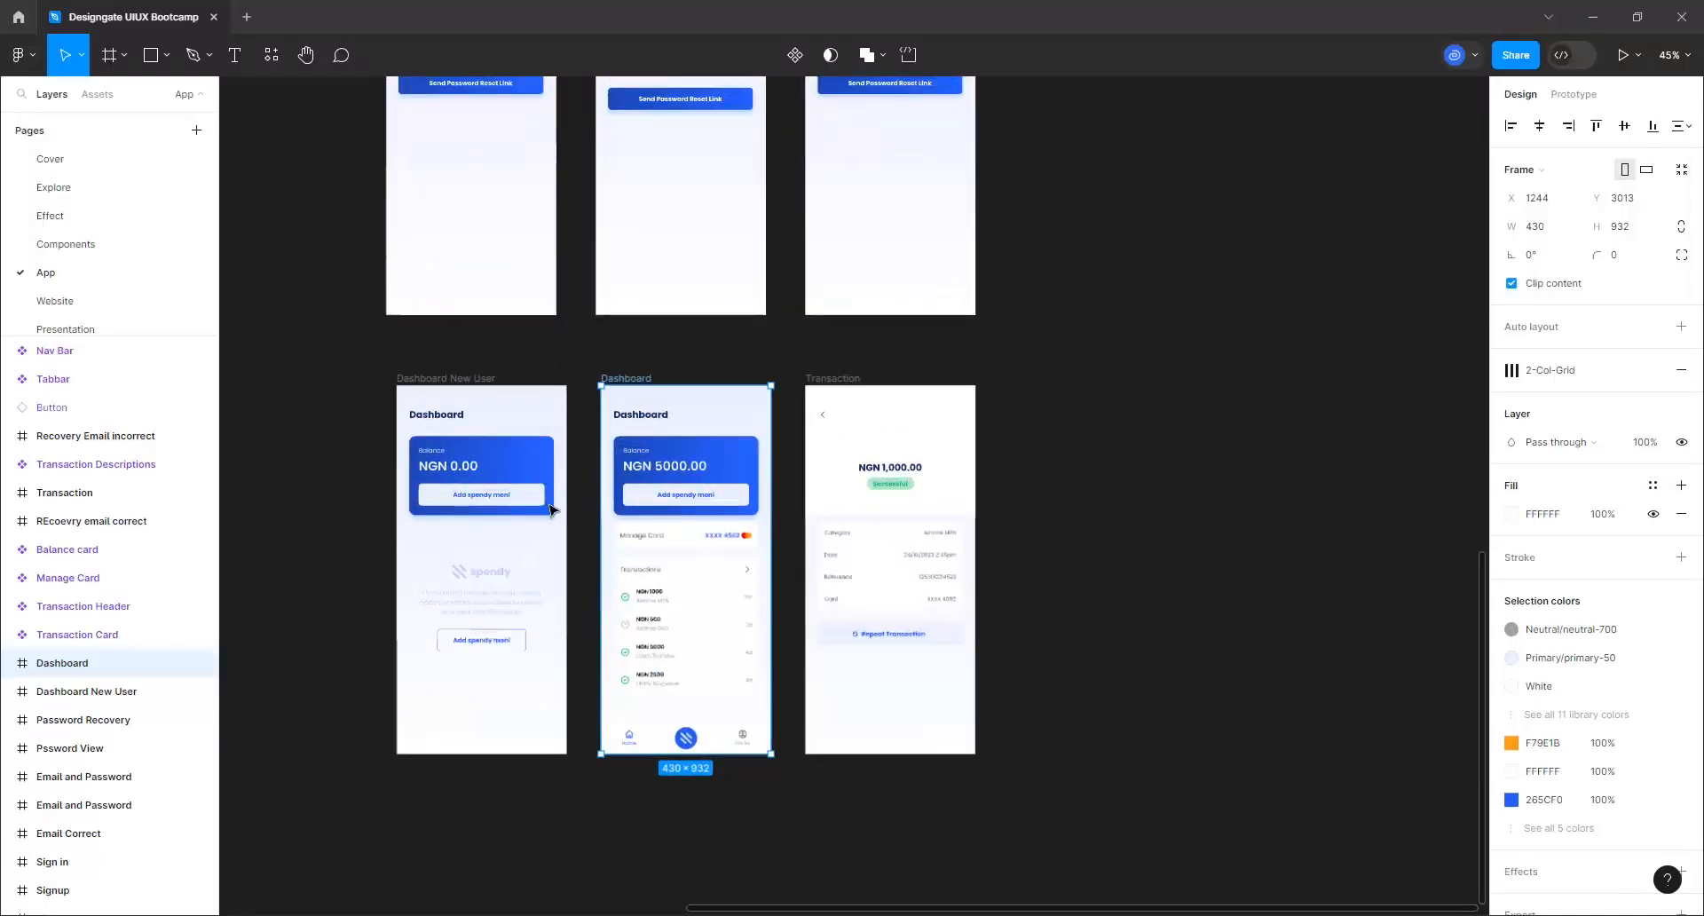
# Examine the Dashboard and Transaction screens, and select the logo container in the Dashboard's tab bar
pyautogui.scroll(4, 1296, 626)
pyautogui.scroll(2, 1056, 666)
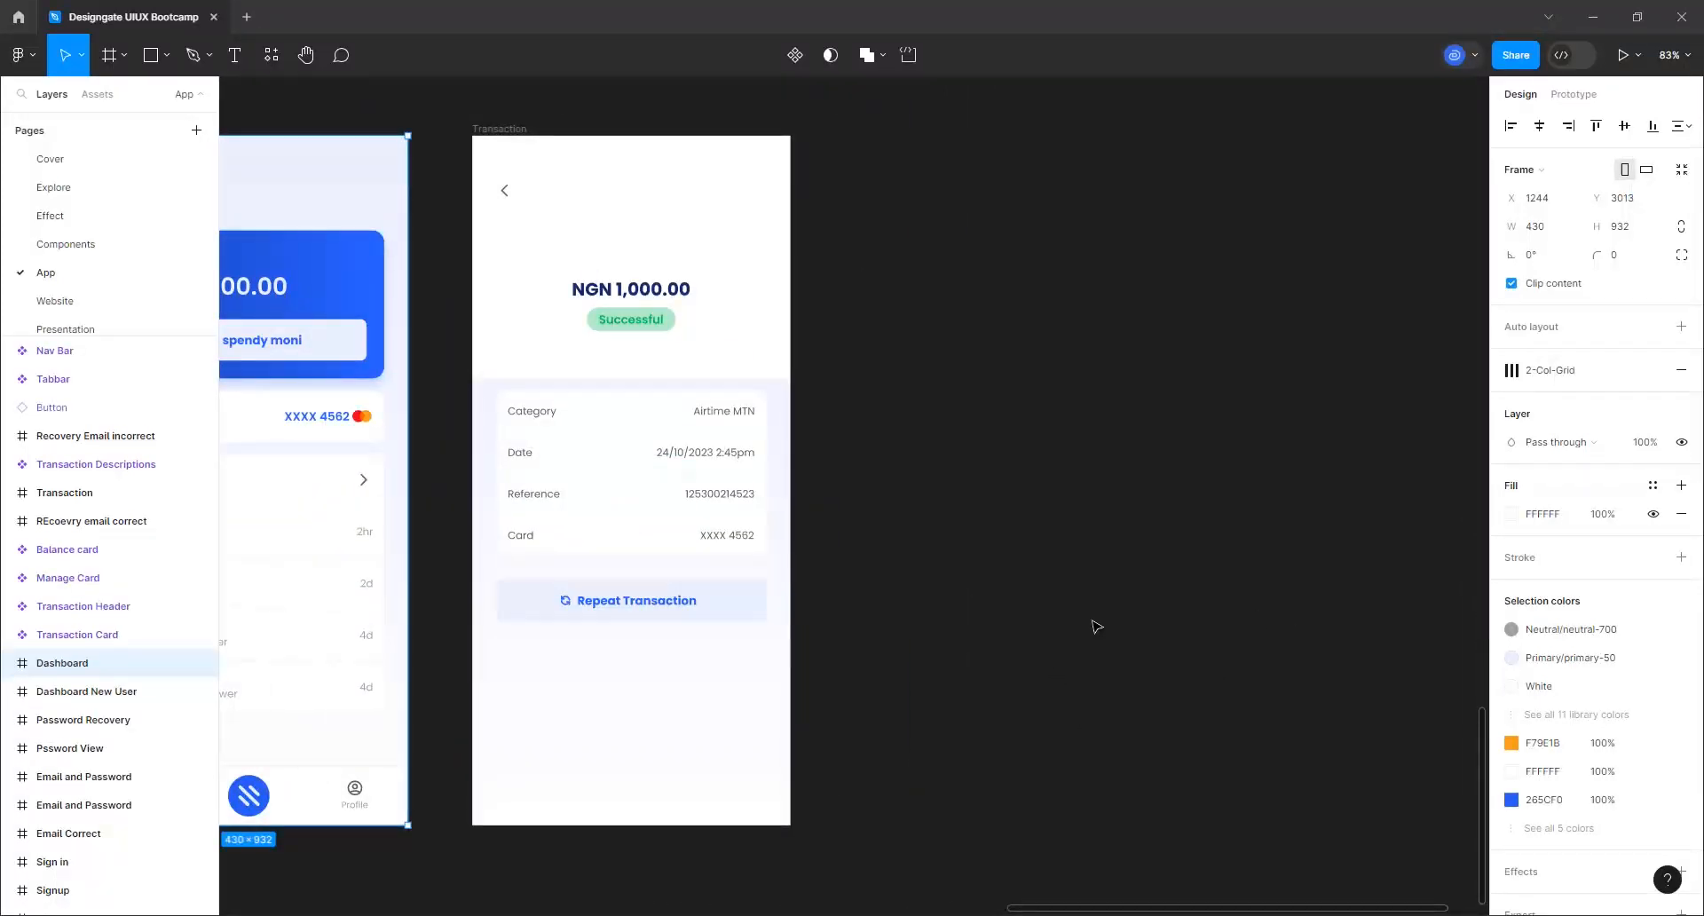
pyautogui.scroll(-3, 1012, 671)
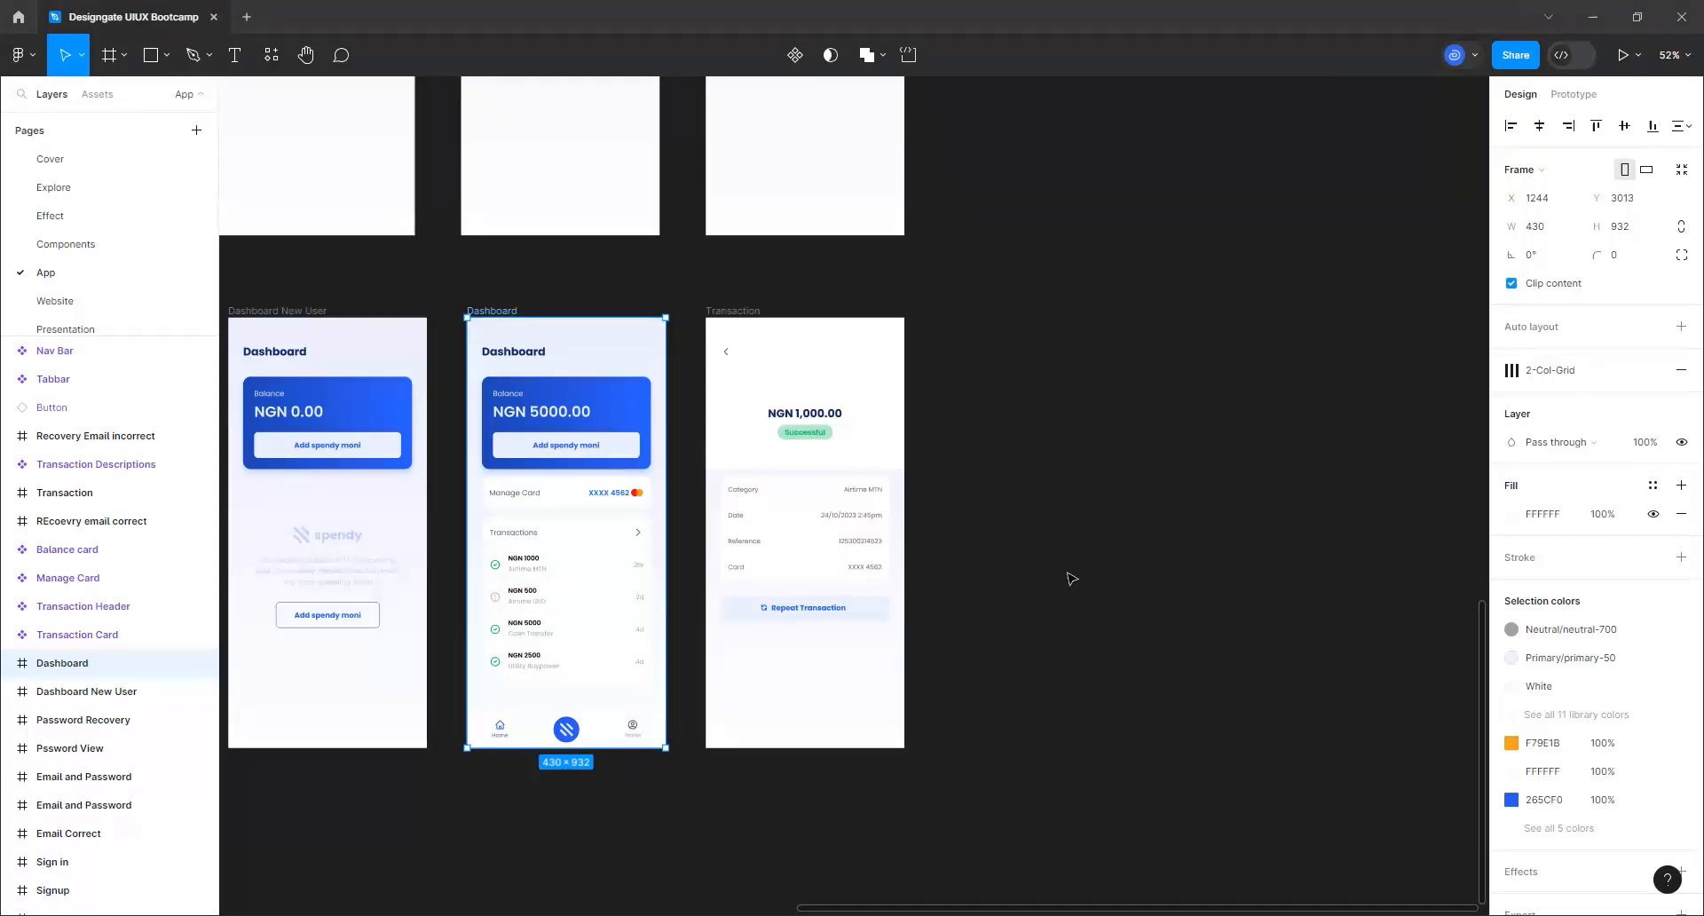
pyautogui.scroll(-2, 1057, 572)
pyautogui.scroll(5, 622, 711)
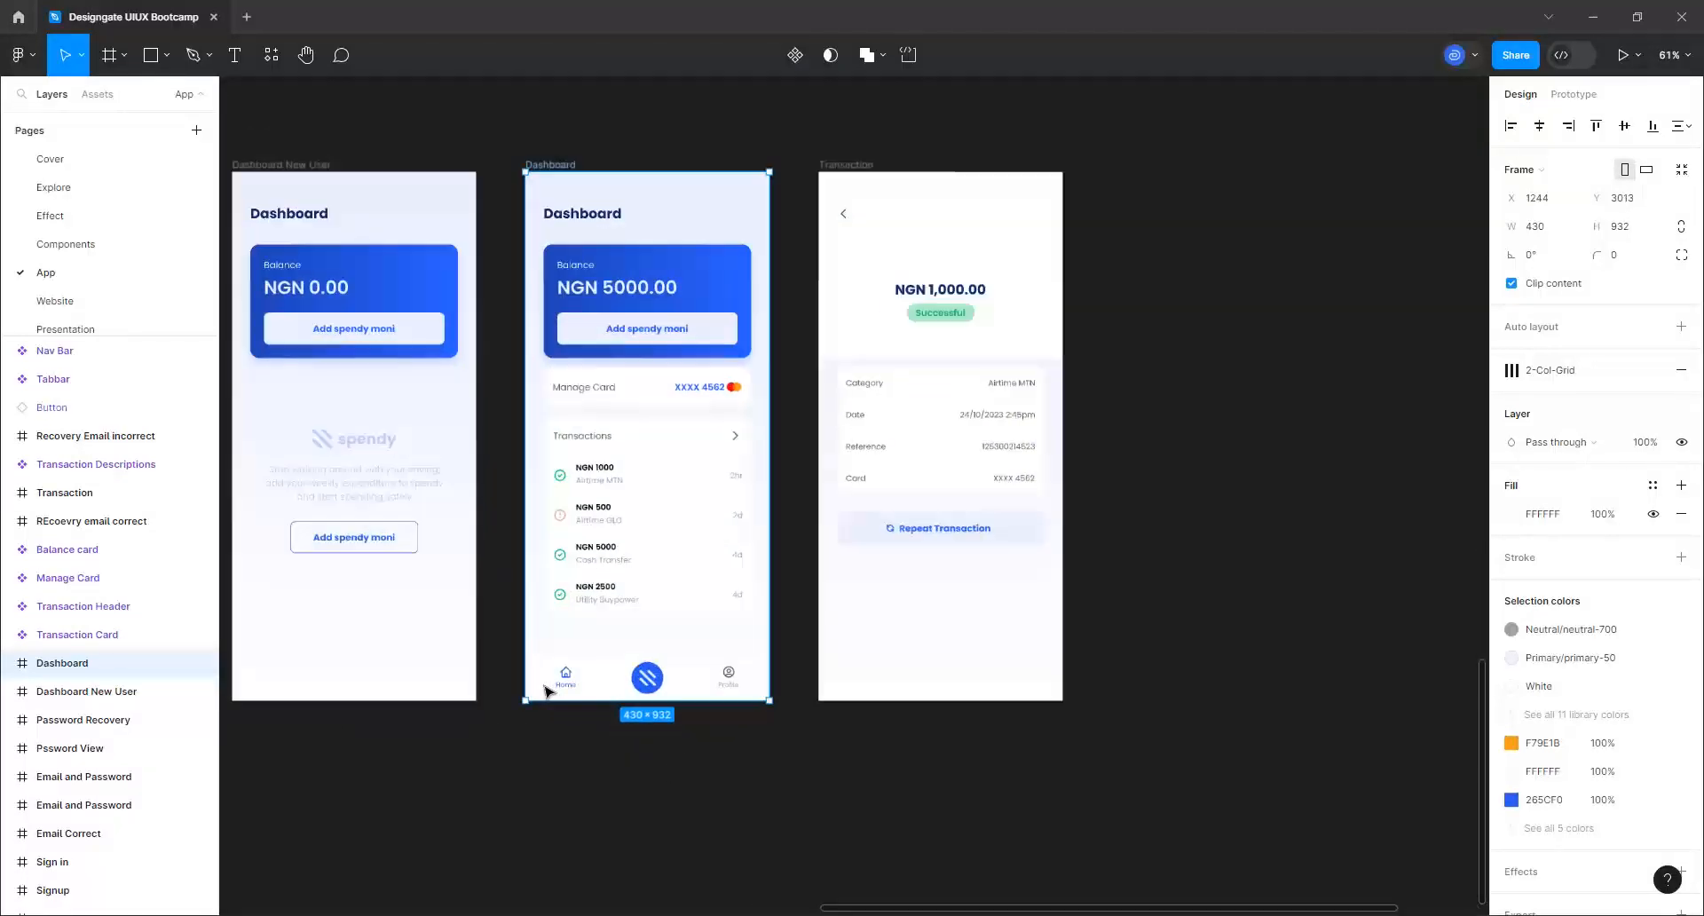
pyautogui.scroll(2, 625, 671)
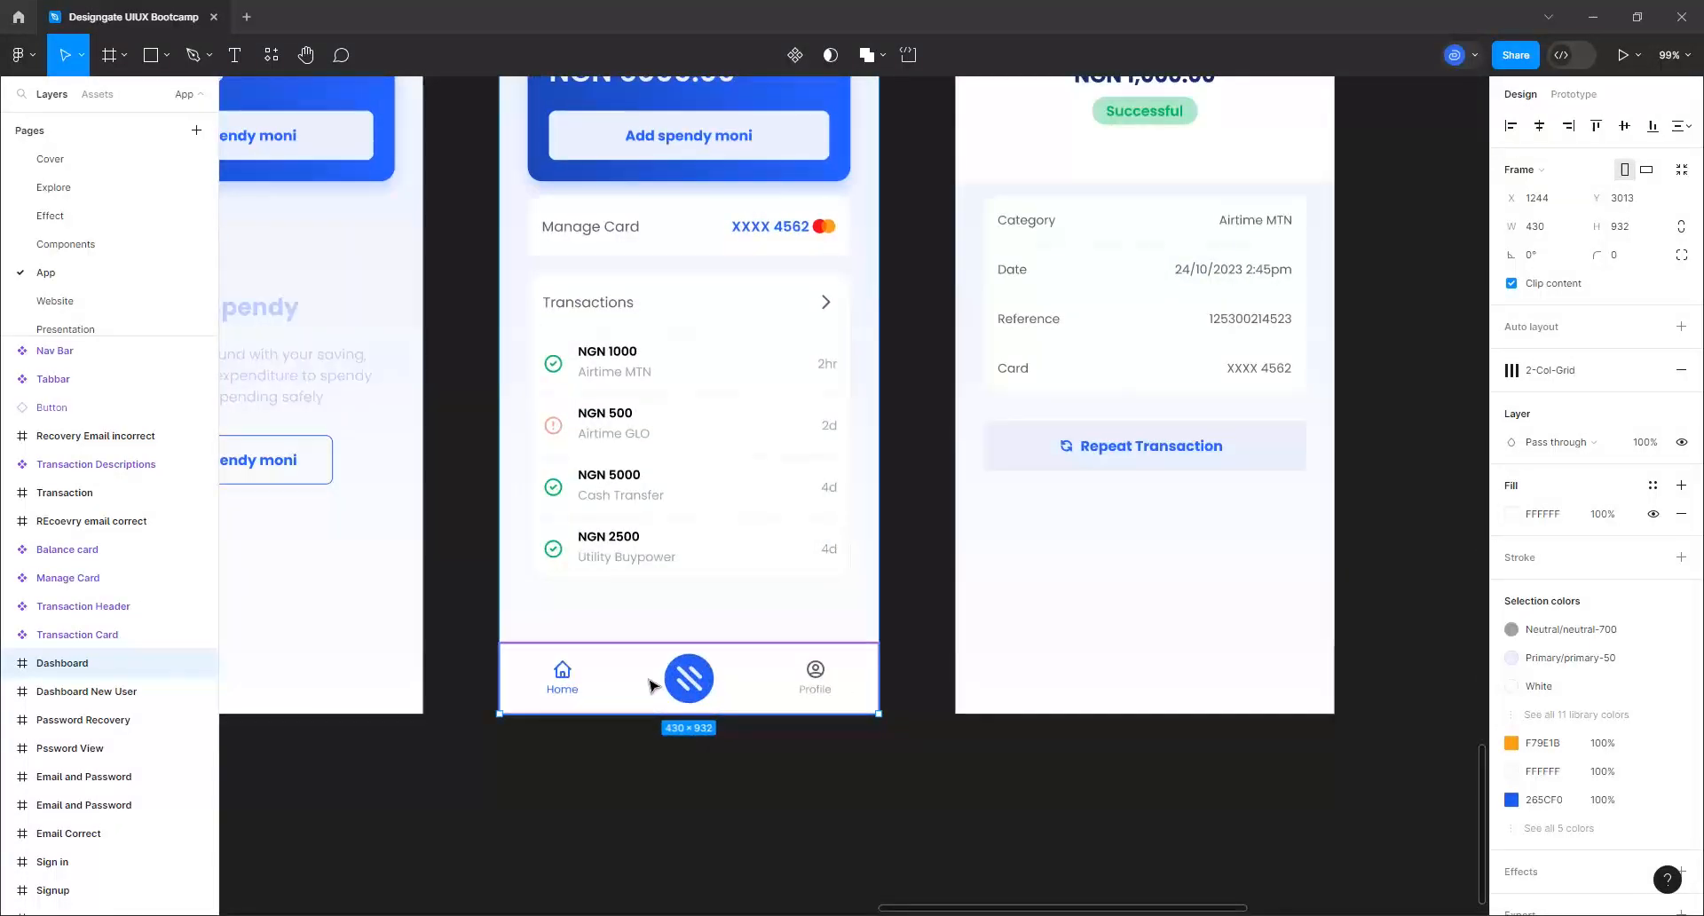
pyautogui.click(678, 683)
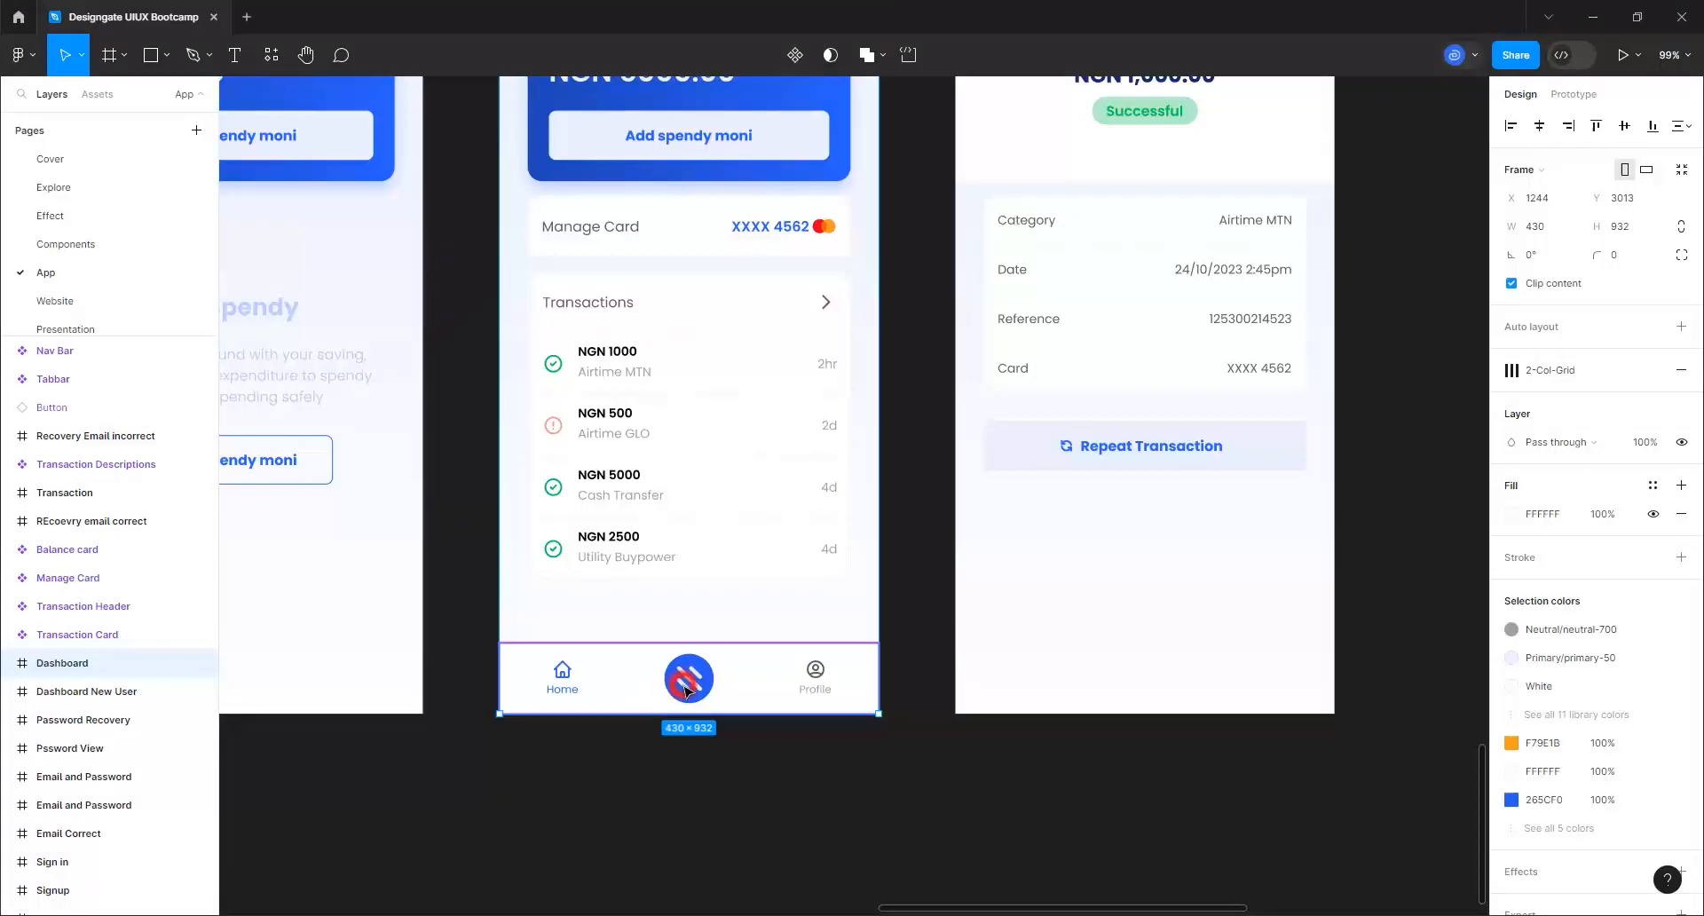
pyautogui.click(679, 682)
pyautogui.click(679, 682)
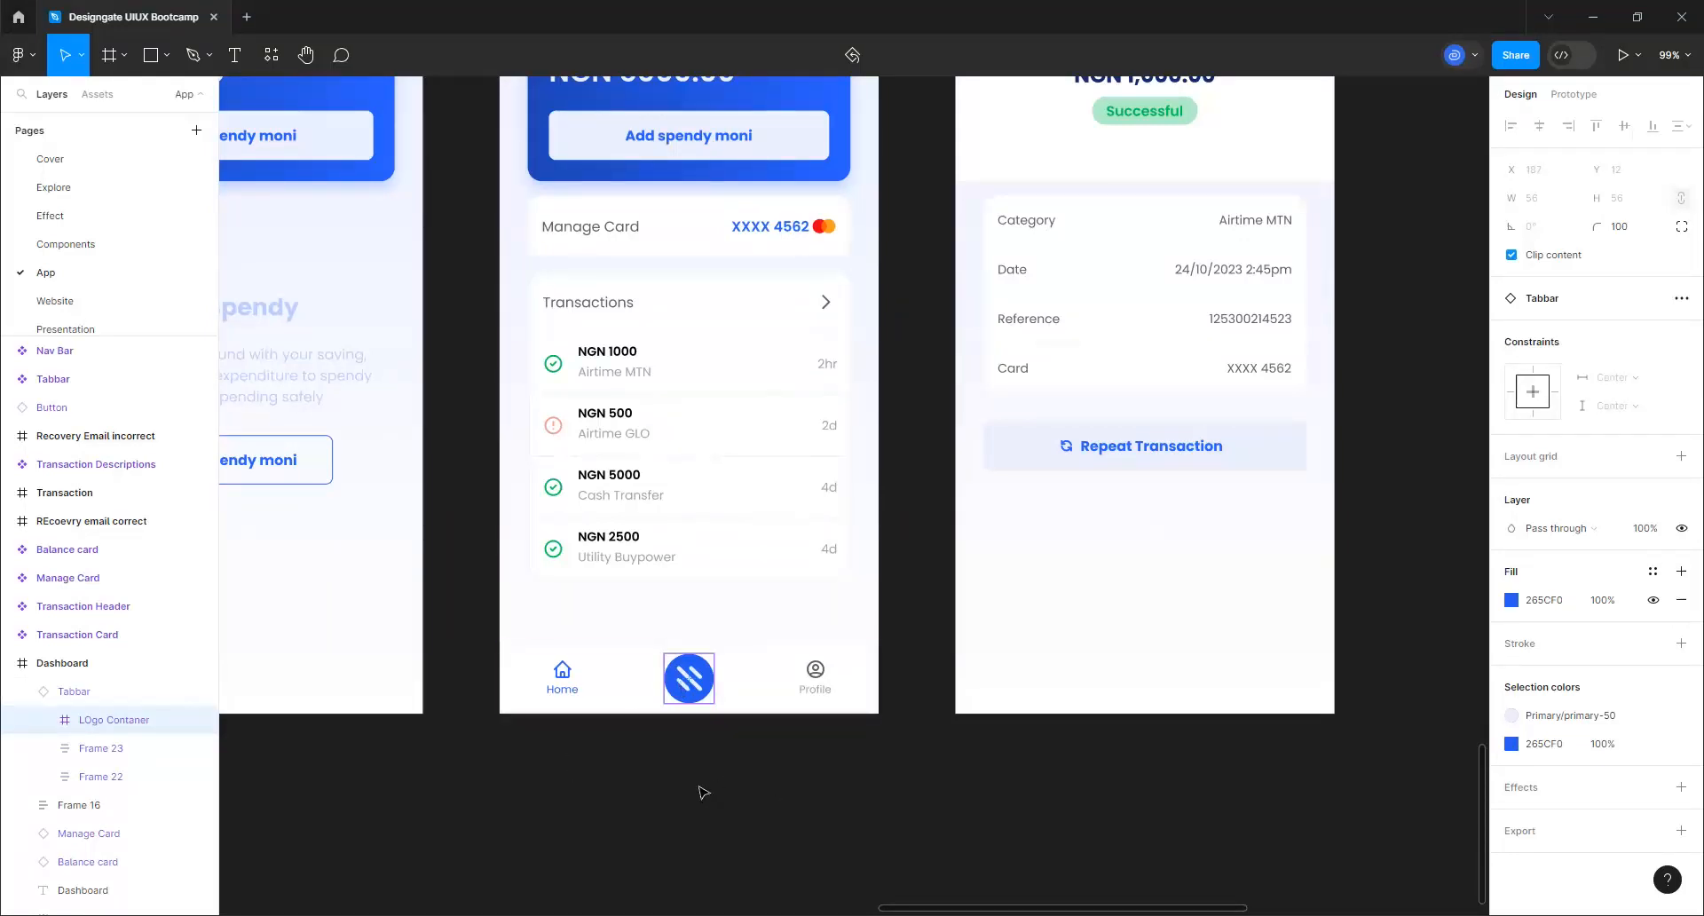
# Add an iPhone 14 & 15 Pro Max frame beside the Transaction screen and move it up to roughly match that screen's top edge
pyautogui.scroll(-5, 619, 755)
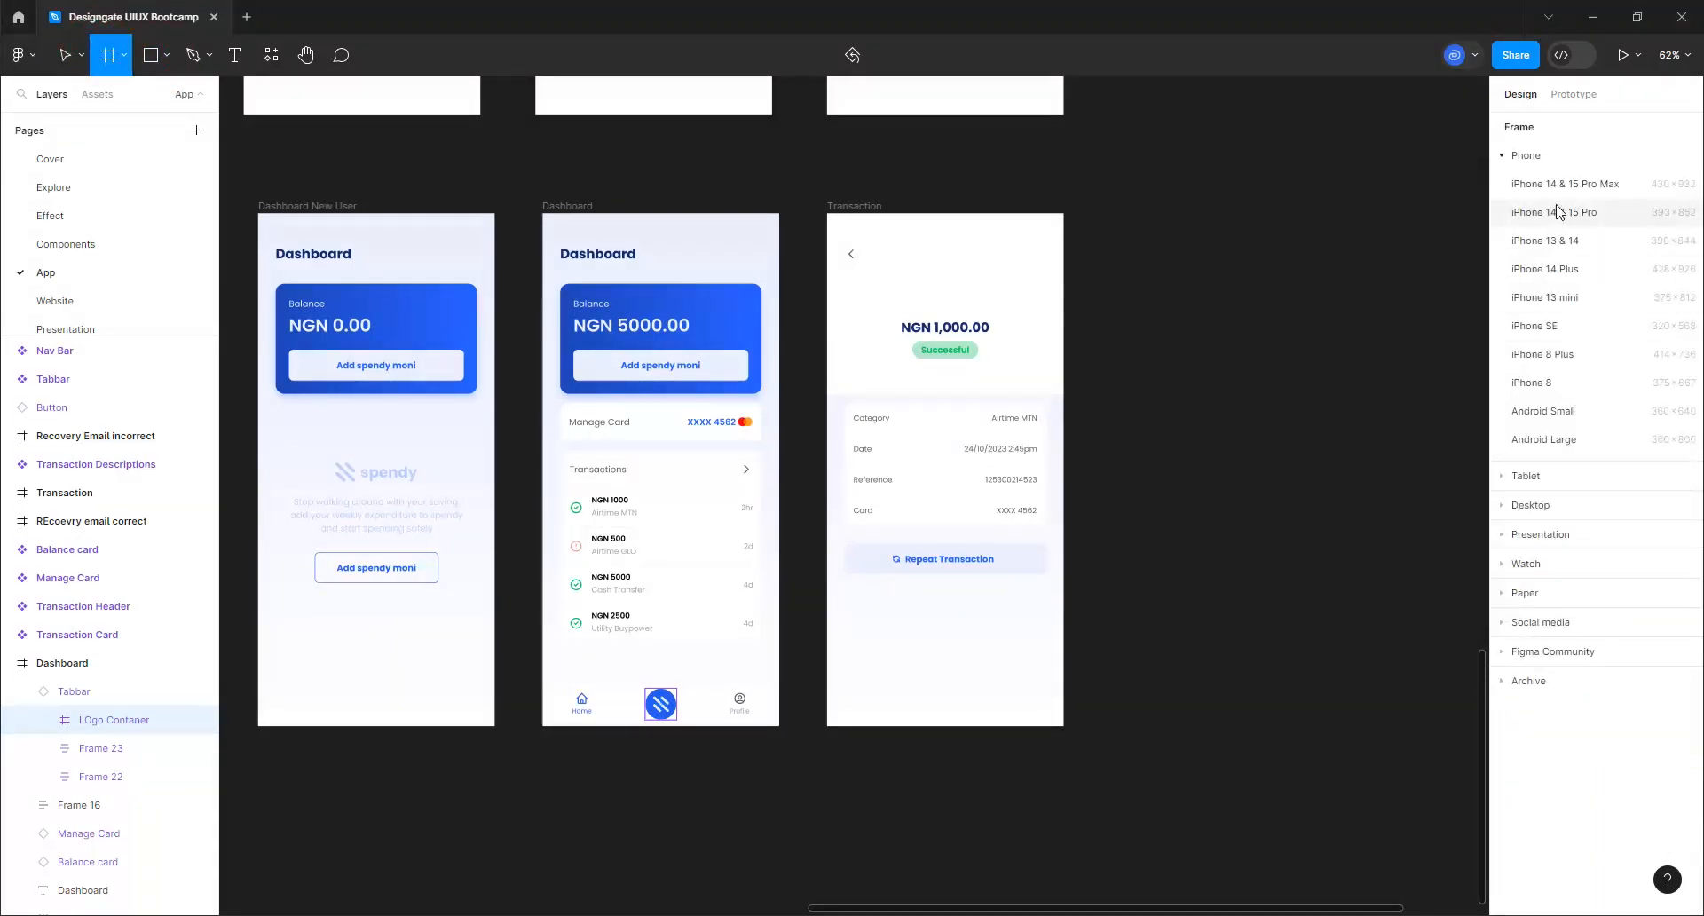
pyautogui.click(1554, 182)
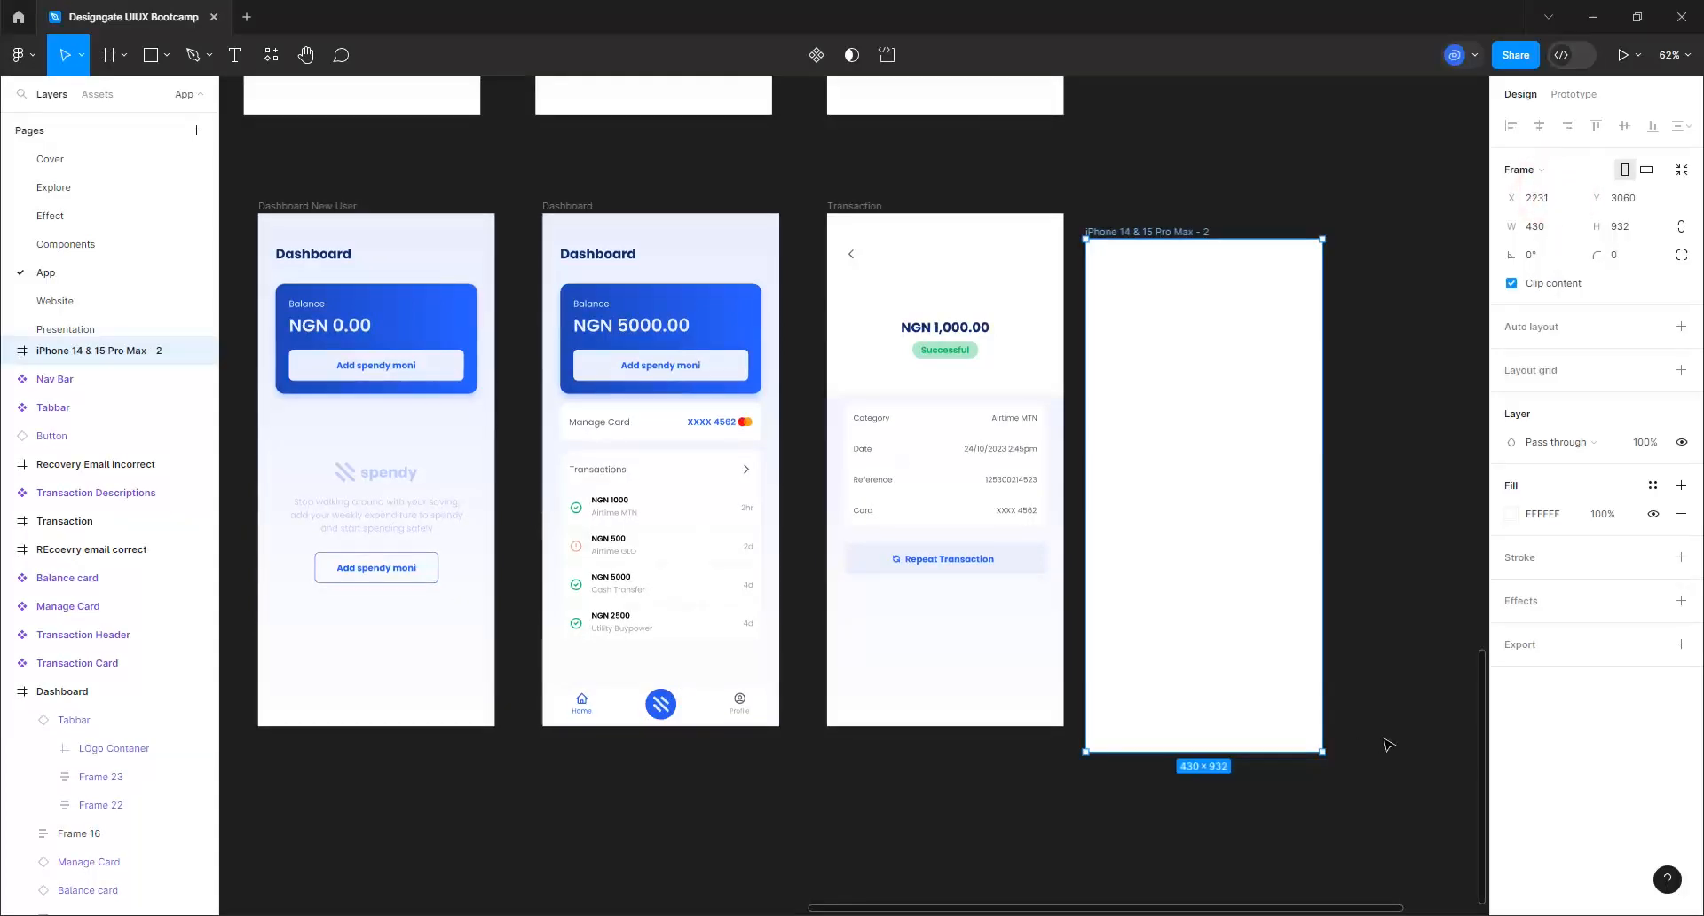
pyautogui.scroll(1, 1385, 742)
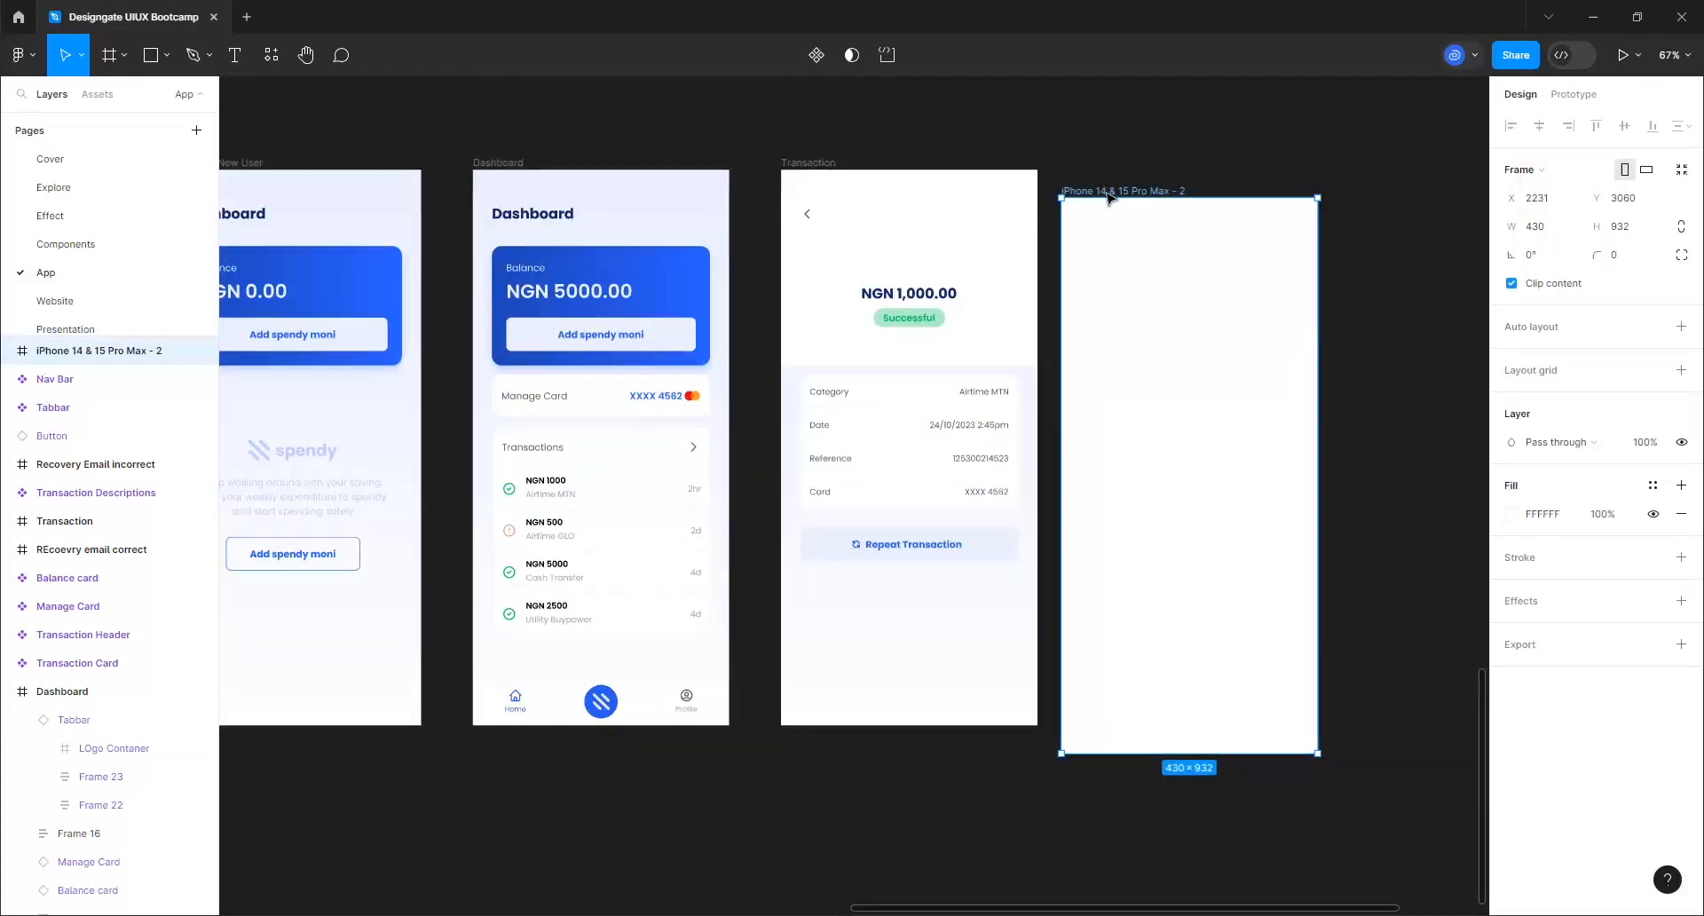
pyautogui.moveTo(1109, 170); pyautogui.dragTo(1109, 170)
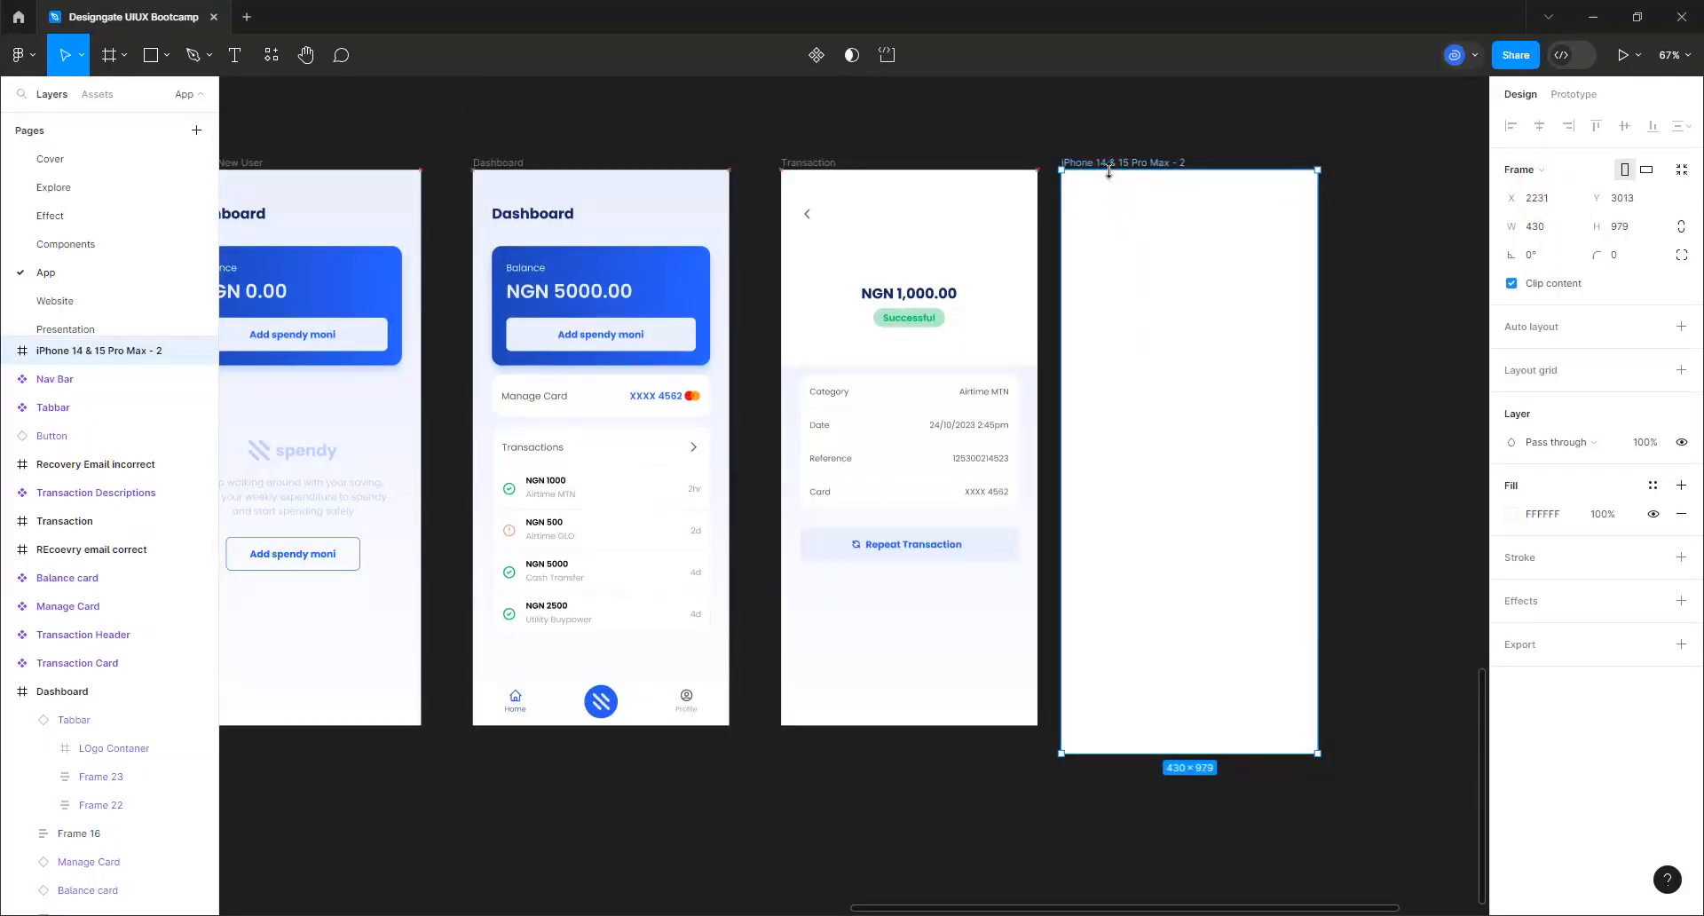
pyautogui.hotkey('ctrl', 'z')
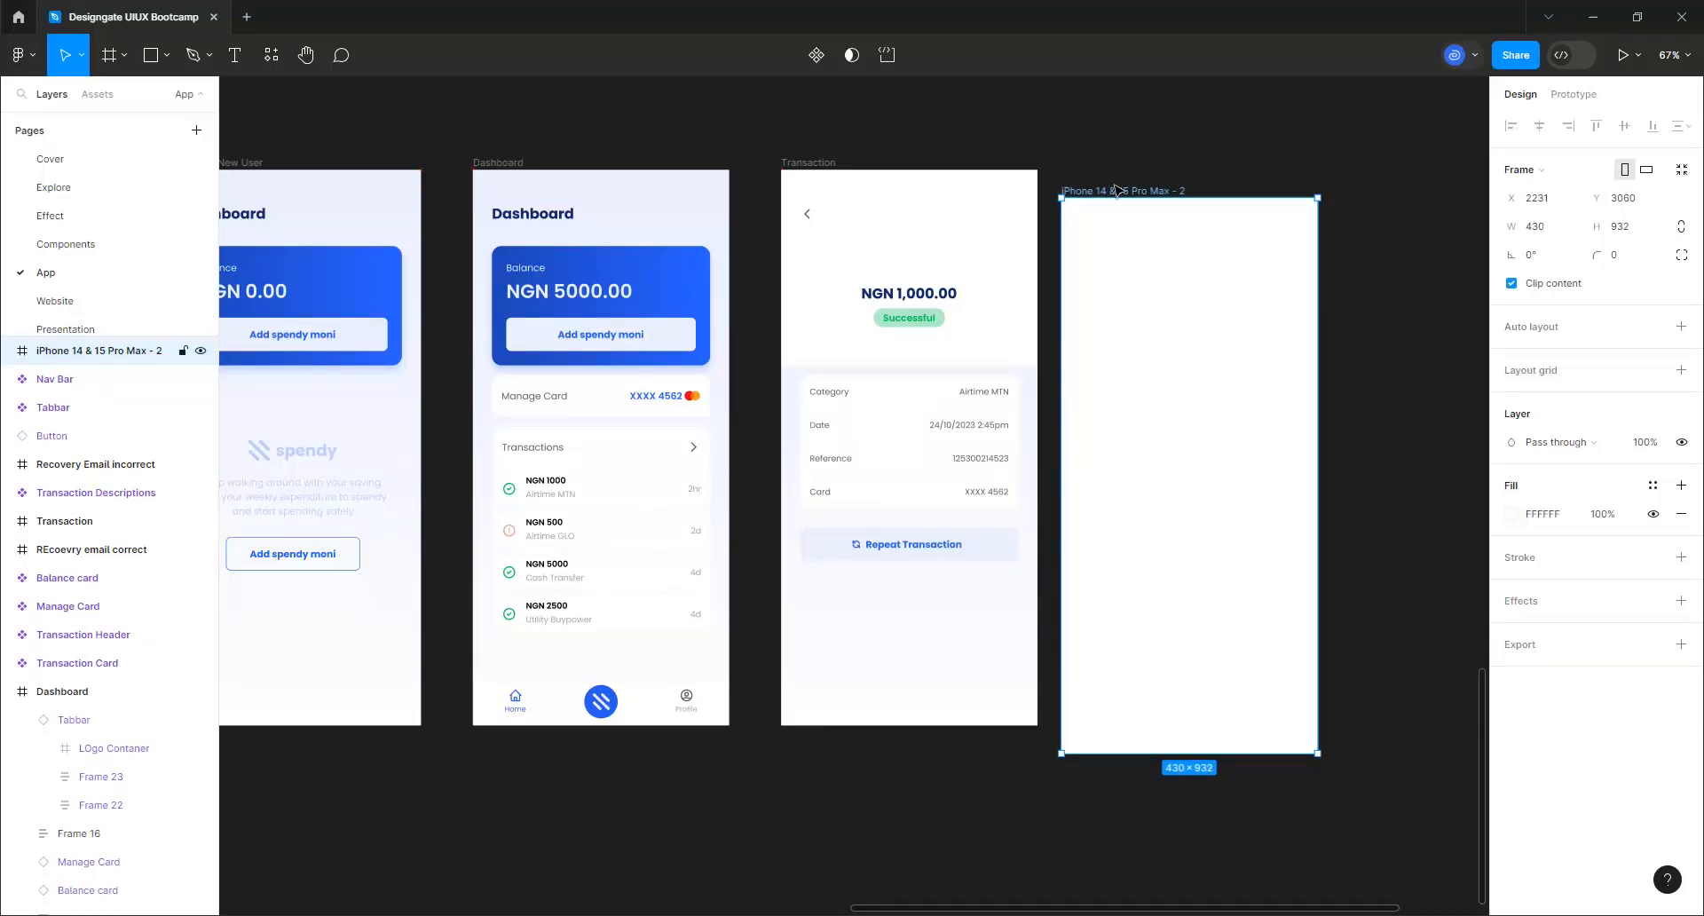
pyautogui.moveTo(1117, 192); pyautogui.dragTo(1112, 170)
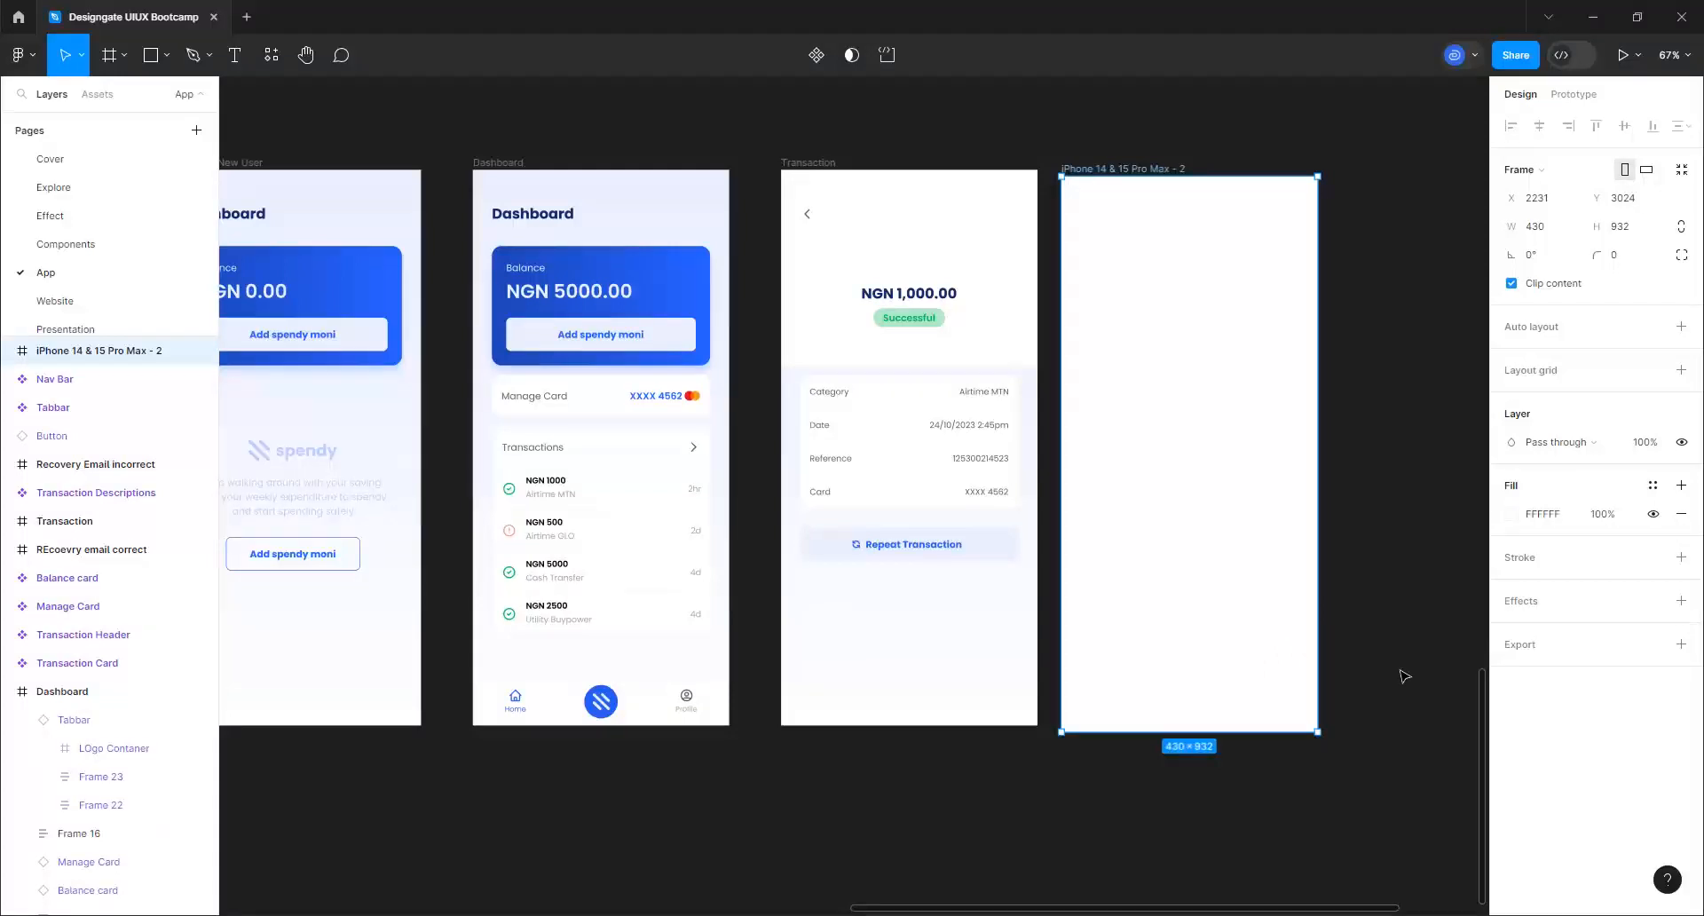
# Add the text "Cash Transfer" in the lower part of the new iPhone frame
pyautogui.scroll(2, 1405, 677)
pyautogui.scroll(5, 1404, 677)
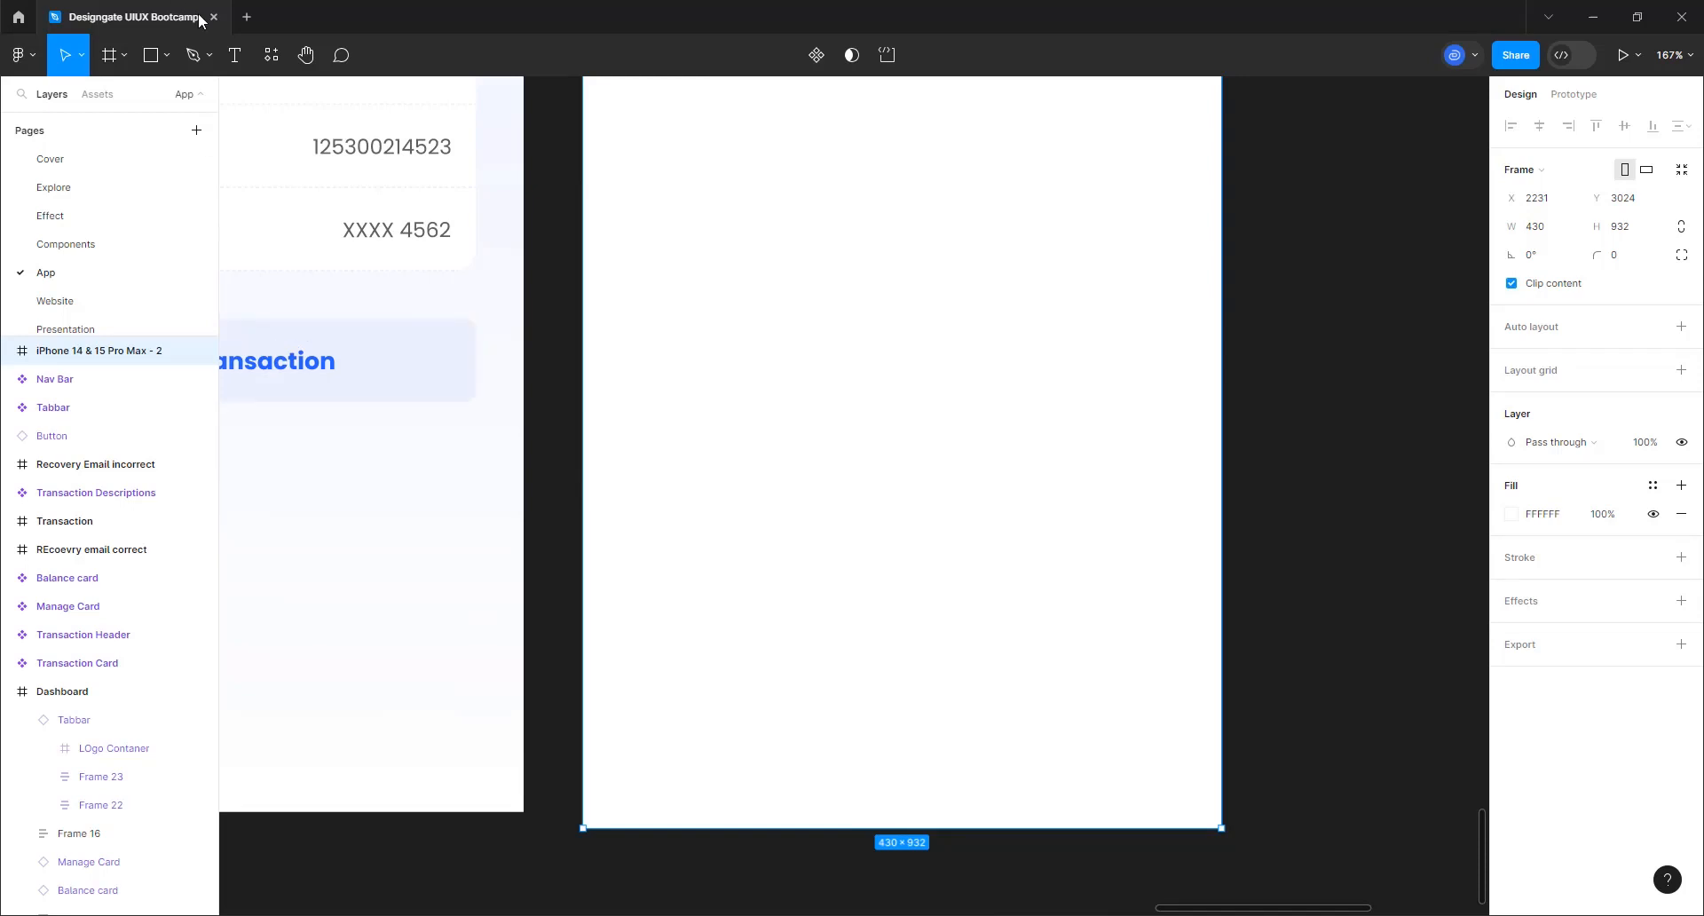
pyautogui.click(235, 57)
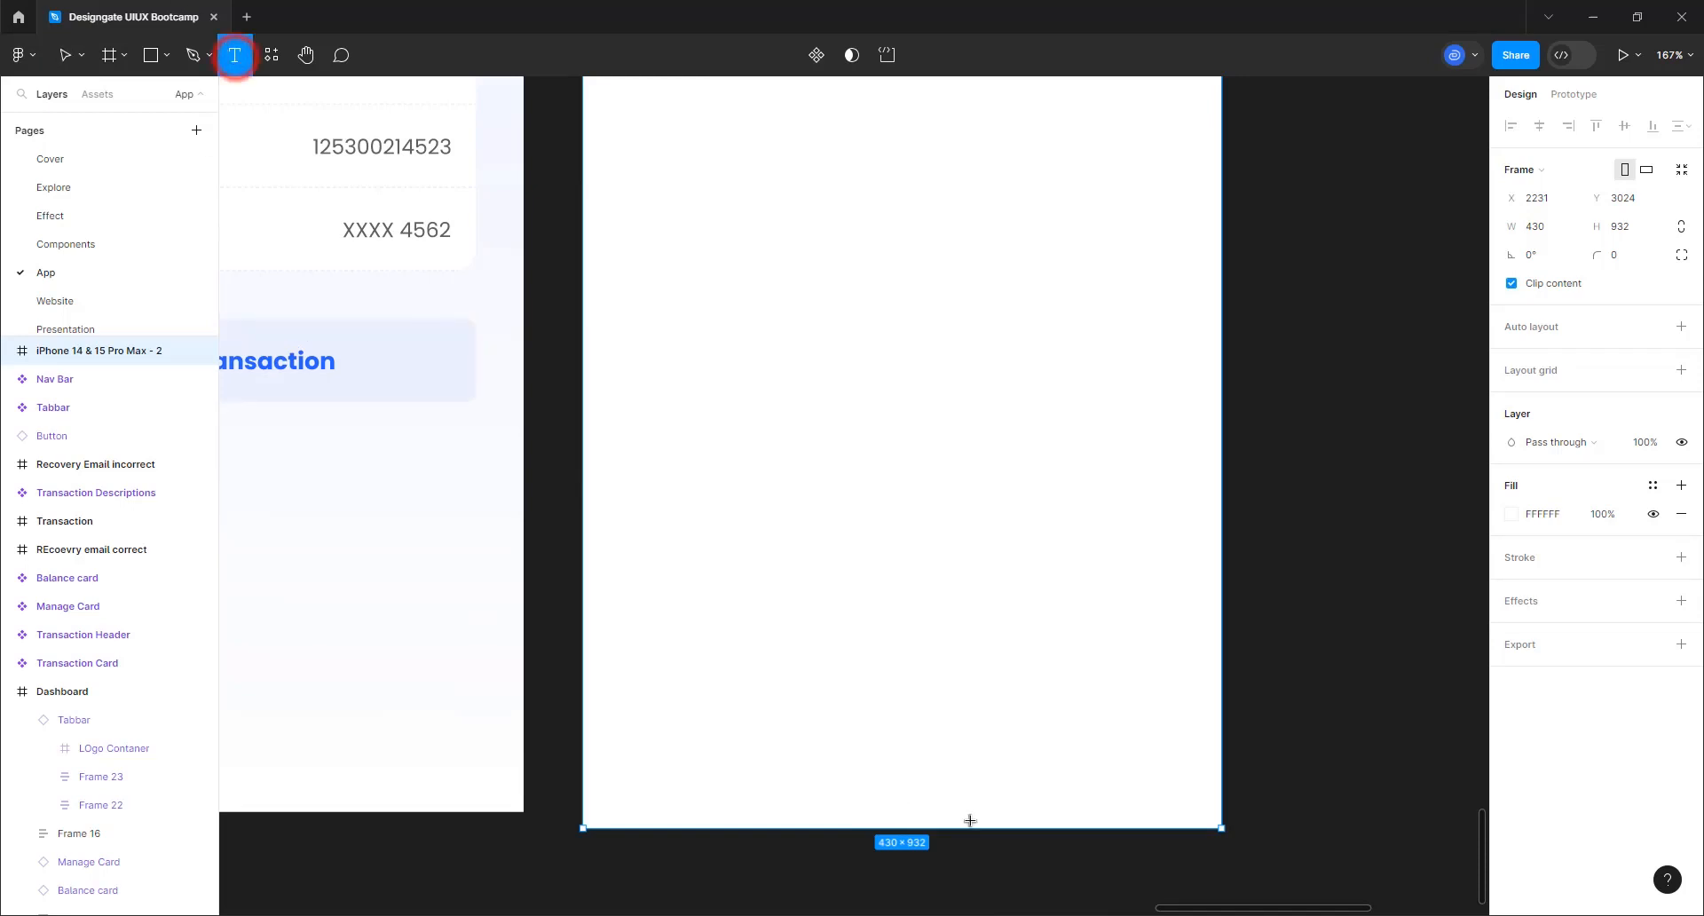
pyautogui.click(809, 619)
pyautogui.write('C')
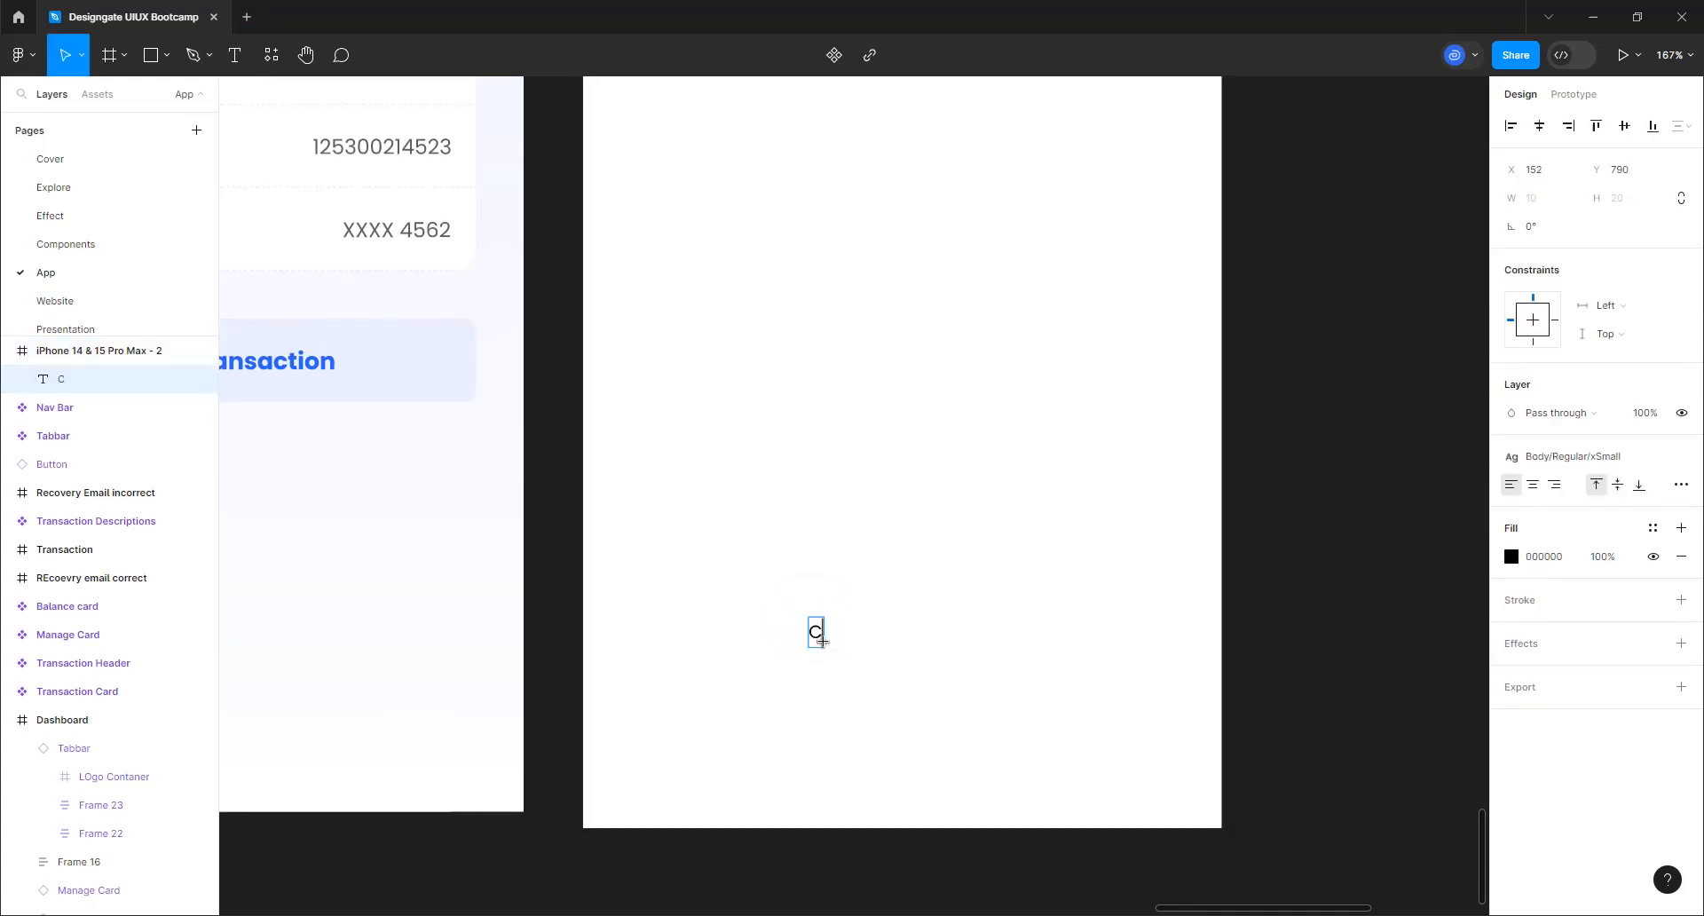
pyautogui.write('ash Trans')
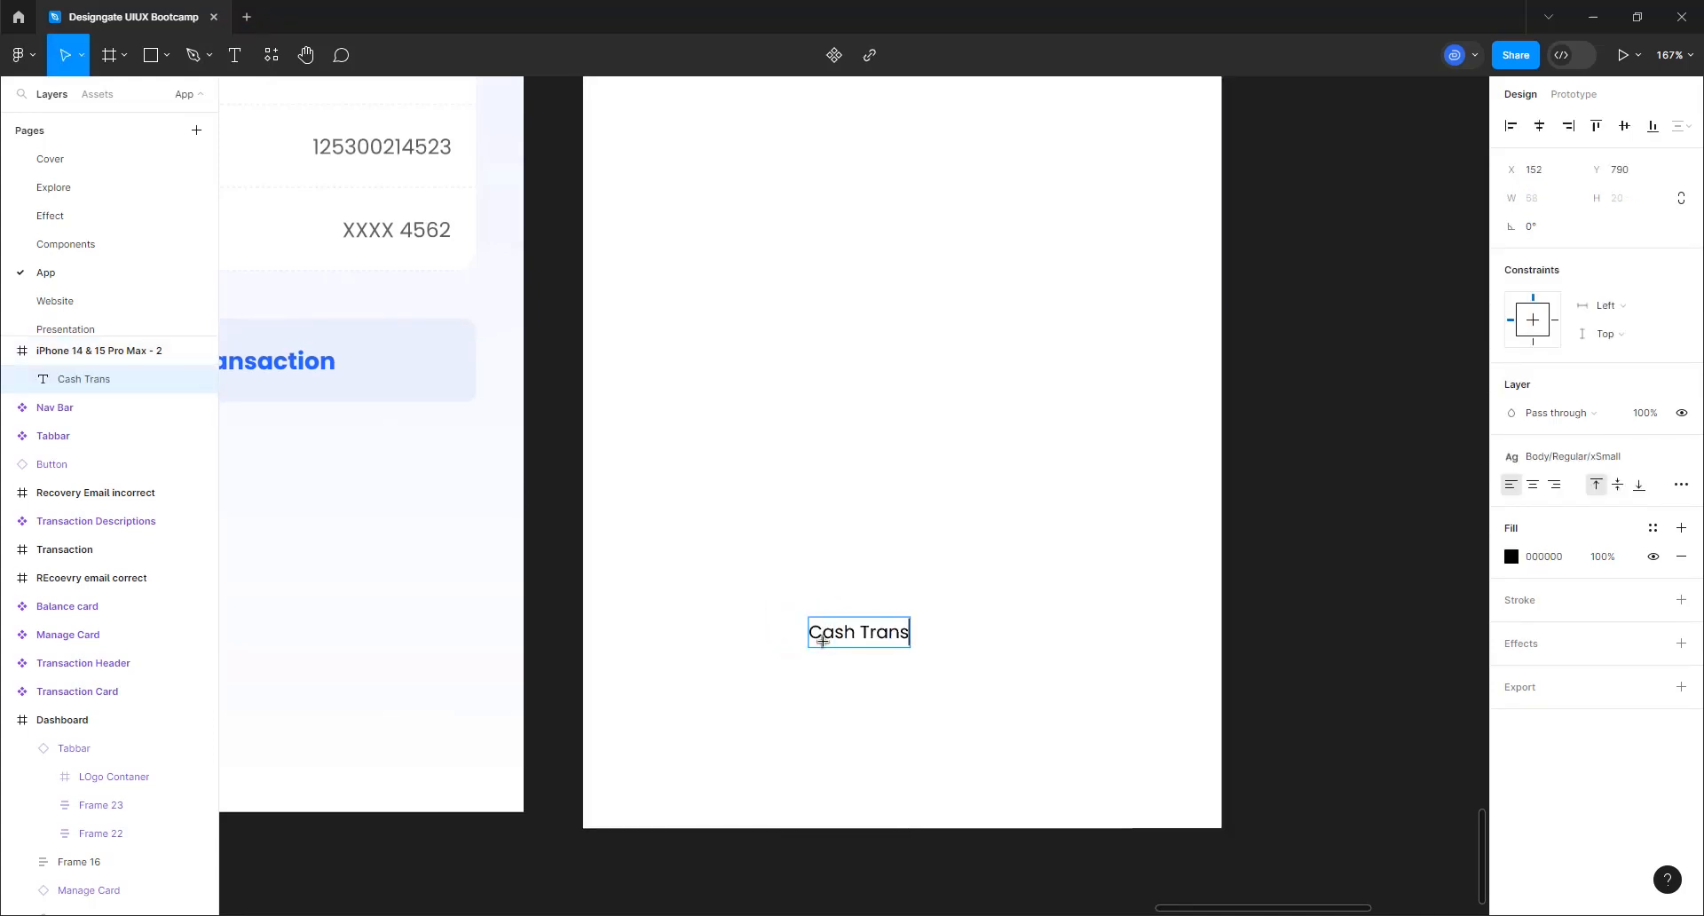
pyautogui.write('fer')
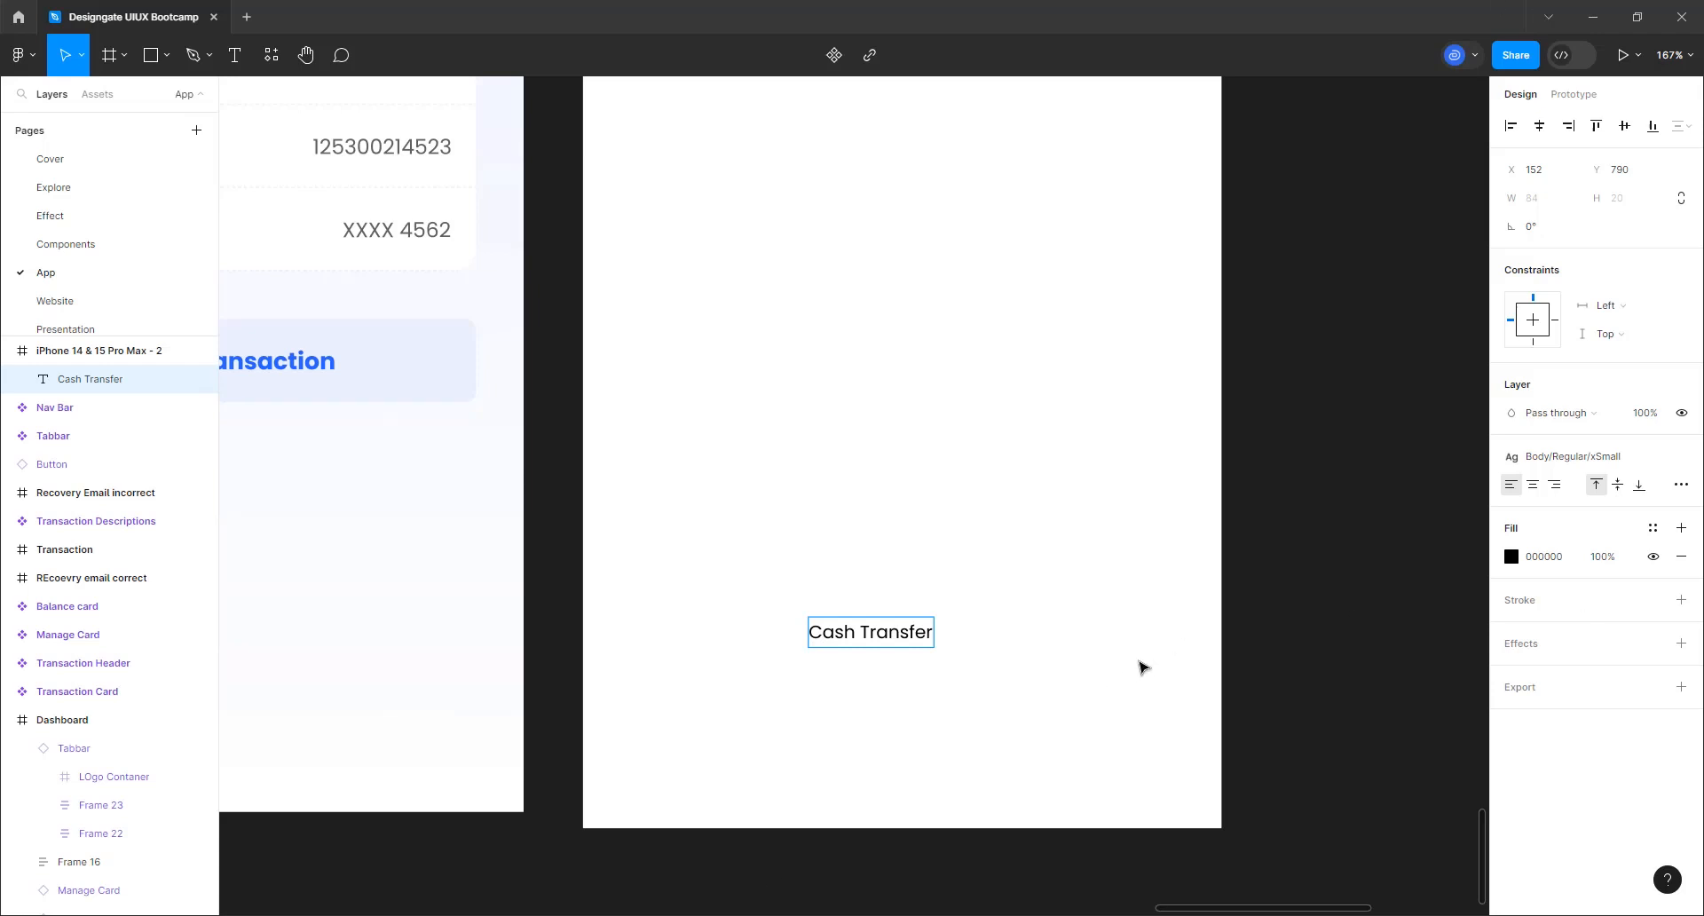
pyautogui.click(833, 578)
# Find the lightning-bolt icon in the asset library and place it just left of the Cash Transfer text
pyautogui.click(98, 95)
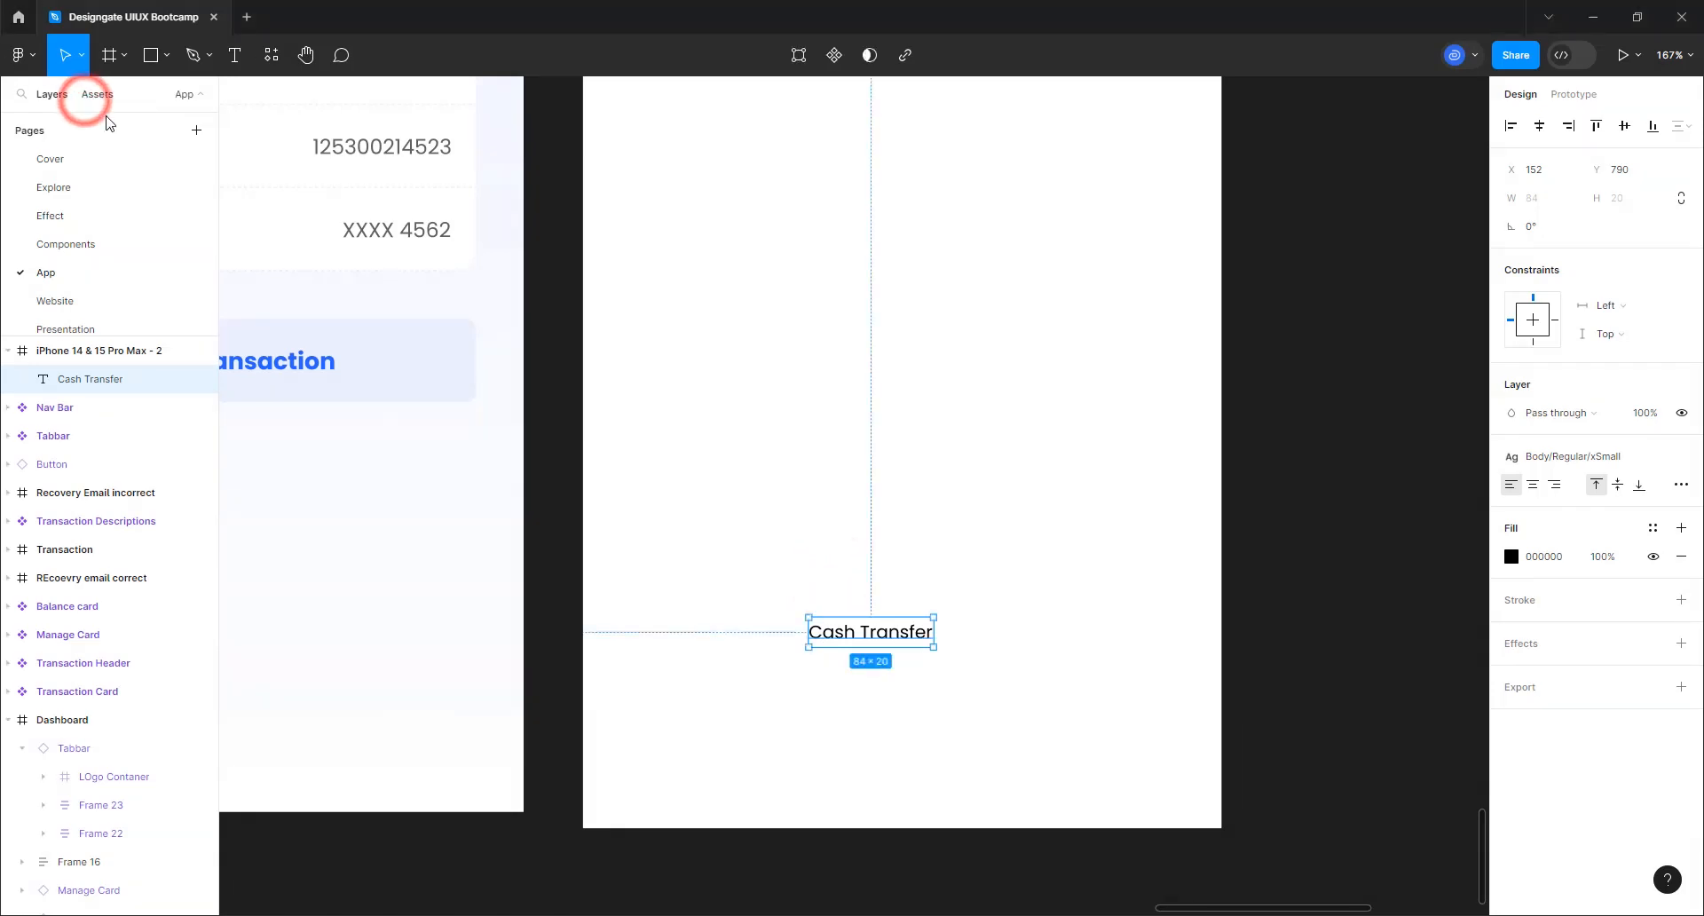
pyautogui.click(84, 138)
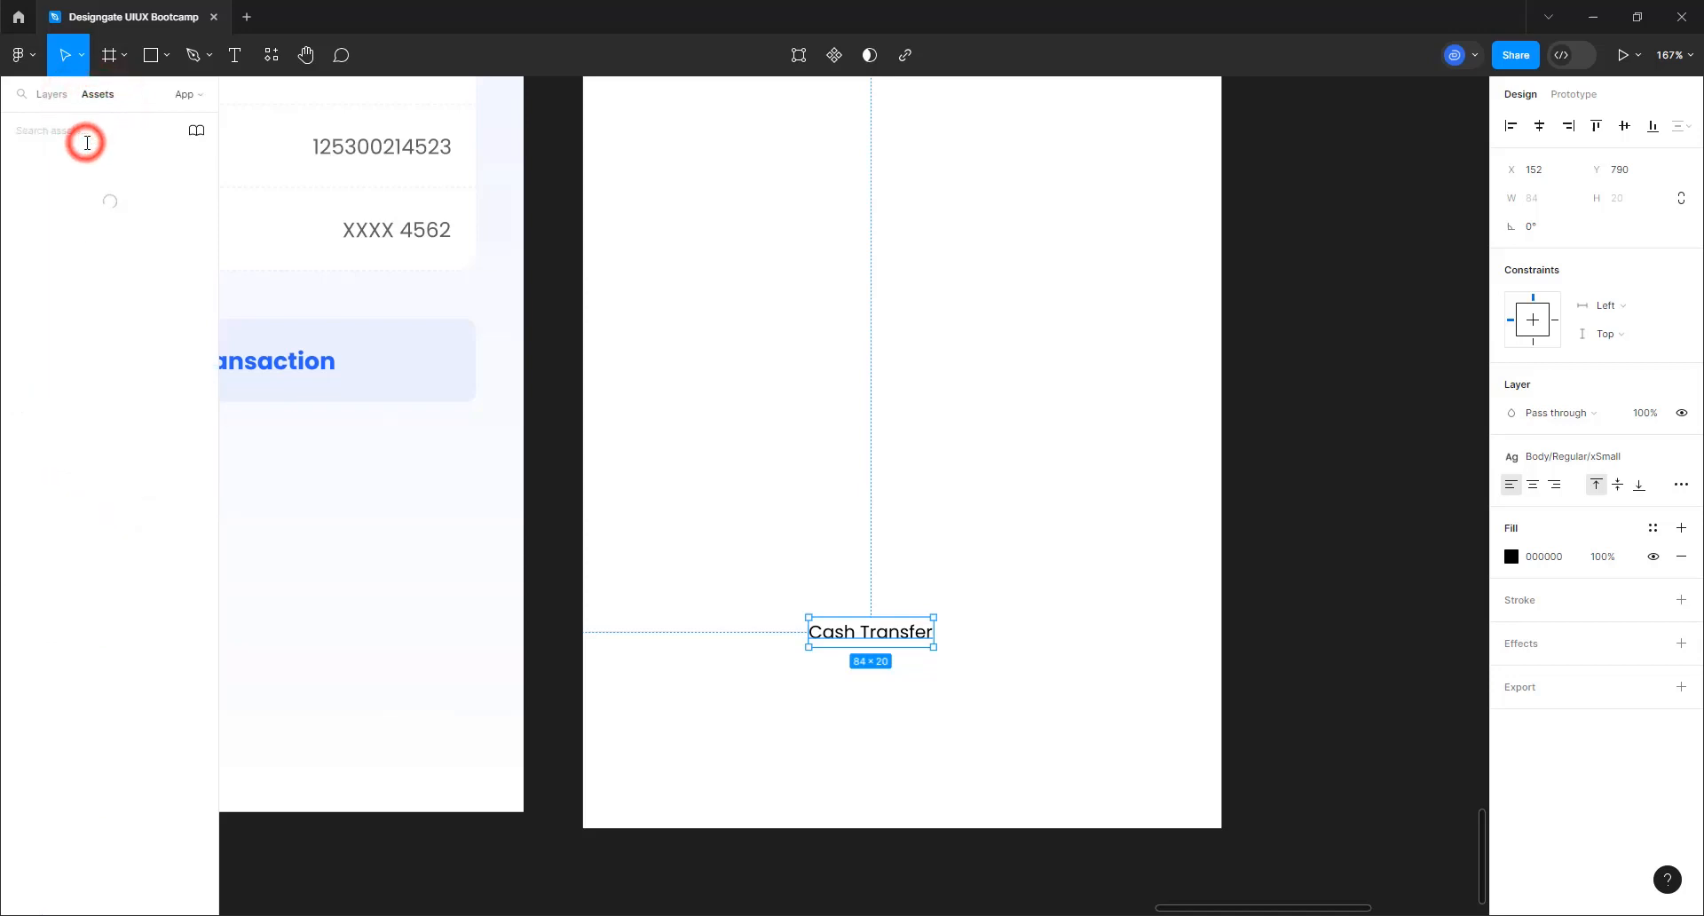
pyautogui.write('ligh')
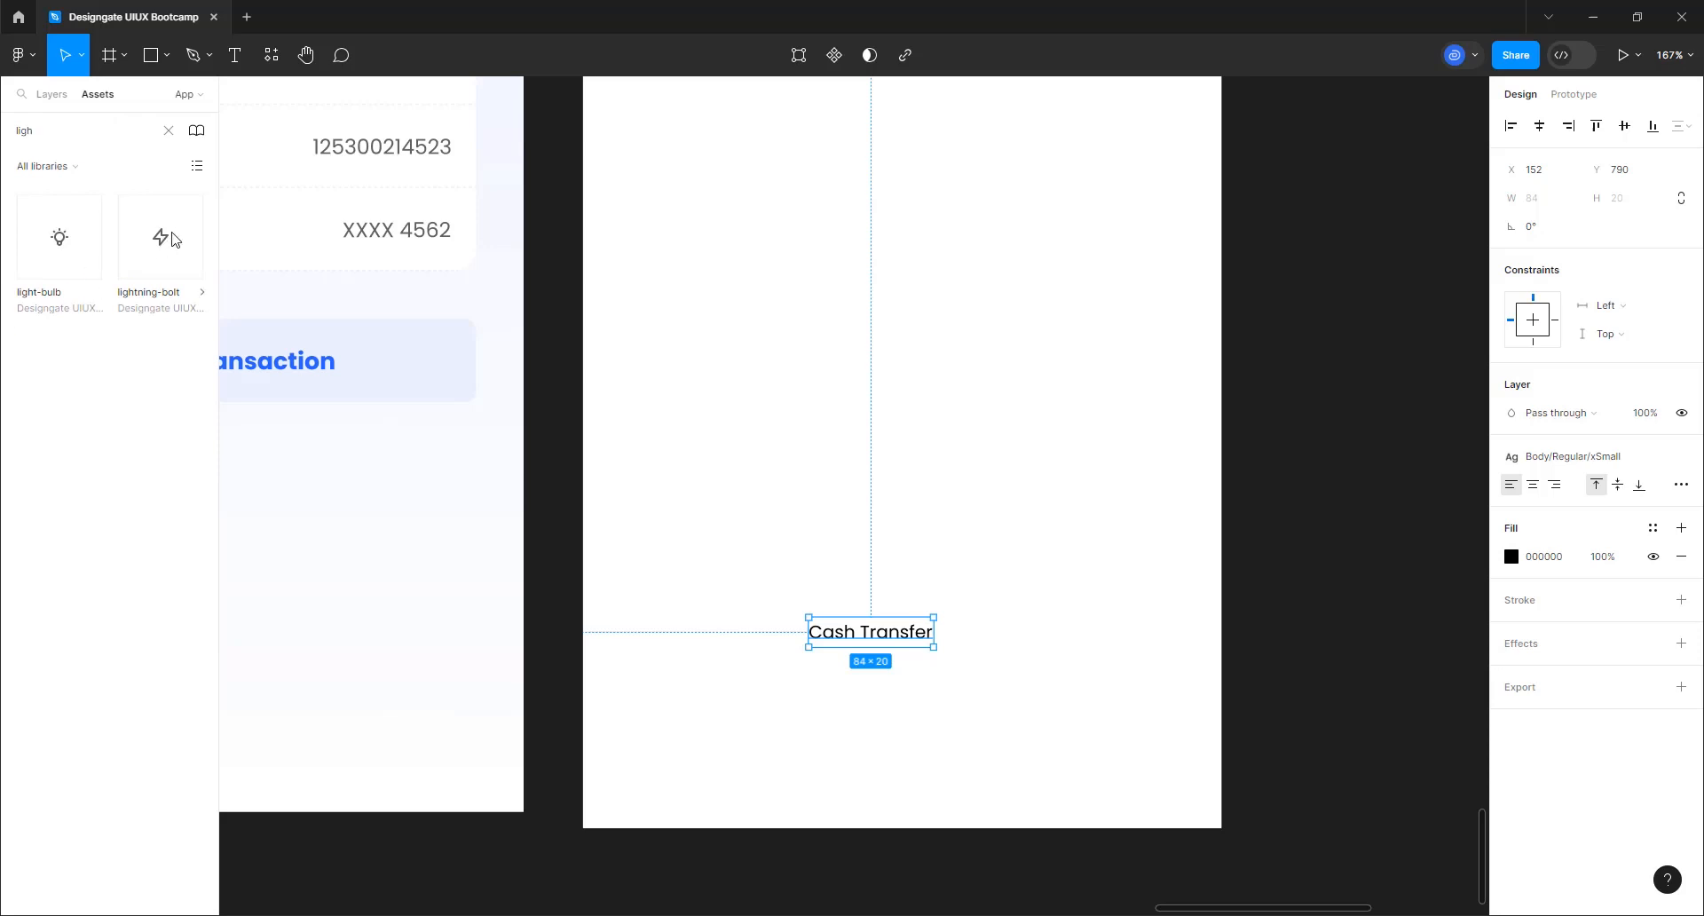
pyautogui.moveTo(160, 243); pyautogui.dragTo(788, 657)
pyautogui.scroll(5, 874, 706)
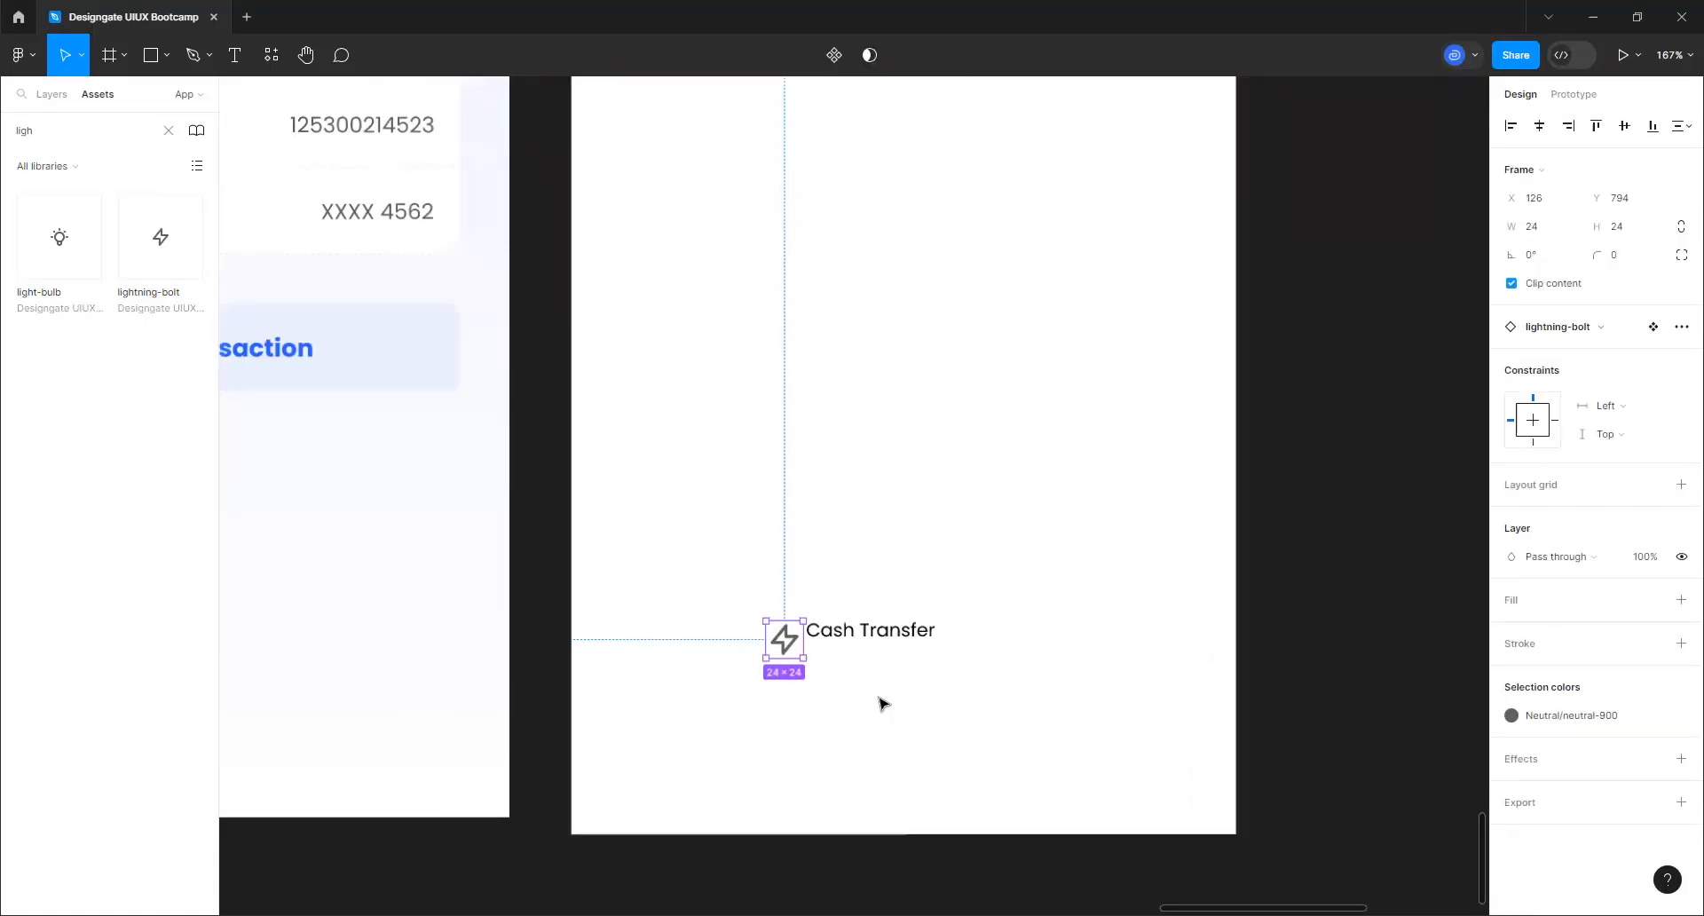
# Move the Cash Transfer text slightly away from the icon and apply the Body/Semibold/Base text style
pyautogui.moveTo(857, 576); pyautogui.dragTo(897, 586)
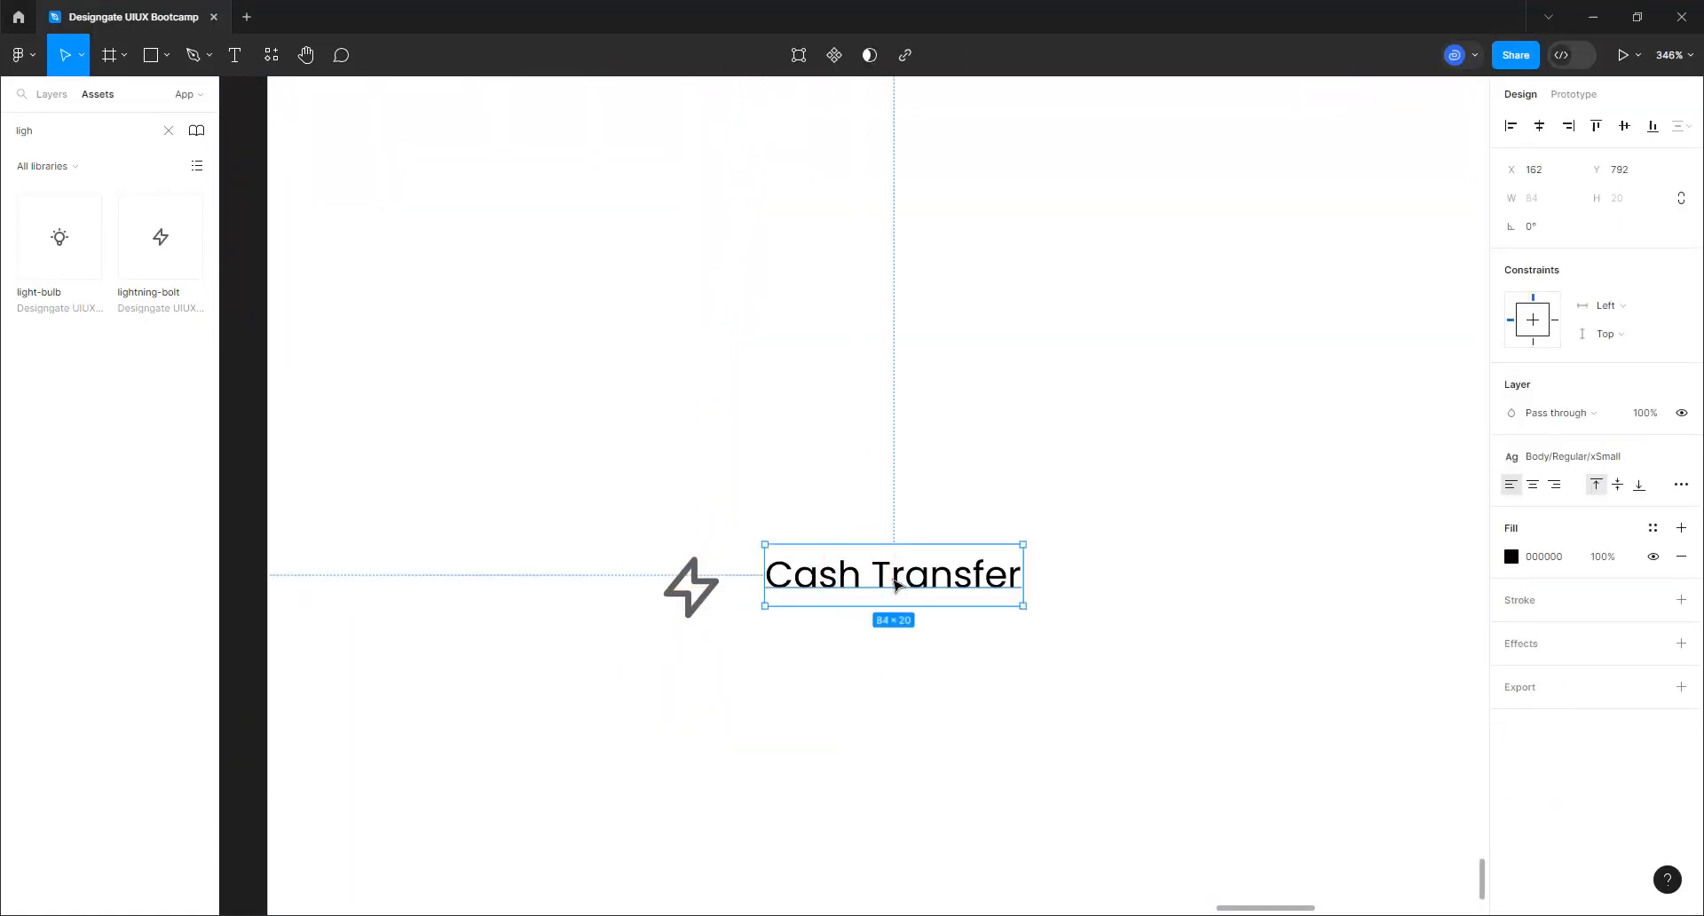
pyautogui.click(1581, 456)
pyautogui.scroll(-4, 1655, 703)
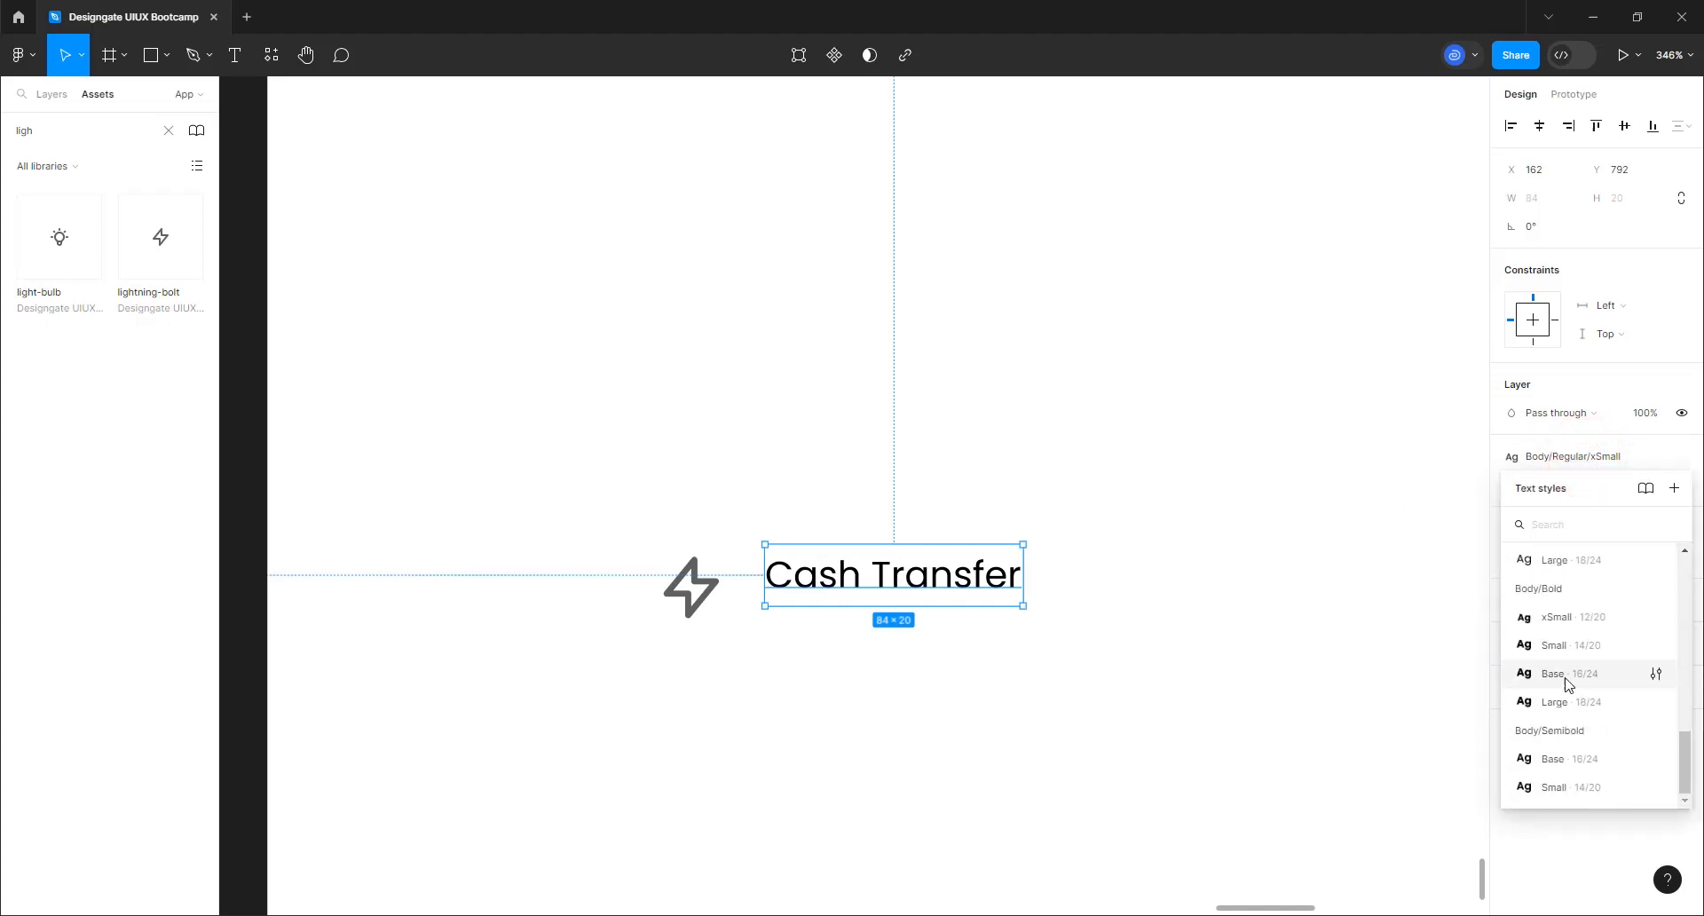
pyautogui.click(1562, 760)
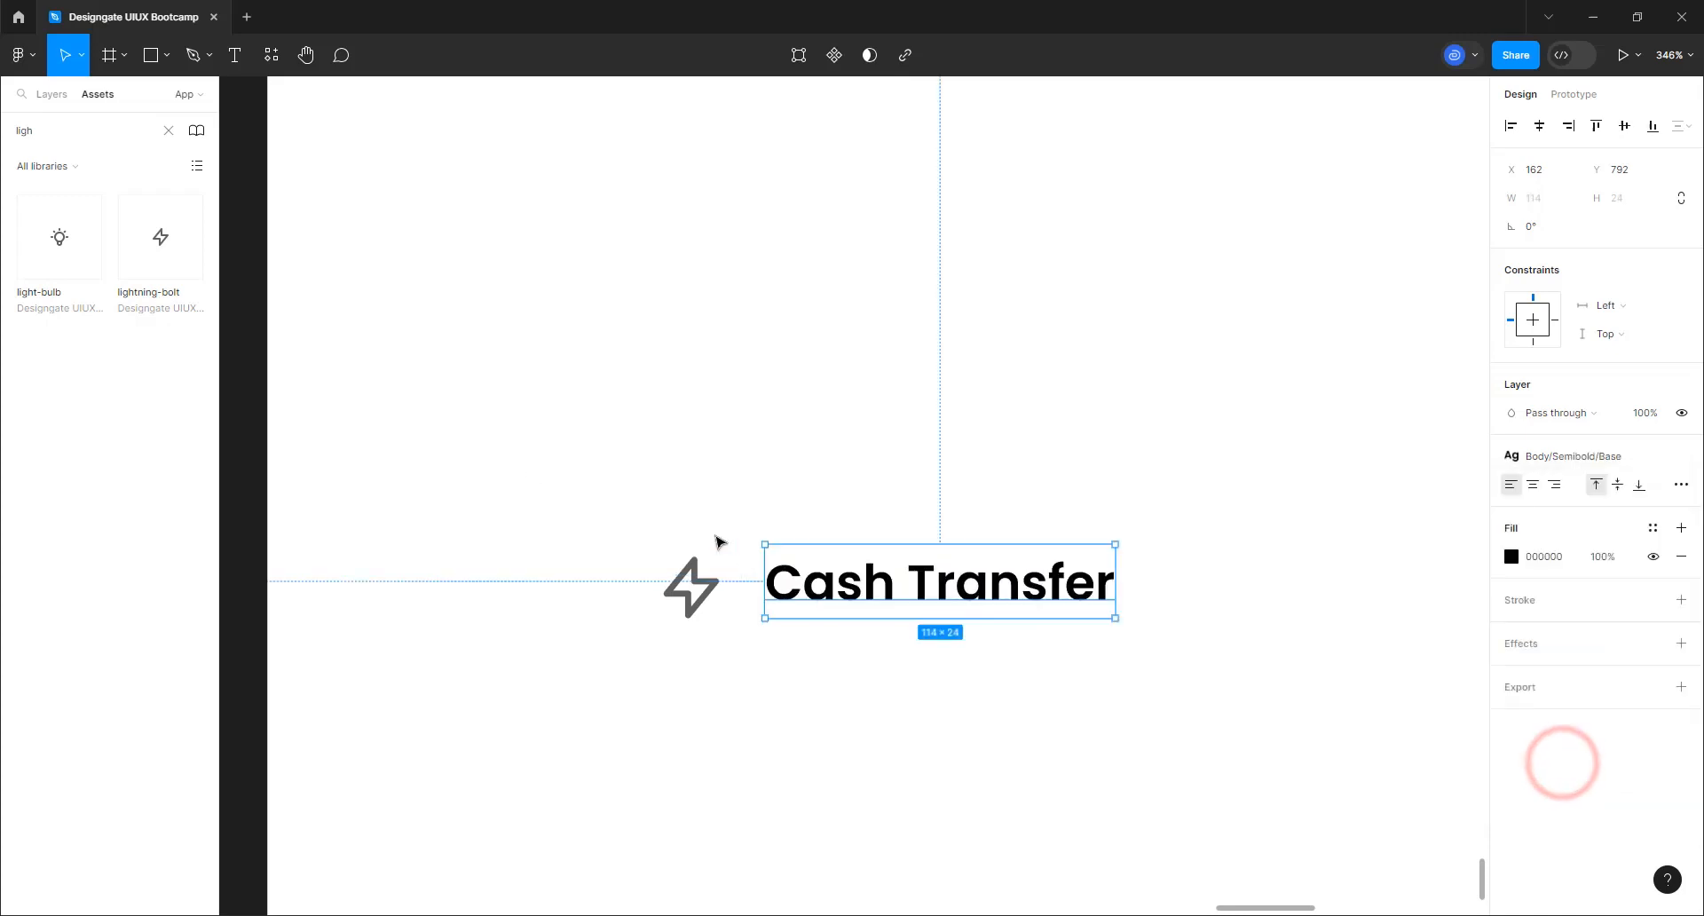
# Change the lightning-bolt icon's color to the success-500 library style
pyautogui.click(675, 590)
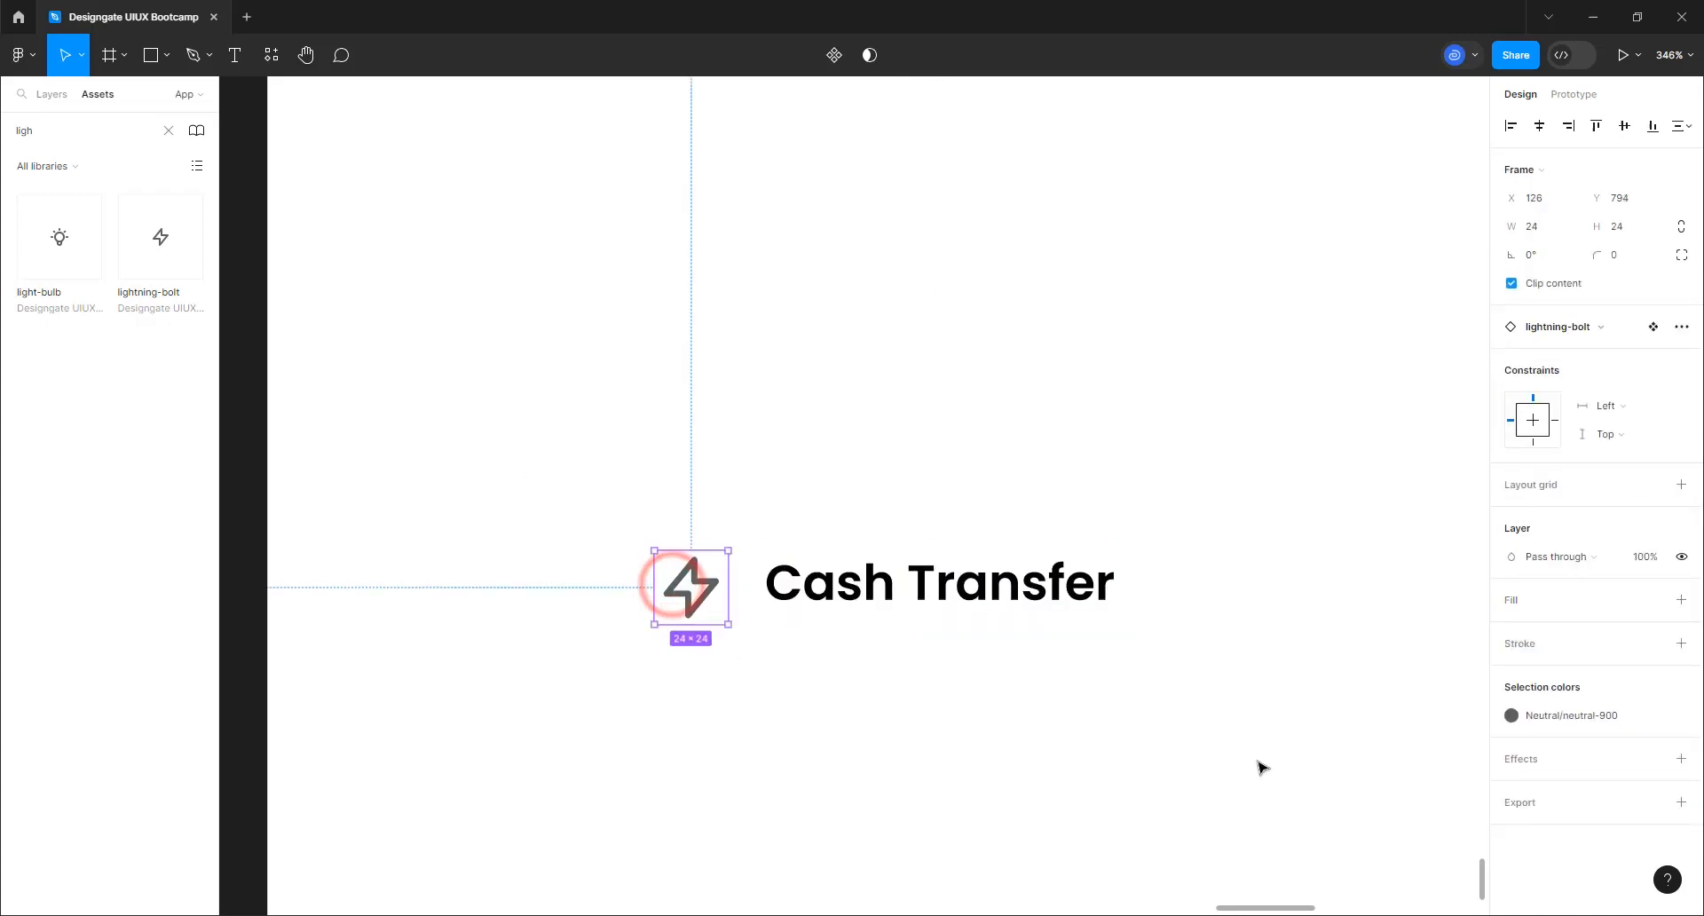
pyautogui.click(1578, 715)
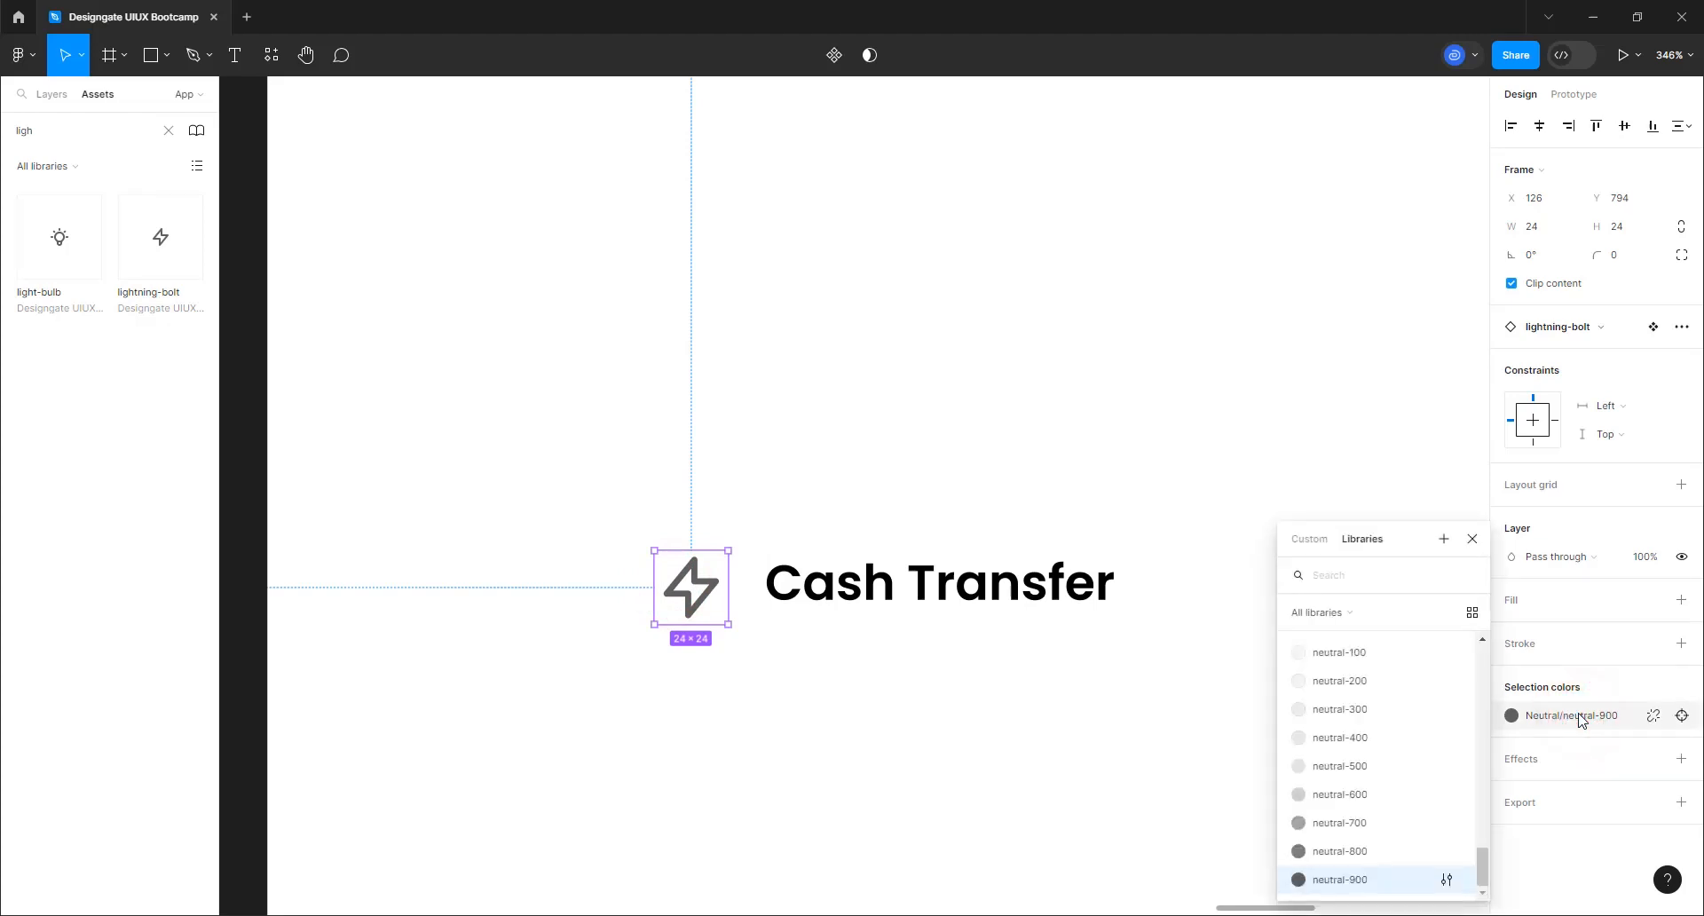
pyautogui.scroll(-6, 1336, 776)
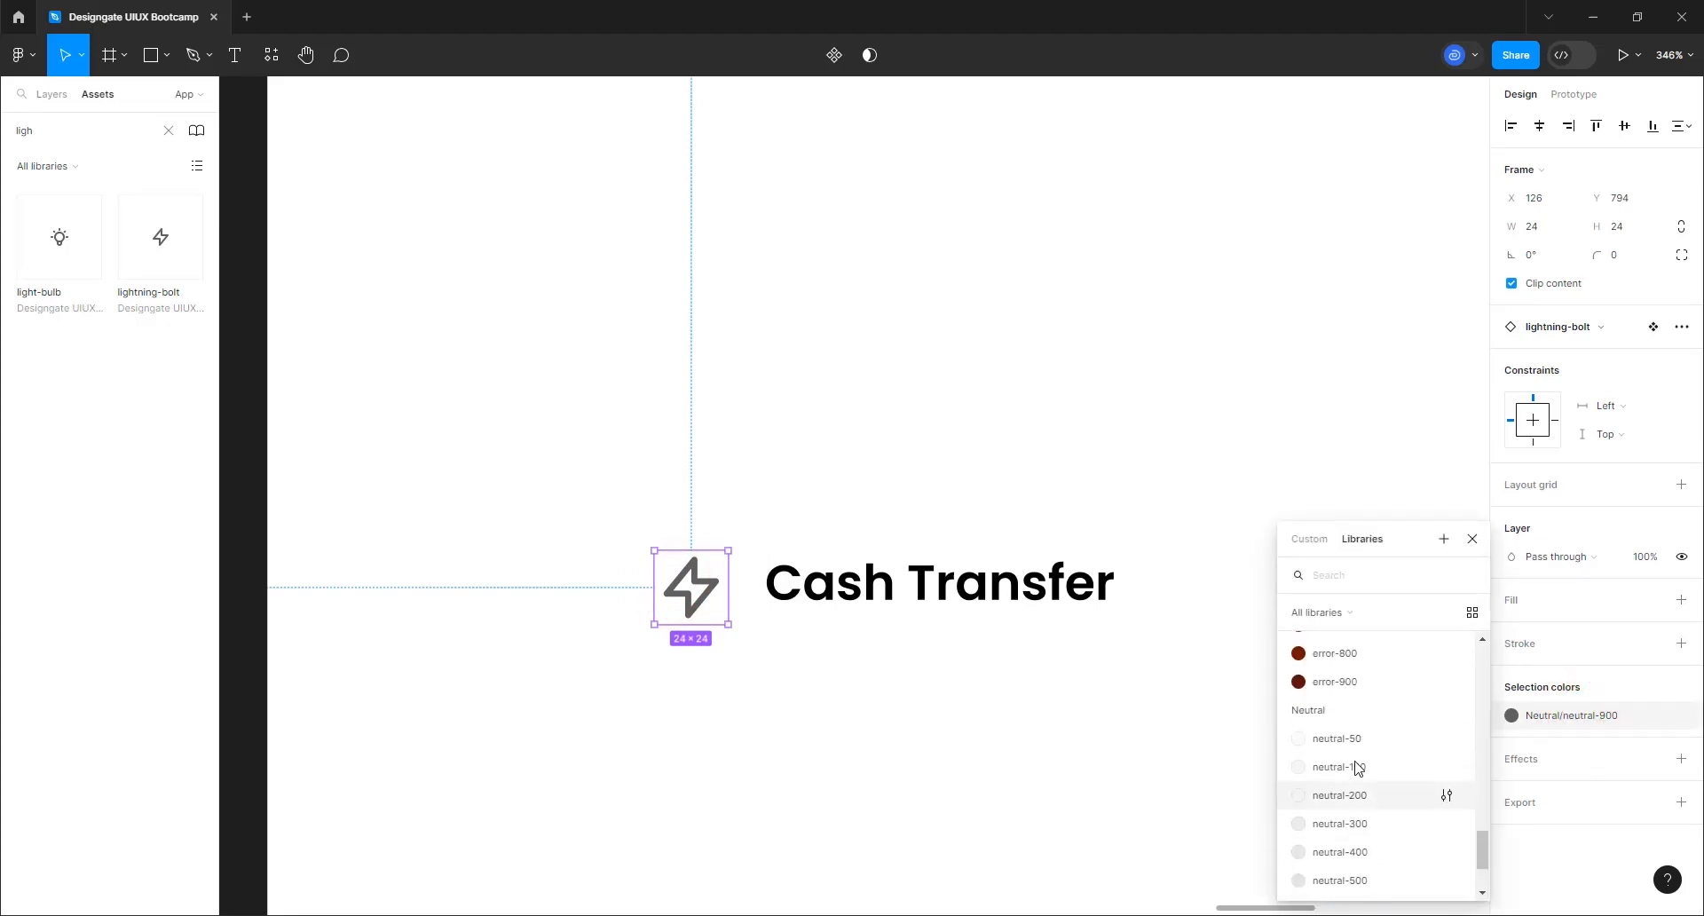
pyautogui.scroll(2, 1354, 772)
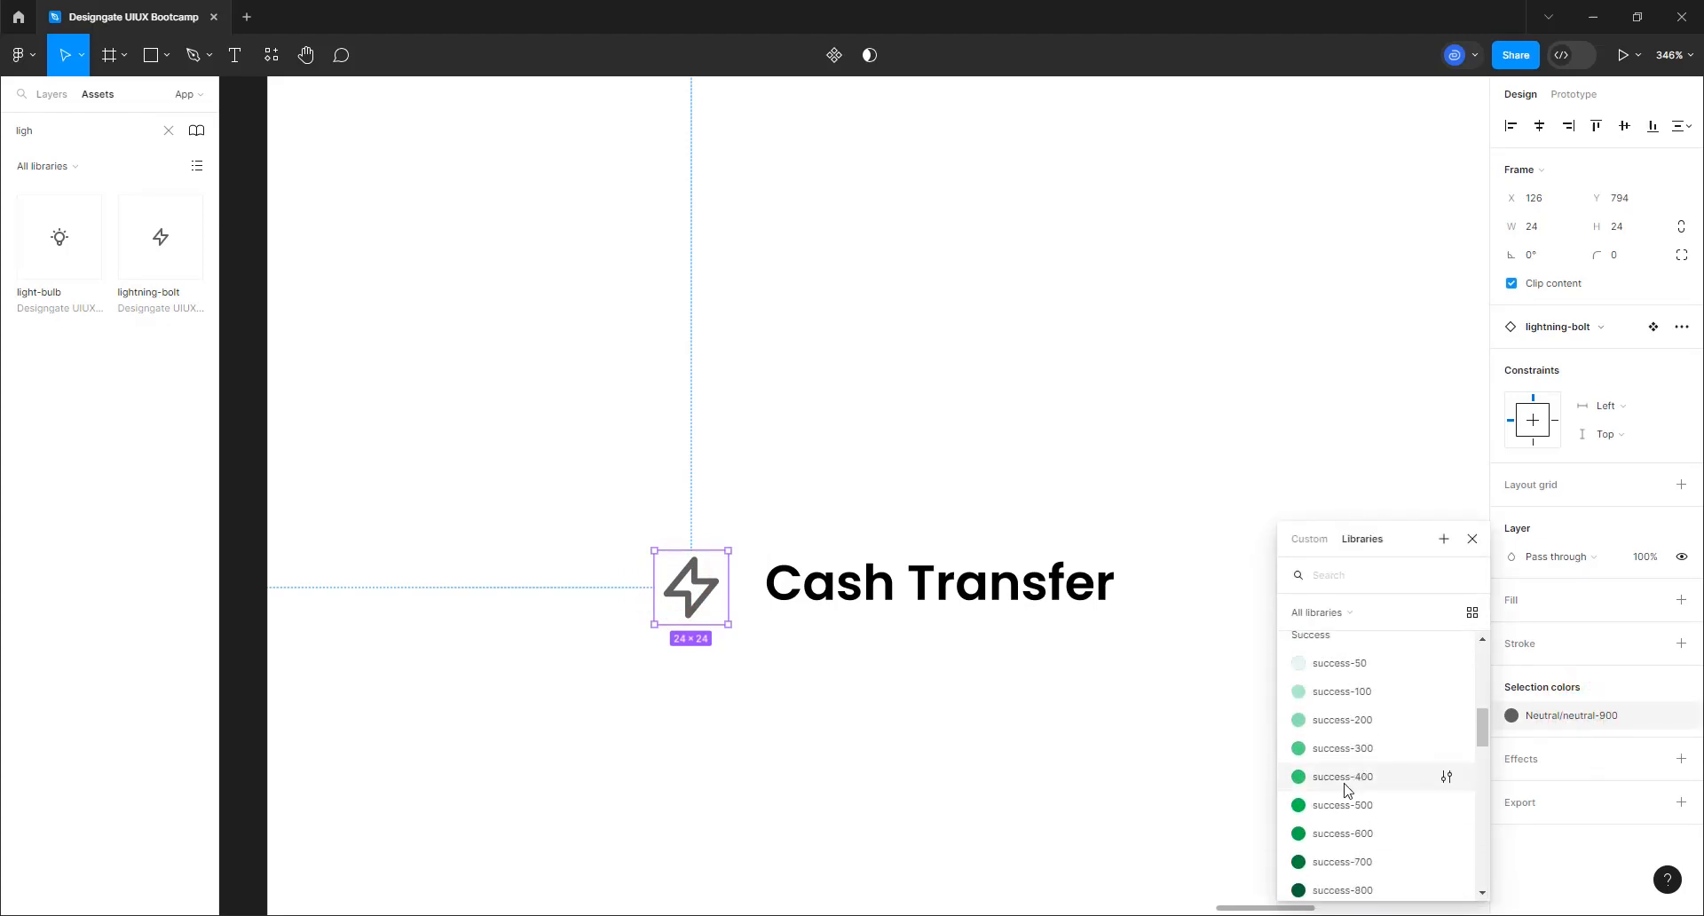
pyautogui.click(1340, 809)
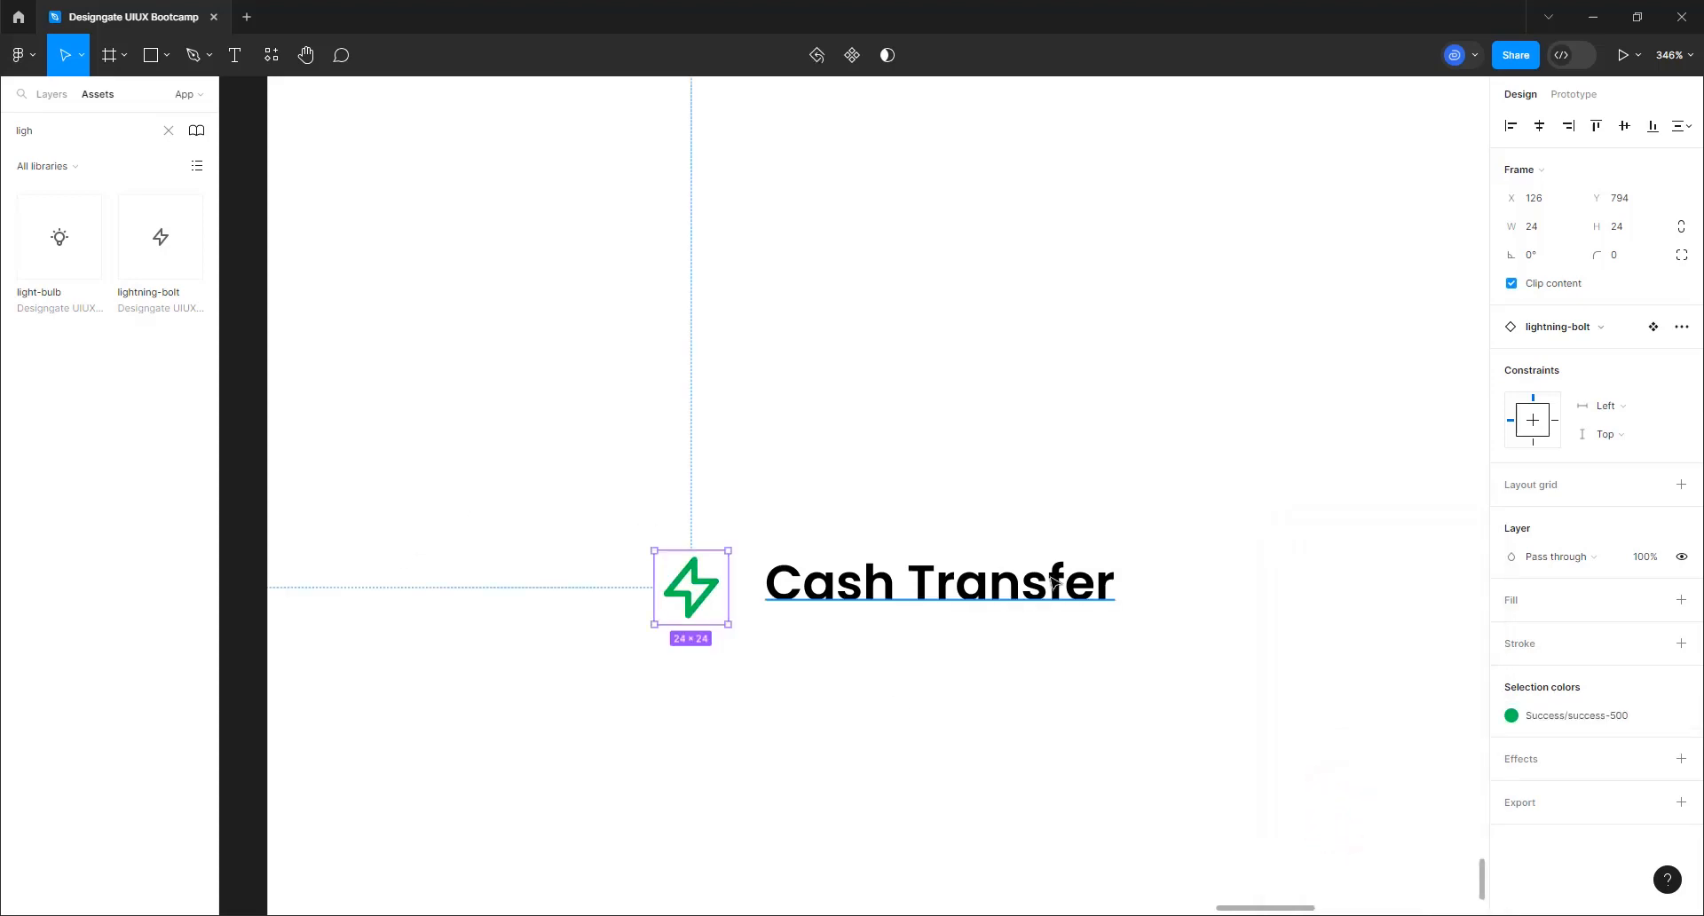
# Apply the primary-900 library color as the fill of the Cash Transfer text
pyautogui.click(883, 599)
pyautogui.click(1579, 457)
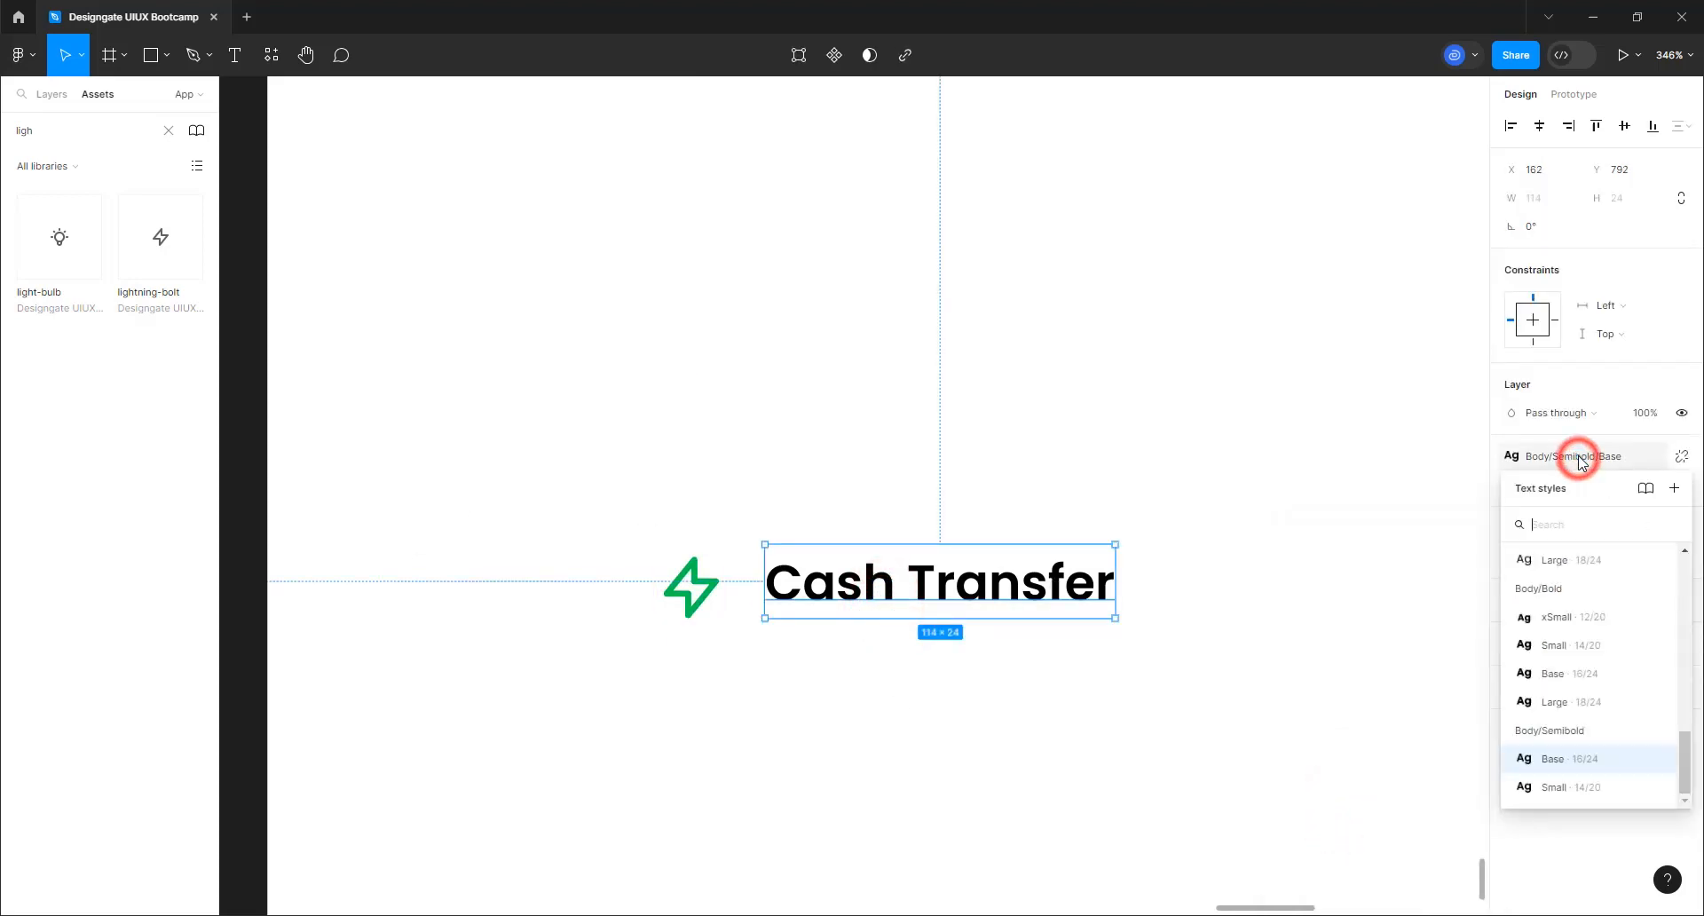
pyautogui.click(1578, 456)
pyautogui.click(1653, 529)
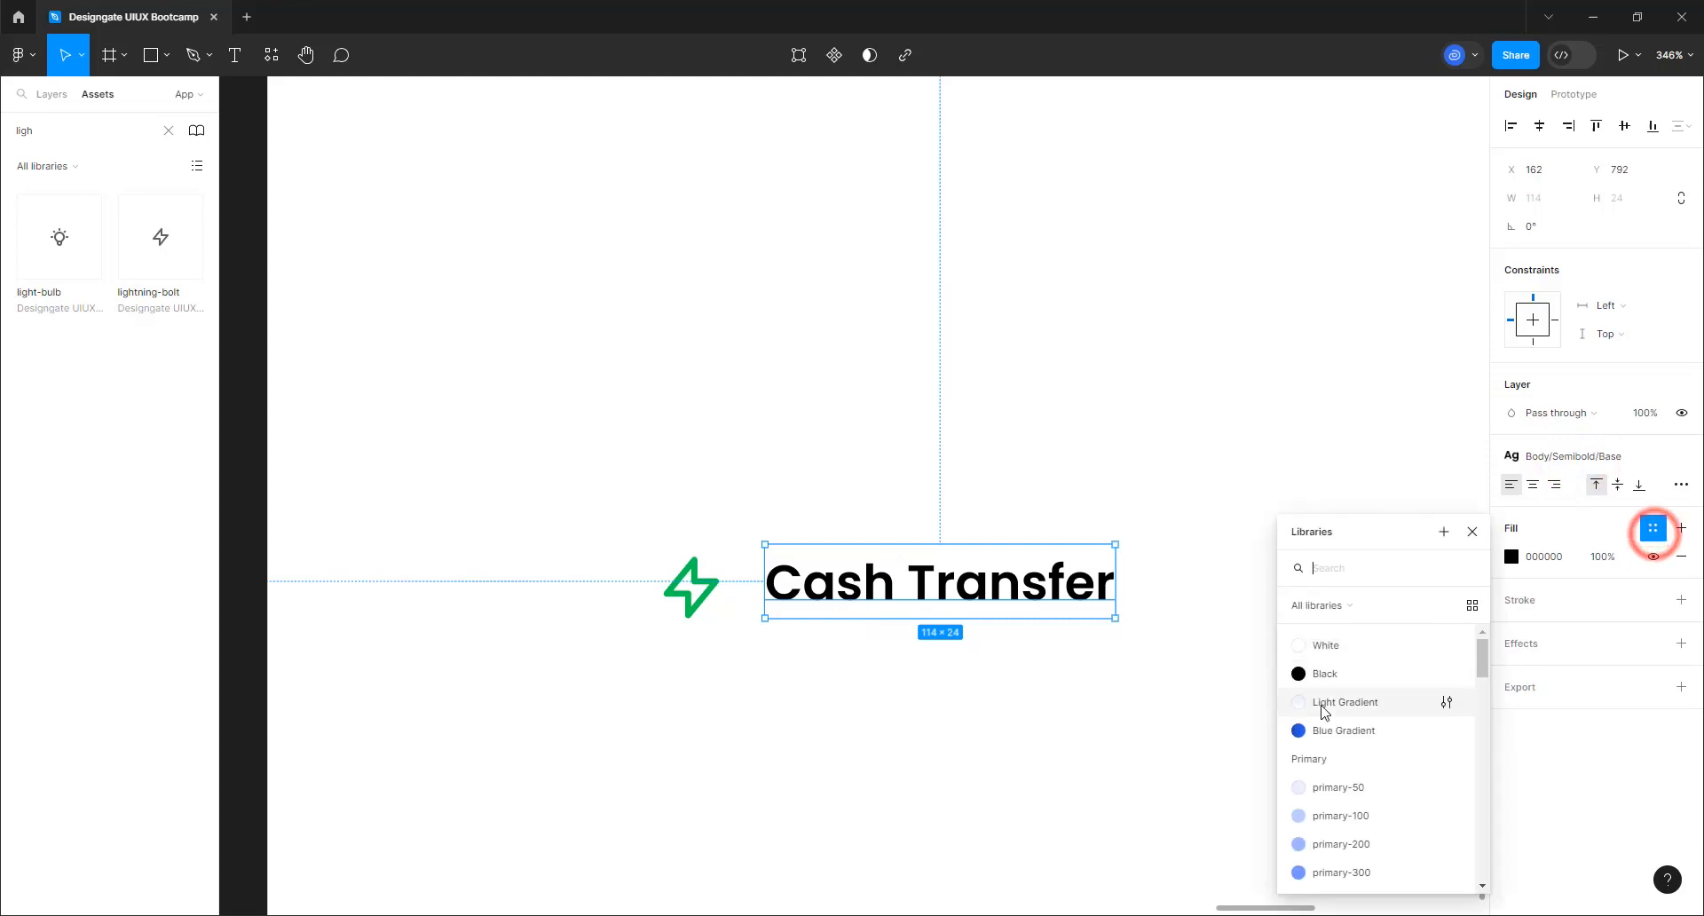
pyautogui.scroll(-5, 1331, 737)
pyautogui.click(1343, 776)
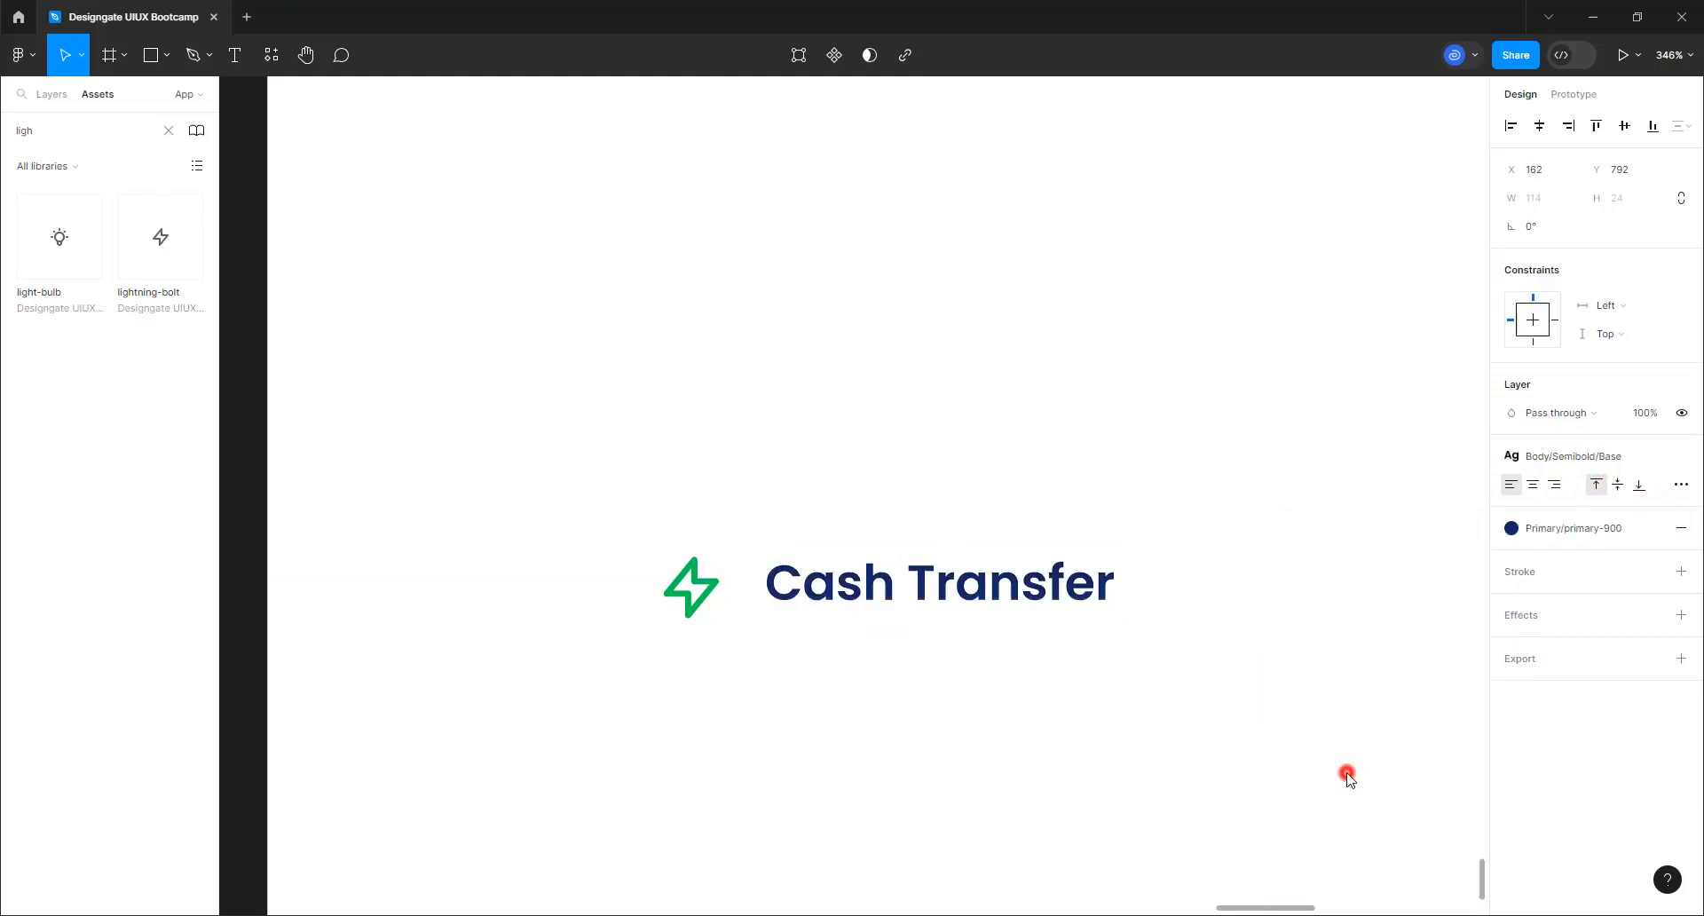
pyautogui.click(693, 453)
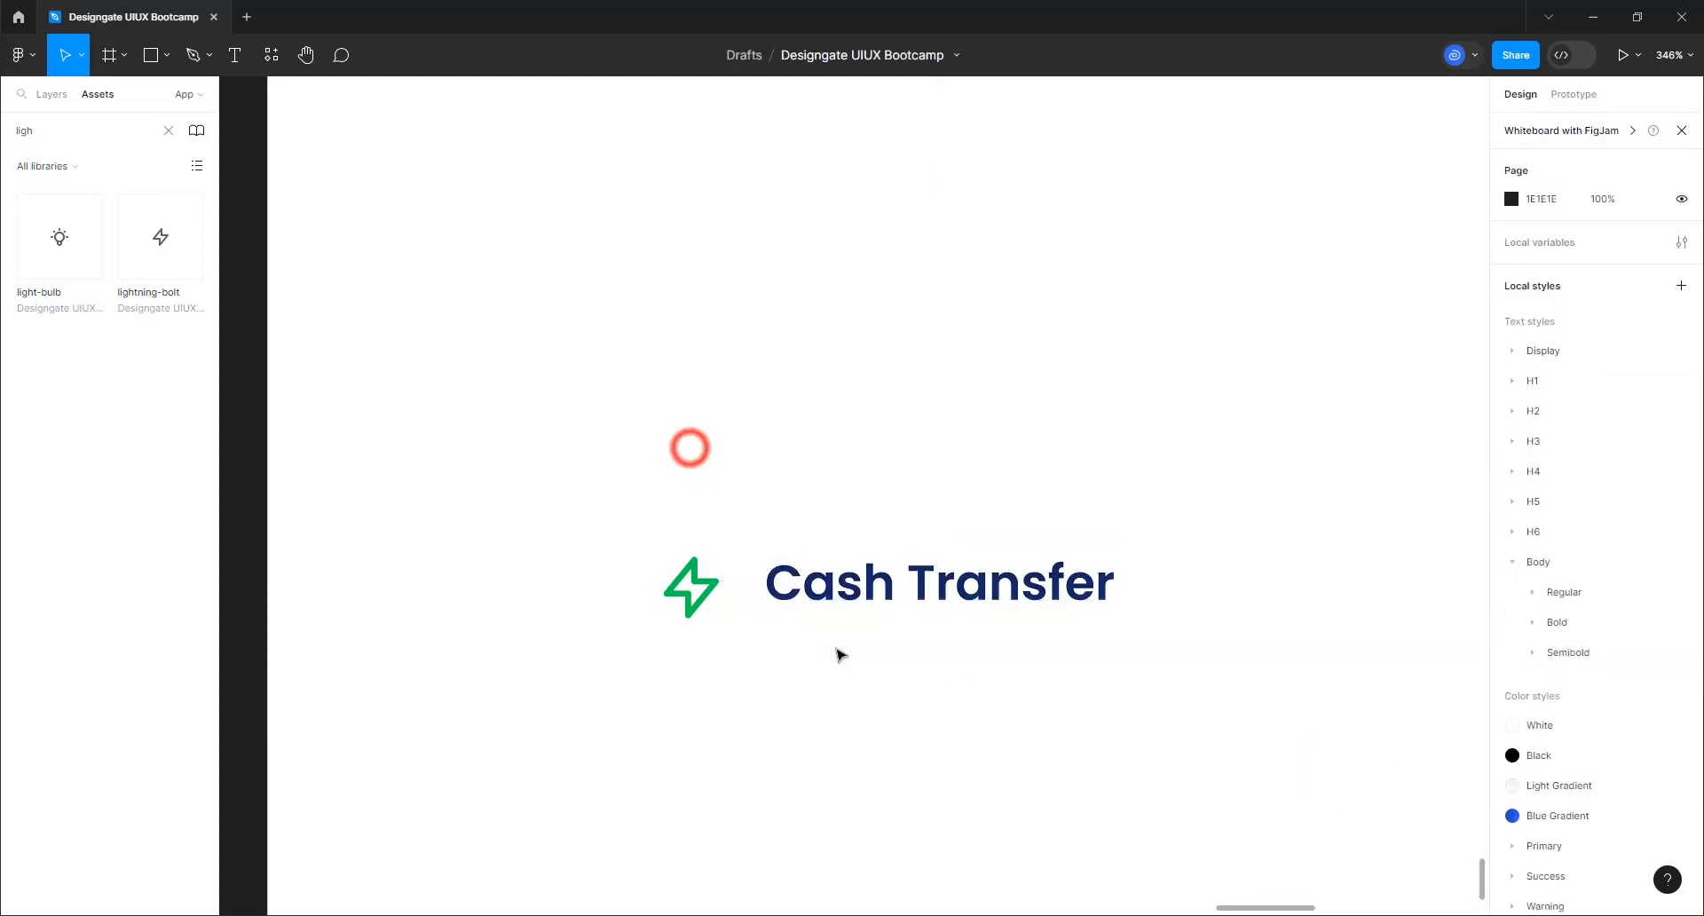
# Nudge the Cash Transfer text closer to the lightning-bolt icon and combine both in a horizontal auto layout
pyautogui.click(833, 601)
pyautogui.moveTo(874, 573); pyautogui.dragTo(870, 569)
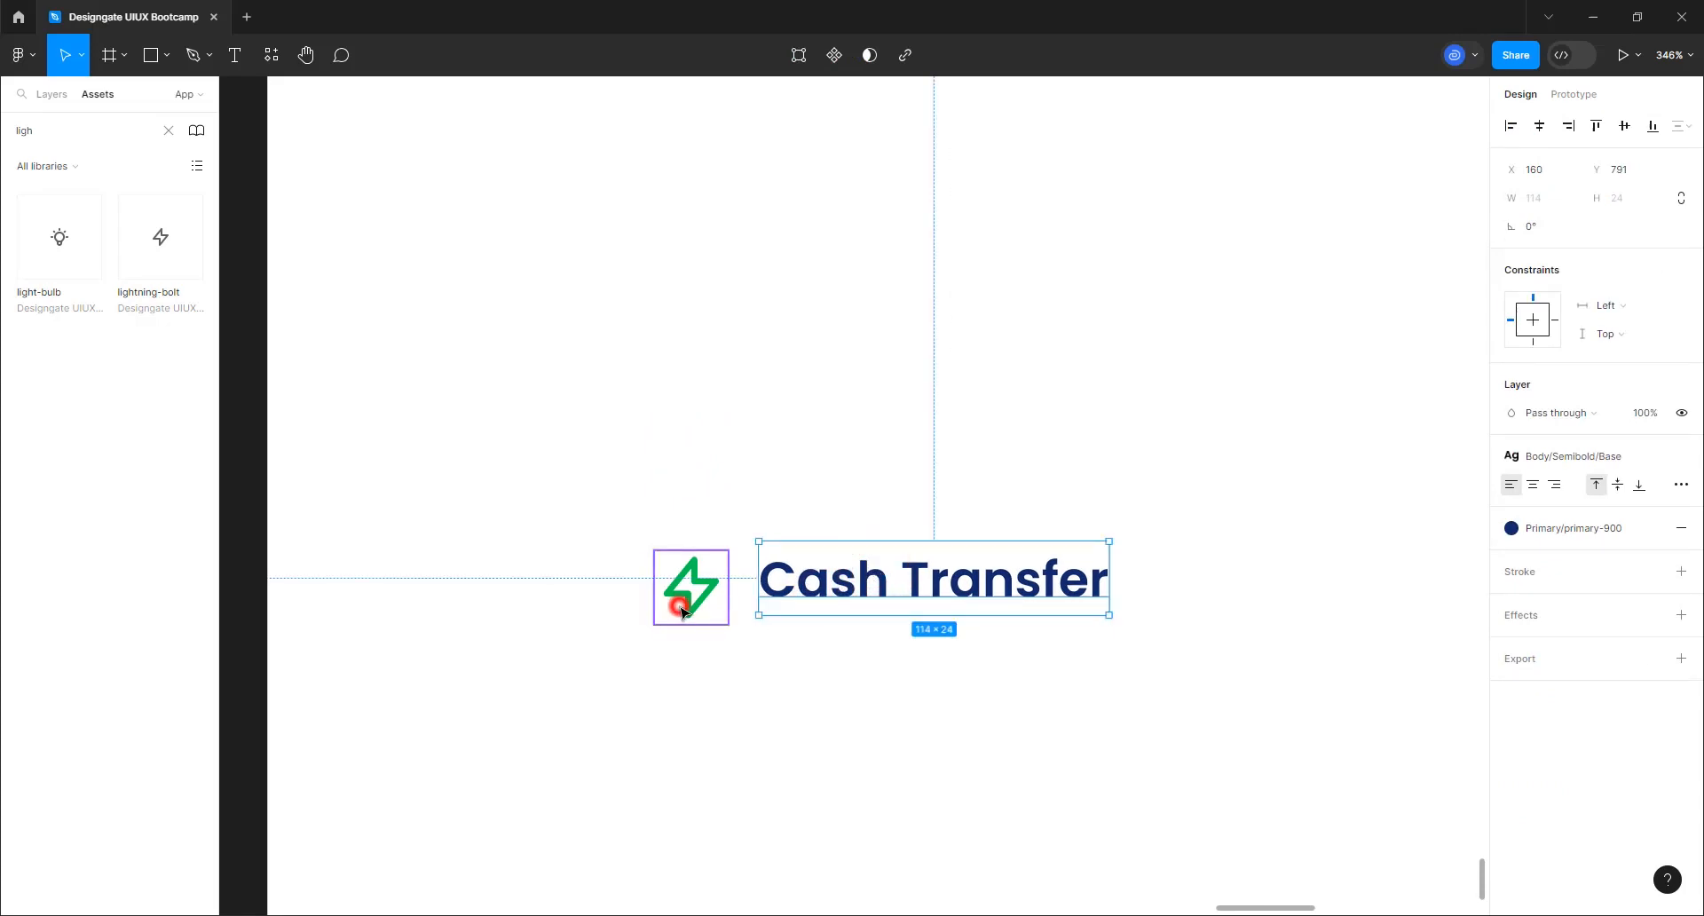
pyautogui.keyDown('shift'); pyautogui.click(681, 611); pyautogui.keyUp('shift')
pyautogui.hotkey('shift', 'a')
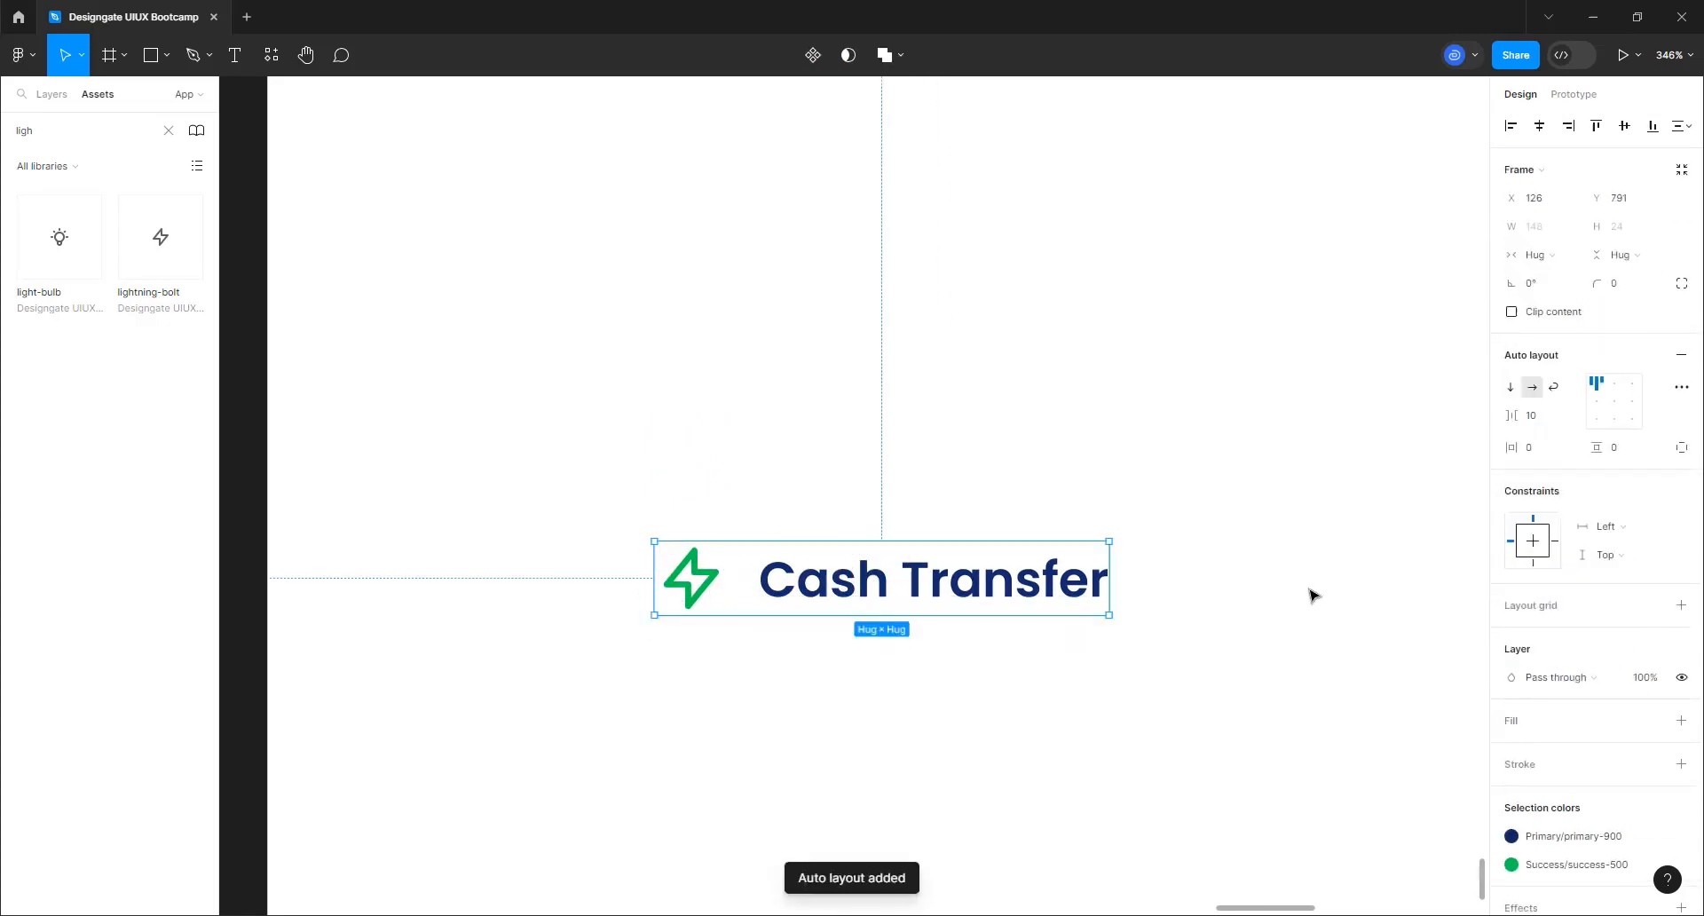
# Set the auto layout spacing between the lightning-bolt icon and the Cash Transfer text to 16
pyautogui.click(1534, 415)
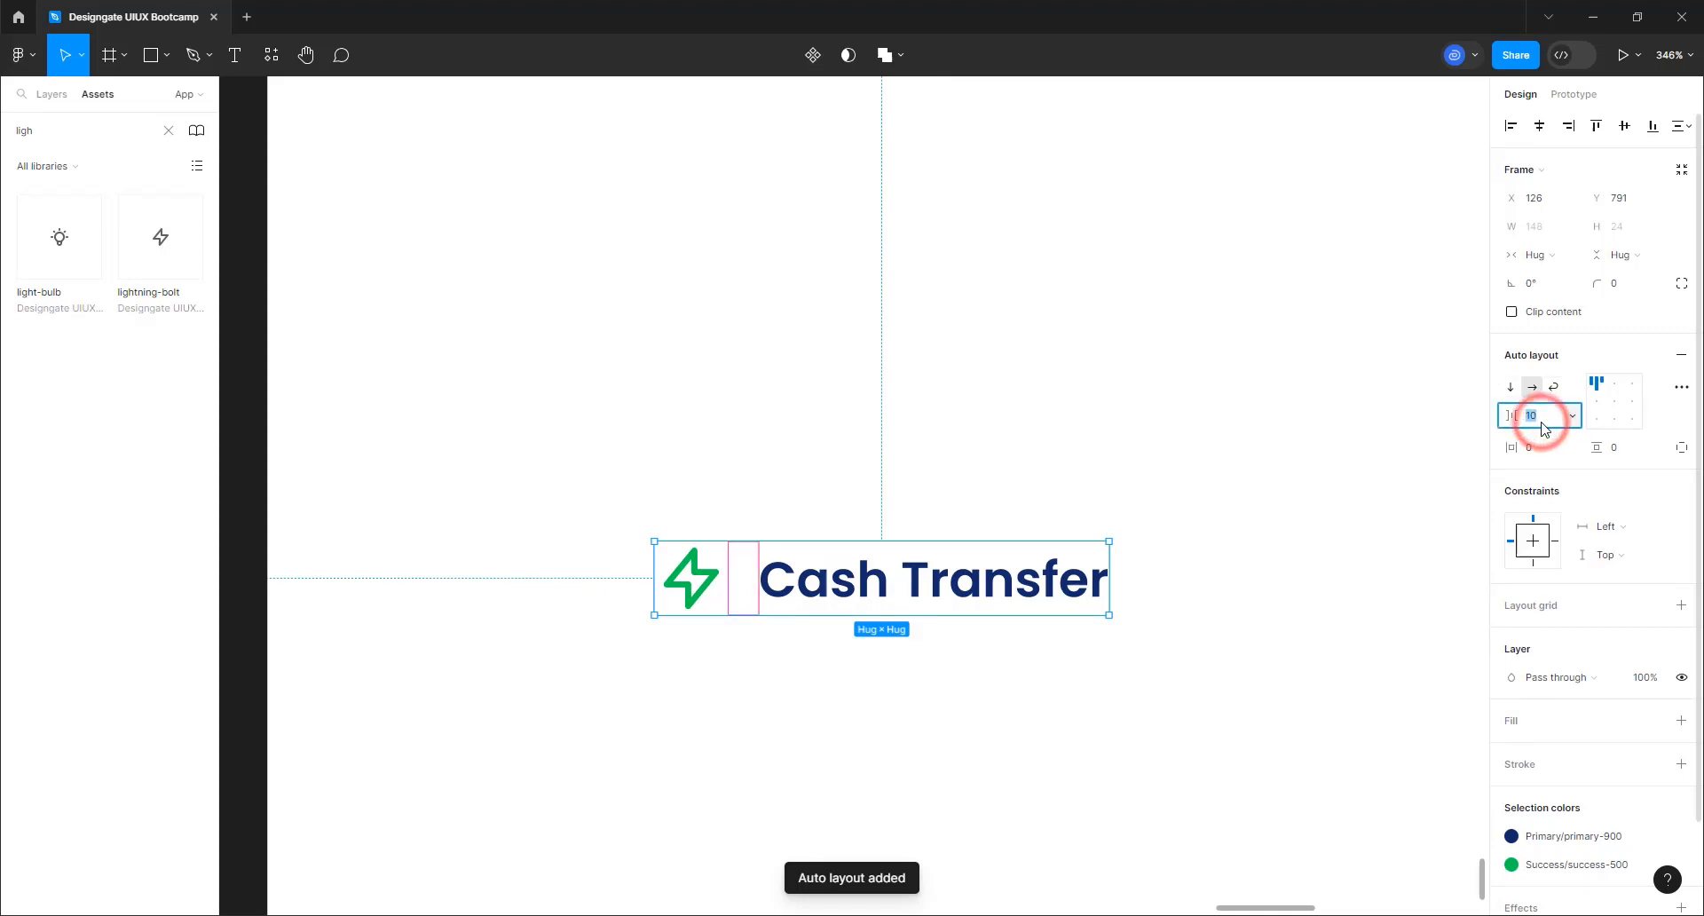
pyautogui.write('16')
pyautogui.press('Return')
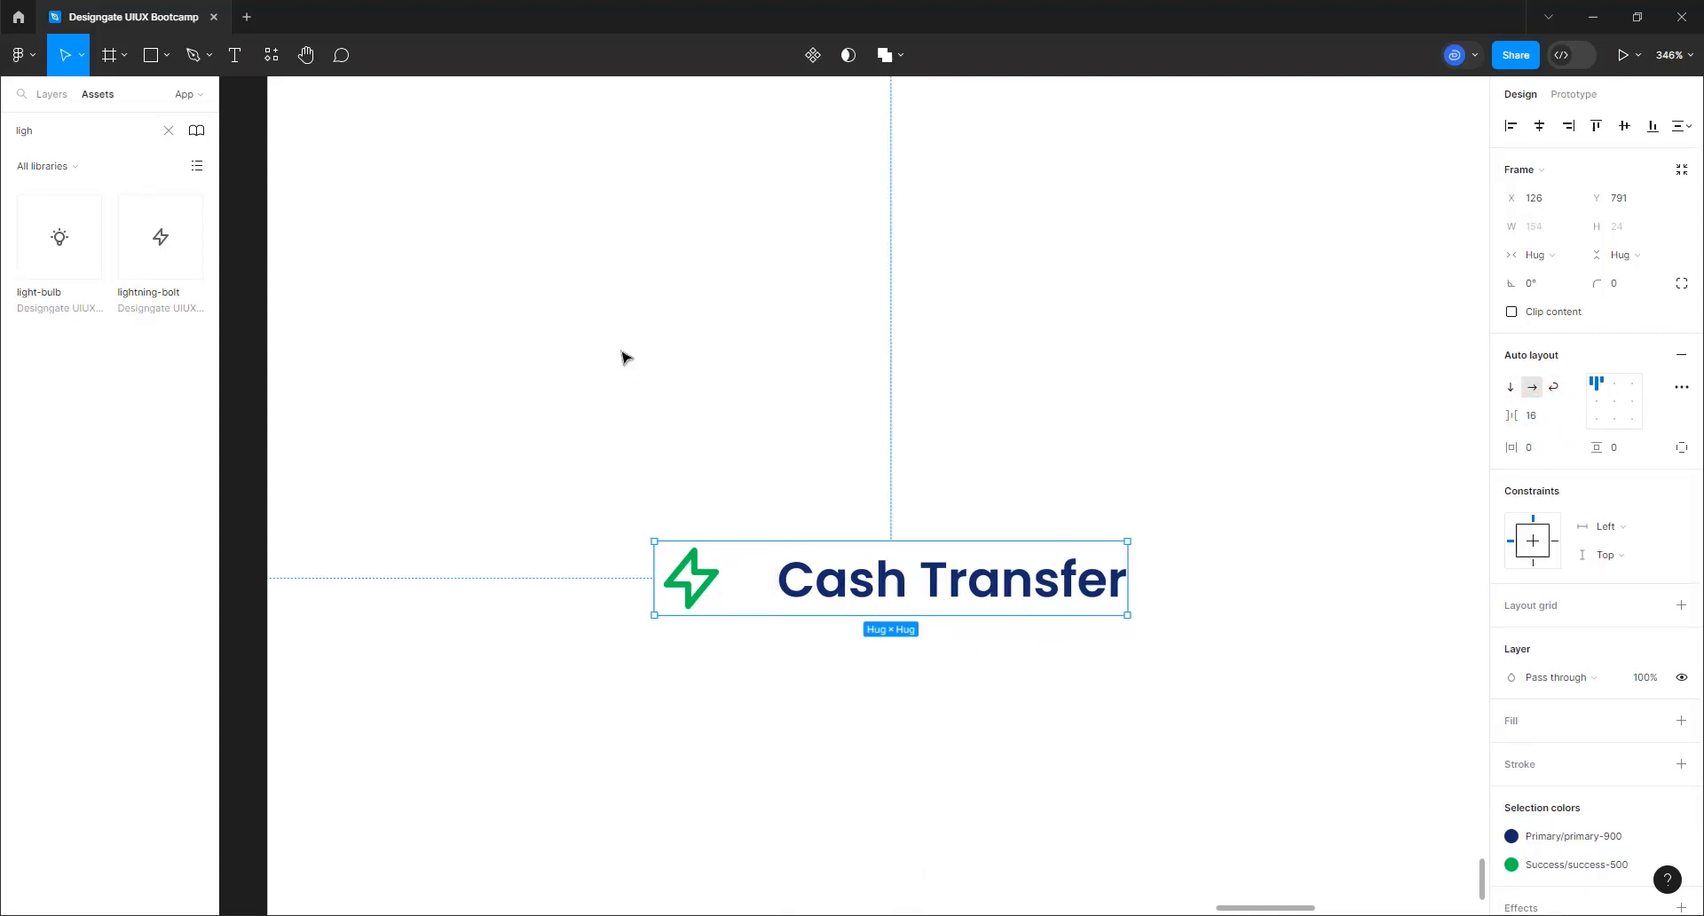
pyautogui.scroll(-3, 641, 348)
pyautogui.scroll(-2, 839, 601)
pyautogui.scroll(2, 860, 575)
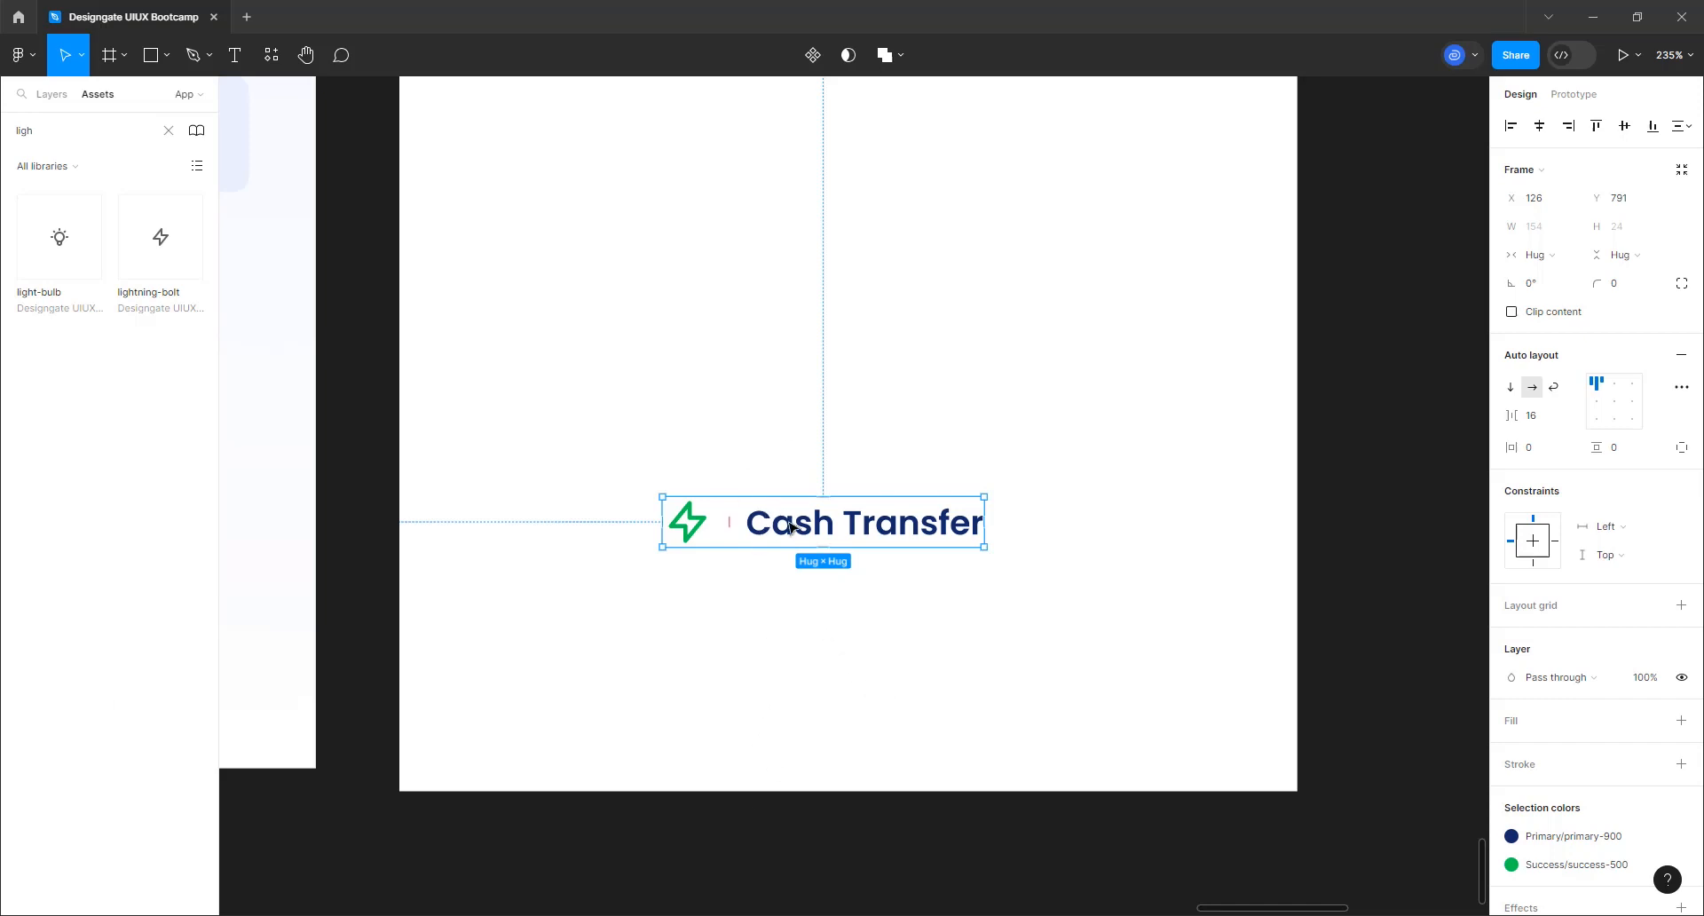
# Reduce the Cash Transfer item's auto layout spacing to 8 and shift the item slightly up on the screen frame
pyautogui.moveTo(793, 532); pyautogui.dragTo(780, 537)
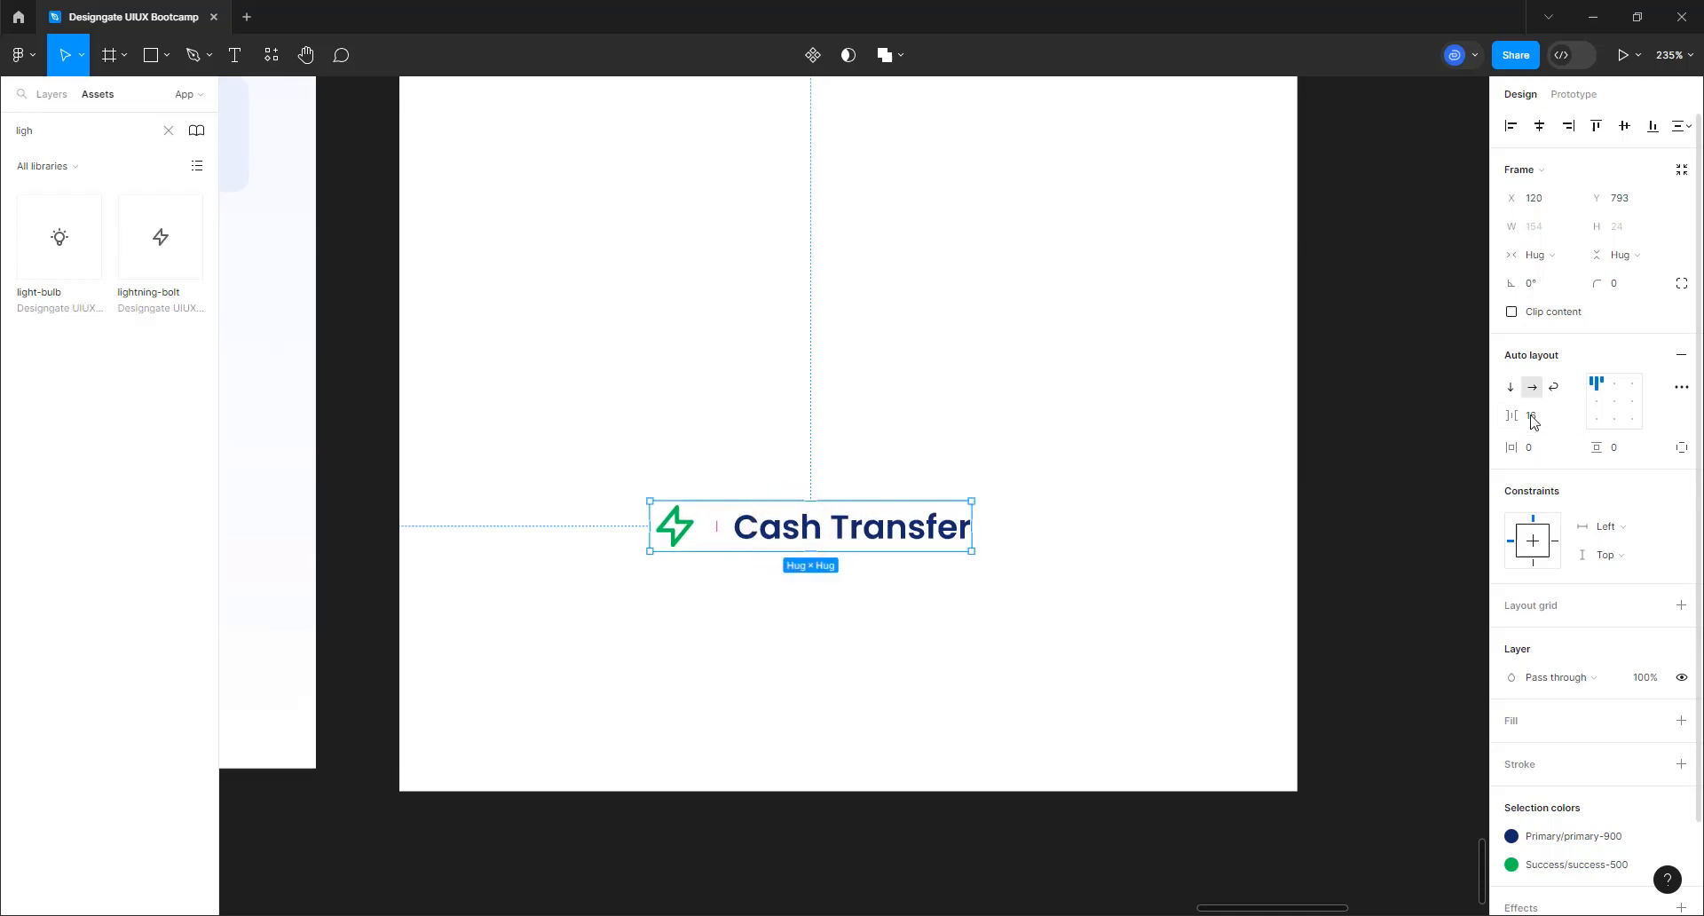
pyautogui.click(1533, 416)
pyautogui.write('8')
pyautogui.press('Return')
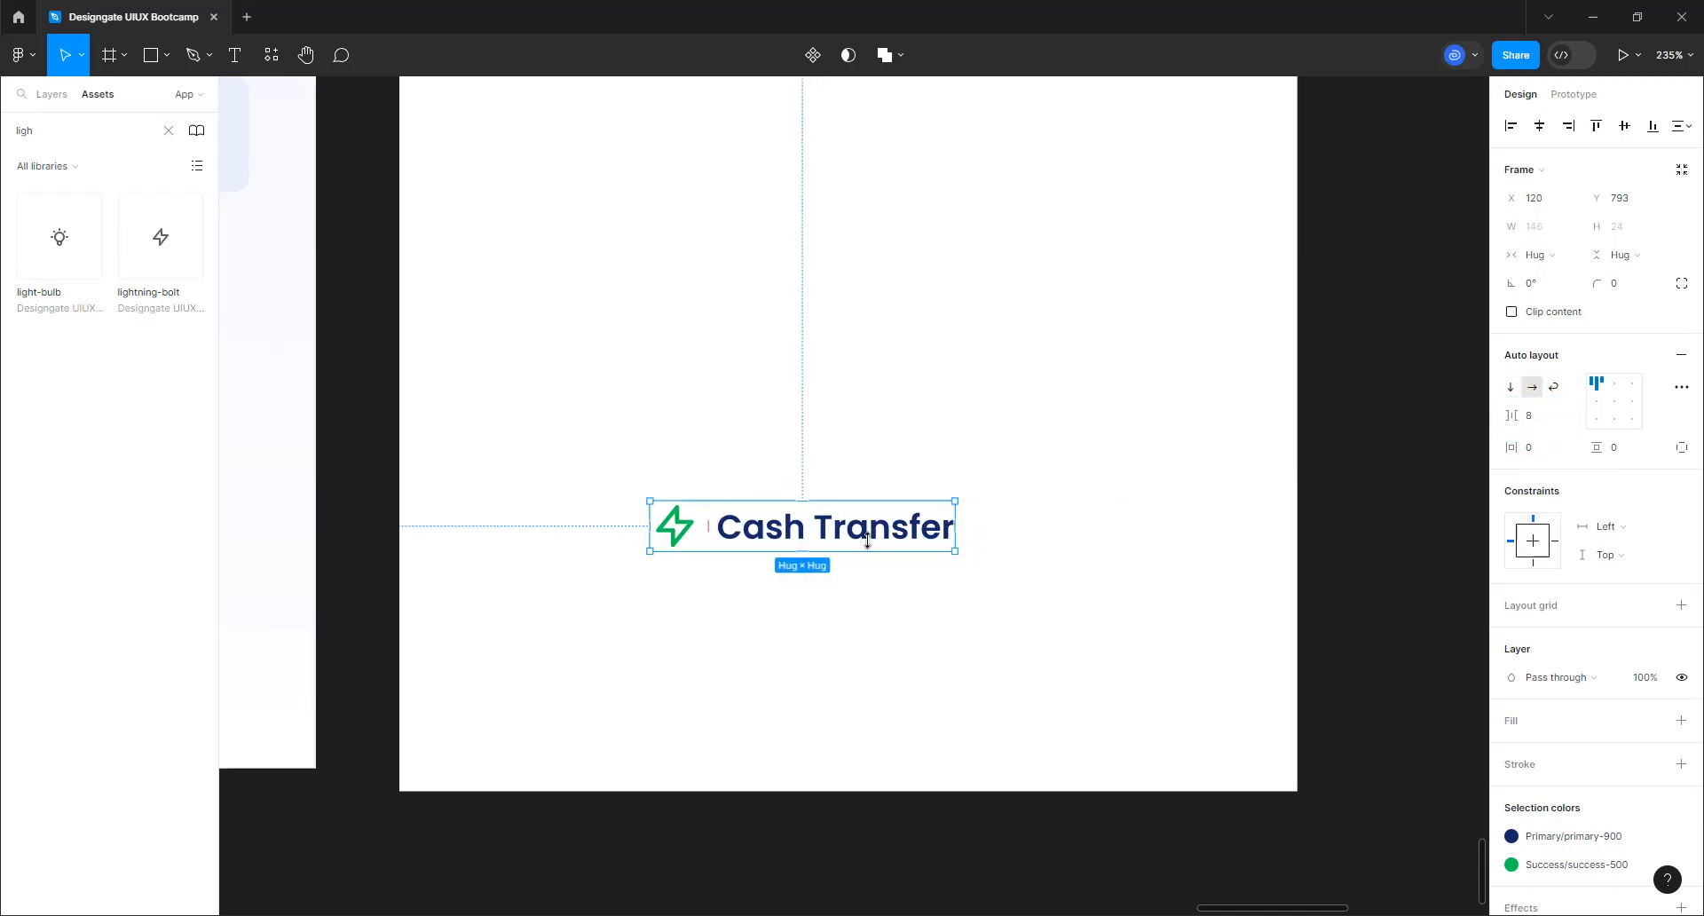
pyautogui.moveTo(853, 530); pyautogui.dragTo(873, 496)
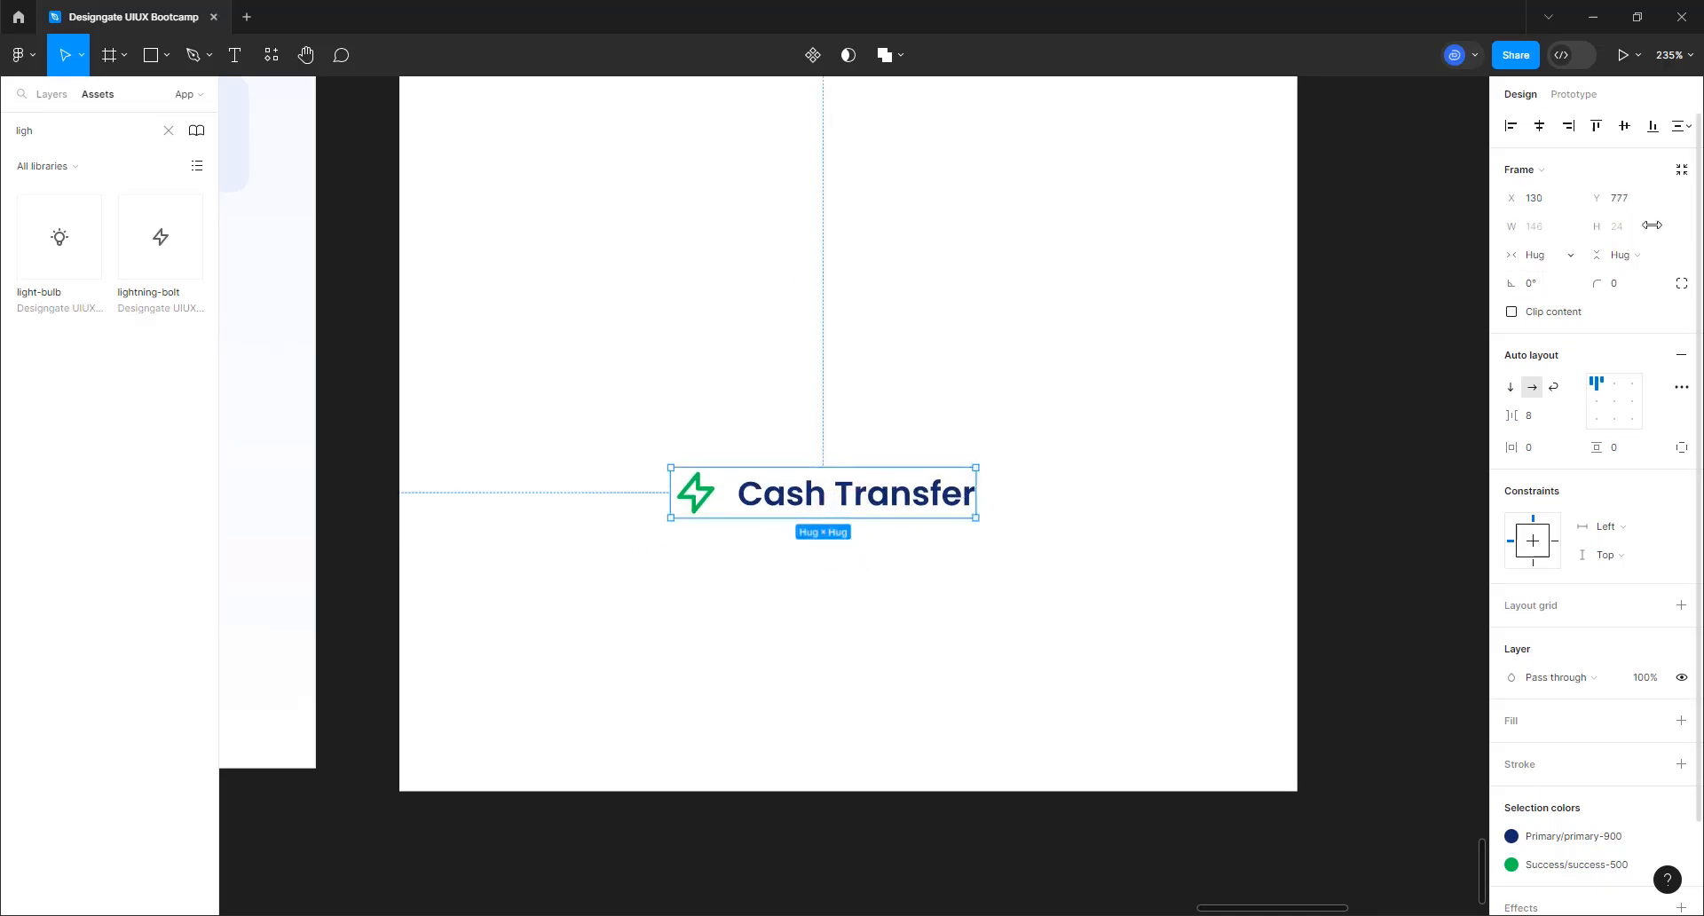
# Give the Cash Transfer item a fixed height of 48, align its contents left and vertically centered, and move it slightly left
pyautogui.click(1621, 226)
pyautogui.write('4')
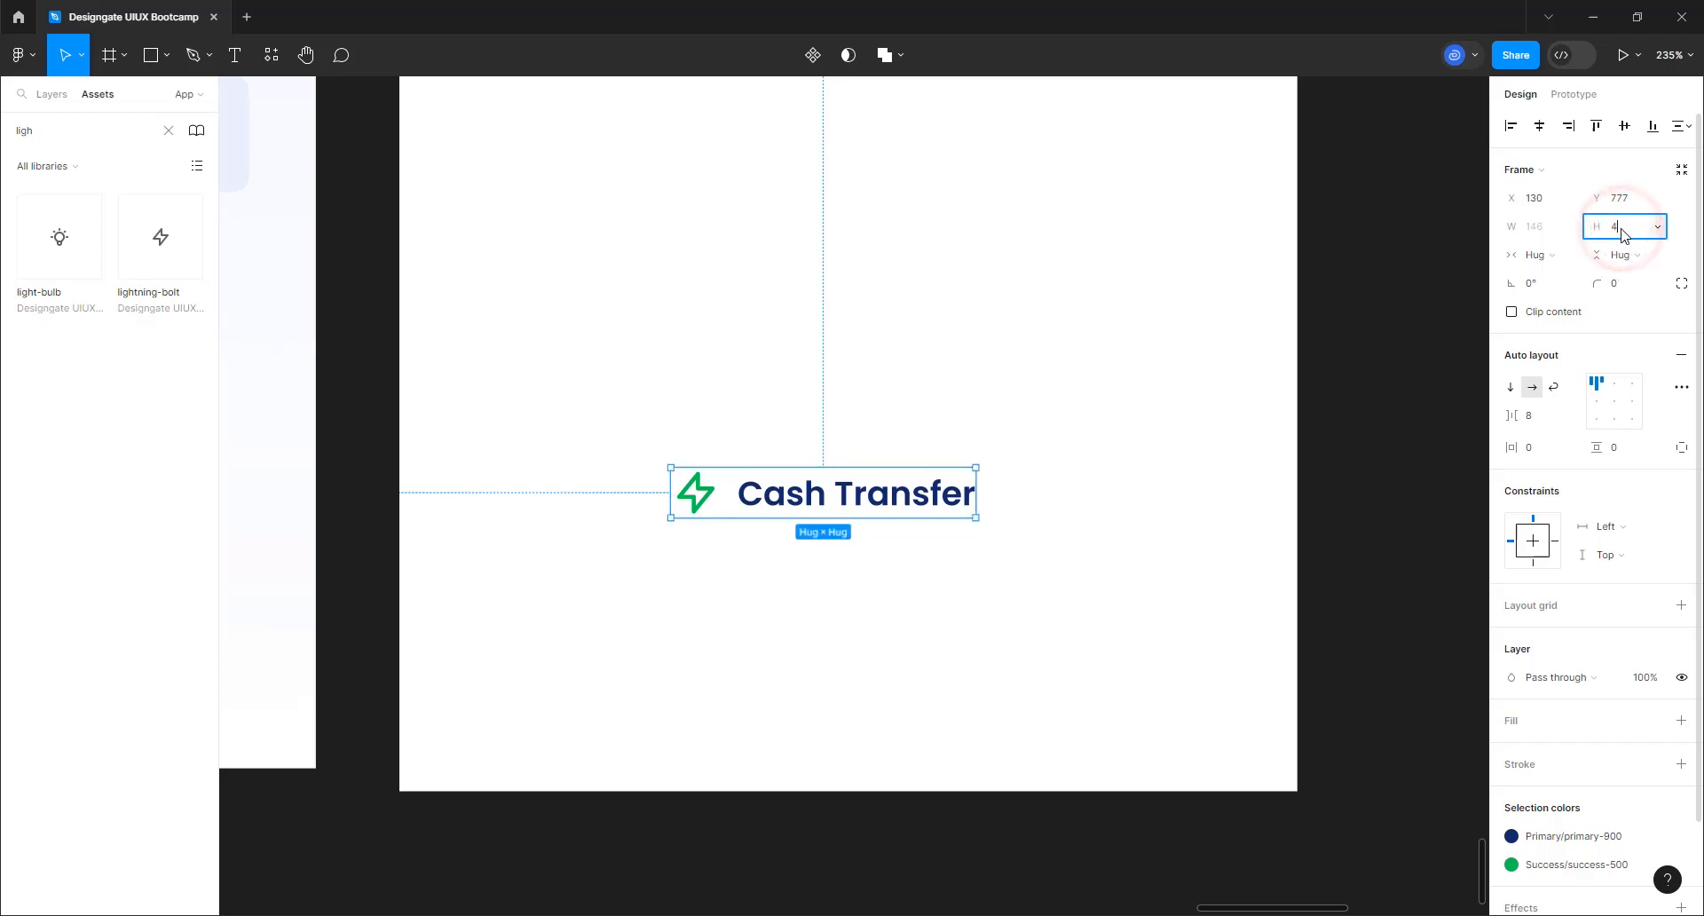
pyautogui.write('8')
pyautogui.press('Return')
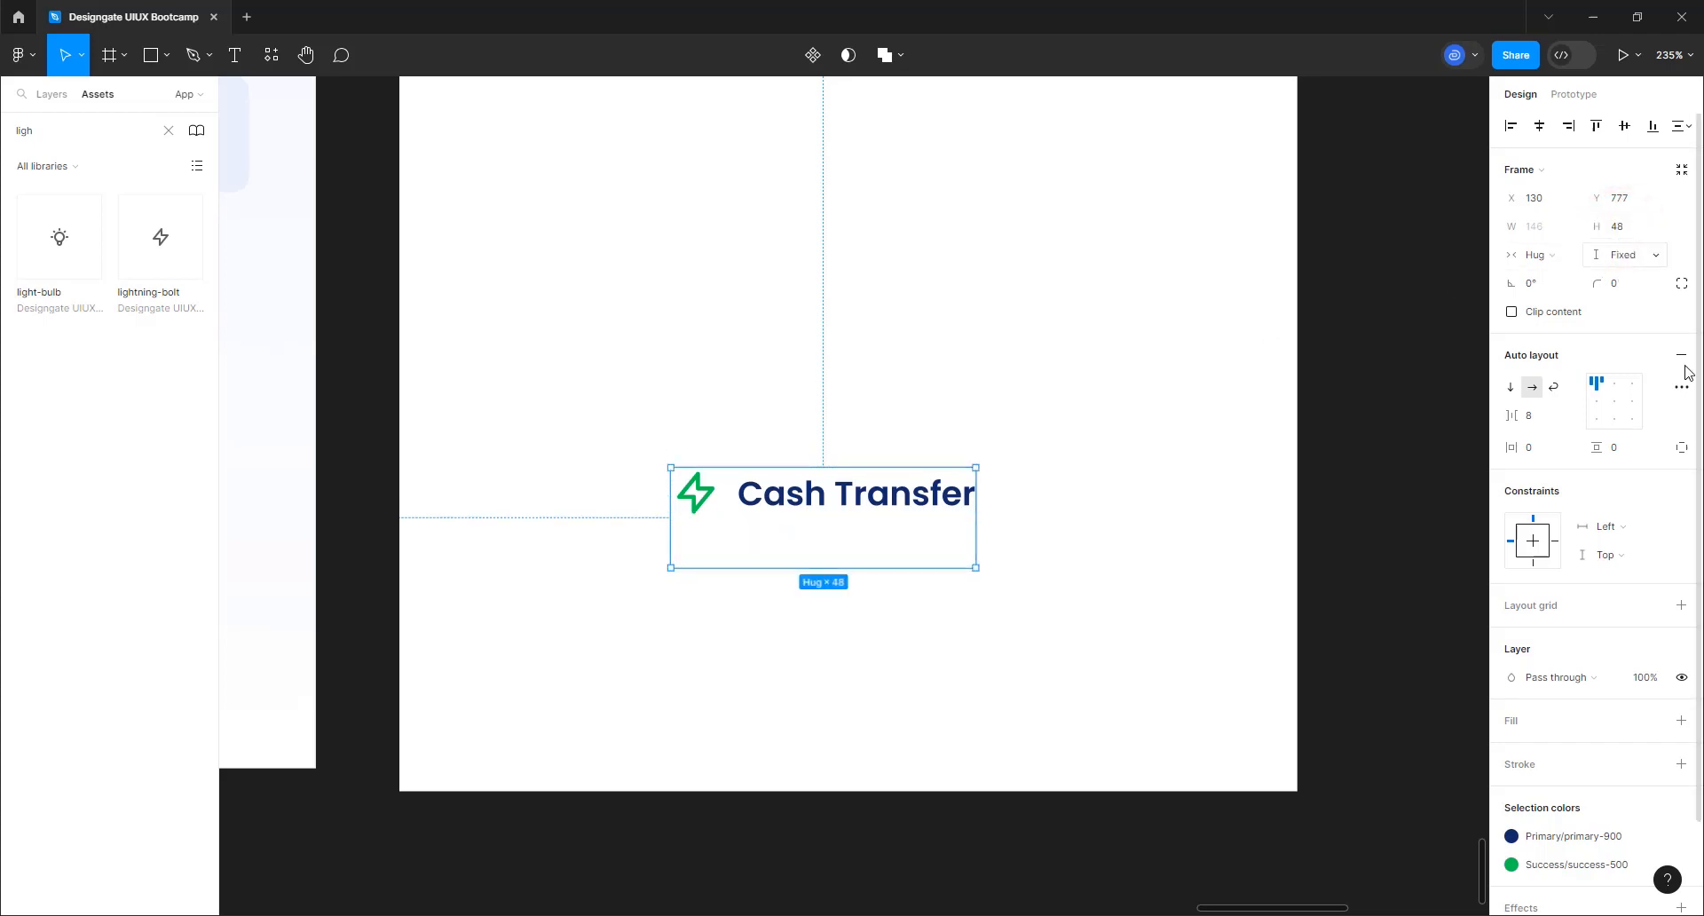
pyautogui.click(1599, 402)
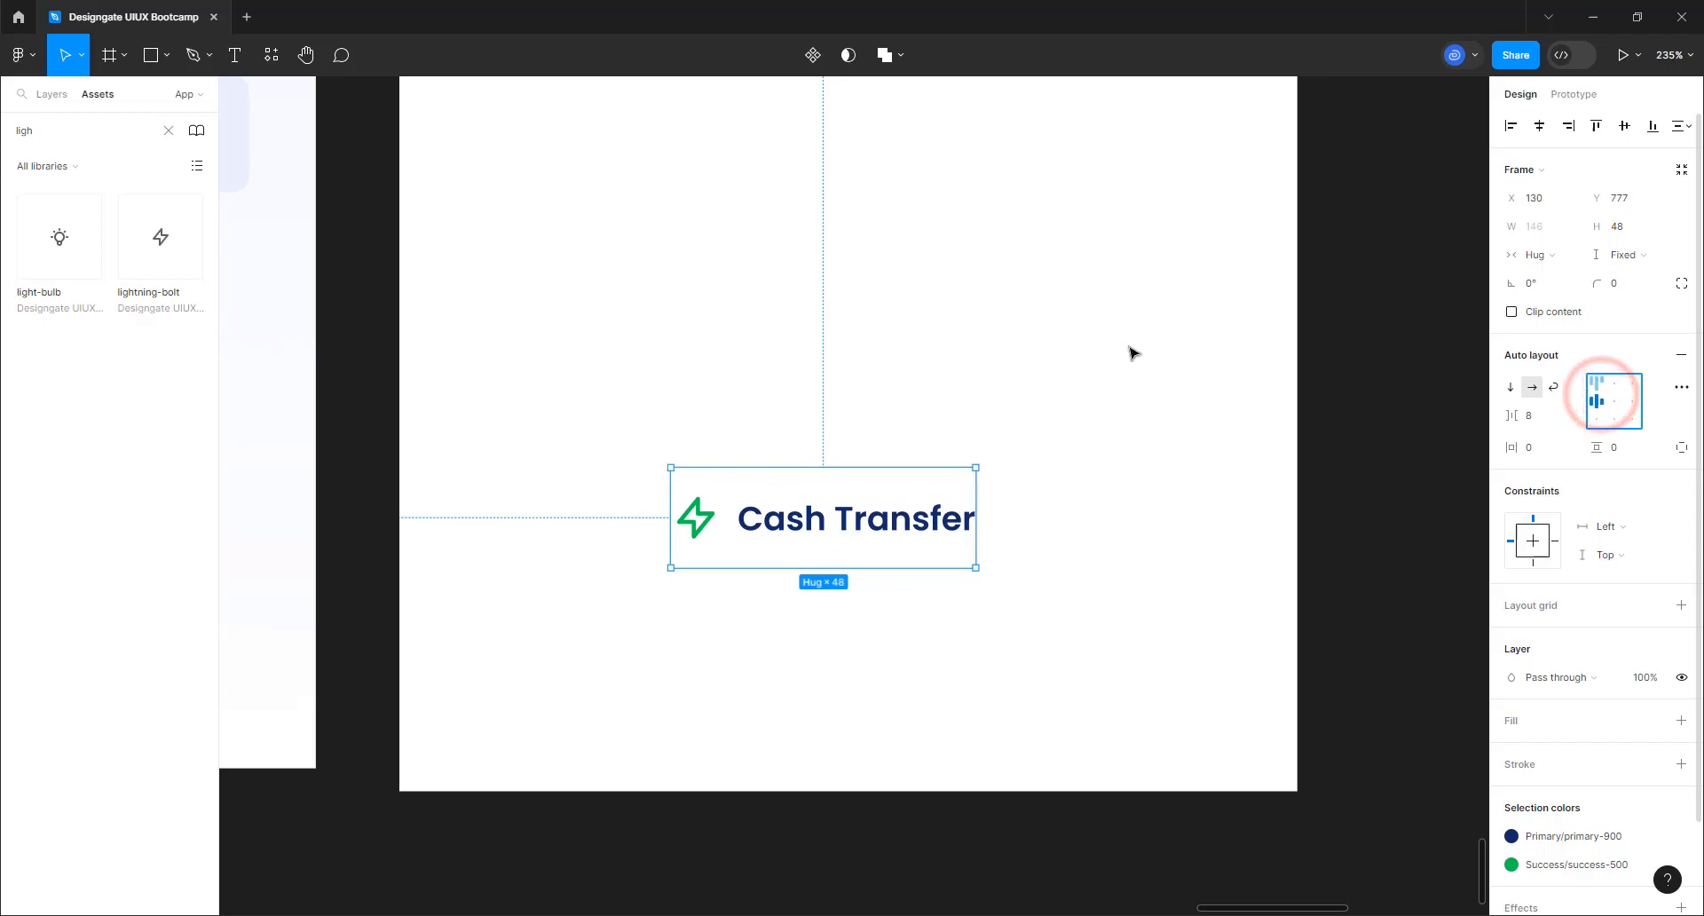
pyautogui.click(1539, 453)
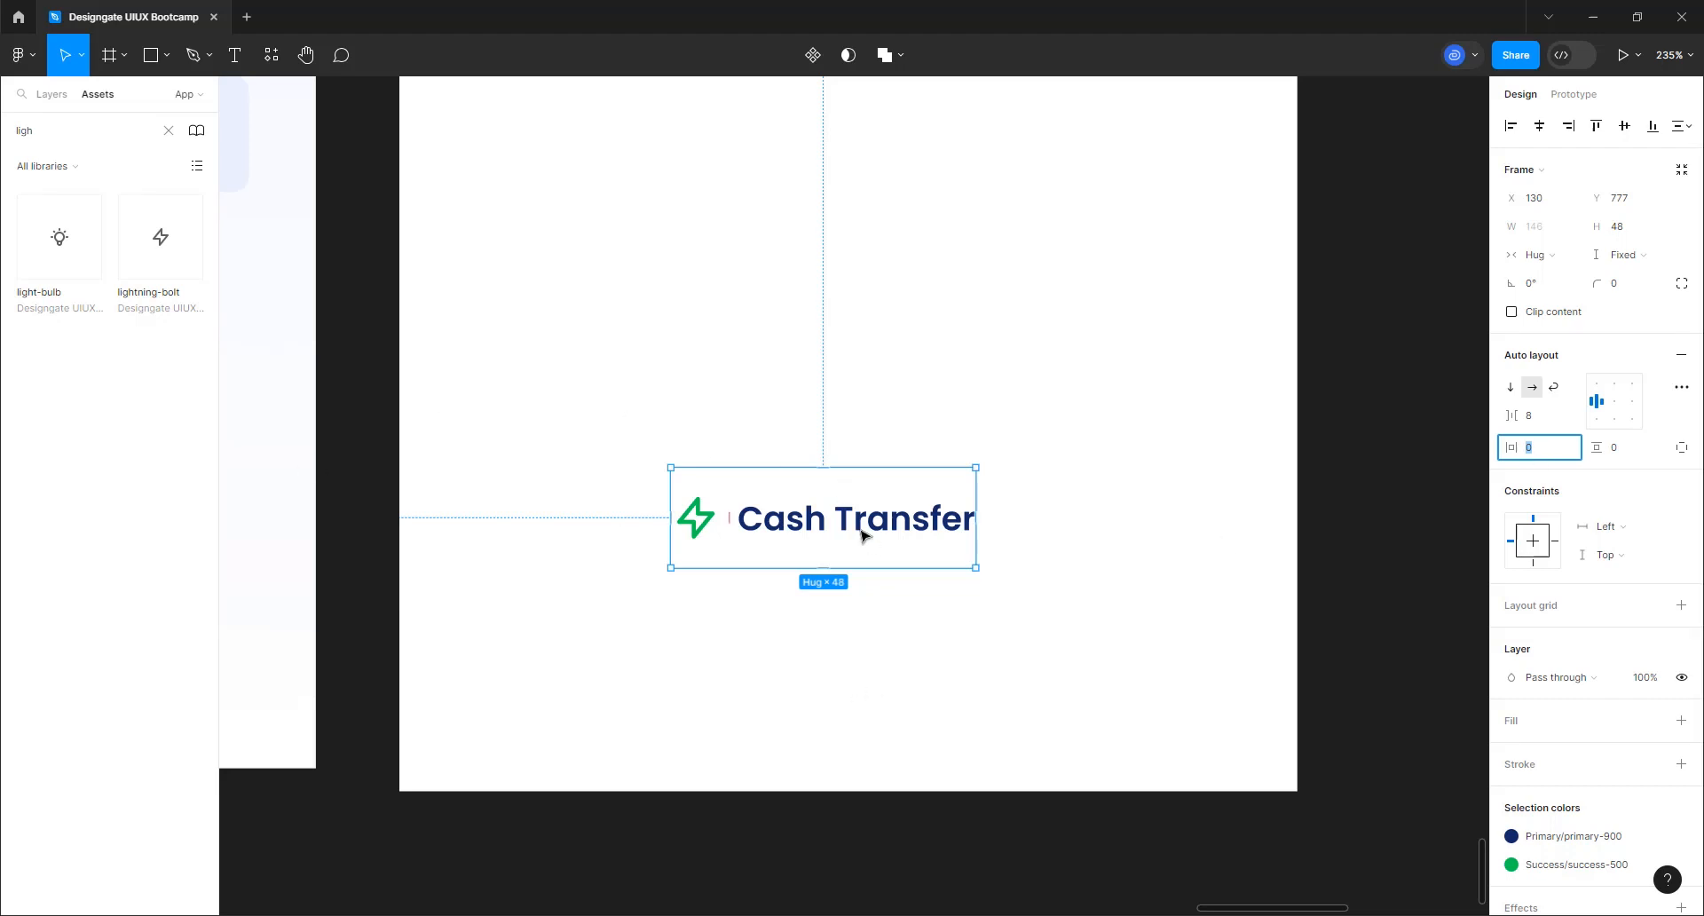
pyautogui.moveTo(861, 534); pyautogui.dragTo(789, 517)
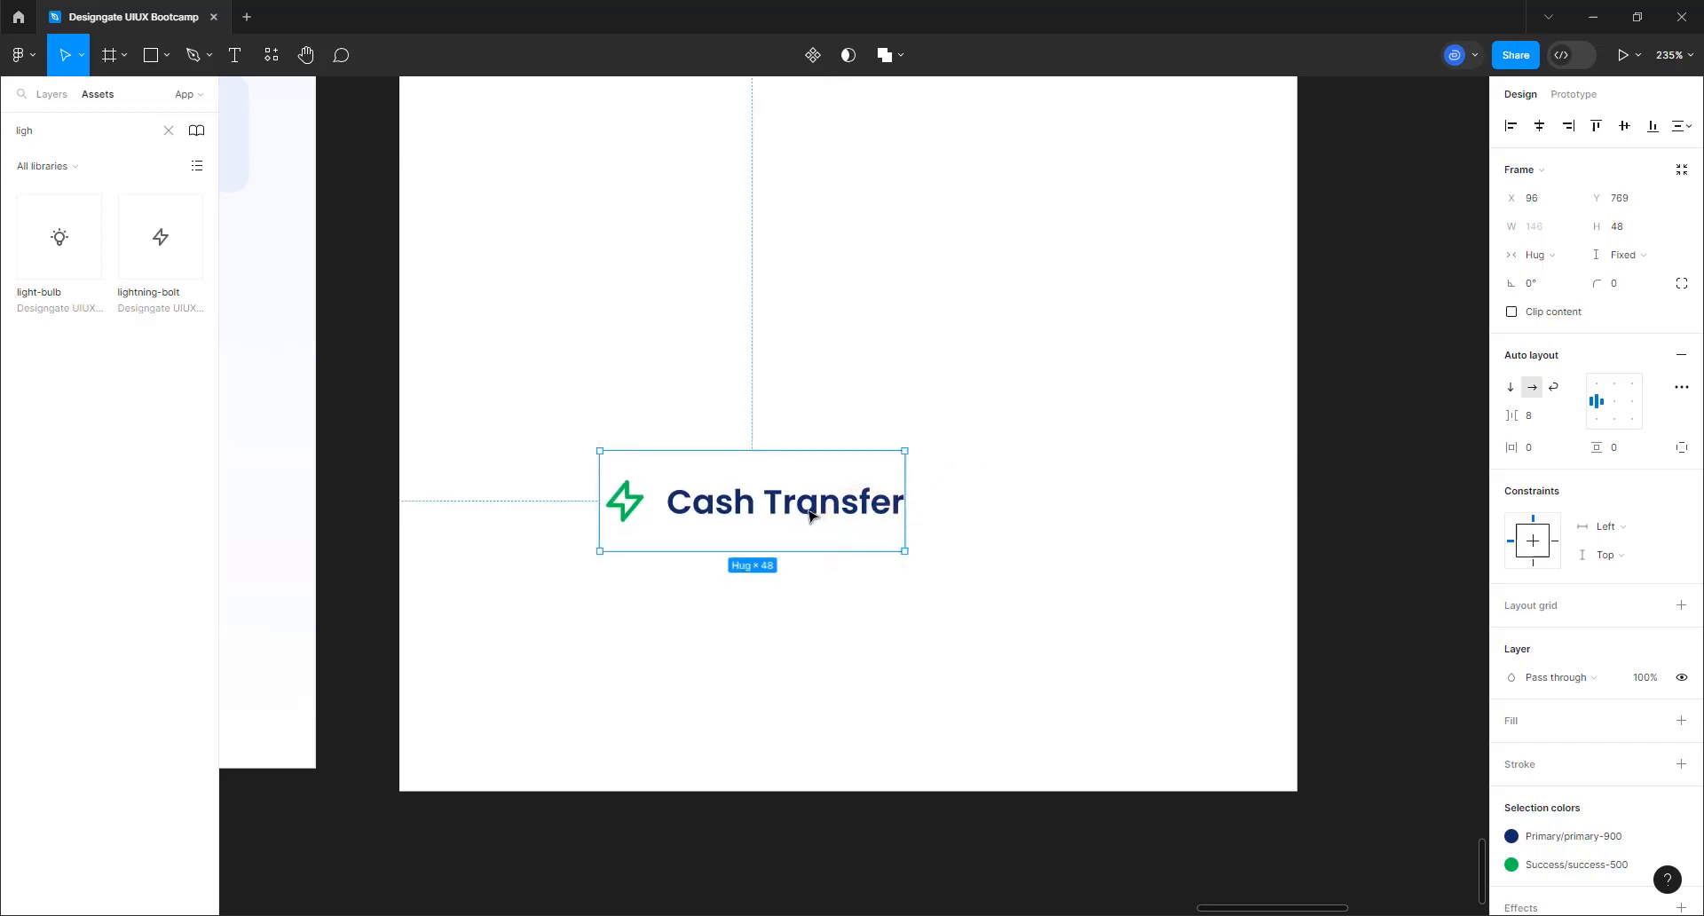
# Move the Cash Transfer item up, duplicate it below, and change the copy's text to Buy Airtime
pyautogui.moveTo(802, 513); pyautogui.dragTo(786, 565)
pyautogui.hotkey('ctrl', 'd')
pyautogui.doubleClick(786, 565)
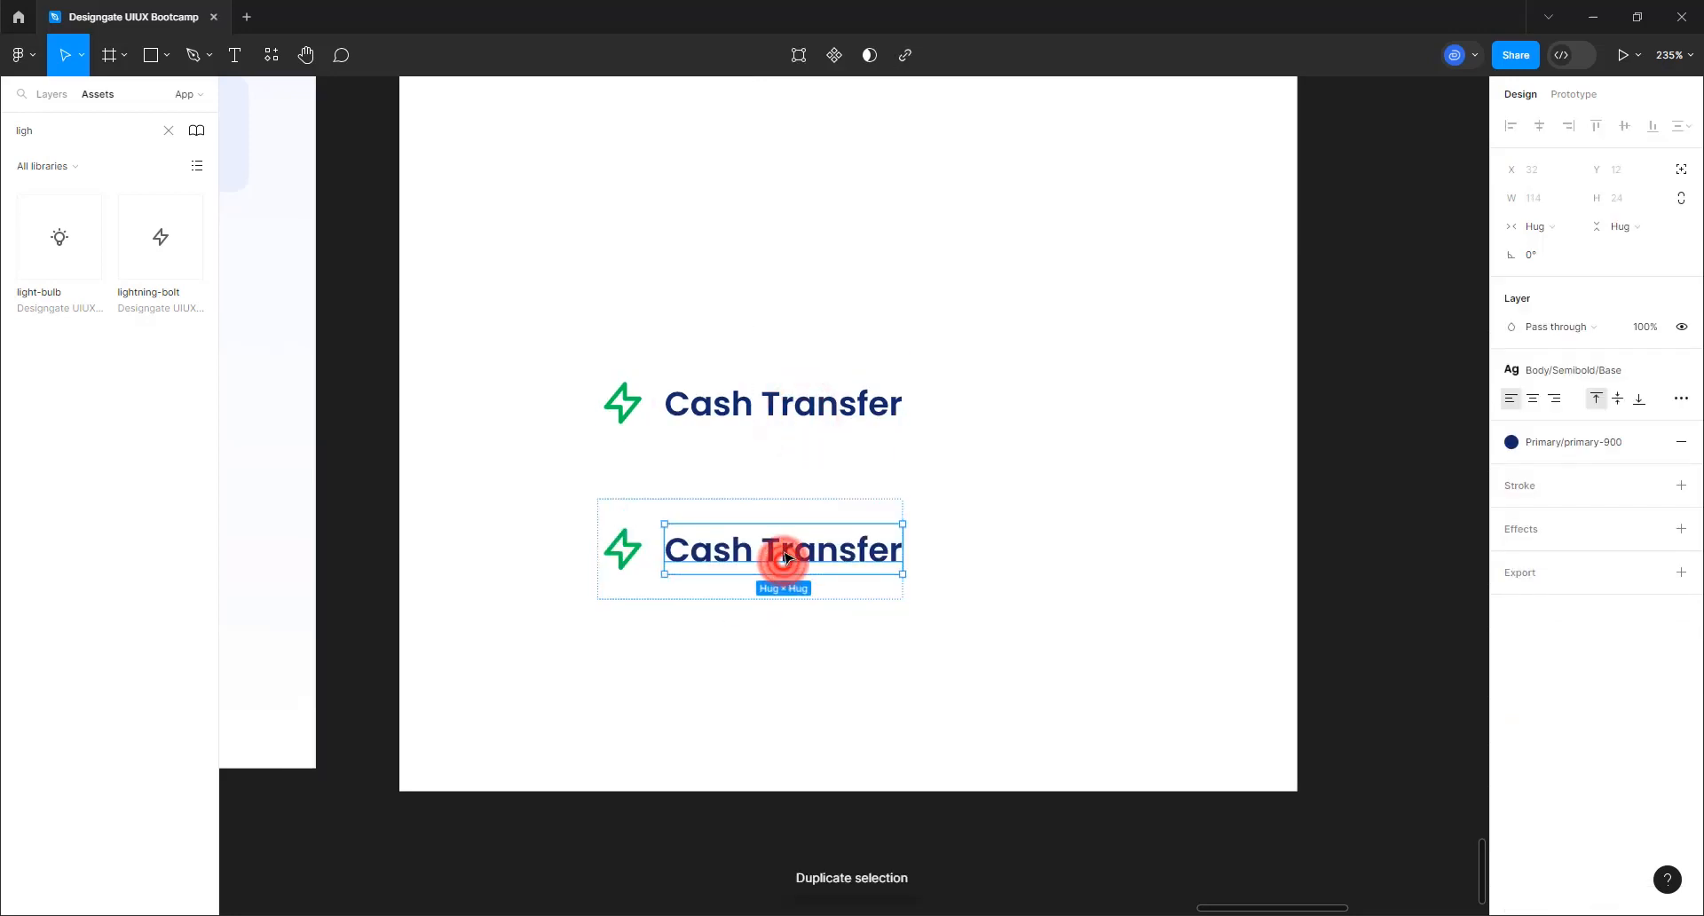
pyautogui.doubleClick(786, 564)
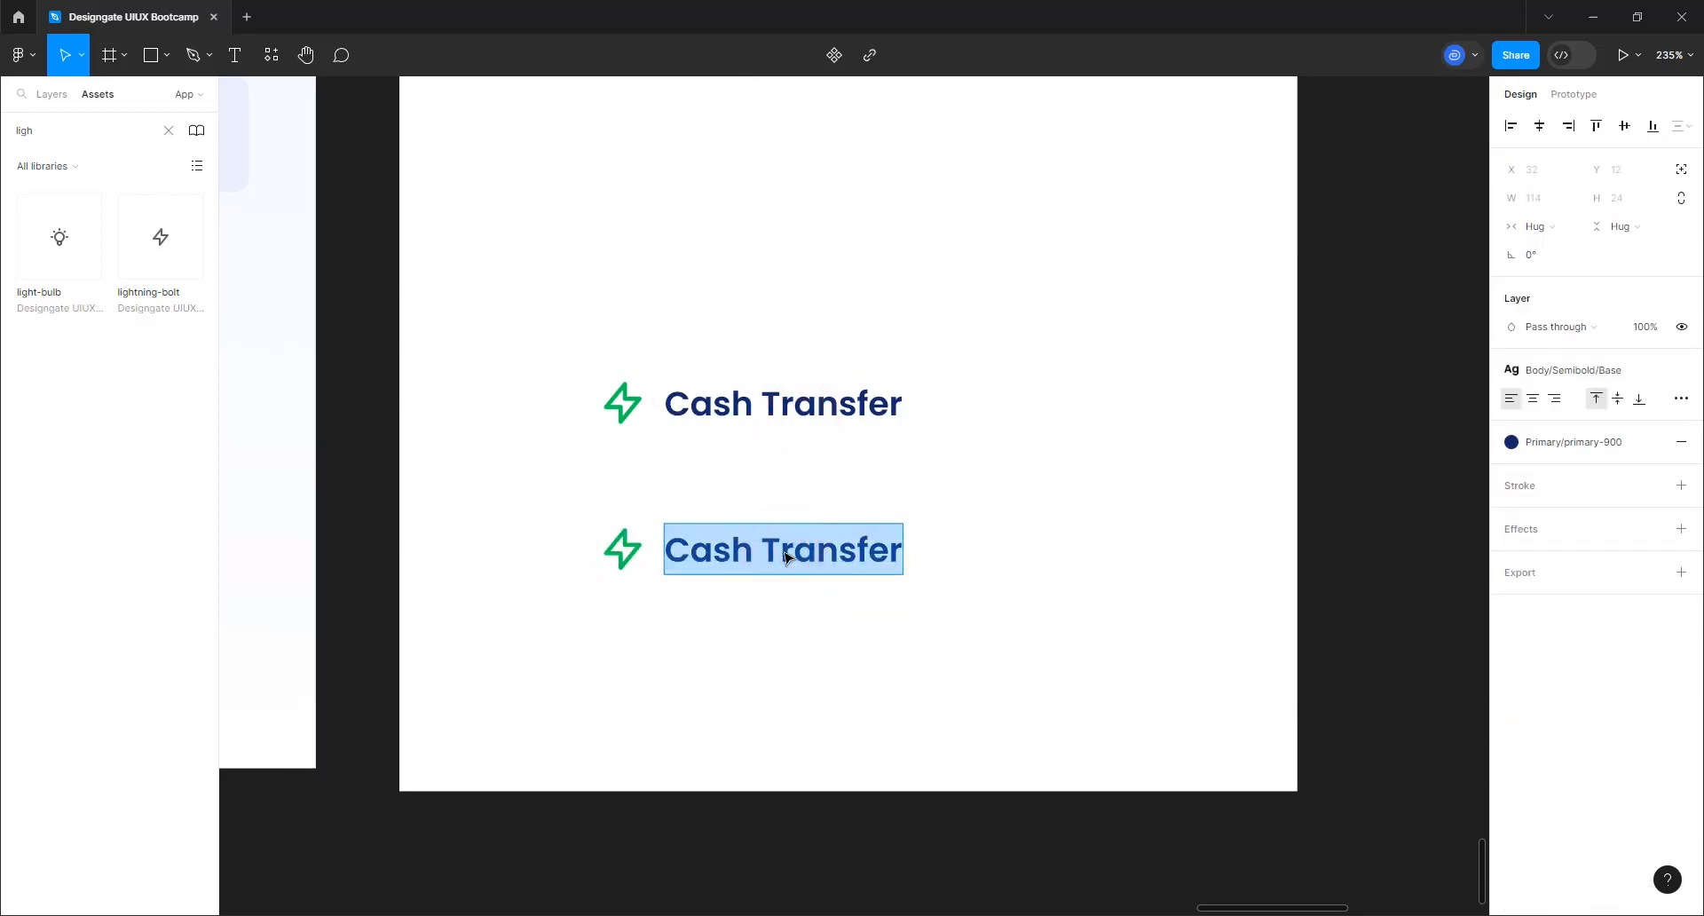
pyautogui.write('Buy Ai')
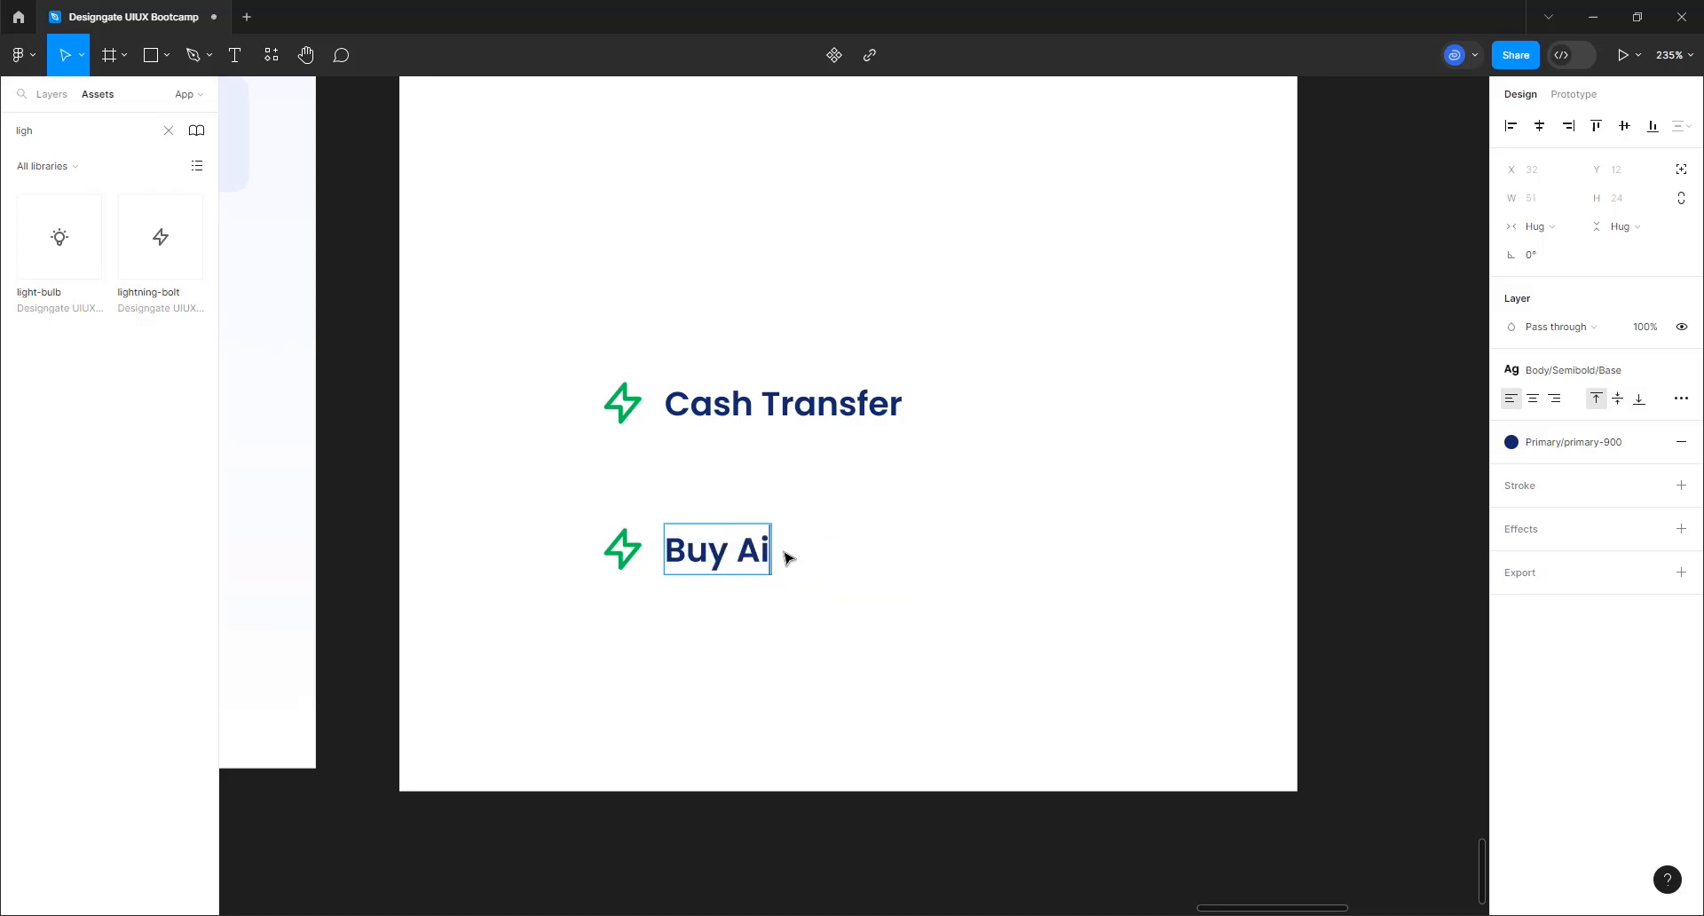
pyautogui.write('rtime')
pyautogui.click(1020, 541)
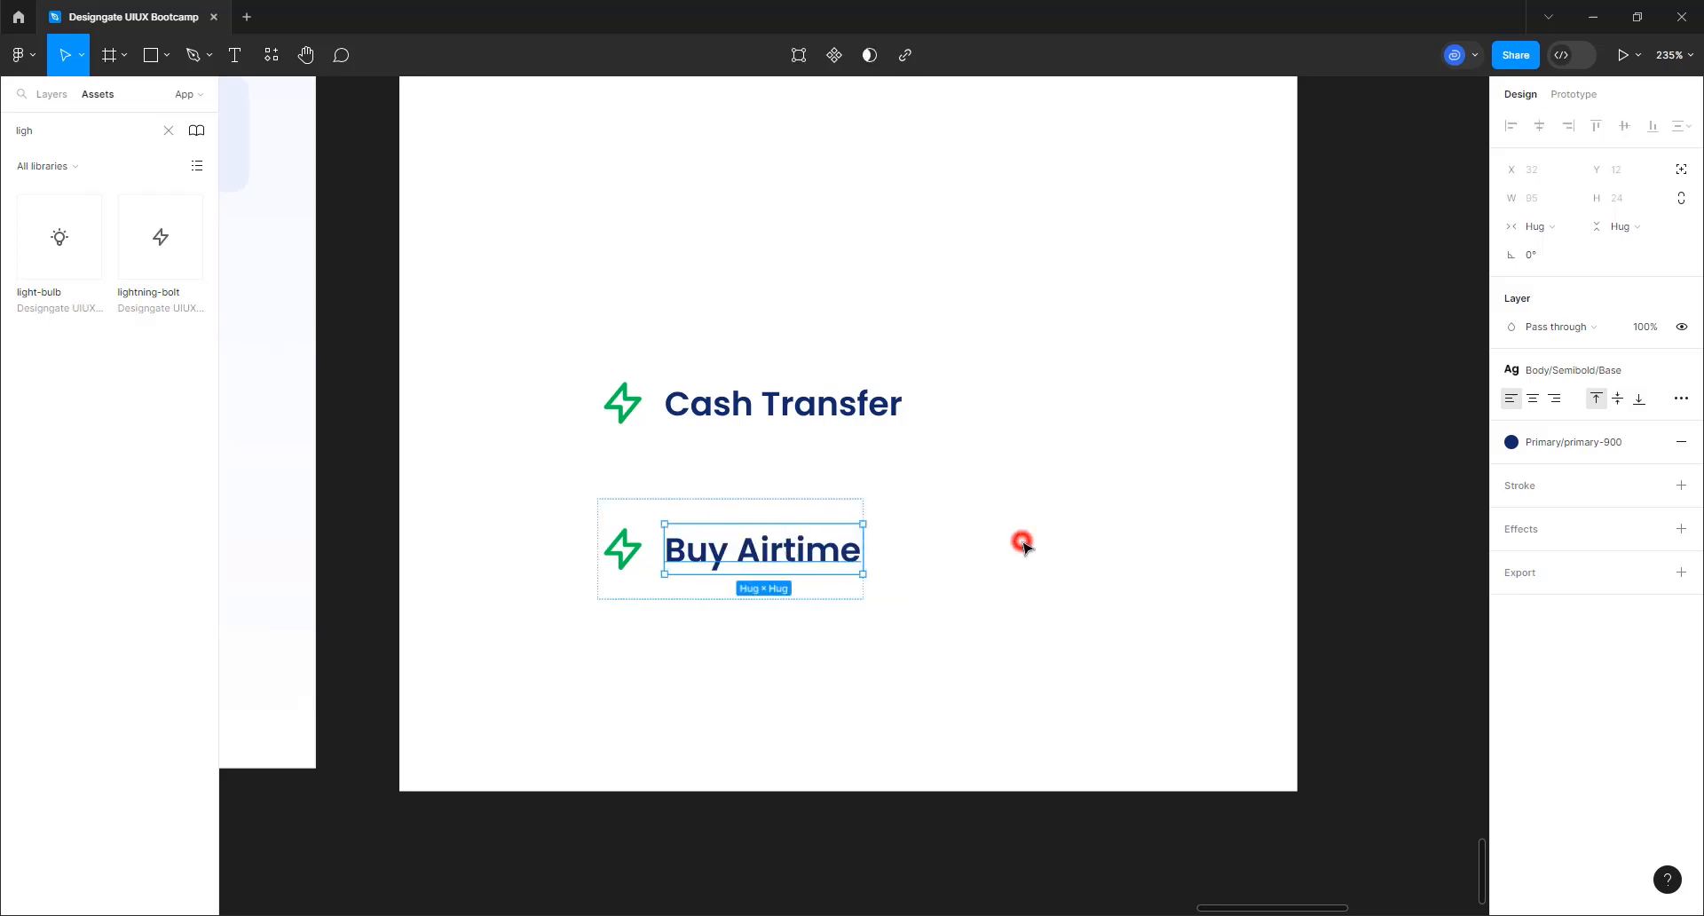
# Swap the lightning-bolt icon in the Buy Airtime item for the outline ticket icon
pyautogui.click(619, 548)
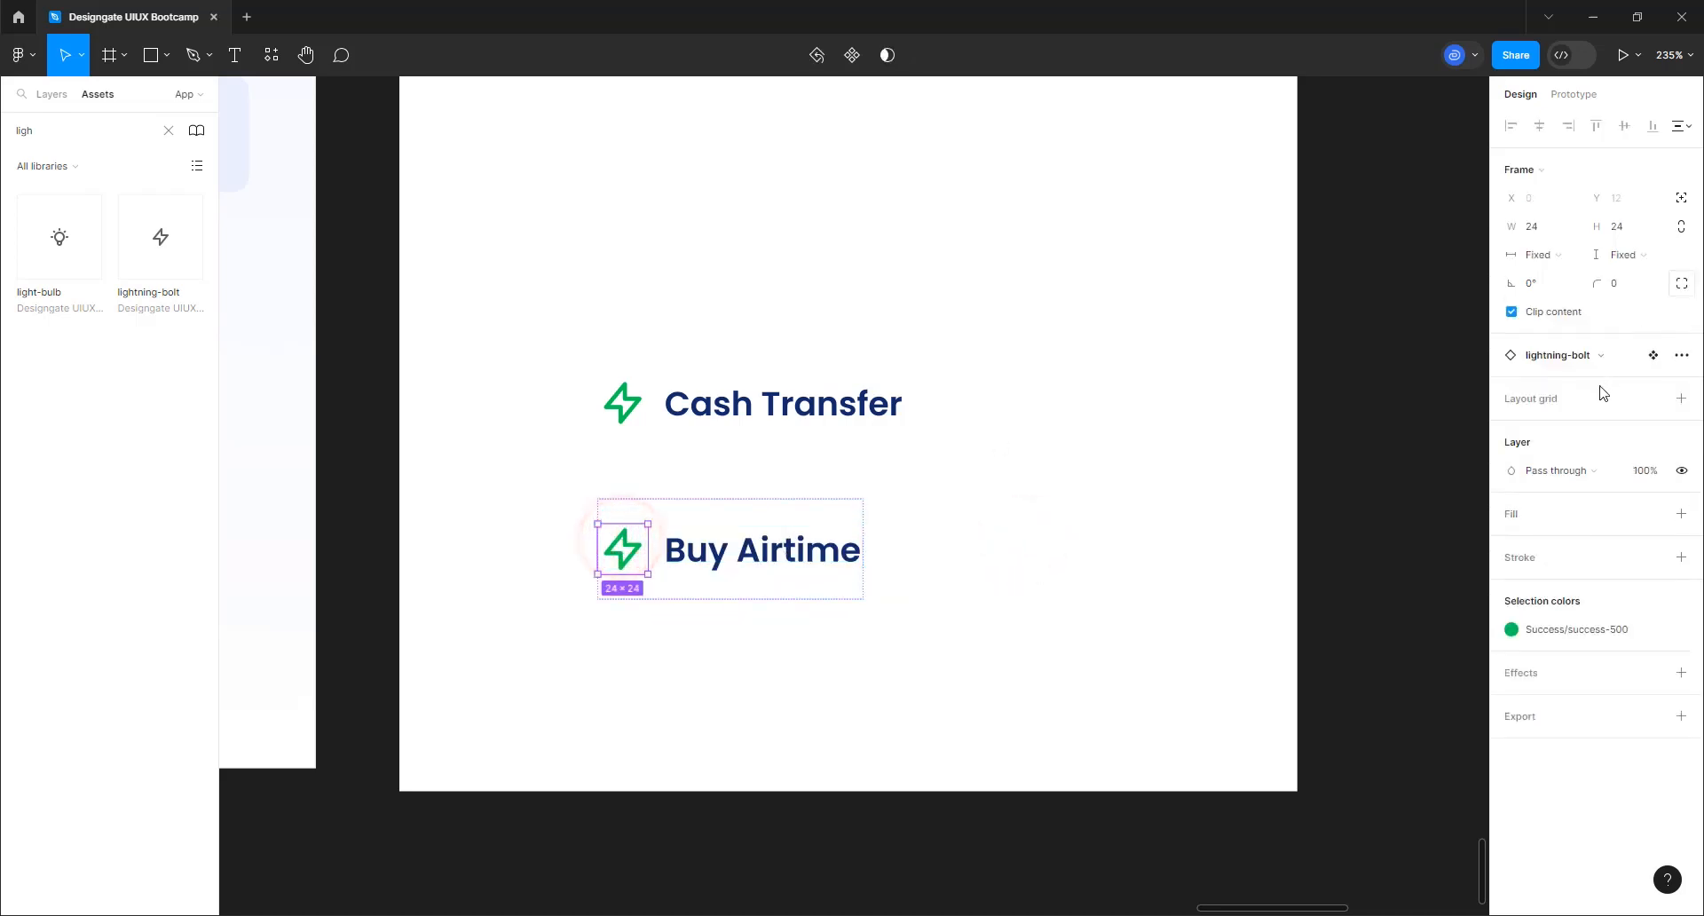
pyautogui.click(1555, 357)
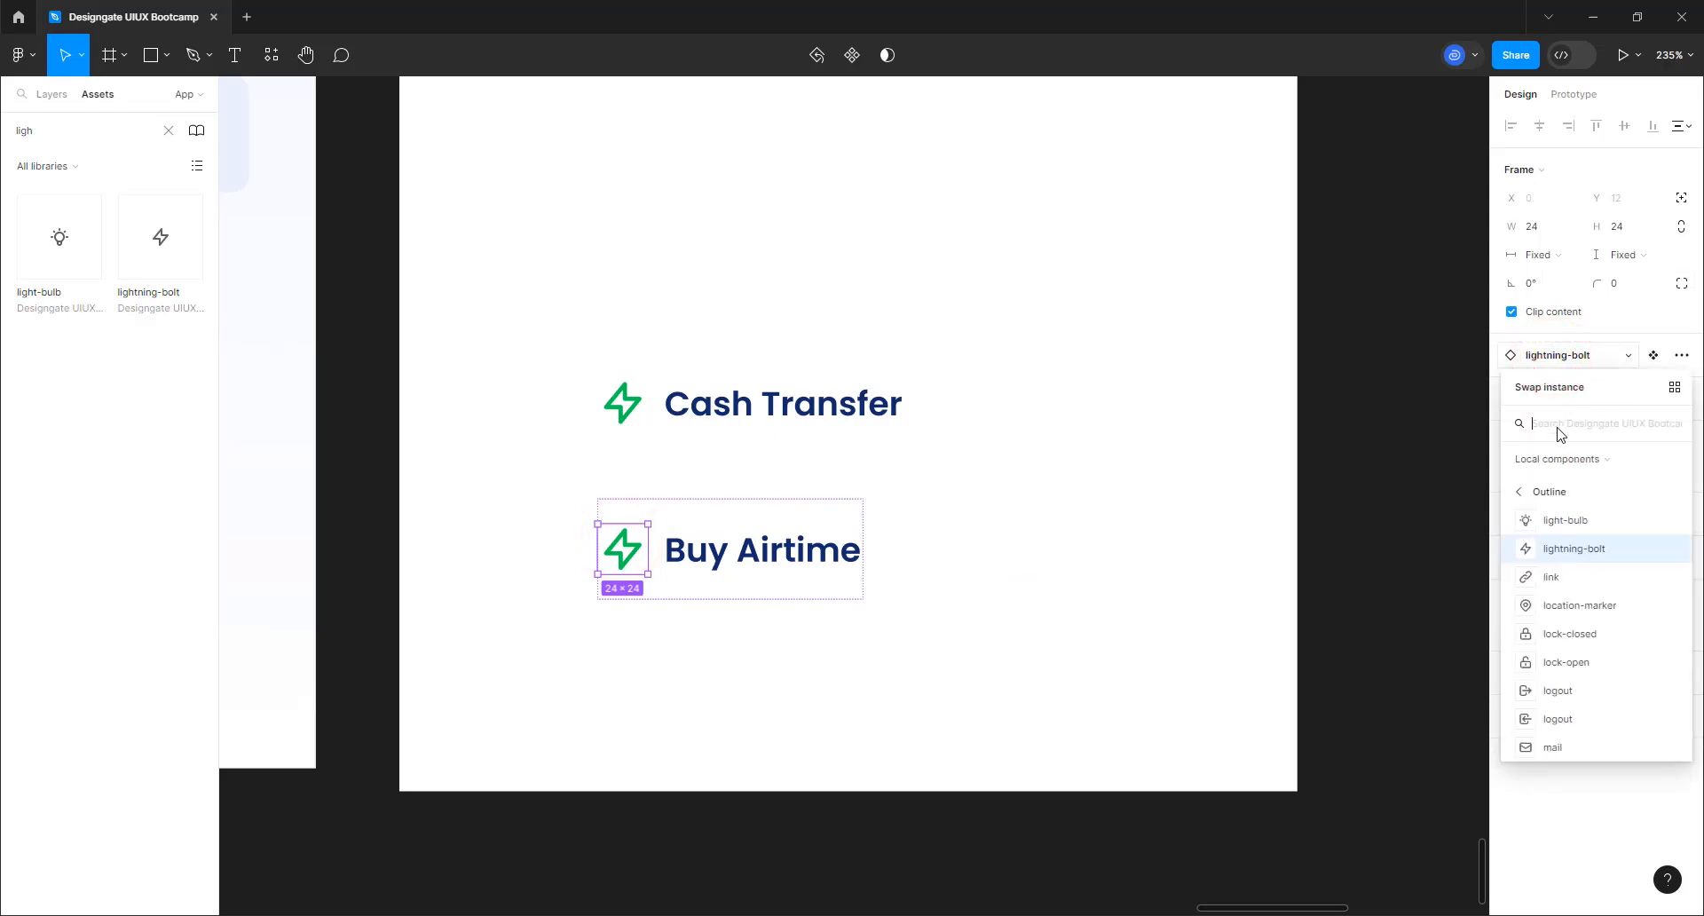
pyautogui.write('ticket')
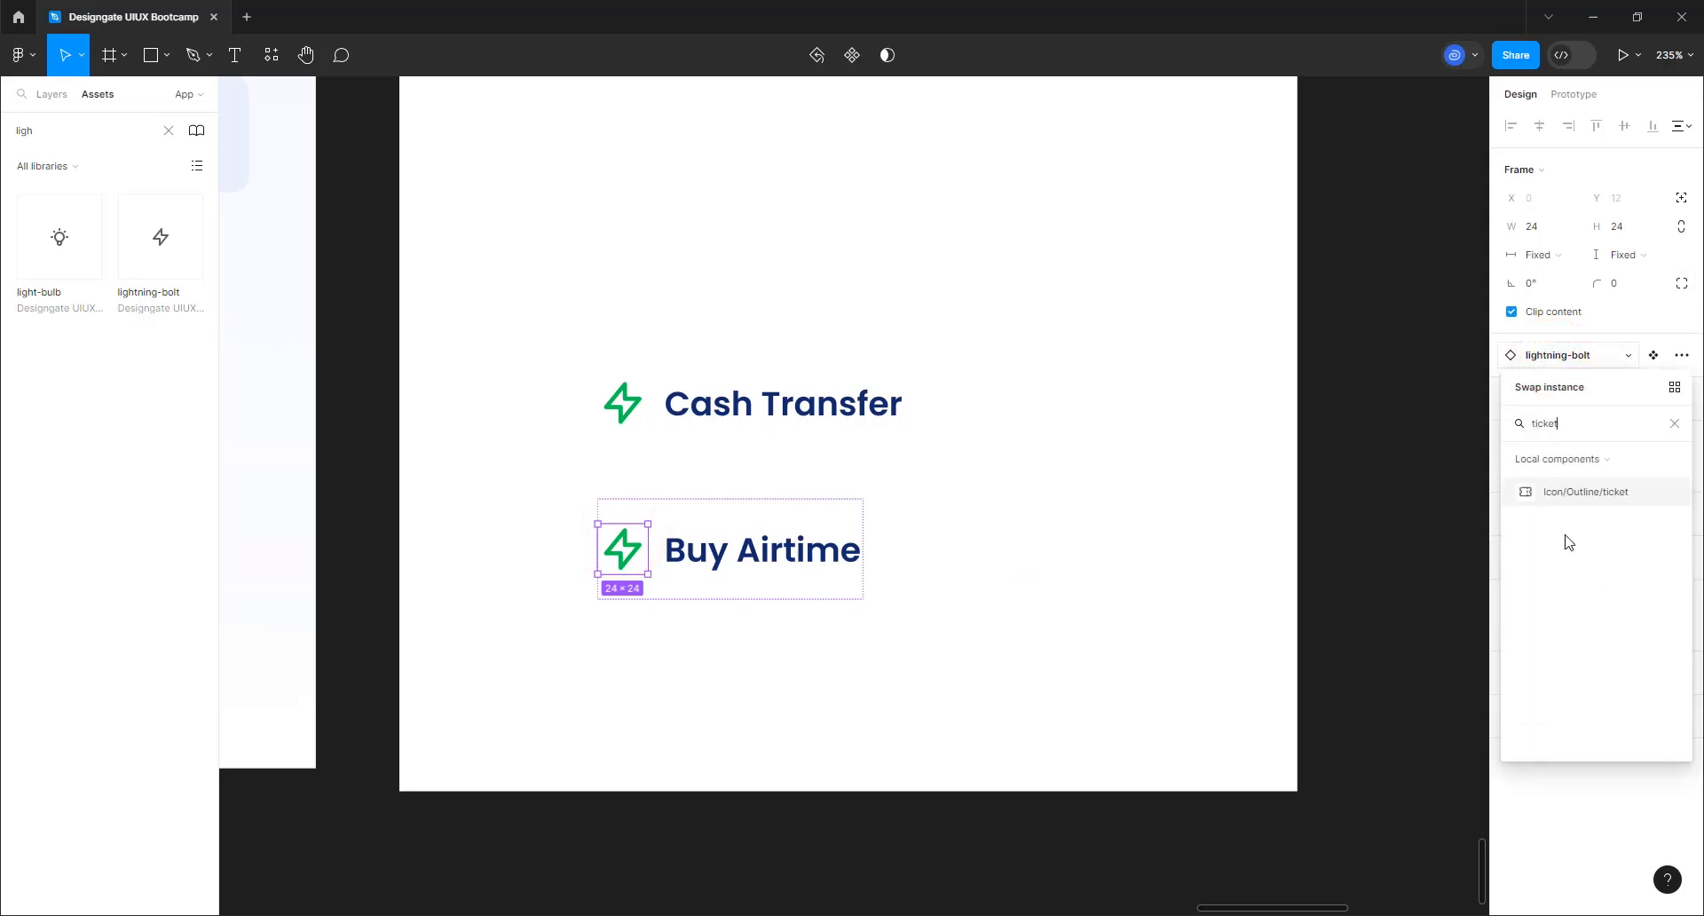
pyautogui.click(1579, 499)
pyautogui.click(1188, 499)
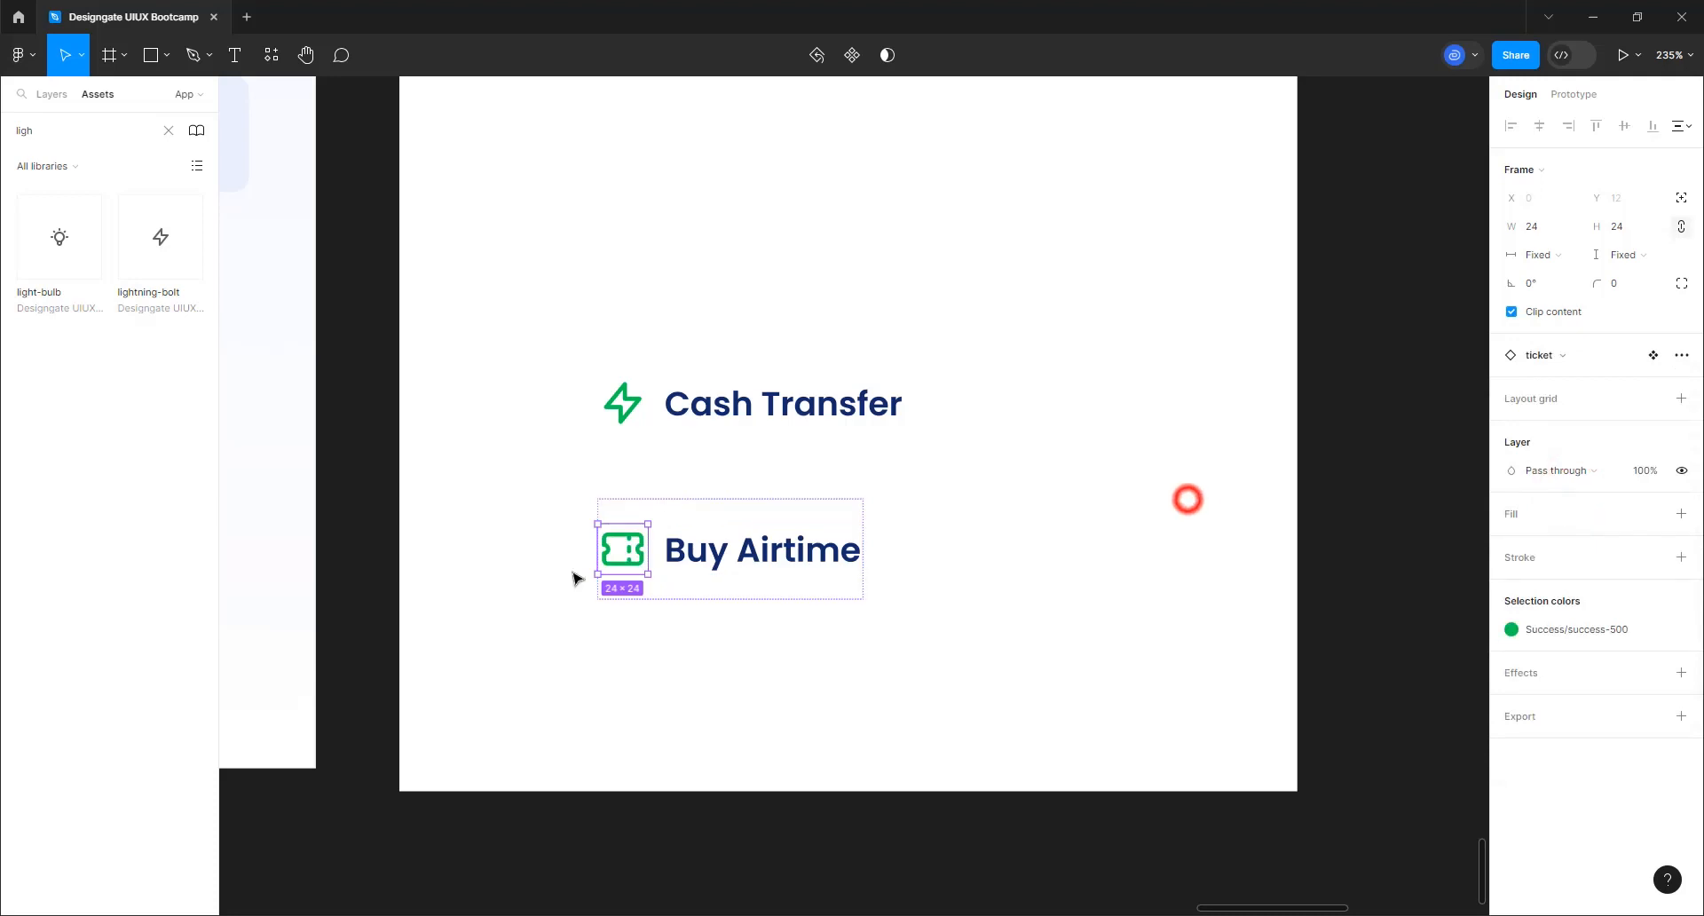
# Duplicate the Buy Airtime item and place the copy directly below it, aligned to the same left edge
pyautogui.click(872, 552)
pyautogui.click(723, 563)
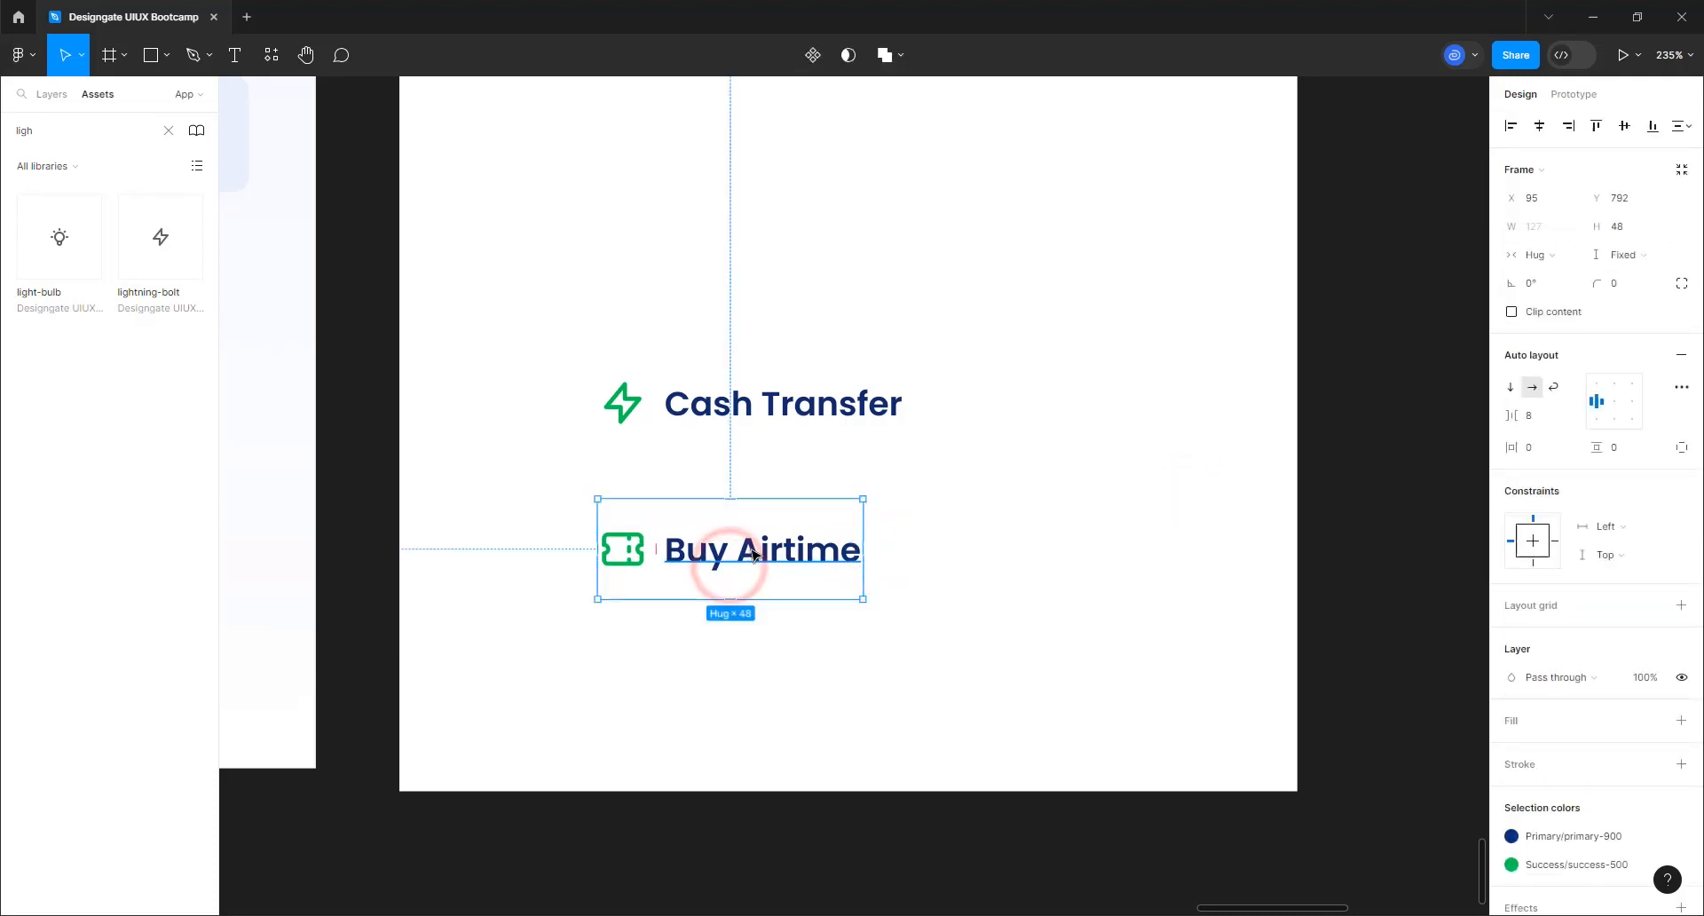
pyautogui.hotkey('ctrl', 'd')
pyautogui.moveTo(763, 544); pyautogui.dragTo(796, 671)
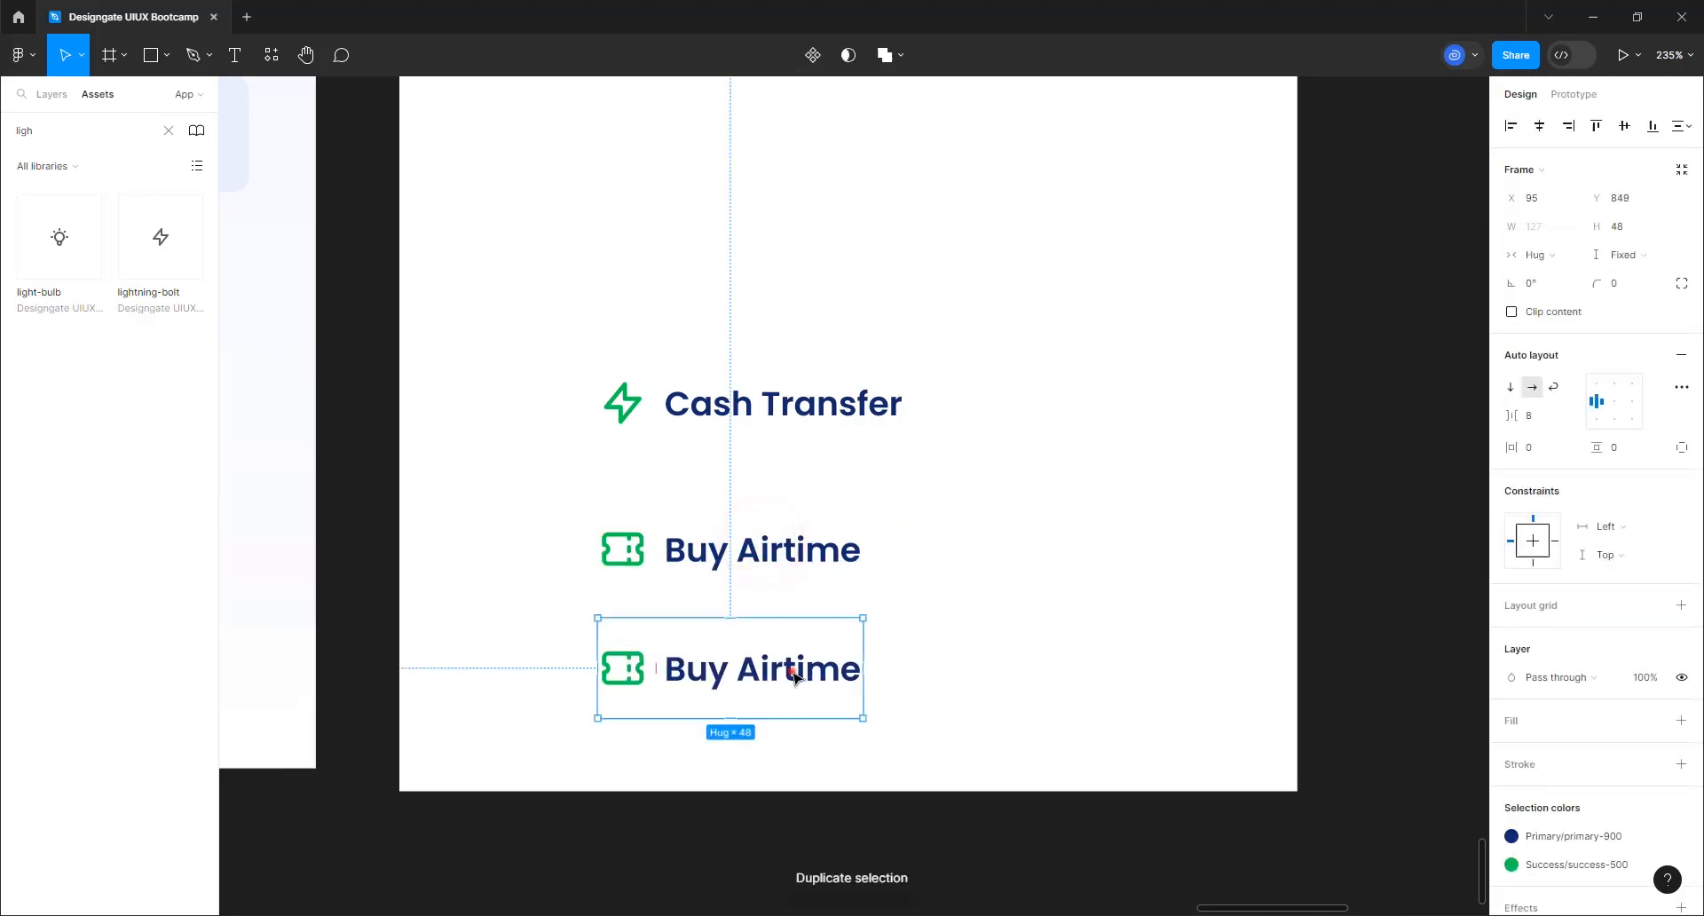
# Replace the text of the lowest Buy Airtime copy with Utility Payment
pyautogui.doubleClick(793, 672)
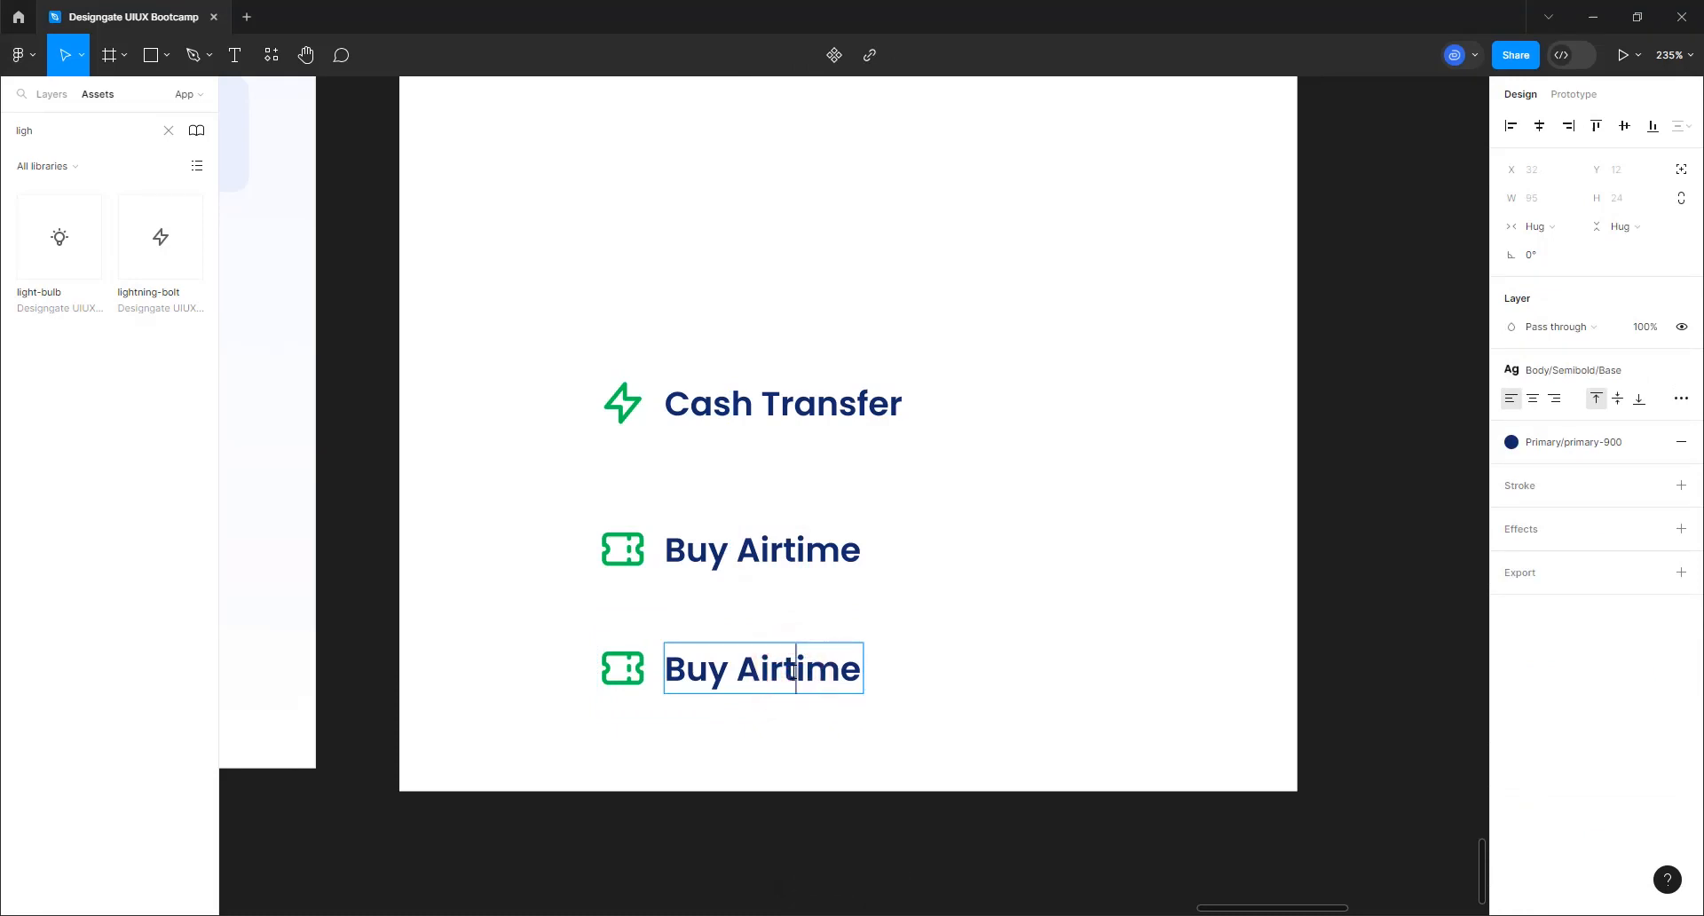
pyautogui.hotkey('ctrl', 'a')
pyautogui.write('Bi')
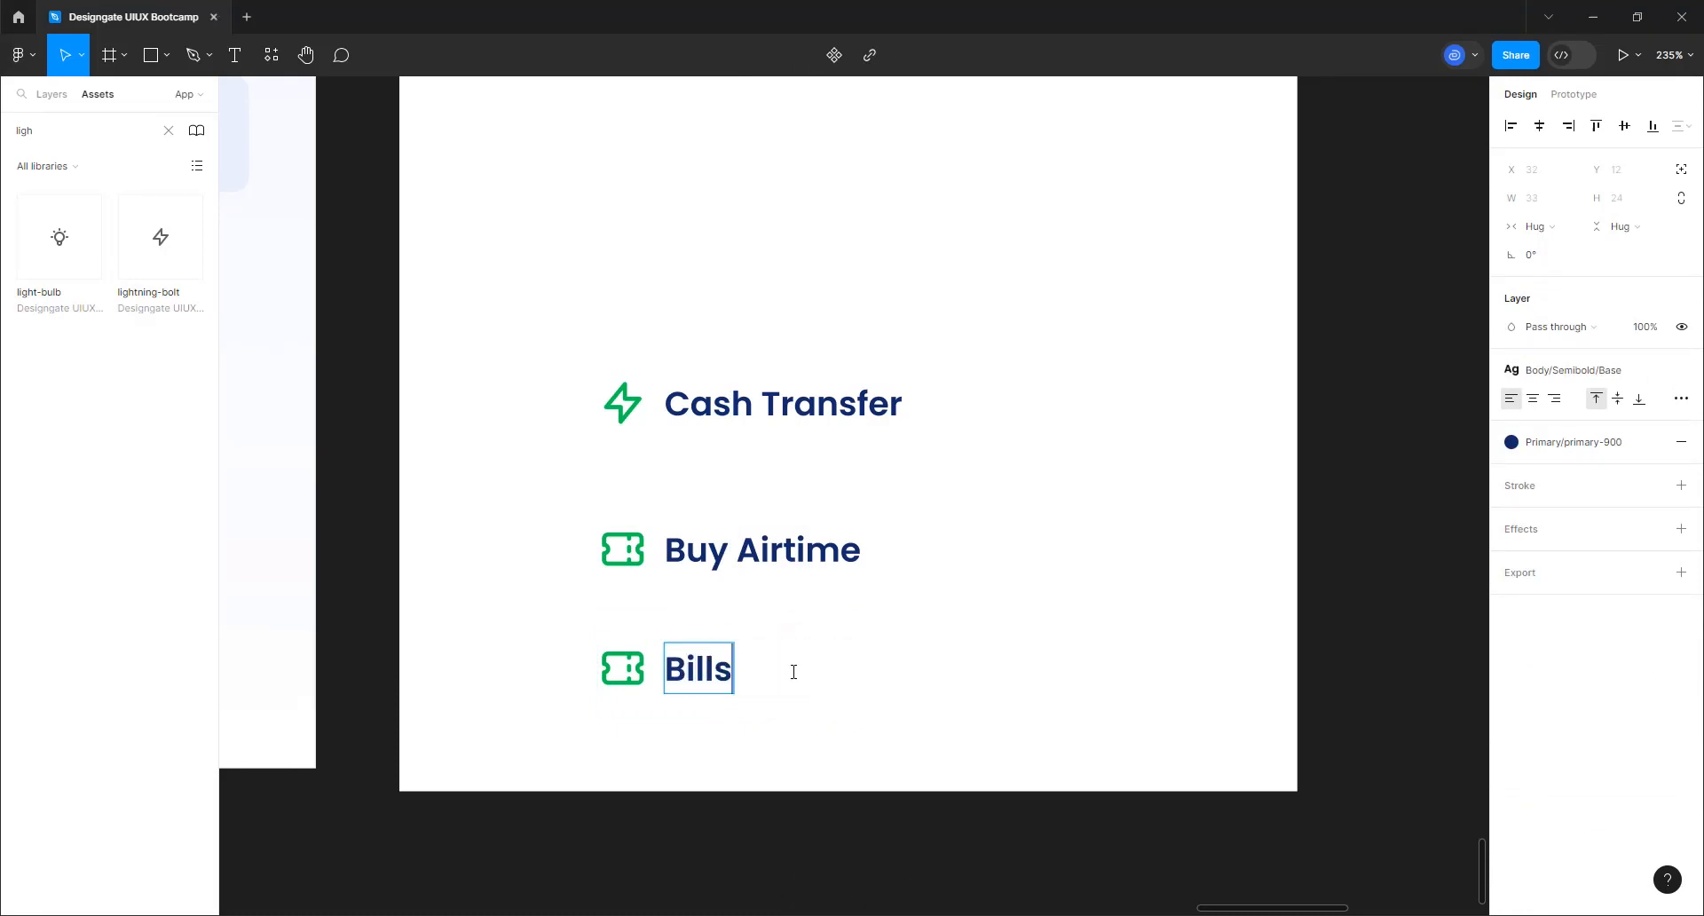
pyautogui.write('ll Payment')
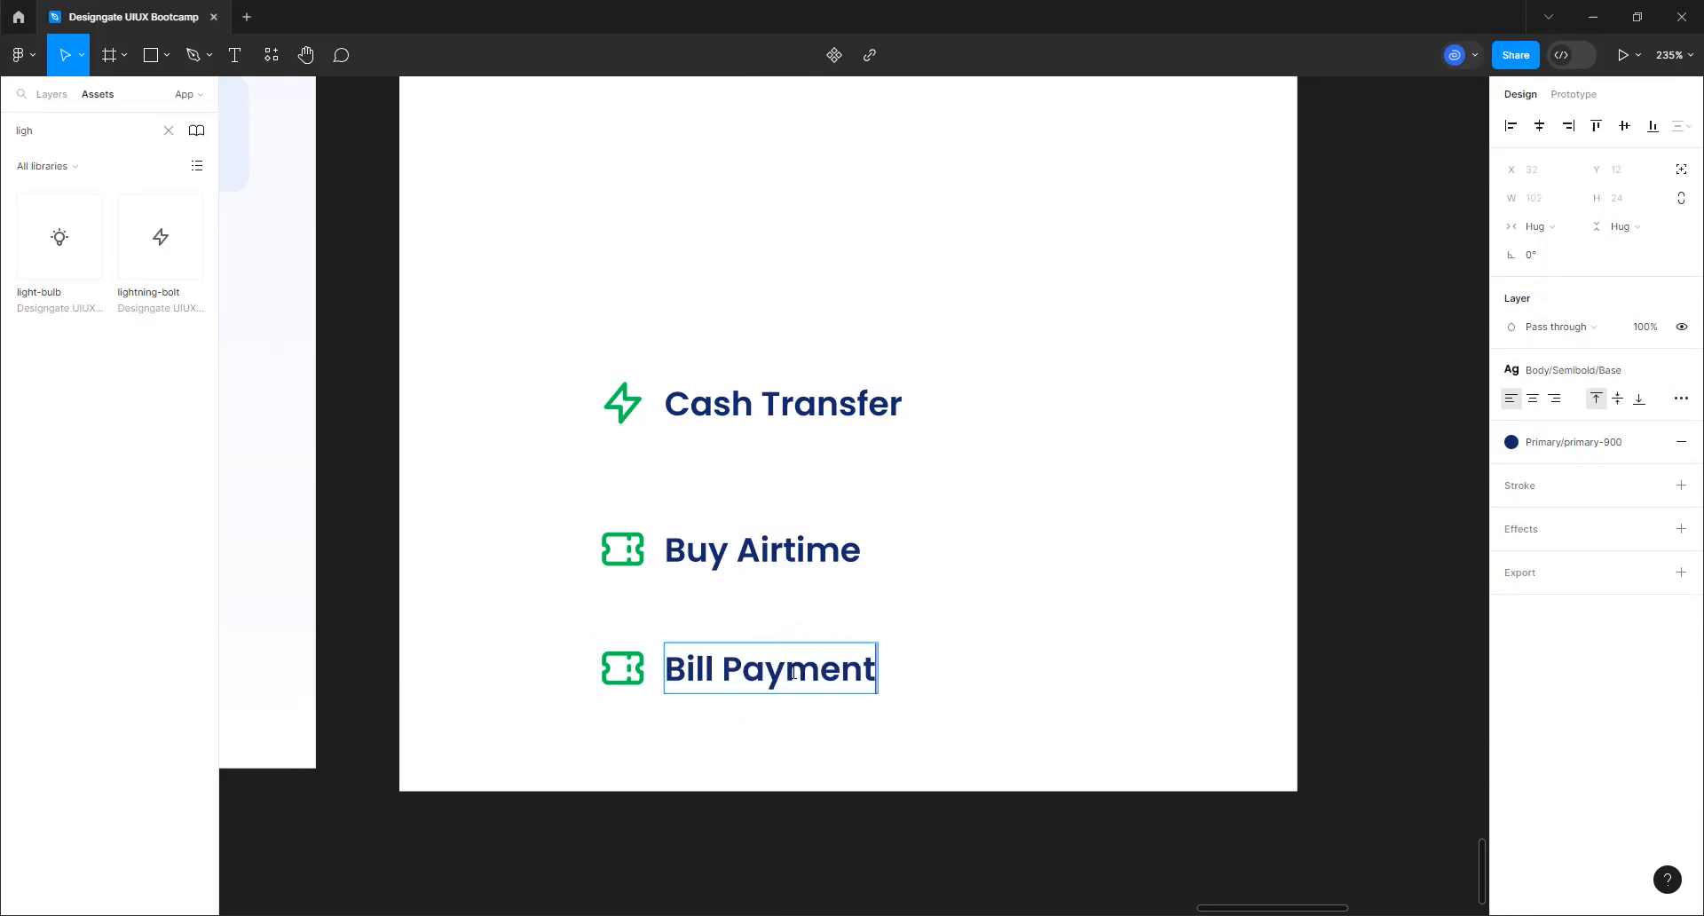
pyautogui.doubleClick(715, 671)
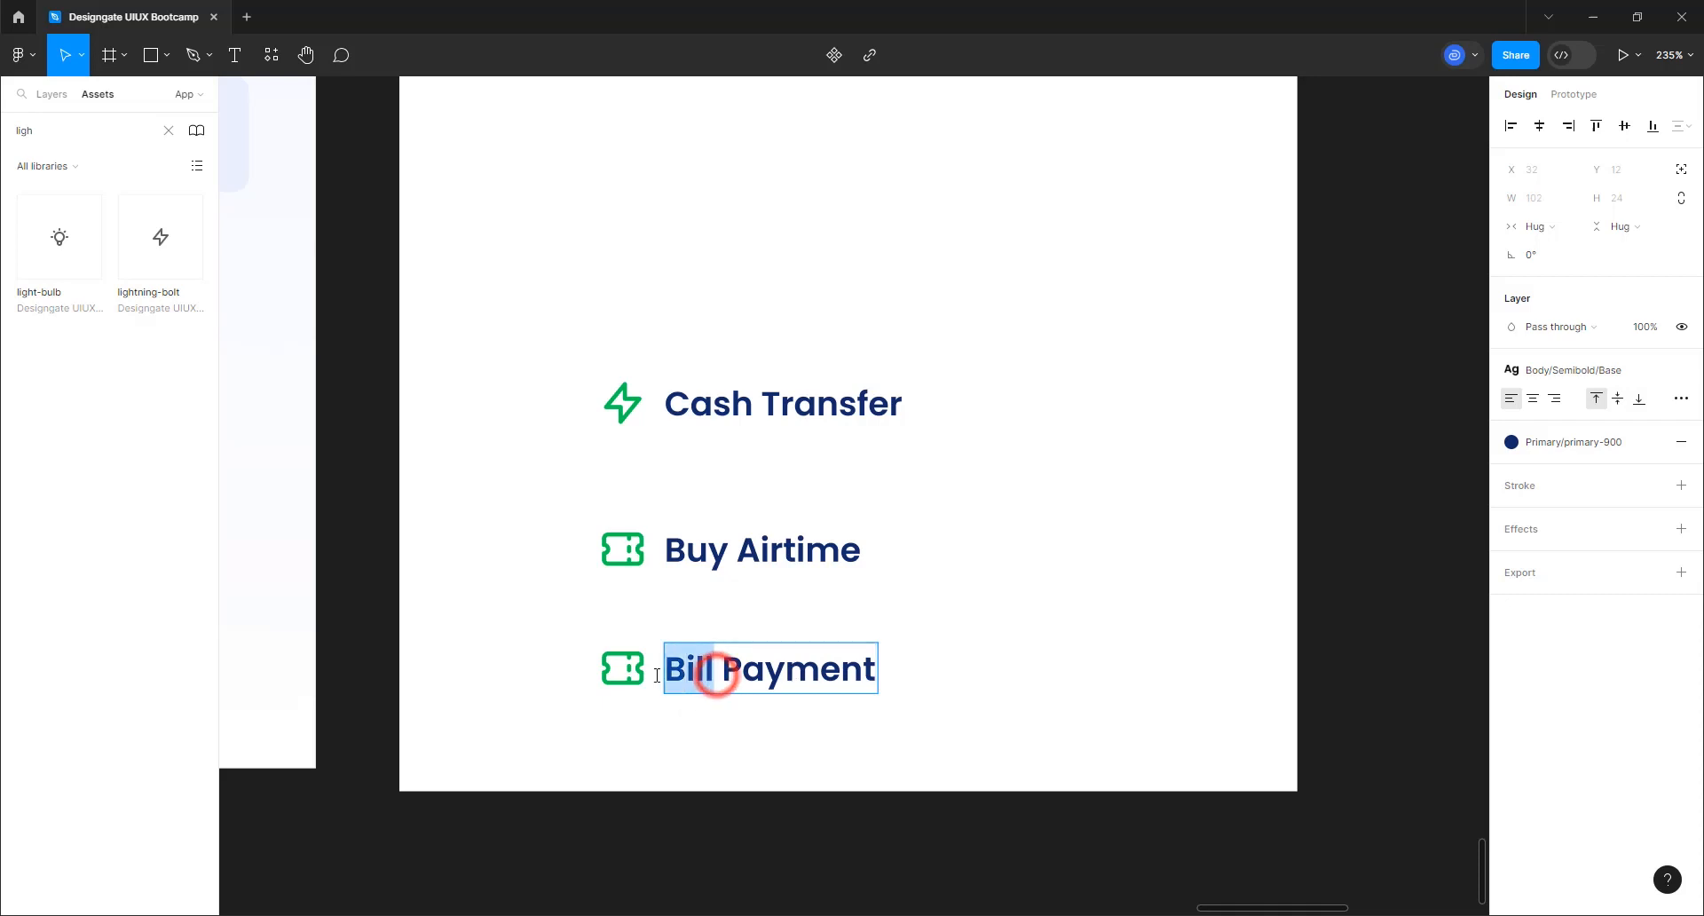
pyautogui.write('Utility')
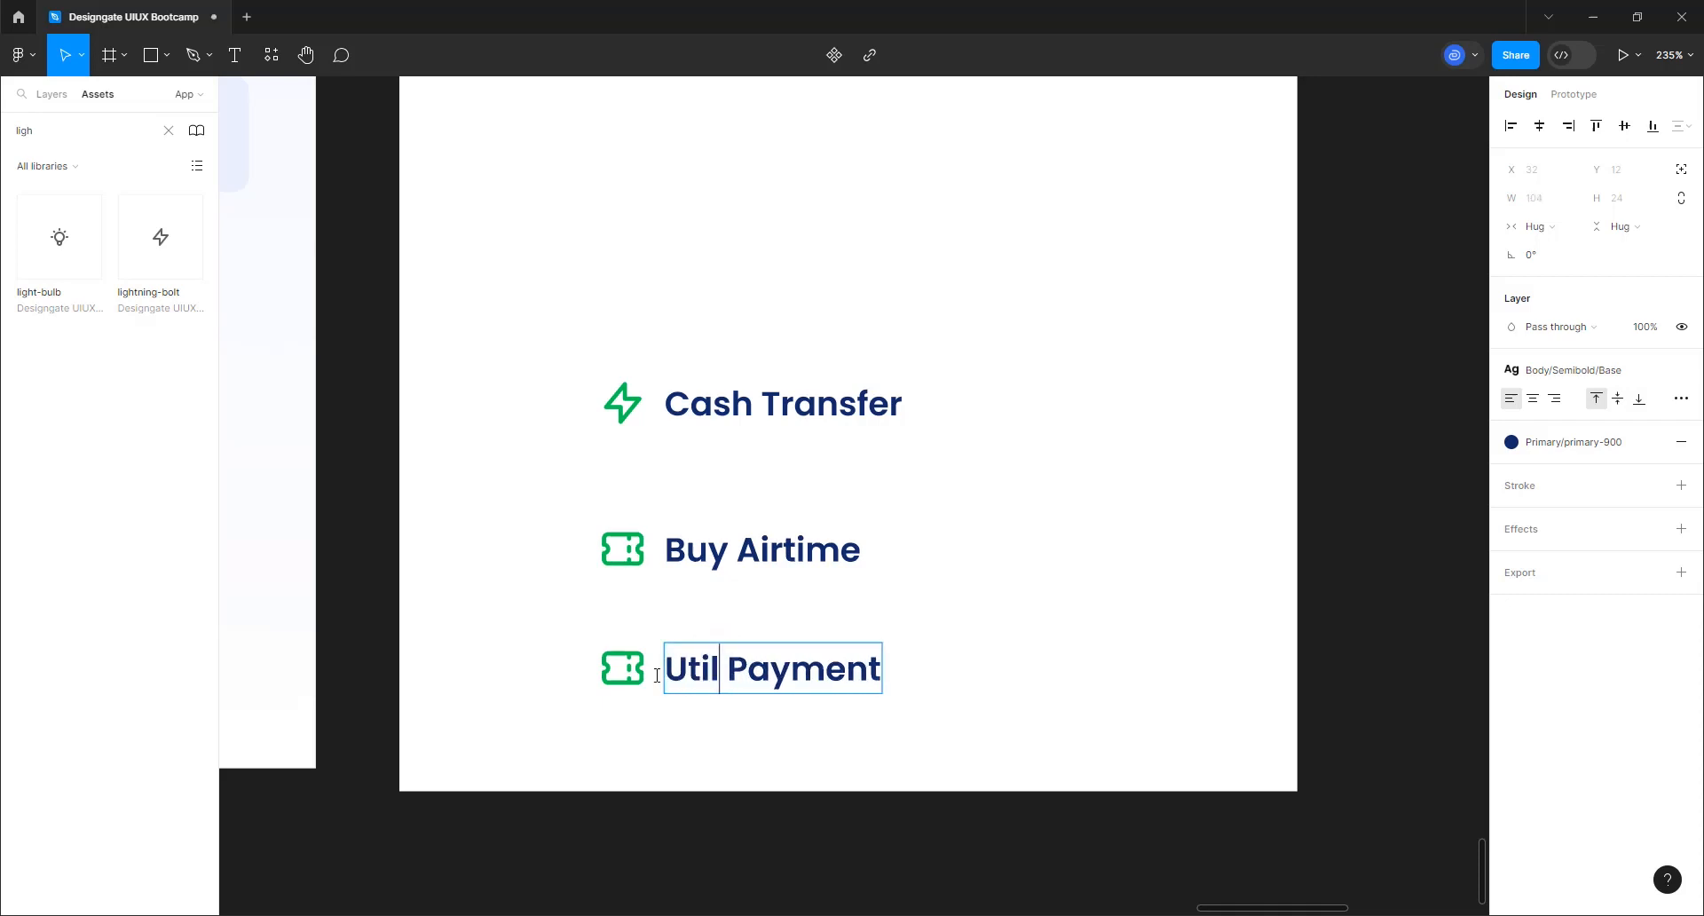
pyautogui.click(957, 595)
pyautogui.click(1019, 581)
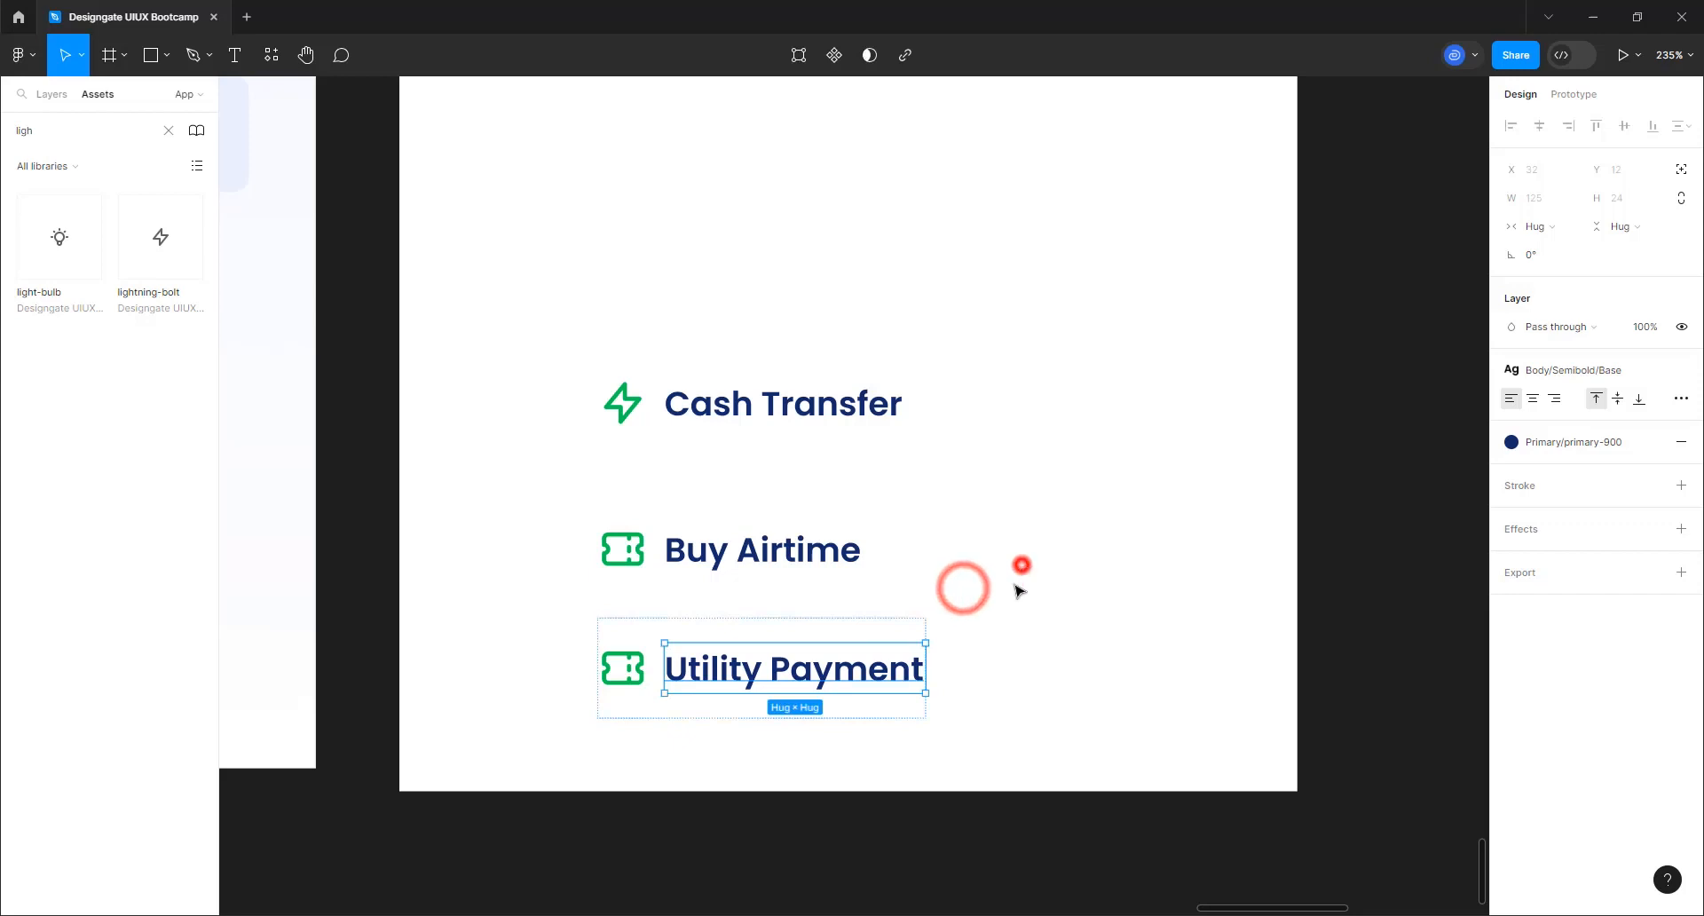
# Swap the ticket icon in the Utility Payment item for the outline credit-card icon
pyautogui.click(629, 677)
pyautogui.click(626, 672)
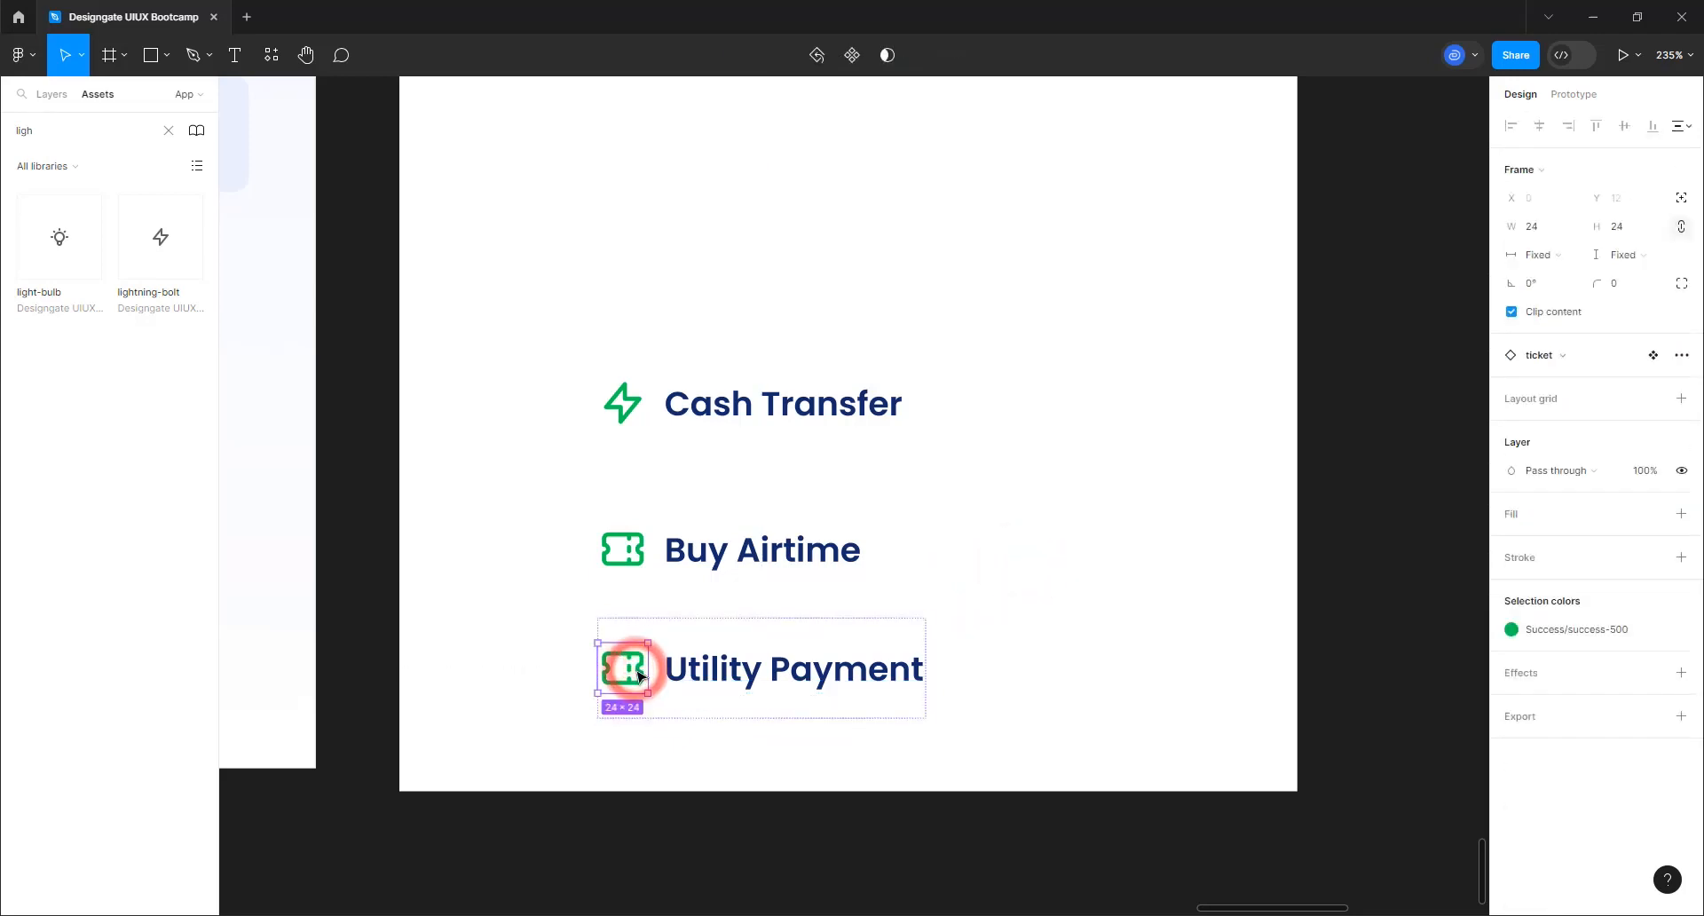
pyautogui.click(1581, 362)
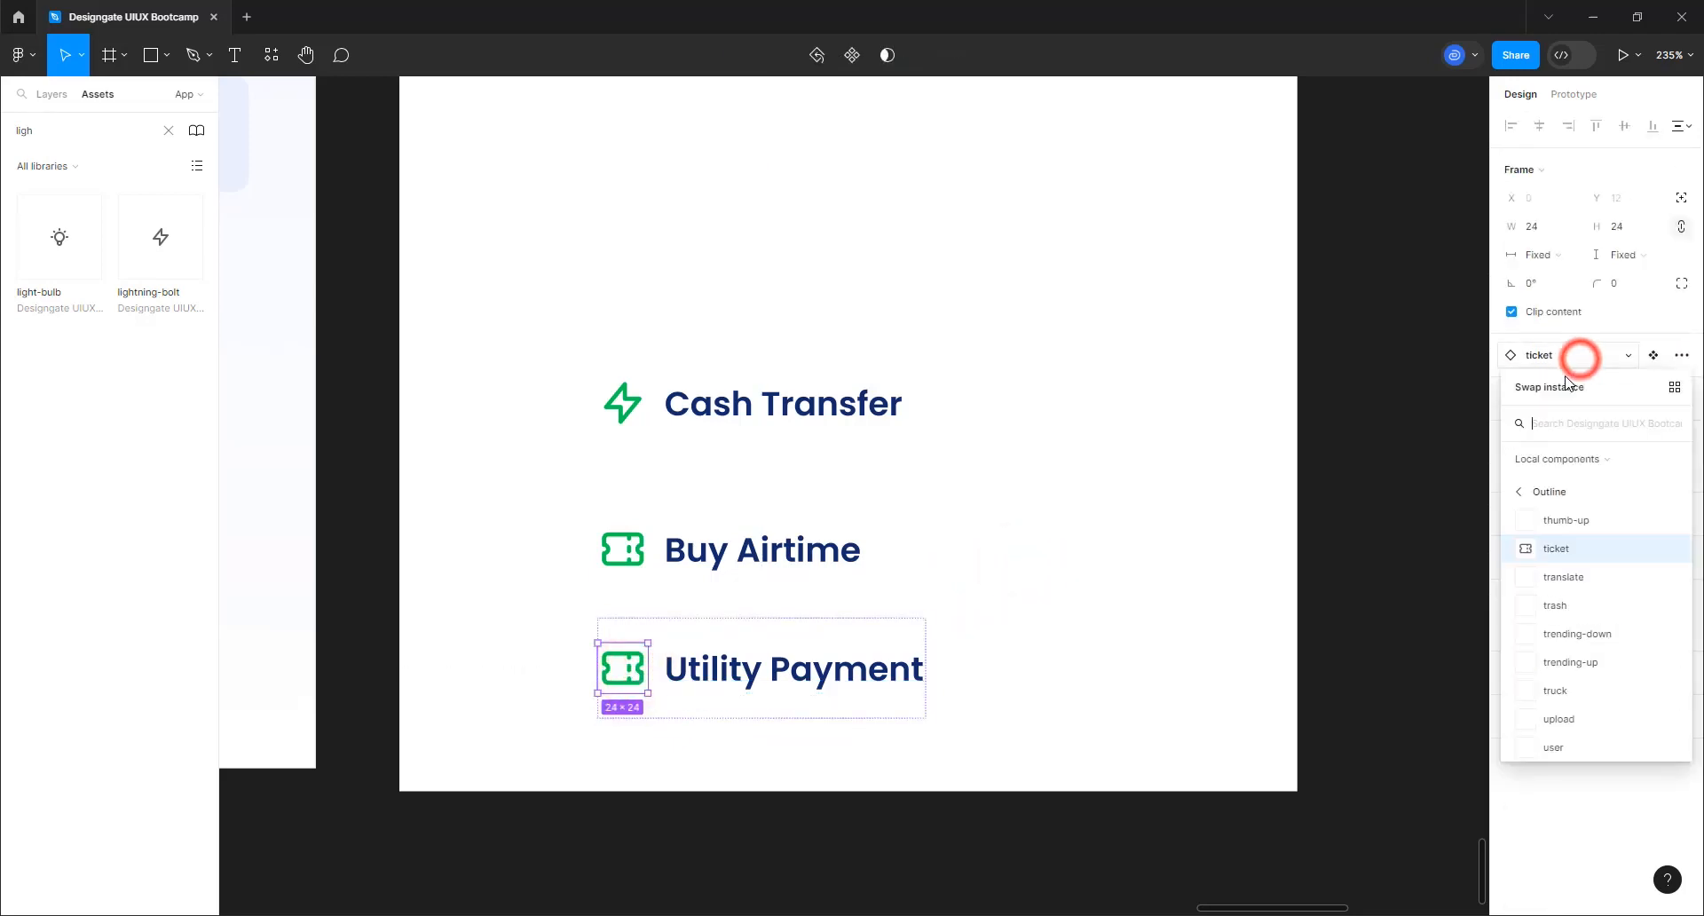
pyautogui.write('credit')
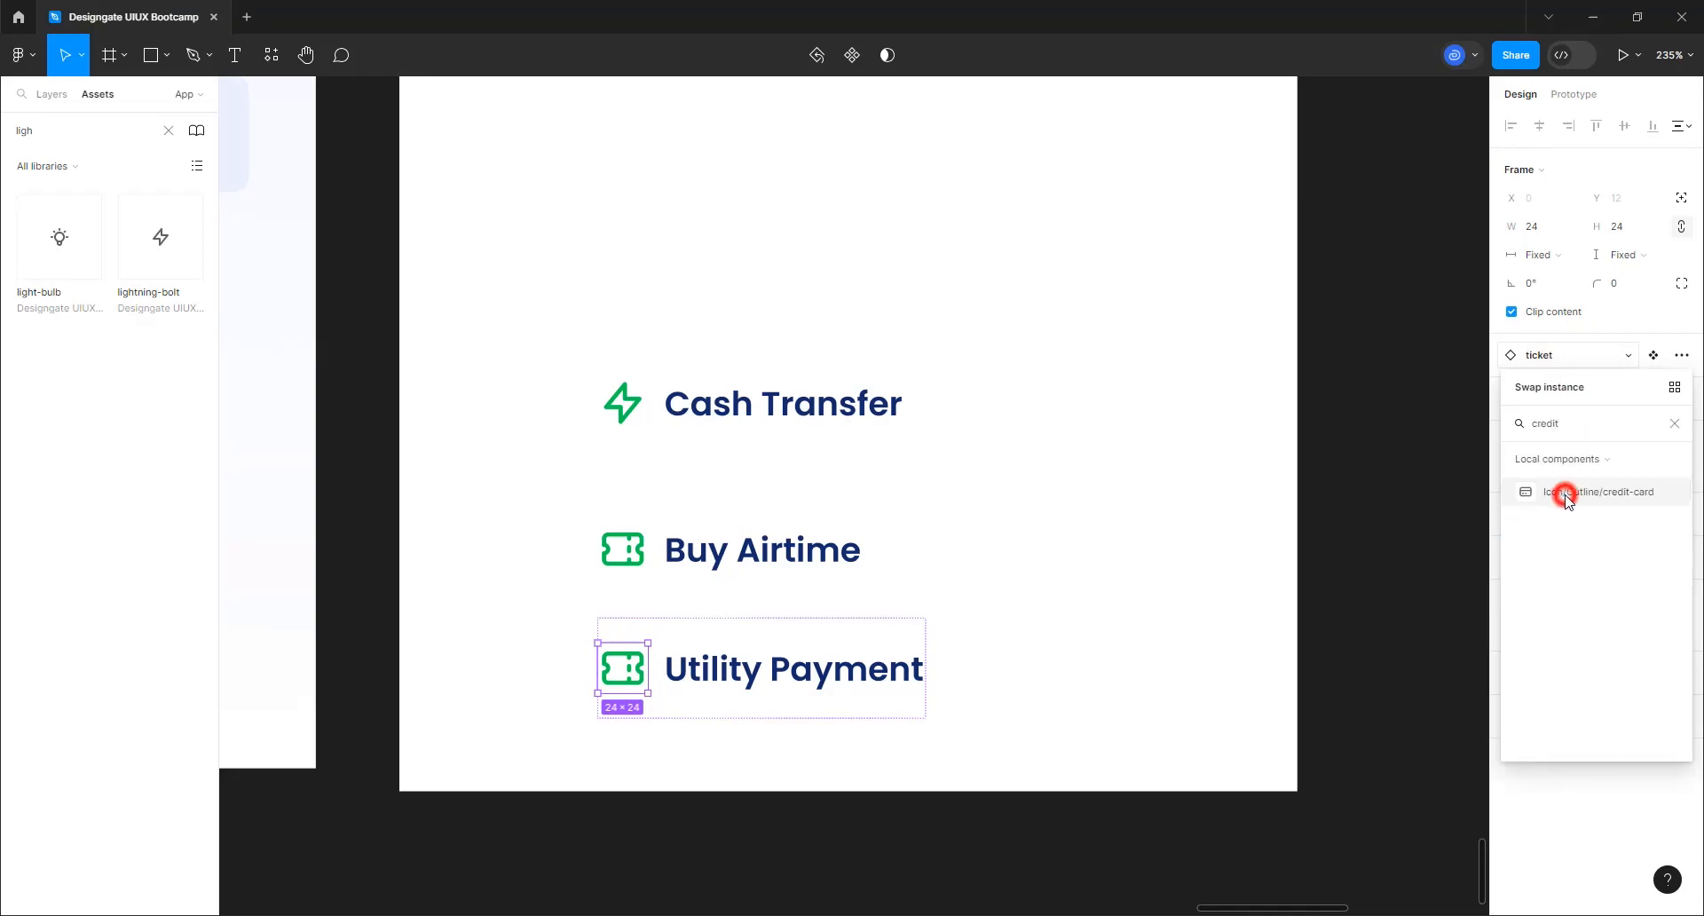
pyautogui.click(1566, 496)
pyautogui.click(1005, 558)
# Combine the Cash Transfer, Buy Airtime and Utility Payment items in a vertical auto layout and move the group up
pyautogui.click(780, 673)
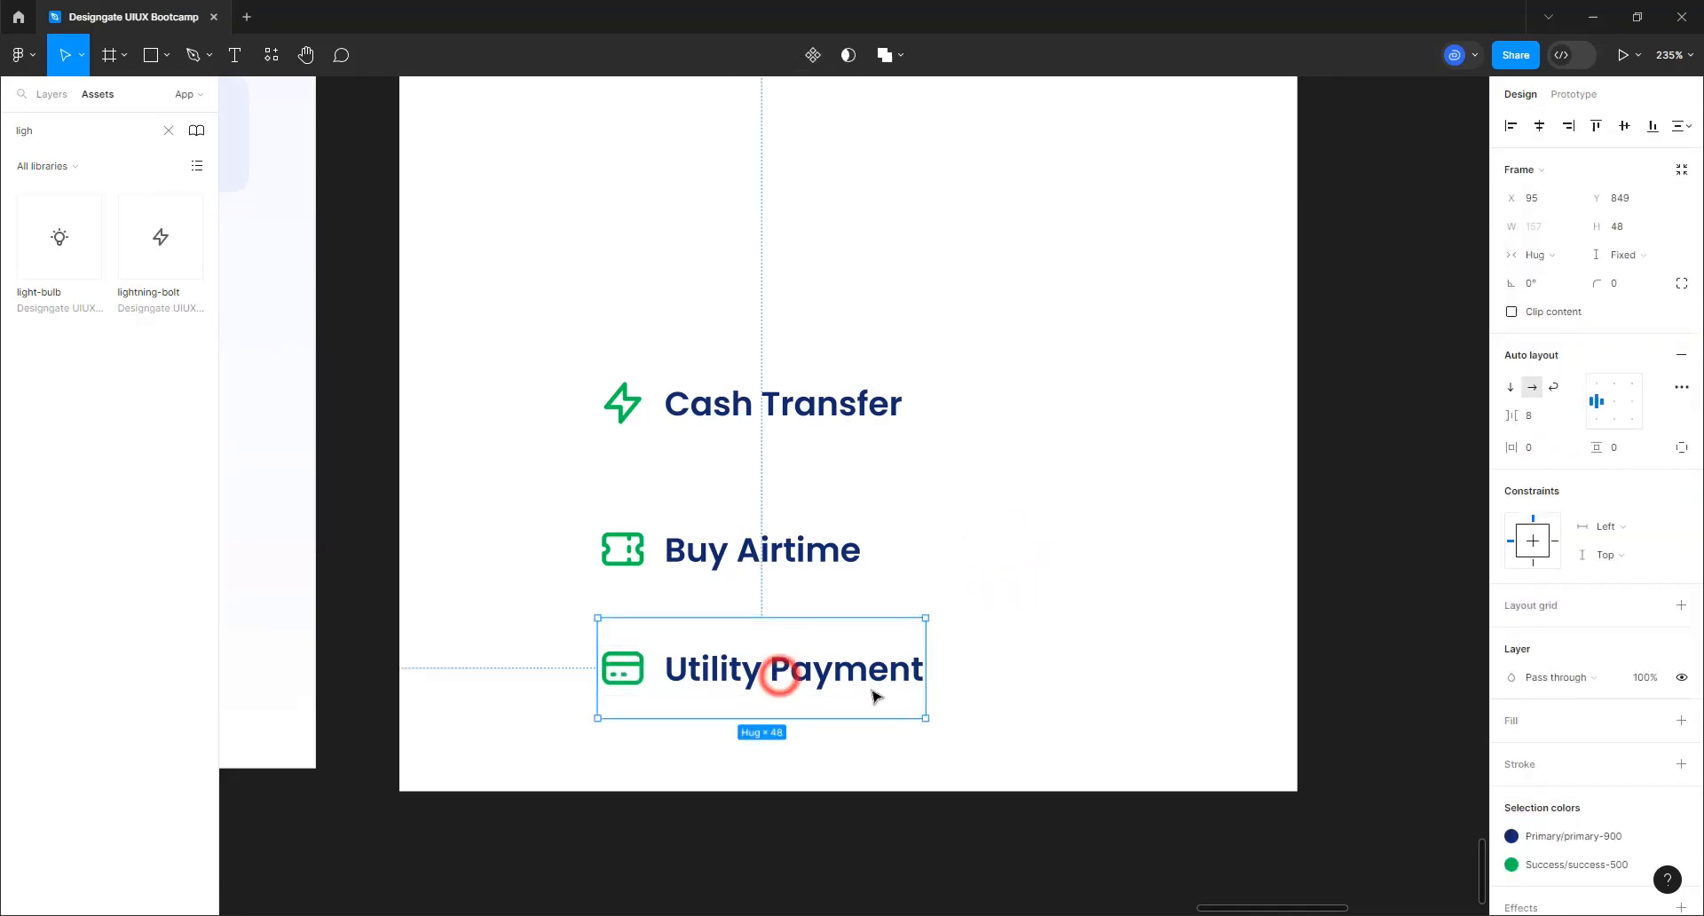
pyautogui.keyDown('shift'); pyautogui.click(770, 560); pyautogui.keyUp('shift')
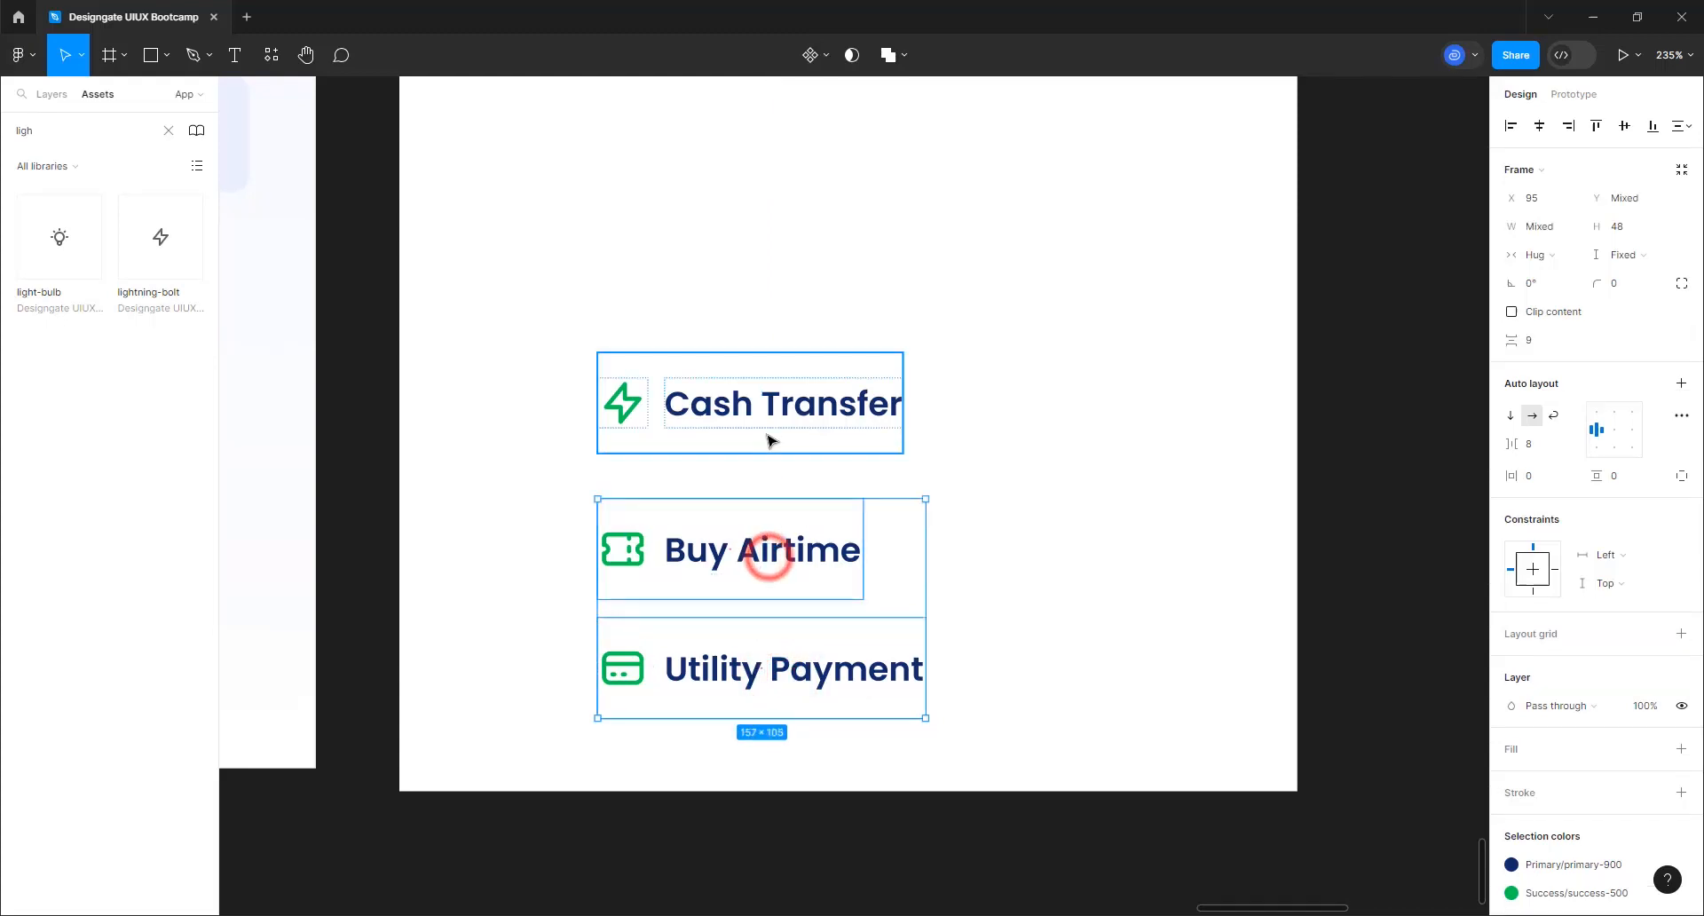
pyautogui.keyDown('shift'); pyautogui.click(772, 406); pyautogui.keyUp('shift')
pyautogui.hotkey('shift', 'a')
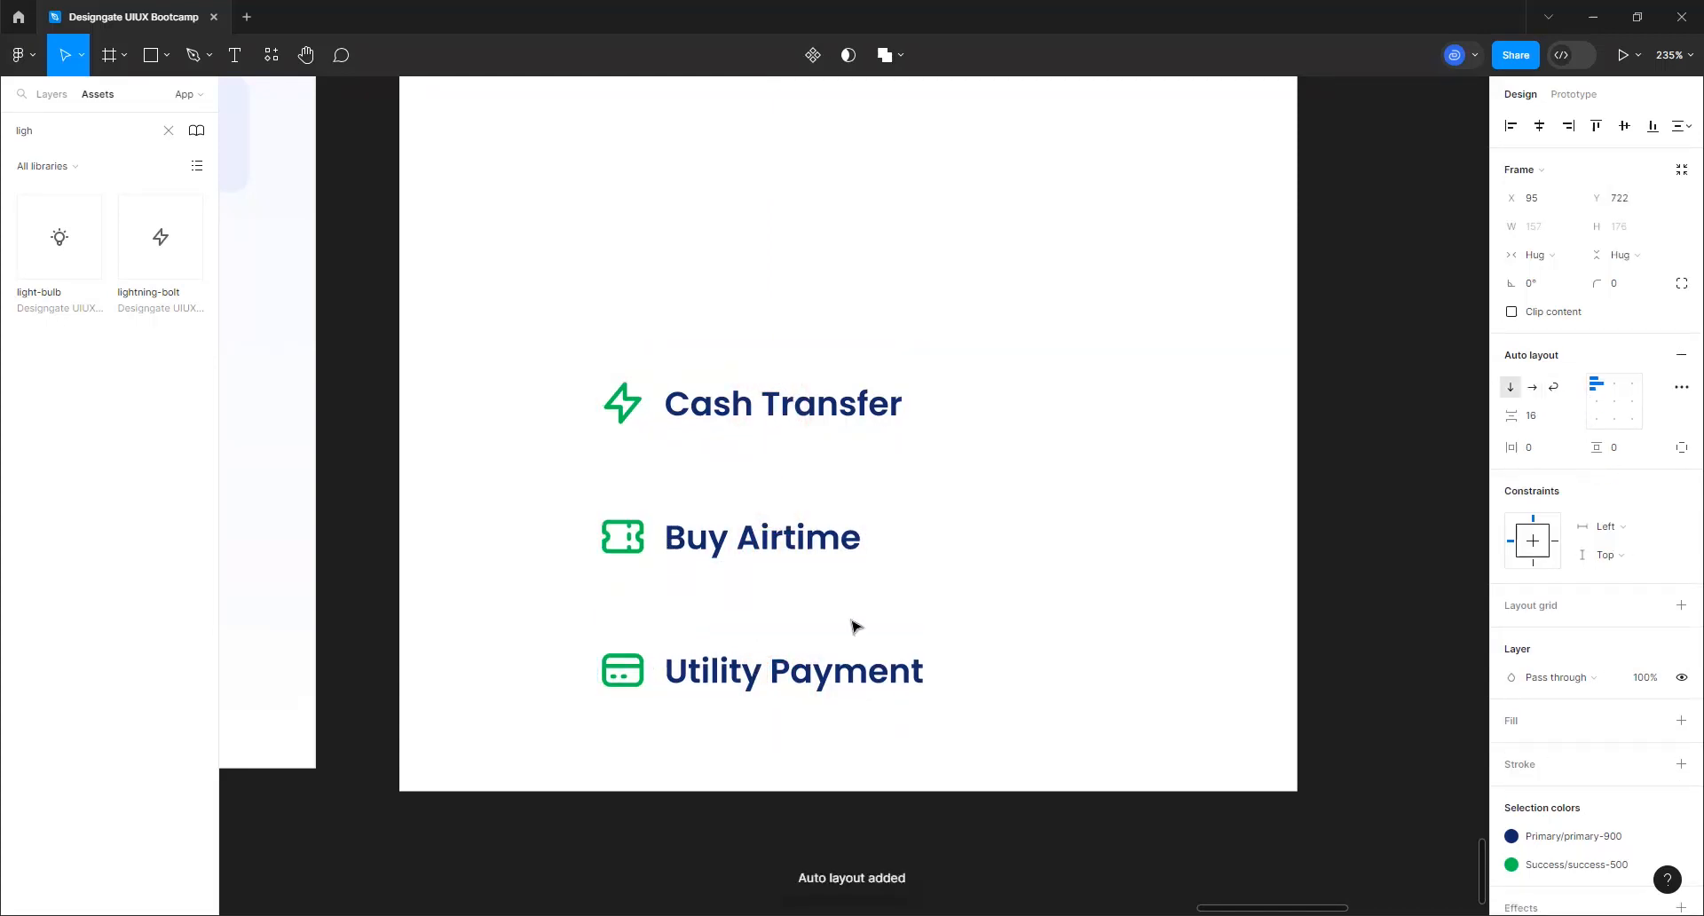
pyautogui.moveTo(744, 536); pyautogui.dragTo(750, 466)
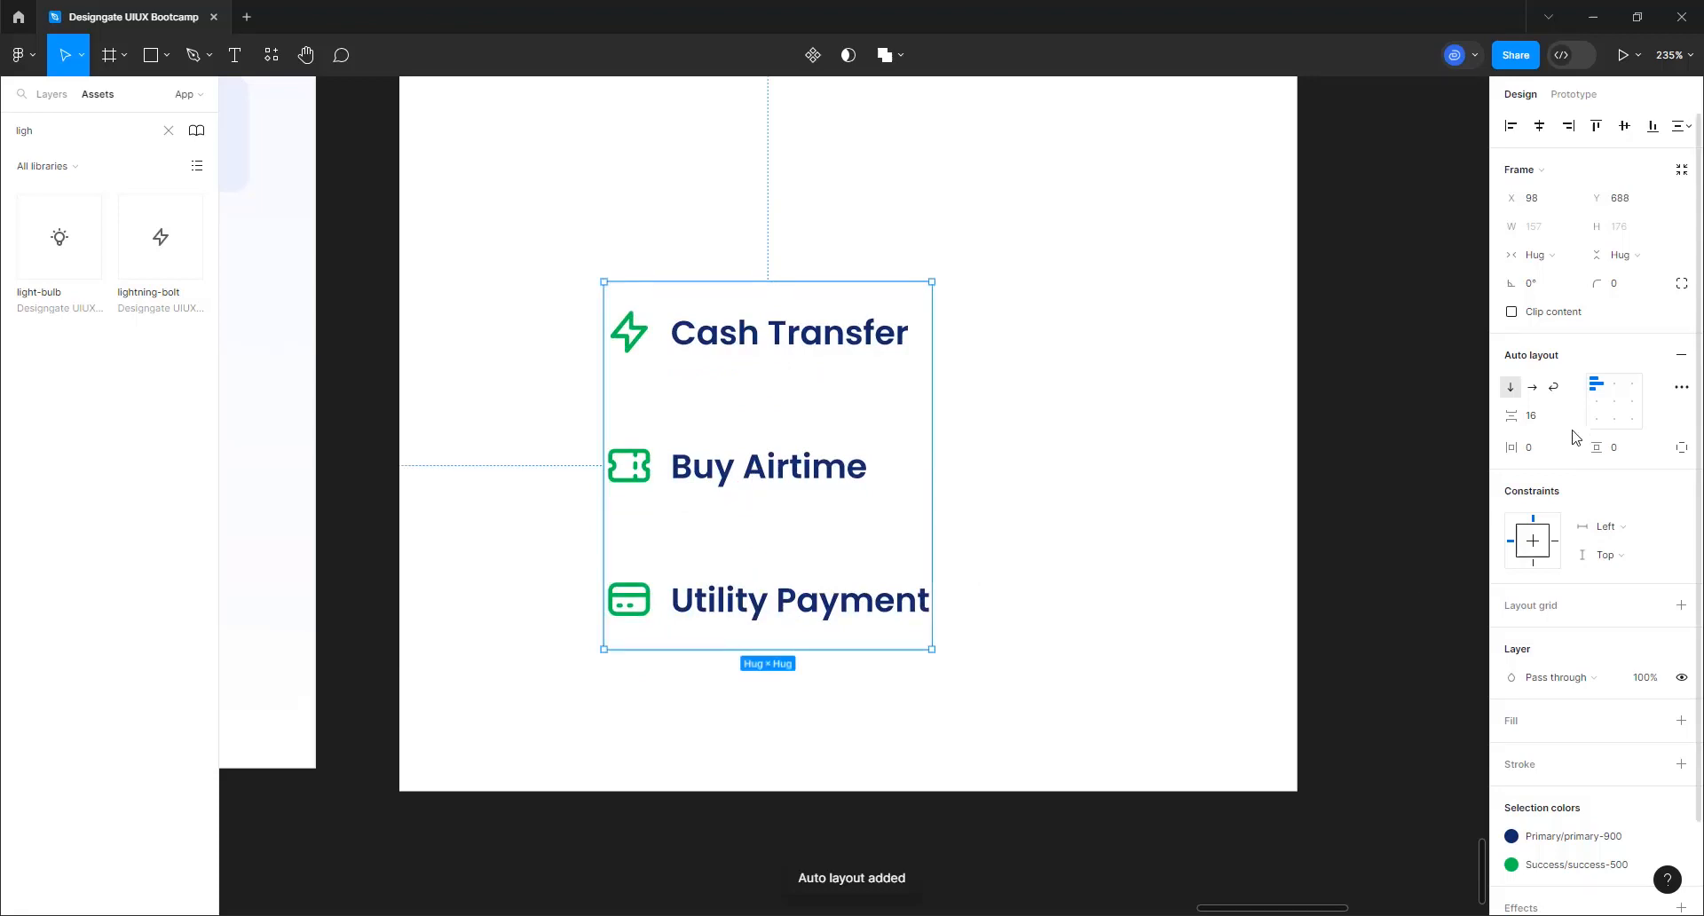
# Set the vertical spacing between the items in the three-action auto layout to 4
pyautogui.click(1543, 415)
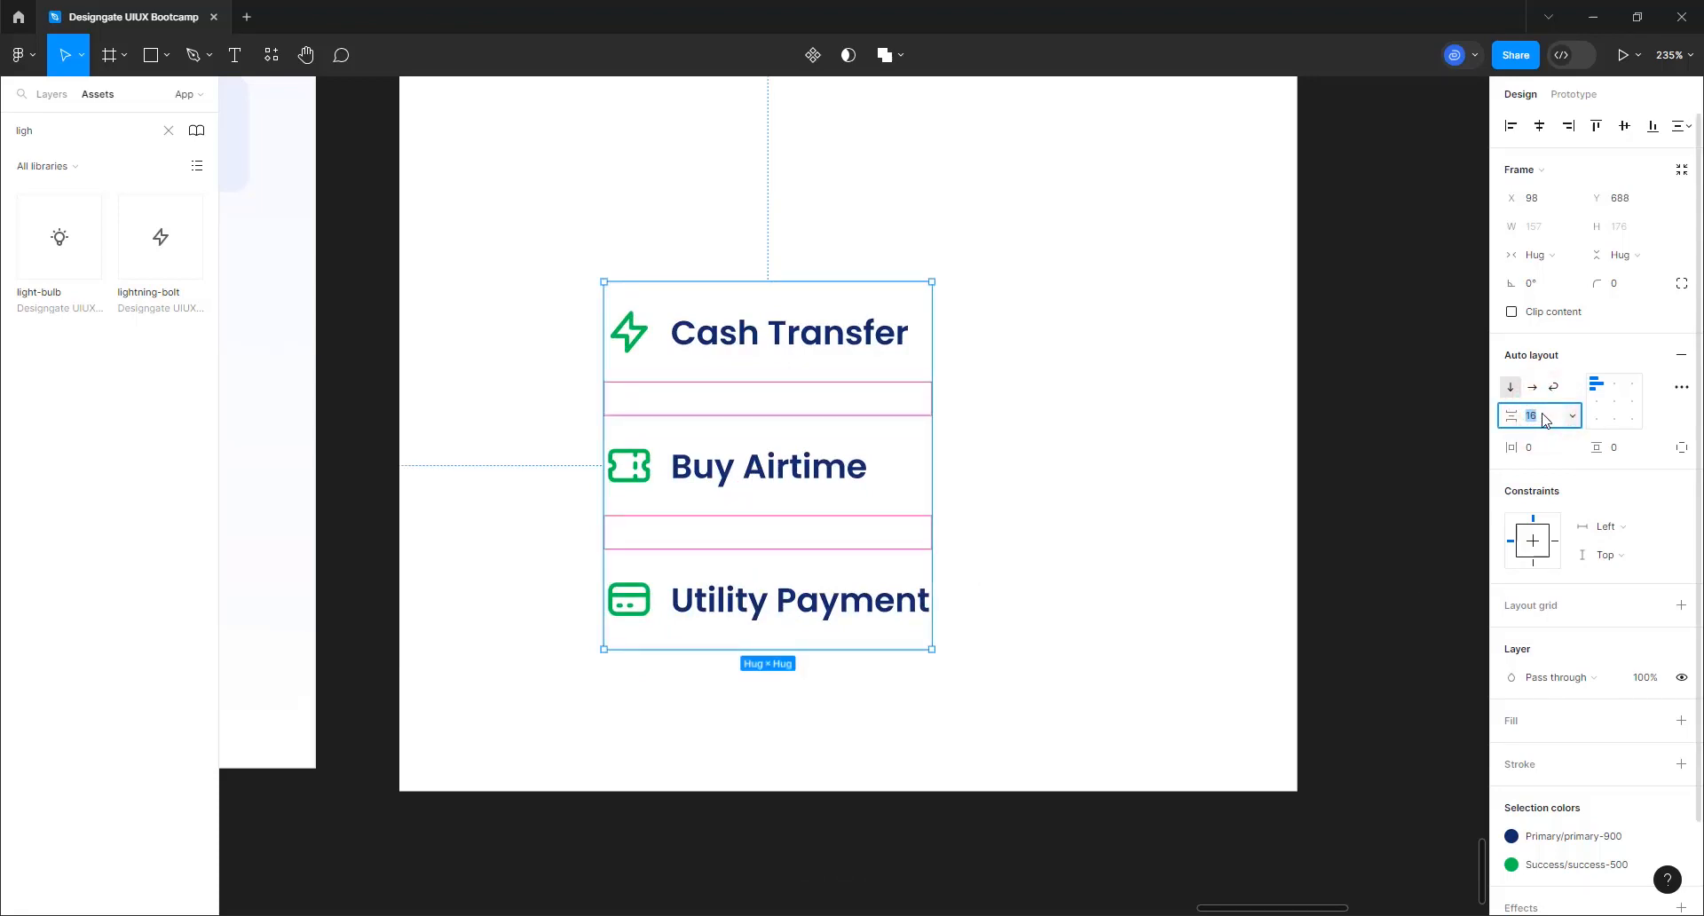
pyautogui.write('4')
pyautogui.press('Return')
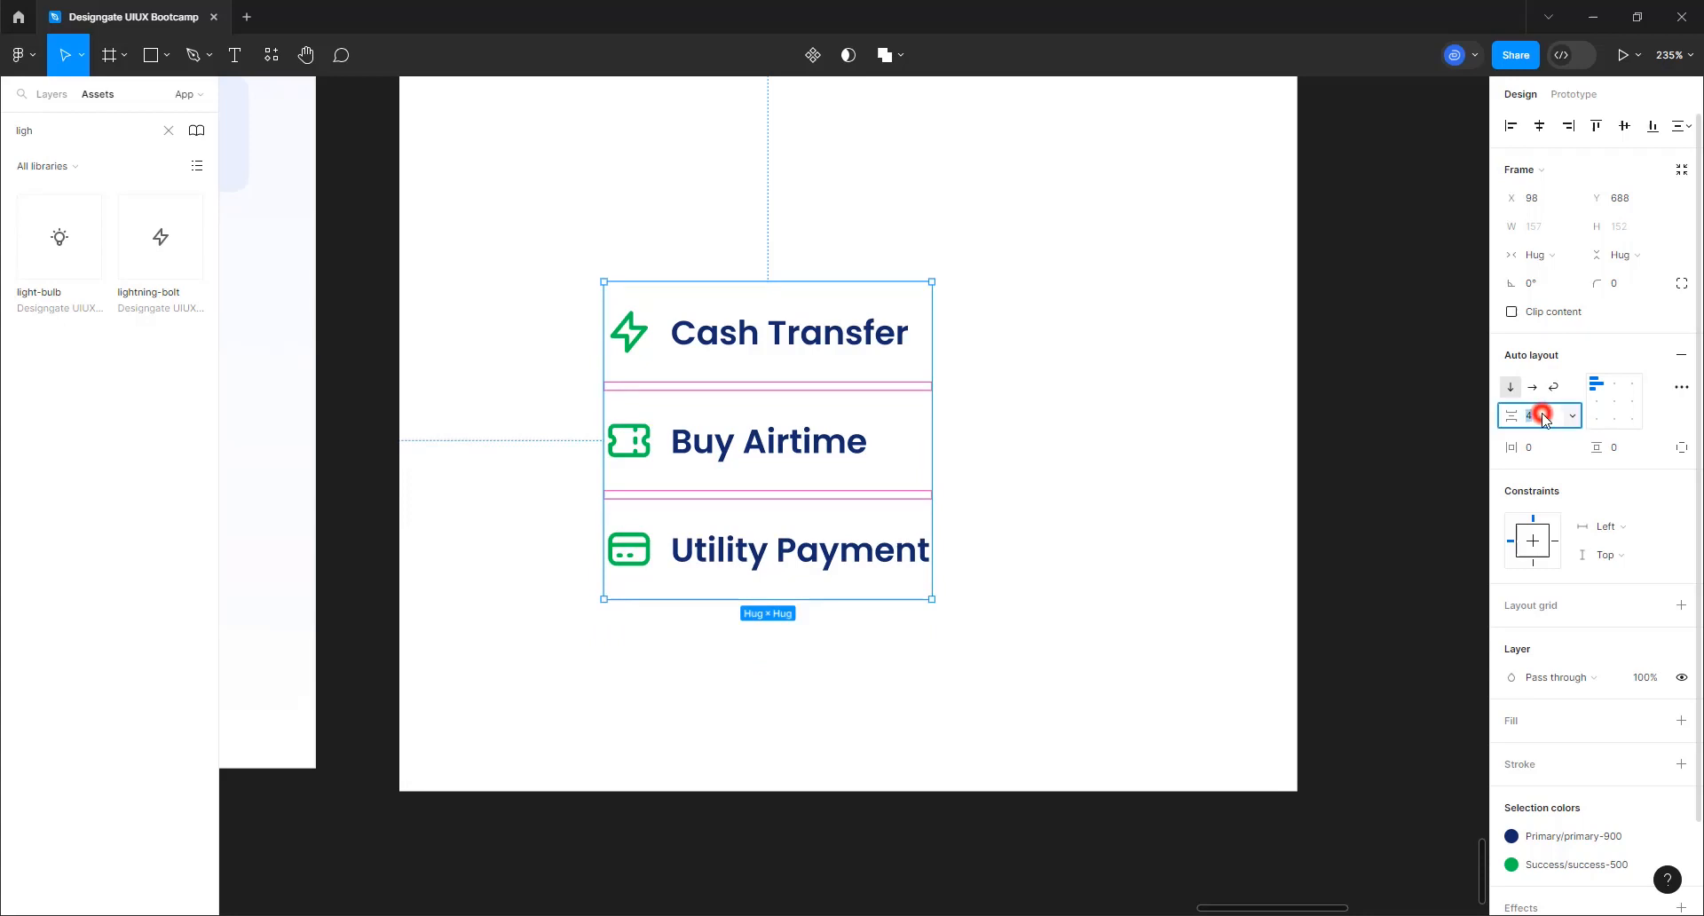
pyautogui.click(1091, 335)
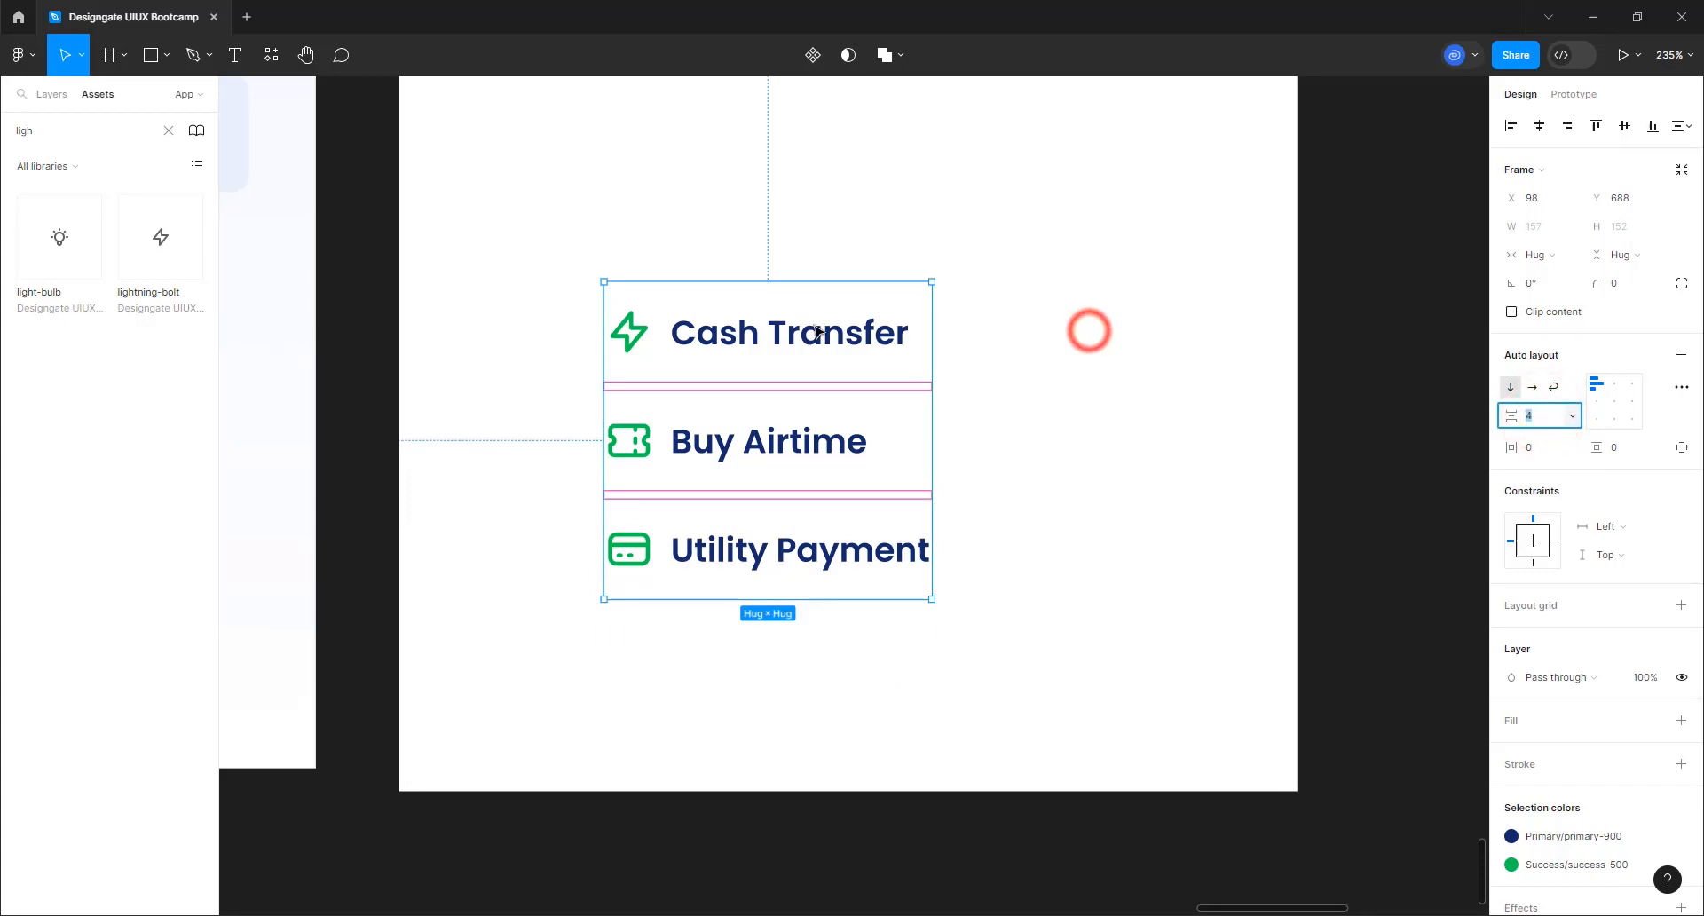
# Set the widths of the Cash Transfer, Buy Airtime and Utility Payment items to Fill container
pyautogui.click(809, 324)
pyautogui.click(783, 354)
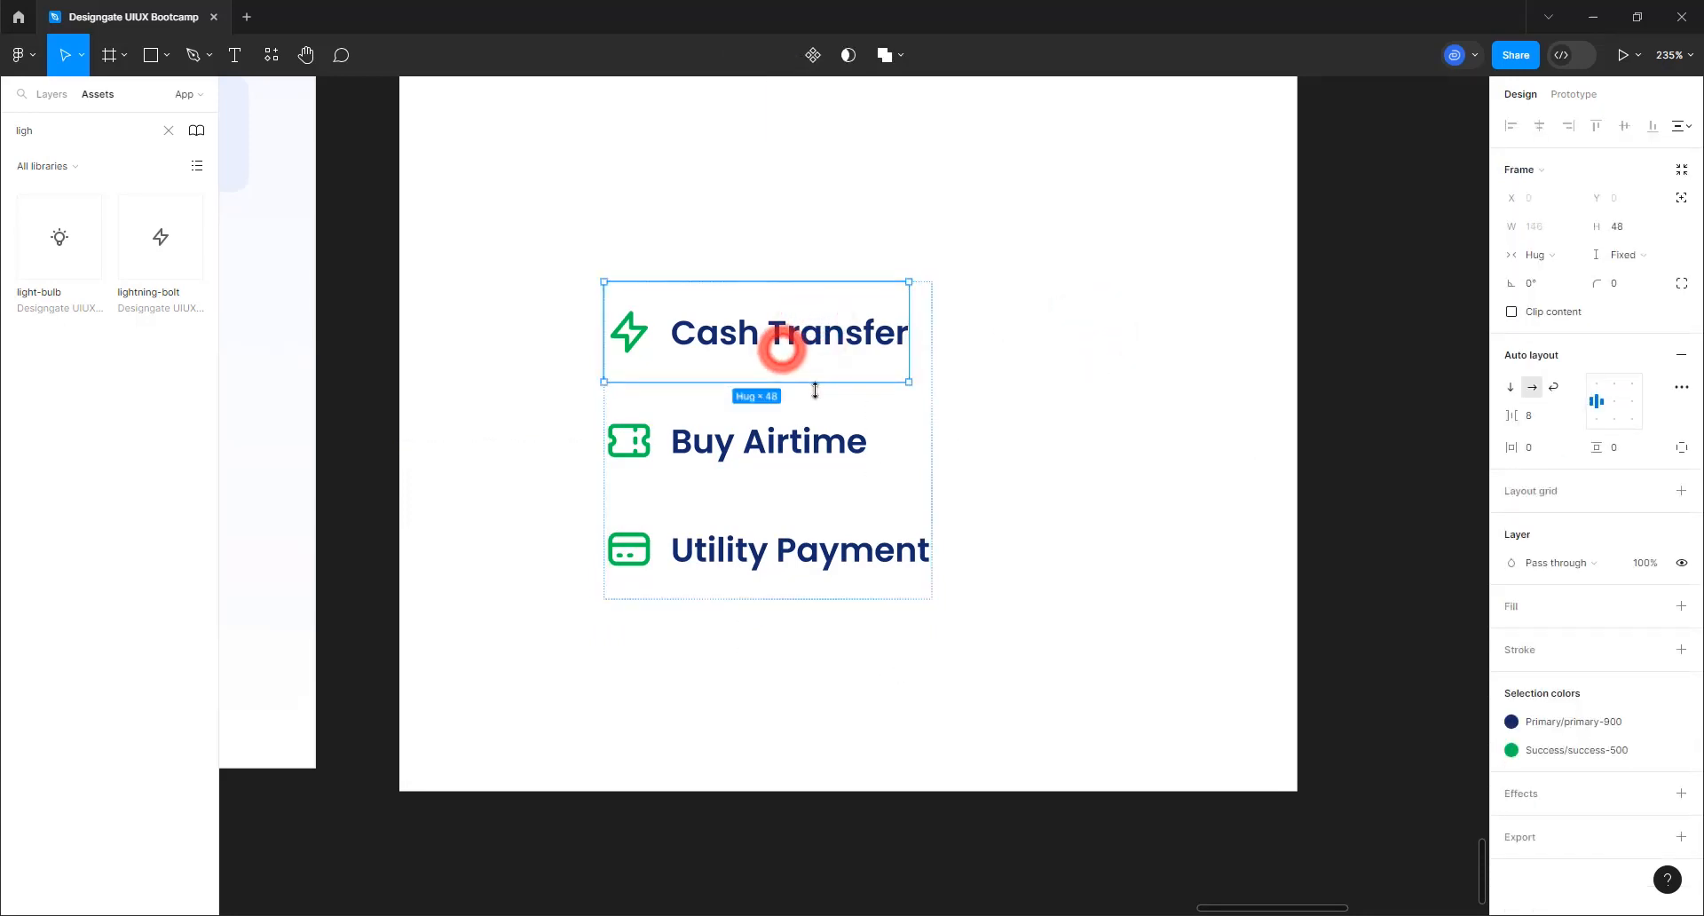
pyautogui.click(1558, 255)
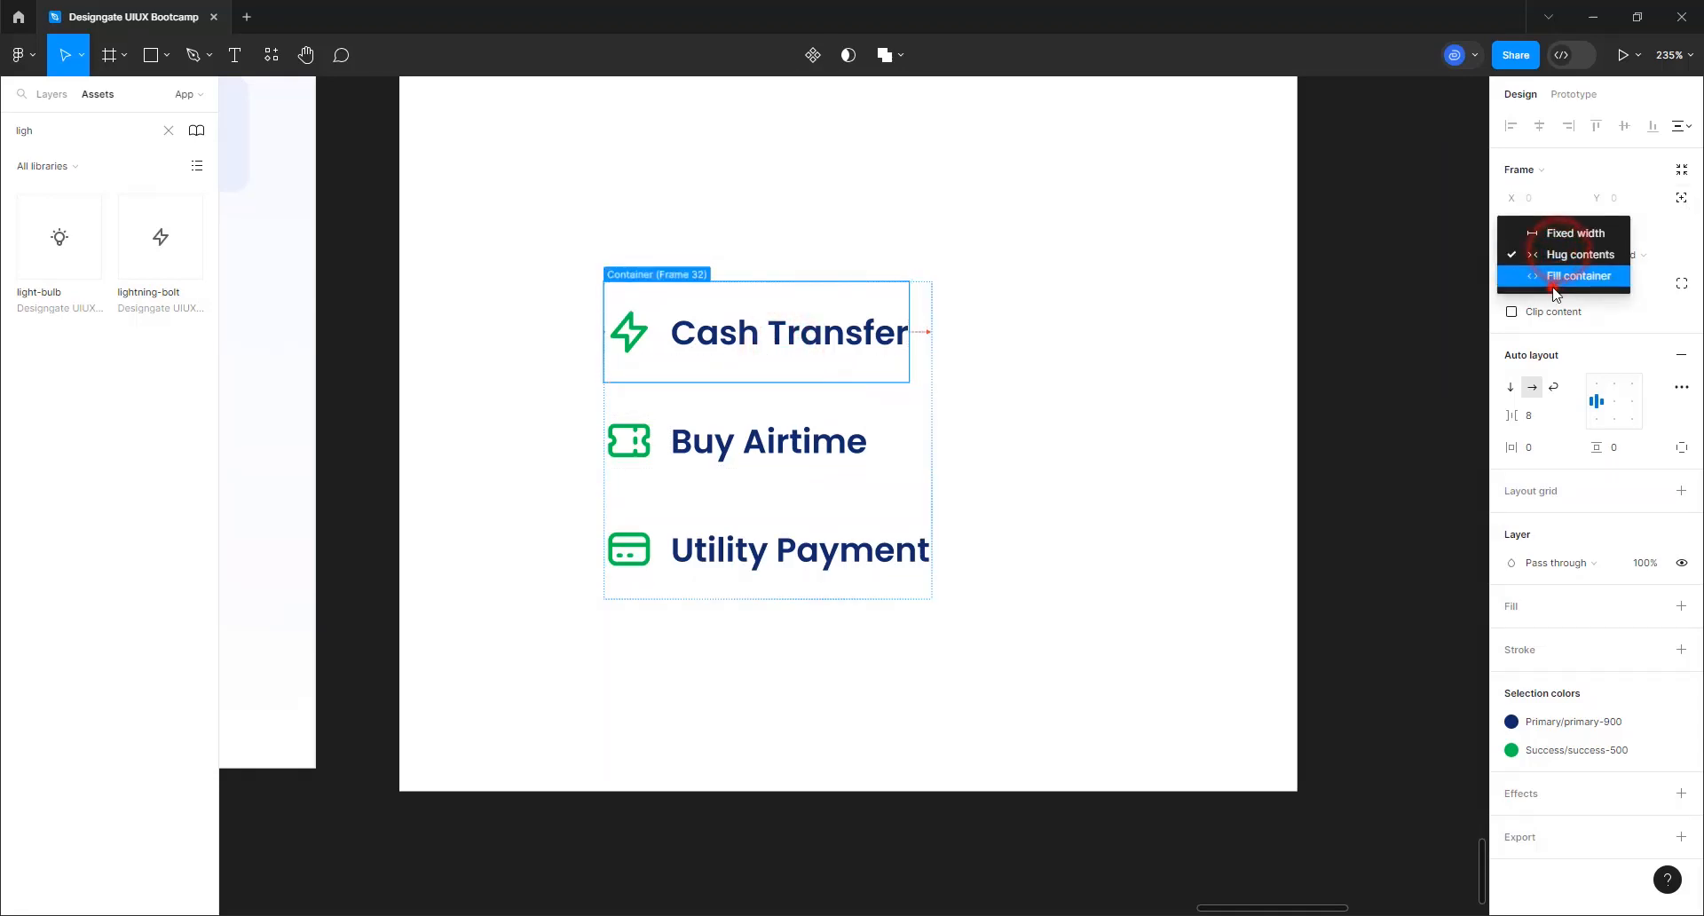
pyautogui.click(1579, 276)
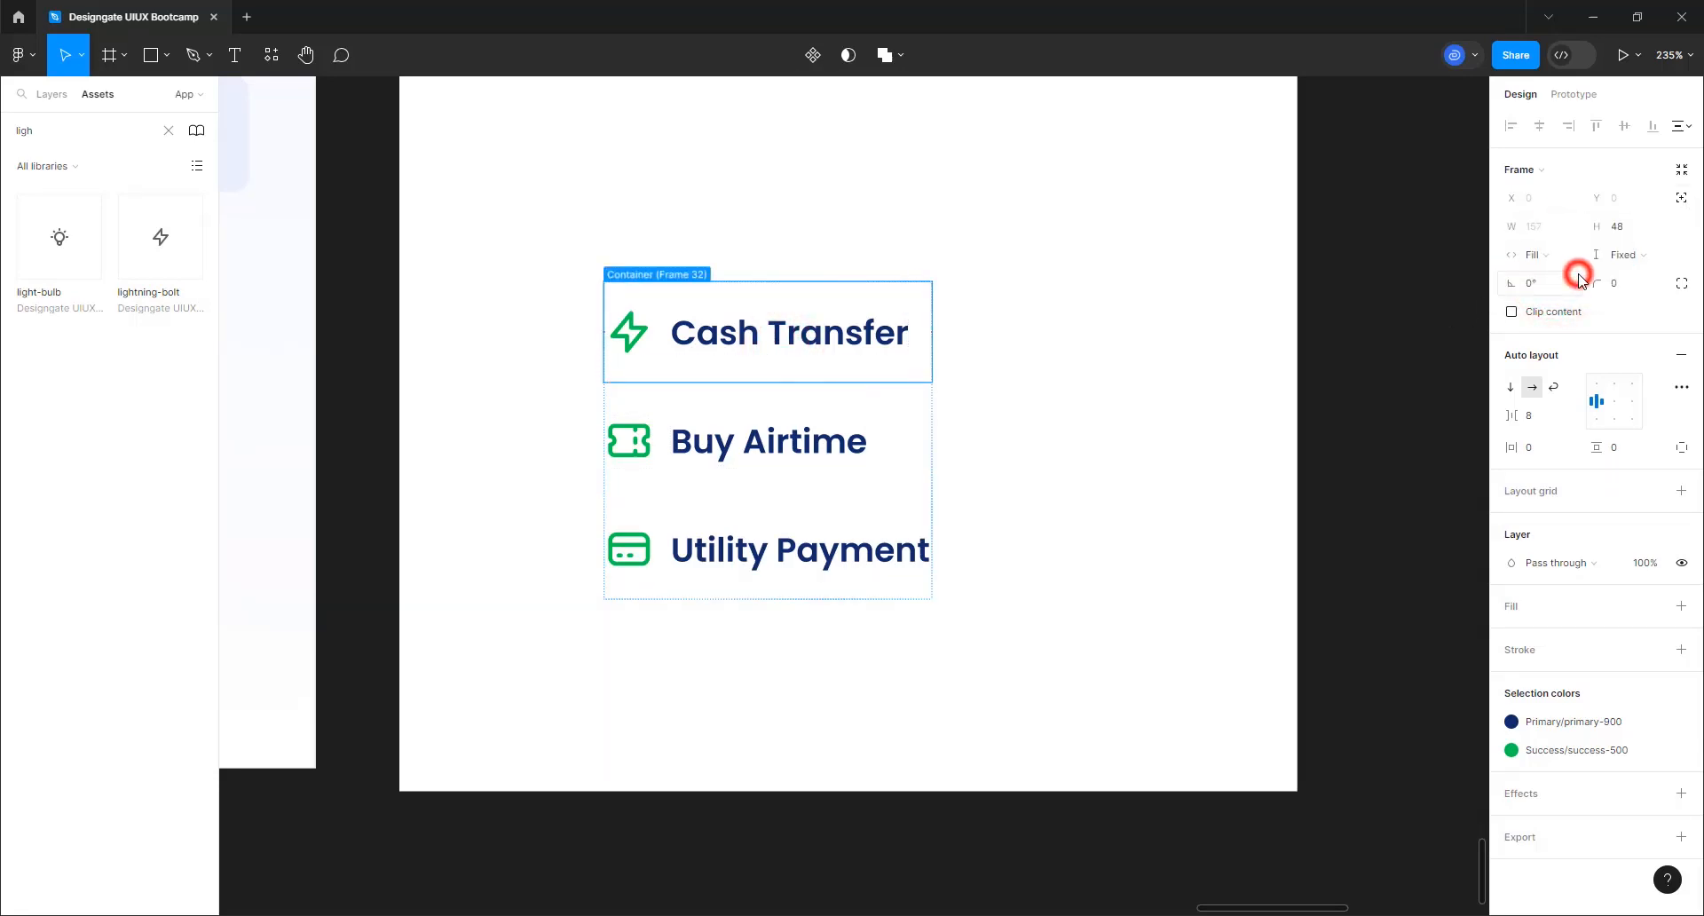
pyautogui.click(785, 438)
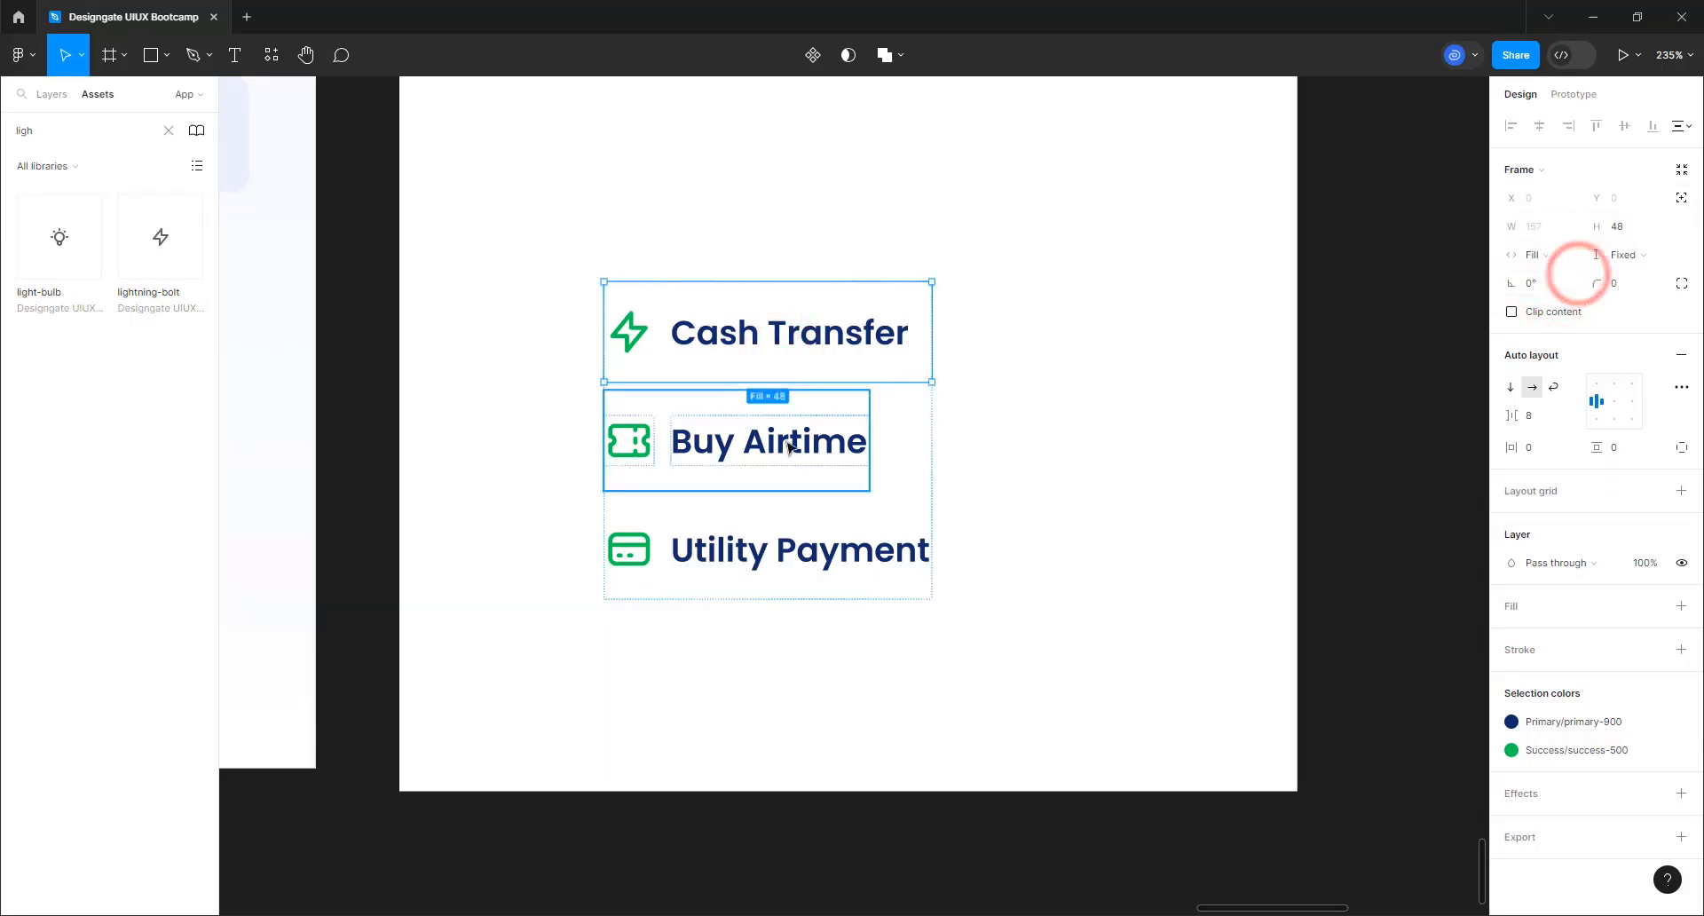
pyautogui.click(1564, 255)
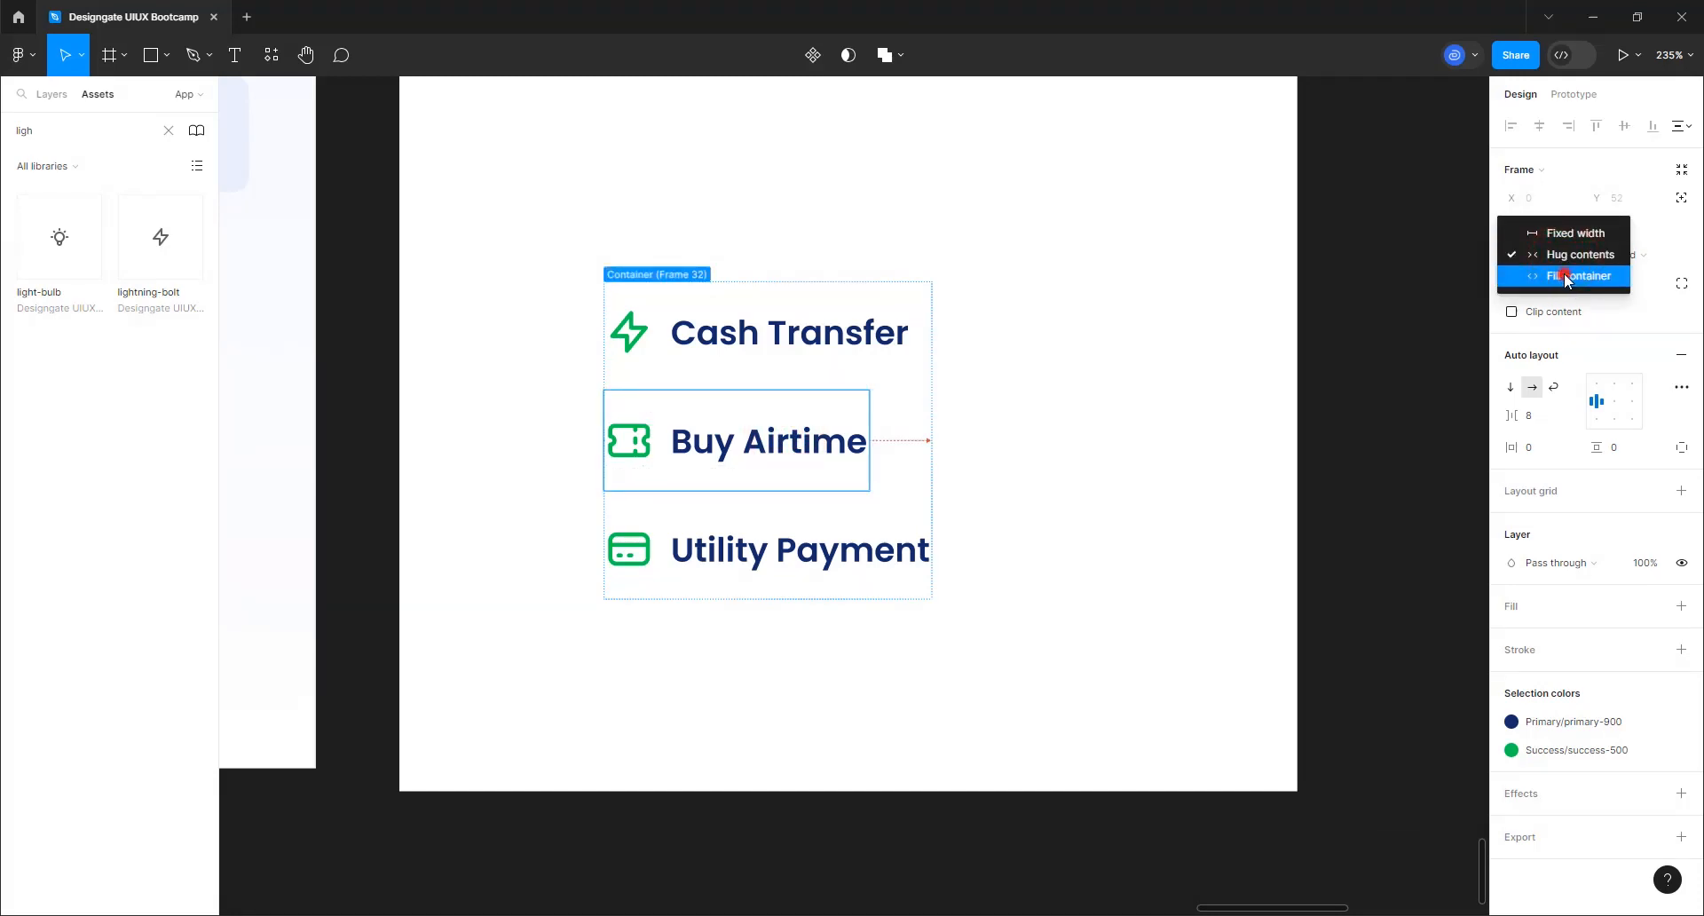
pyautogui.click(1566, 276)
pyautogui.click(708, 556)
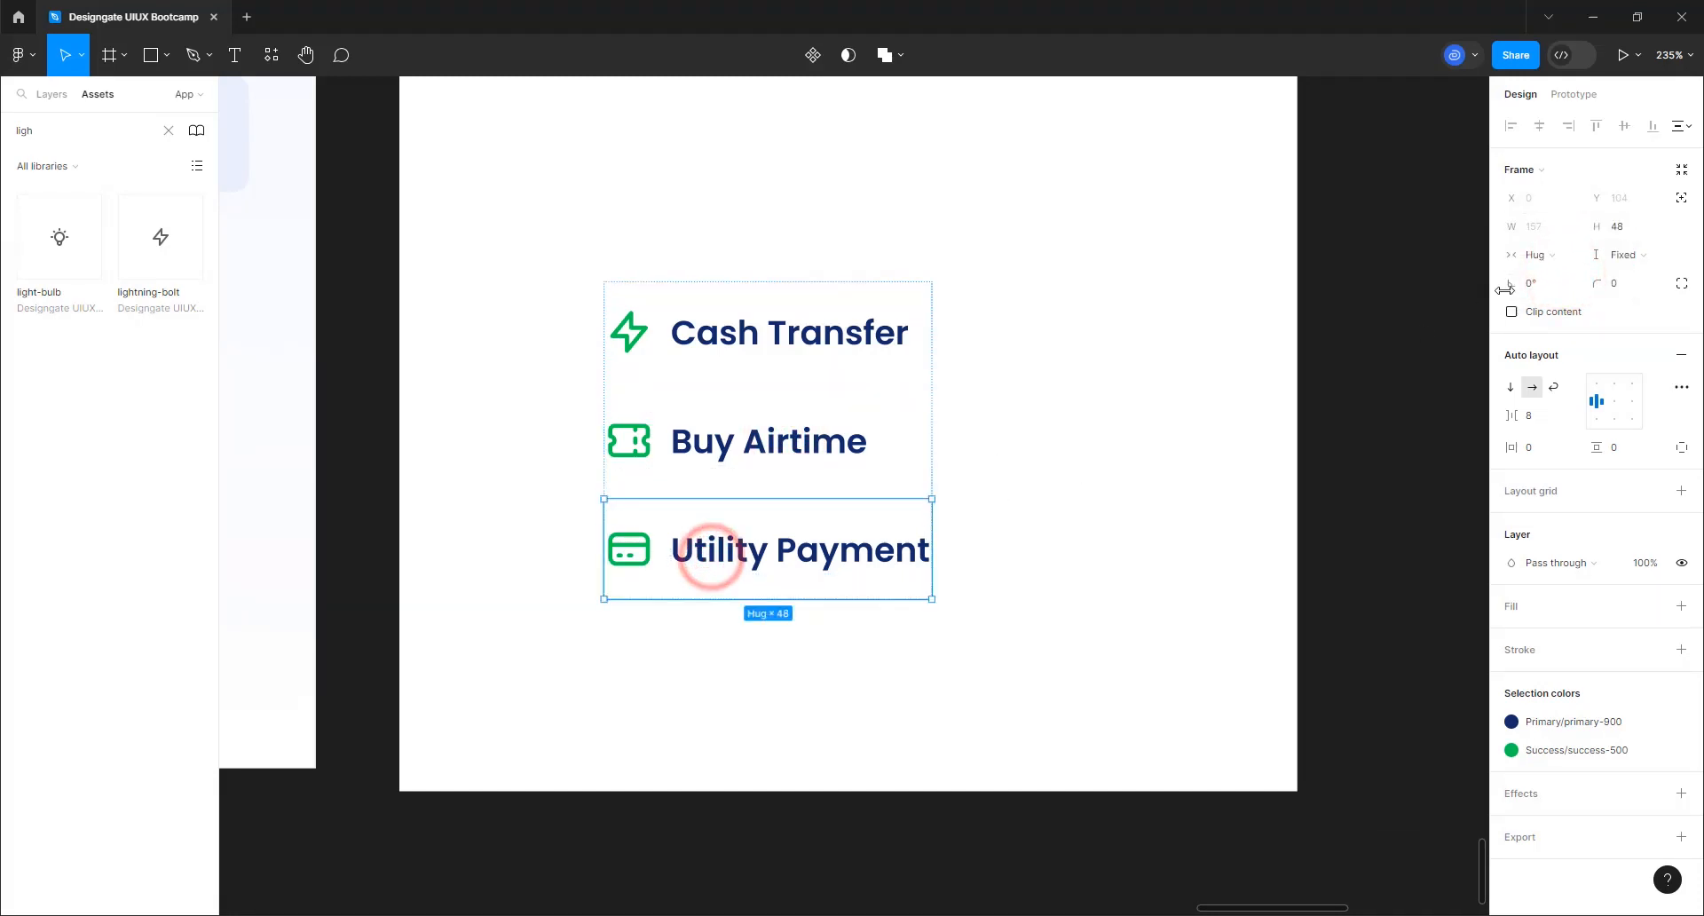
pyautogui.click(1540, 255)
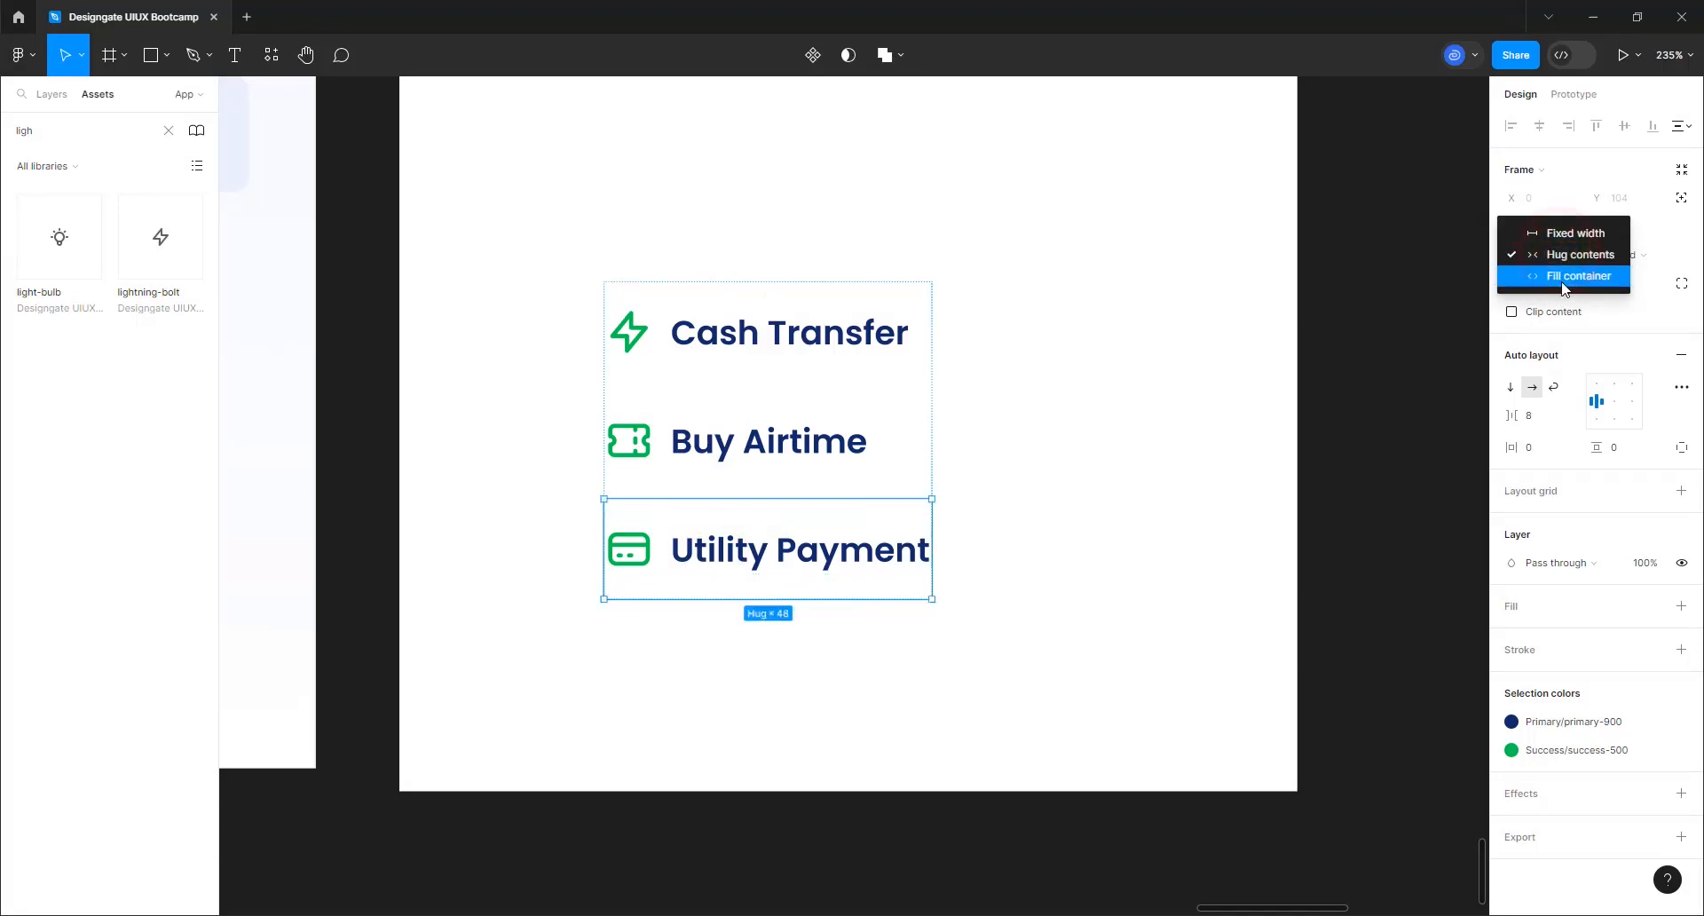
pyautogui.click(1564, 278)
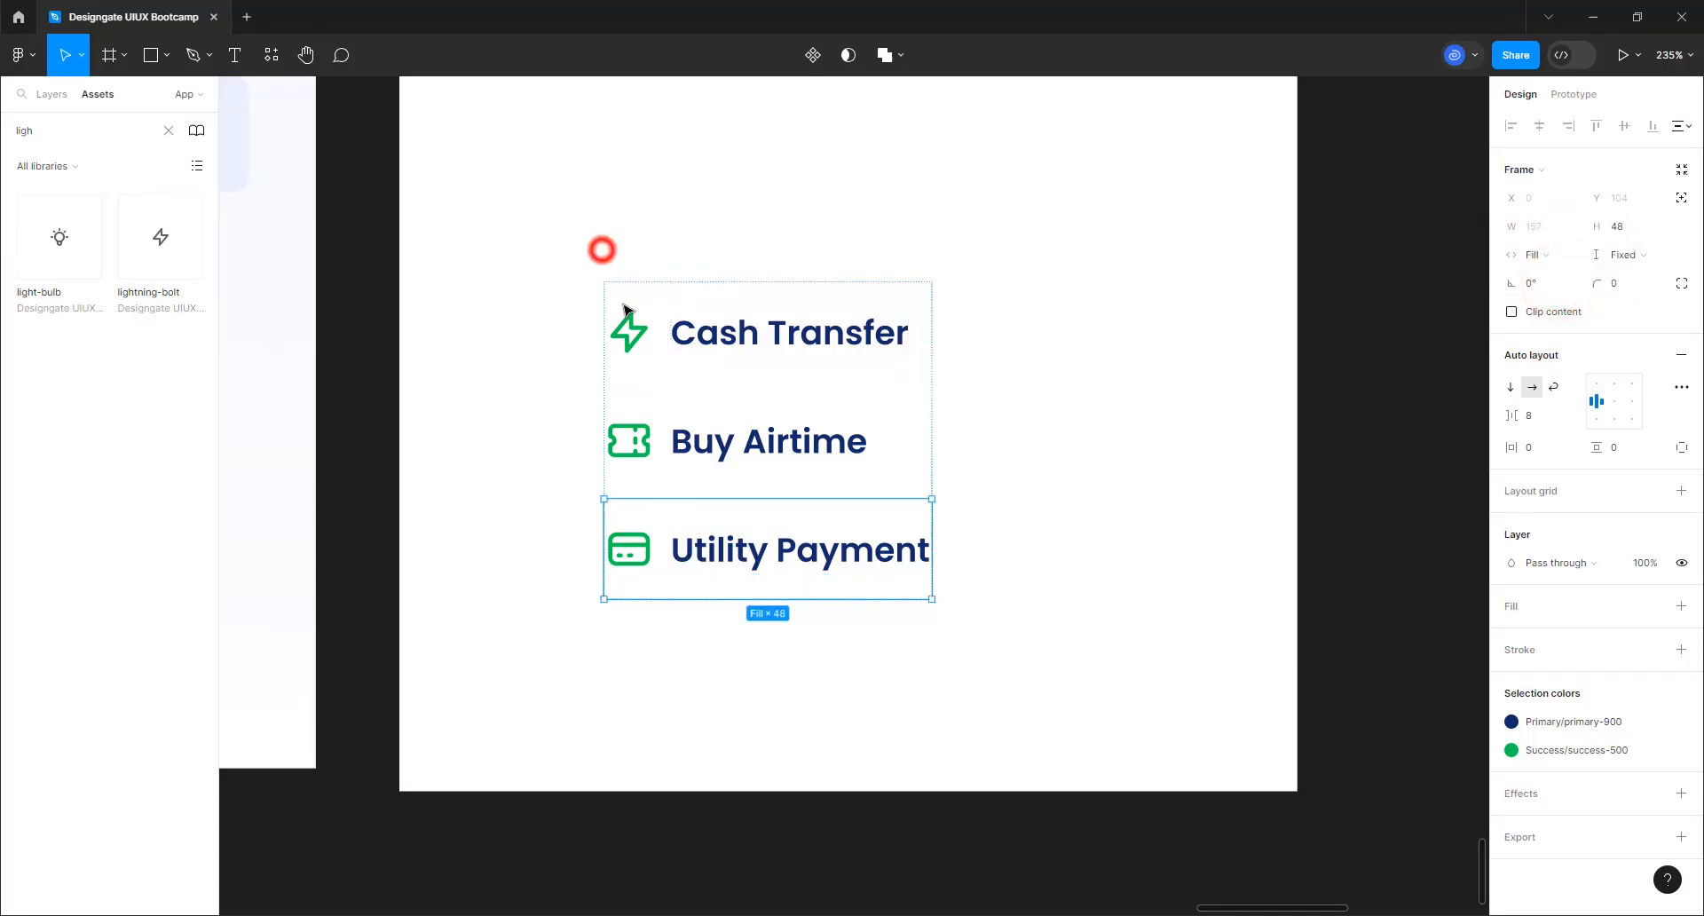
# Give the action list's auto layout frame a horizontal padding of 32 and a vertical padding of 16
pyautogui.click(602, 249)
pyautogui.click(623, 305)
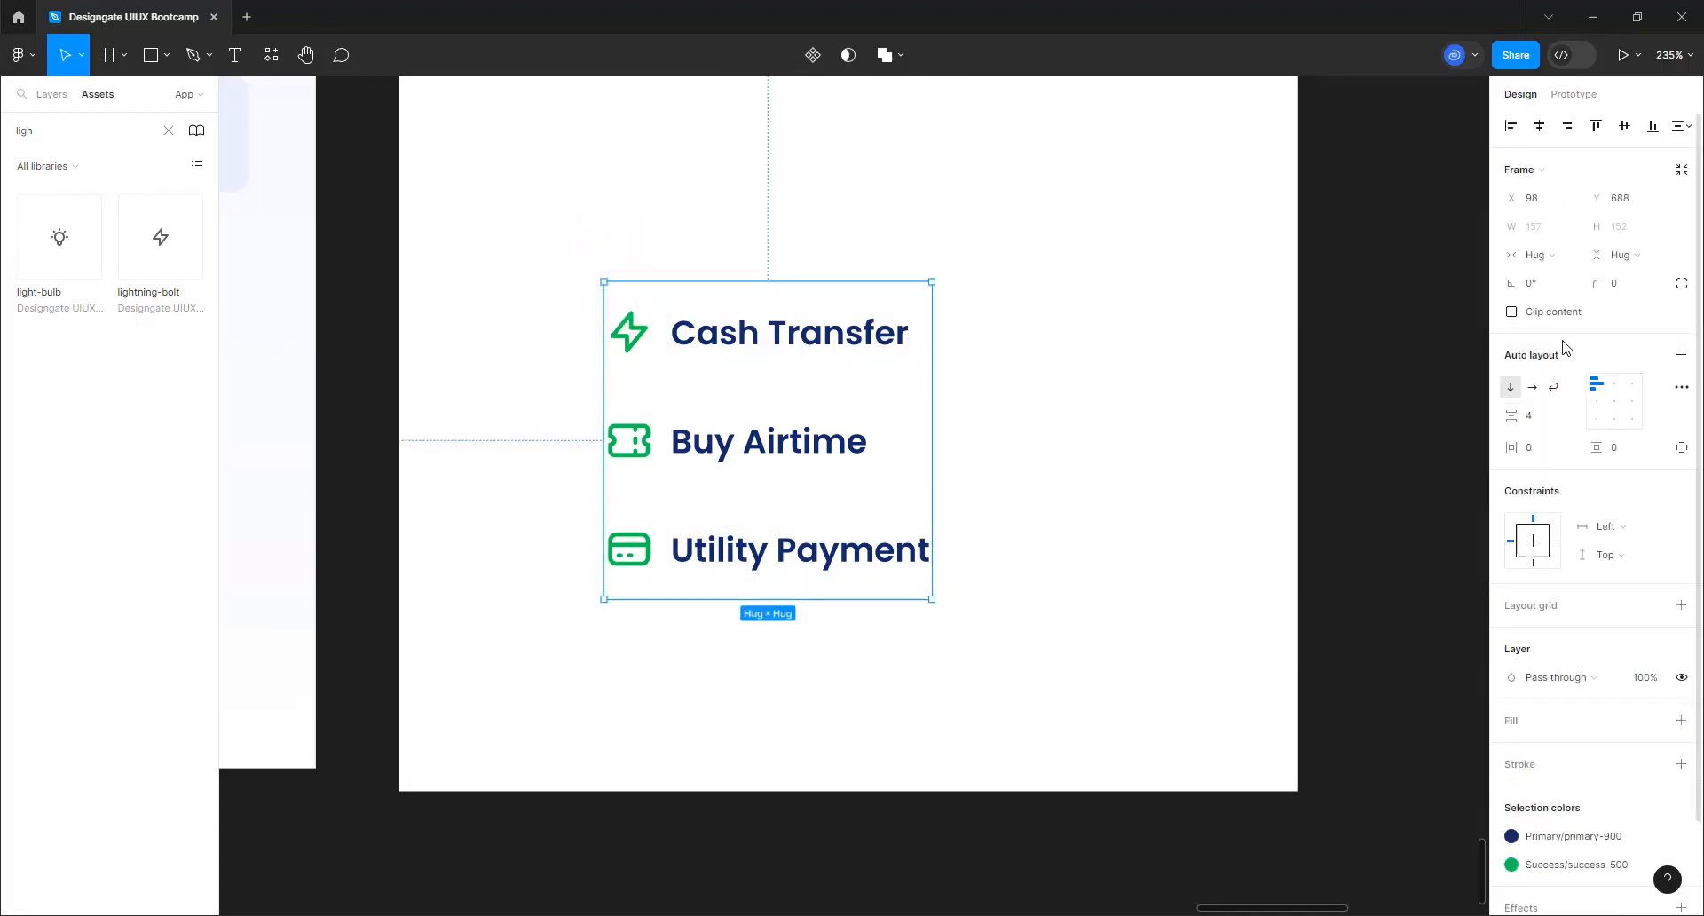
pyautogui.click(1538, 447)
pyautogui.write('32')
pyautogui.press('Return')
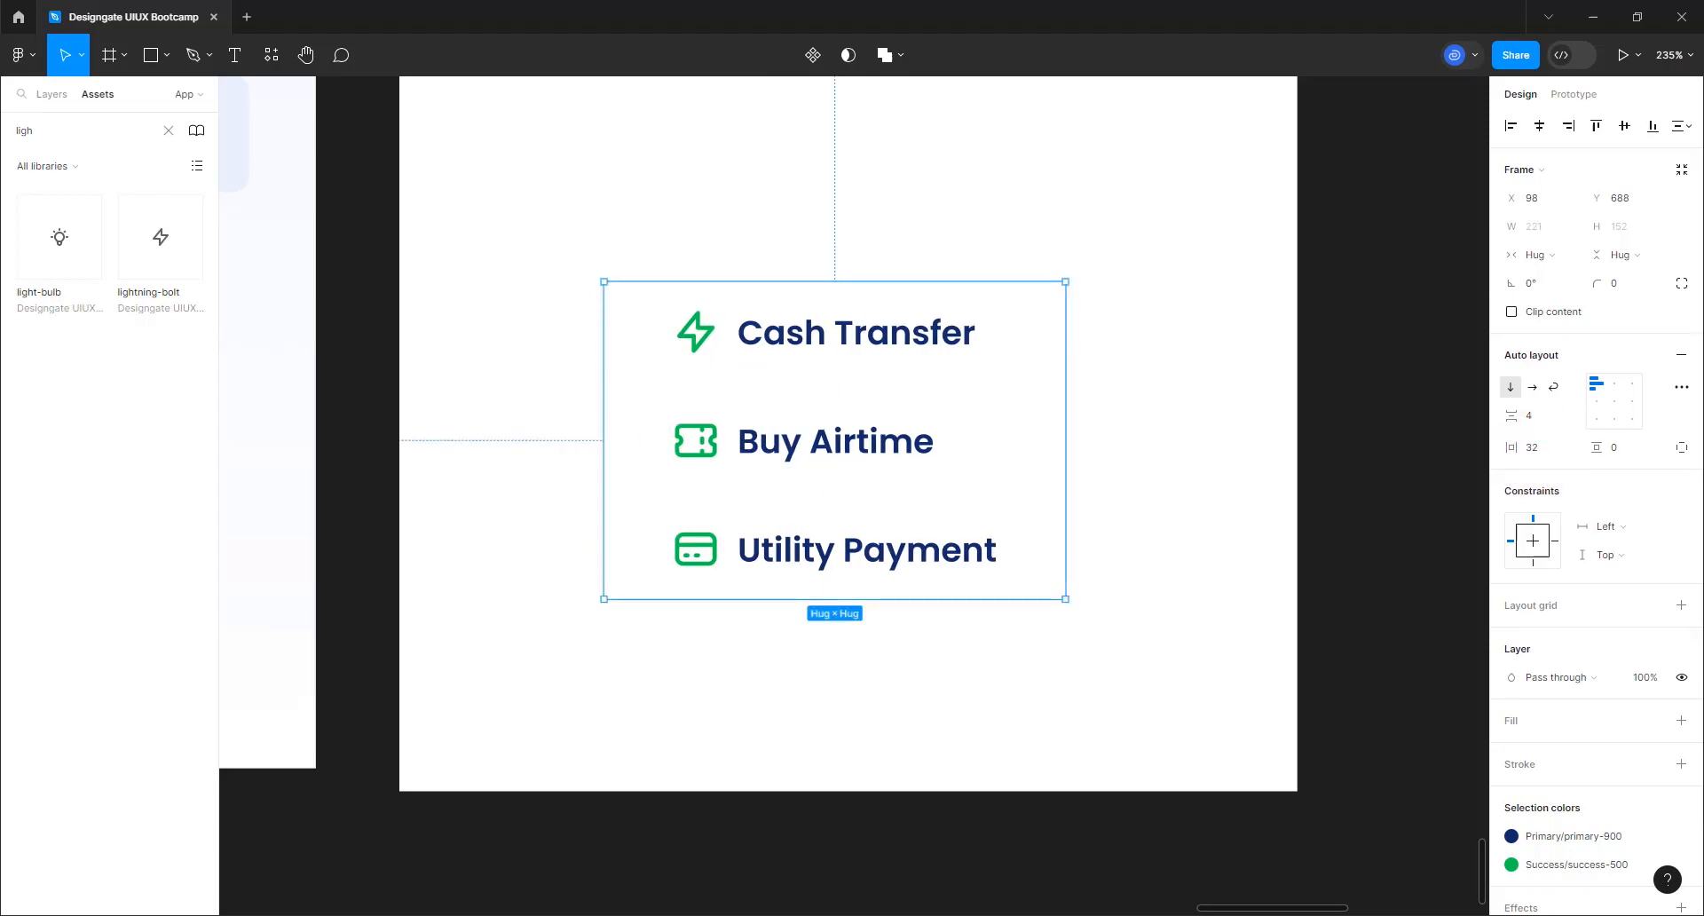
pyautogui.click(1617, 457)
pyautogui.click(1617, 458)
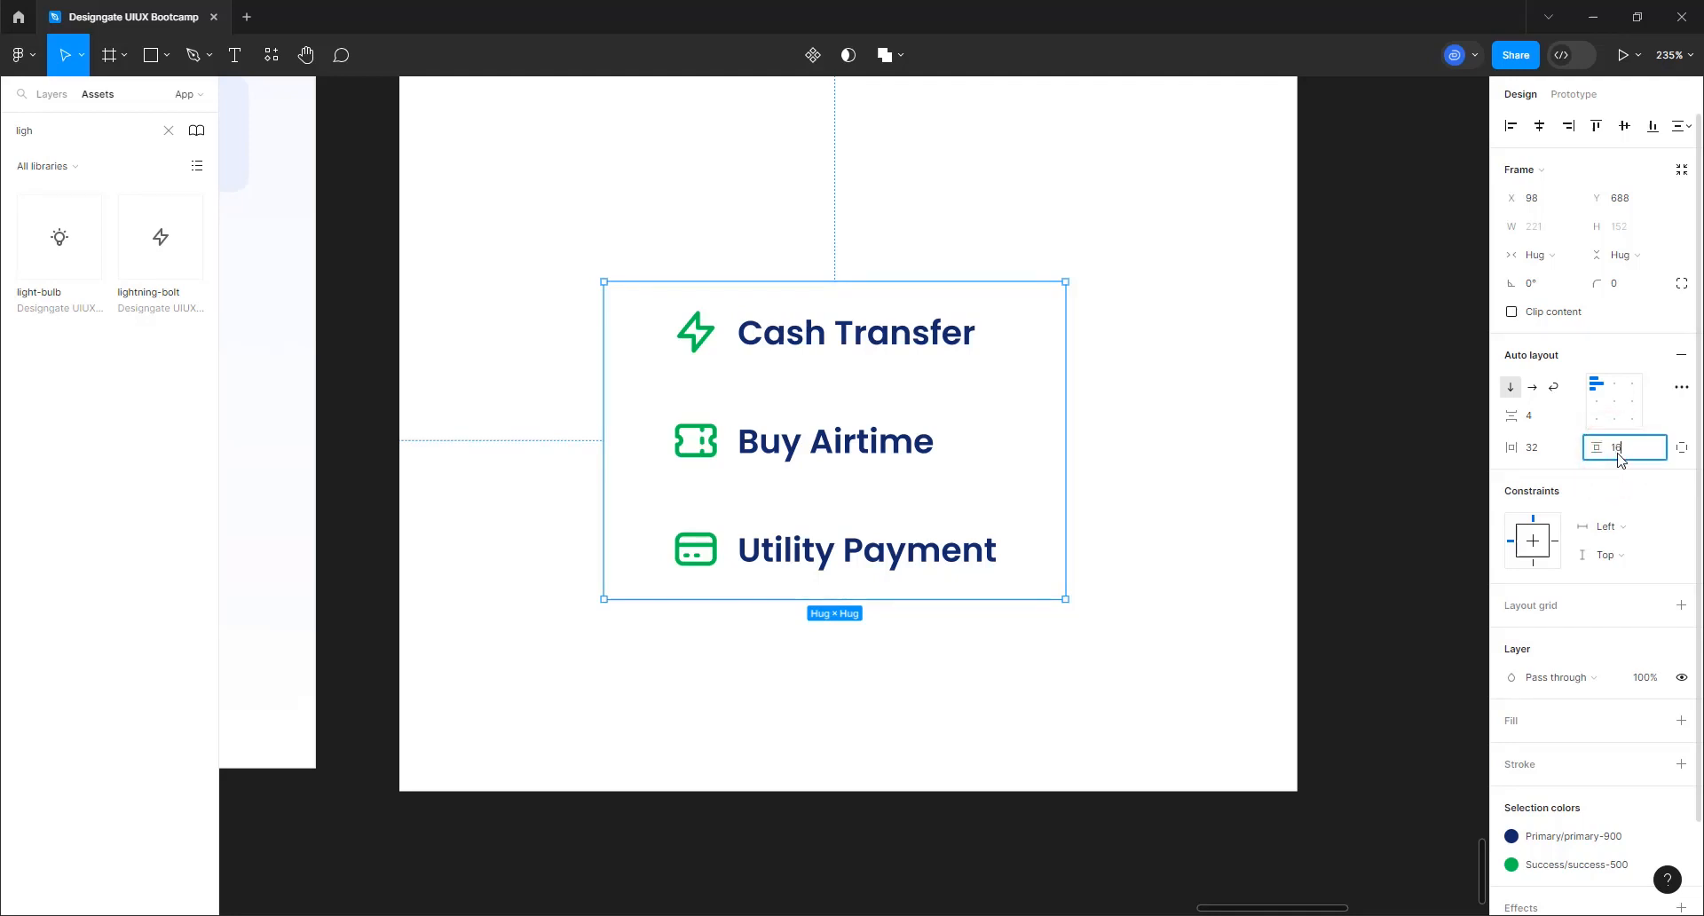
pyautogui.press('Return')
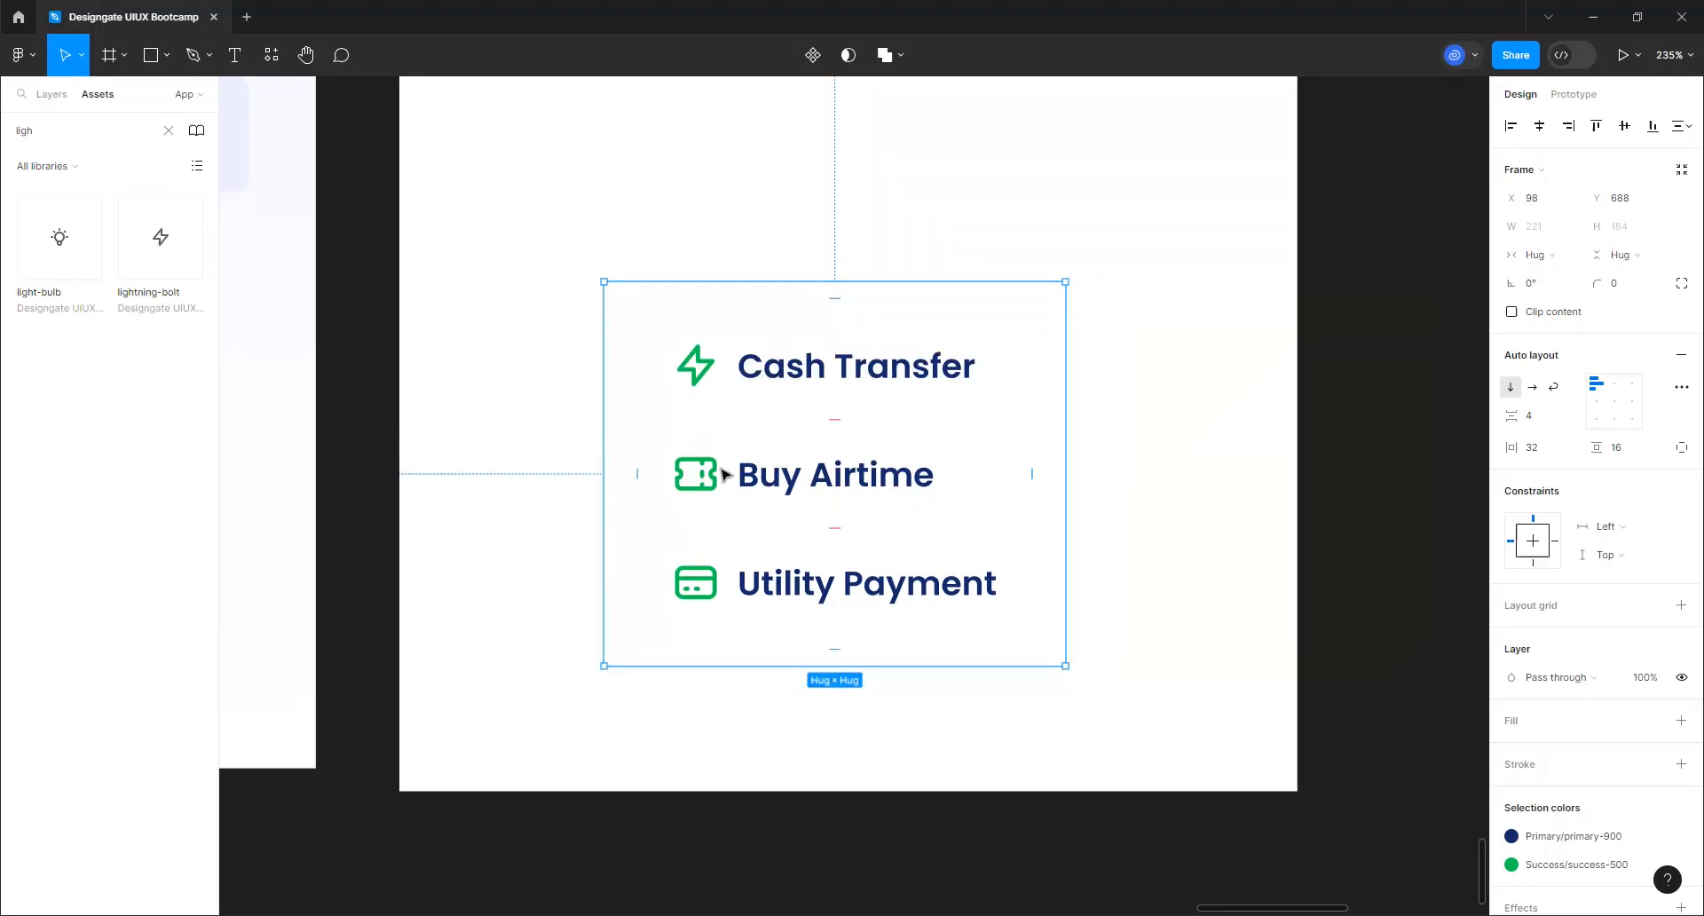
# Move the action list close to the left edge of its screen and apply the White library color as its fill
pyautogui.moveTo(724, 475); pyautogui.dragTo(523, 497)
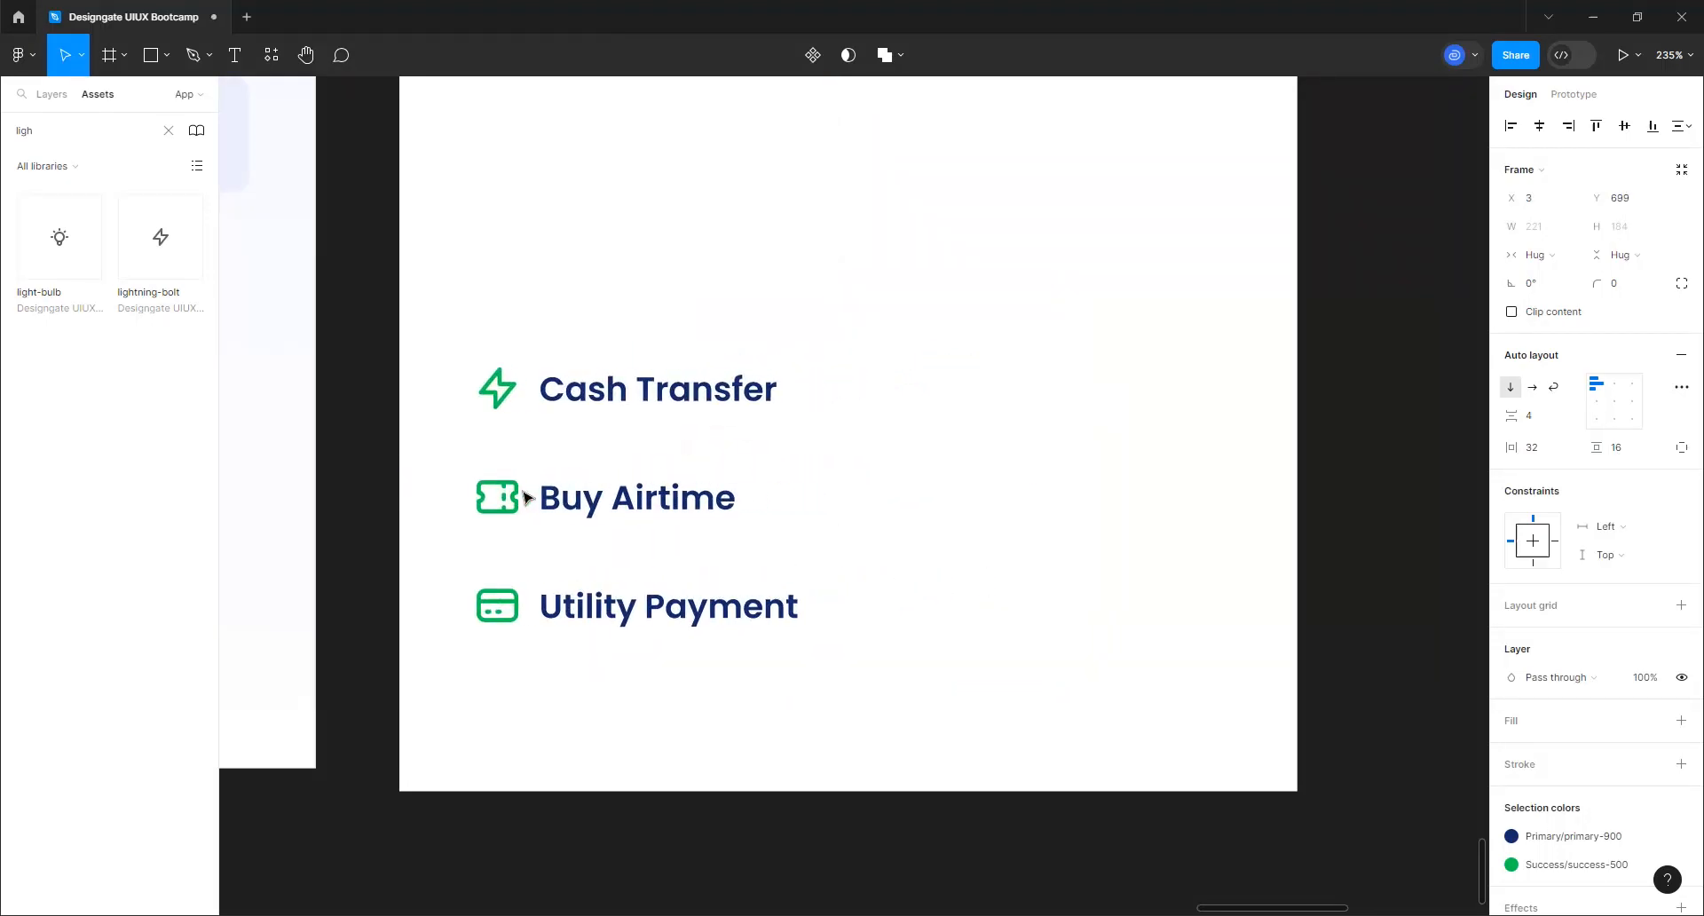
pyautogui.click(1655, 718)
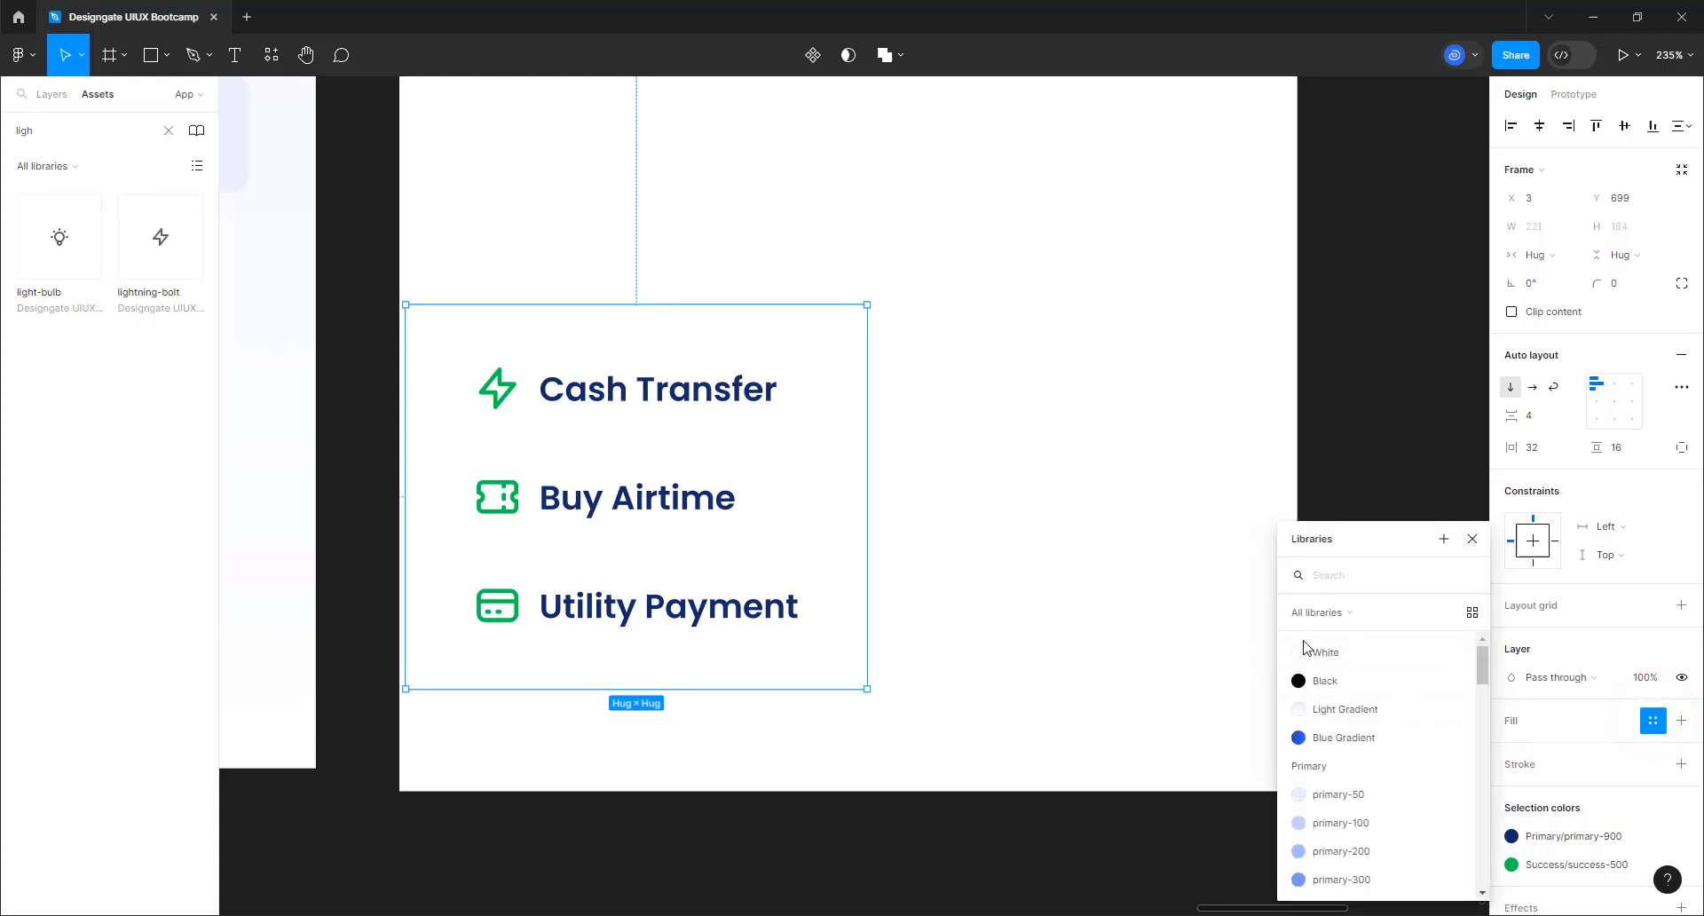
pyautogui.click(1331, 655)
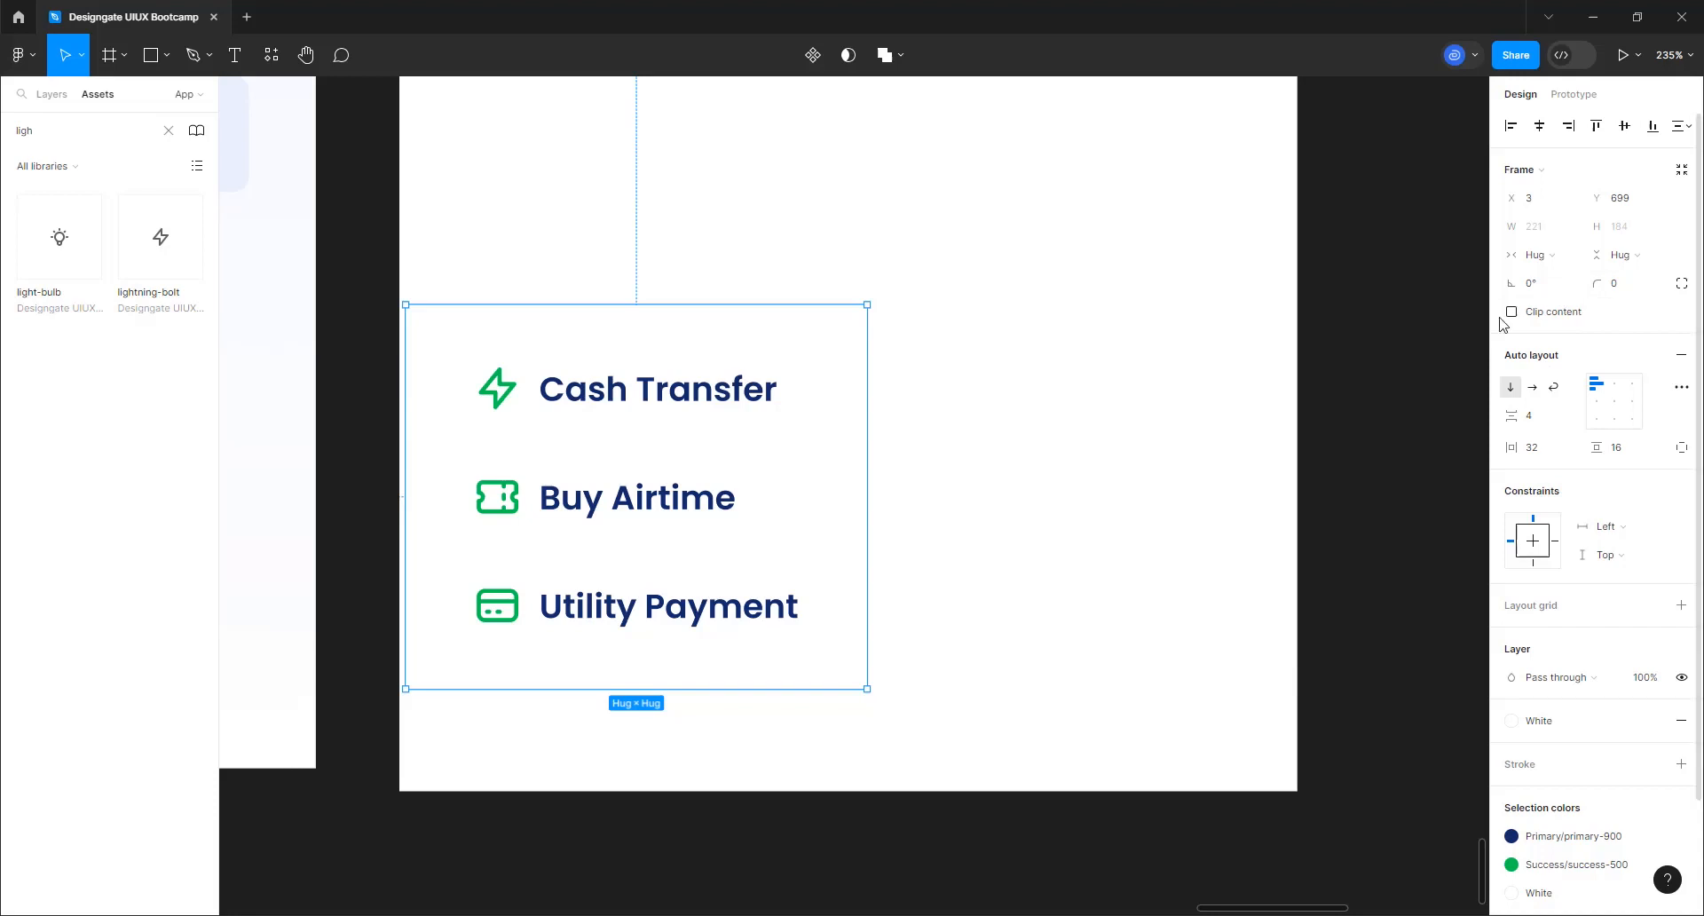
# Enable Clip content on the action list frame and set its top-left and top-right corner radii to 16
pyautogui.click(1513, 313)
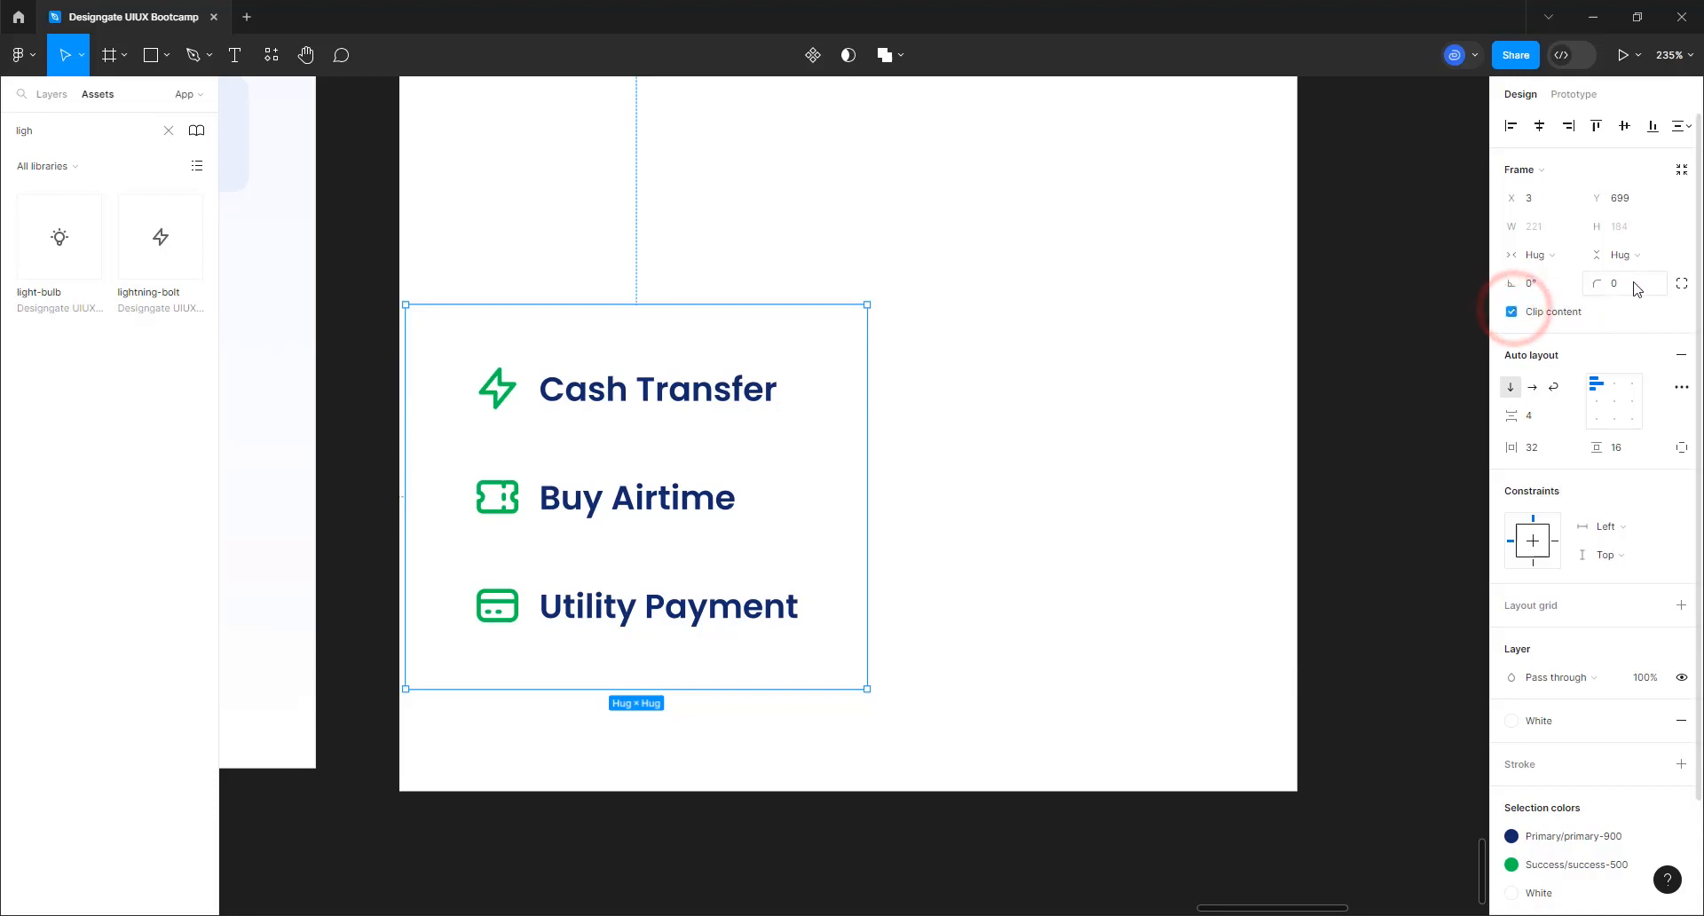
pyautogui.click(1682, 283)
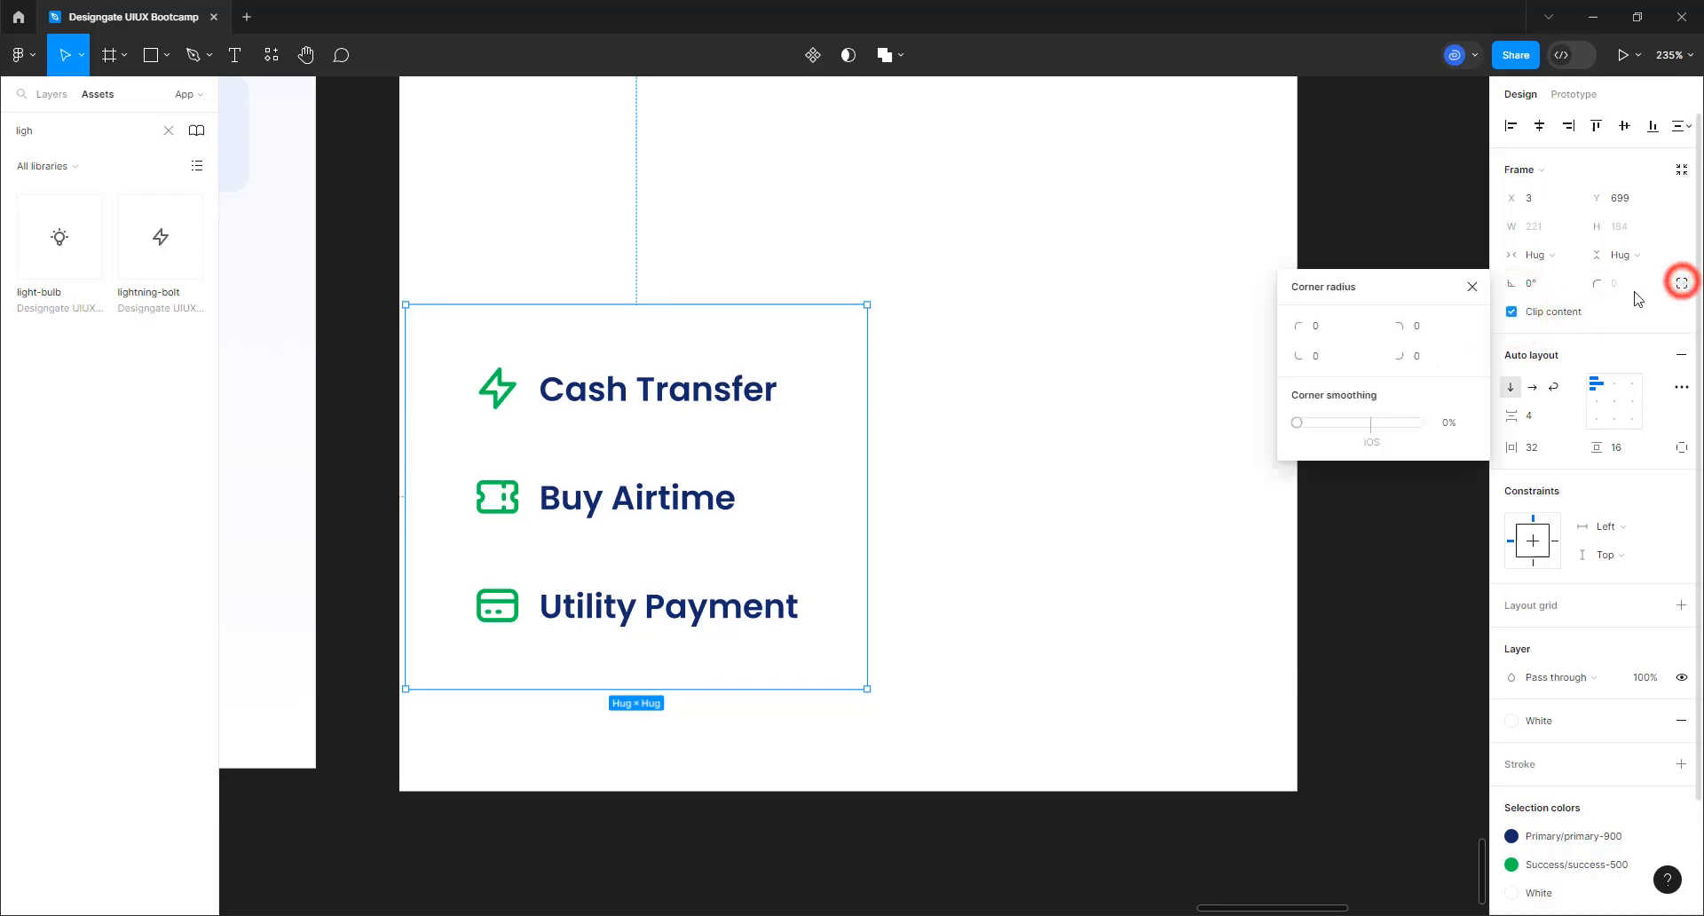
pyautogui.click(1314, 326)
pyautogui.write('1')
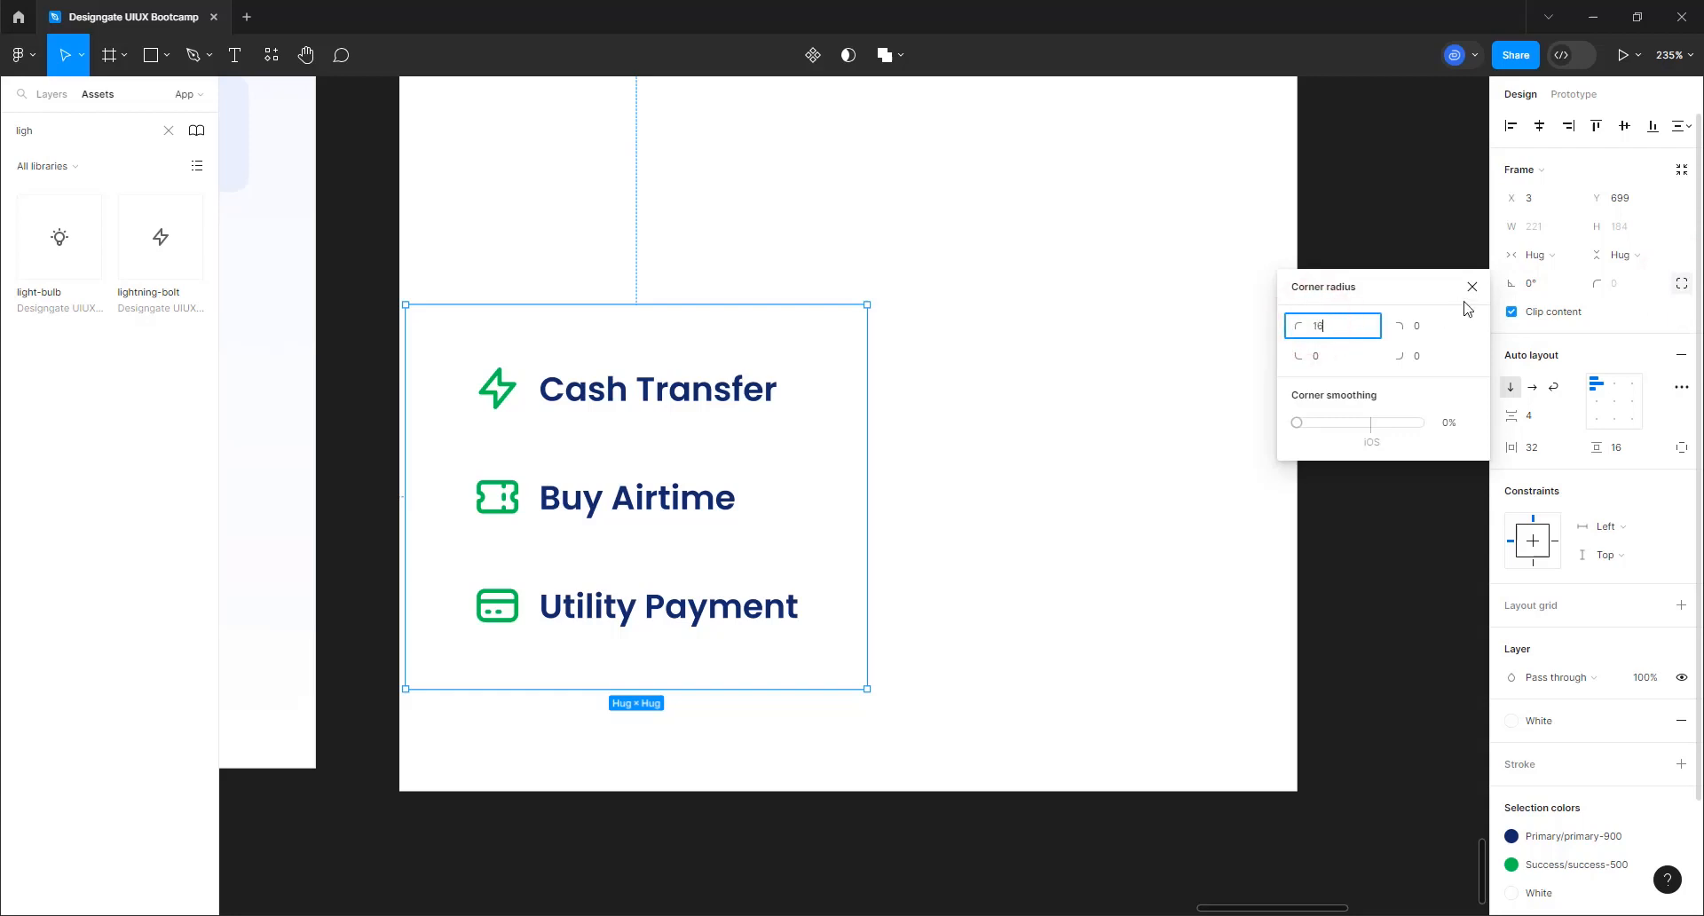
pyautogui.write('6')
pyautogui.click(1427, 341)
pyautogui.write('16')
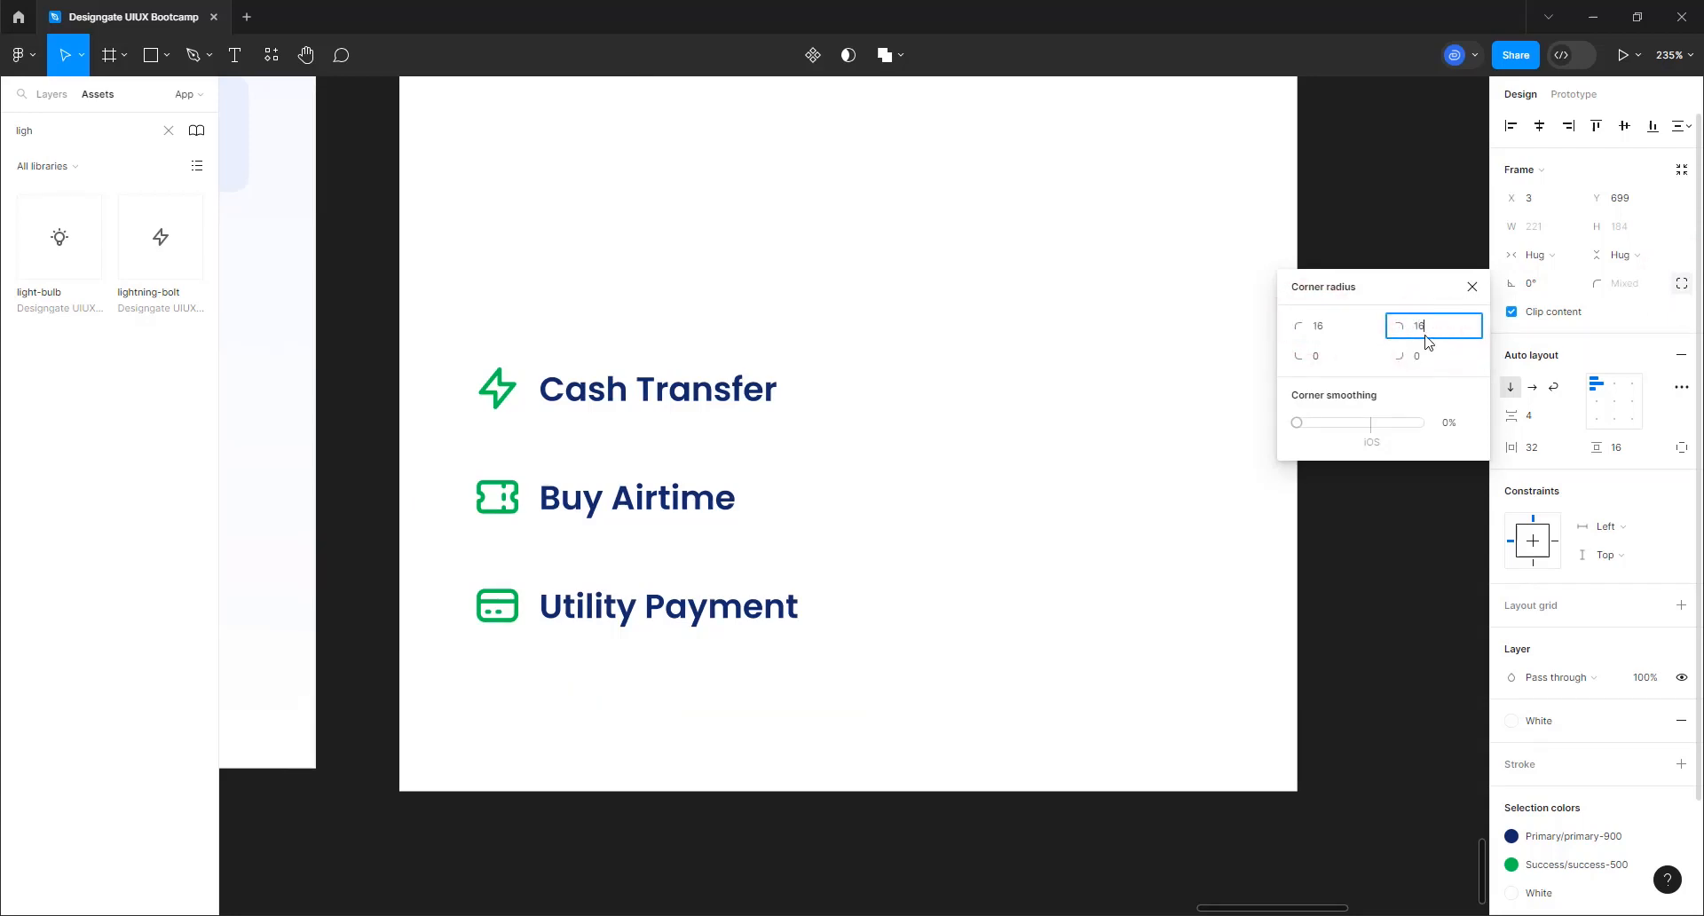
pyautogui.press('Return')
pyautogui.click(1105, 400)
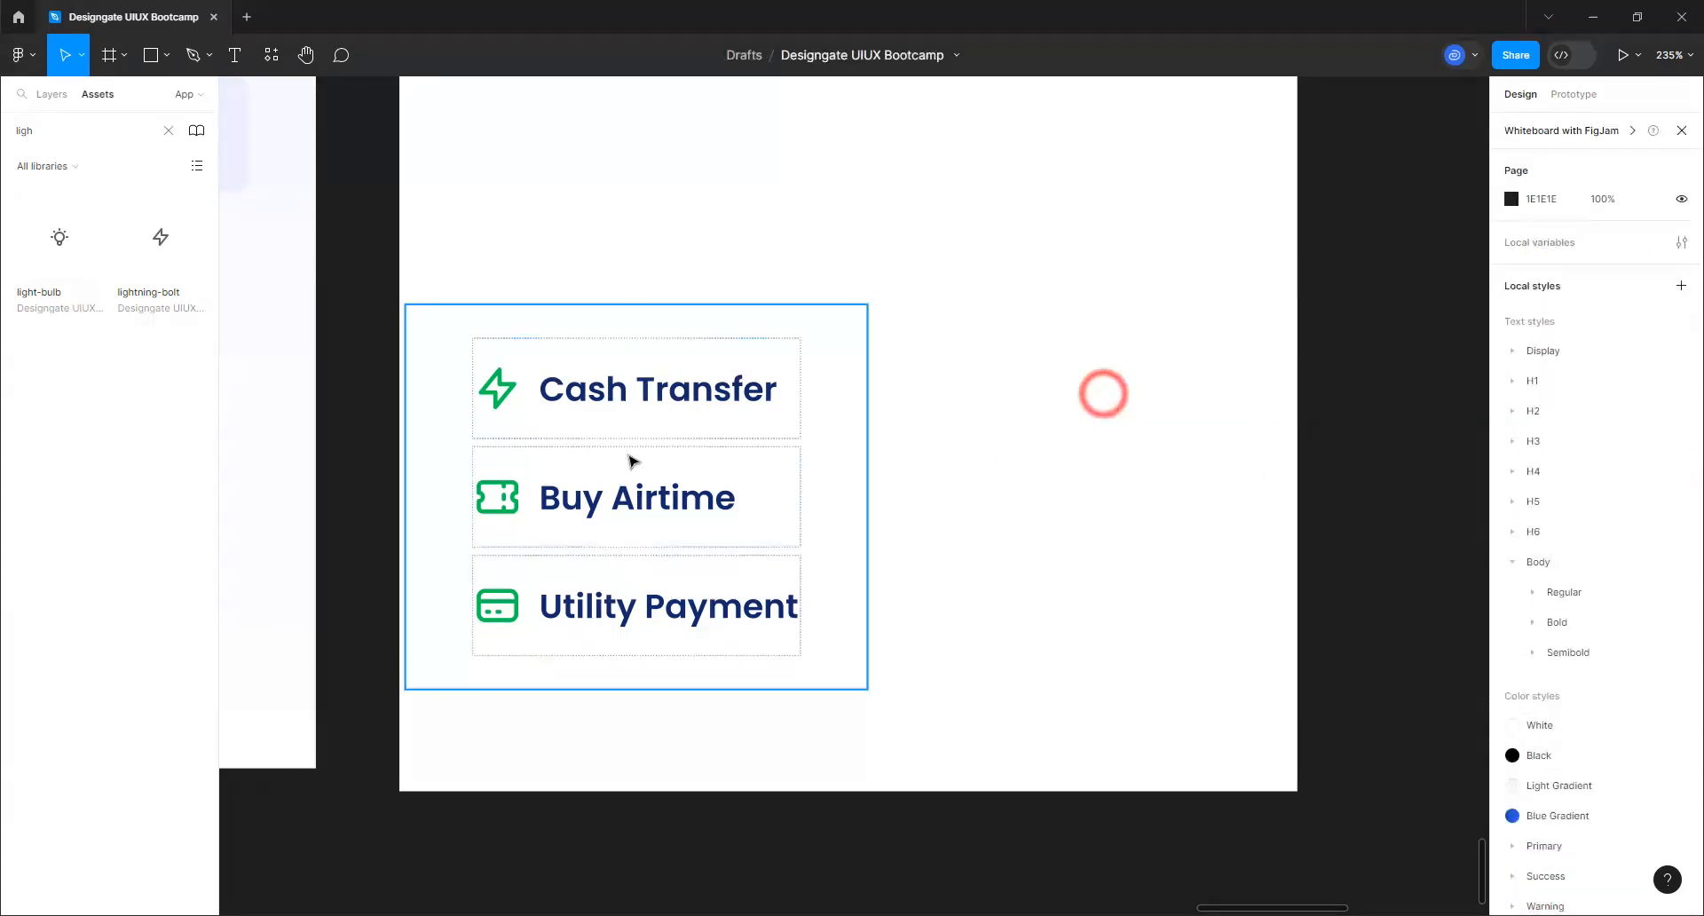
# Move the action list onto the bottom of the NGN 5000.00 Dashboard screen and align it to the screen's left edge
pyautogui.click(627, 453)
pyautogui.scroll(-2, 1207, 457)
pyautogui.scroll(-8, 1207, 458)
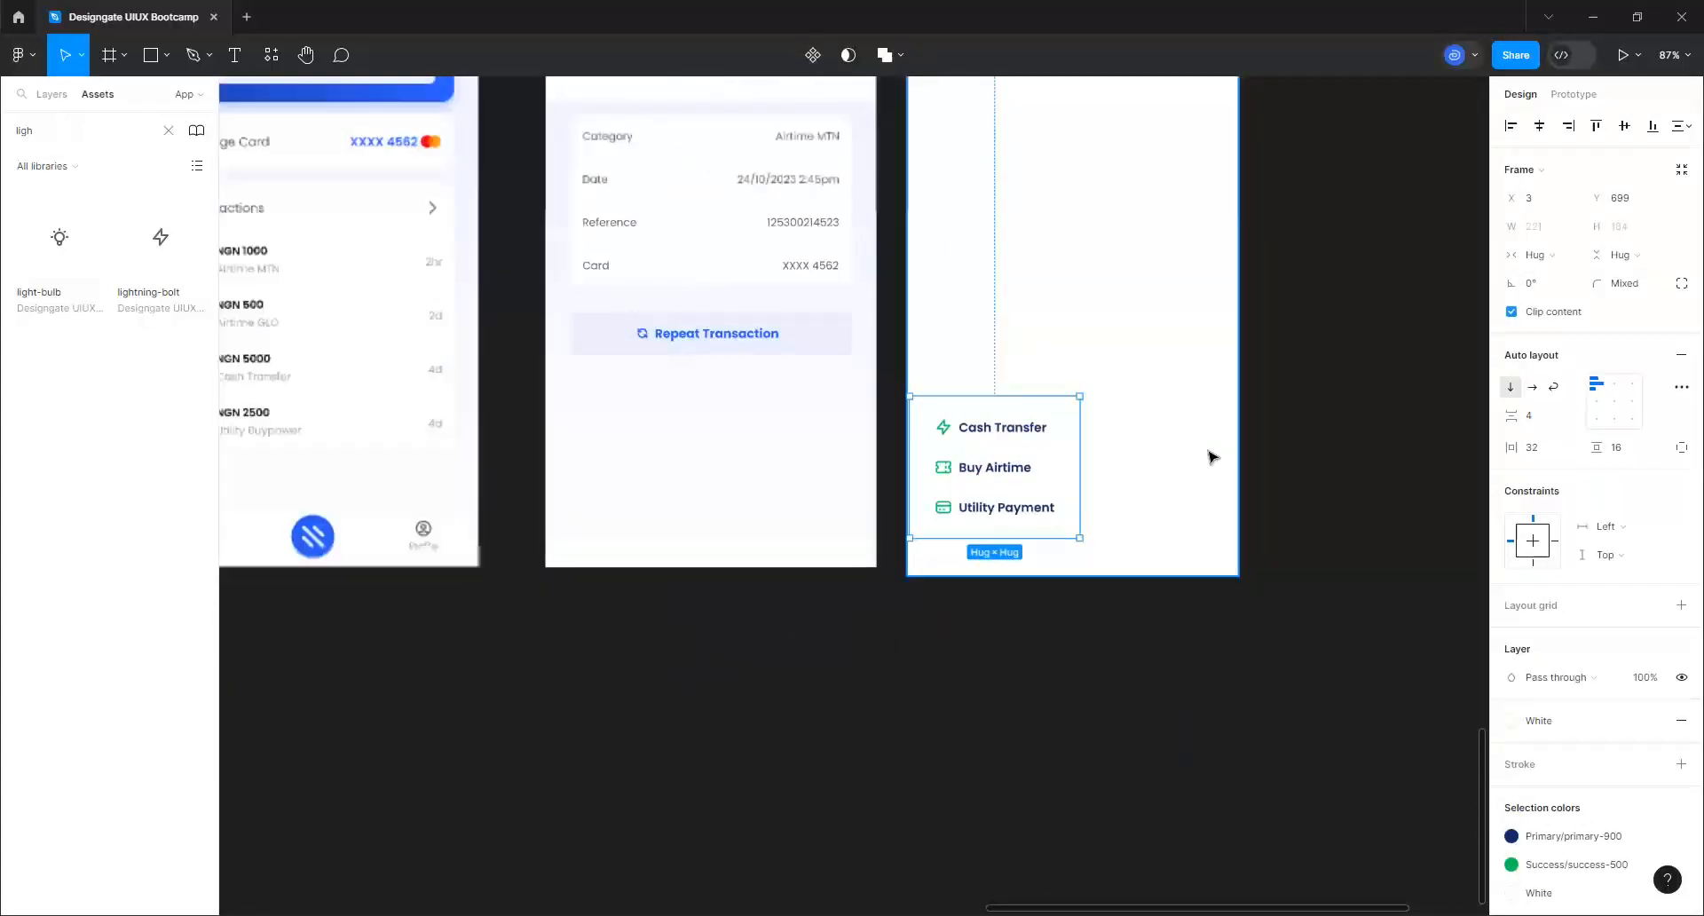
pyautogui.scroll(3, 943, 506)
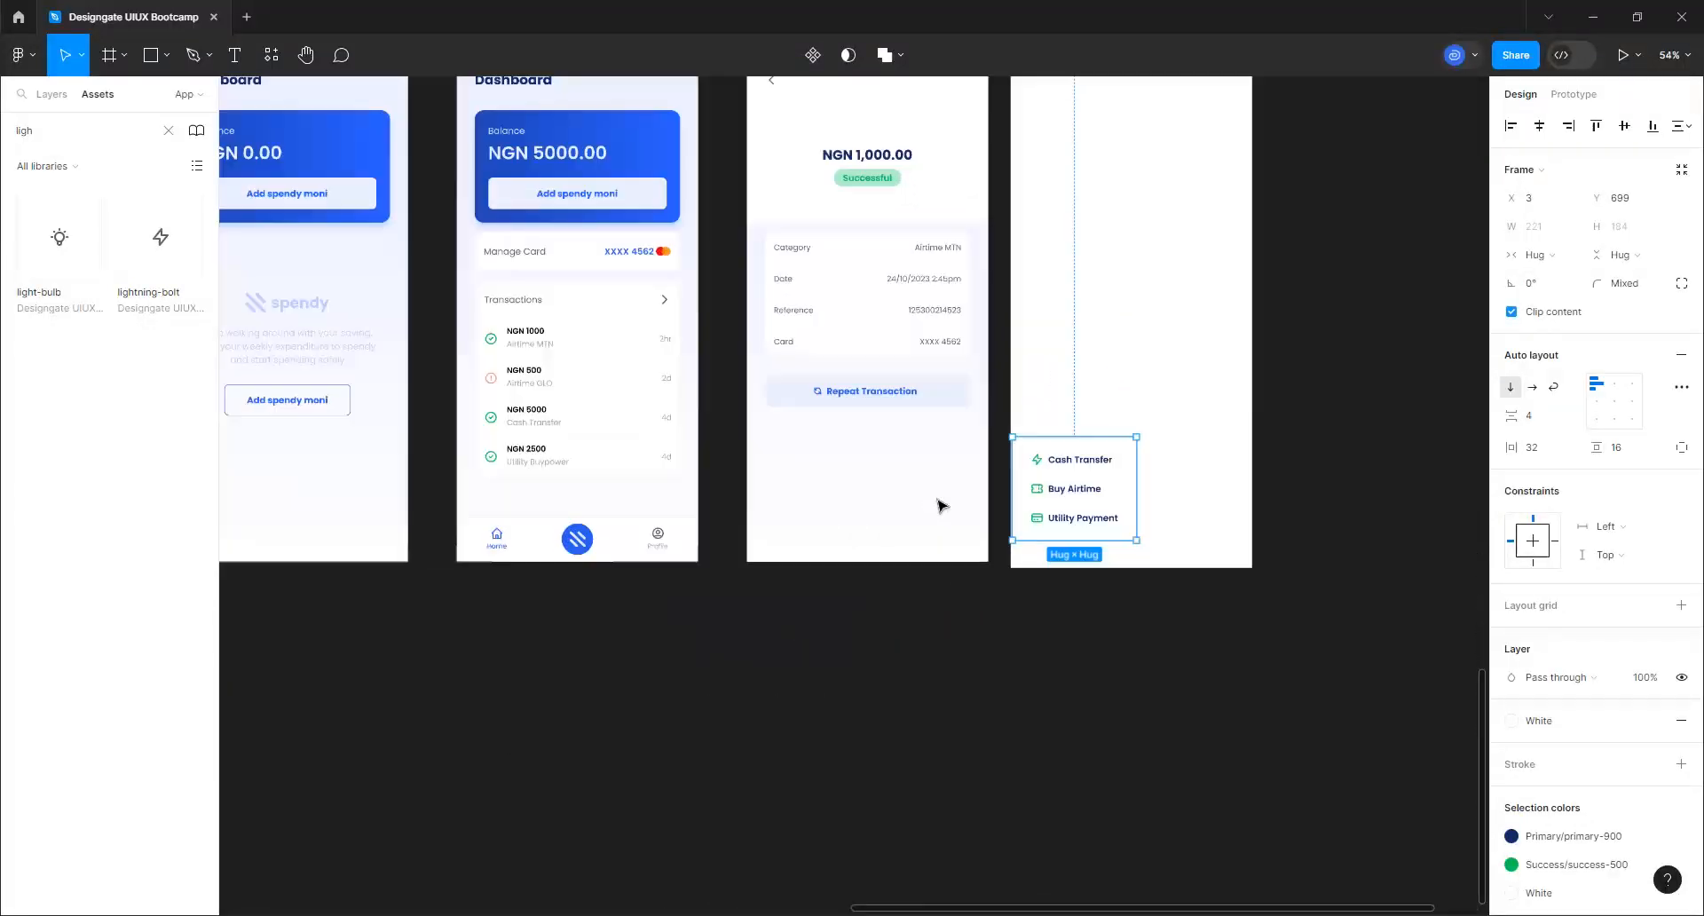
pyautogui.moveTo(1104, 486); pyautogui.dragTo(624, 471)
pyautogui.scroll(5, 532, 501)
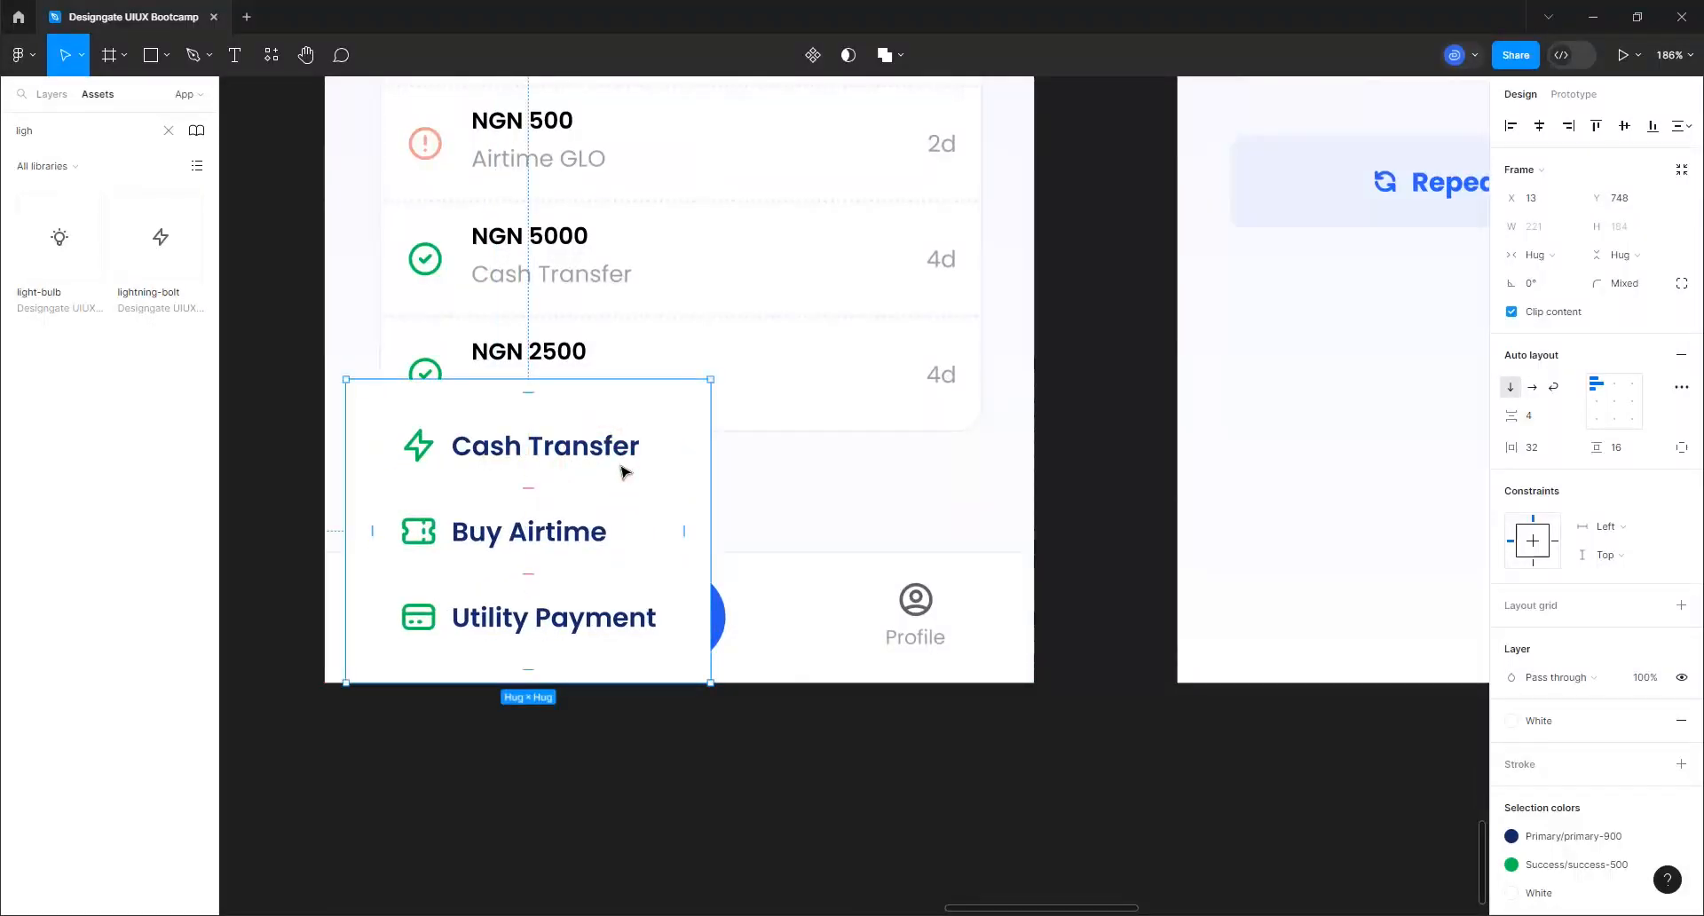
pyautogui.click(1511, 125)
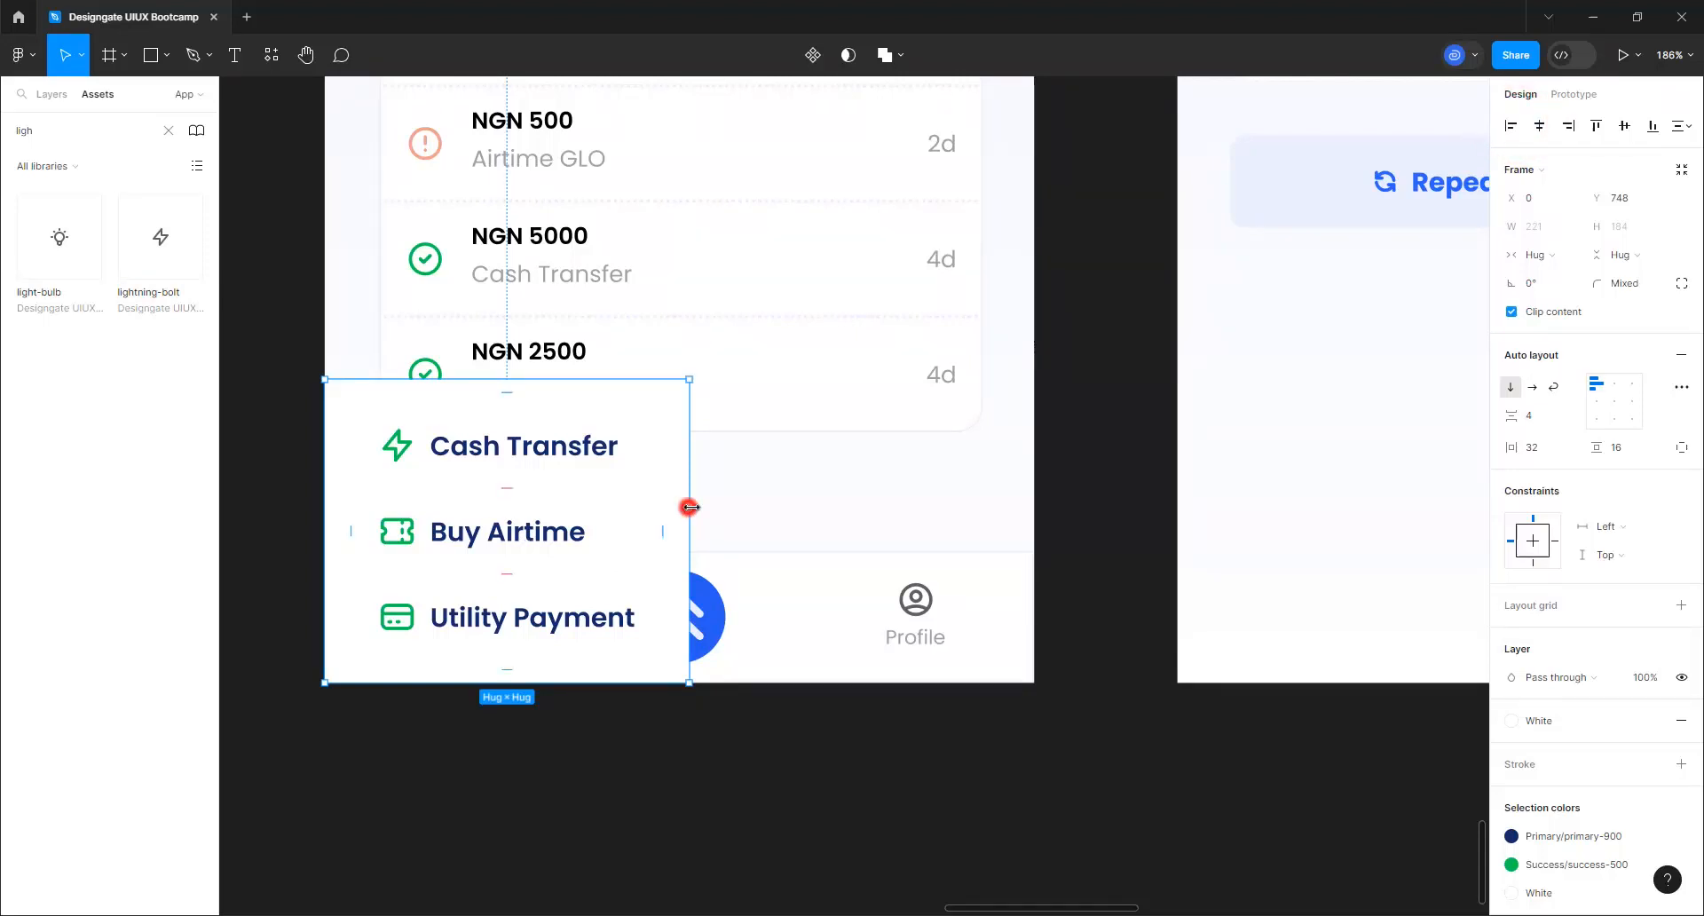
# Stretch the action list to the full 430 width of the Dashboard screen and align it to the screen's bottom
pyautogui.moveTo(690, 507); pyautogui.dragTo(1033, 498)
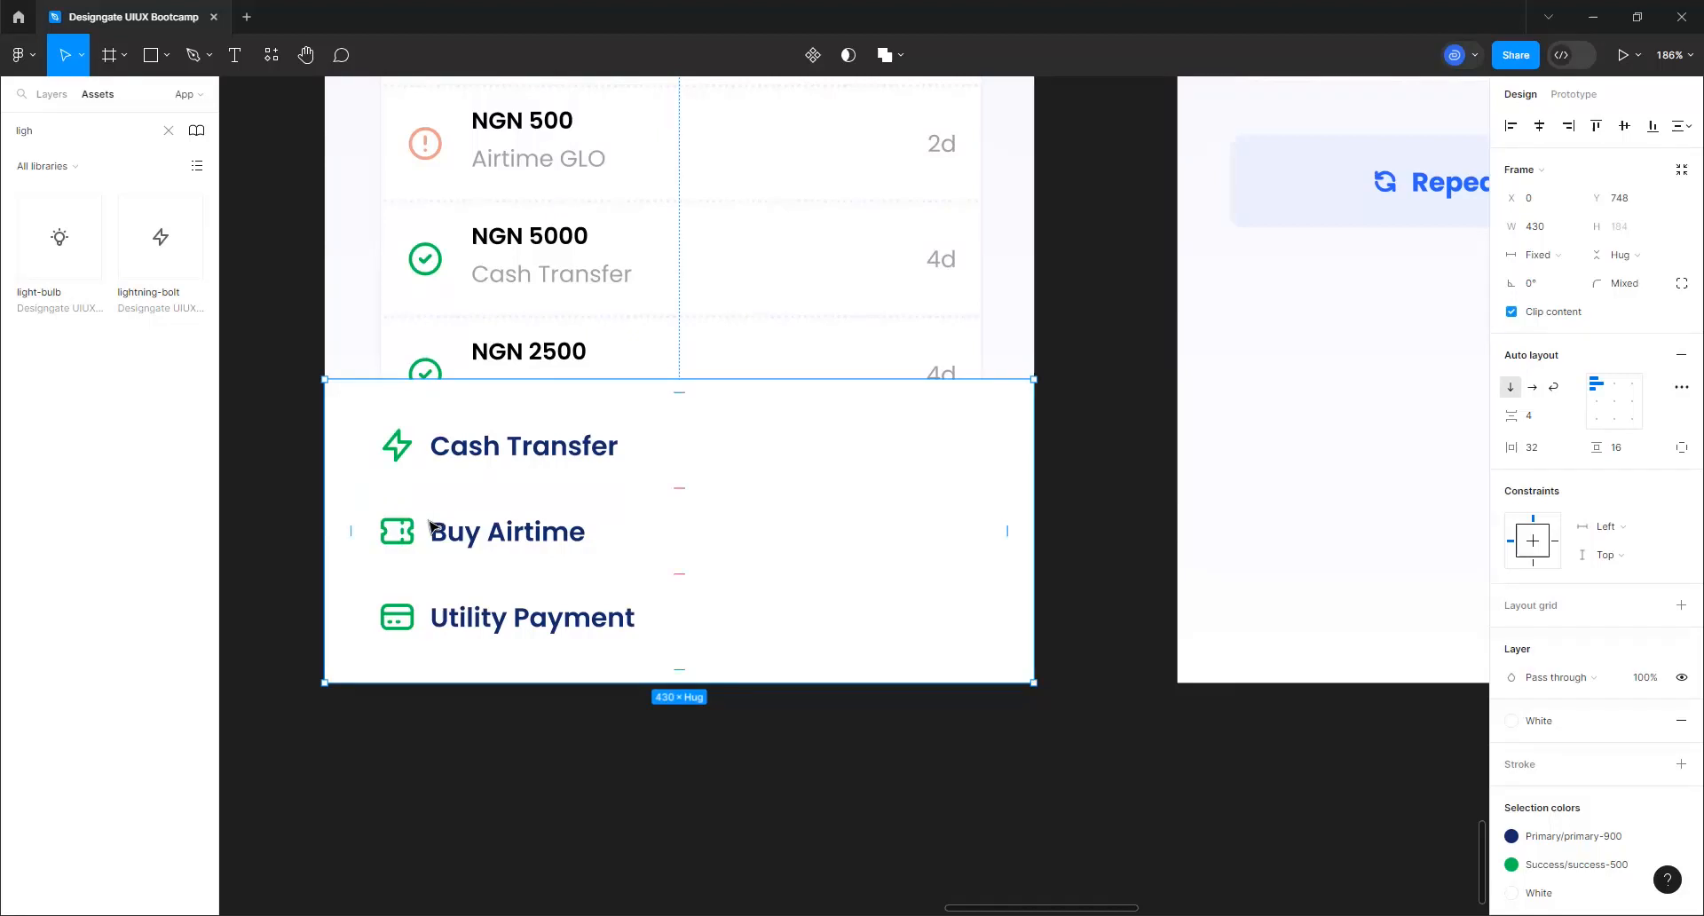
pyautogui.click(1086, 435)
pyautogui.click(997, 430)
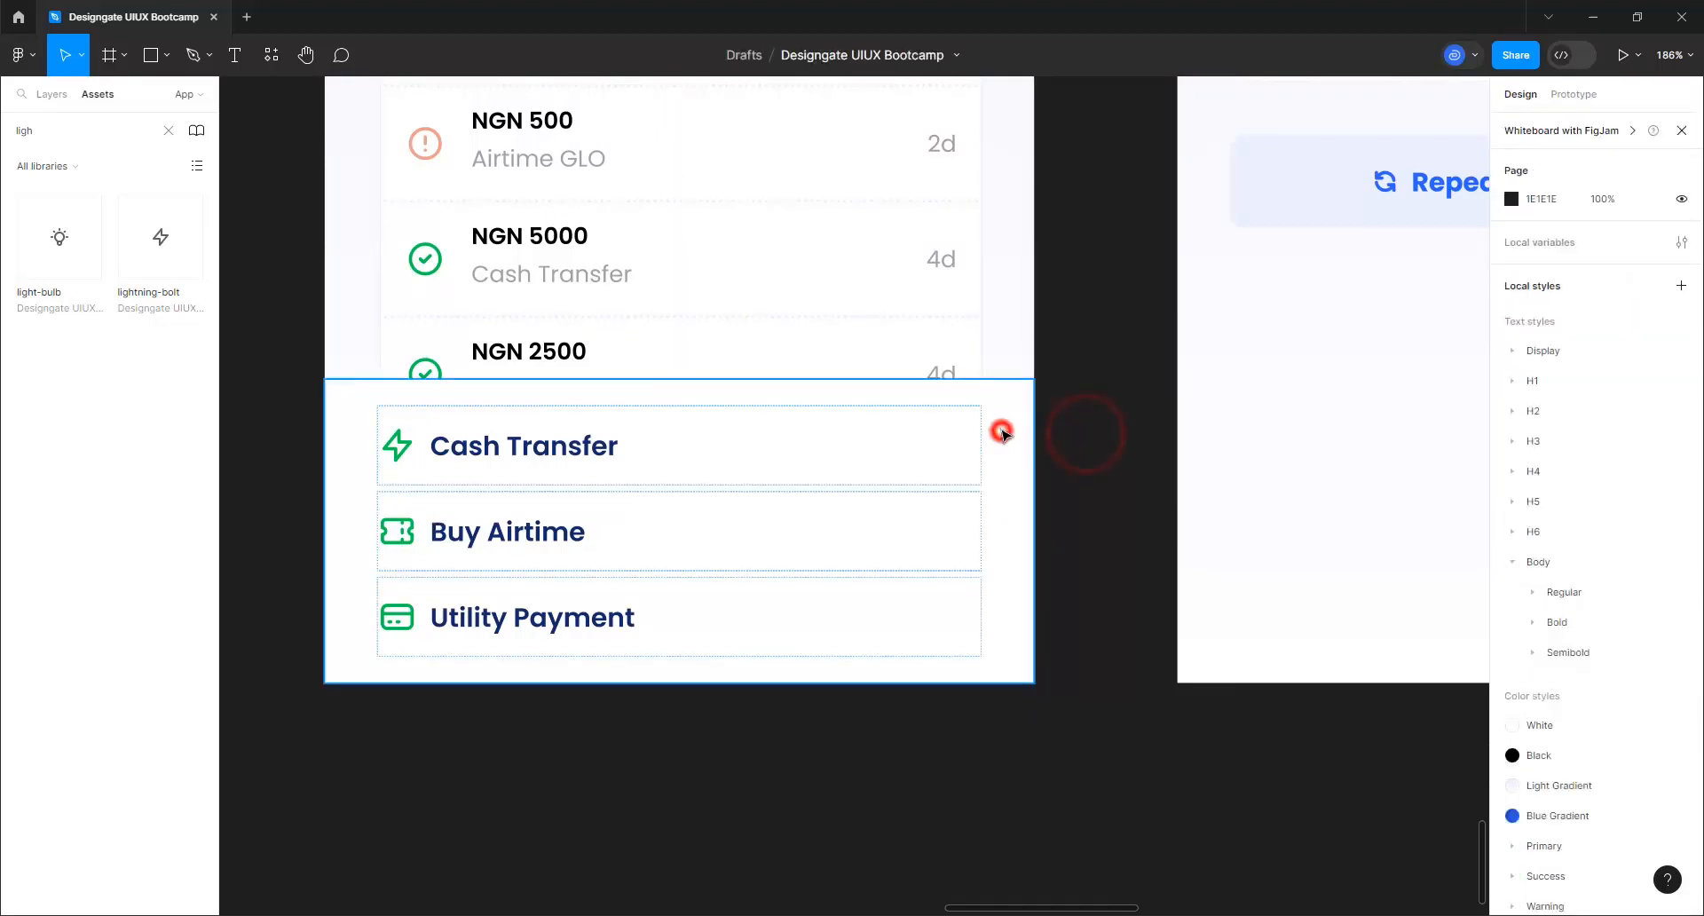
pyautogui.click(1655, 126)
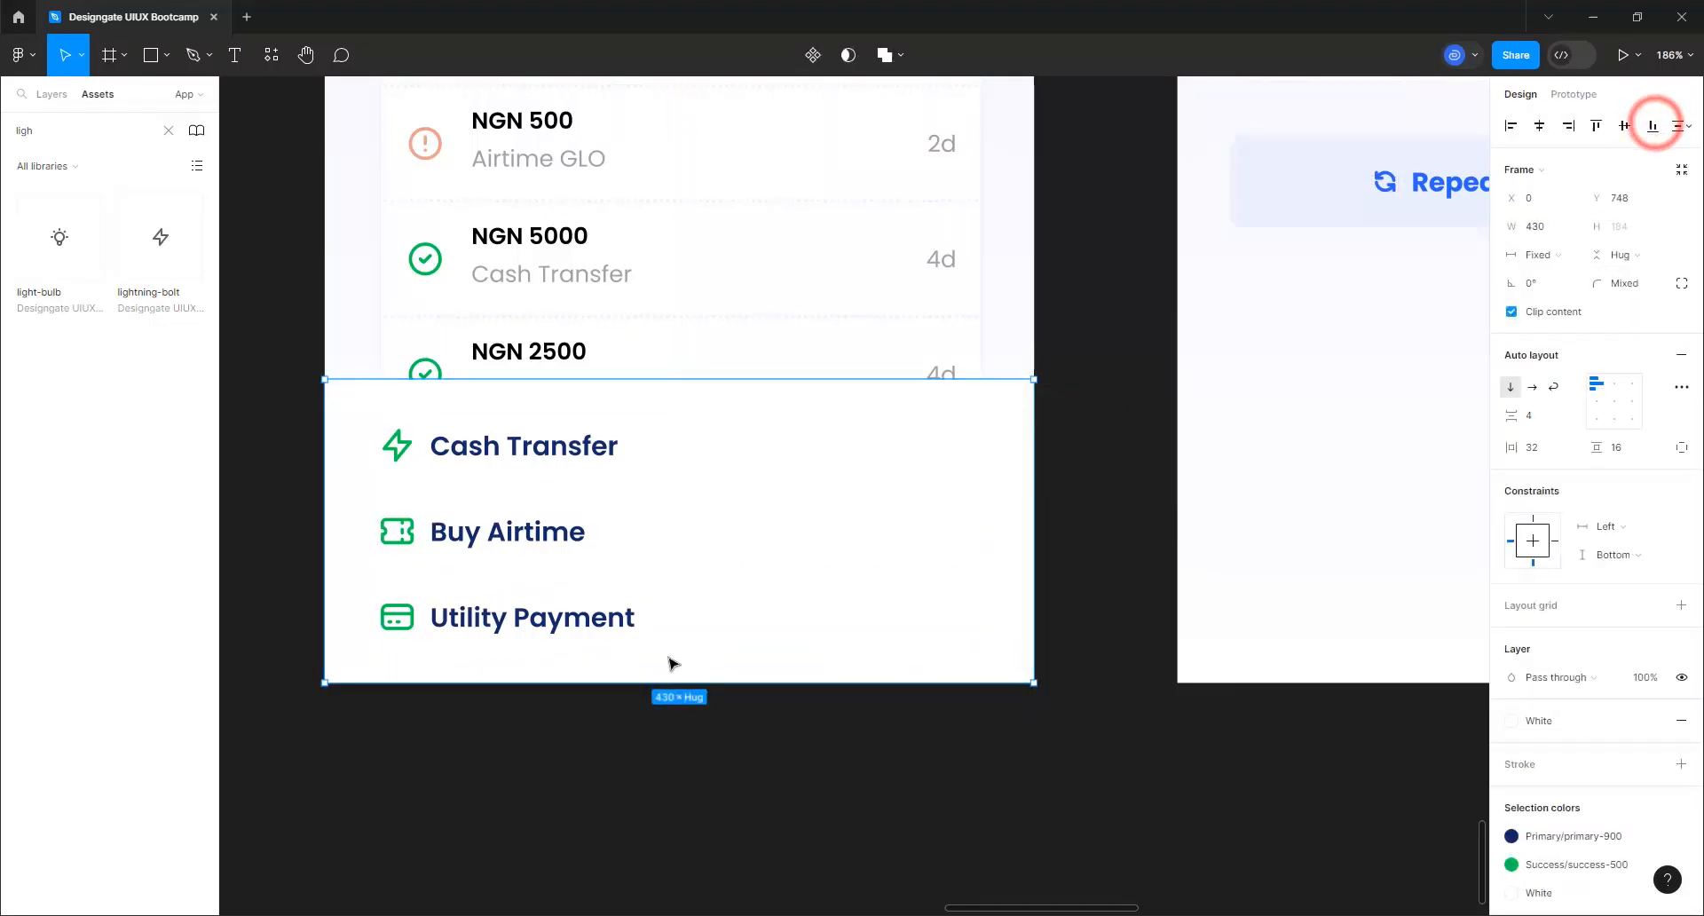
# Add a drop shadow effect to the action list frame on the Dashboard screen
pyautogui.click(726, 552)
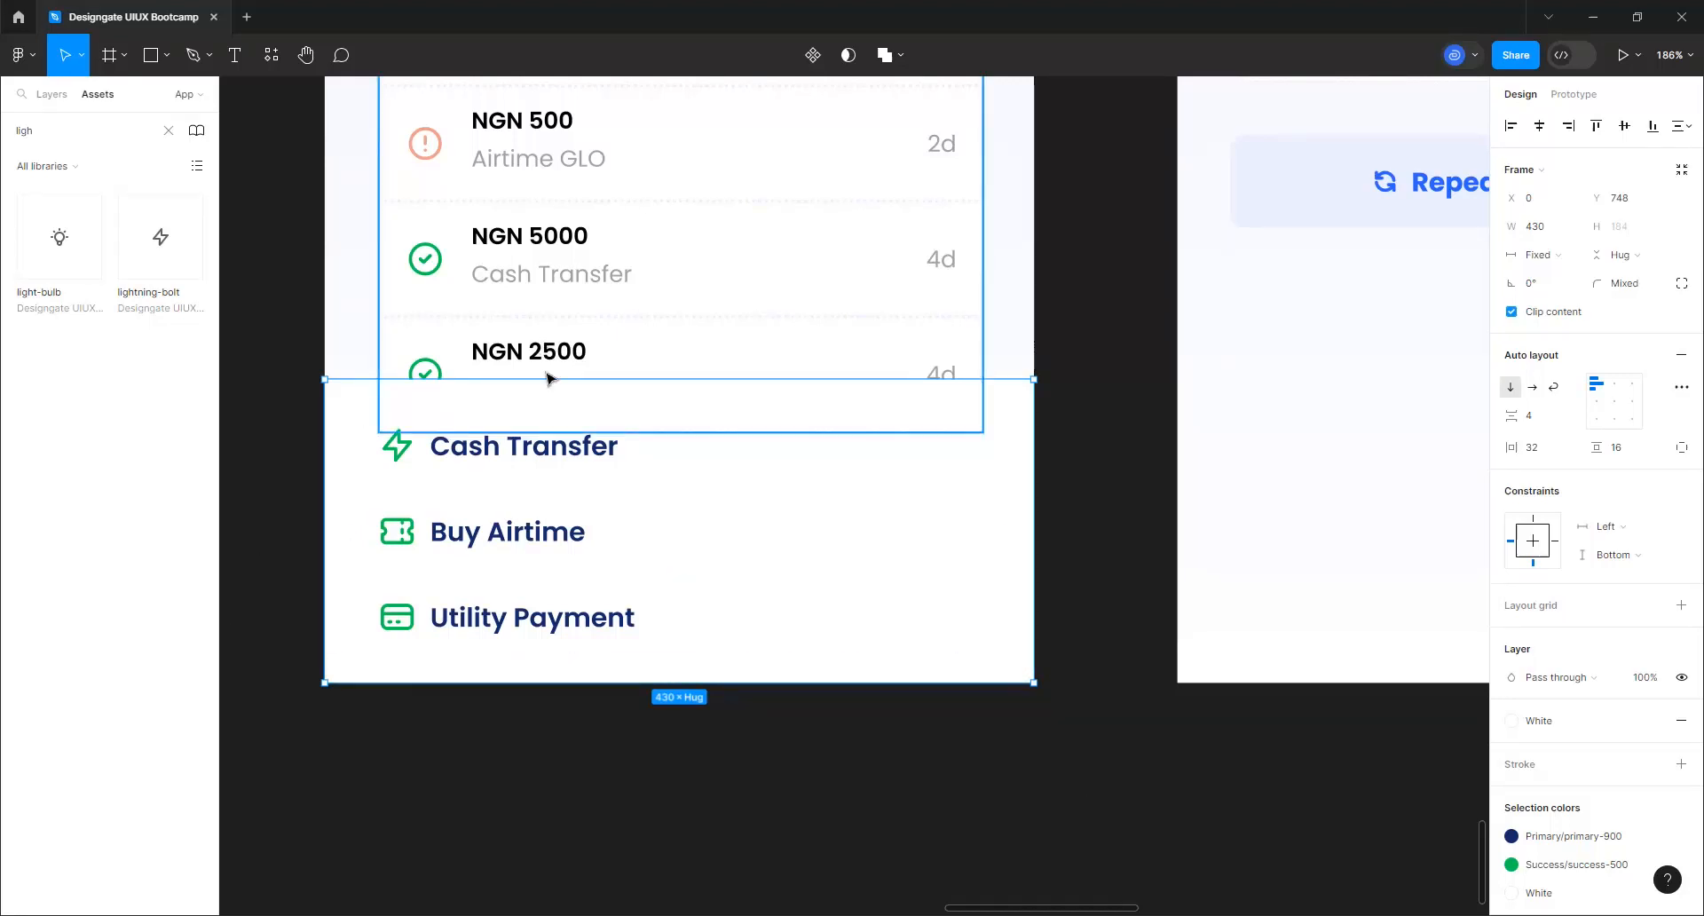
pyautogui.scroll(-2, 1562, 590)
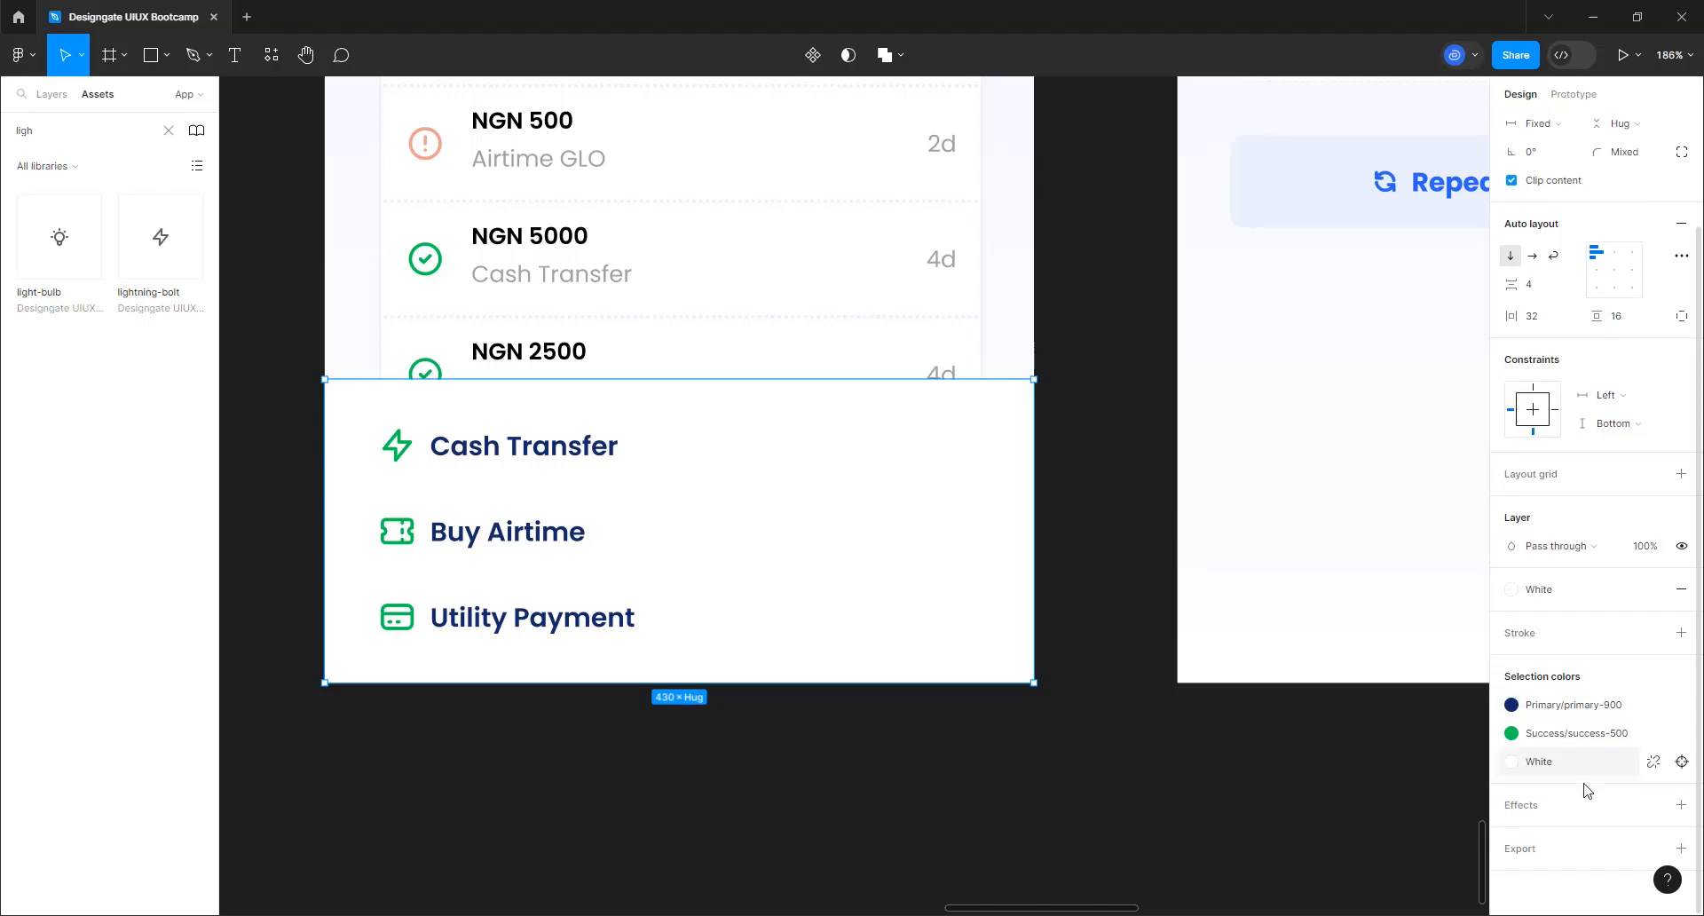
pyautogui.click(1680, 804)
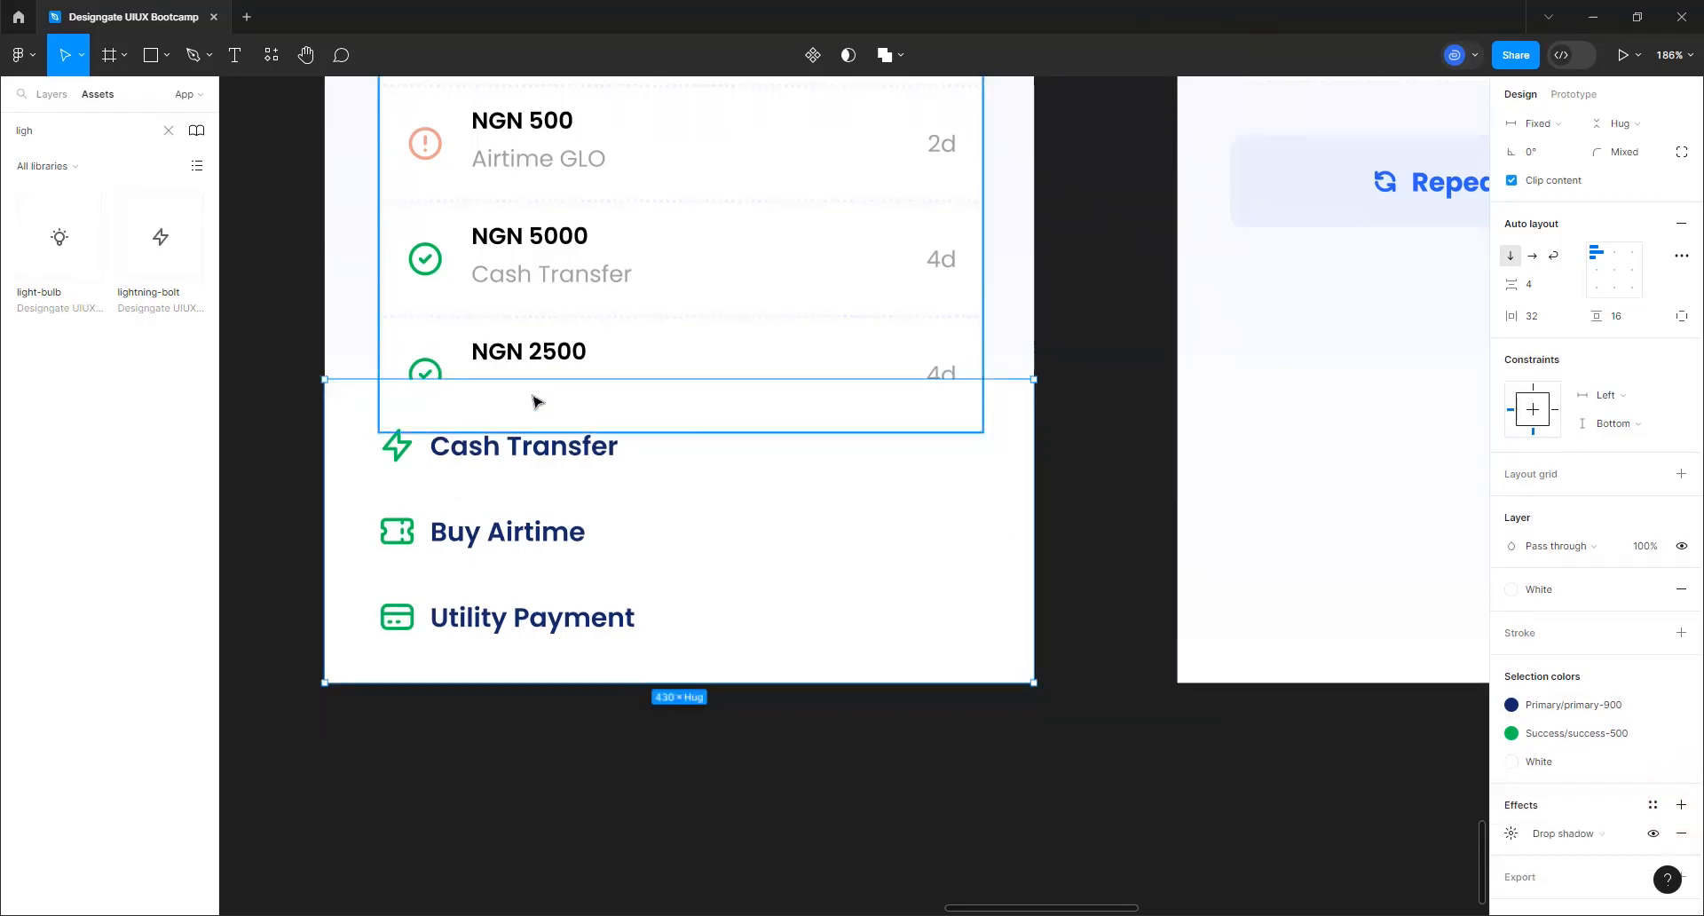
pyautogui.scroll(3, 568, 357)
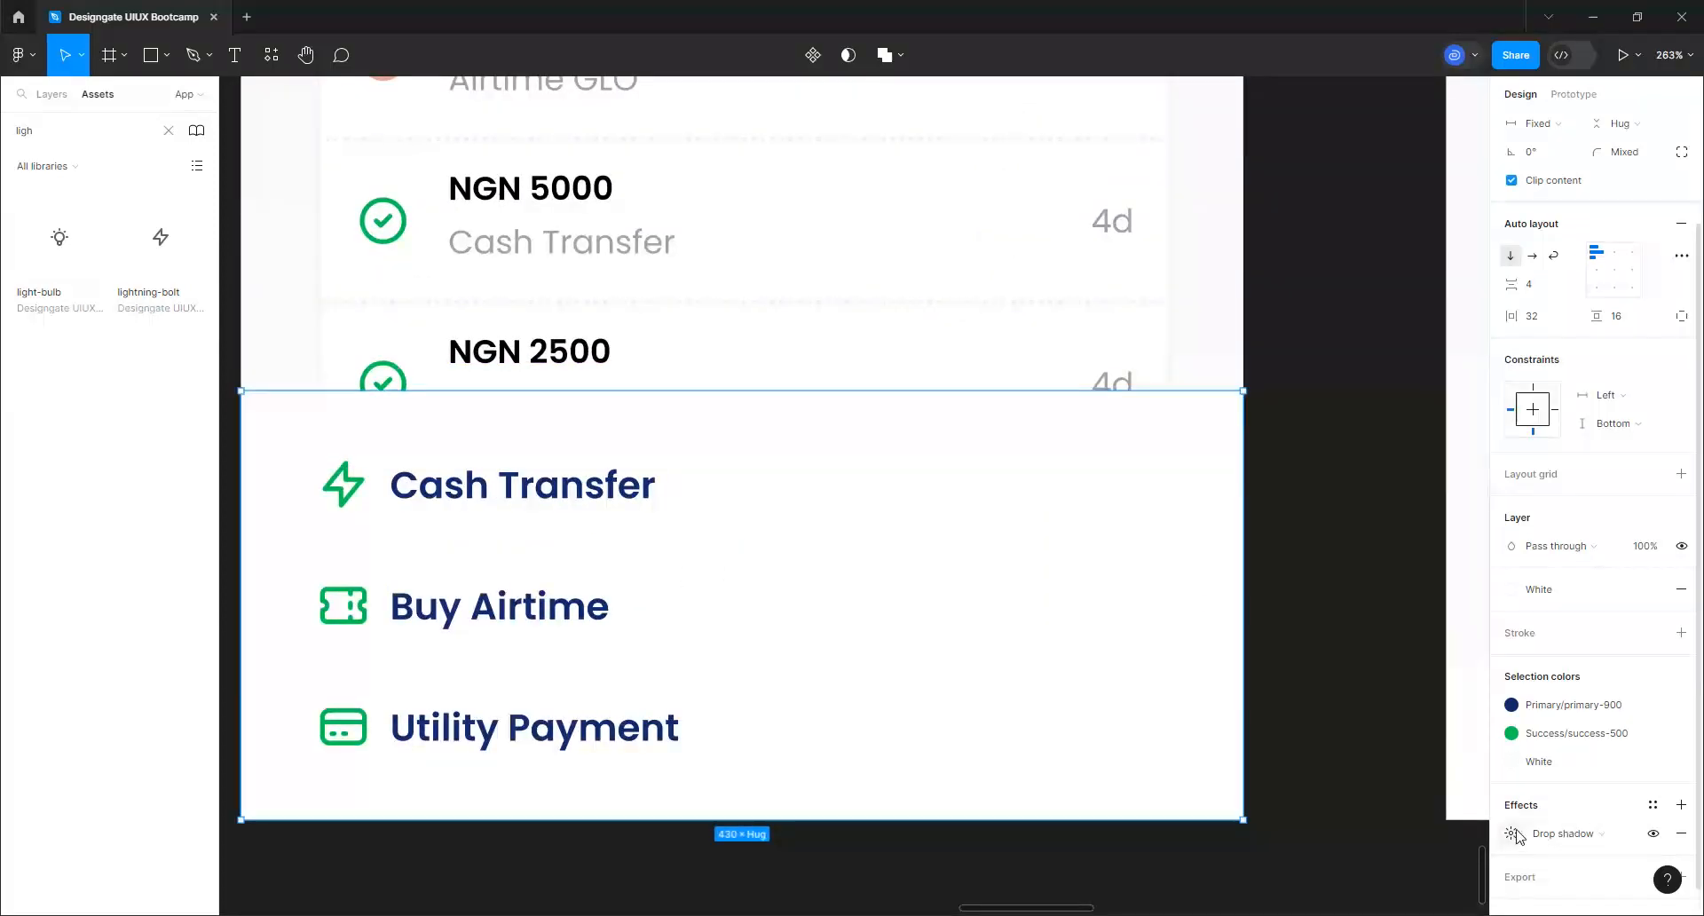
pyautogui.scroll(-10, 717, 704)
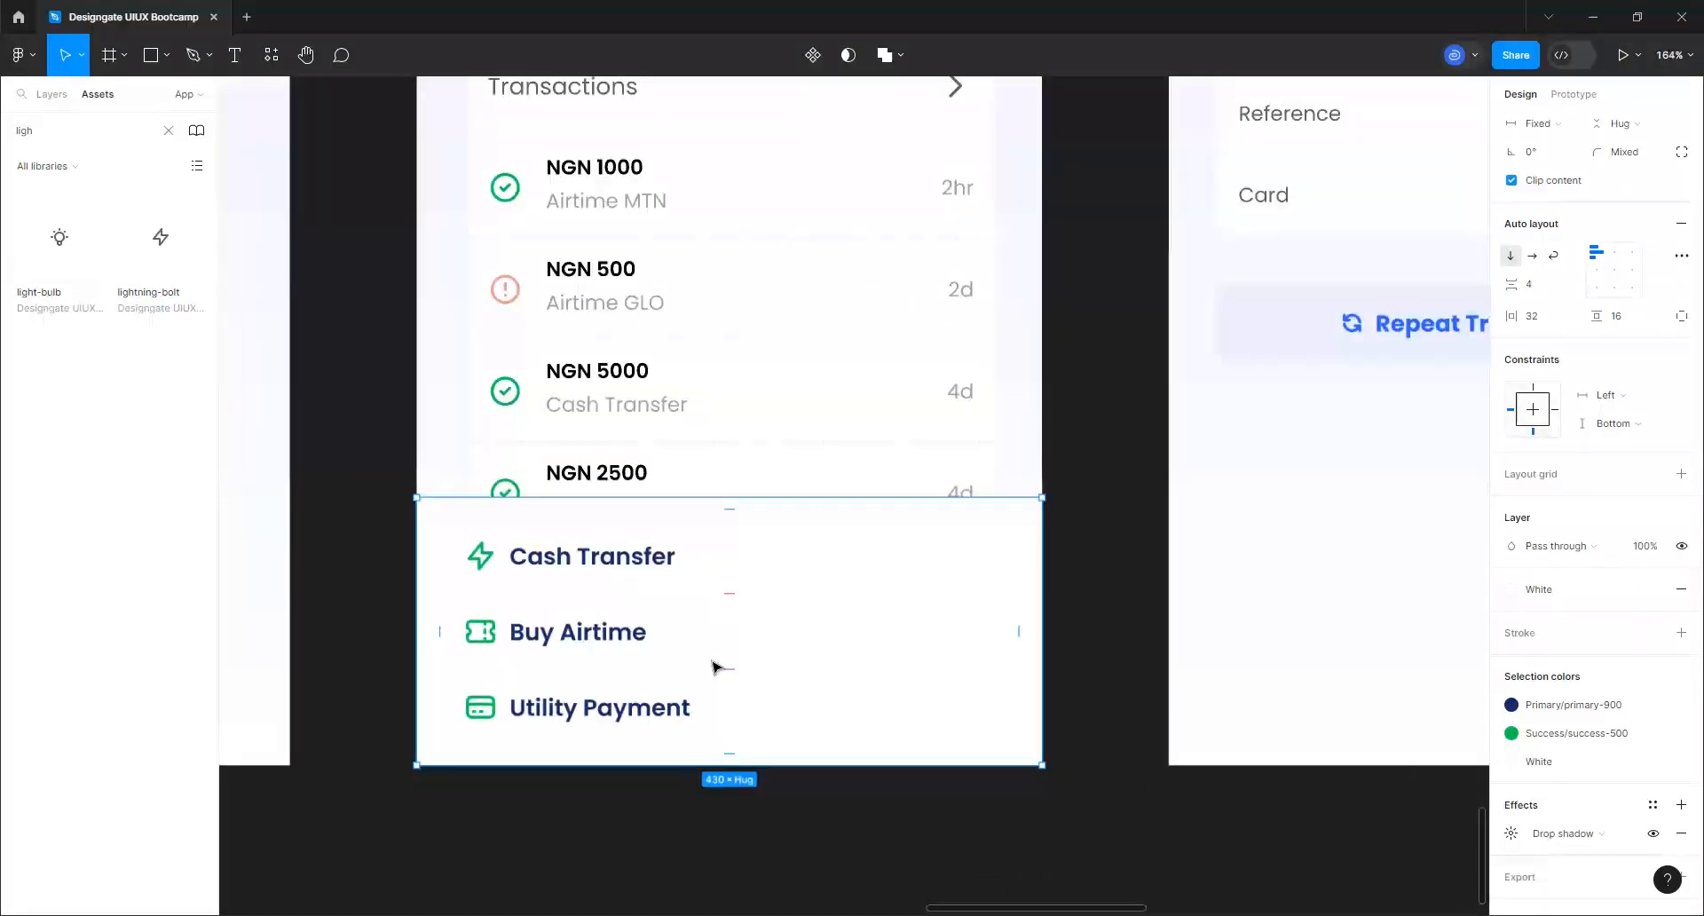
# Set the action list's drop shadow to a Y offset of 0 and a blur of 32
pyautogui.scroll(5, 715, 666)
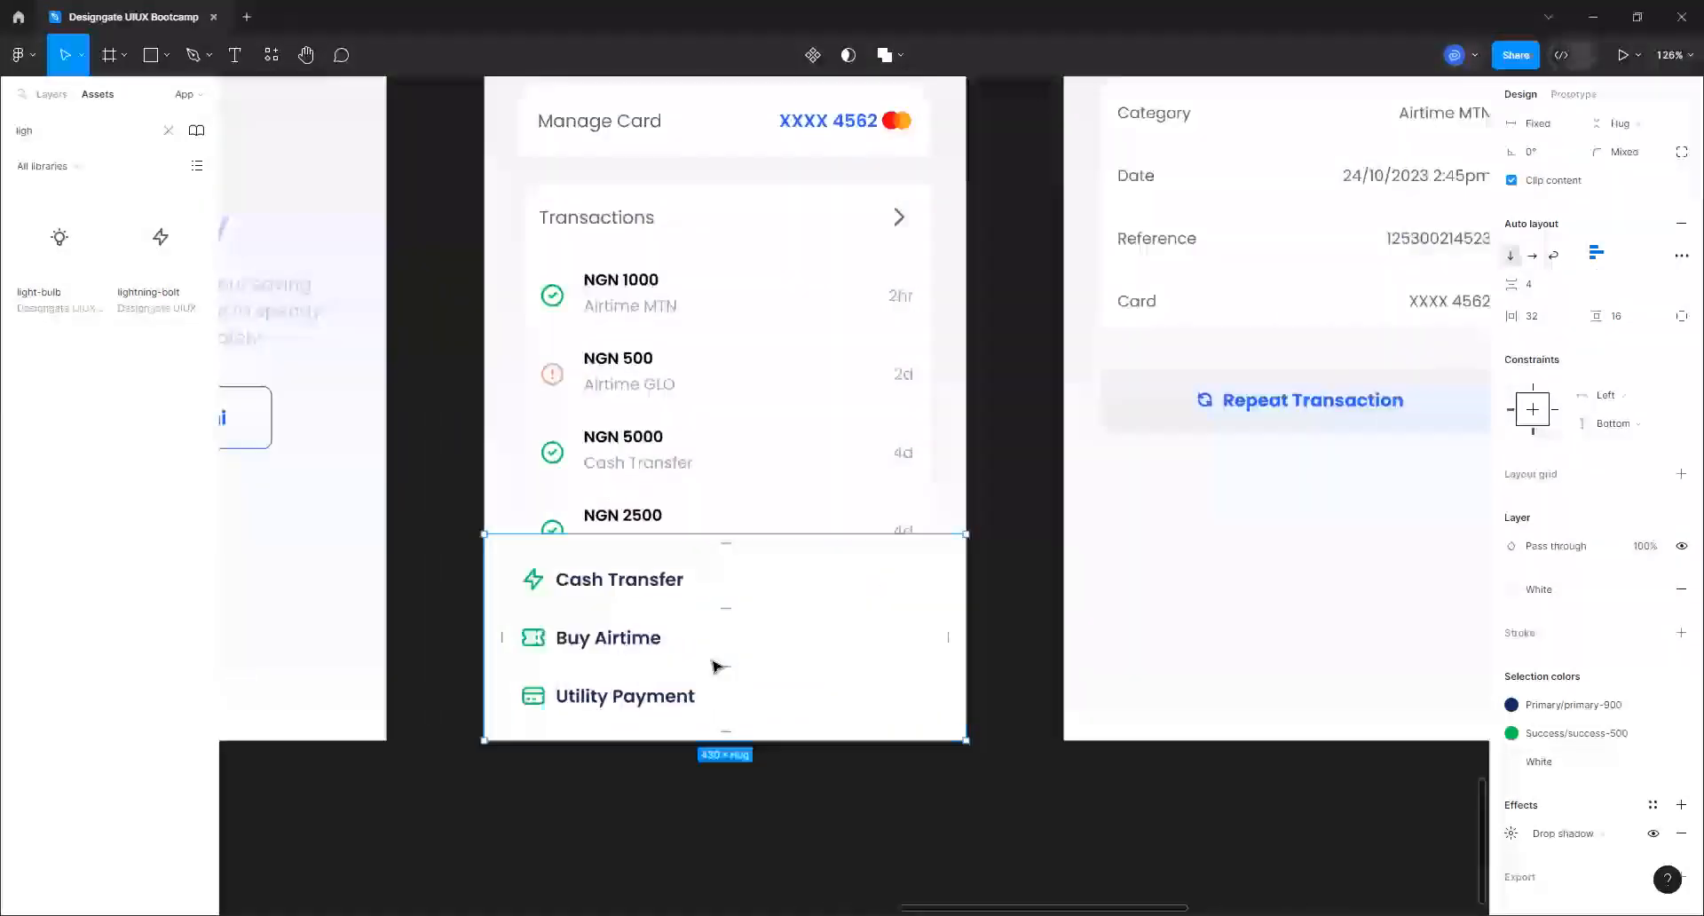
pyautogui.click(1511, 833)
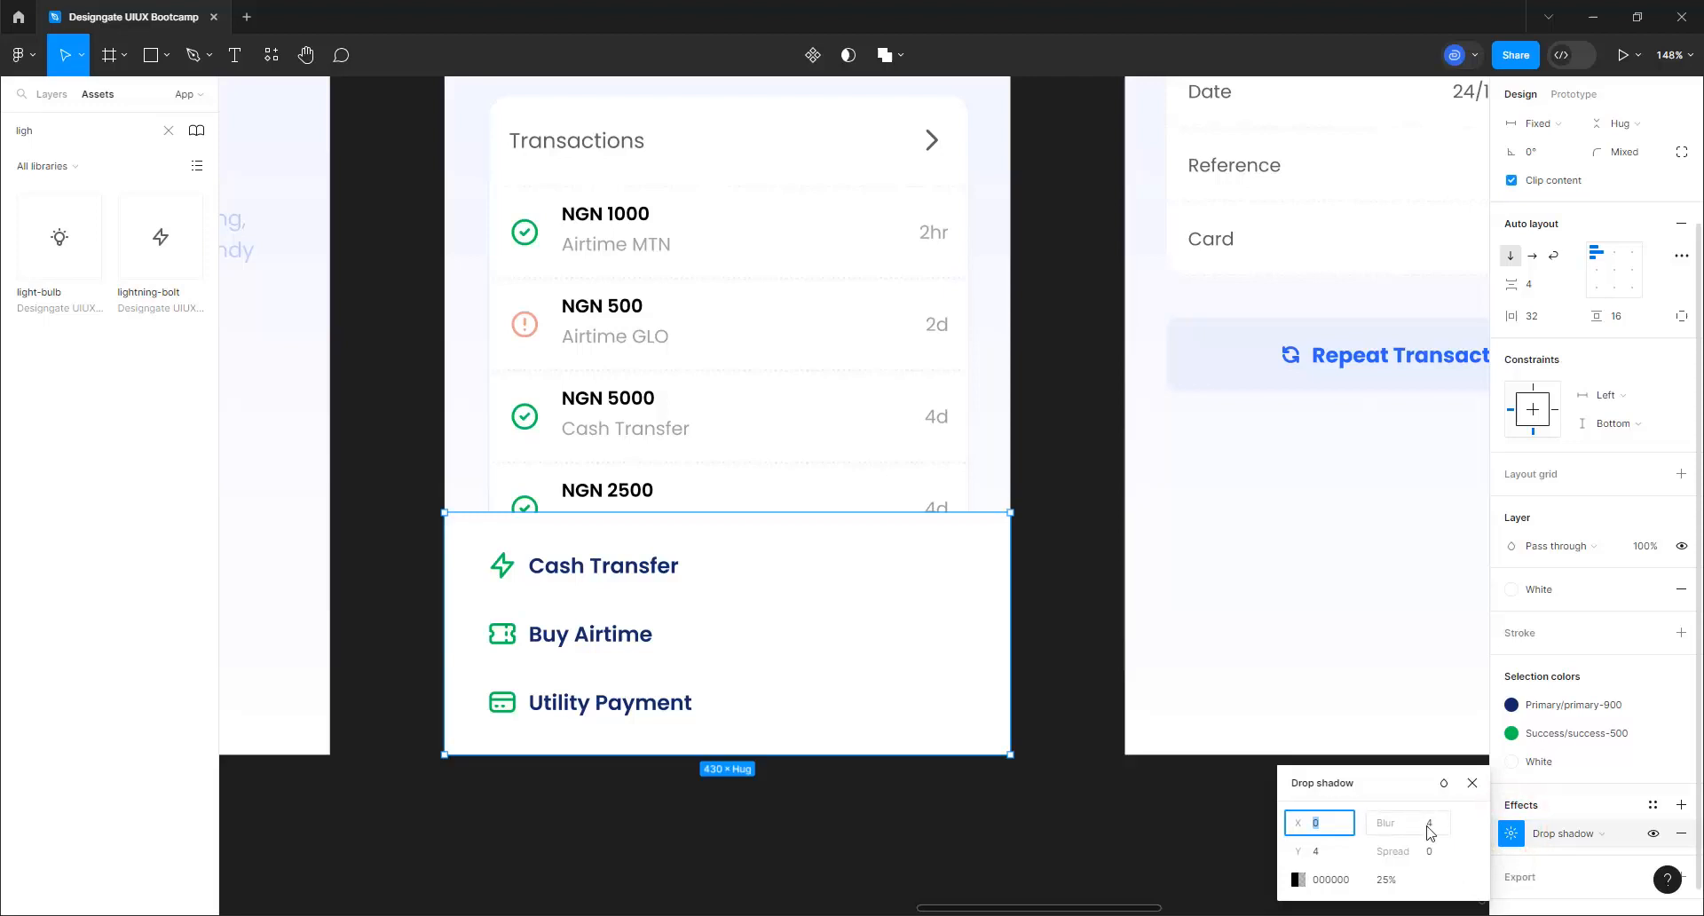
pyautogui.click(1320, 854)
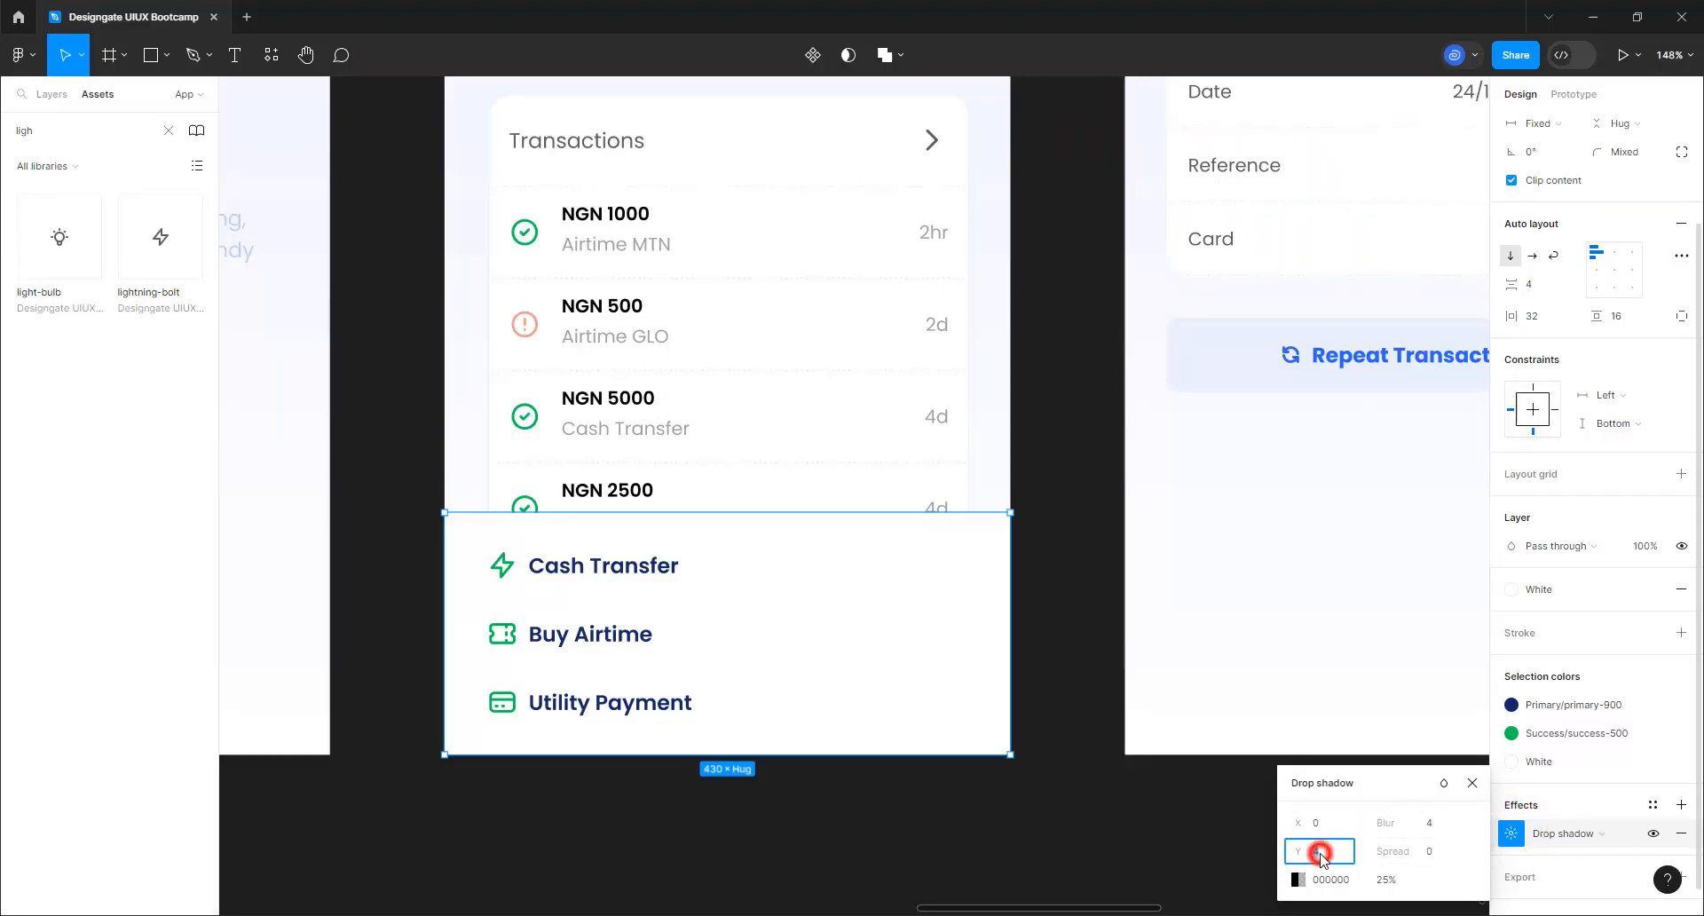
pyautogui.write('0')
pyautogui.click(1435, 823)
pyautogui.write('32')
pyautogui.press('Return')
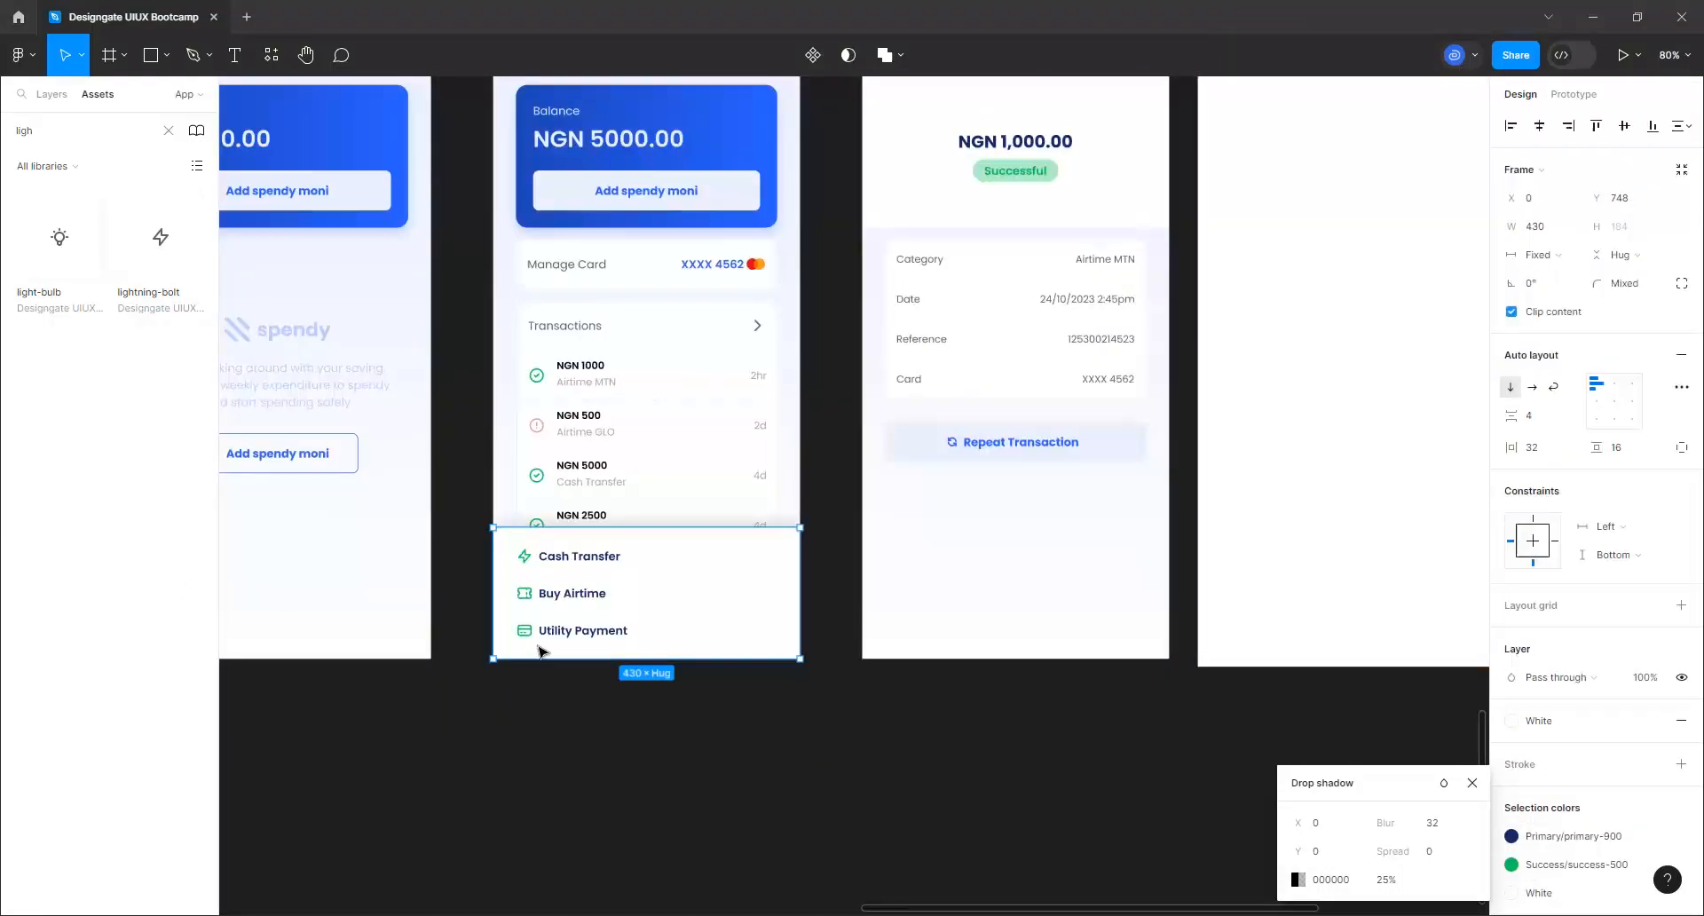
# Sample the blue 2962FF from the outlined "Add spendy moni" button's text as the drop shadow colour
pyautogui.scroll(1, 465, 623)
pyautogui.scroll(5, 544, 525)
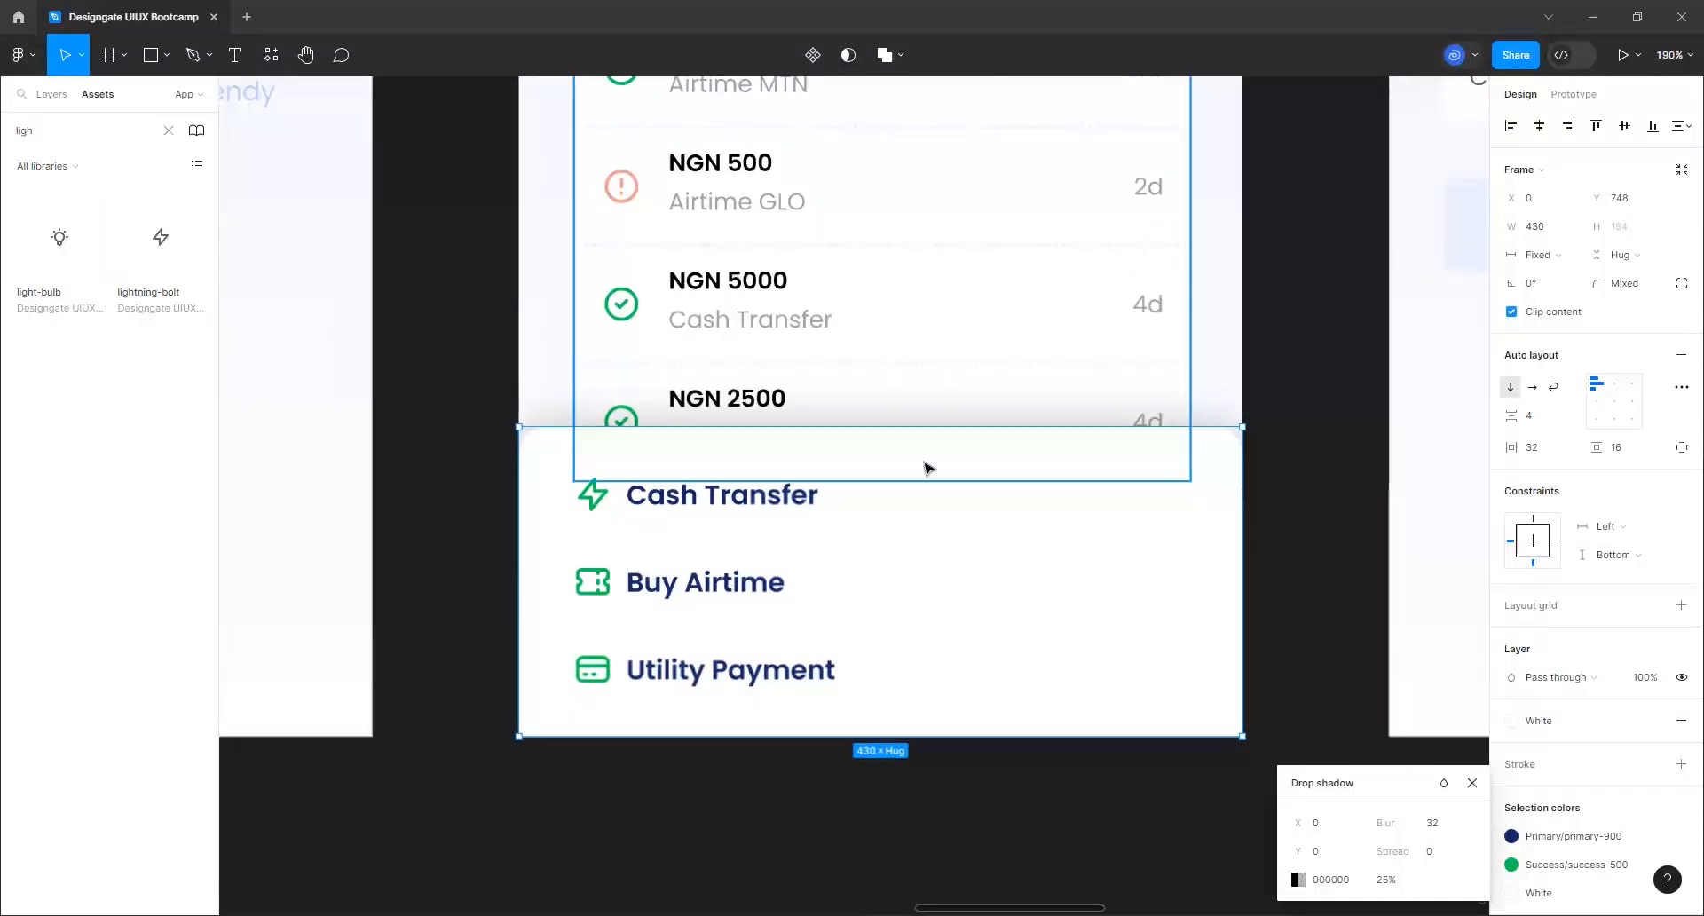
pyautogui.click(1296, 881)
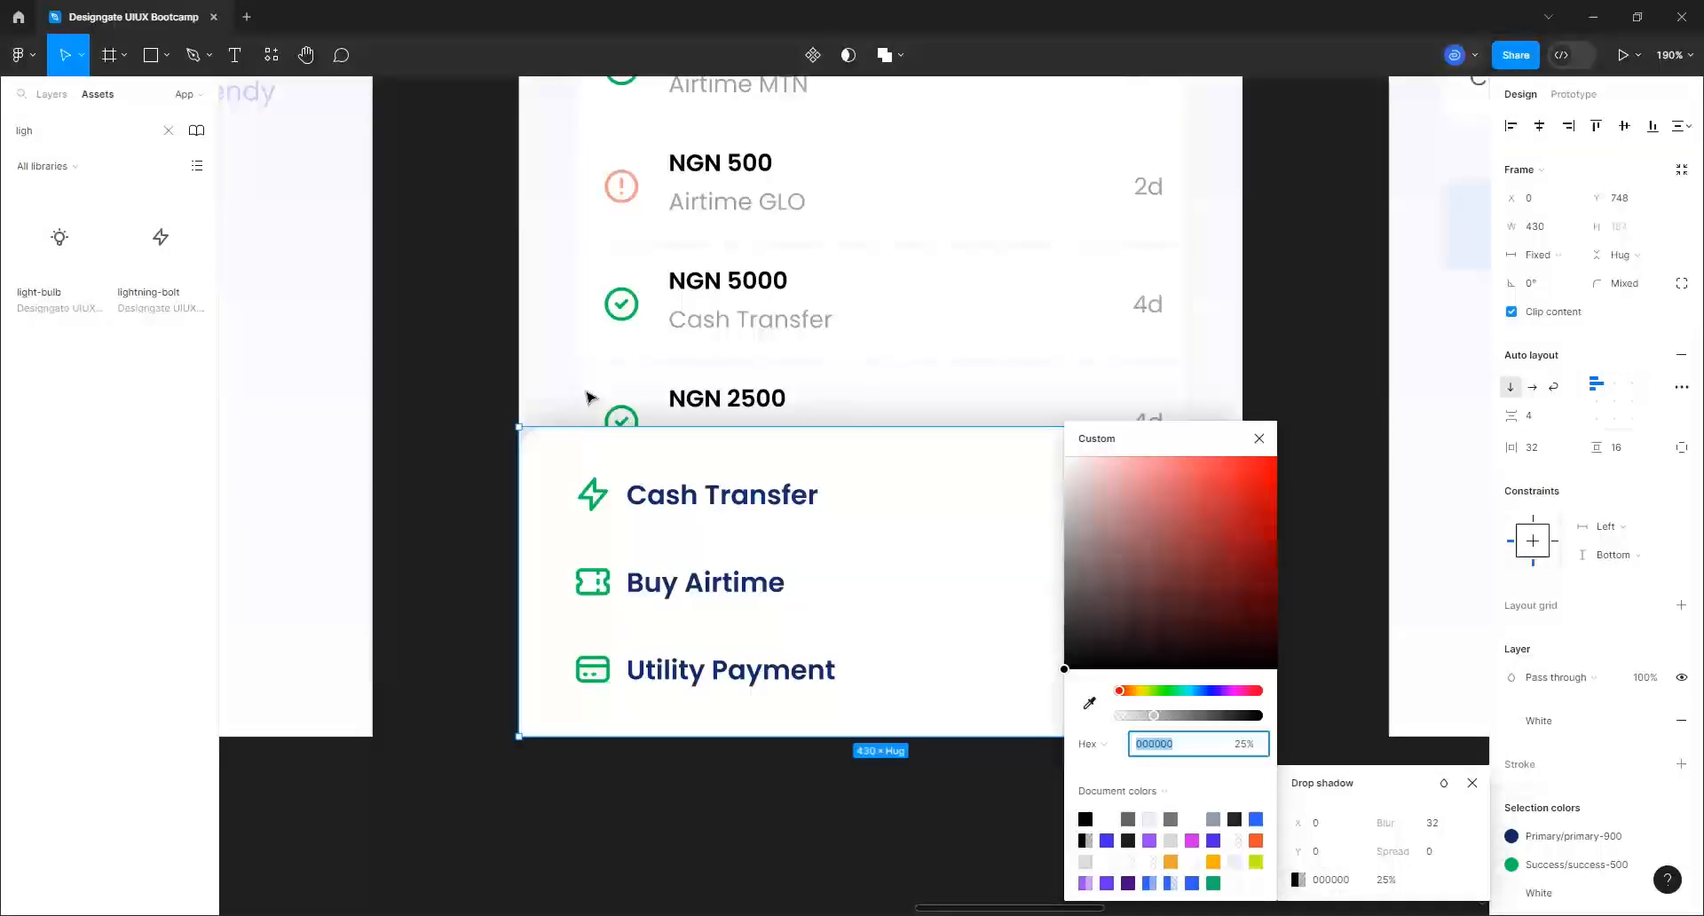
pyautogui.scroll(-5, 559, 515)
pyautogui.scroll(4, 382, 415)
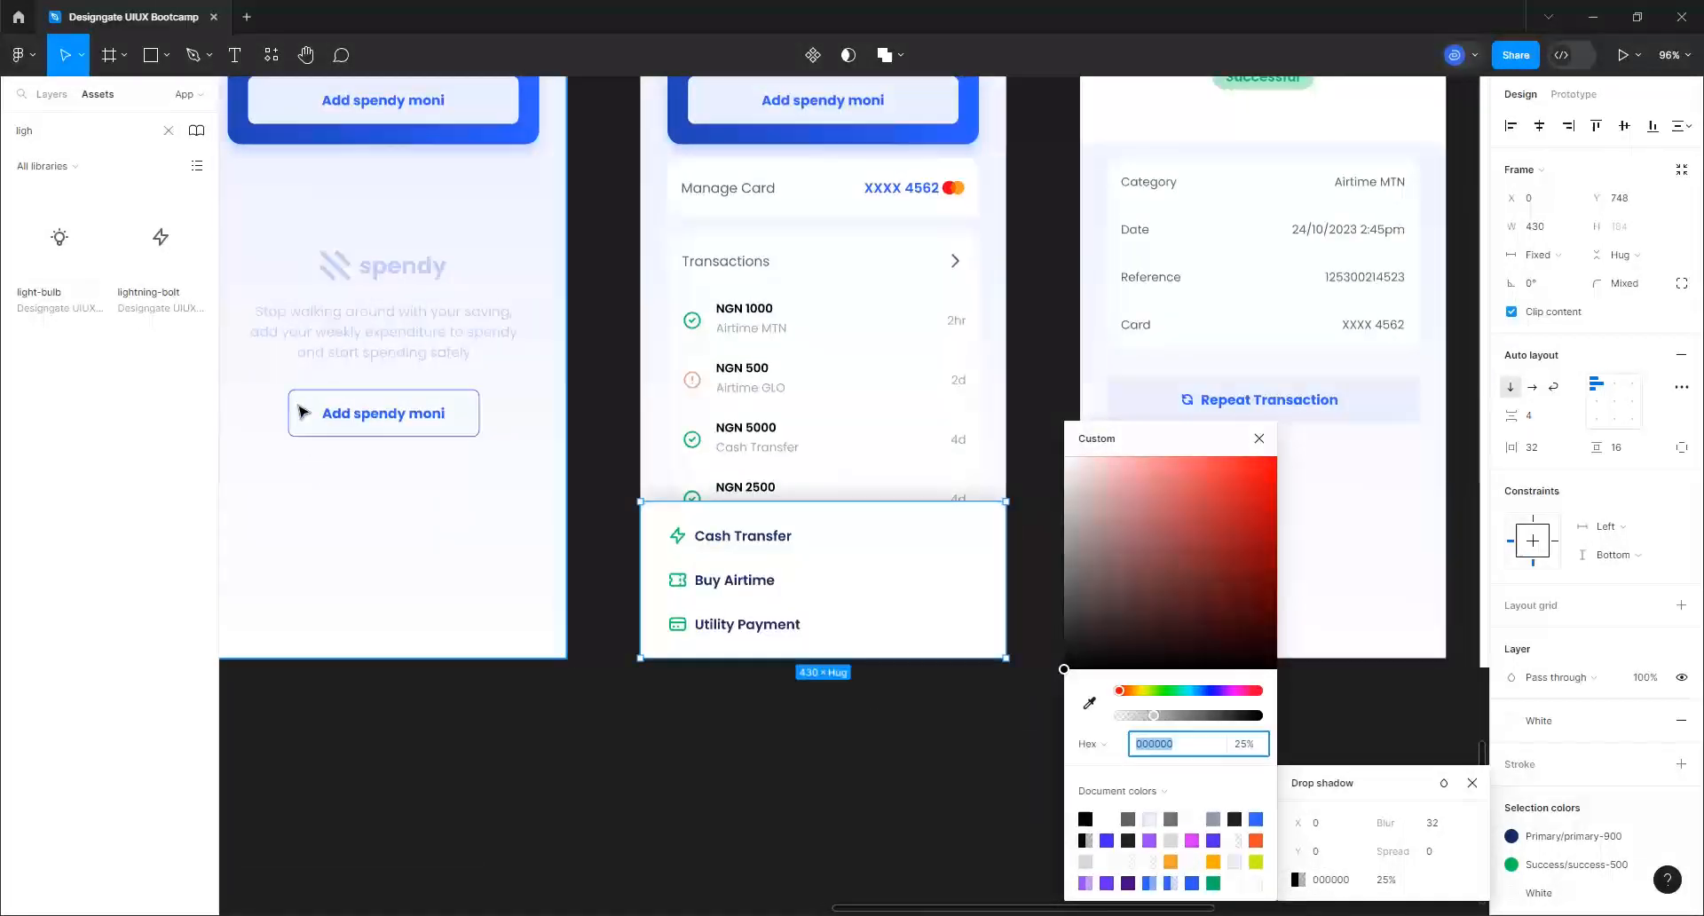
pyautogui.scroll(8, 368, 432)
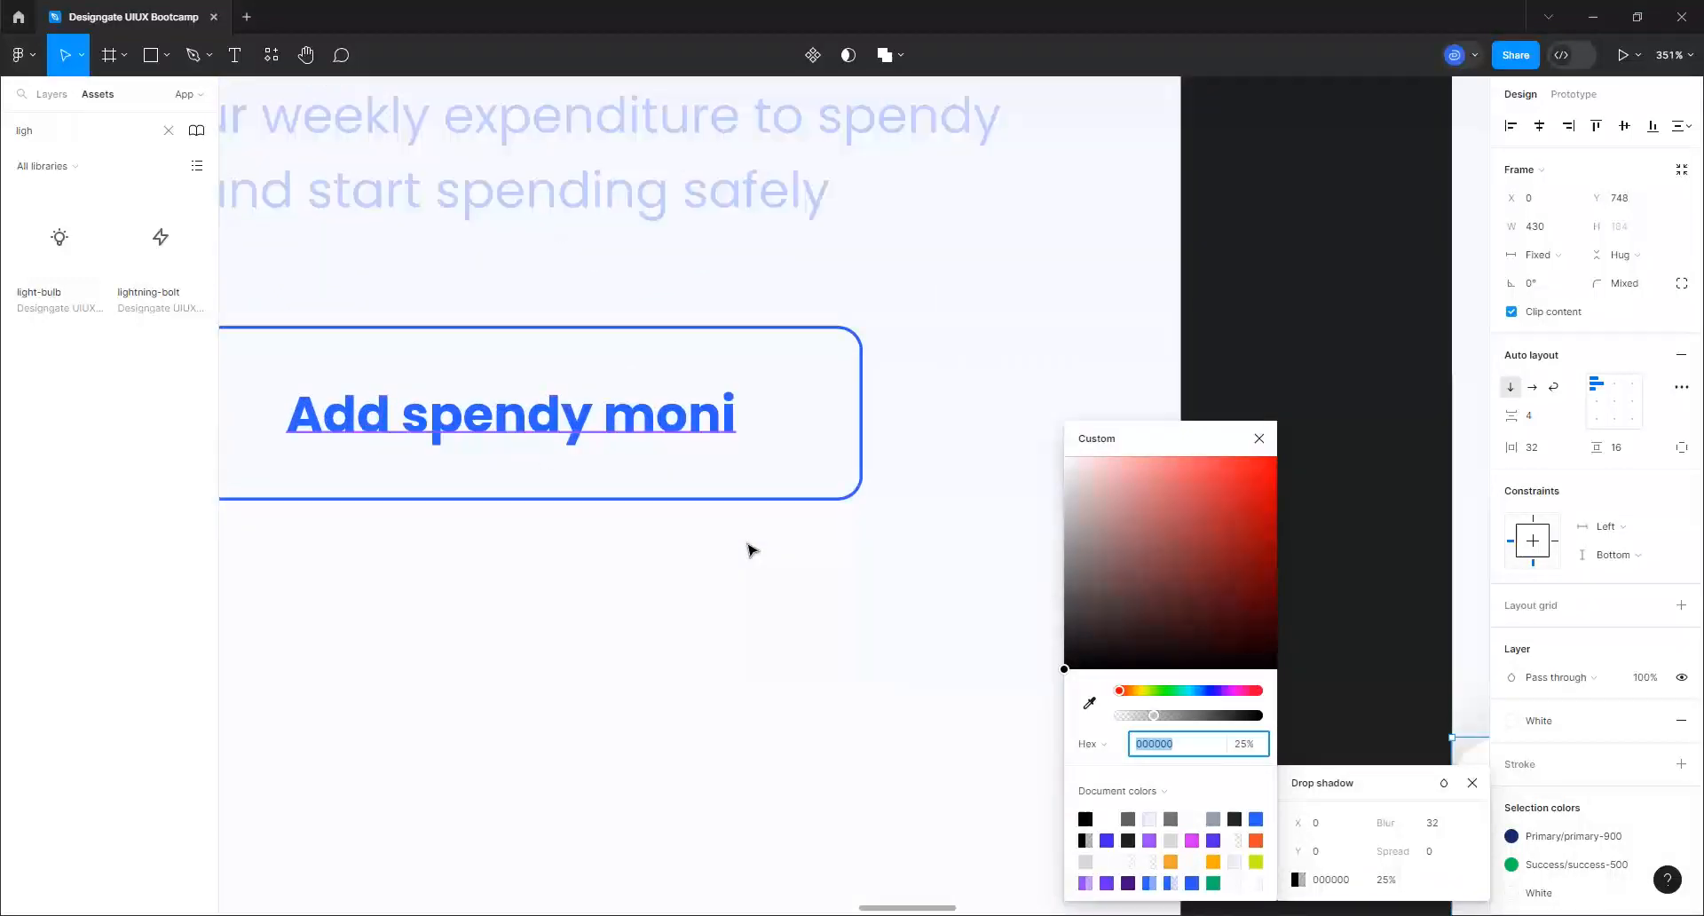
pyautogui.click(1089, 703)
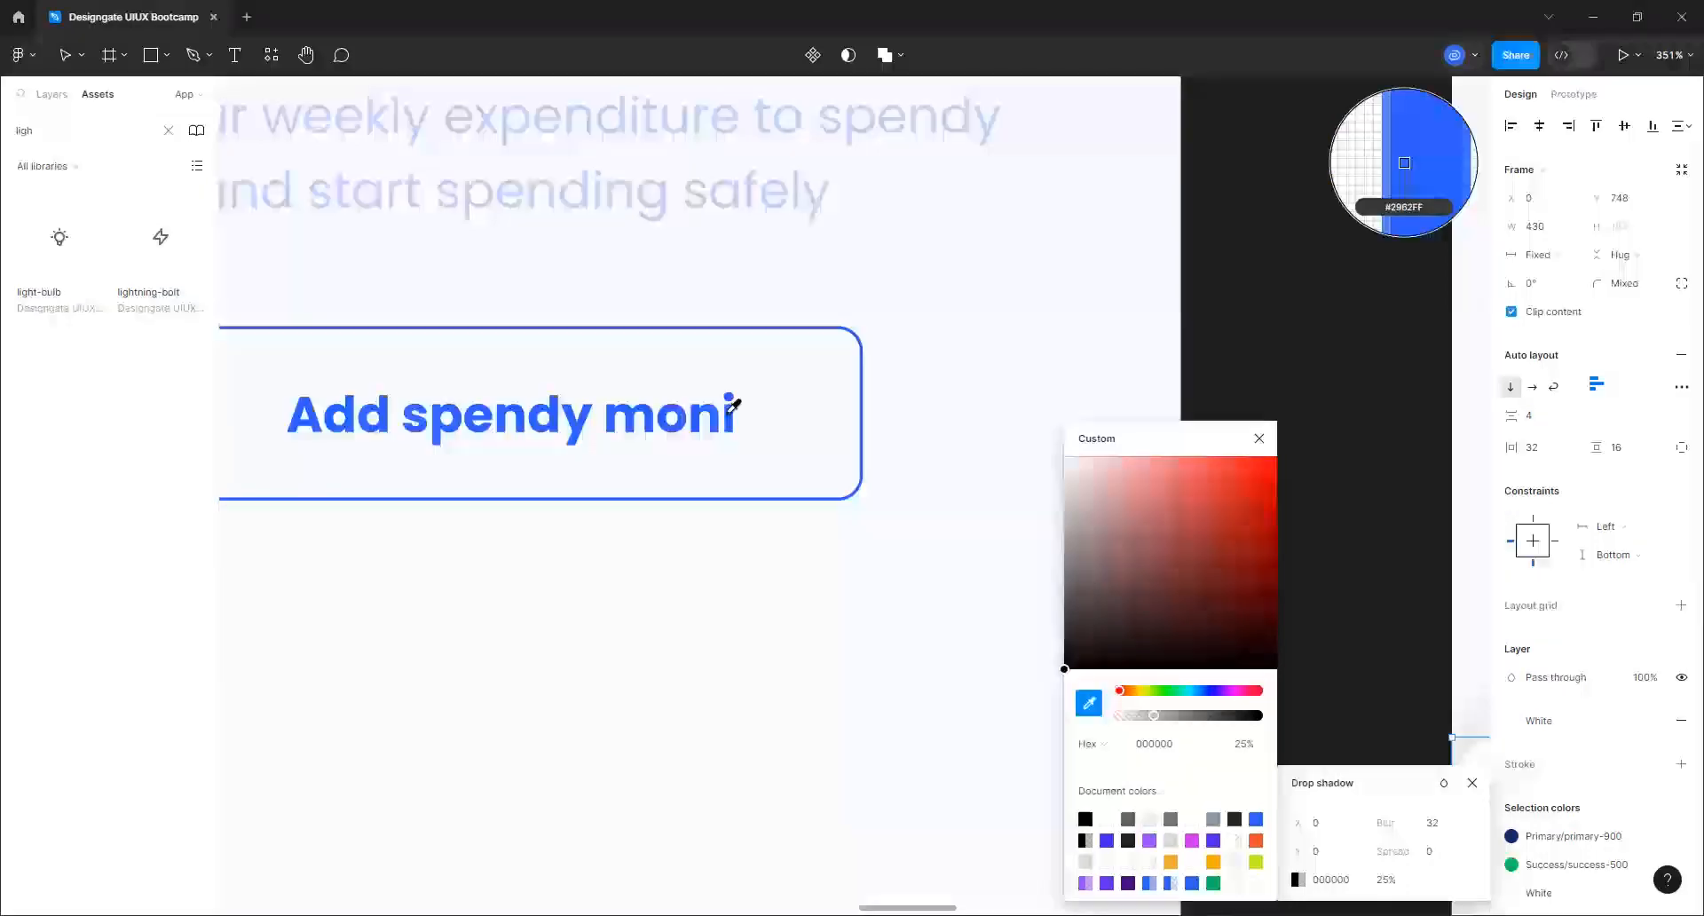
pyautogui.click(728, 411)
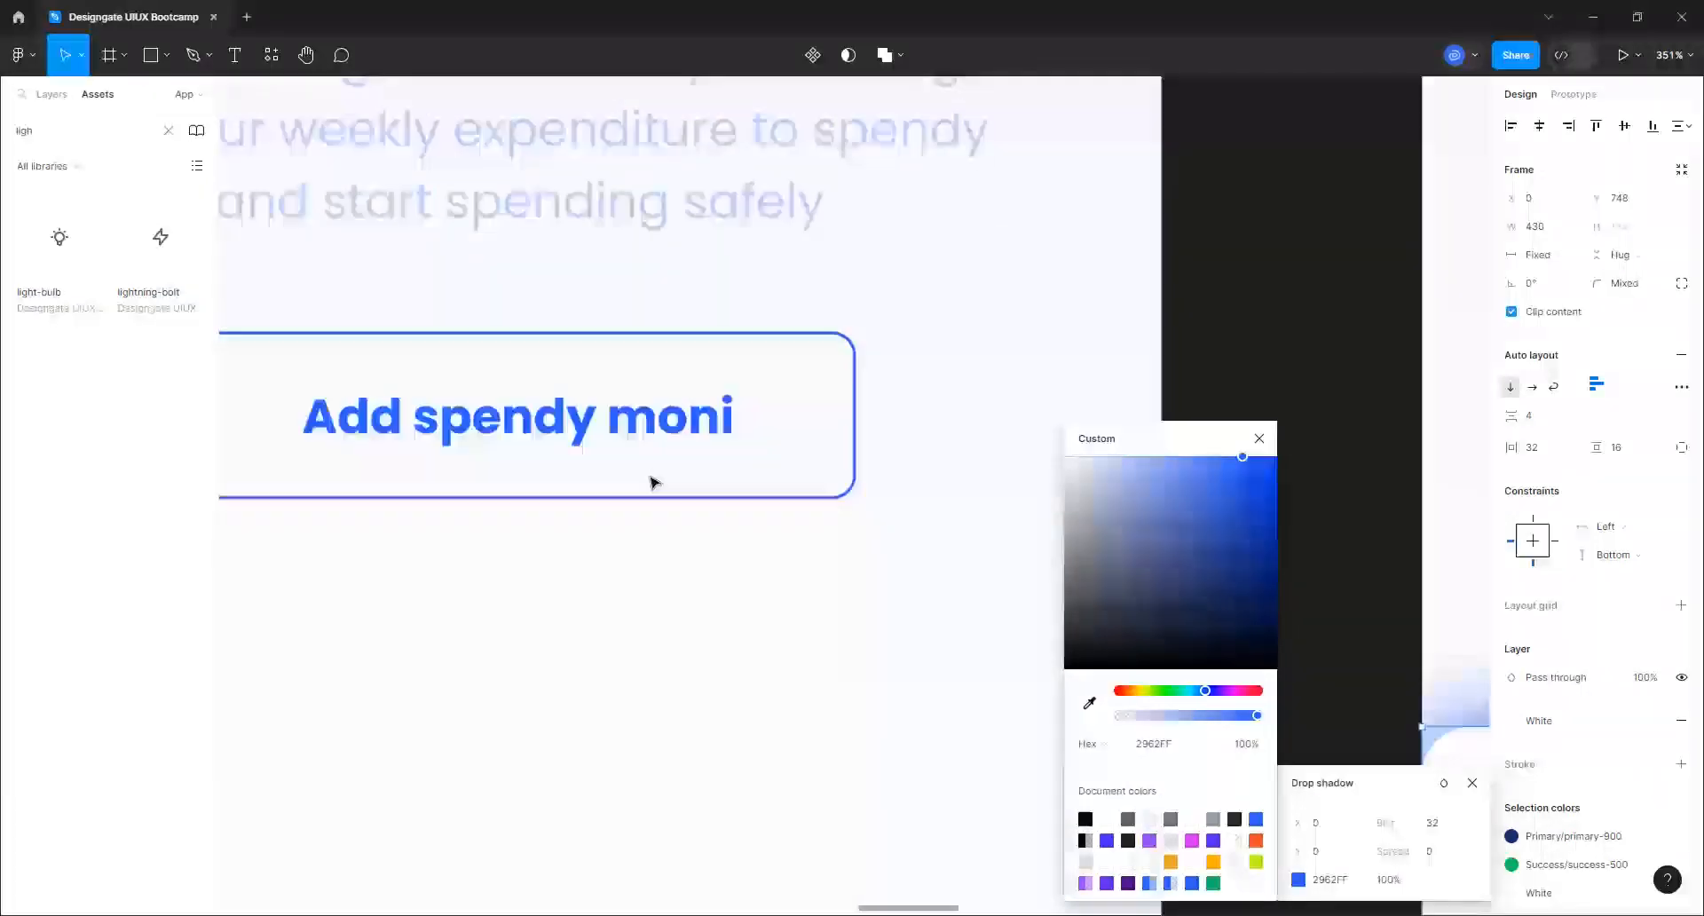
# Switch the shadow colour to the HSB model and set its saturation to 40
pyautogui.scroll(-4, 512, 471)
pyautogui.scroll(-2, 511, 471)
pyautogui.scroll(6, 804, 513)
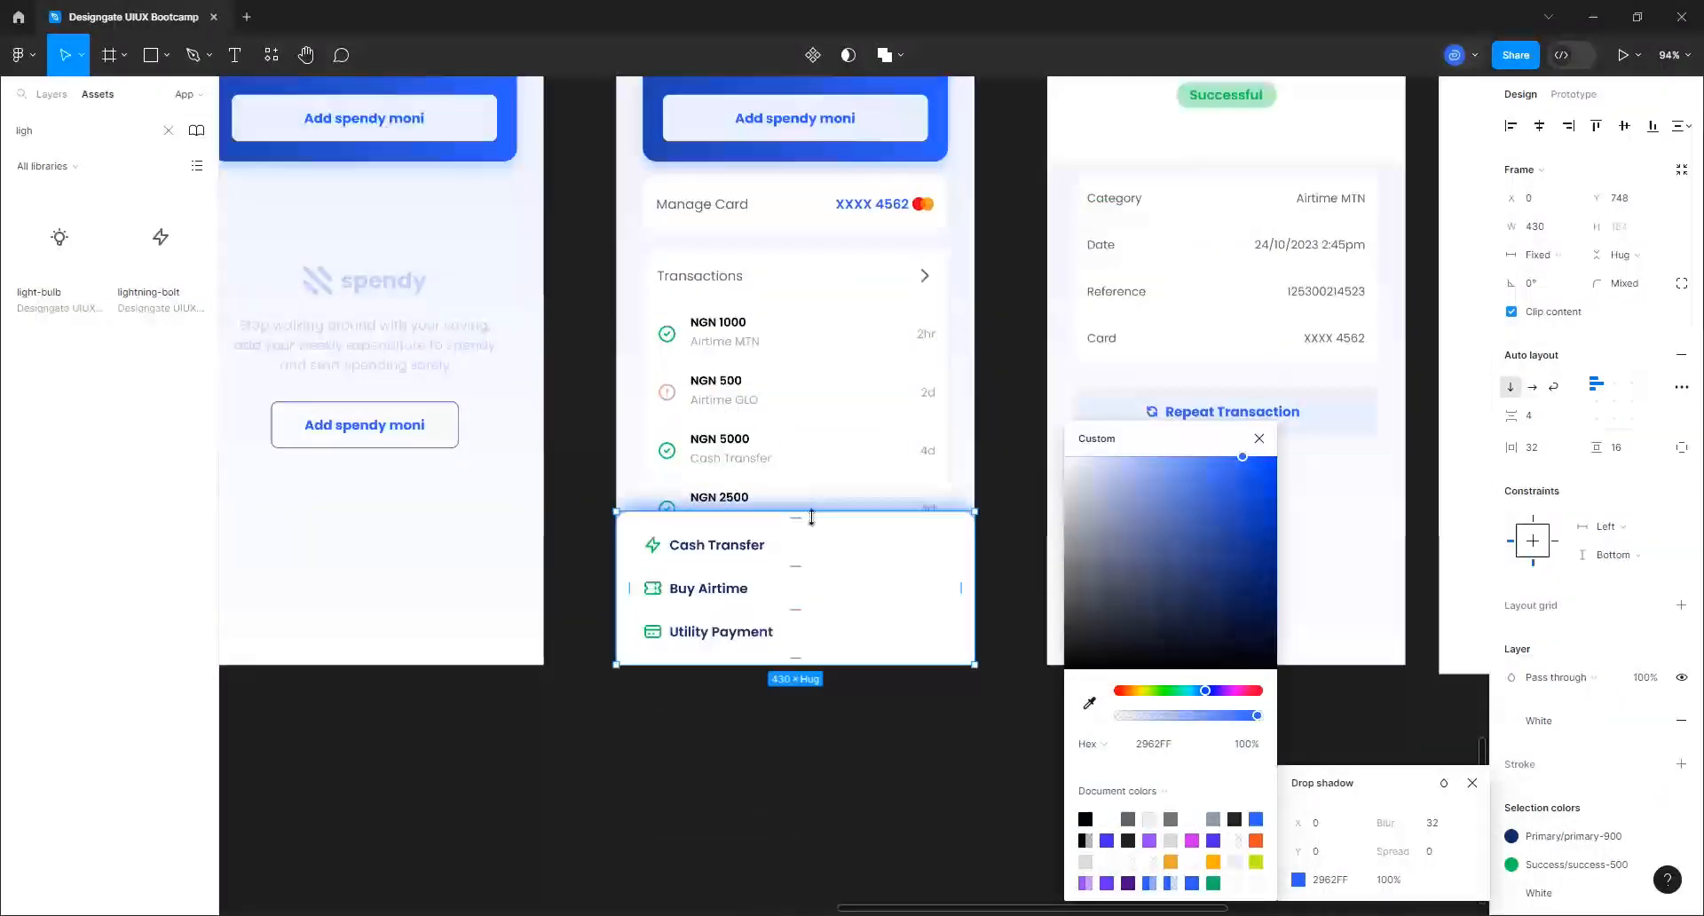
pyautogui.scroll(2, 818, 525)
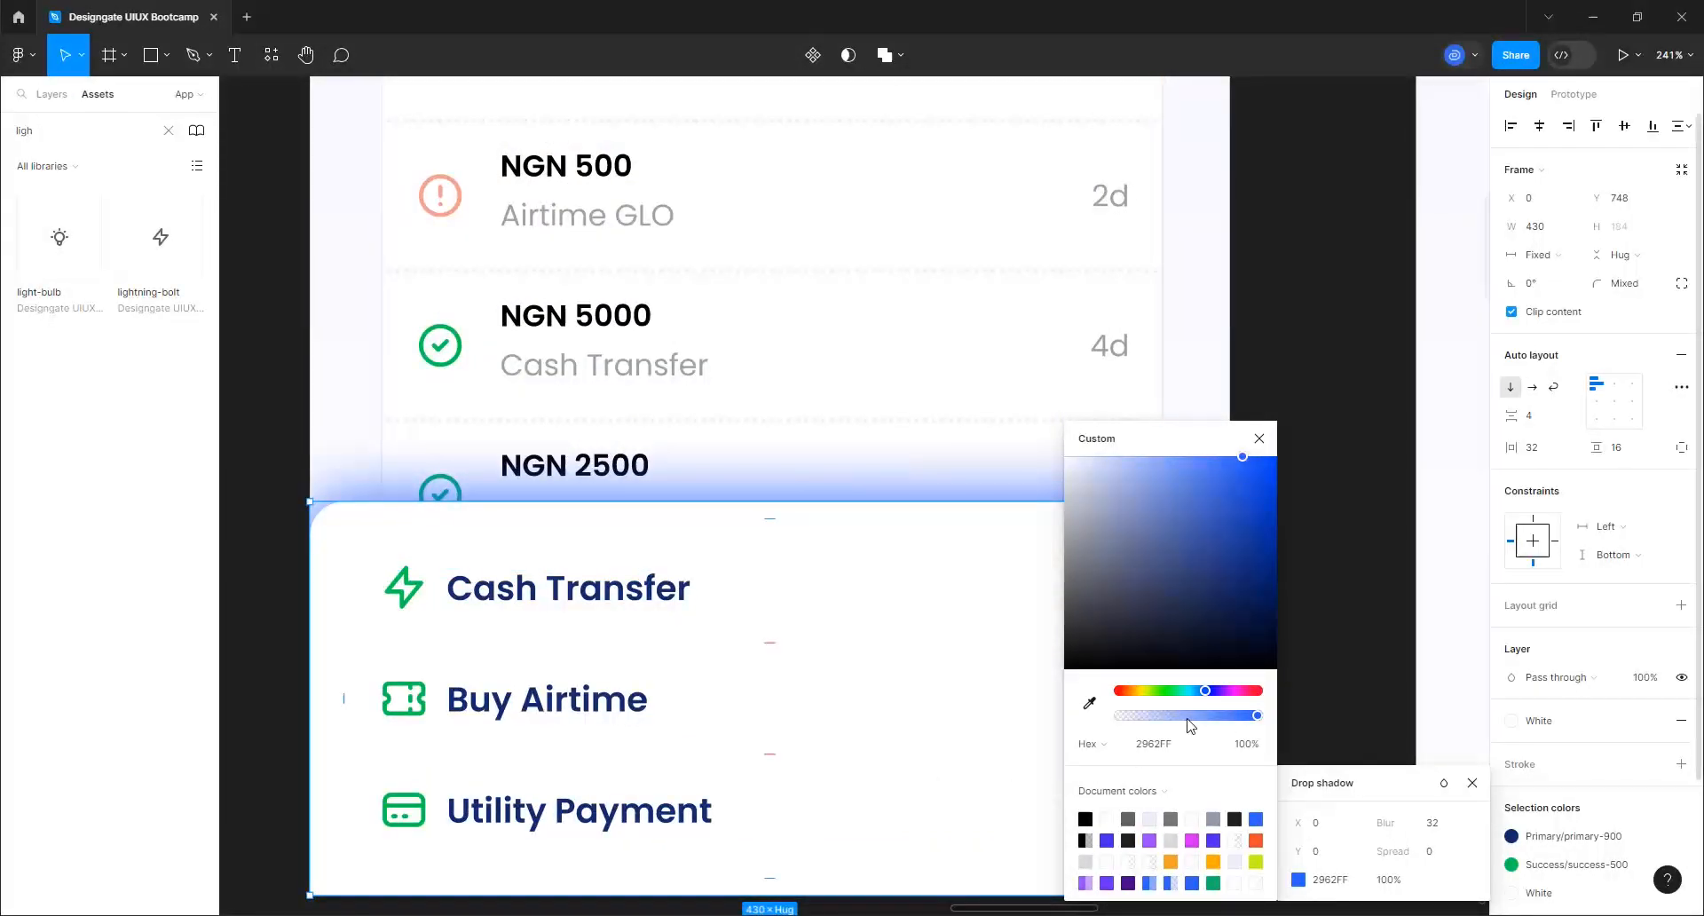
pyautogui.click(1094, 743)
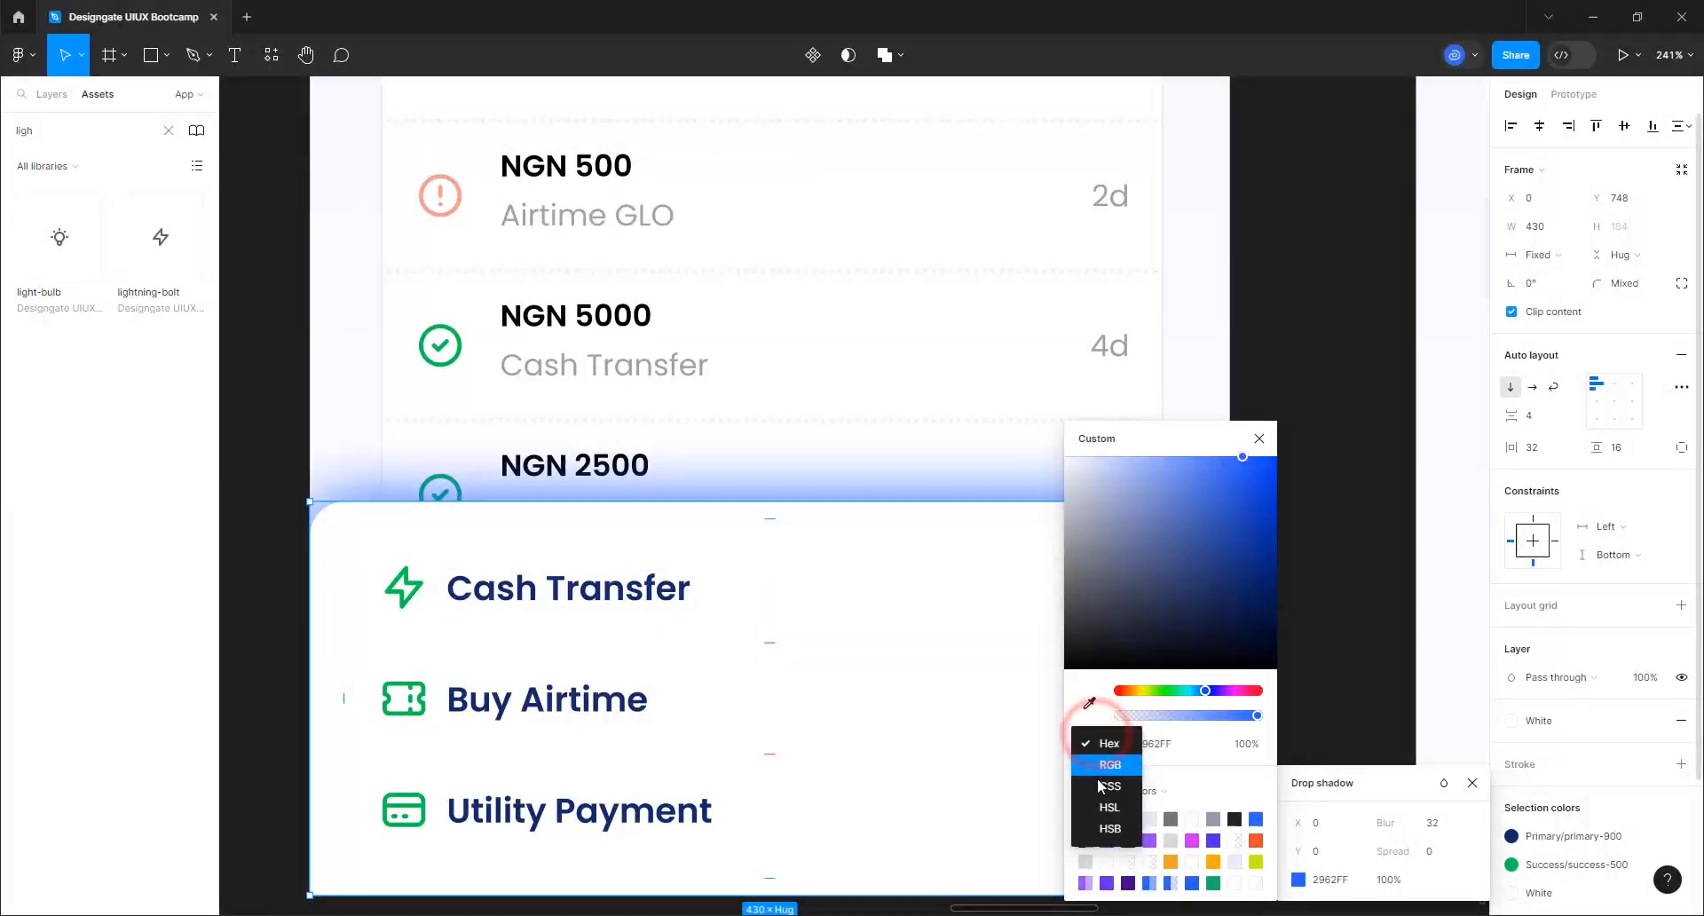
pyautogui.click(1108, 828)
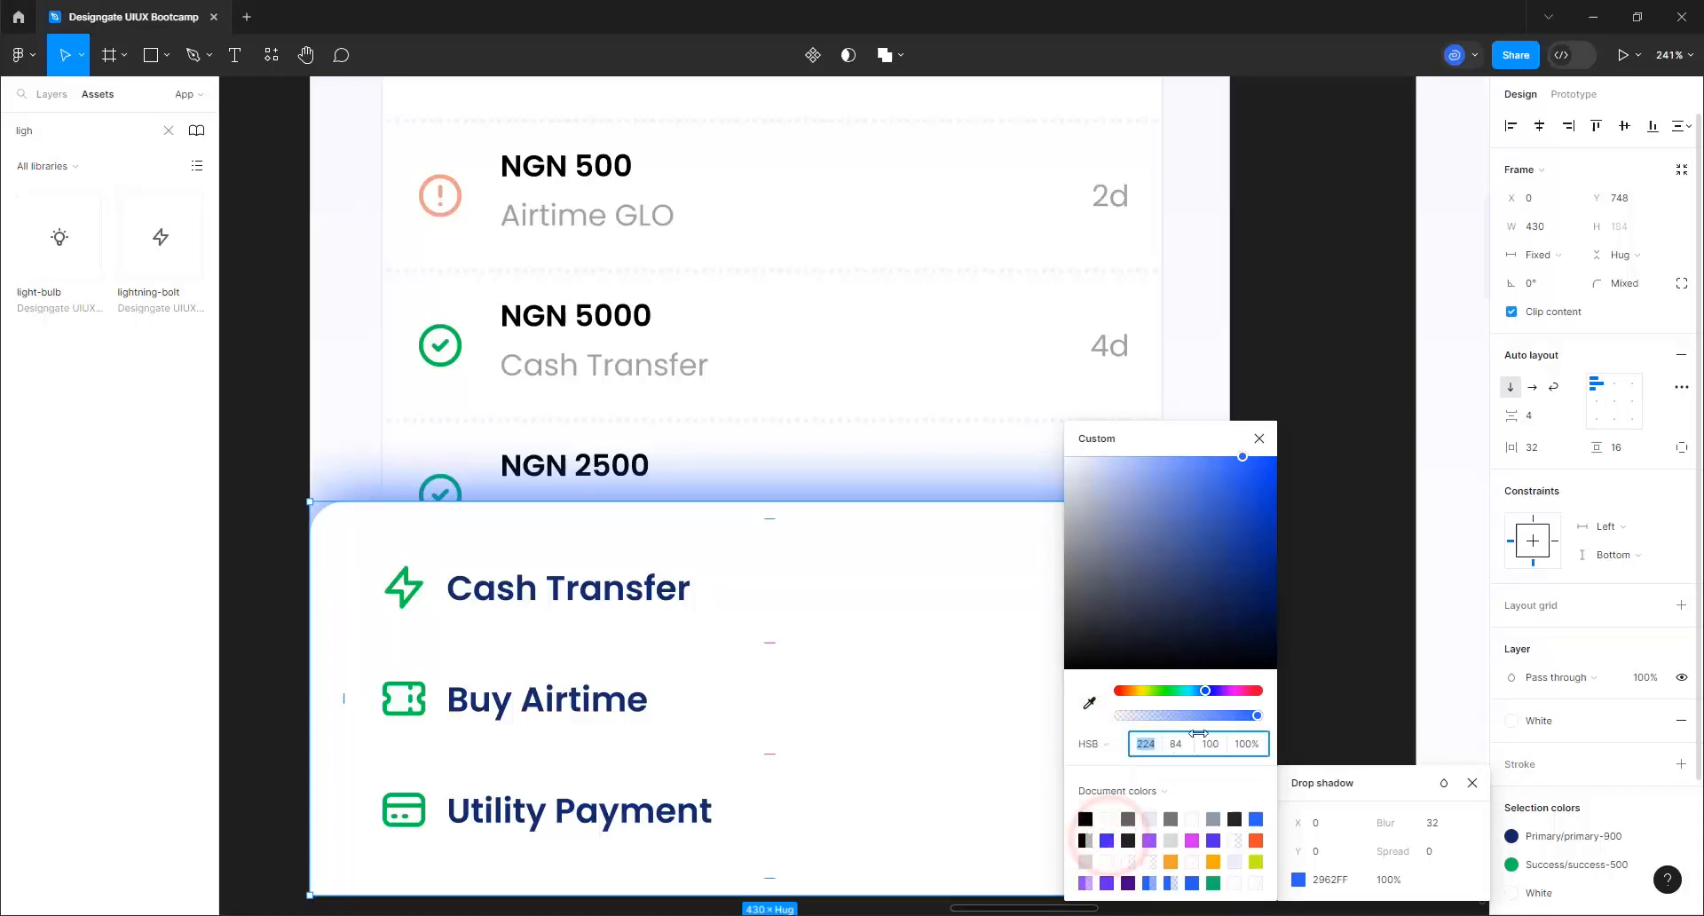
pyautogui.click(1177, 754)
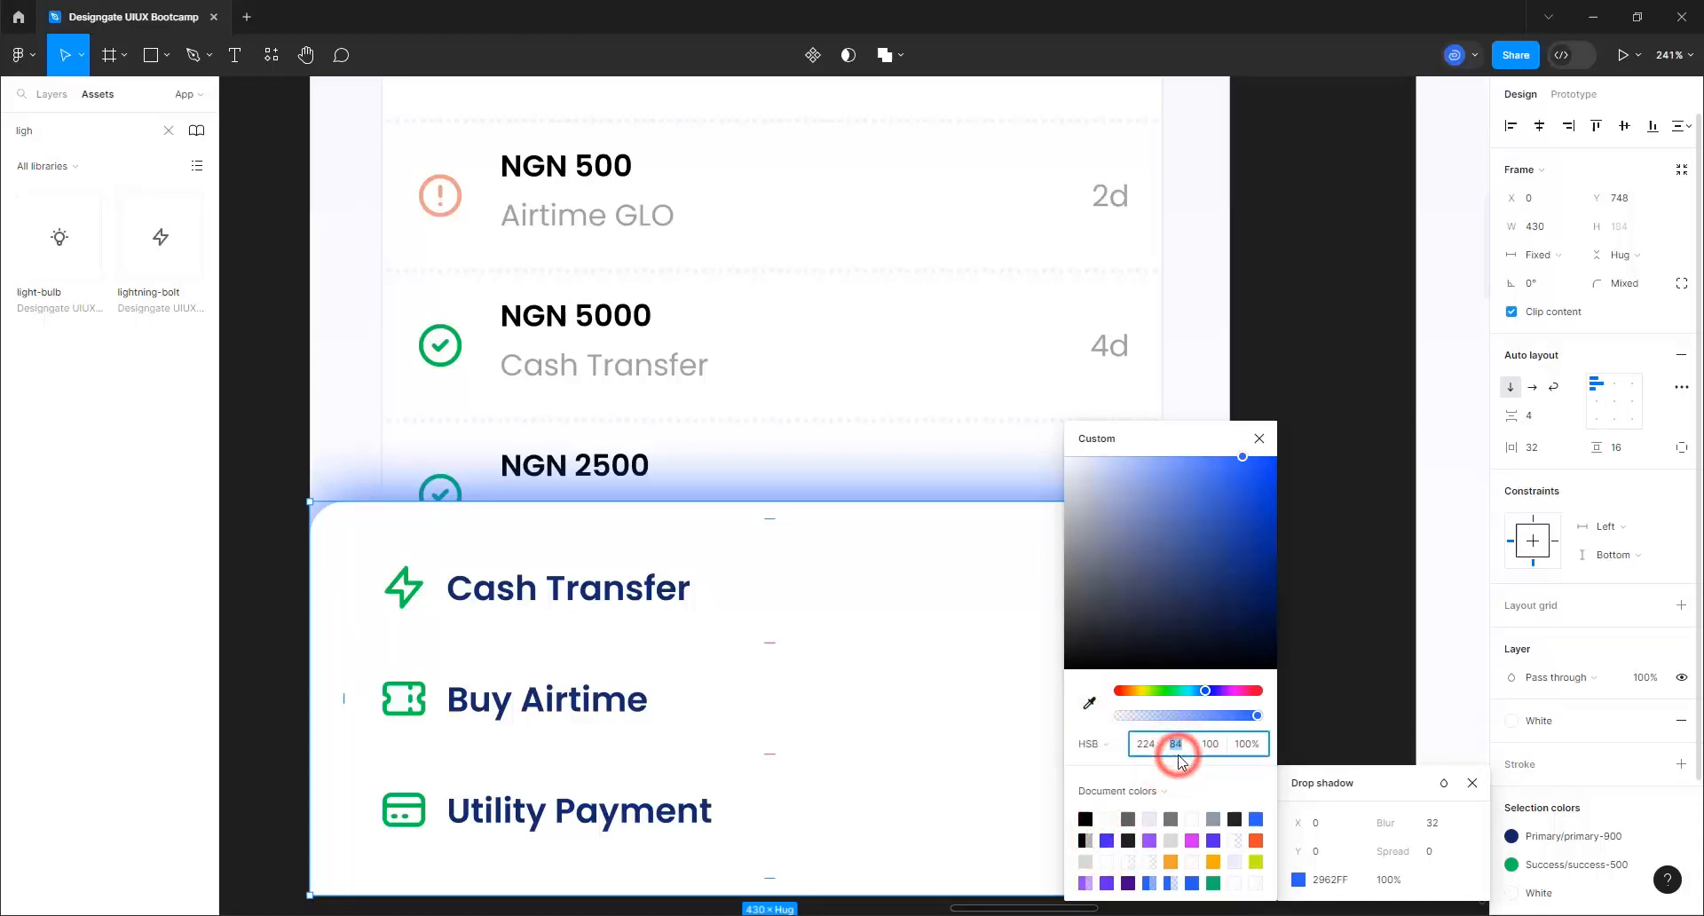
pyautogui.write('40')
pyautogui.press('Return')
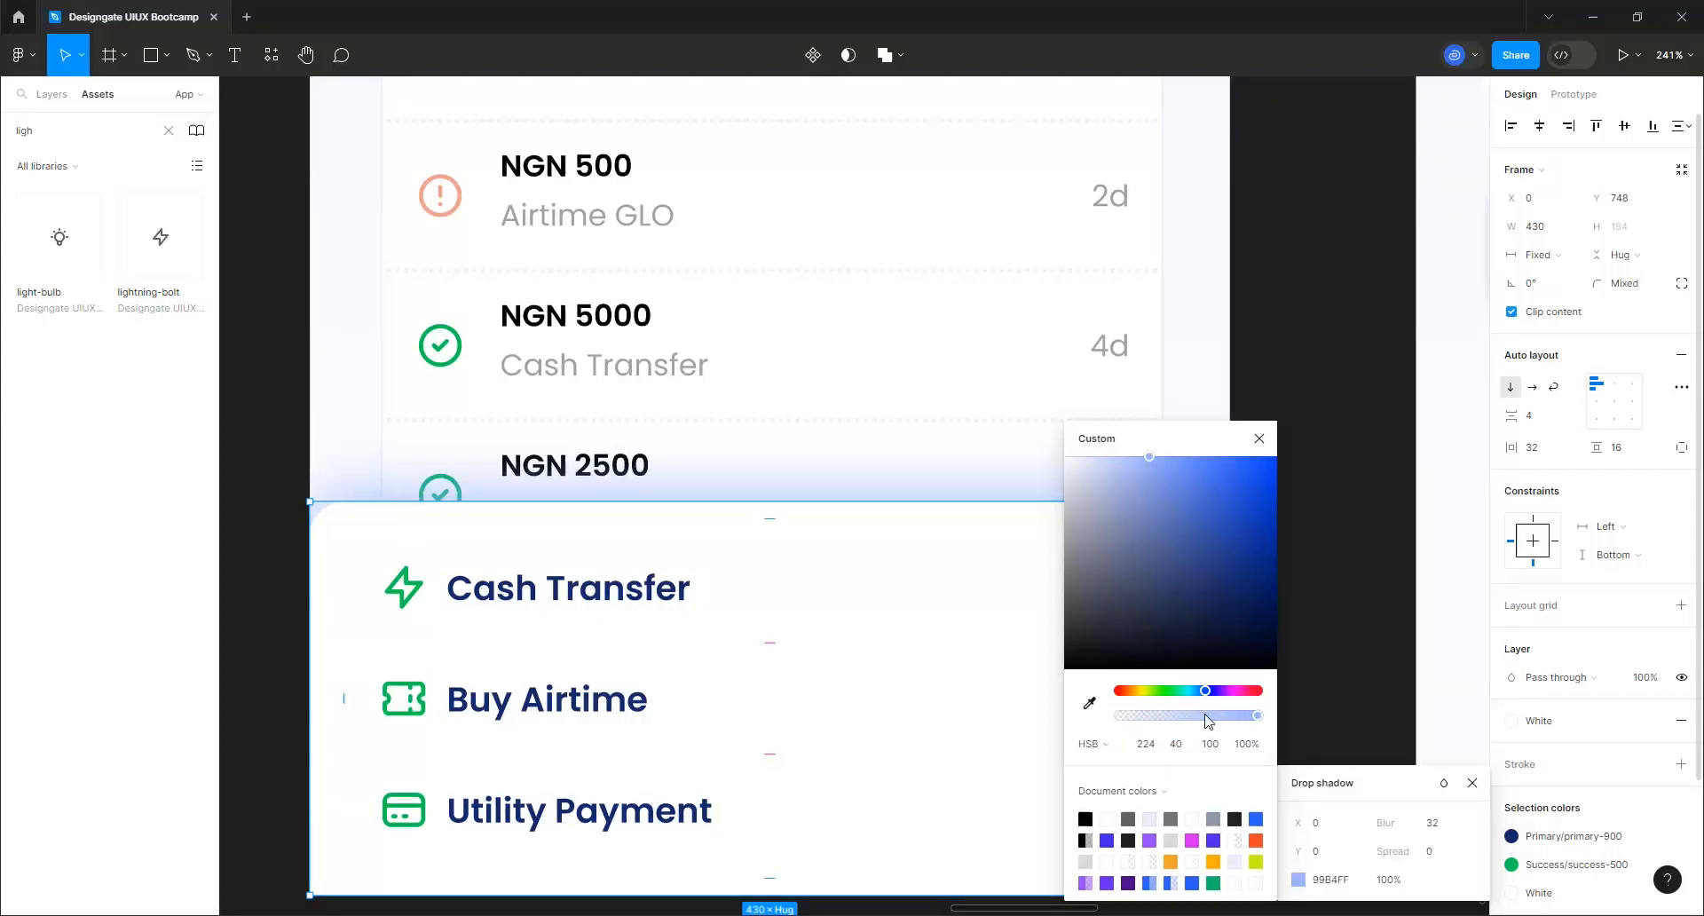
# Set the drop shadow colour's opacity to 50% and deselect the action list
pyautogui.click(1250, 744)
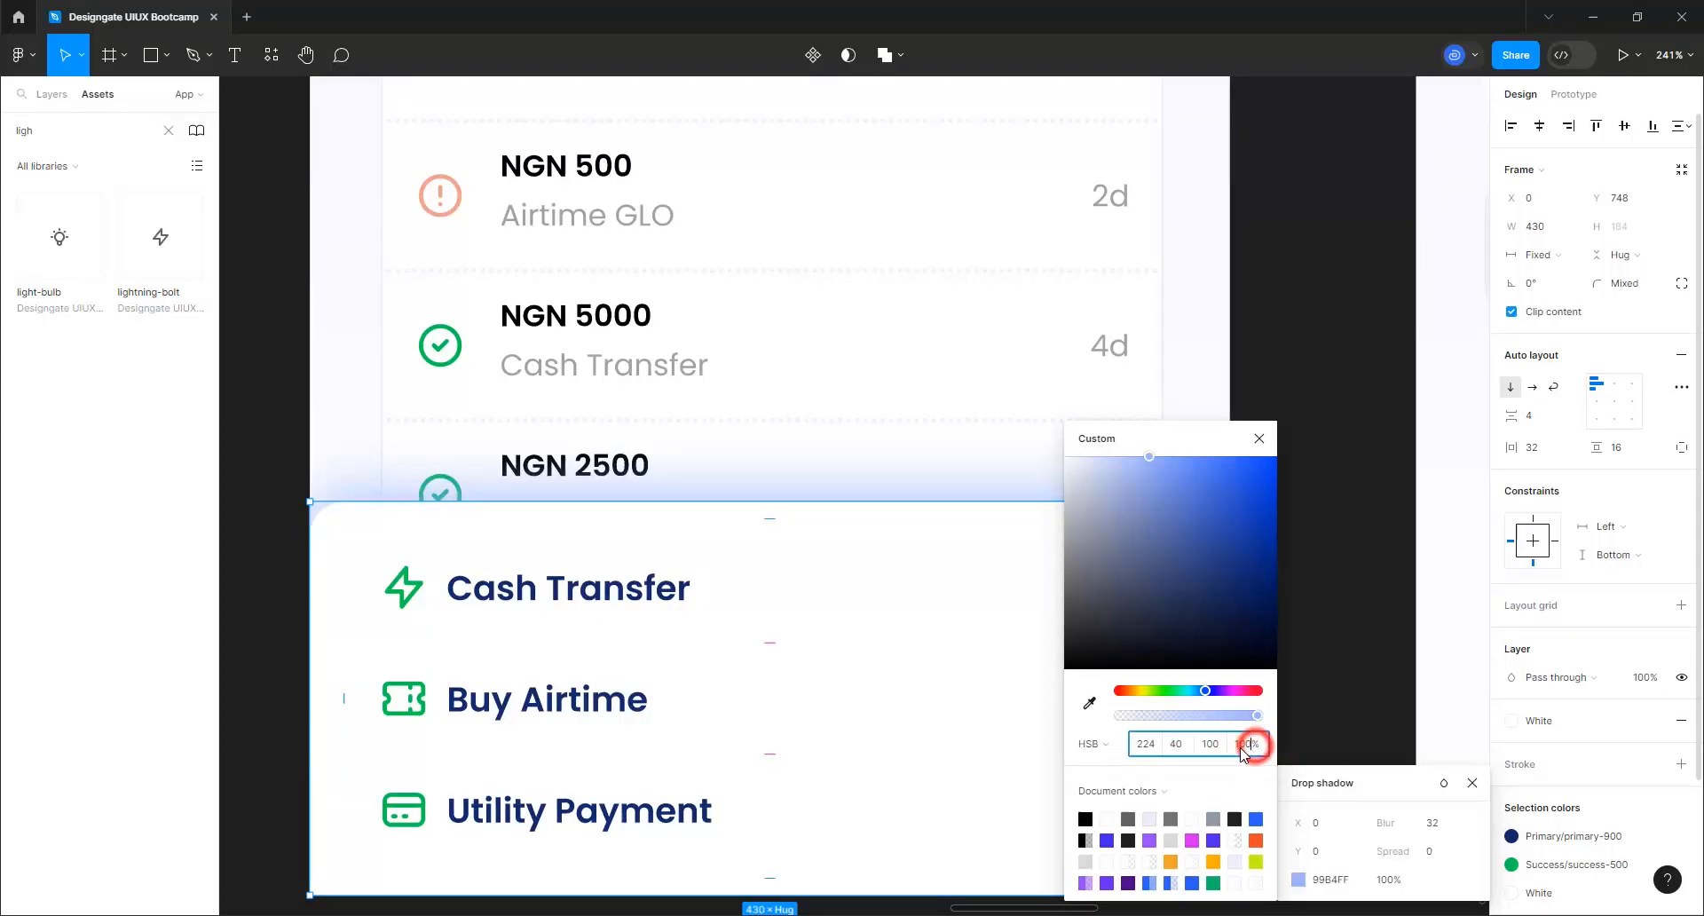
pyautogui.moveTo(1231, 745); pyautogui.dragTo(1279, 746)
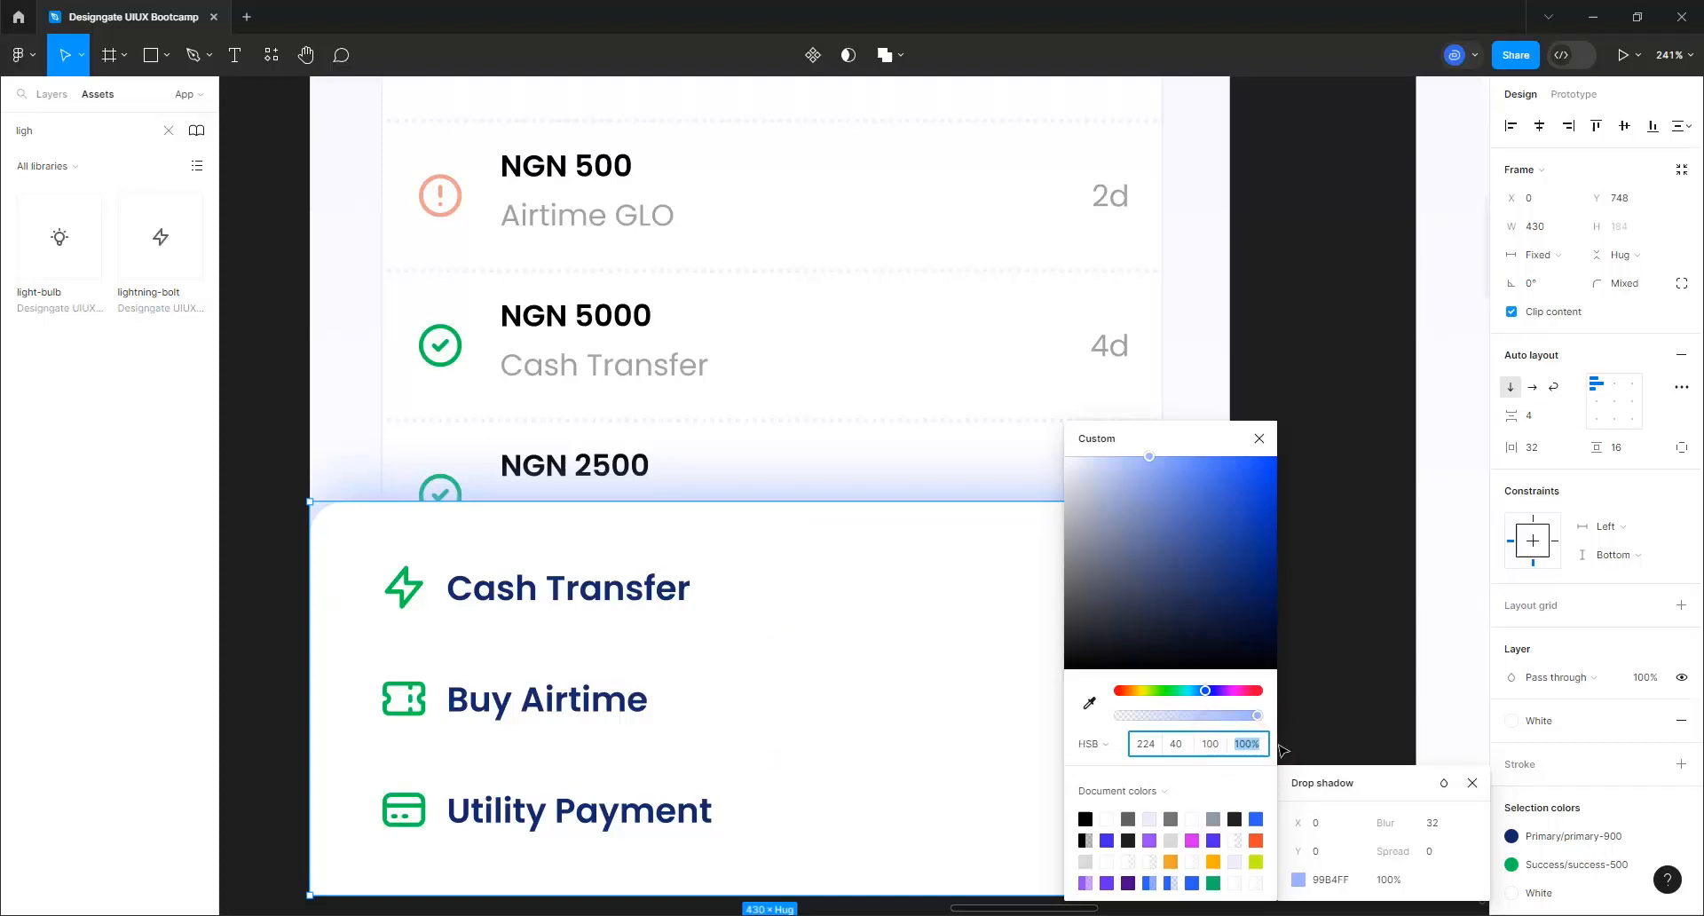
pyautogui.press('Return')
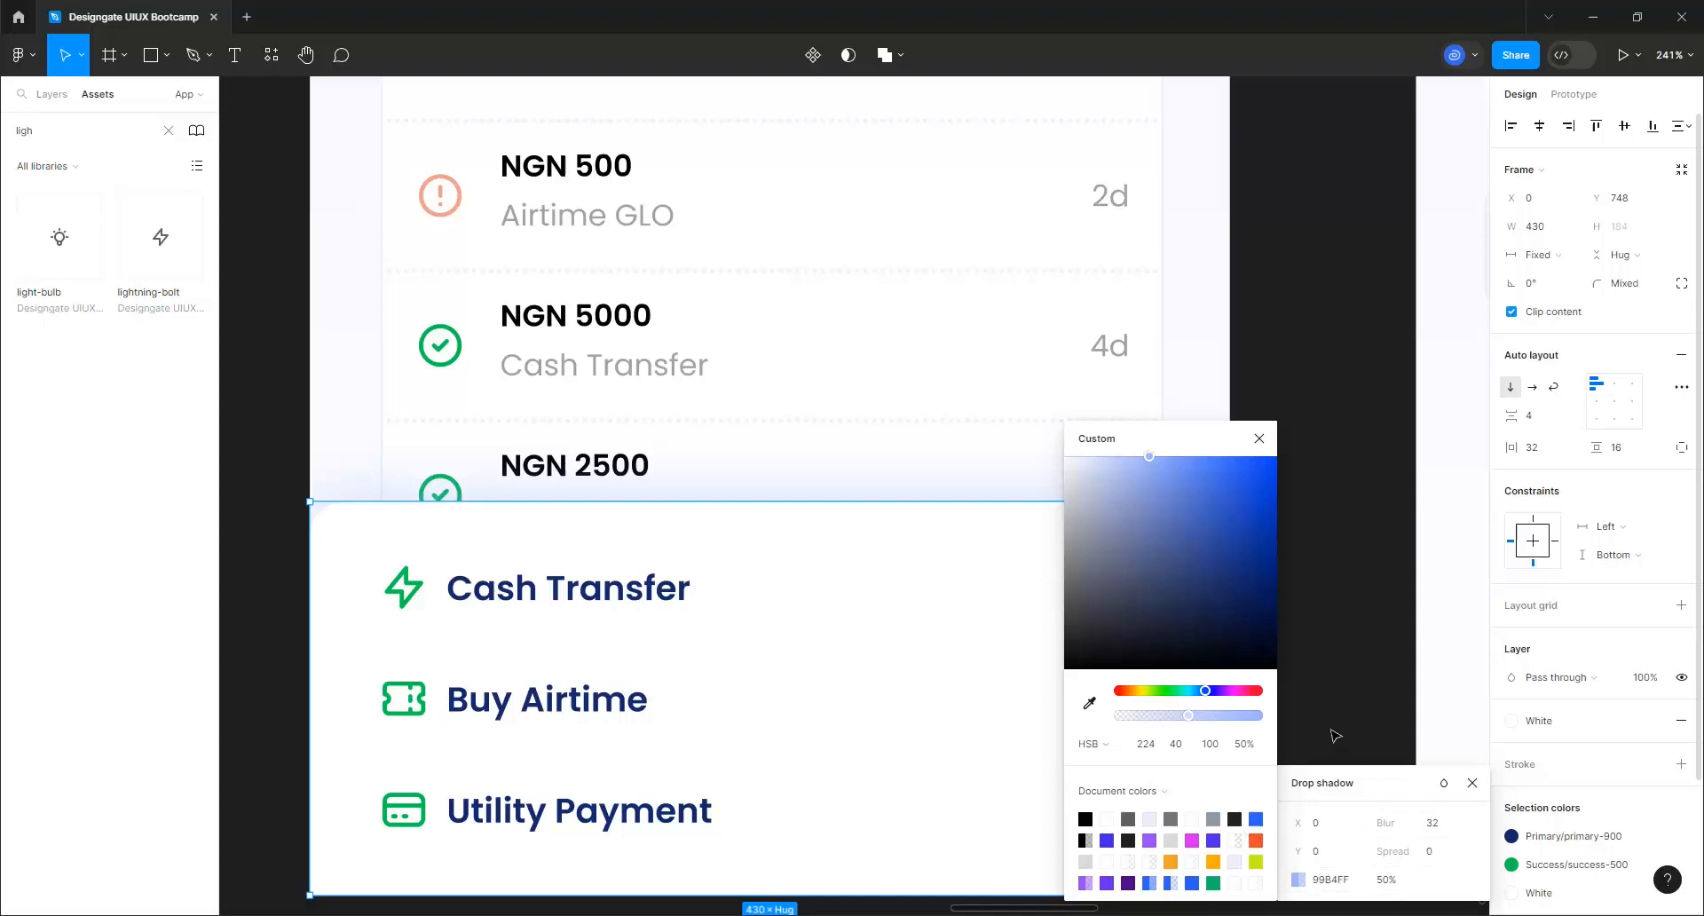
pyautogui.click(1320, 673)
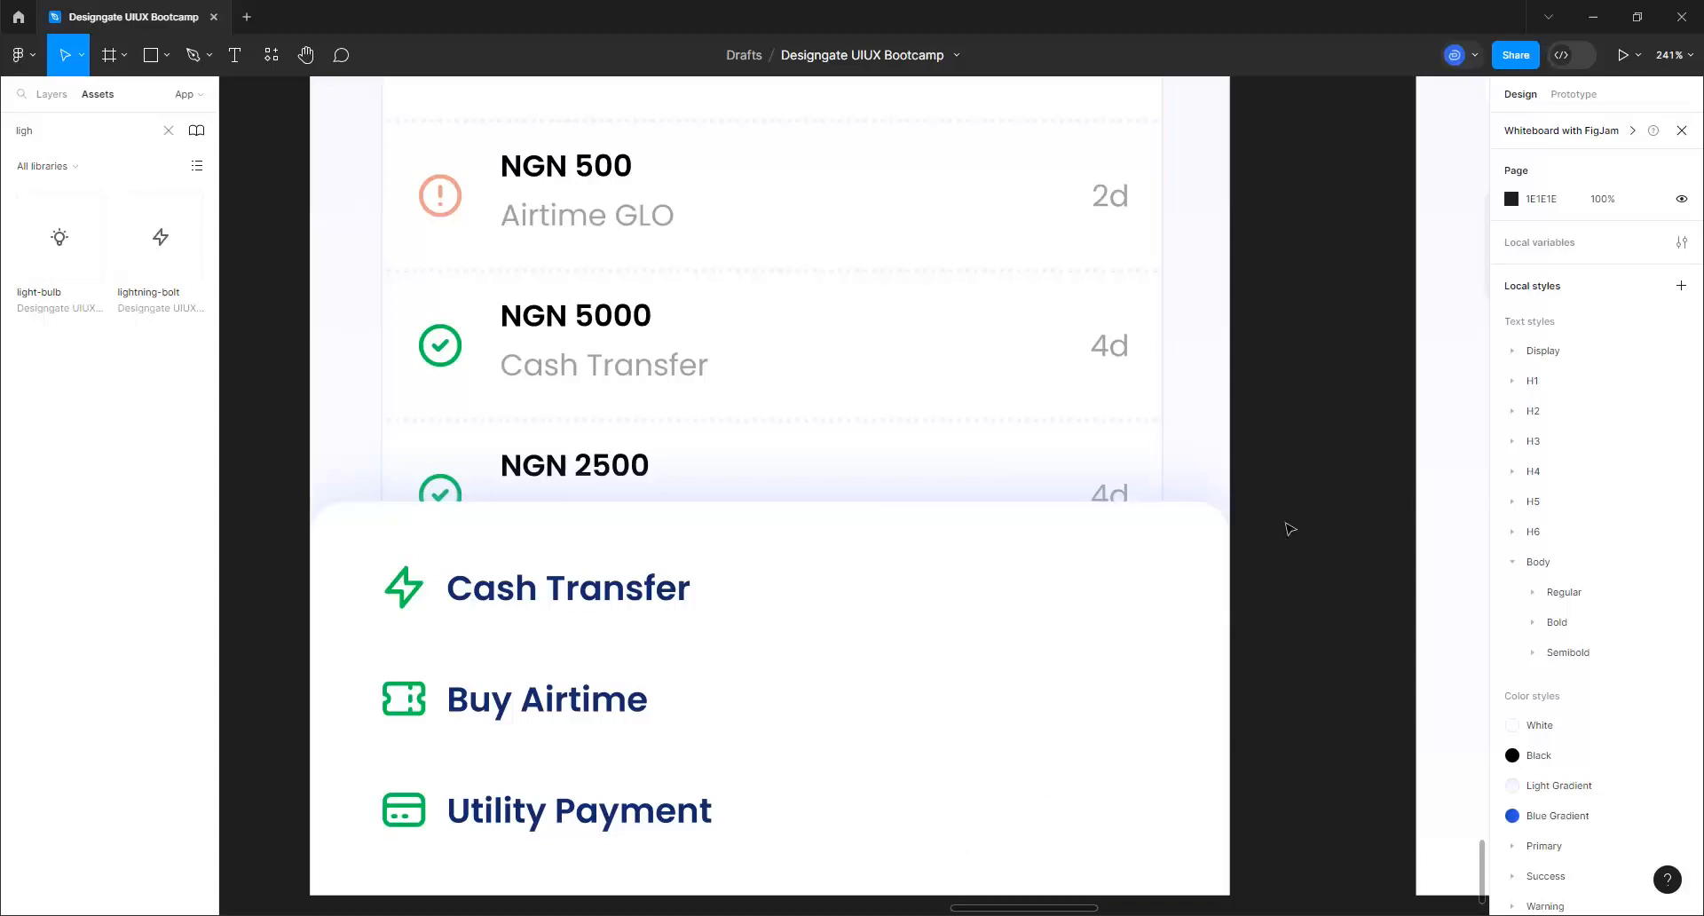
# Move the action list off the NGN 5000.00 Dashboard screen onto the empty canvas beside the Dashboard New User screen
pyautogui.scroll(-2, 1115, 575)
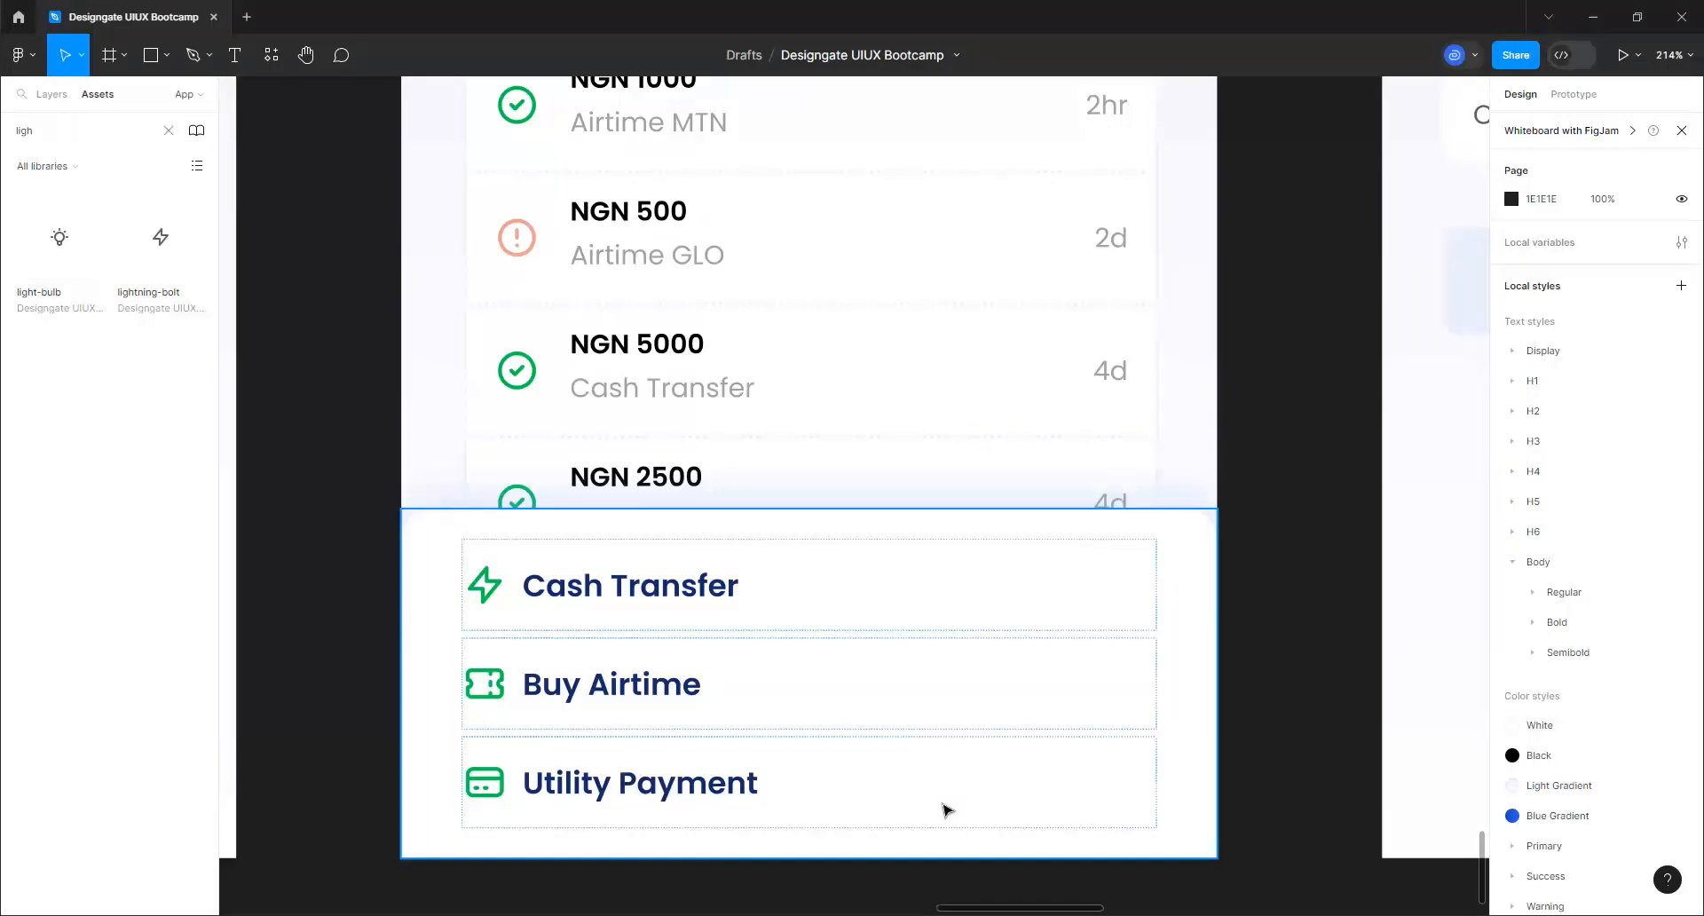
pyautogui.scroll(-6, 1154, 679)
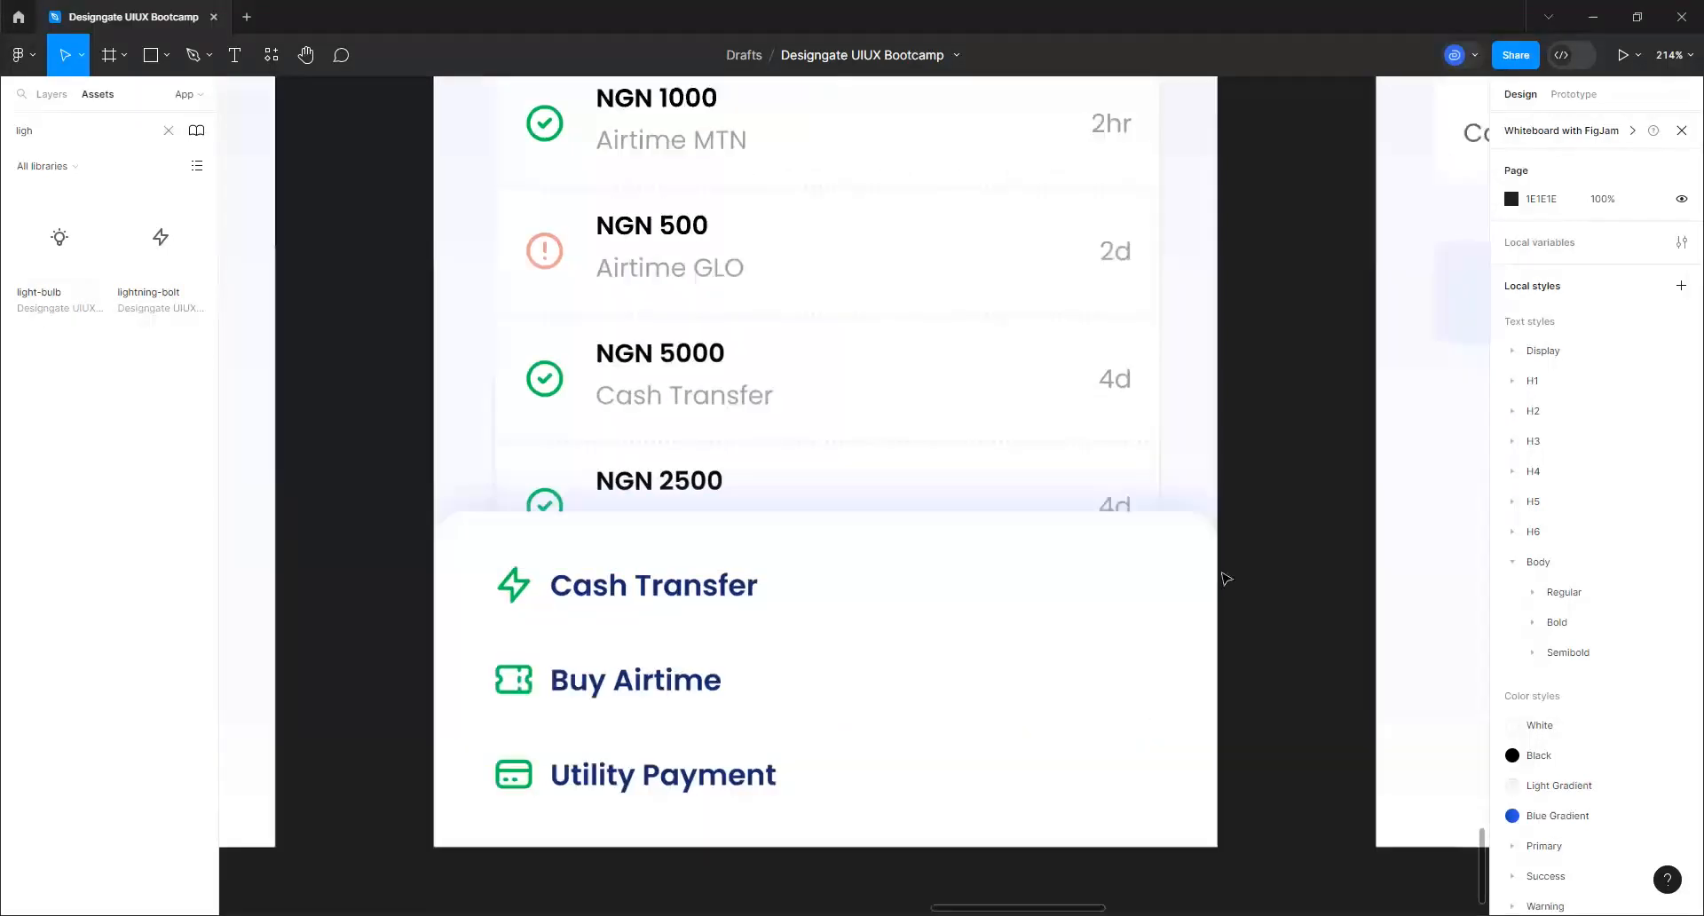
pyautogui.scroll(-1, 1180, 655)
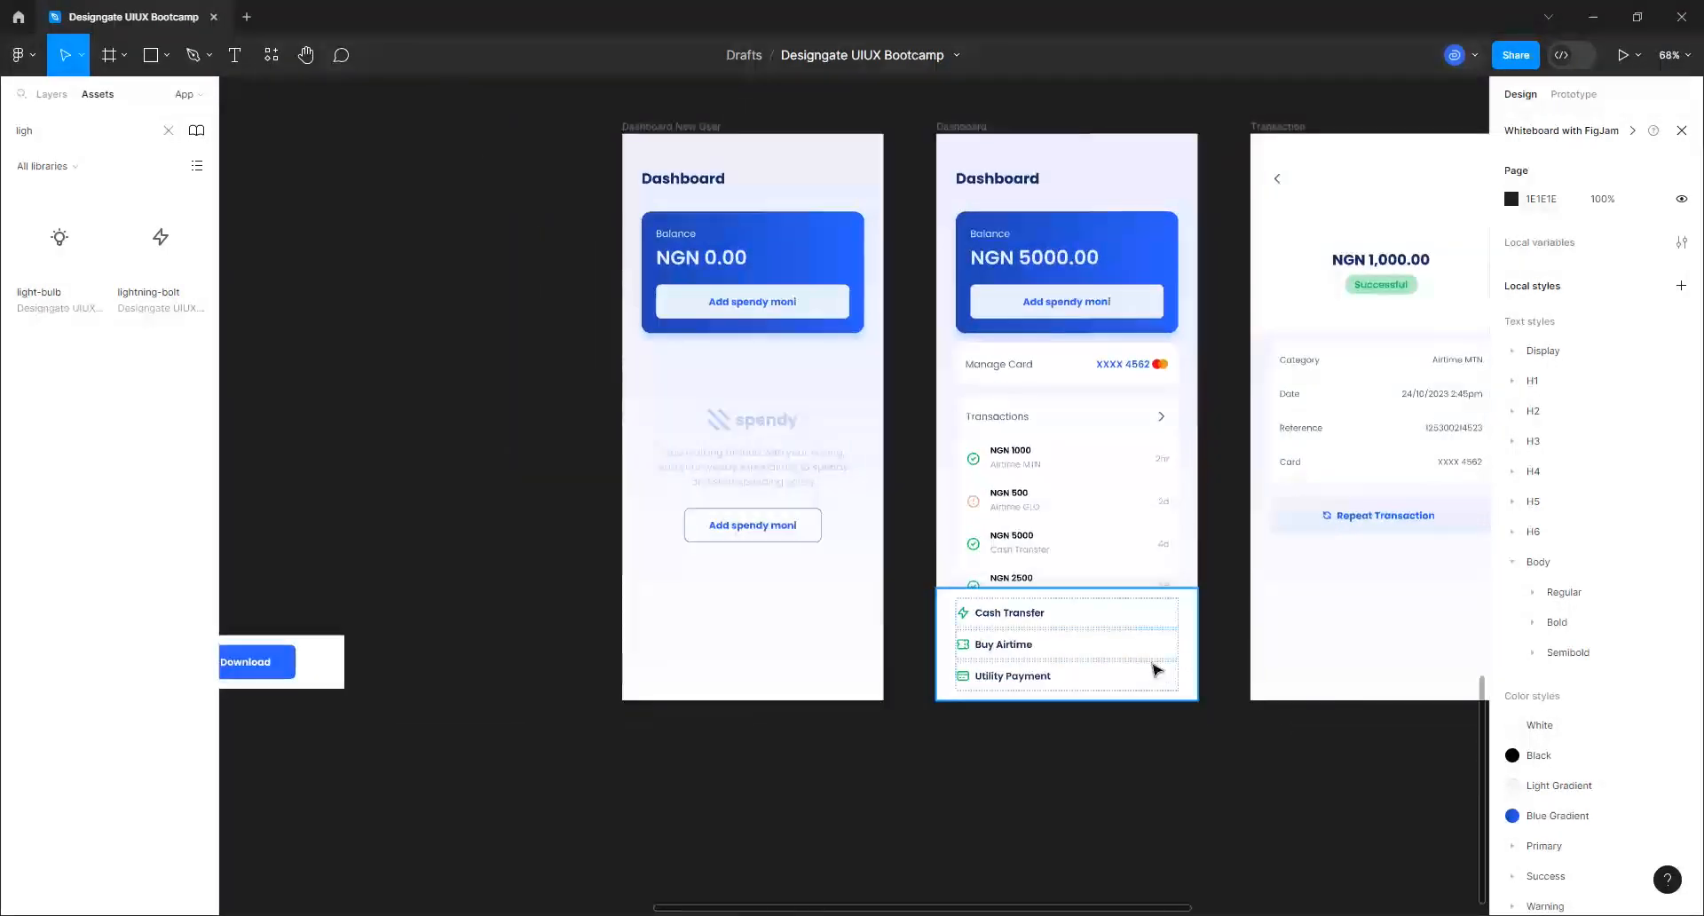
pyautogui.click(1149, 654)
pyautogui.moveTo(1209, 742); pyautogui.dragTo(525, 508)
# Rename the action list frame as Menu Popup
pyautogui.doubleClick(338, 436)
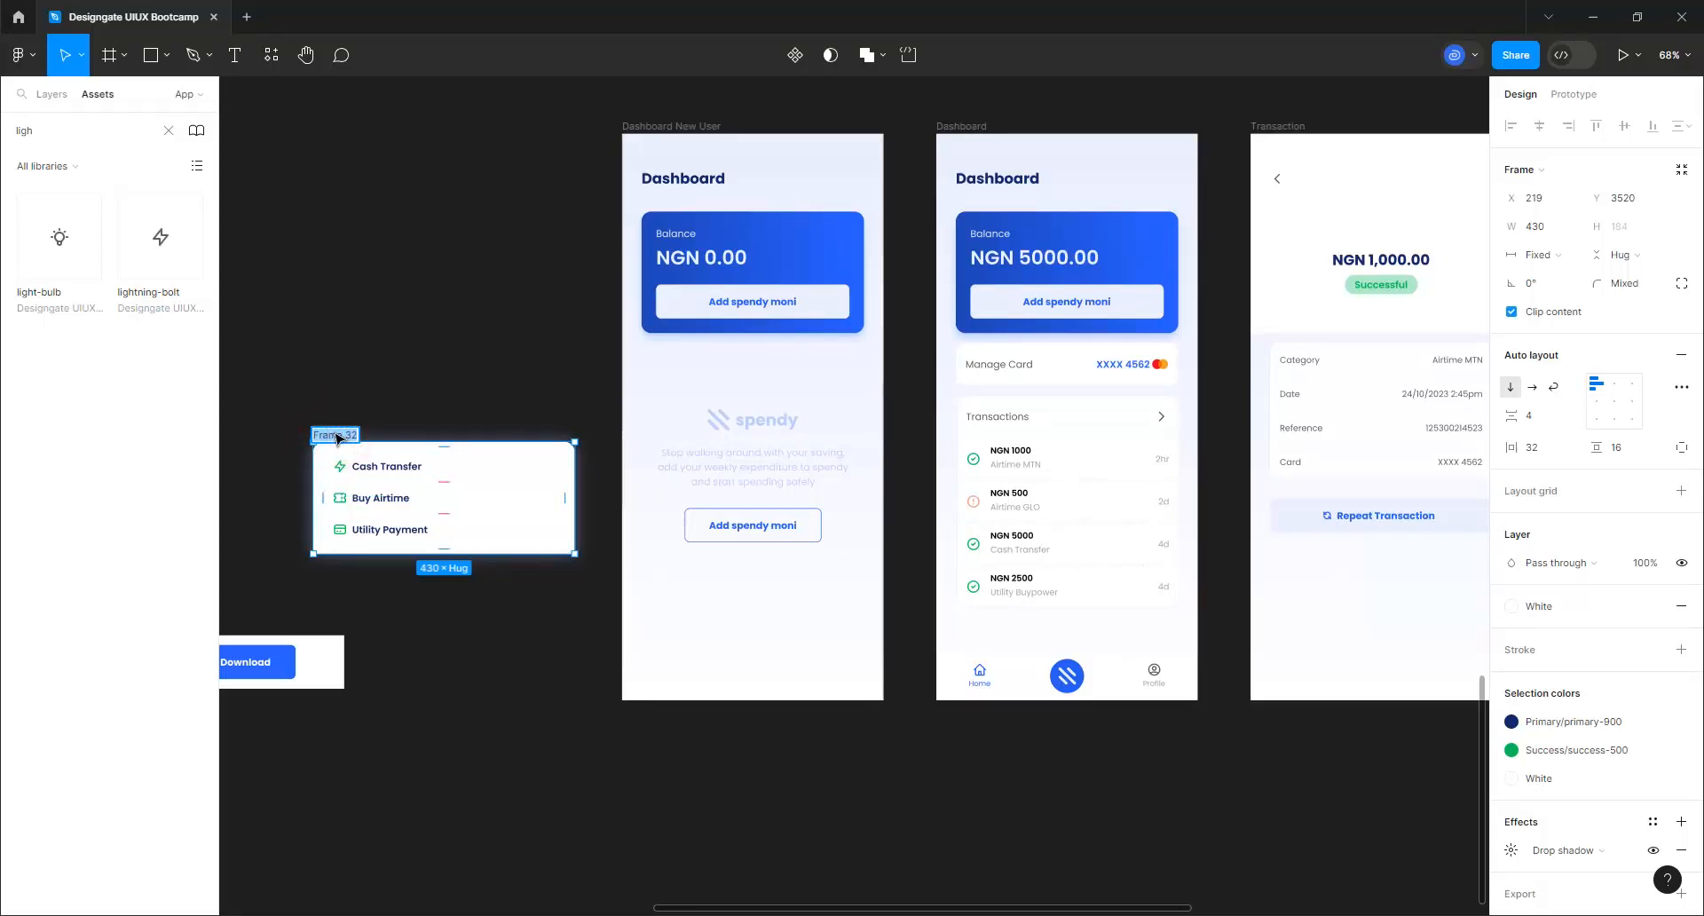
pyautogui.write('Menu Popup')
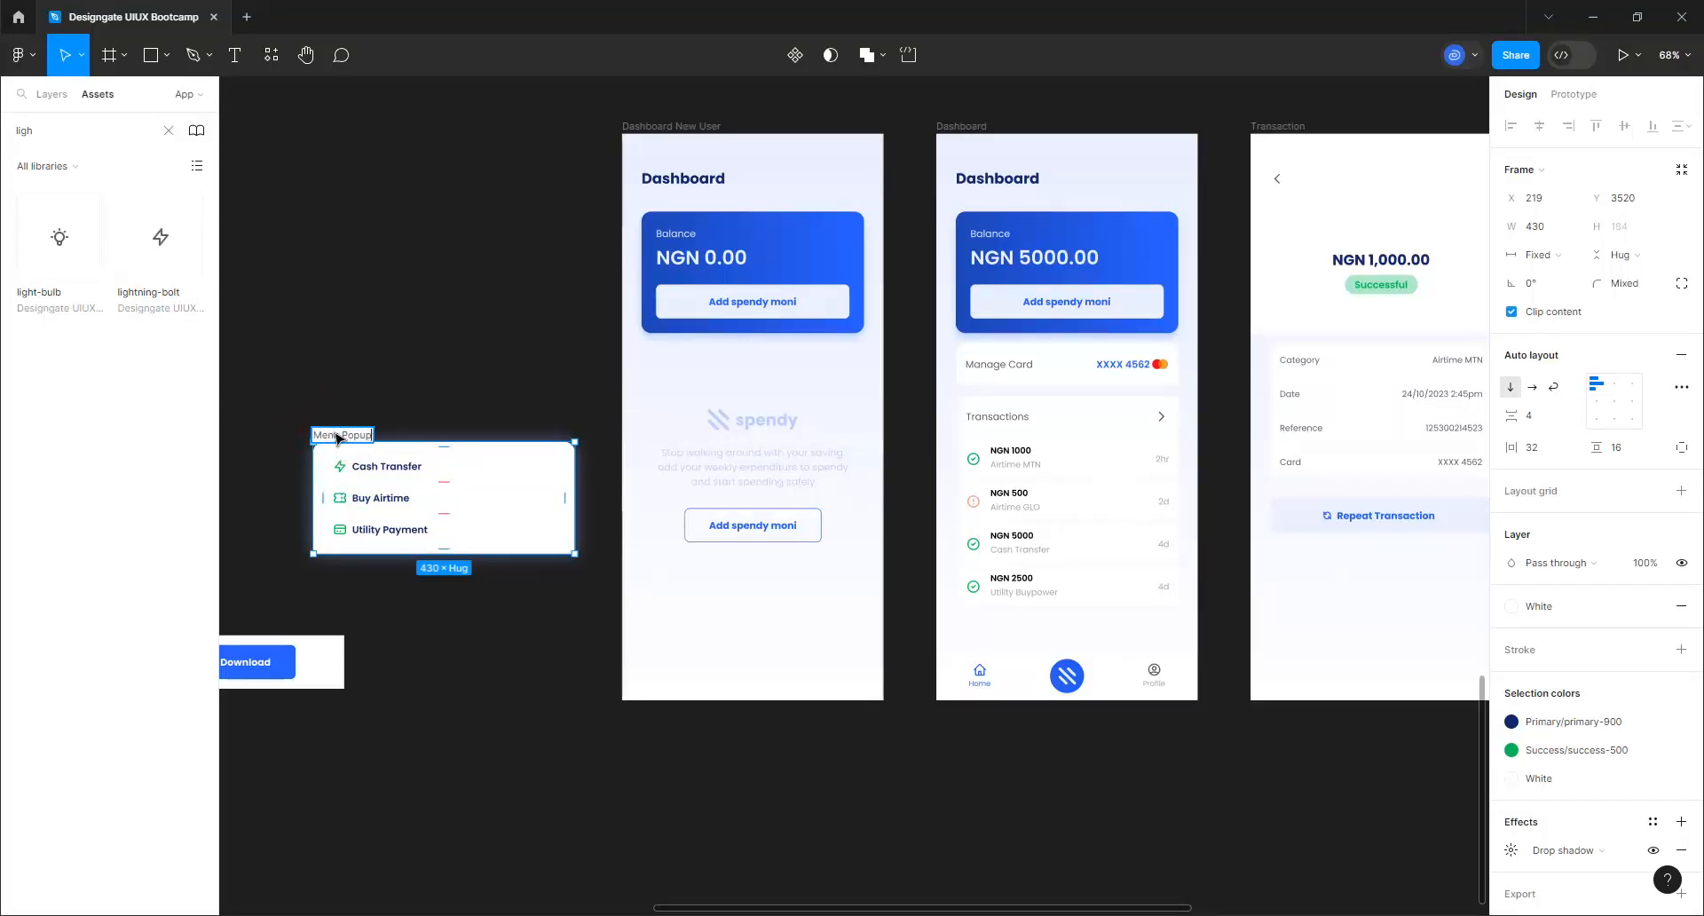
pyautogui.press('Return')
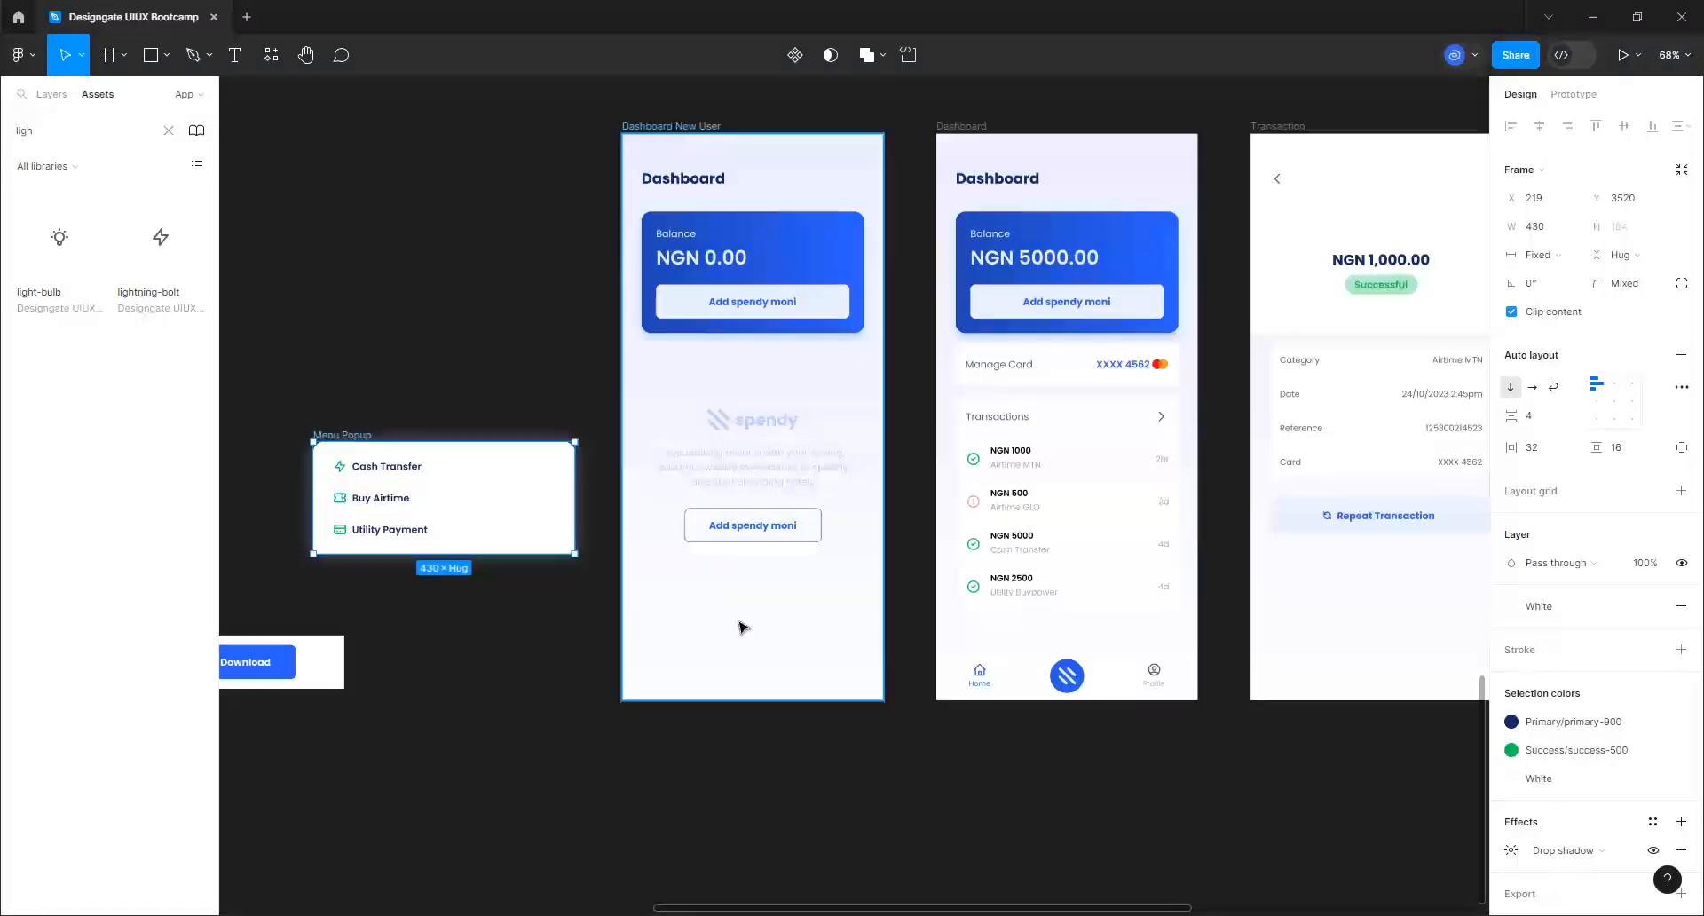
# Create a prototype connection from the round logo button in the Tabbar component to the Menu Popup frame
pyautogui.scroll(-2, 742, 627)
pyautogui.scroll(-1, 825, 636)
pyautogui.scroll(-3, 800, 787)
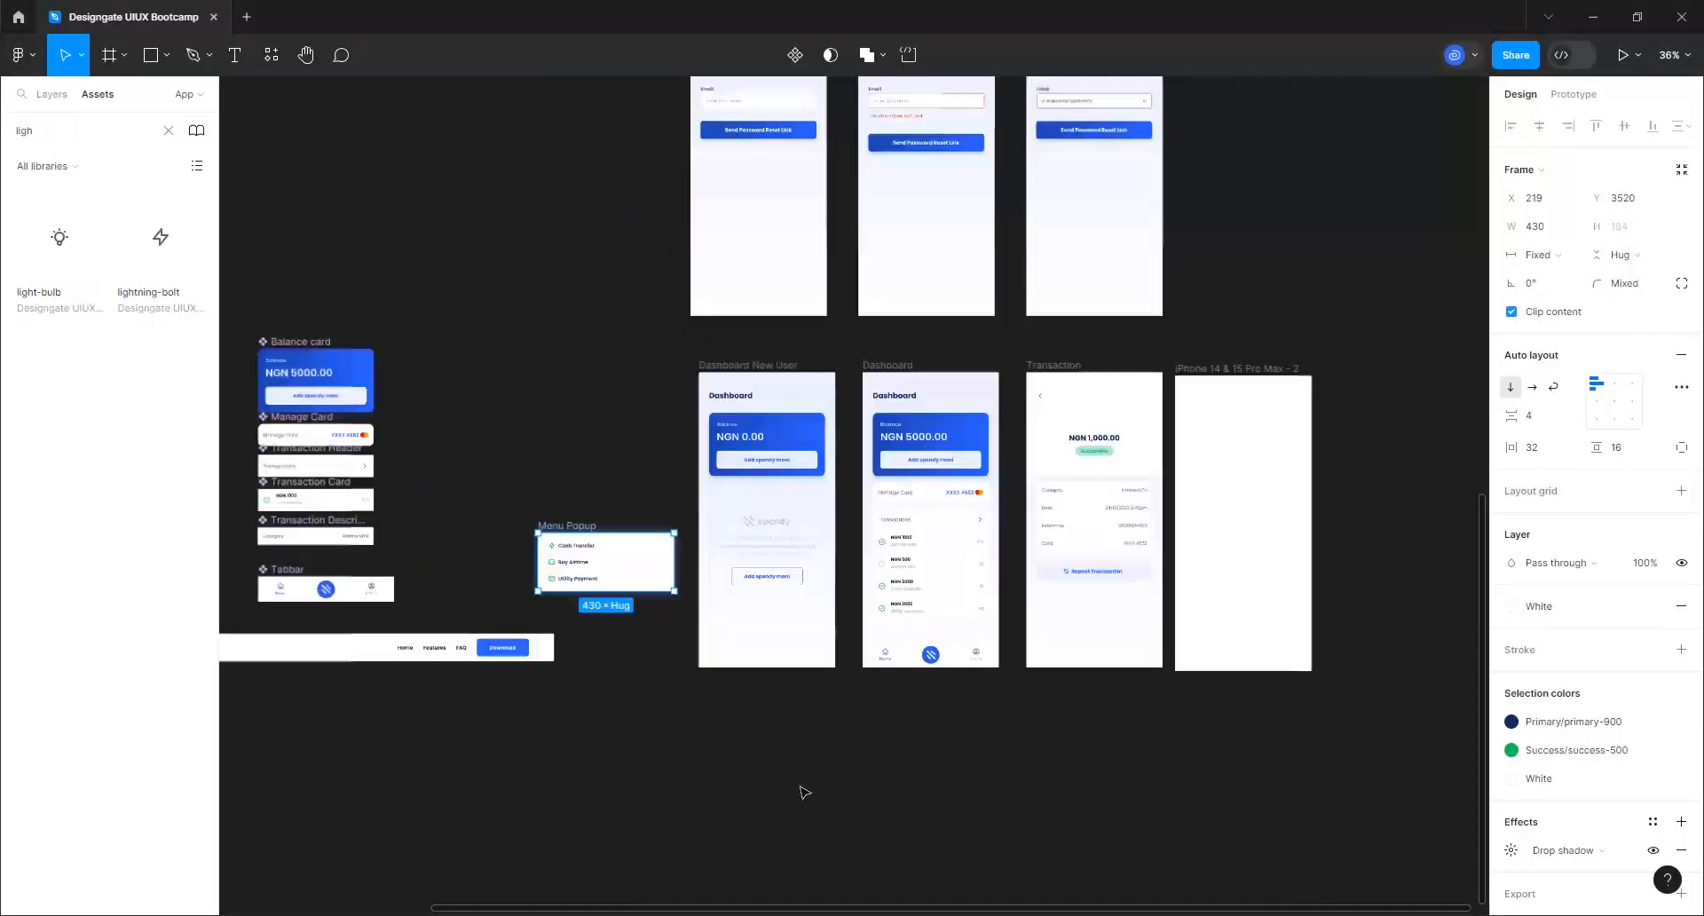
pyautogui.scroll(3, 421, 668)
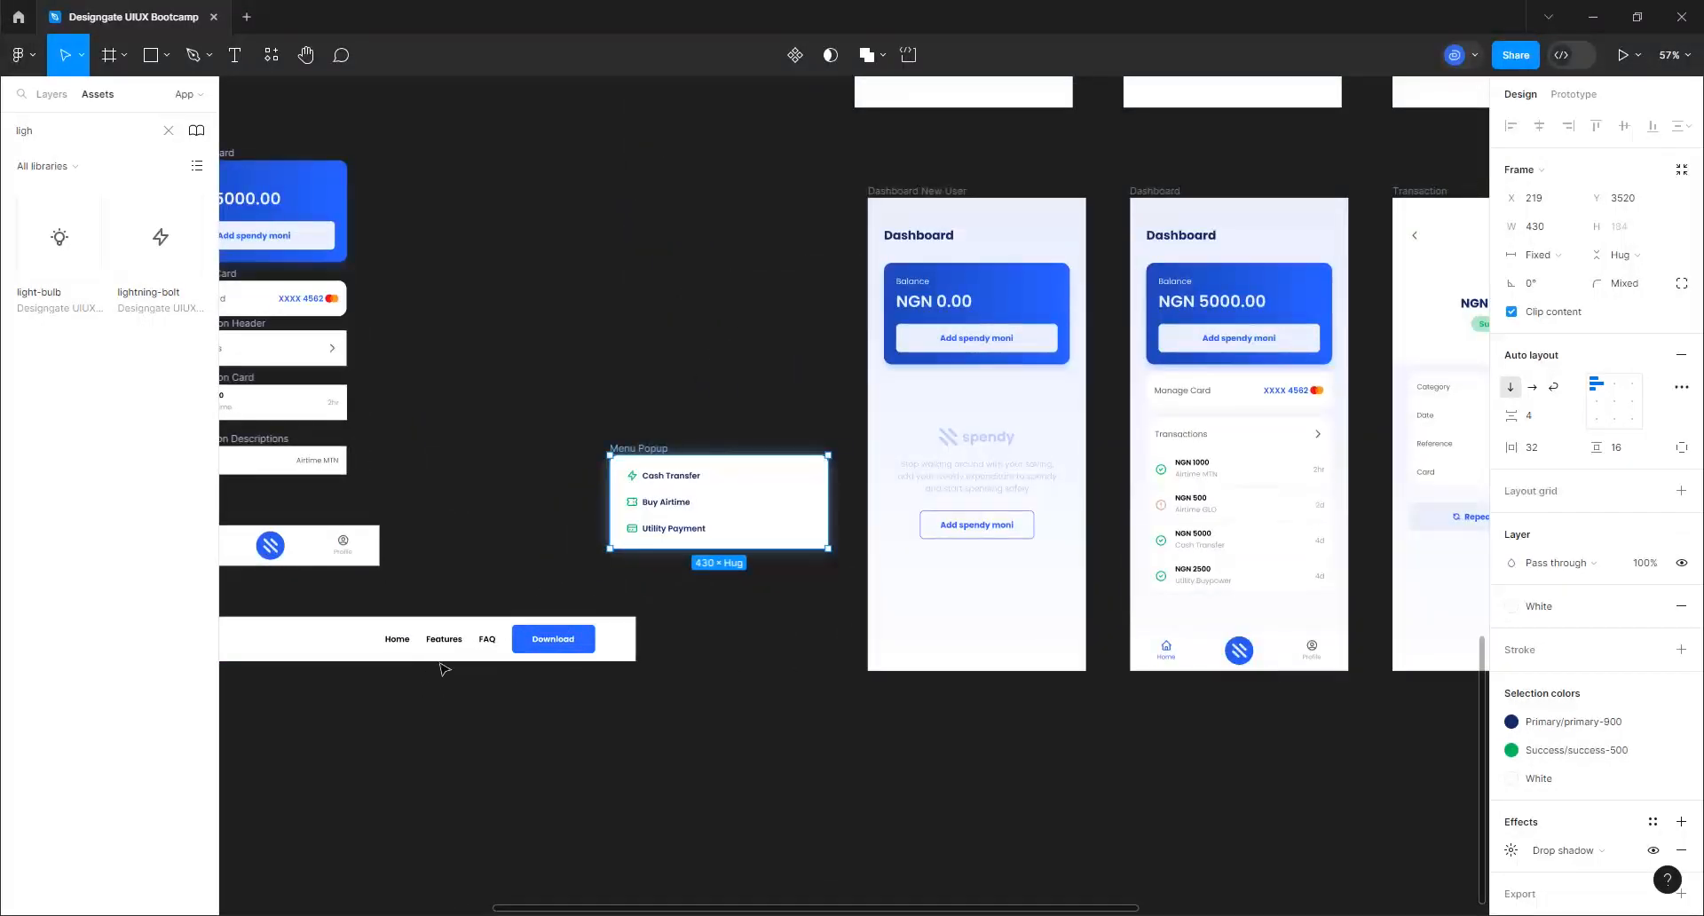
pyautogui.scroll(-1, 355, 672)
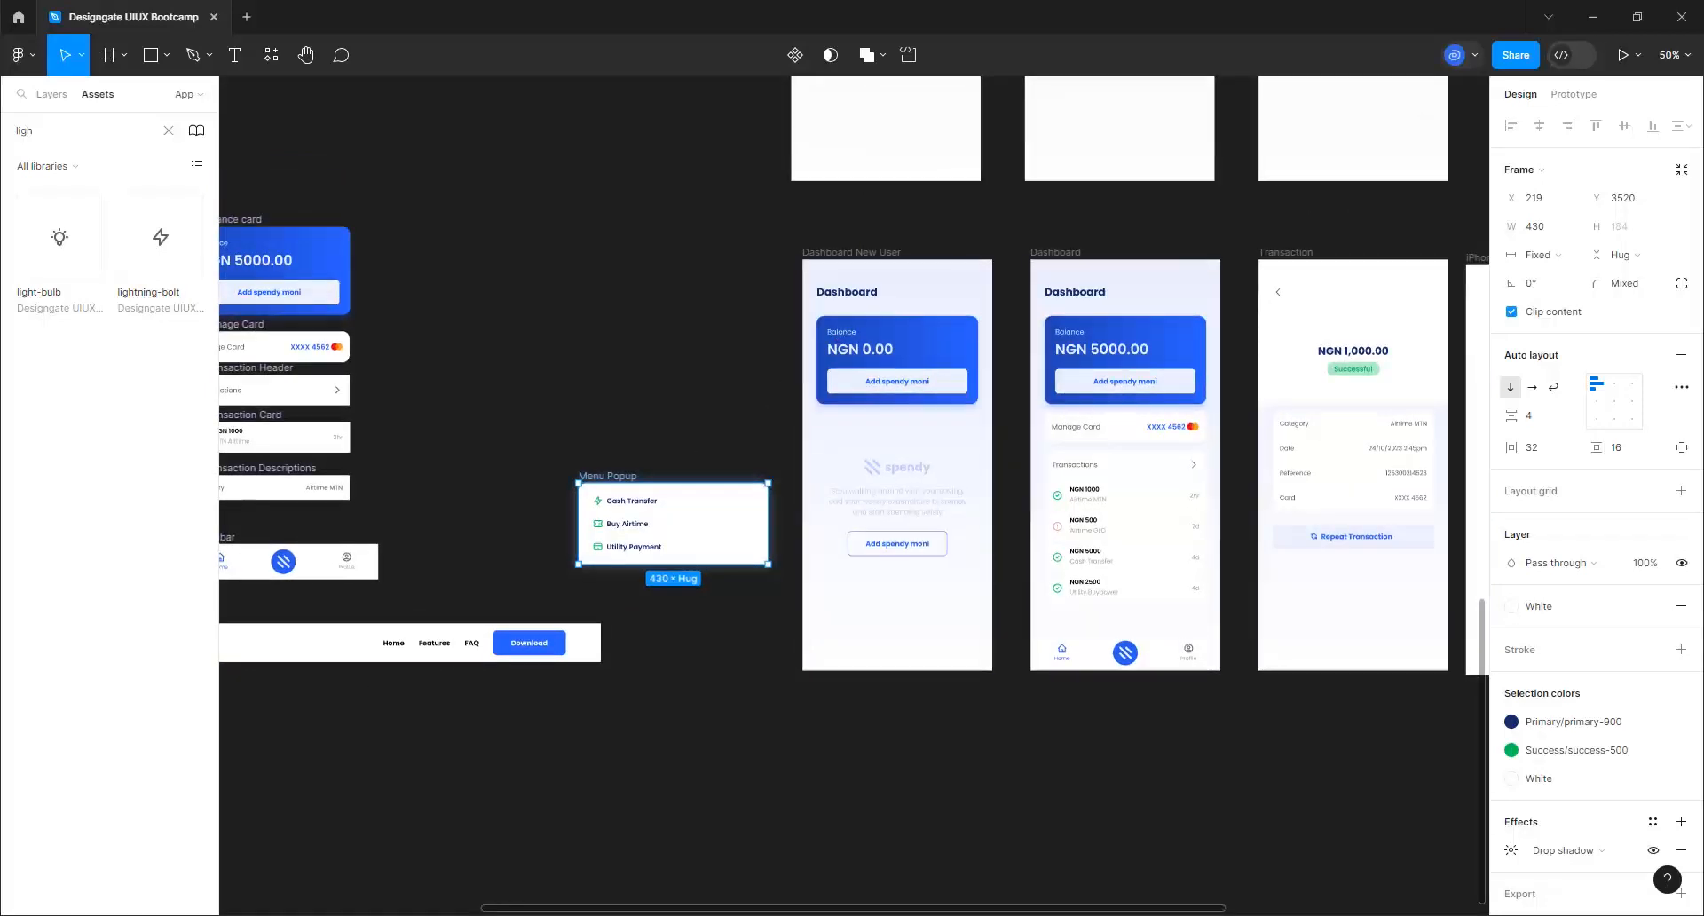
pyautogui.click(1572, 98)
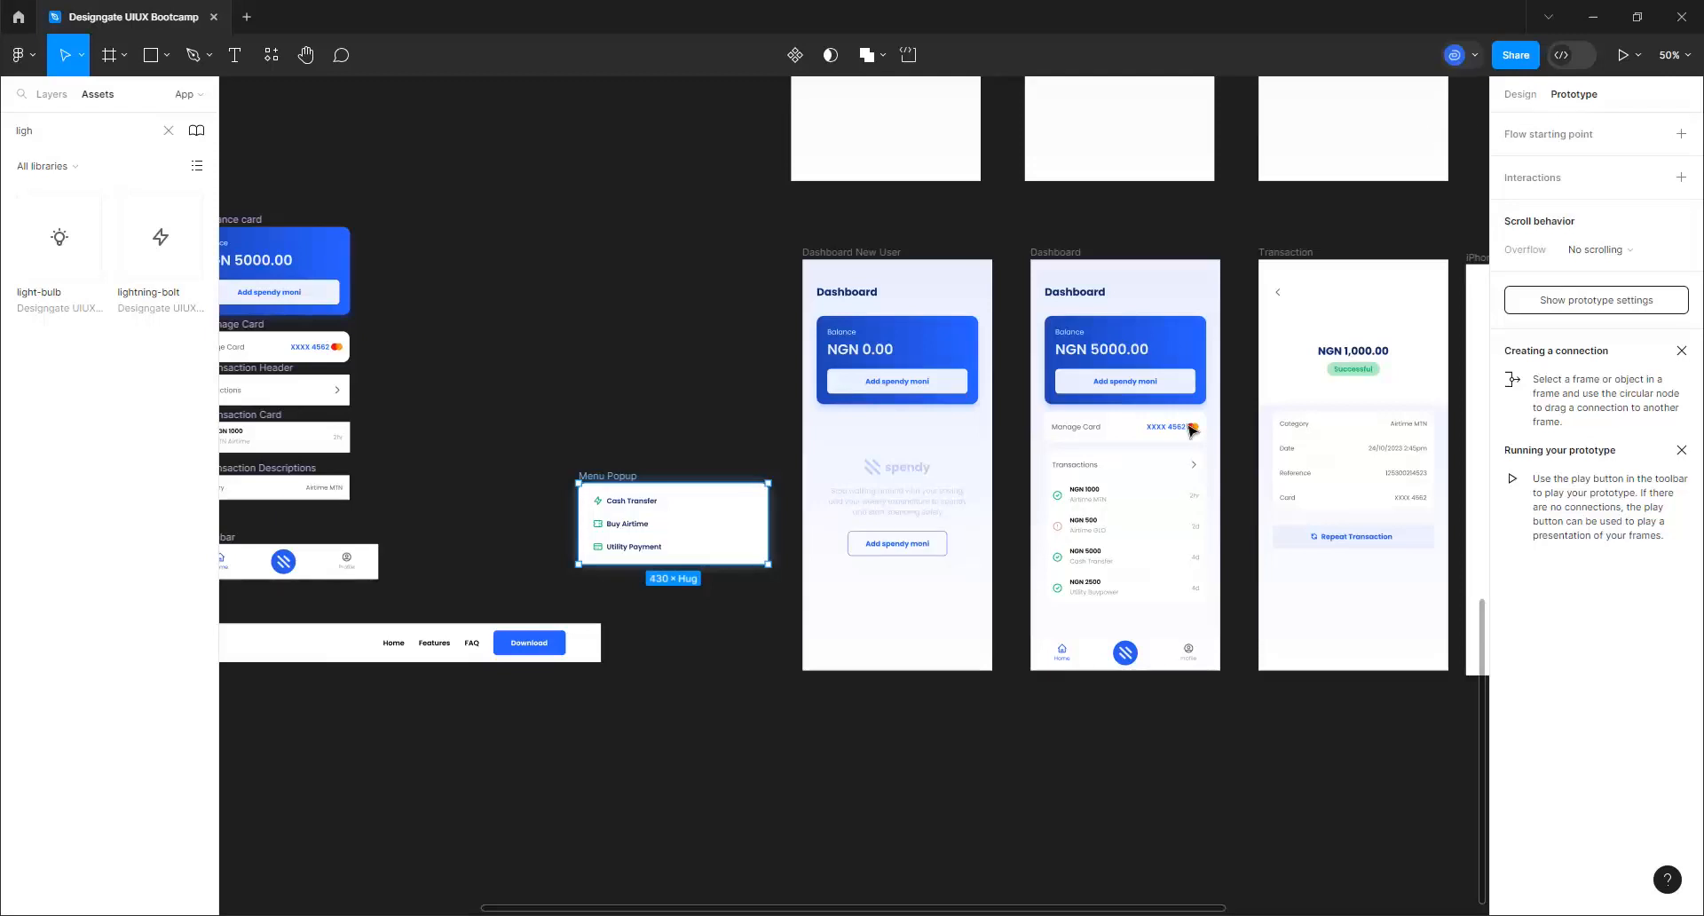
pyautogui.scroll(-1, 1065, 461)
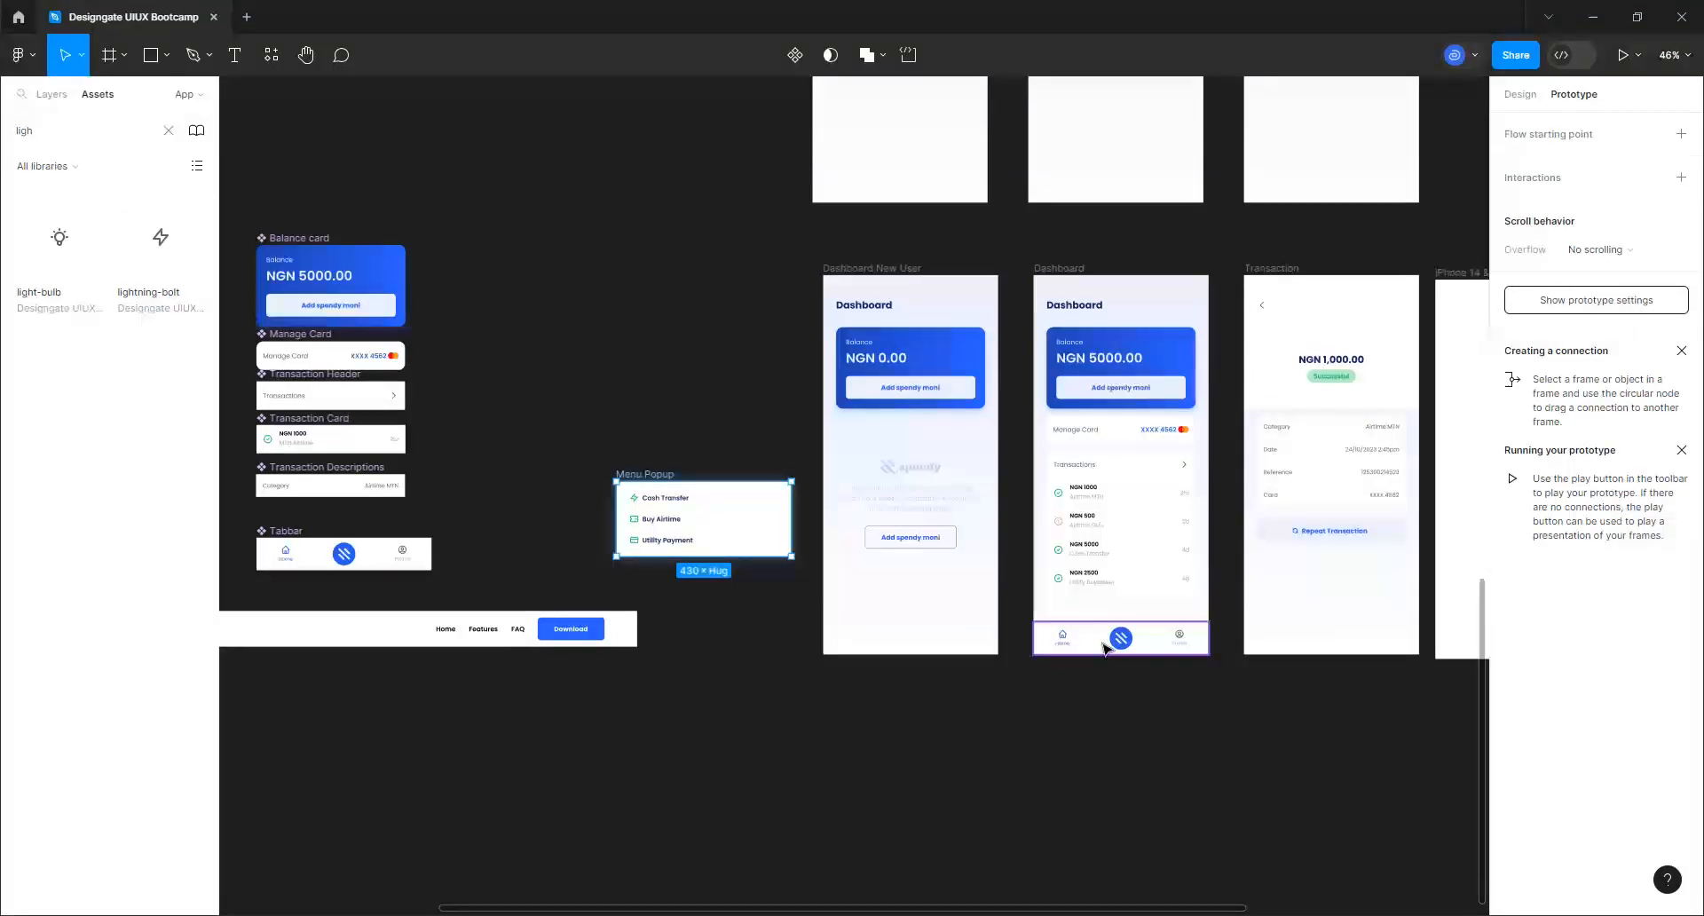
pyautogui.scroll(5, 266, 550)
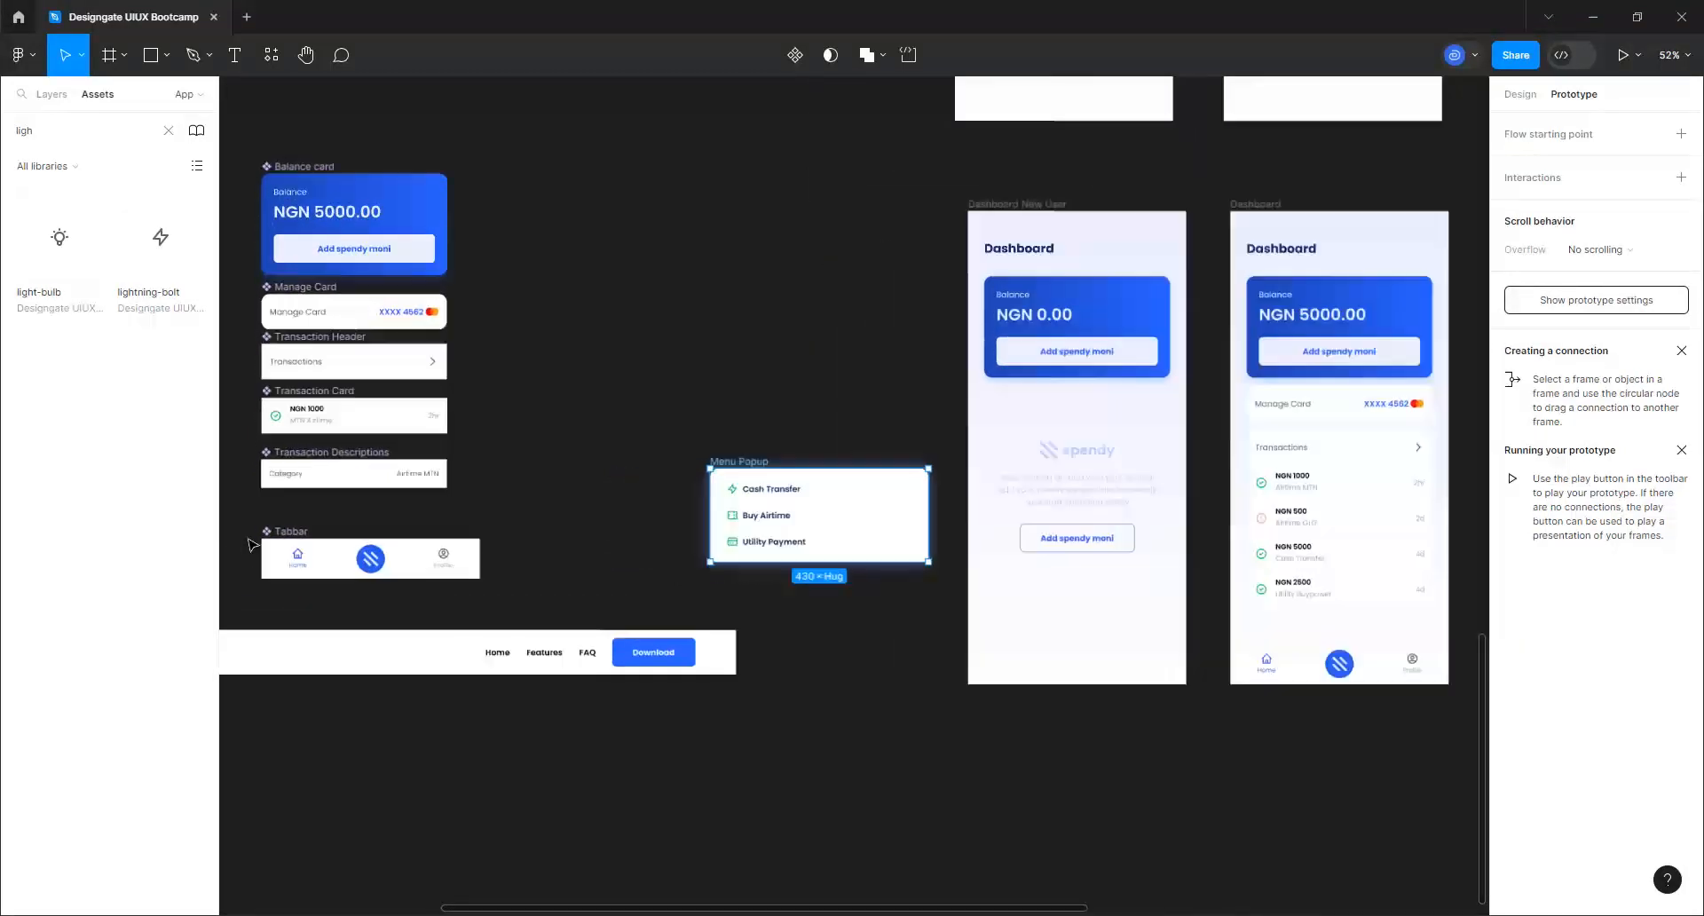
pyautogui.scroll(-2, 273, 551)
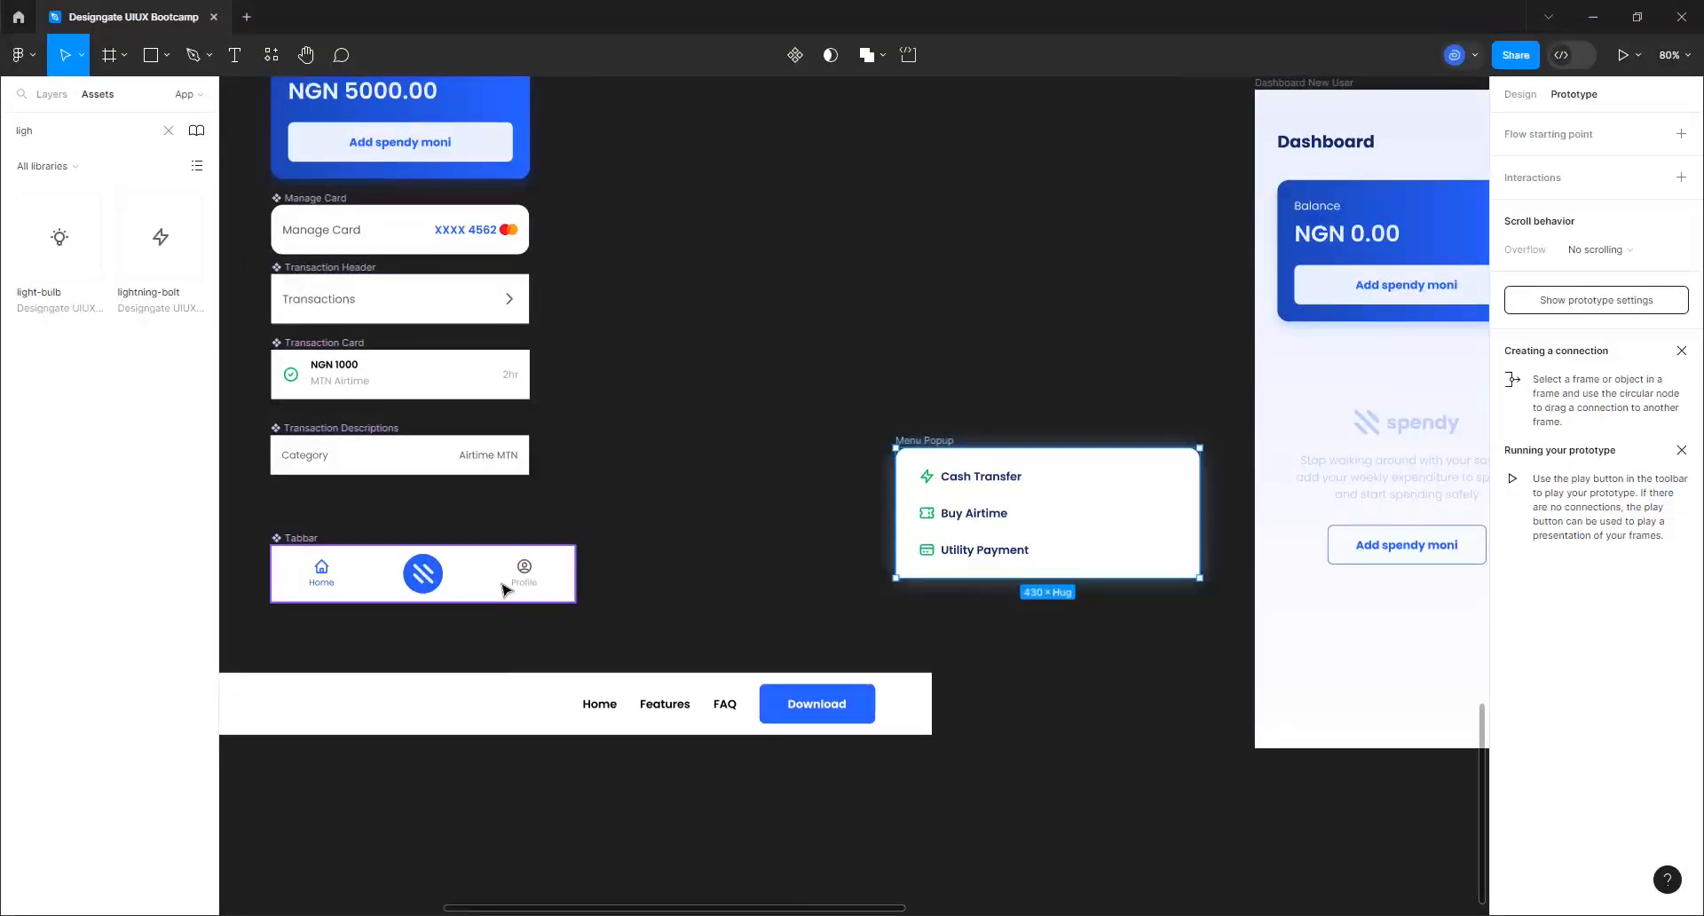
pyautogui.doubleClick(427, 582)
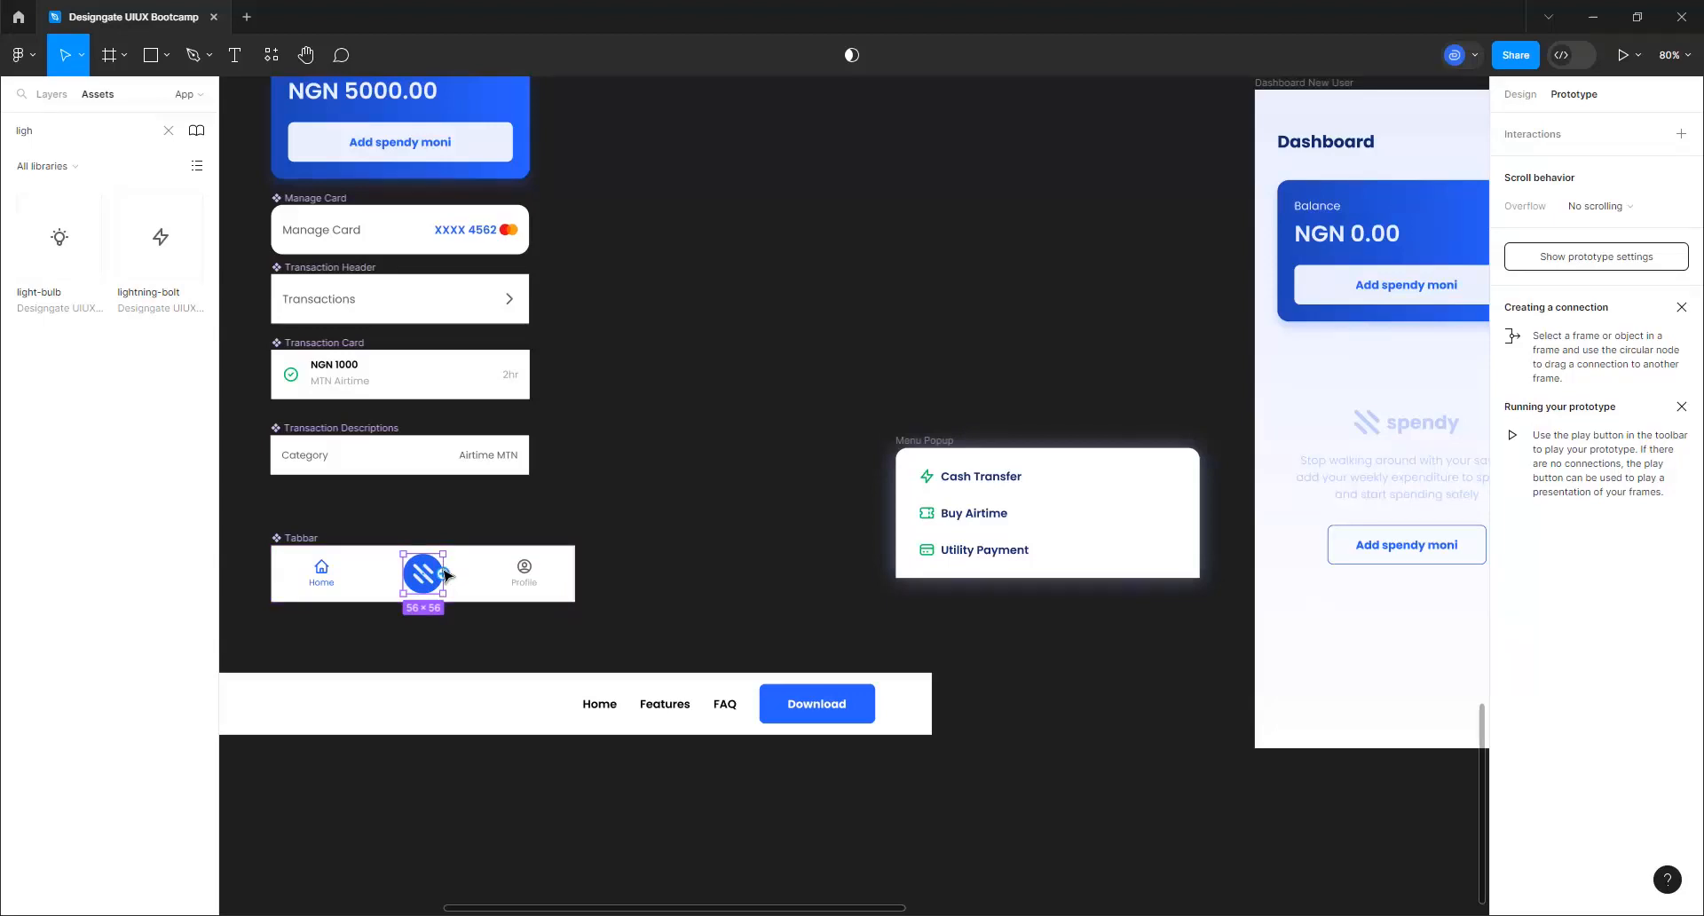
pyautogui.moveTo(443, 573); pyautogui.dragTo(925, 498)
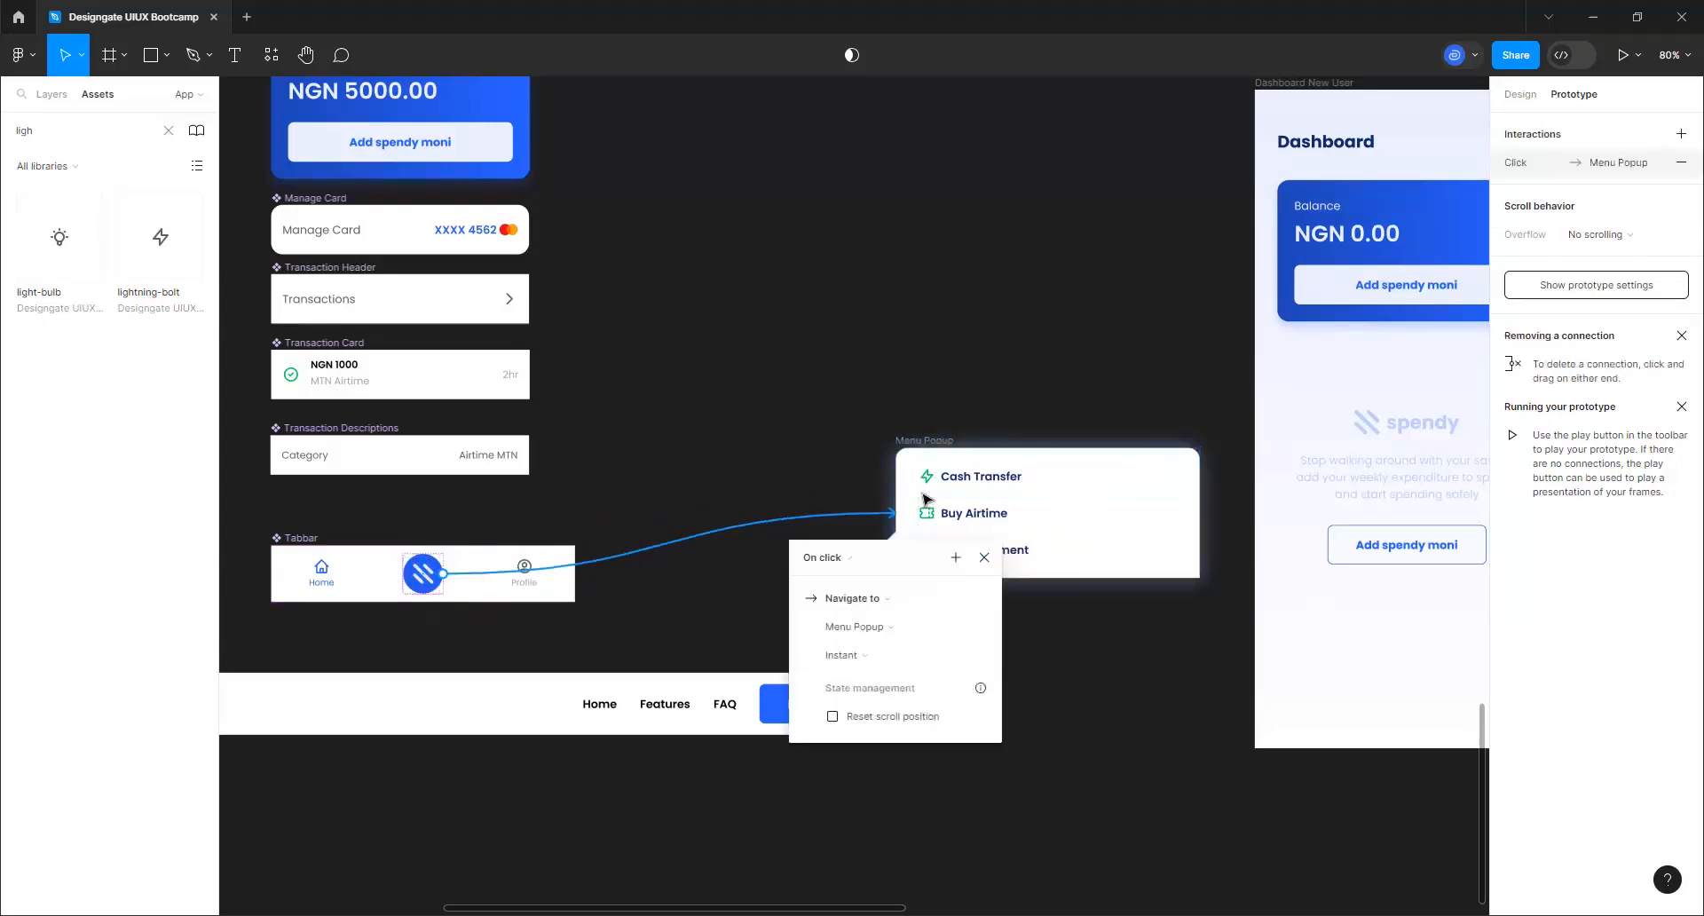
# Change the connection's action to Open overlay for Menu Popup, with a Move in animation coming upward
pyautogui.click(867, 600)
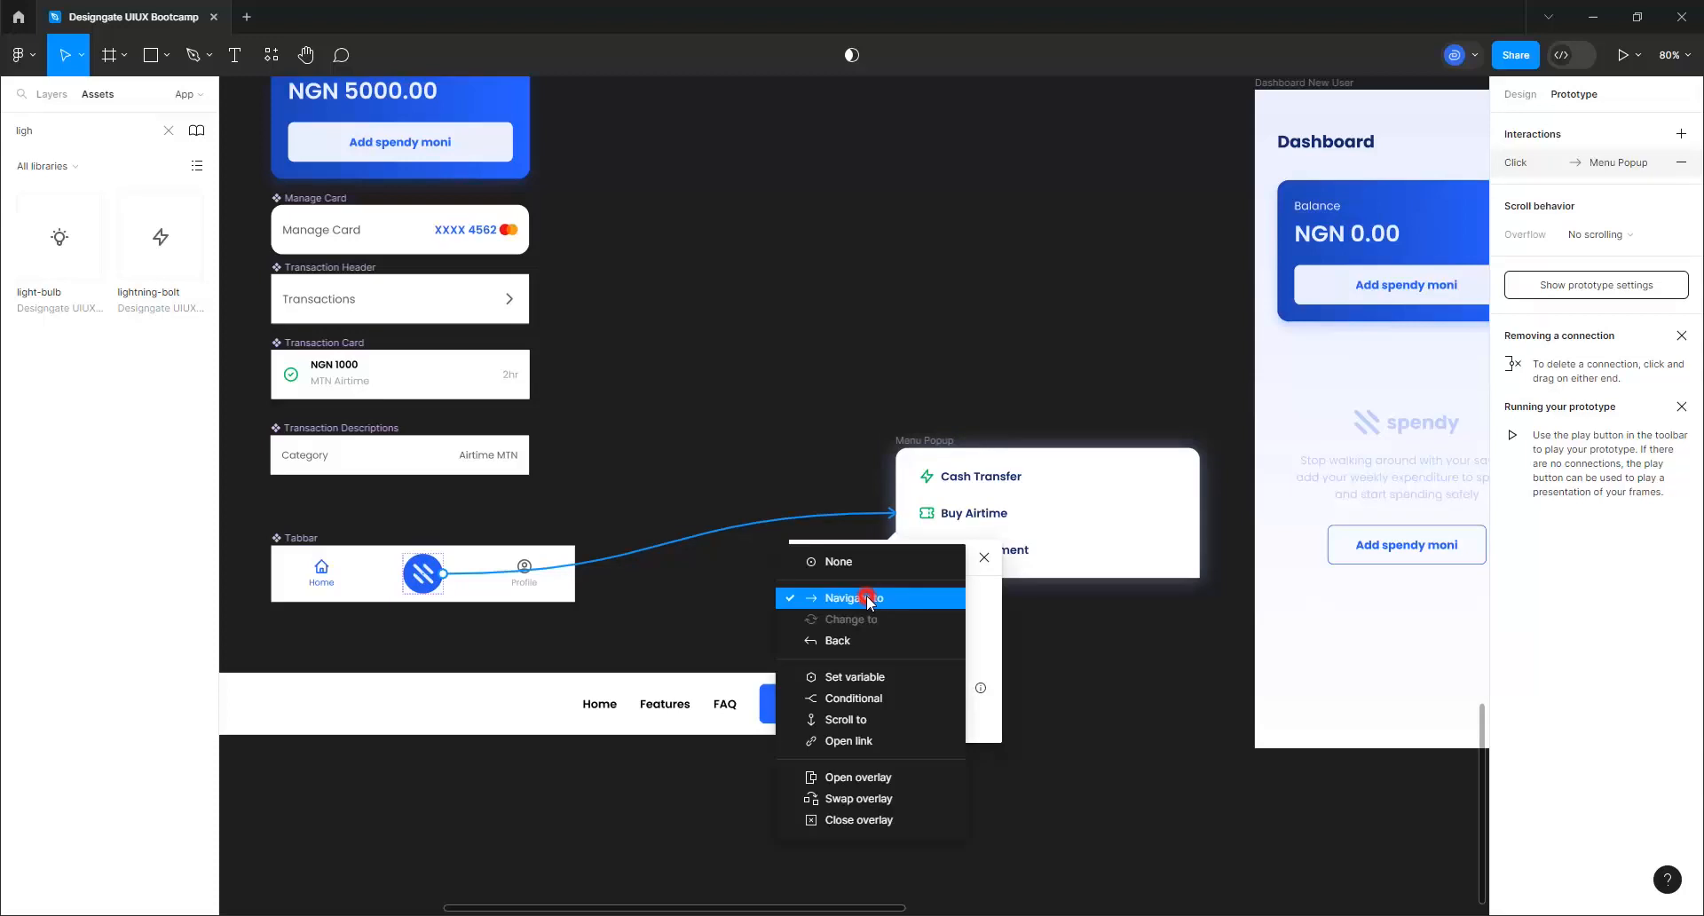
pyautogui.click(859, 777)
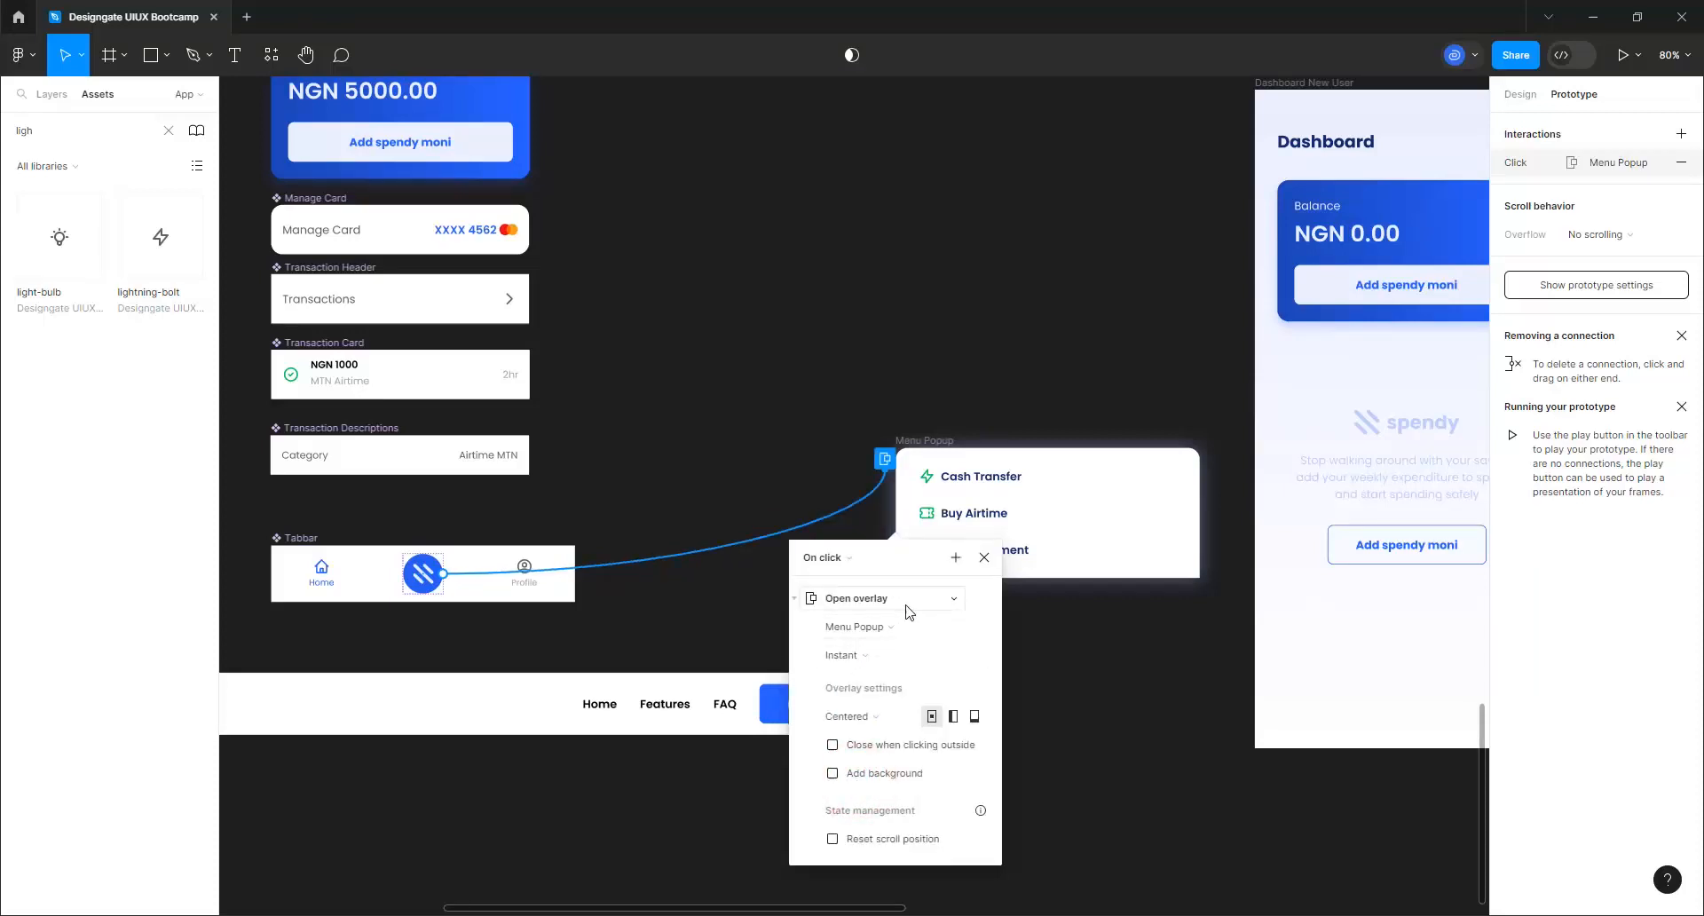
pyautogui.click(854, 658)
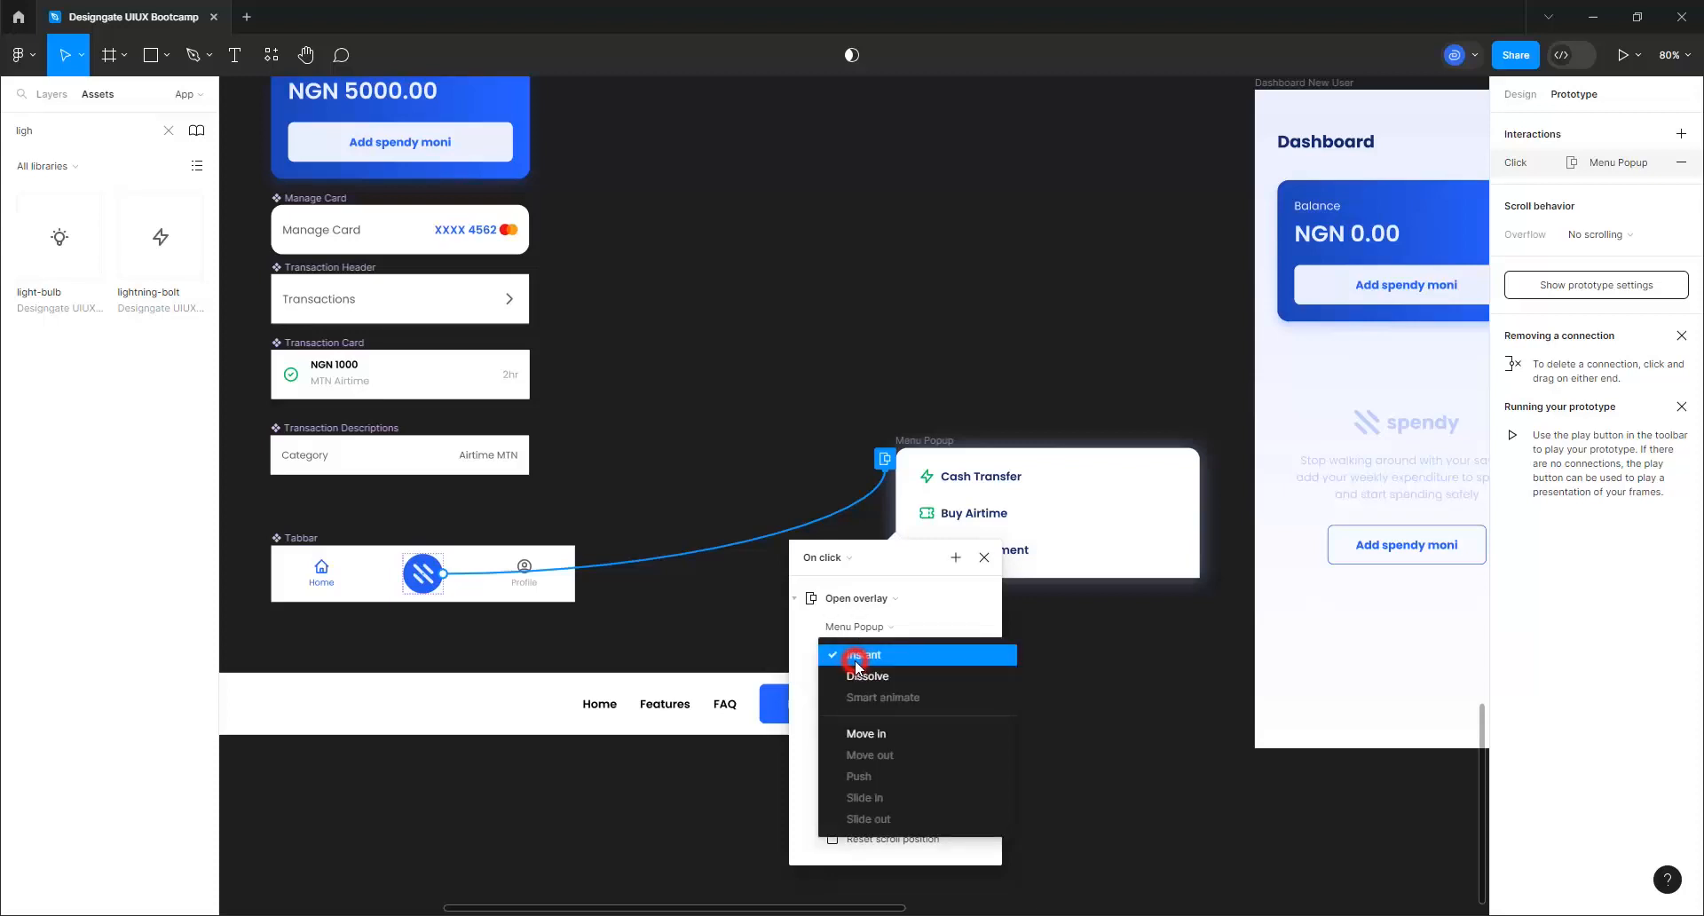
pyautogui.click(861, 733)
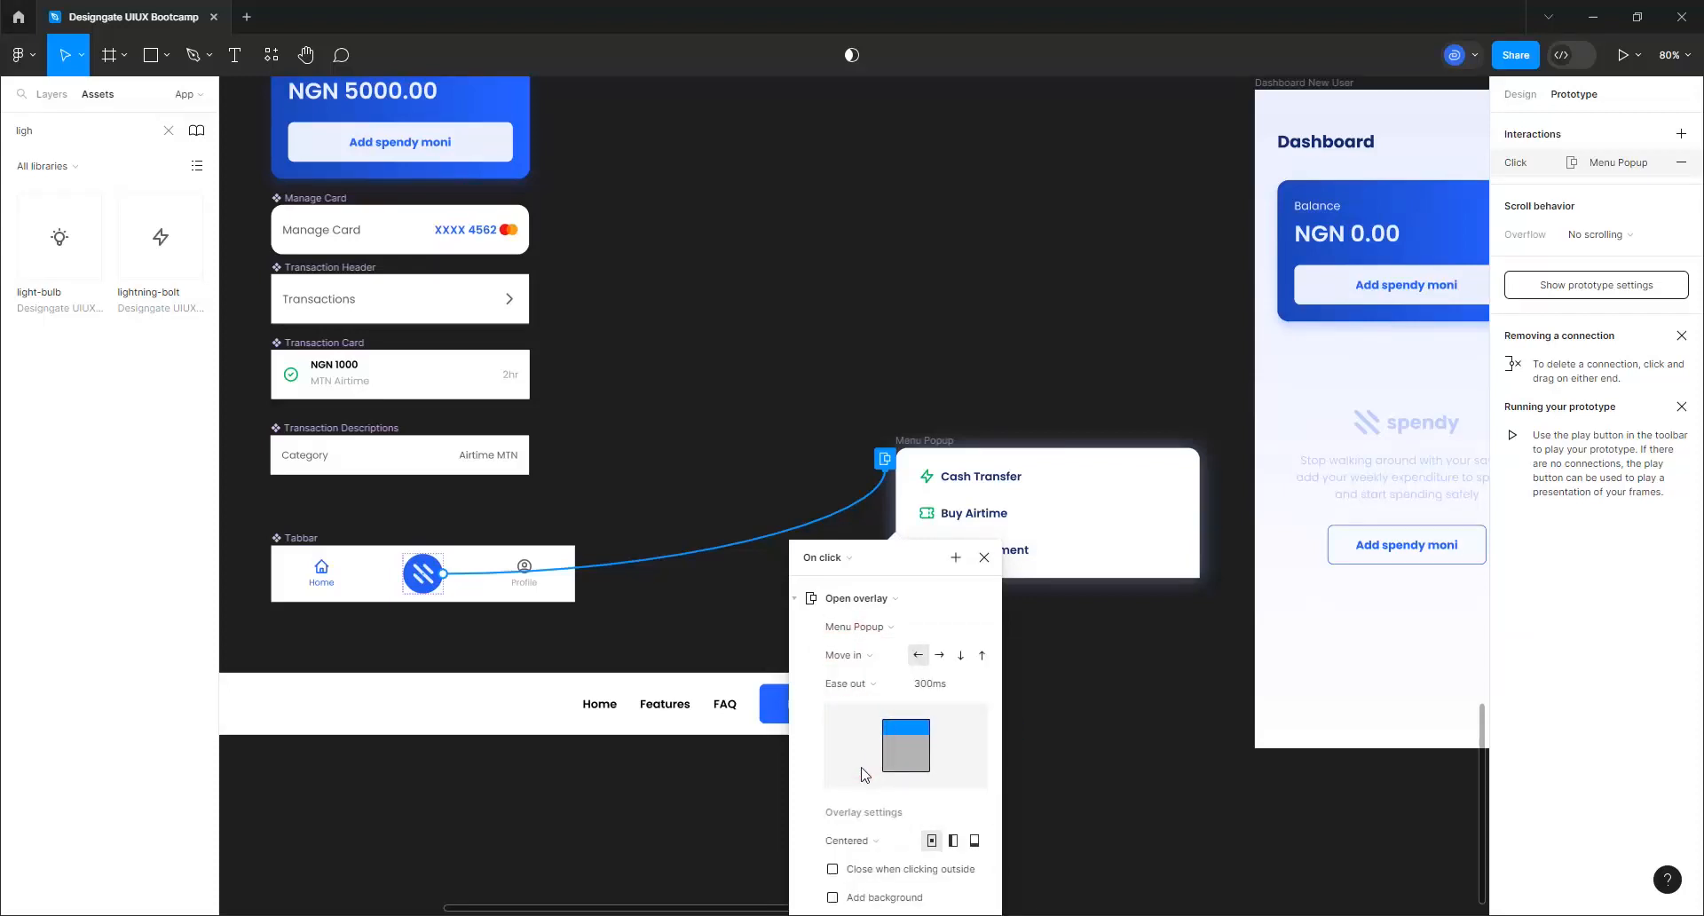
pyautogui.click(980, 658)
pyautogui.scroll(-2, 761, 368)
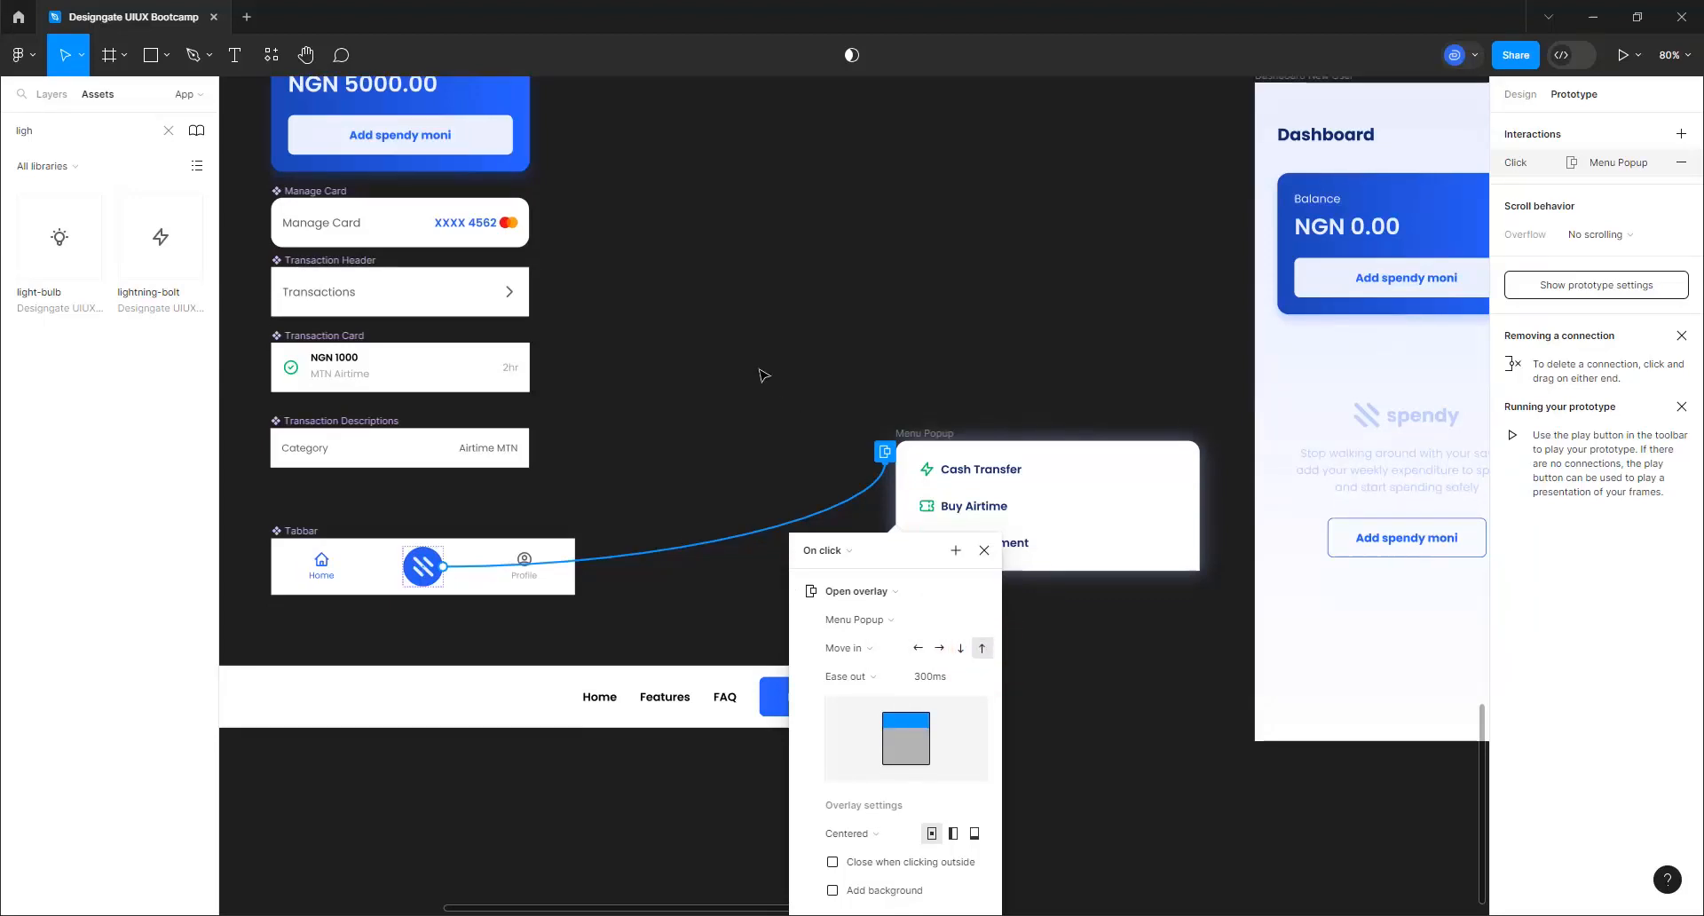
pyautogui.scroll(-2, 761, 375)
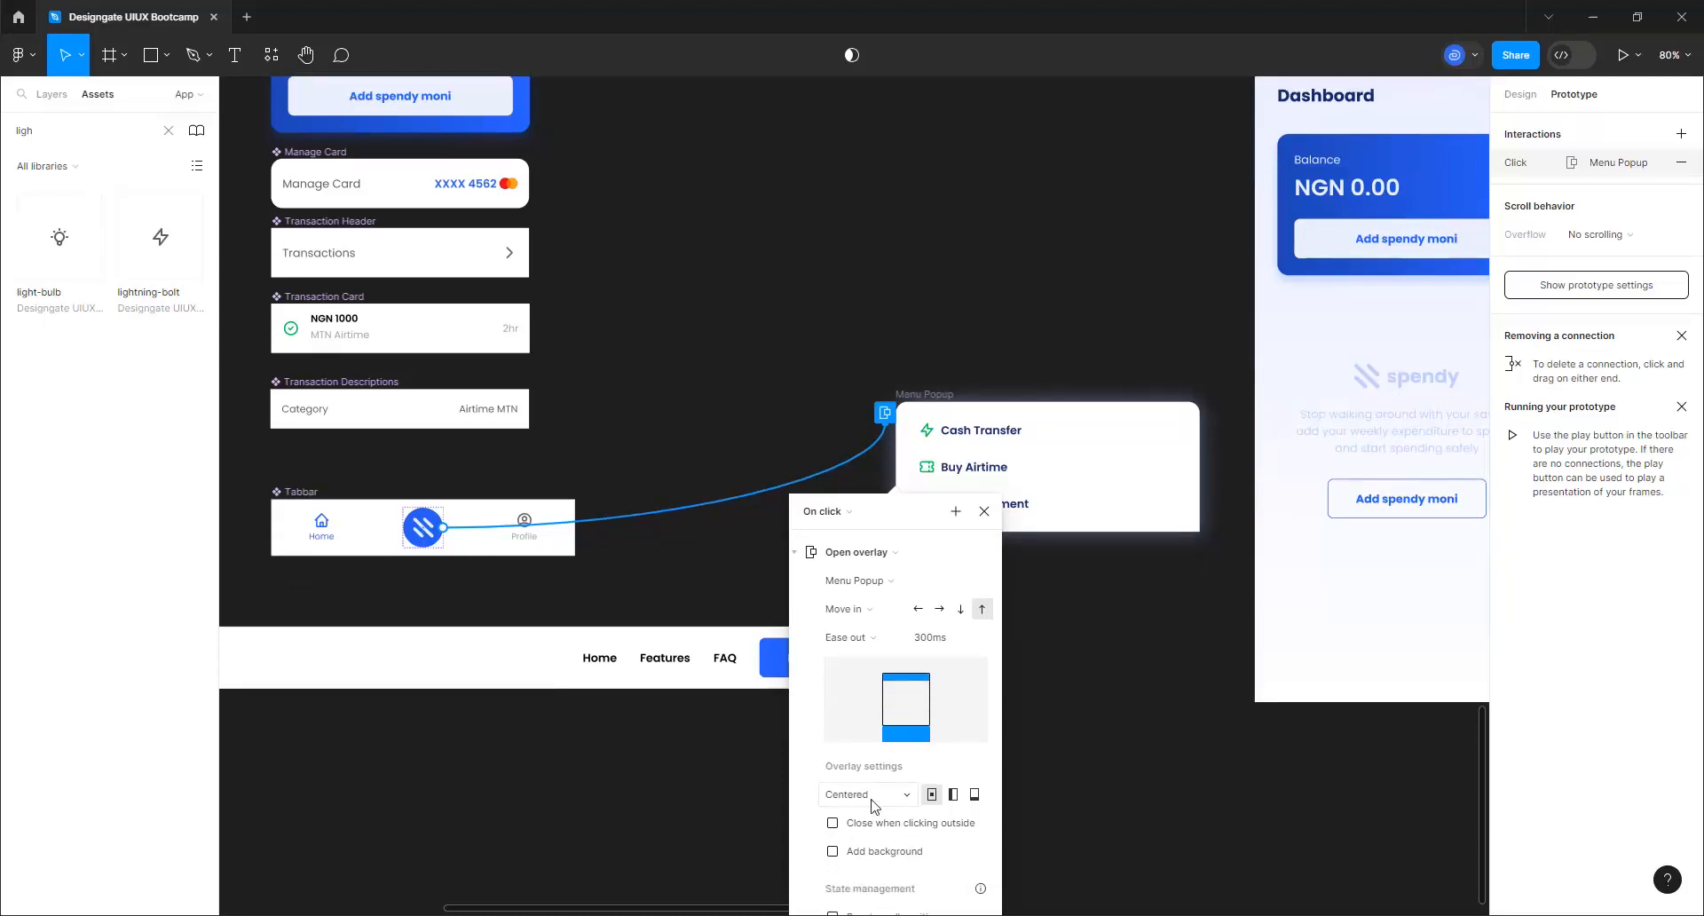
# Set the Menu Popup overlay to Bottom center, with closing when clicking outside and an added background
pyautogui.click(975, 794)
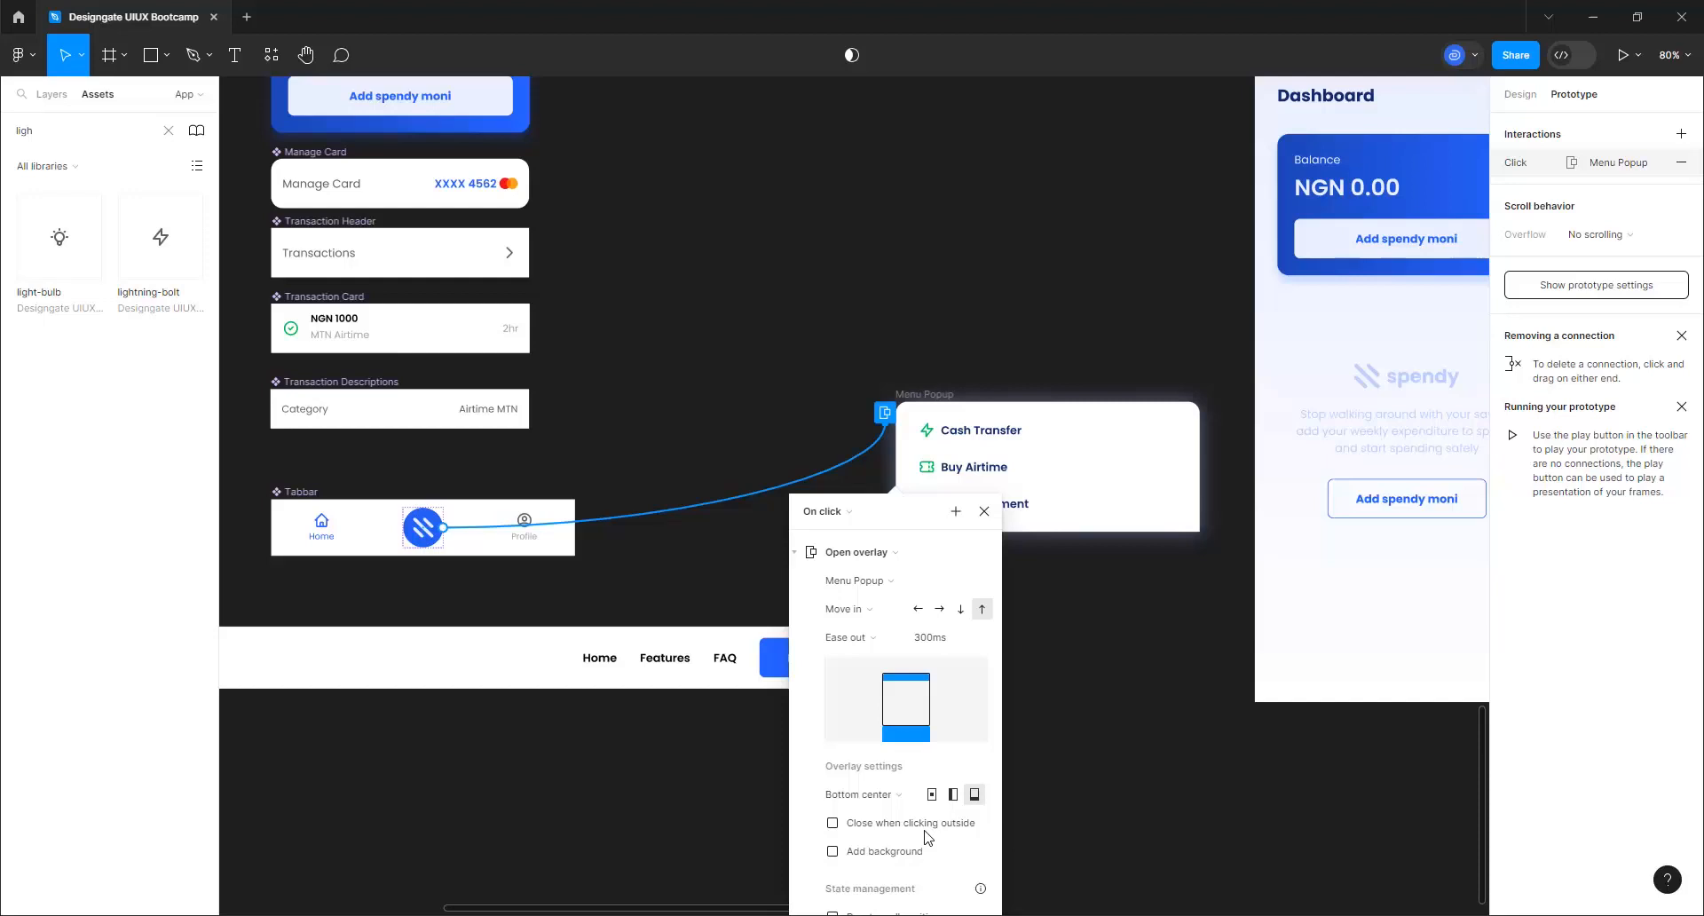
pyautogui.click(884, 825)
pyautogui.keyDown('ctrl'); pyautogui.scroll(-1, 687, 288); pyautogui.keyUp('ctrl')
pyautogui.scroll(-2, 686, 287)
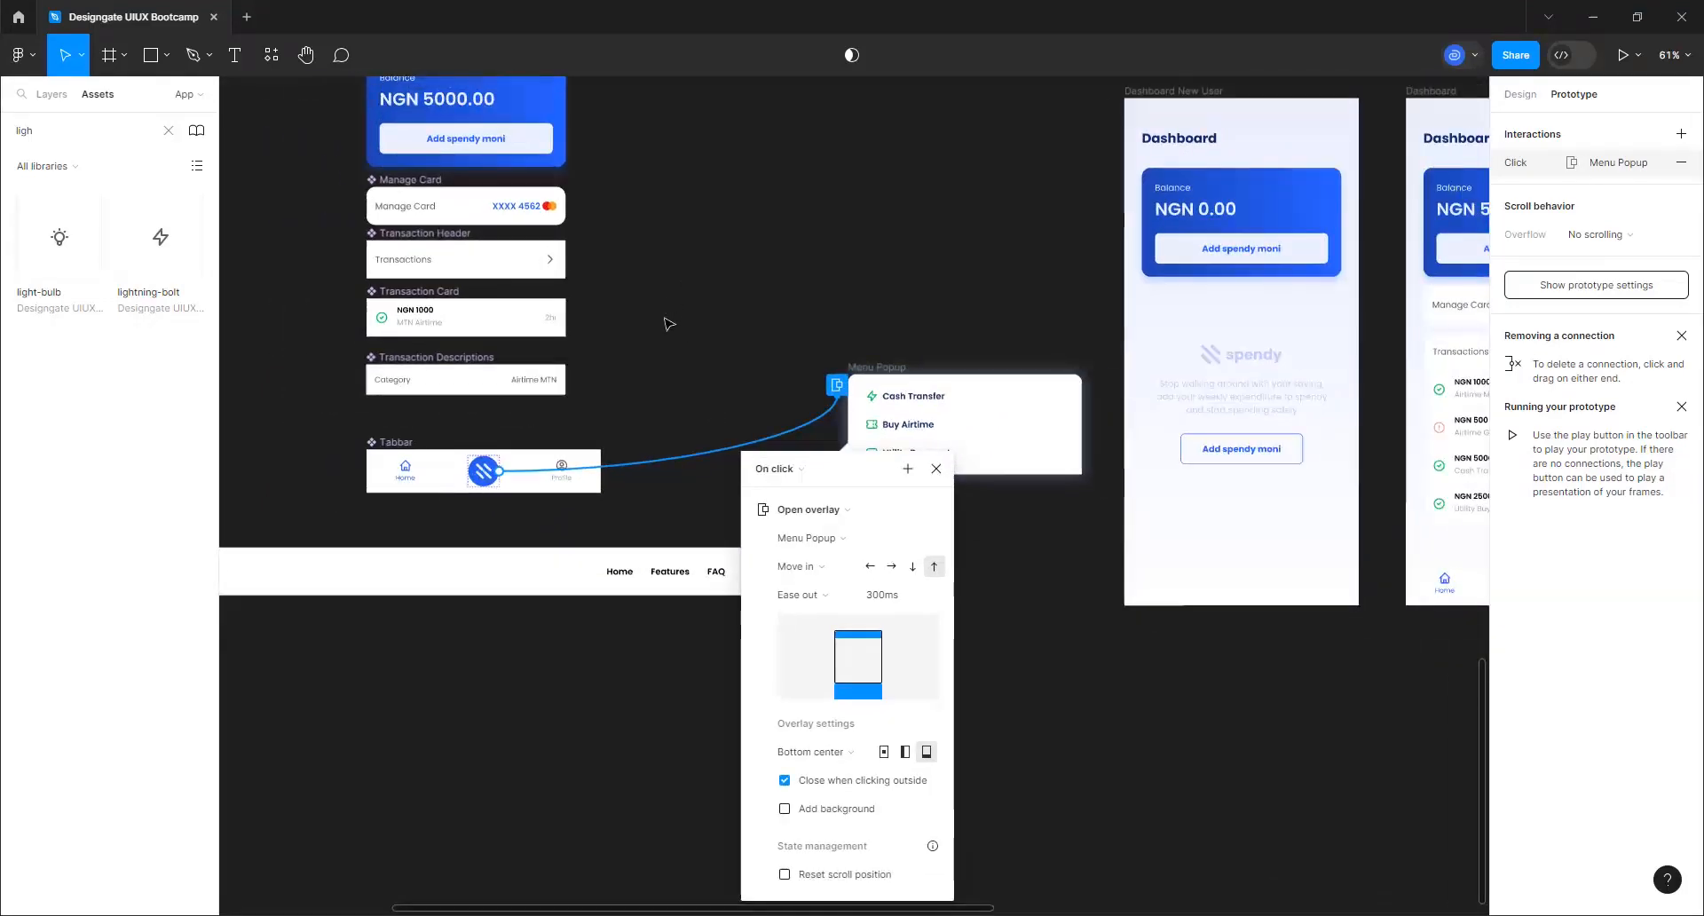
pyautogui.click(1268, 39)
pyautogui.click(770, 798)
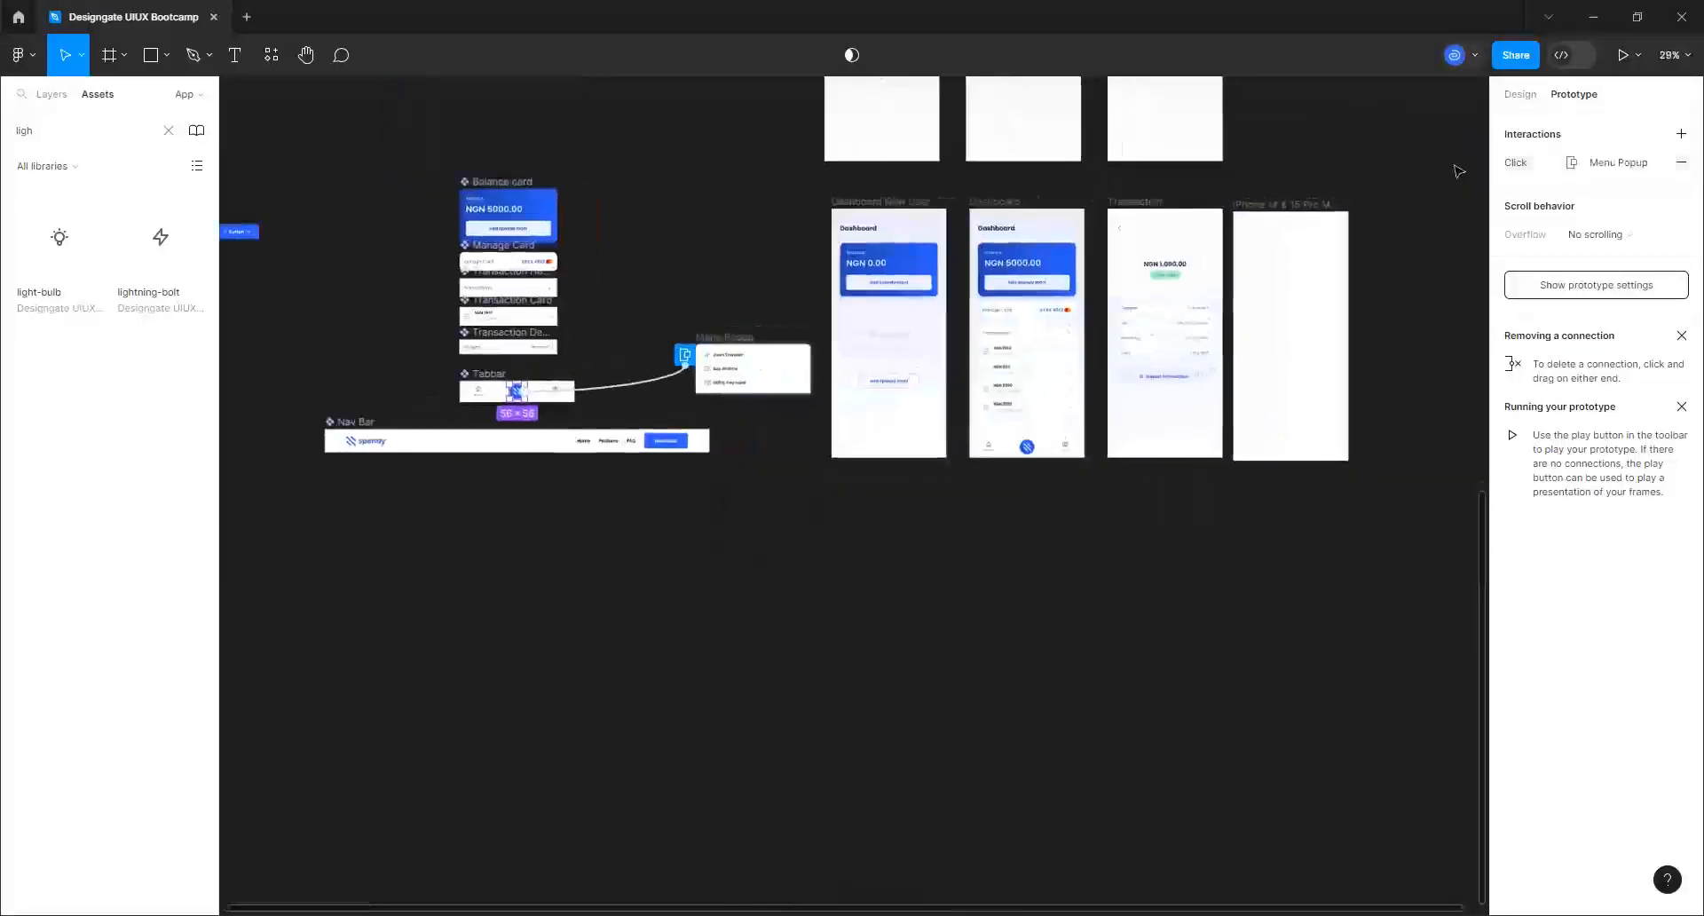
# Show the design properties and select the Dashboard frame with the NGN 5000.00 balance
pyautogui.scroll(4, 1447, 166)
pyautogui.scroll(4, 888, 222)
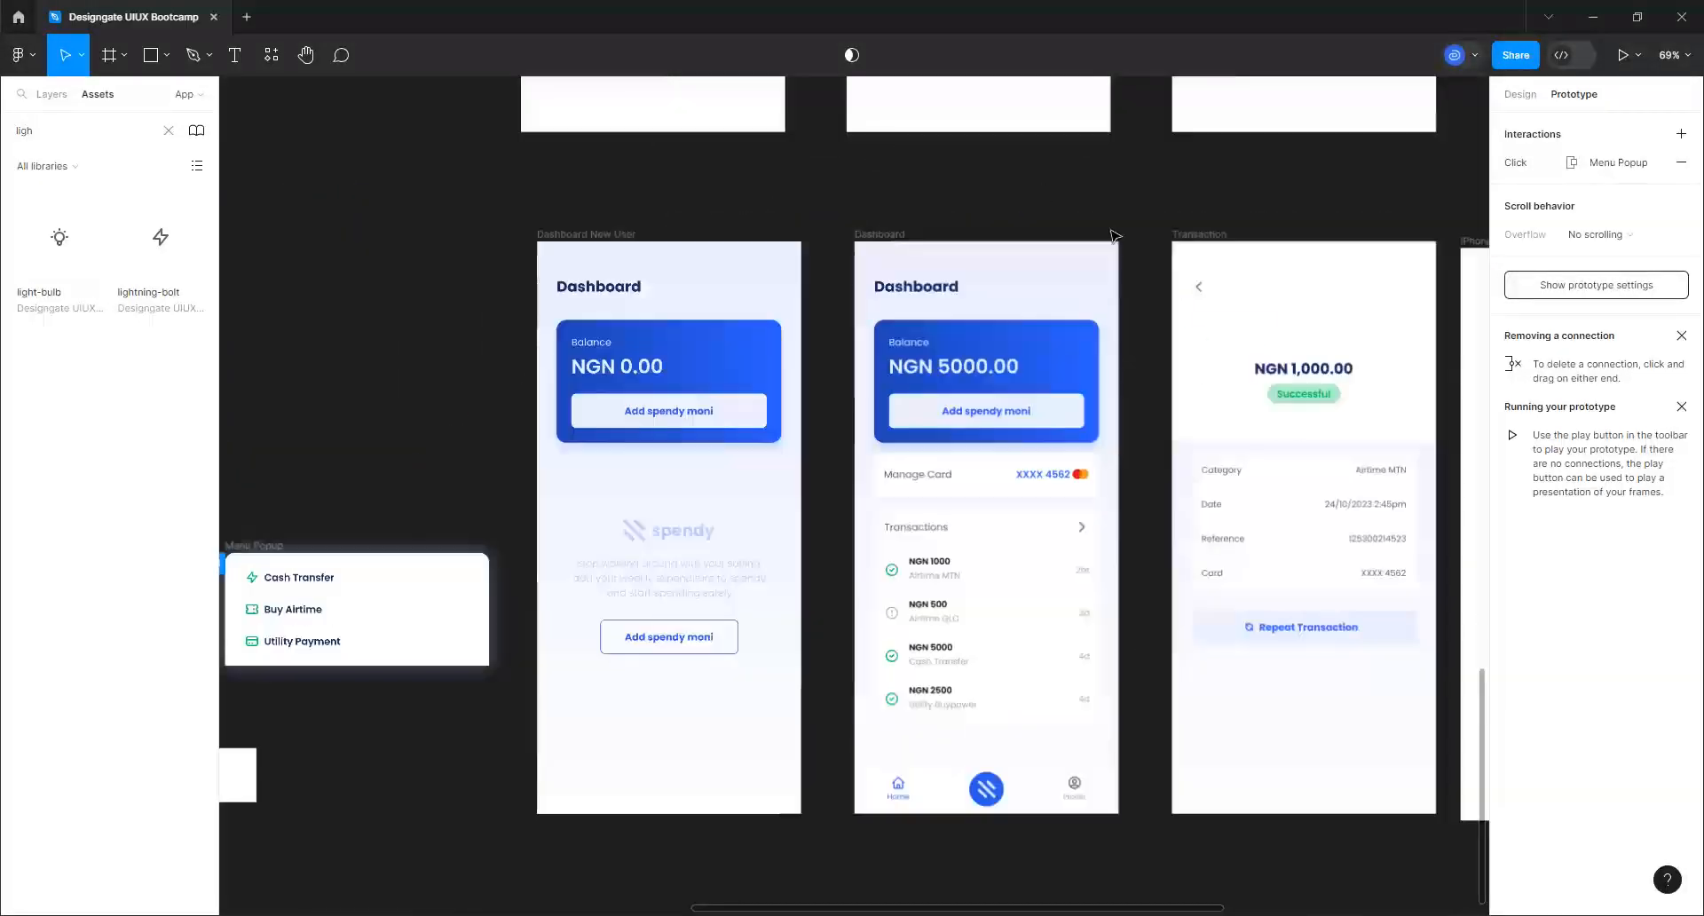
pyautogui.scroll(1, 1165, 648)
pyautogui.scroll(2, 1165, 648)
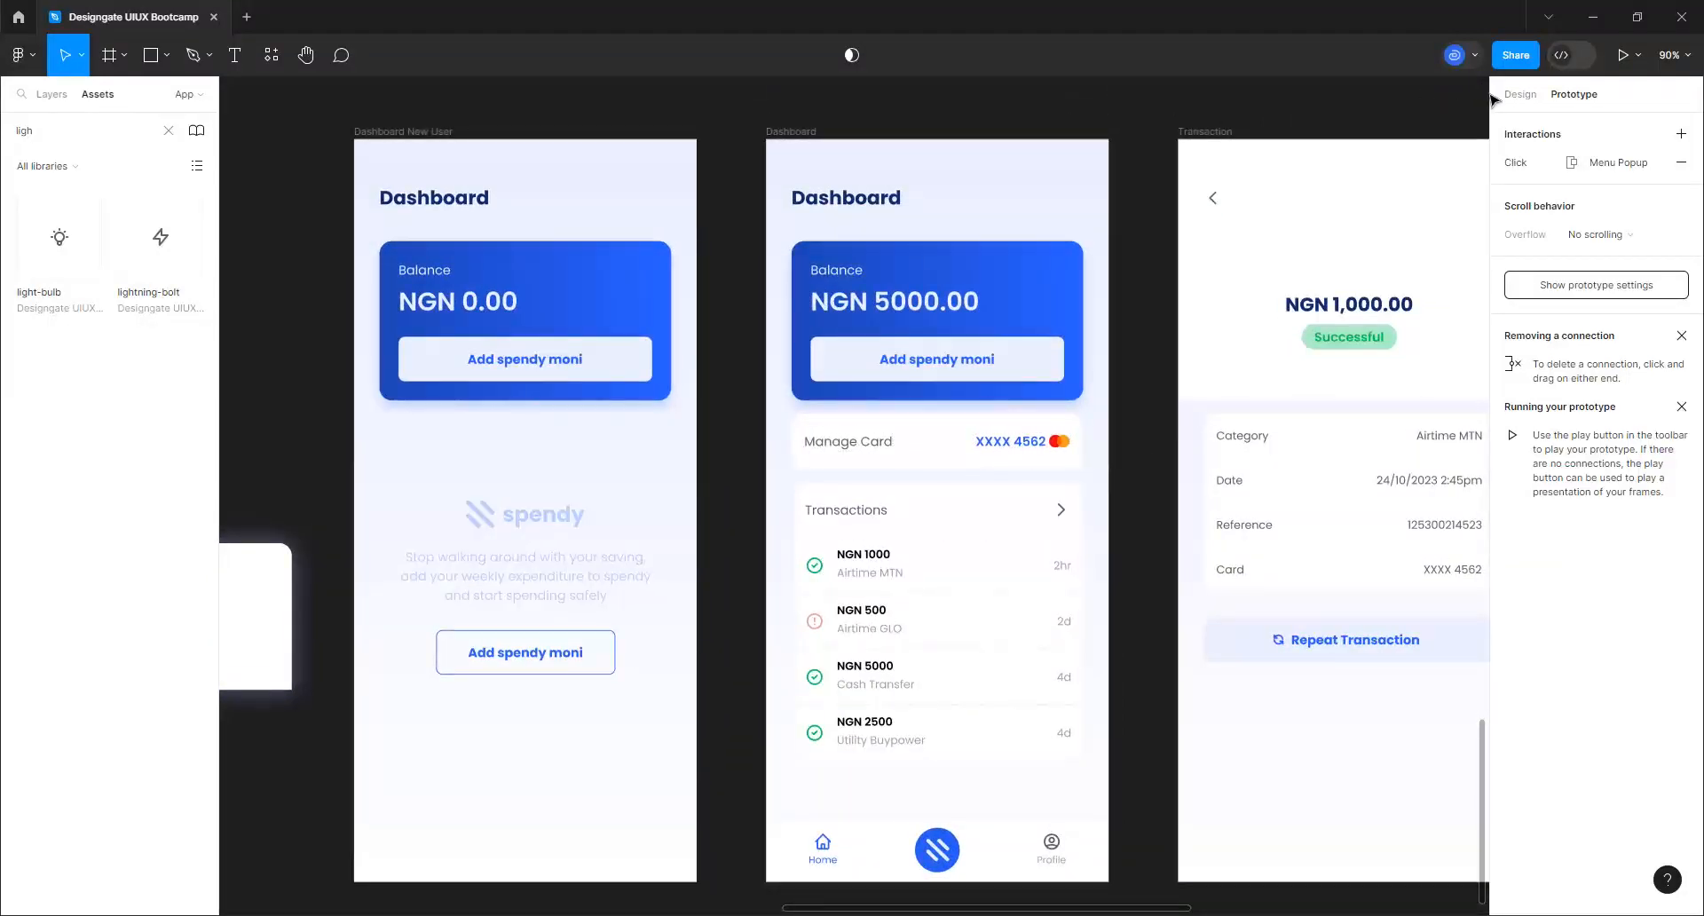
pyautogui.click(1523, 95)
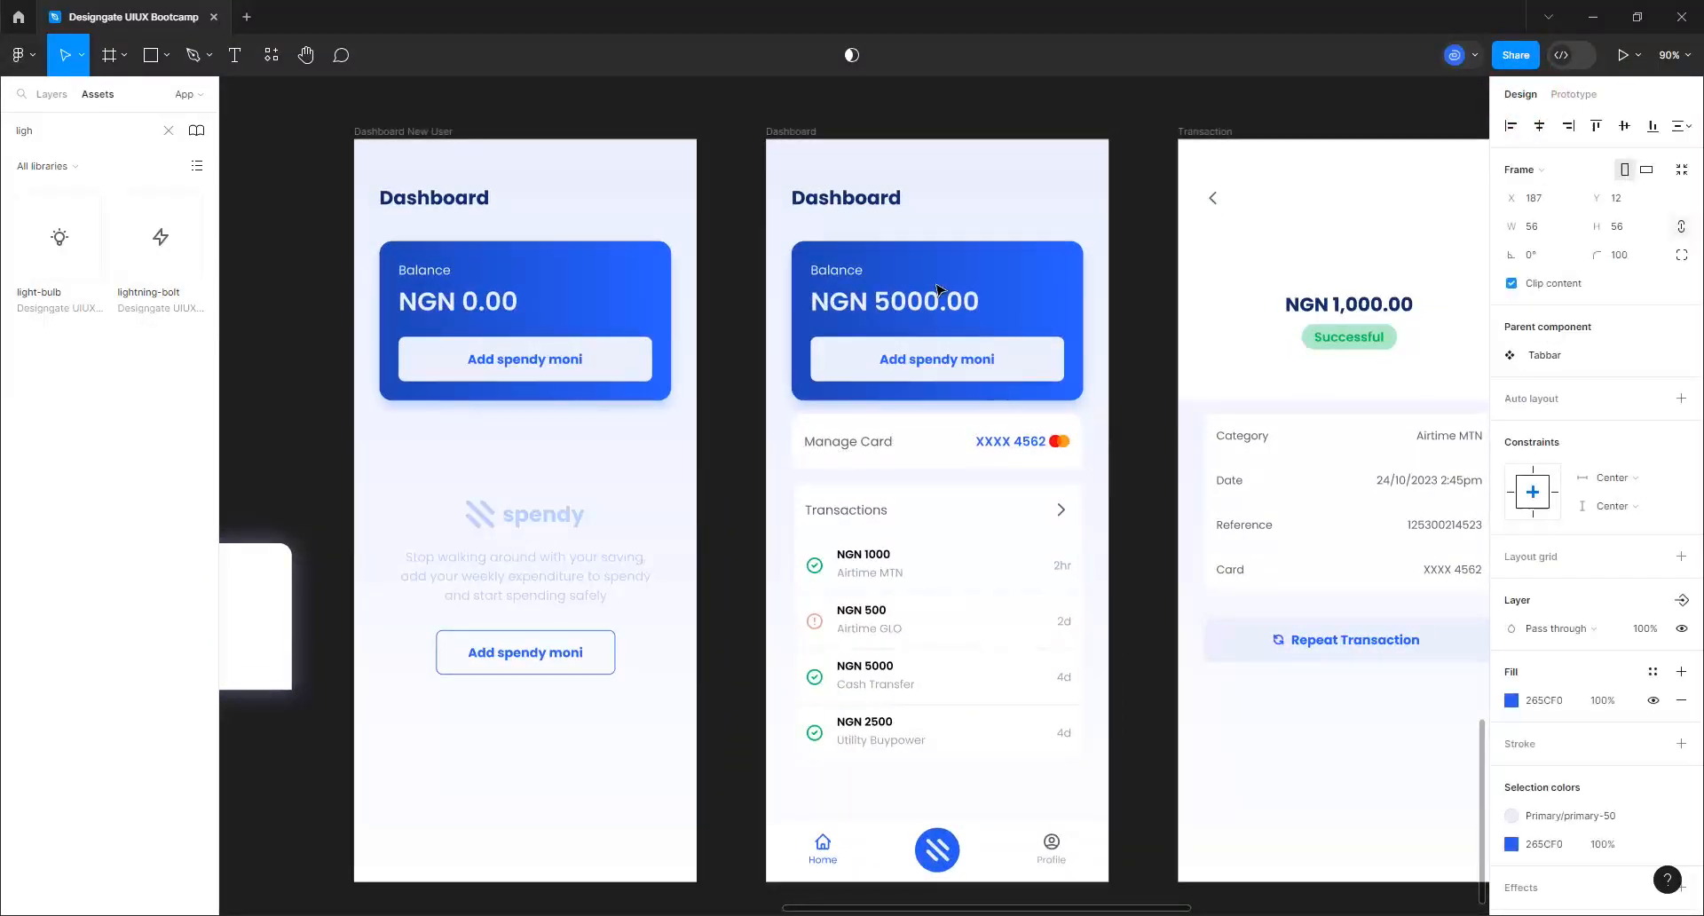
pyautogui.click(785, 132)
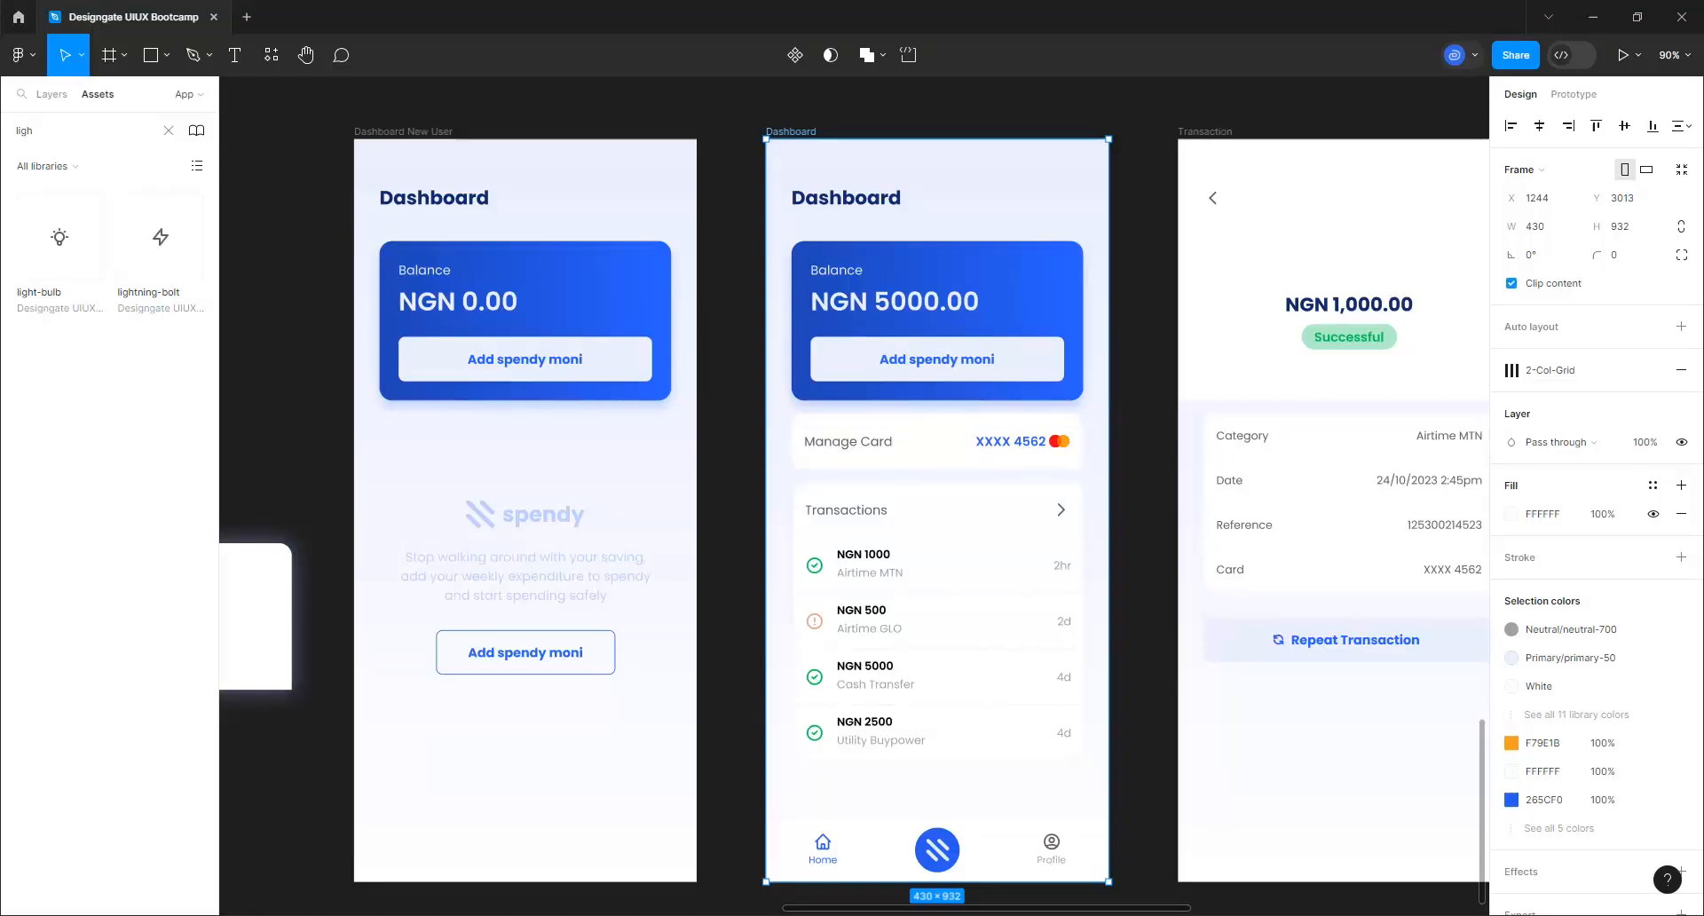
# Open the Dashboard frame in an in-file Preview window and close the separate presentation tab
pyautogui.click(1622, 56)
pyautogui.click(85, 16)
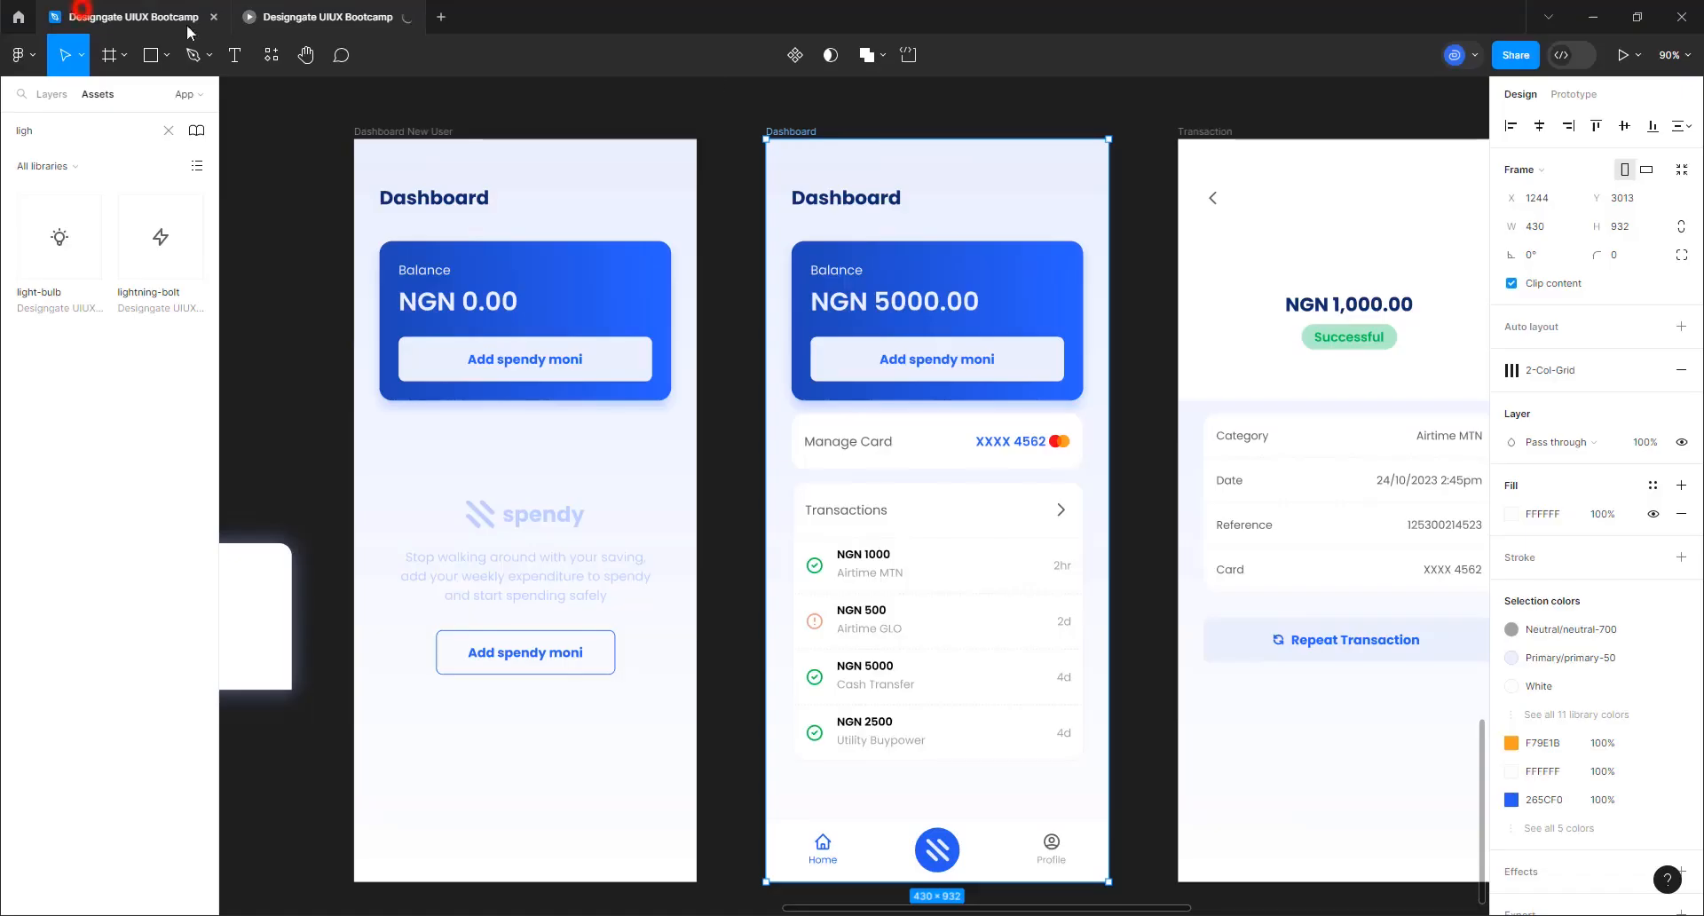
pyautogui.click(1642, 44)
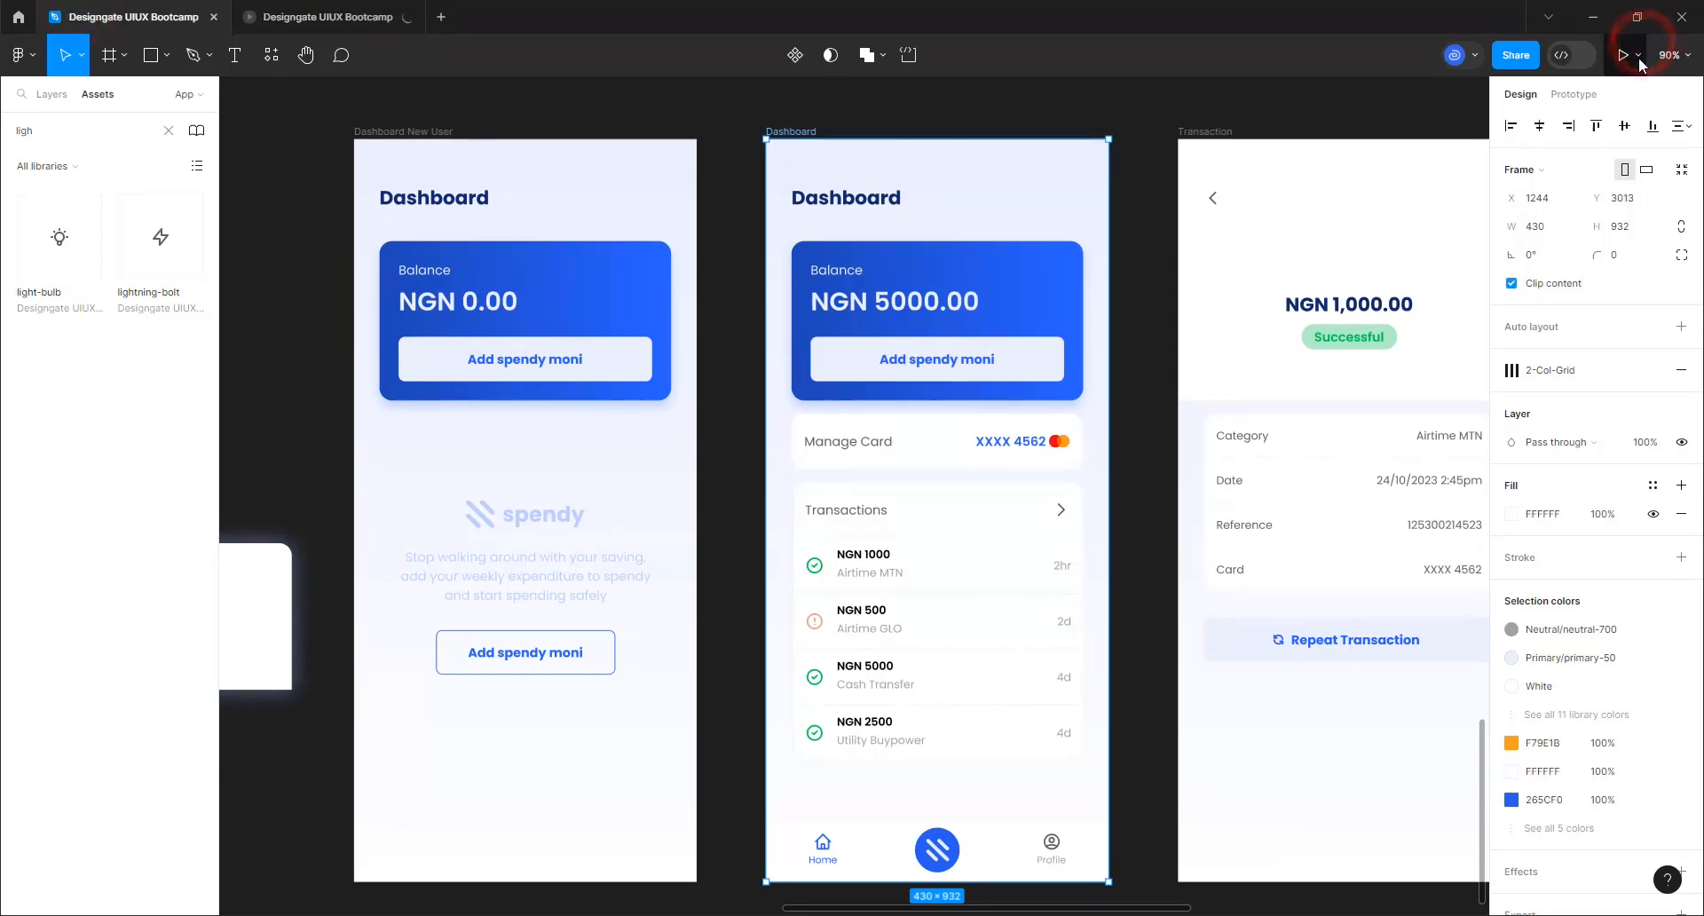
pyautogui.click(1638, 58)
pyautogui.click(1572, 119)
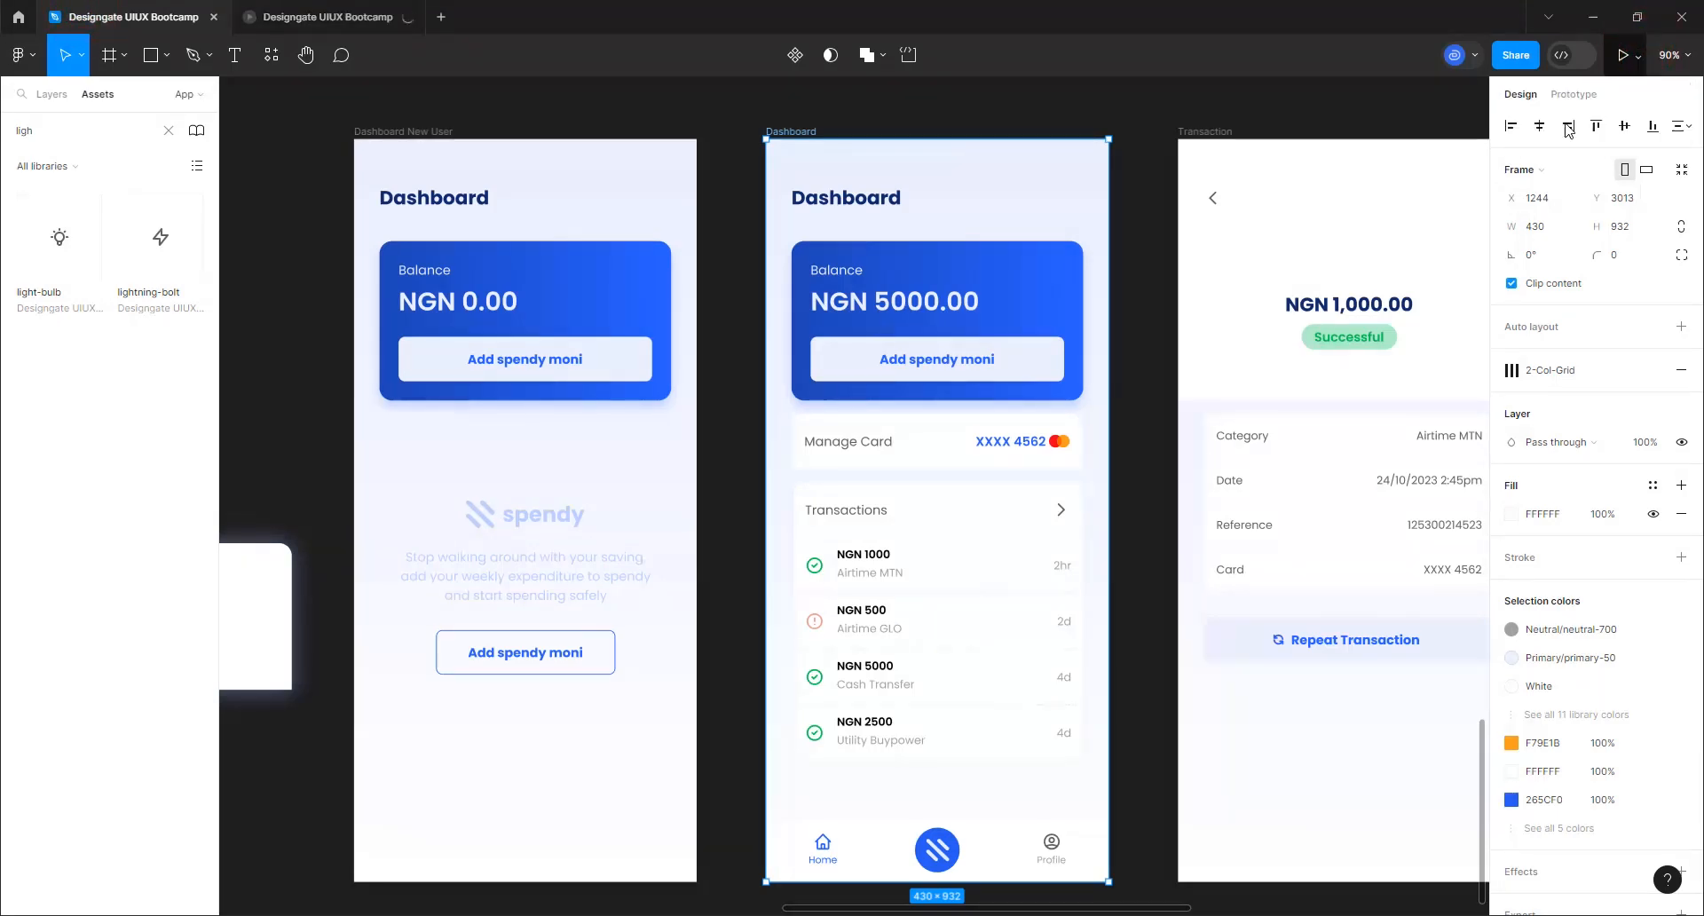
pyautogui.click(1638, 56)
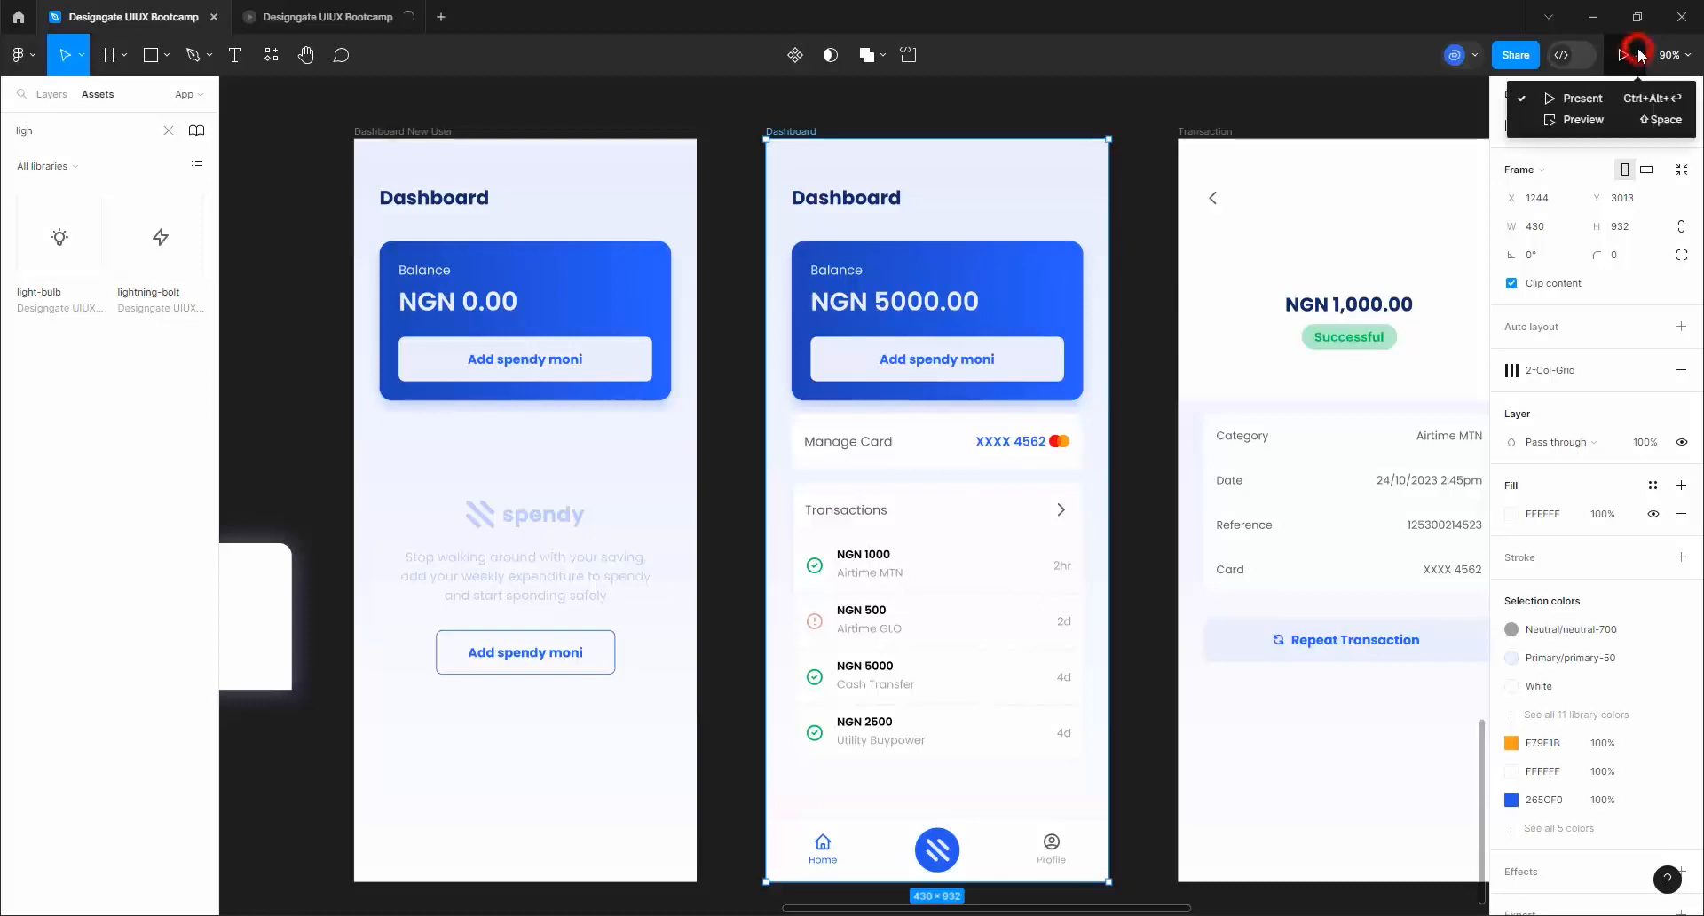
pyautogui.click(1600, 117)
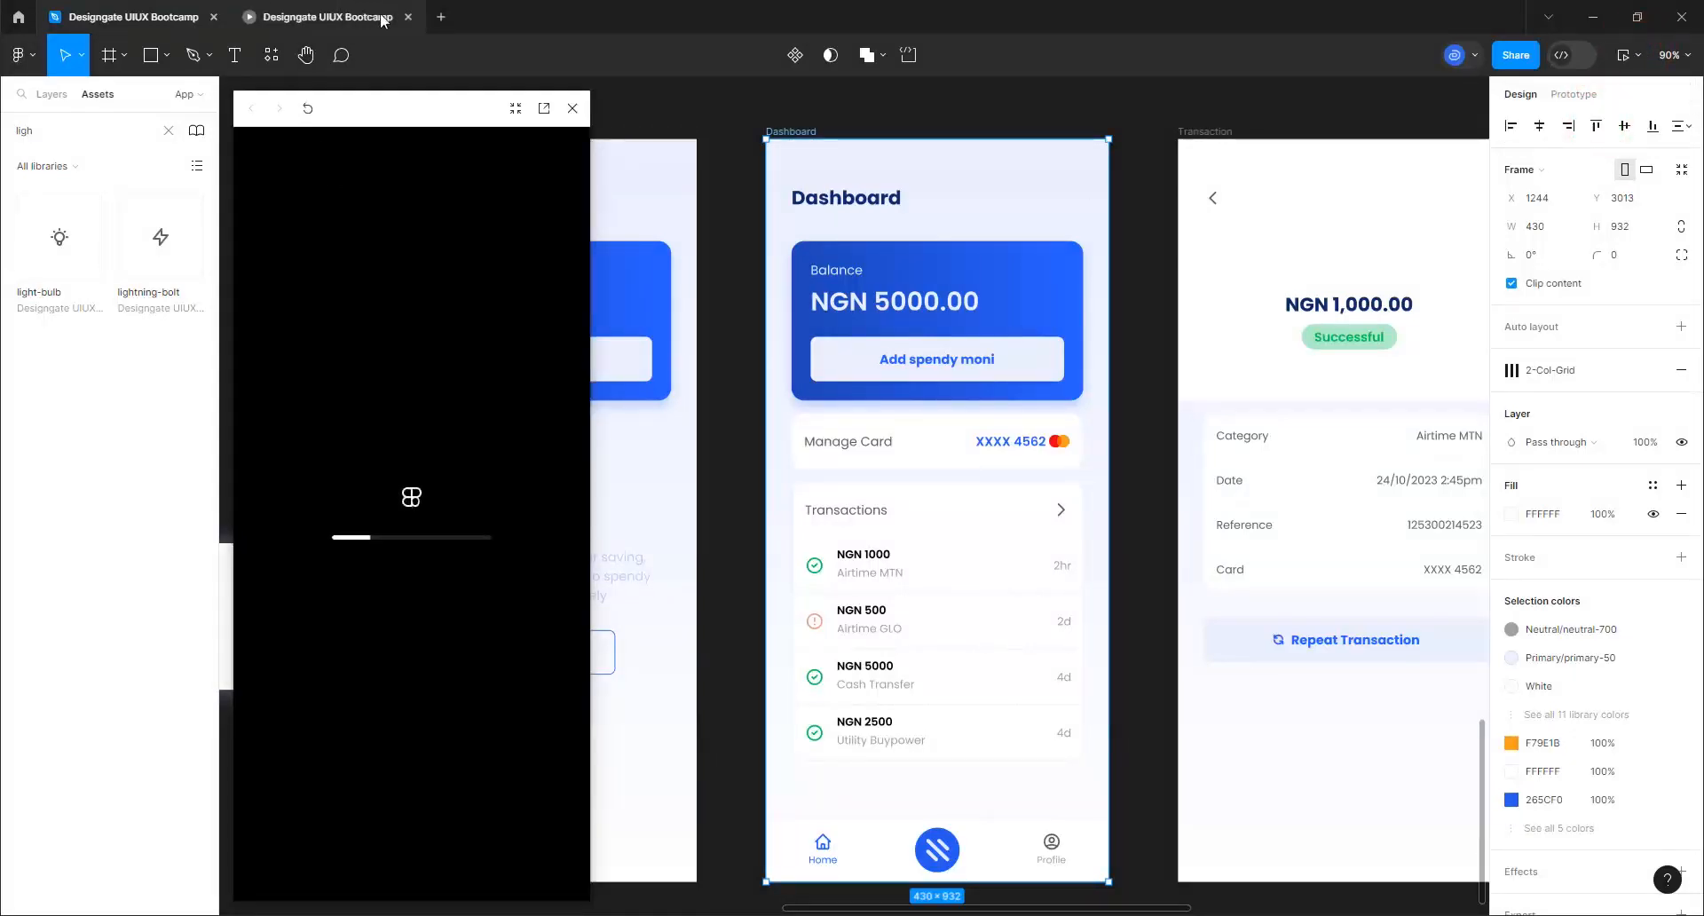
pyautogui.click(406, 19)
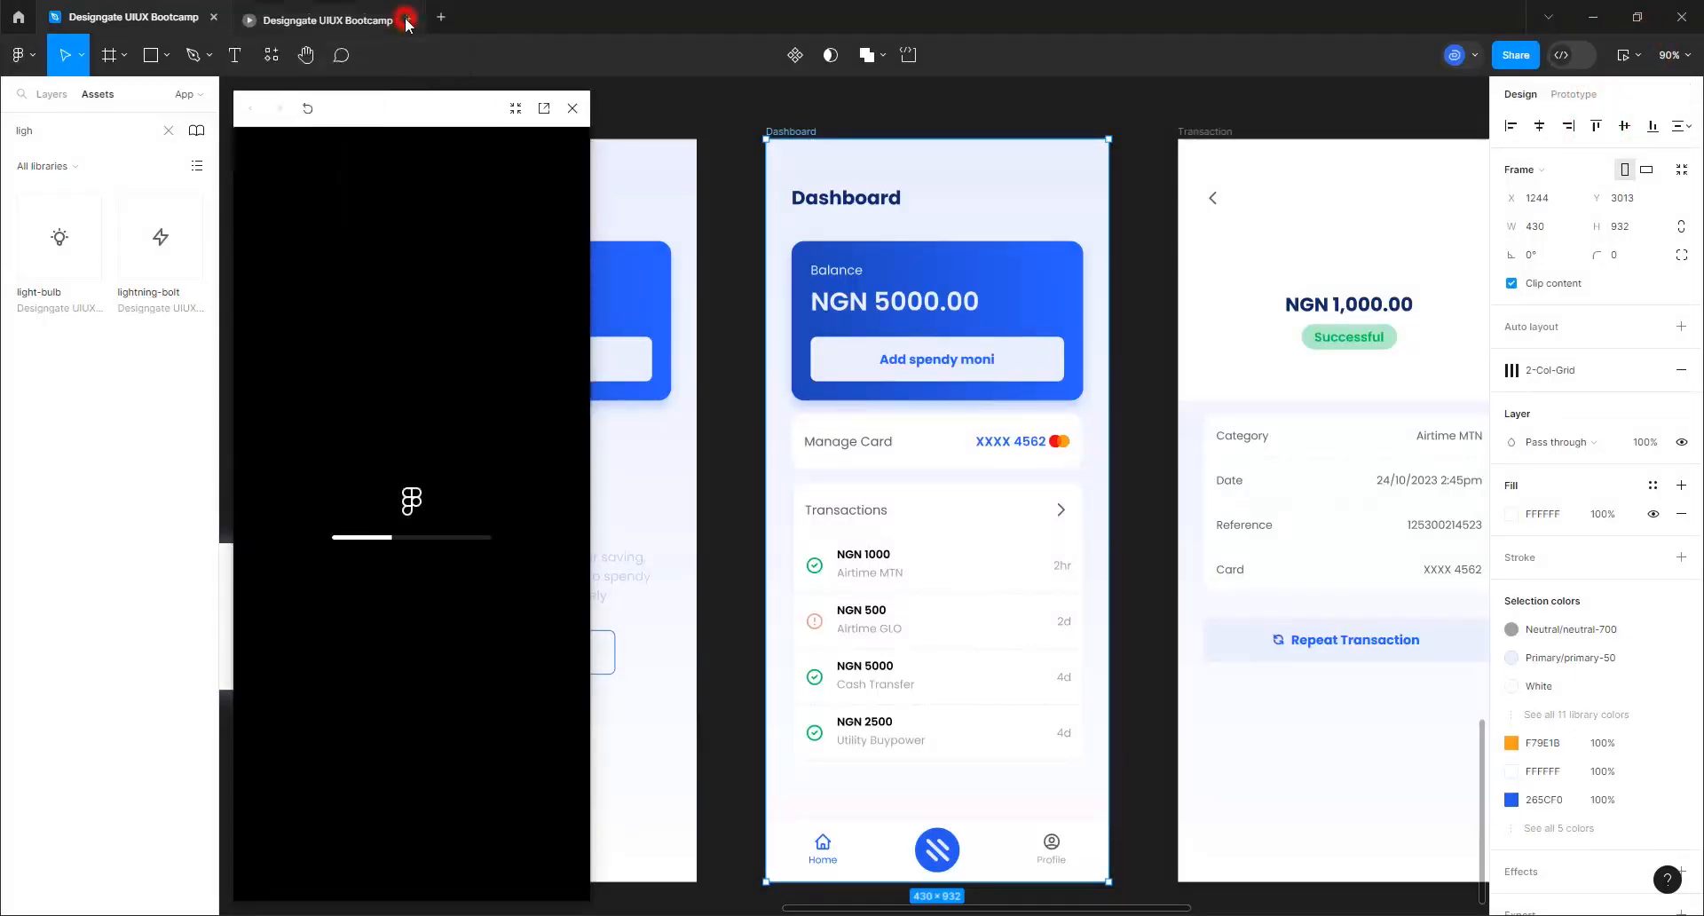
pyautogui.click(399, 107)
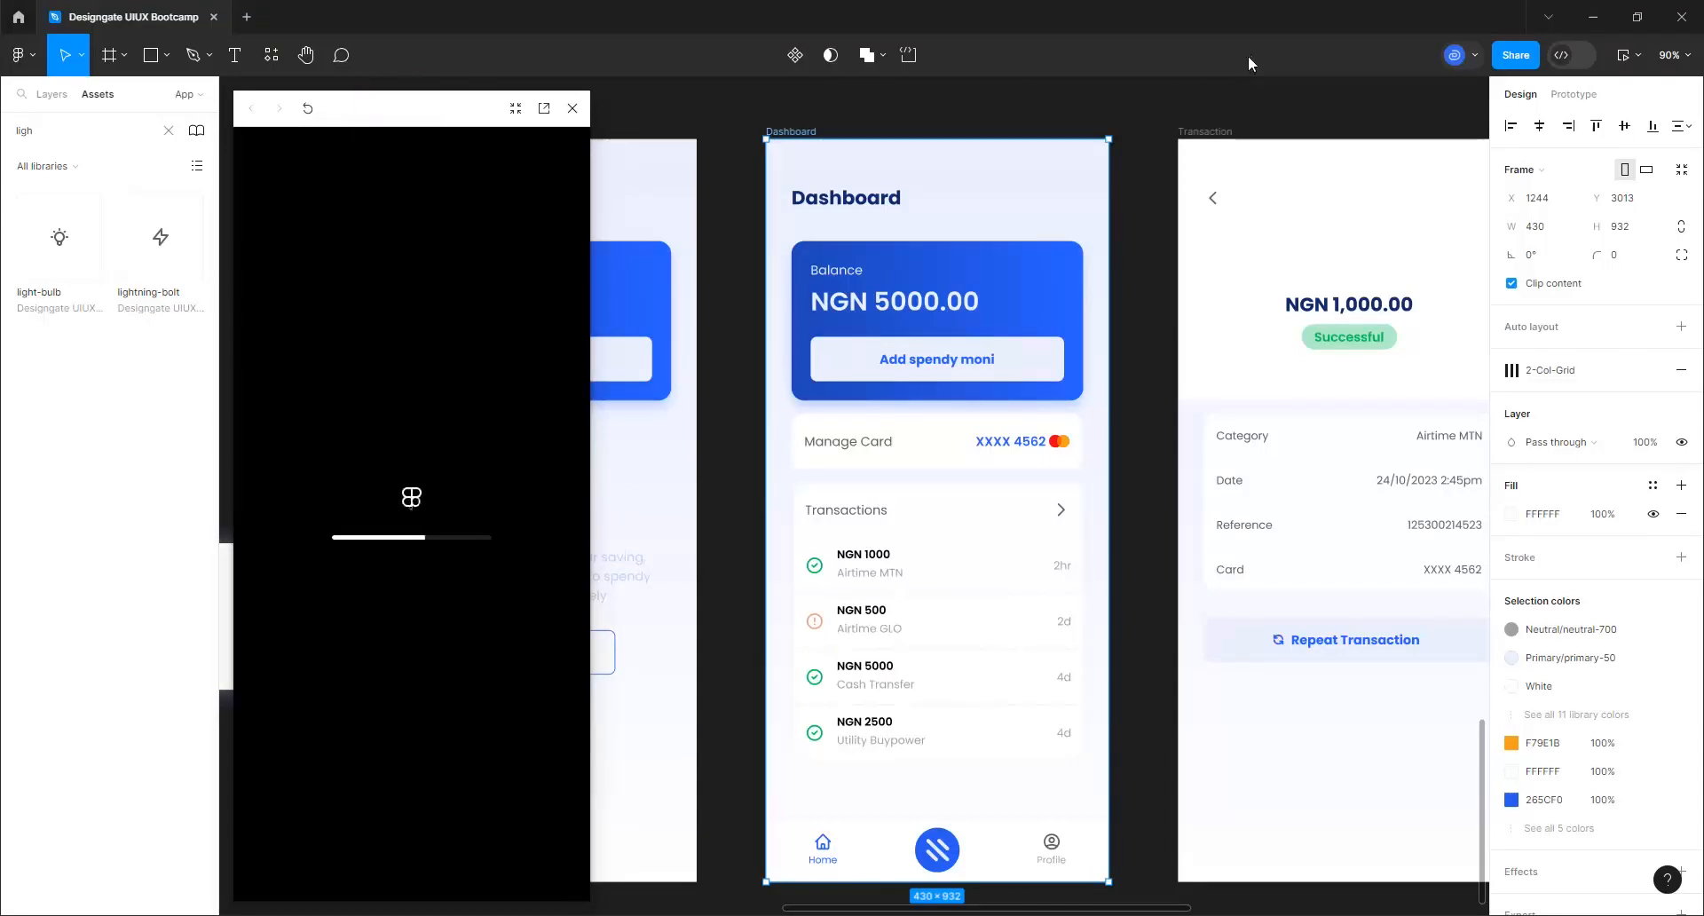
pyautogui.click(1259, 45)
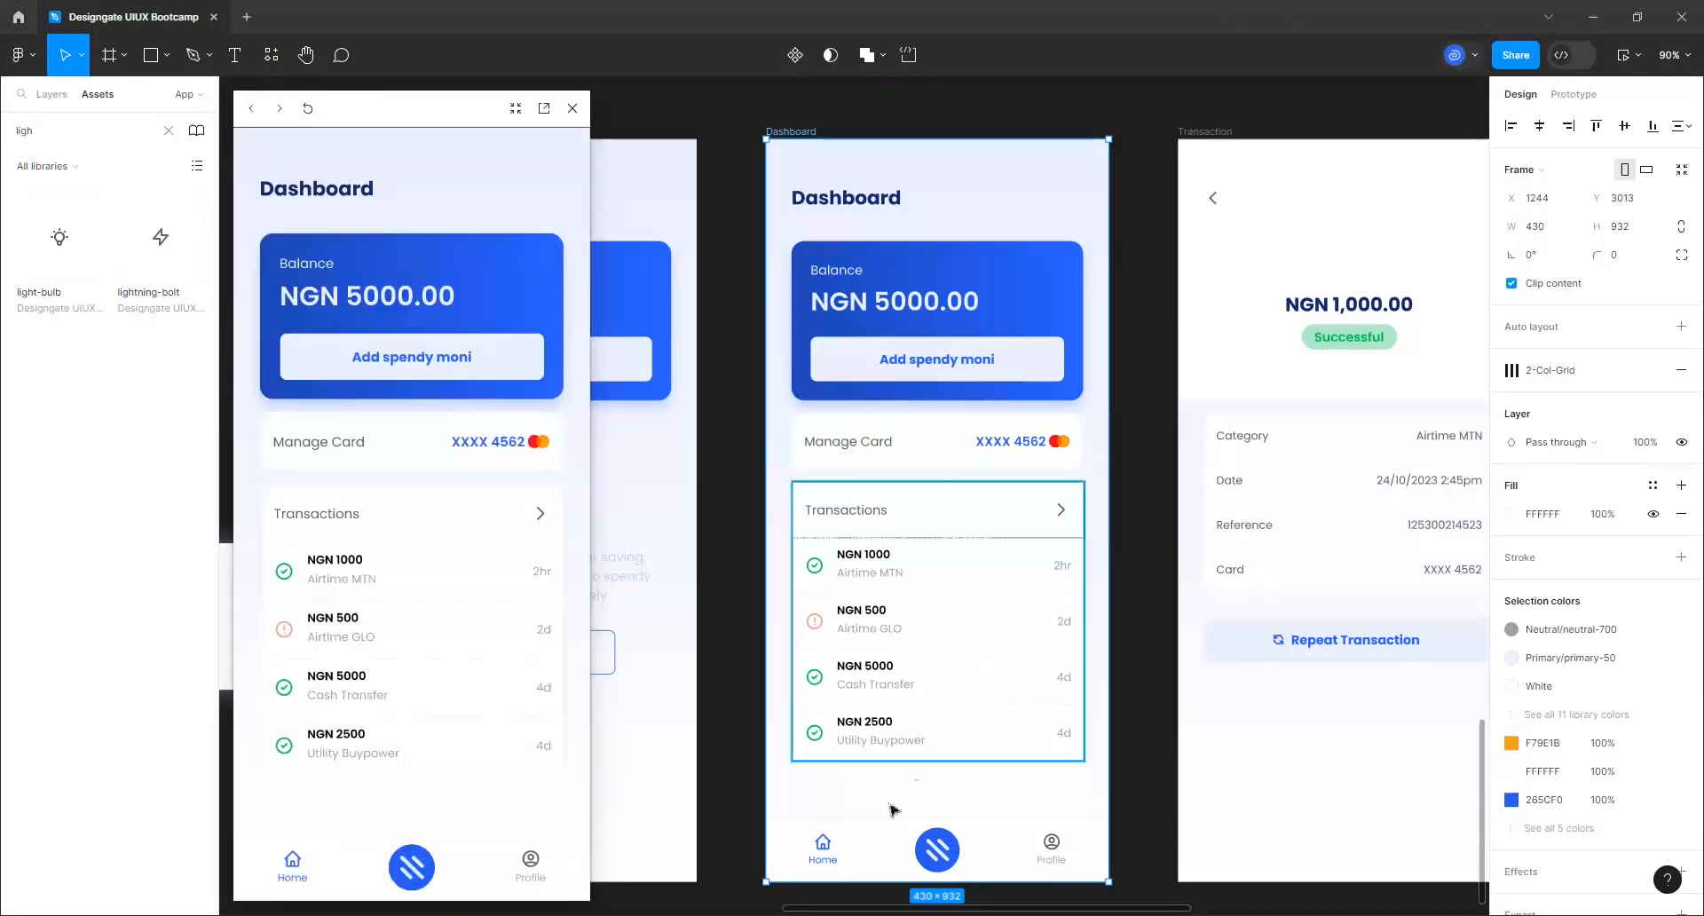
# Test the Tabbar's centre button in the preview by opening the menu popup and dismissing it from outside repeatedly
pyautogui.click(417, 874)
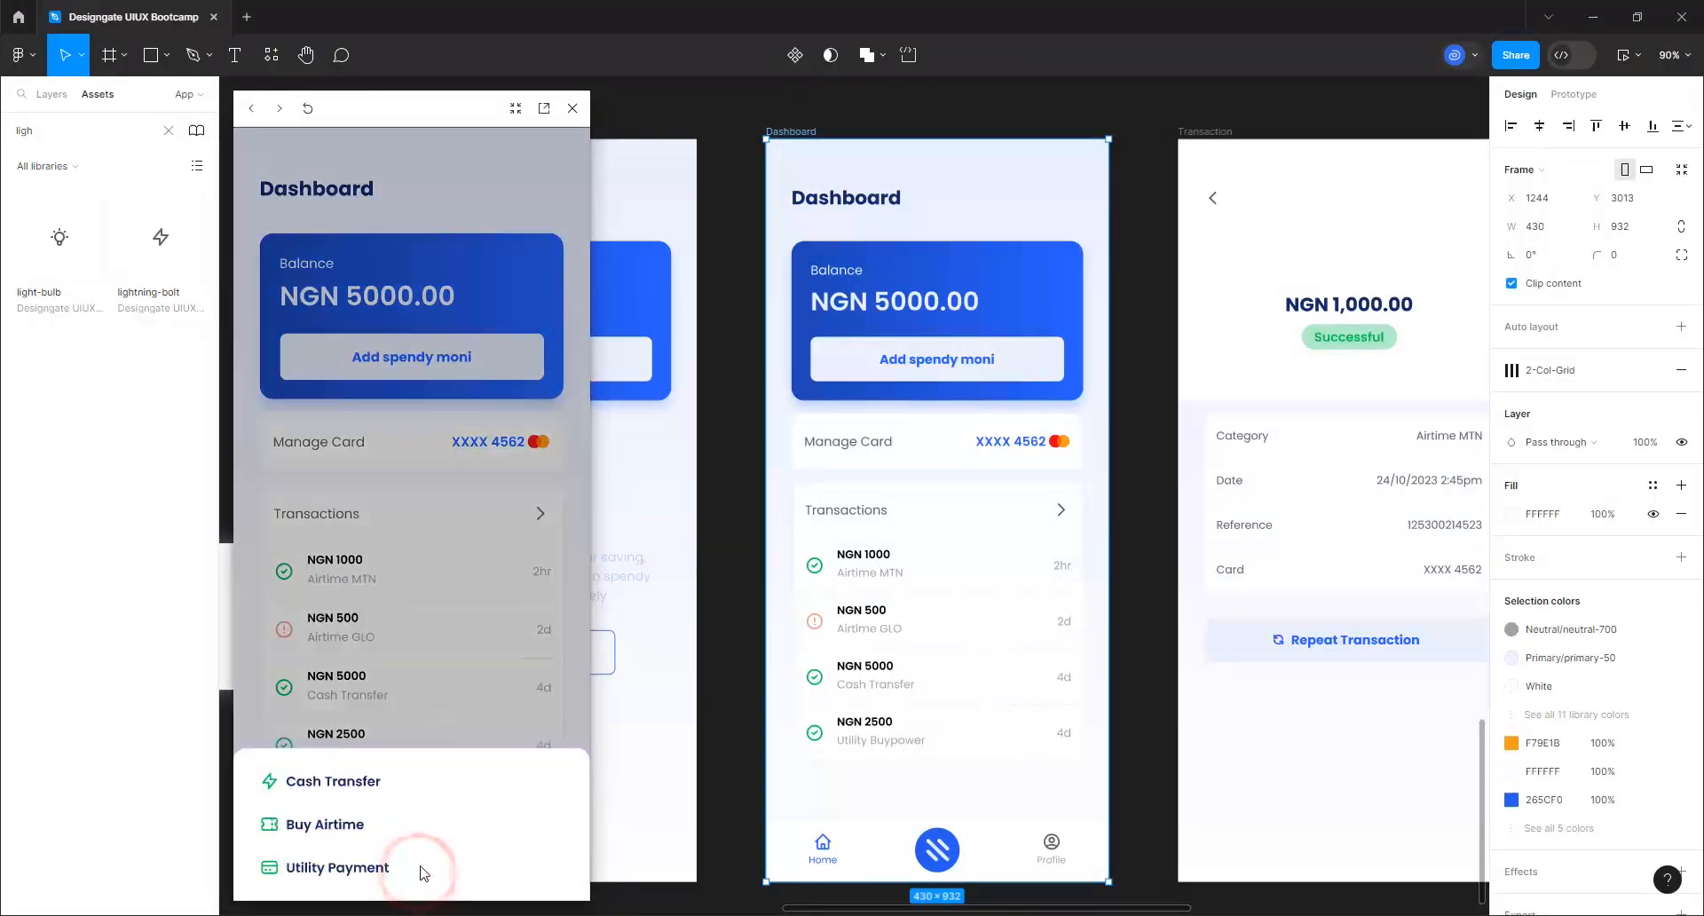
pyautogui.click(483, 602)
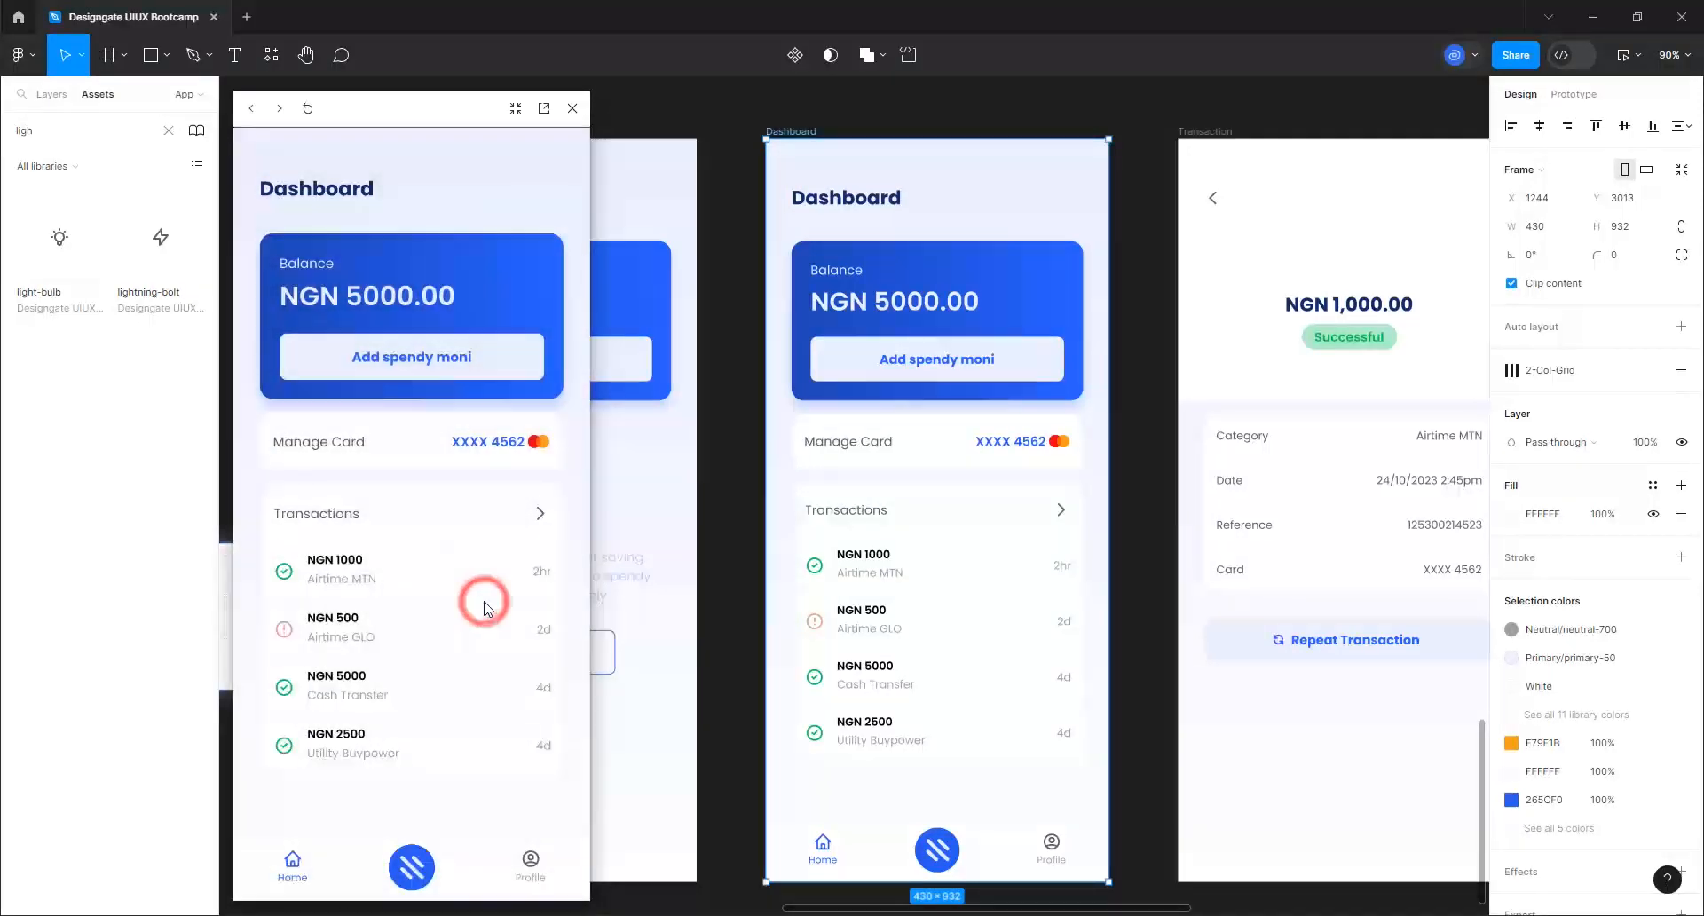
pyautogui.click(422, 879)
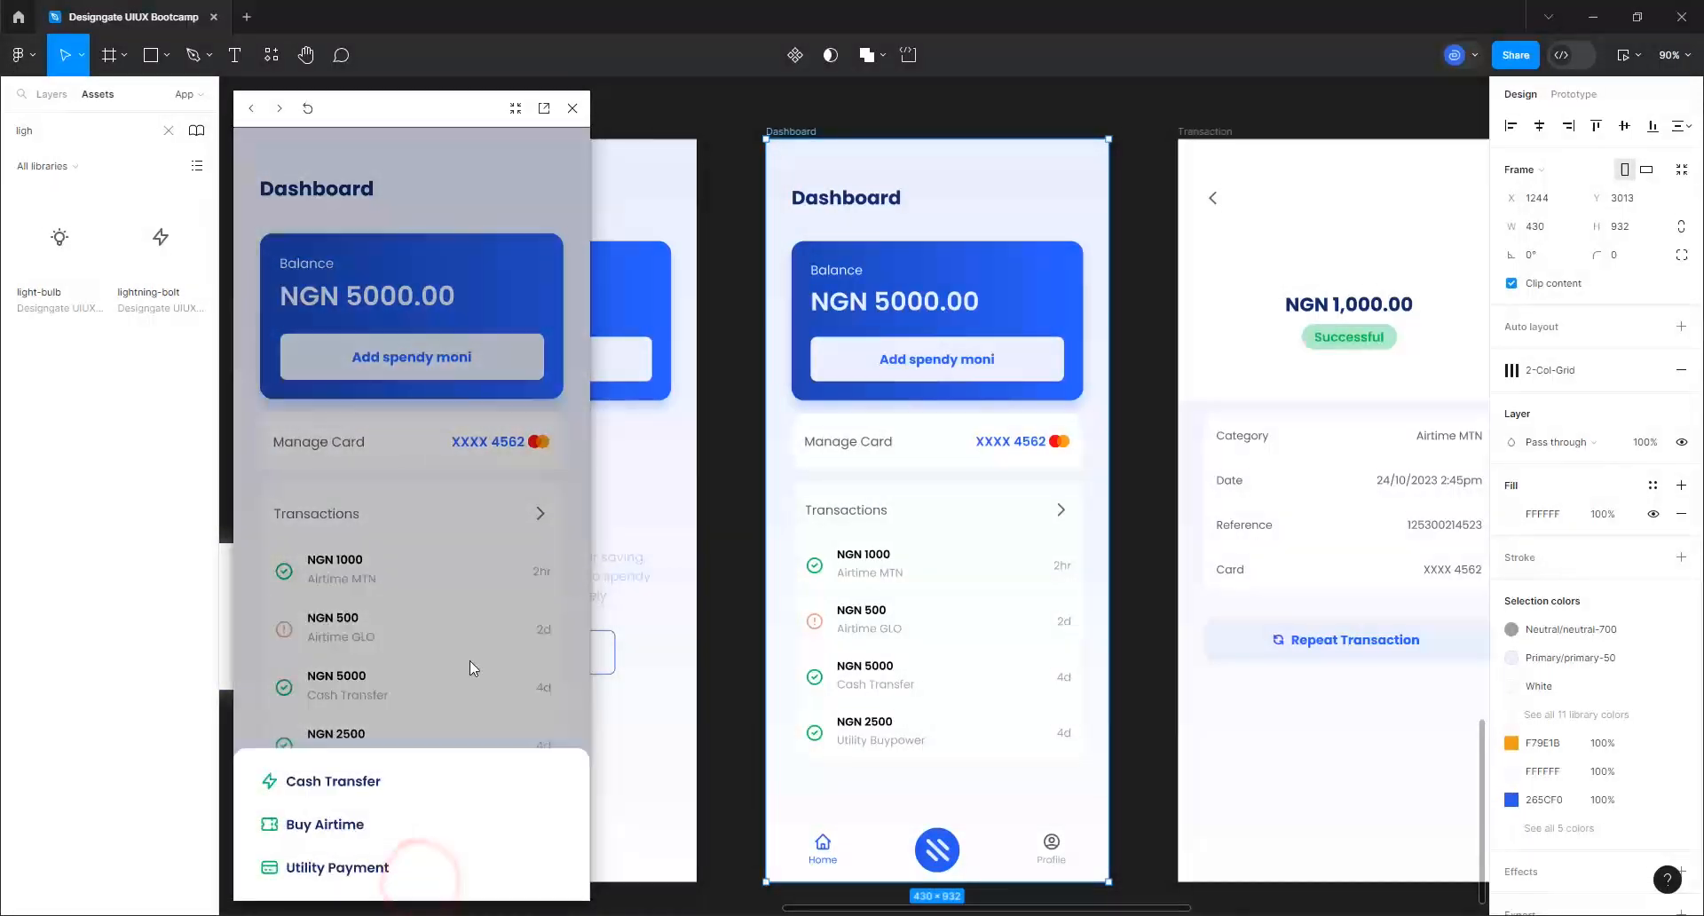
pyautogui.click(471, 660)
pyautogui.click(432, 860)
# Set the Menu Popup frame's height to 200
pyautogui.moveTo(396, 113); pyautogui.dragTo(757, 138)
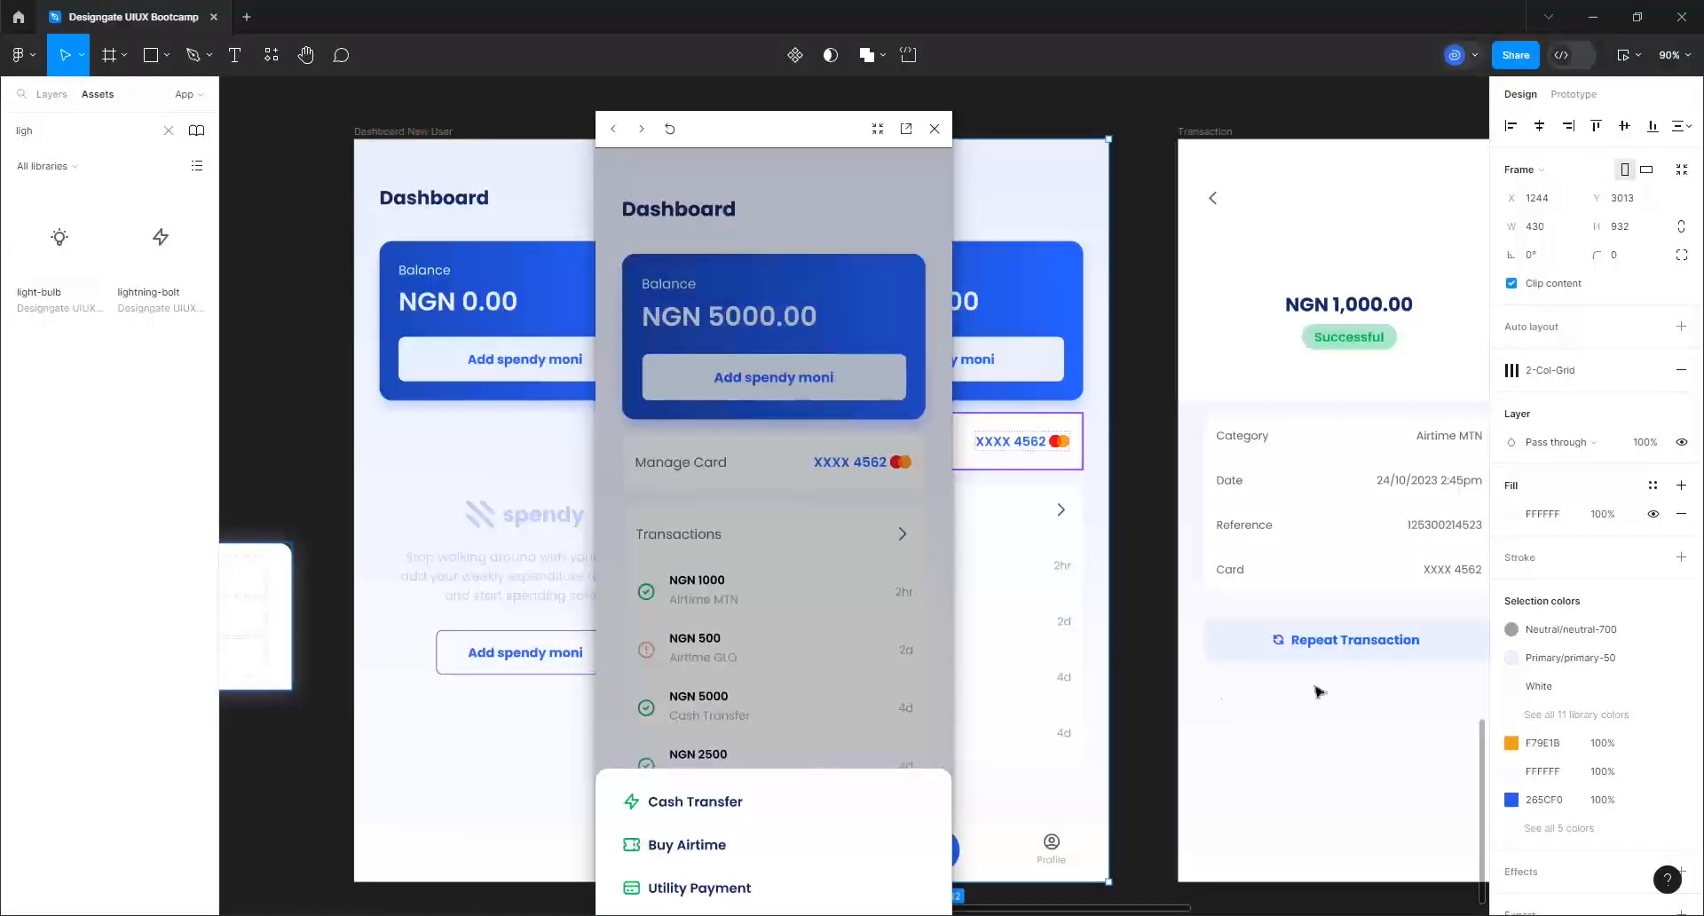
pyautogui.scroll(-2, 1366, 574)
pyautogui.scroll(1, 309, 632)
pyautogui.scroll(2, 309, 632)
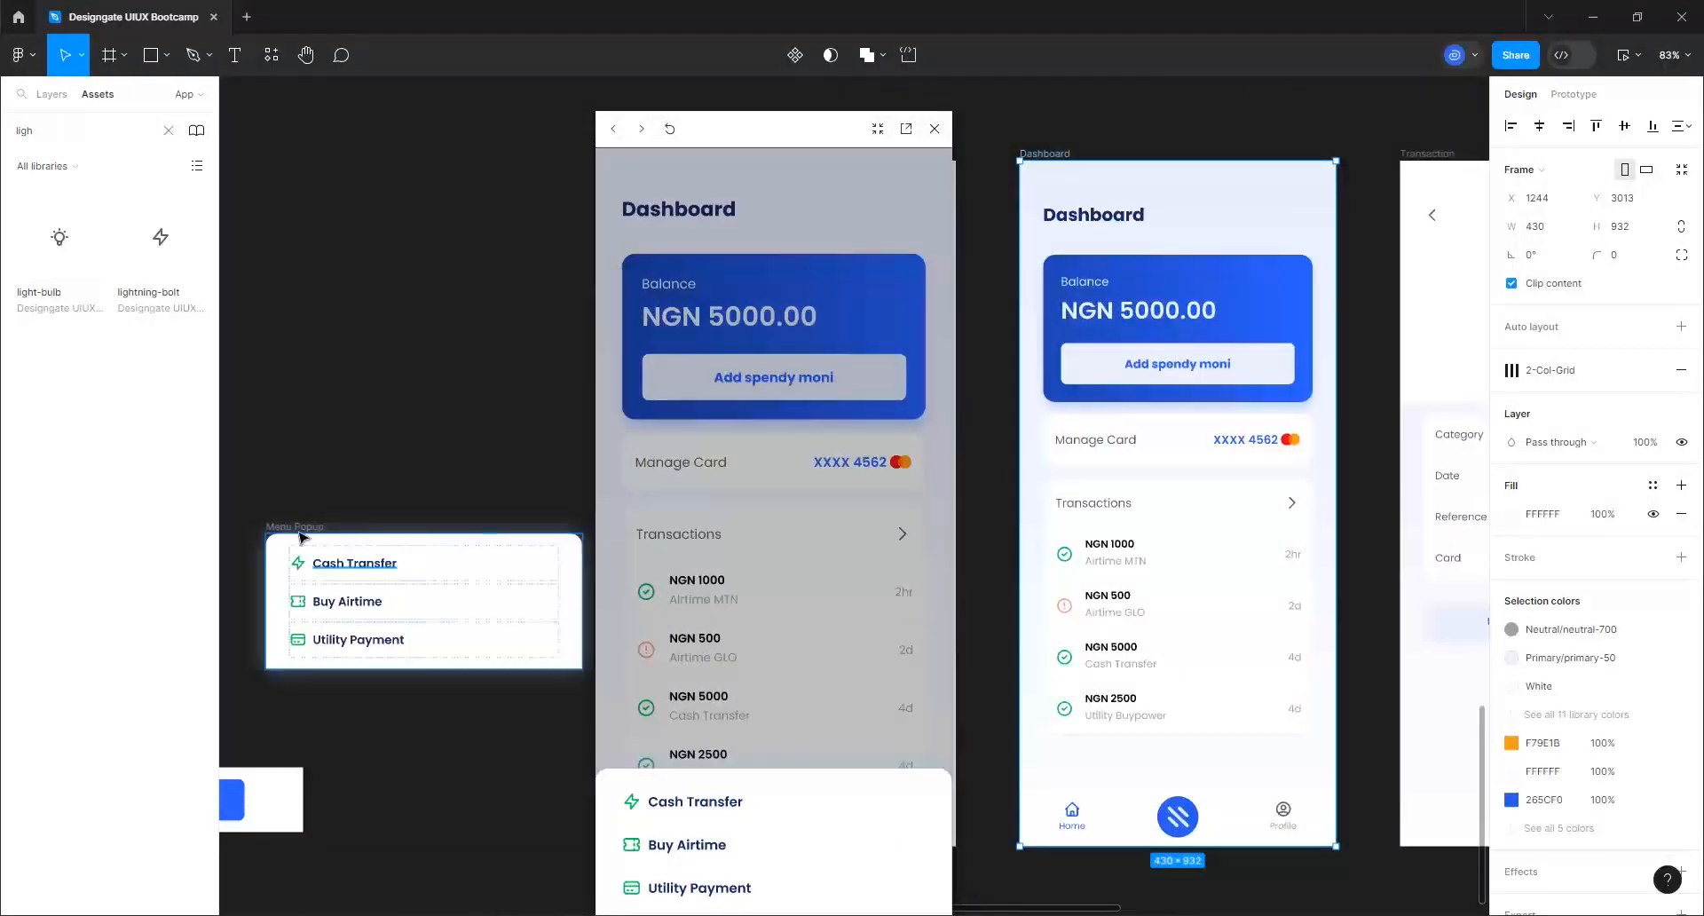
pyautogui.click(296, 528)
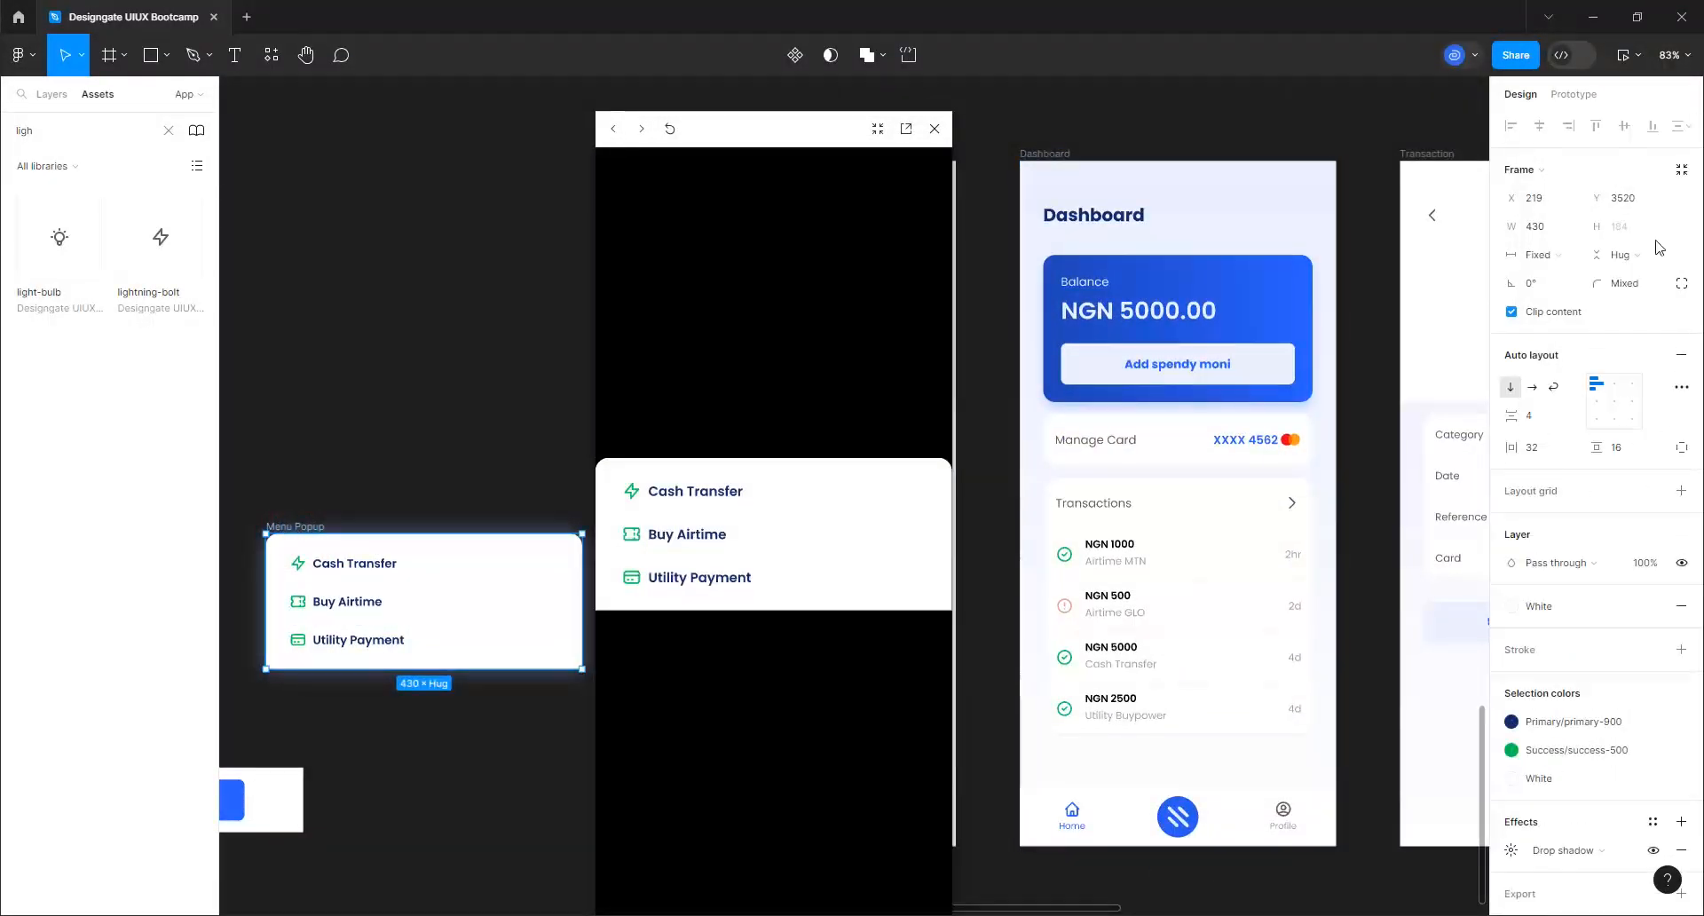
pyautogui.click(1624, 228)
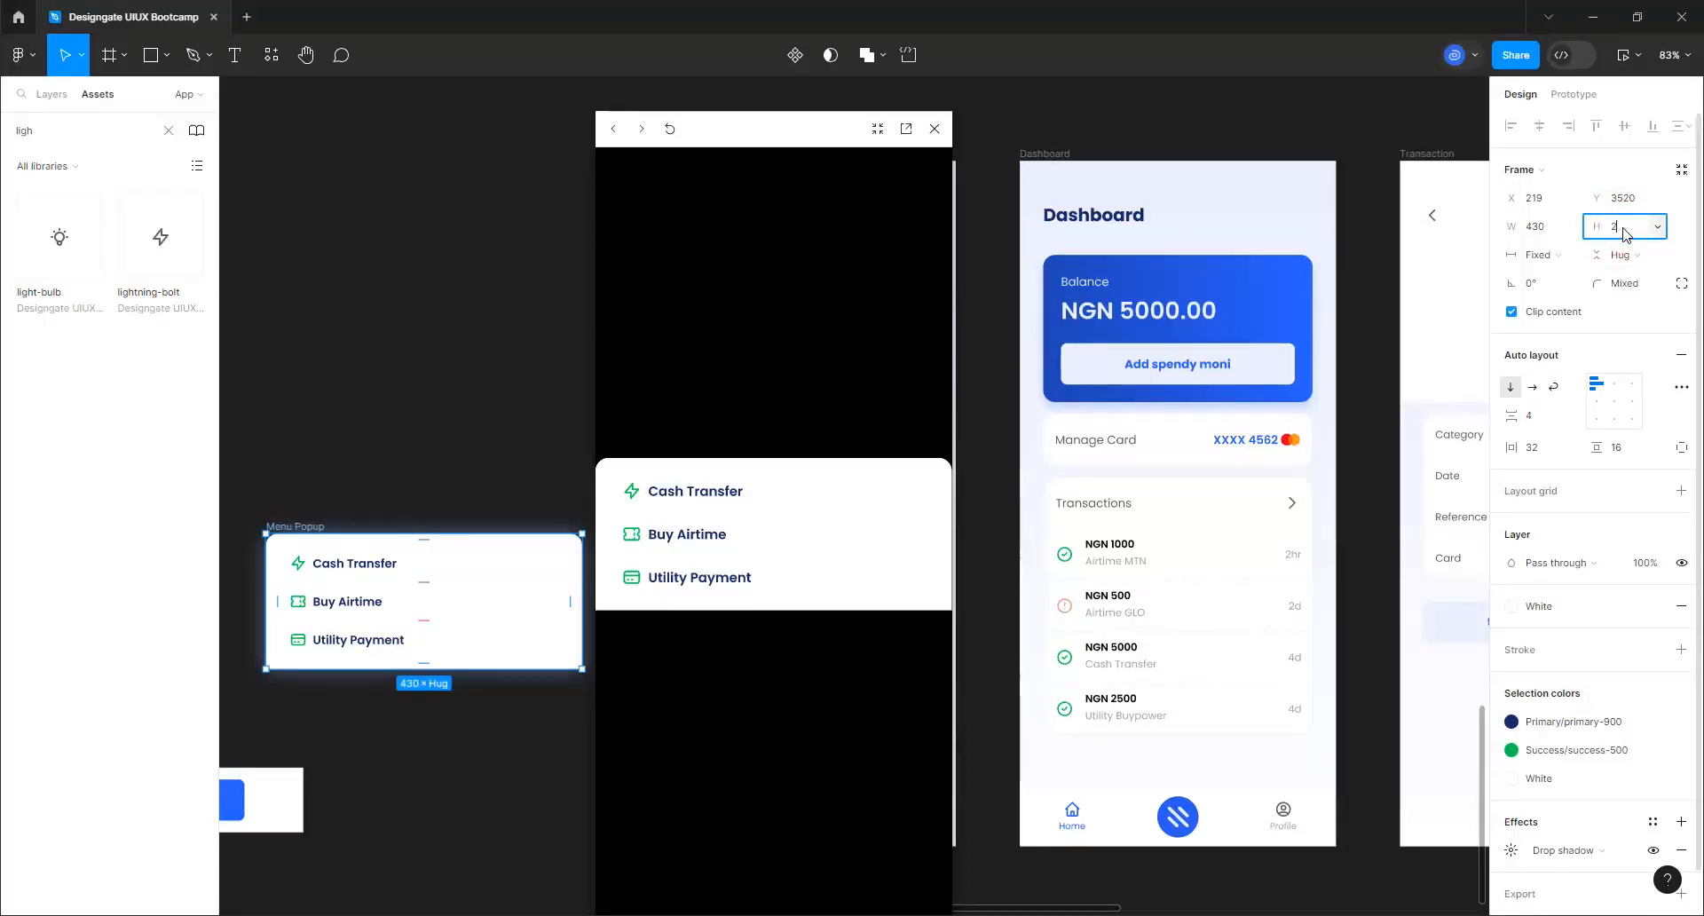
pyautogui.write('200')
pyautogui.press('Return')
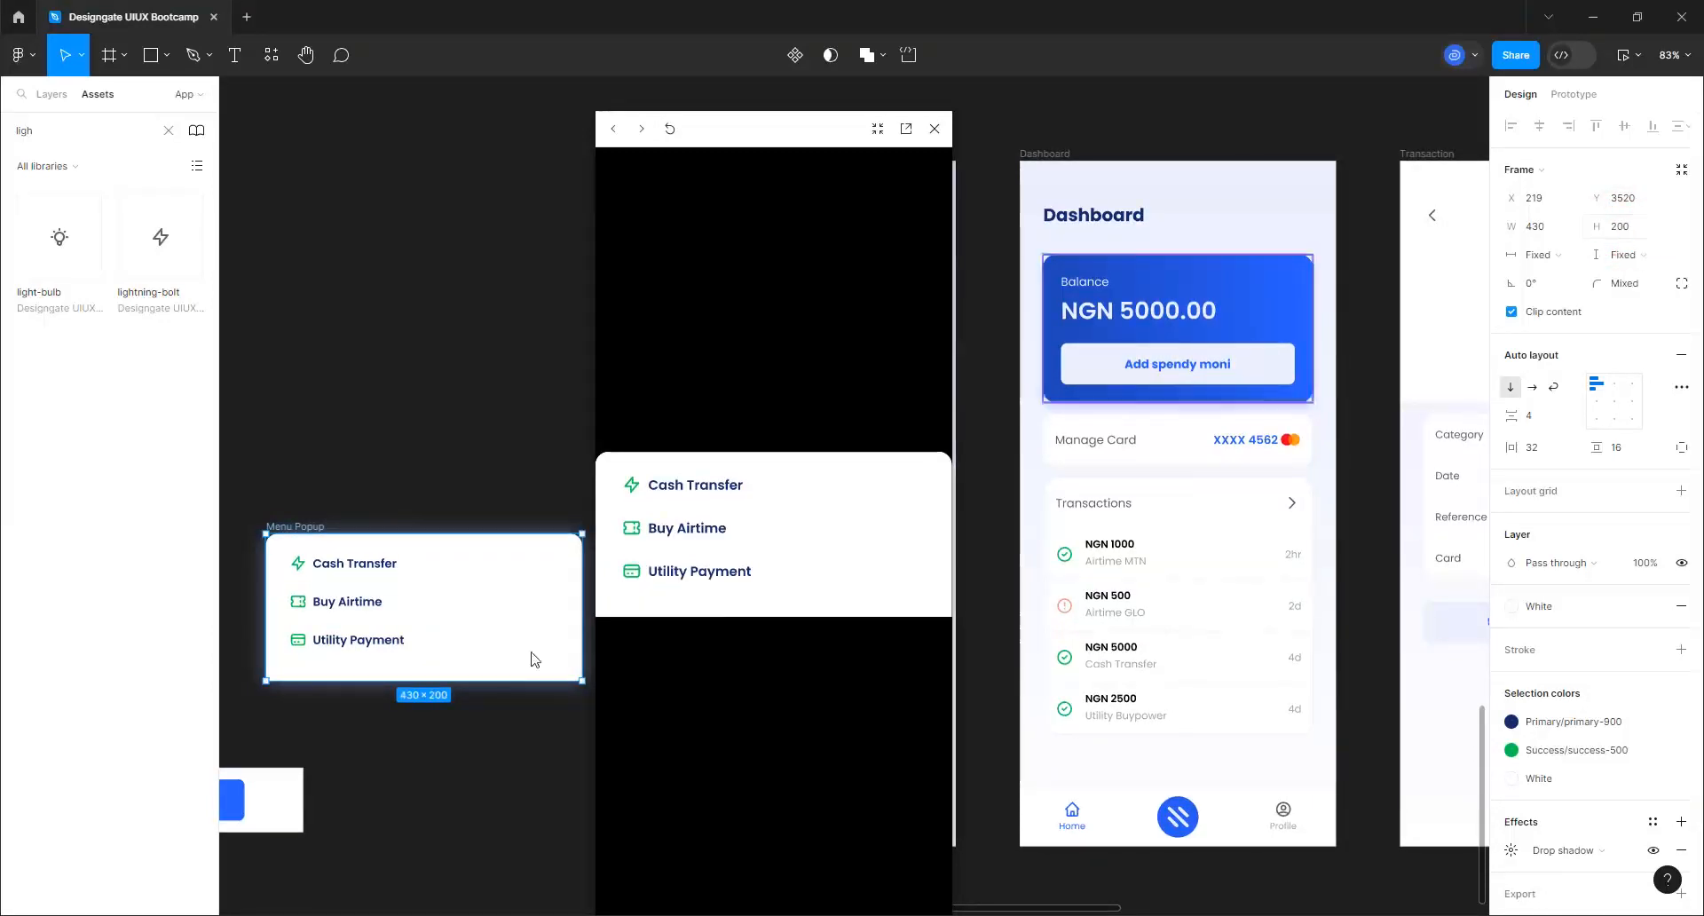
# Preview the Dashboard frame again, opening the resized menu popup from the Tabbar's centre button and dismissing it from outside
pyautogui.scroll(-1, 370, 423)
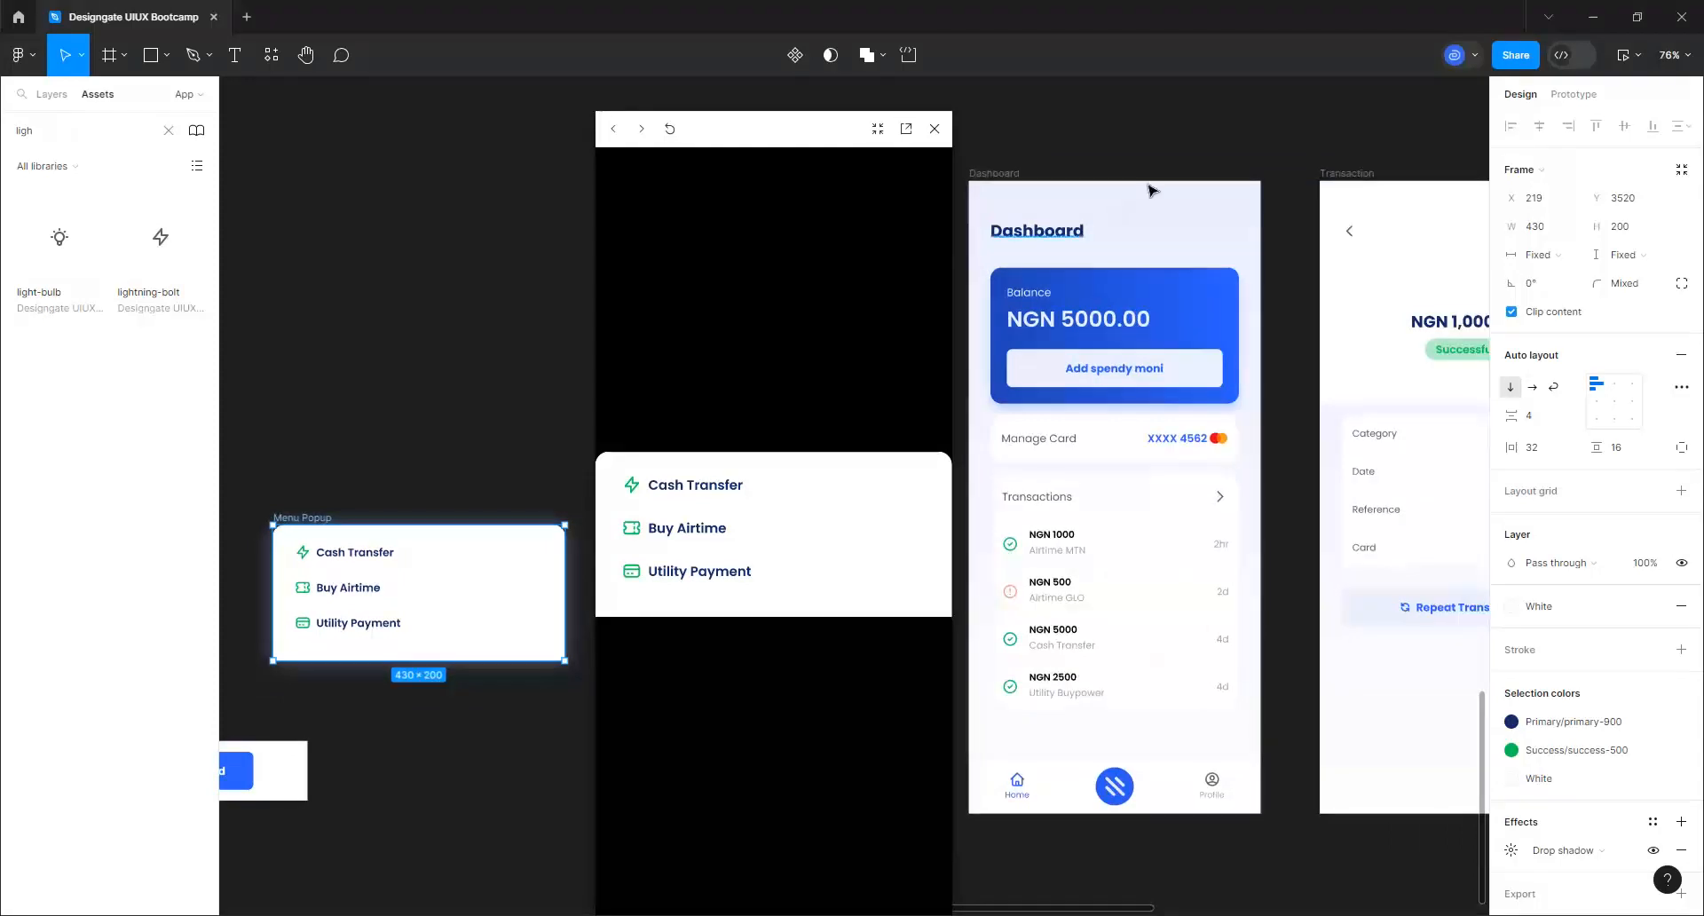
pyautogui.click(999, 173)
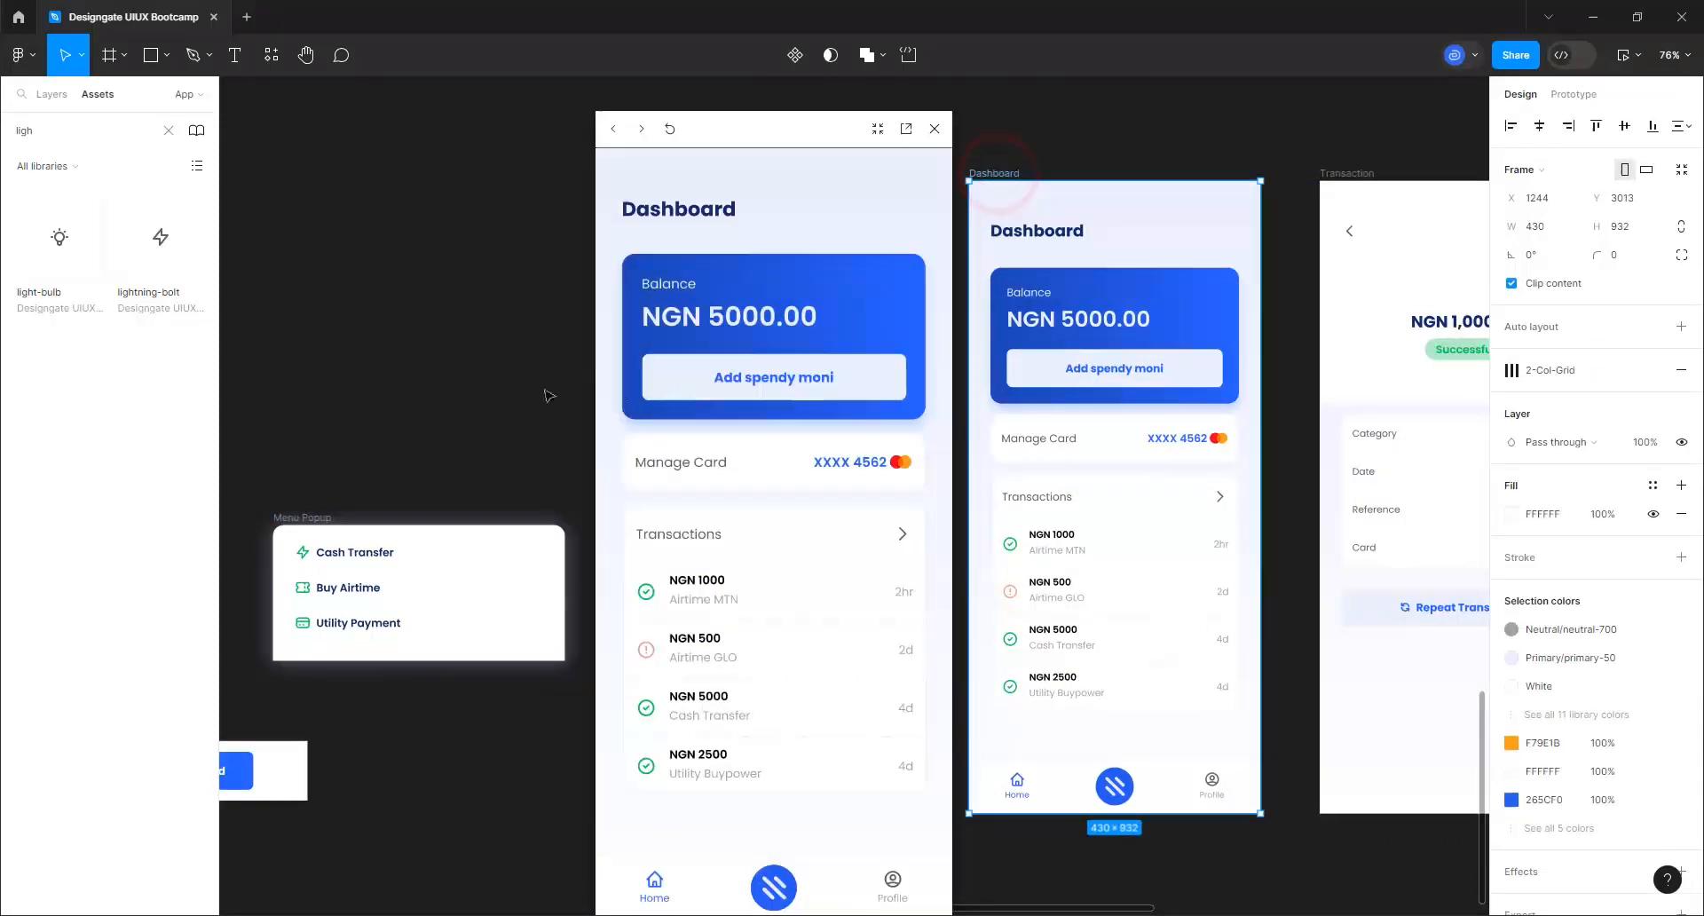
pyautogui.scroll(-1, 355, 319)
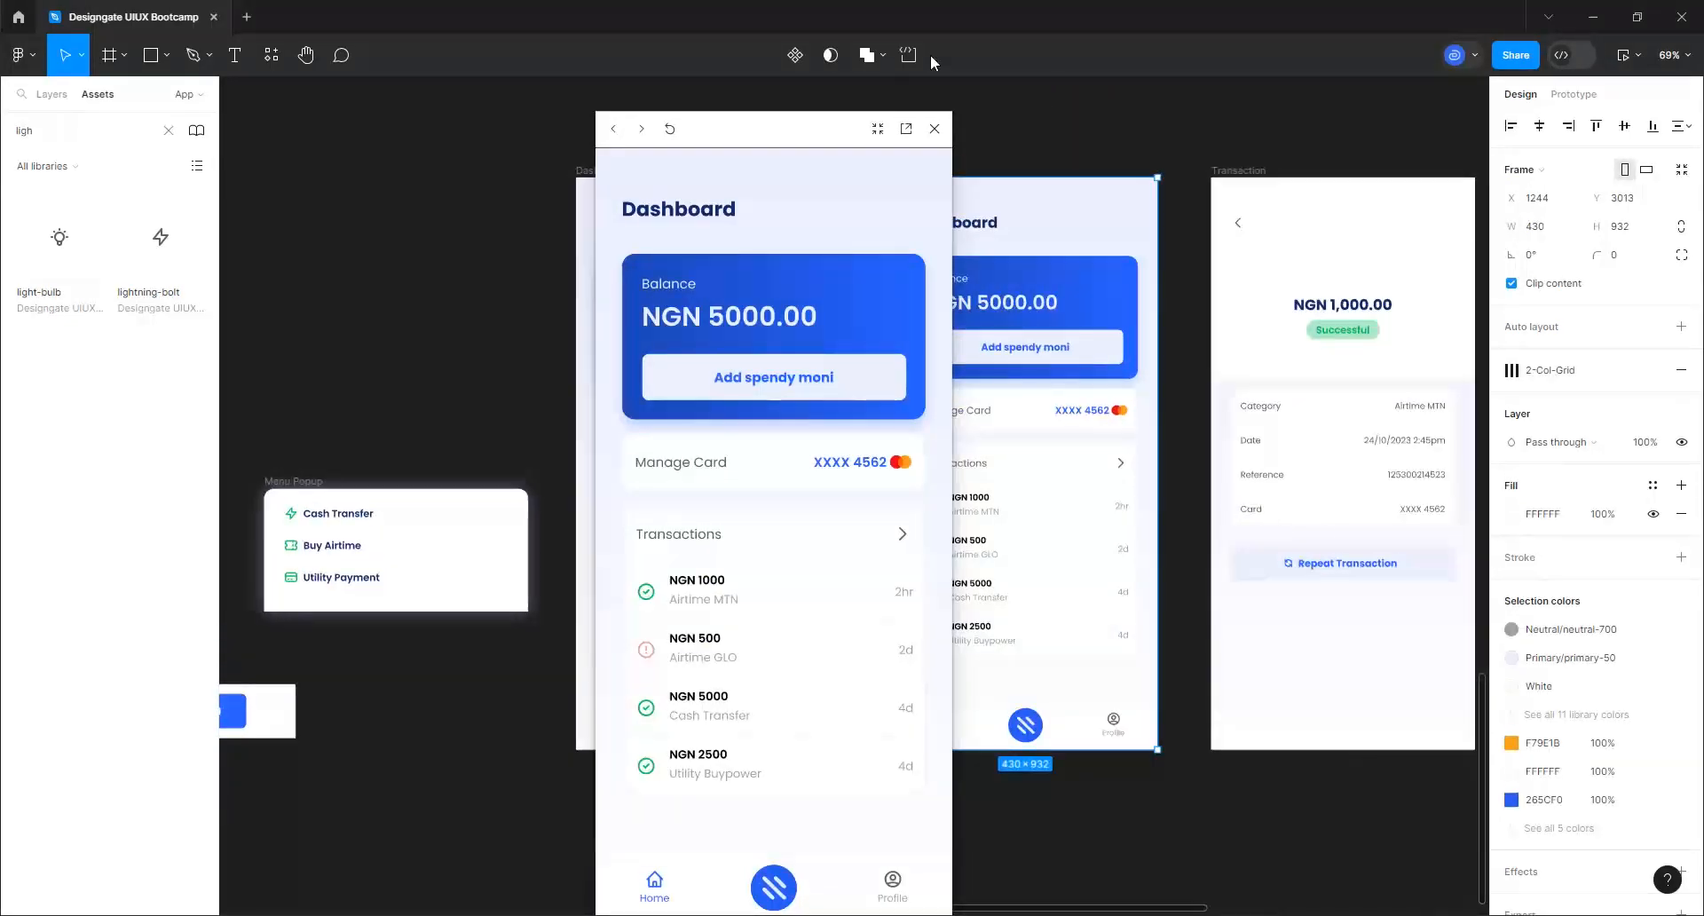
pyautogui.moveTo(786, 123); pyautogui.dragTo(477, 50)
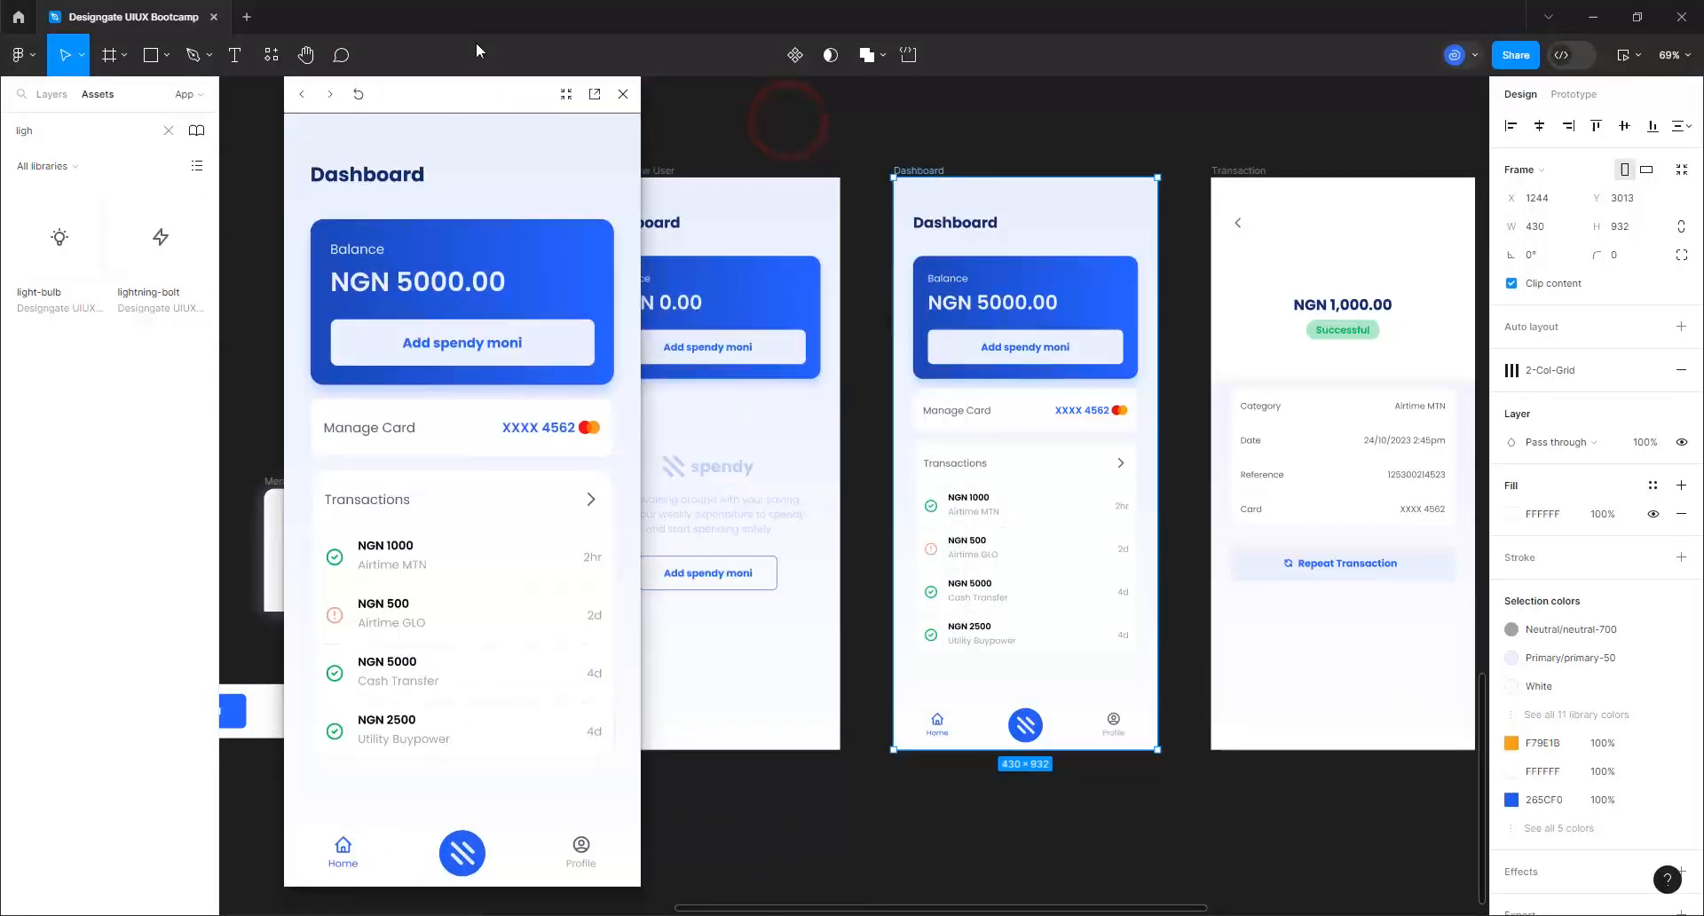
pyautogui.click(456, 853)
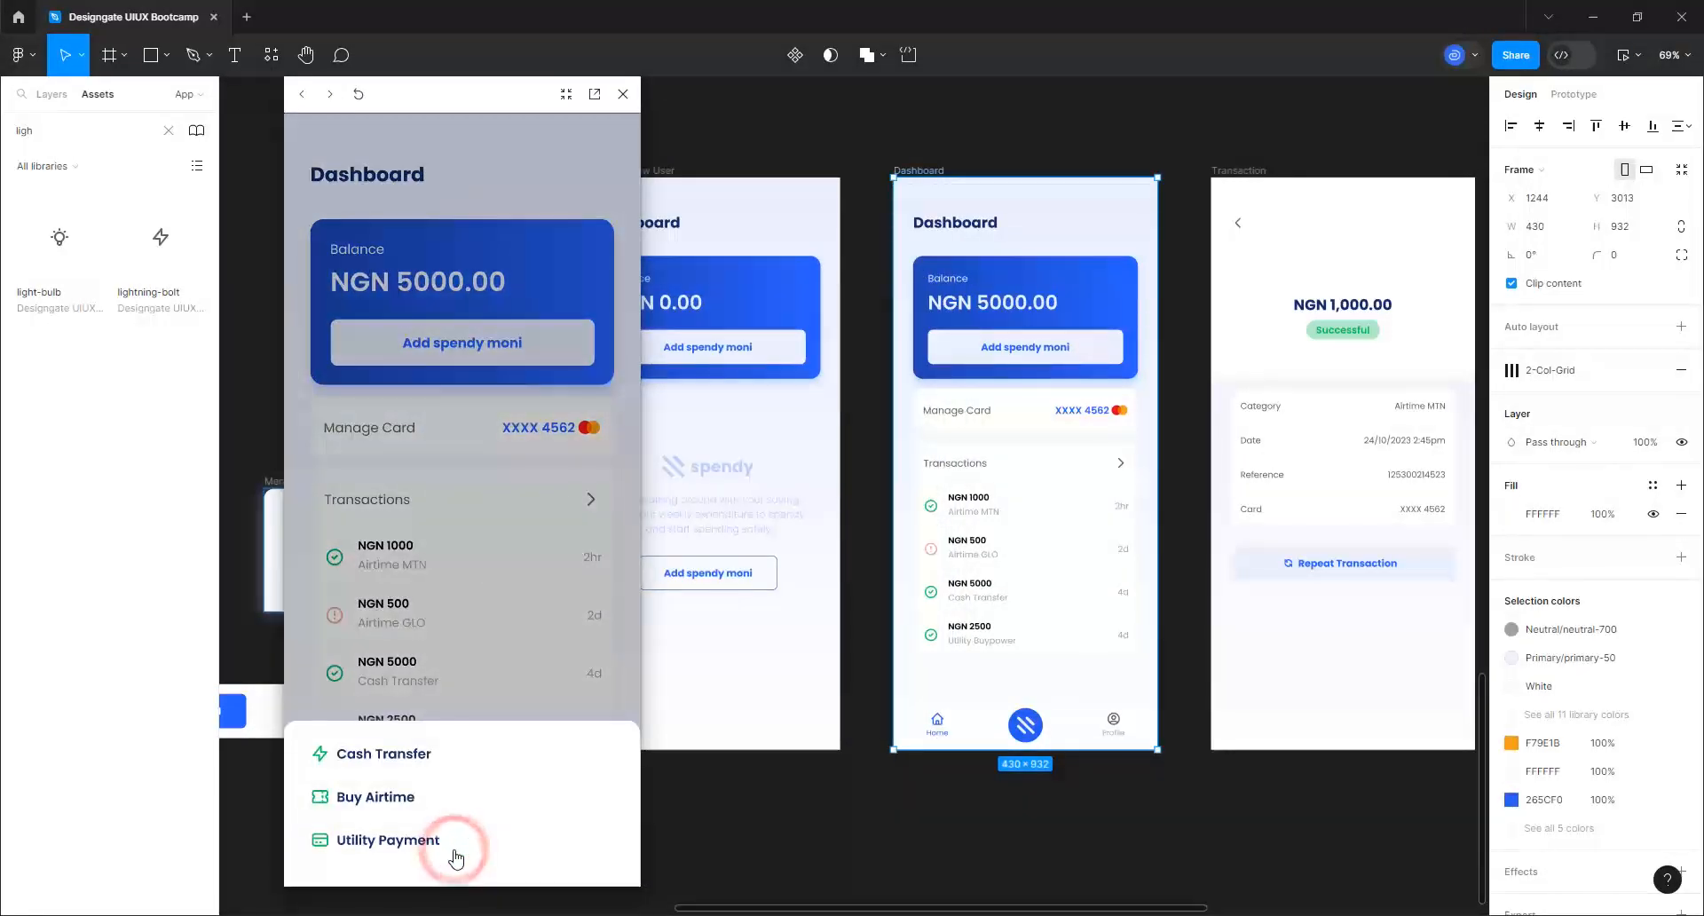
pyautogui.click(499, 514)
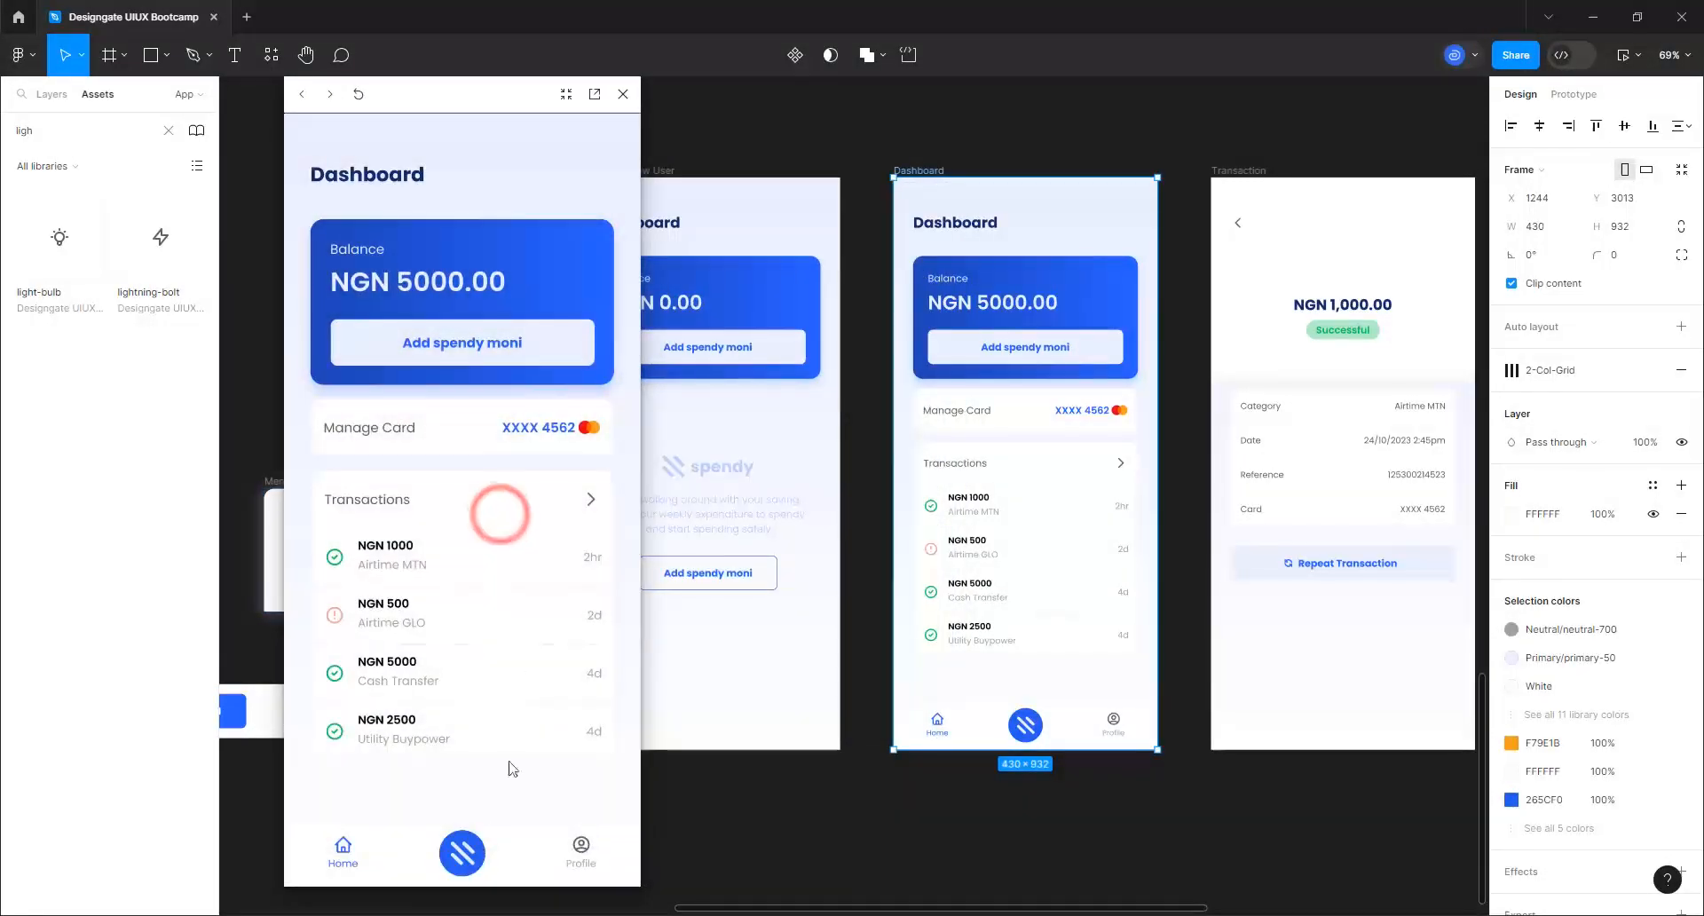
# Open the menu popup once more in the Dashboard preview and close the preview window
pyautogui.click(465, 857)
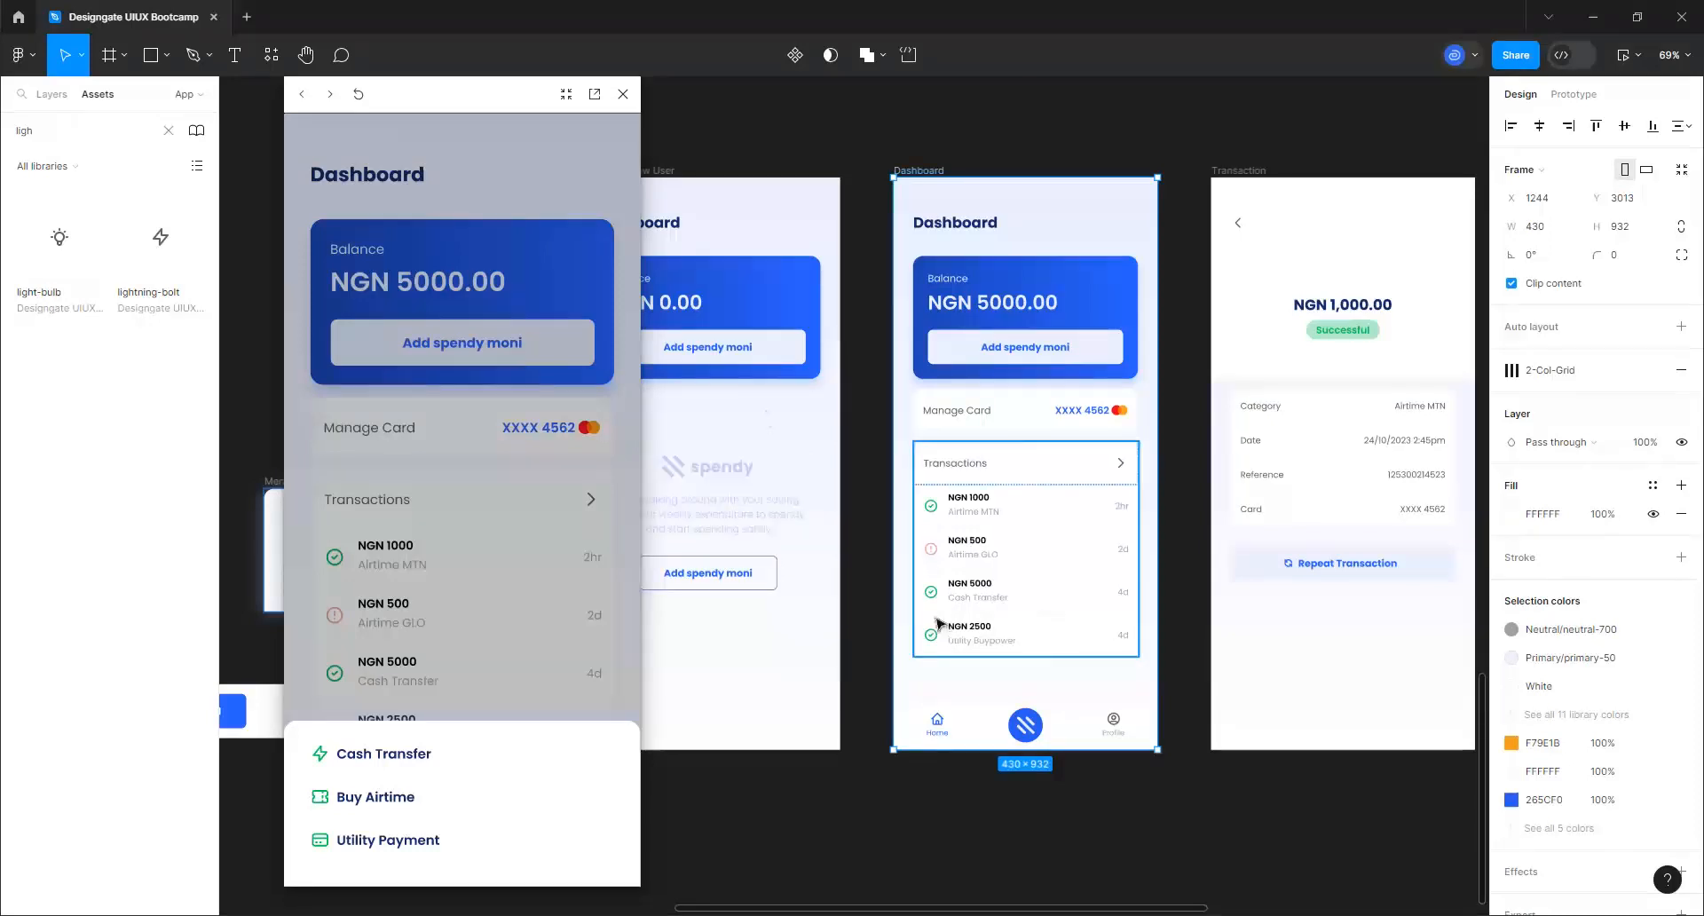
pyautogui.click(623, 94)
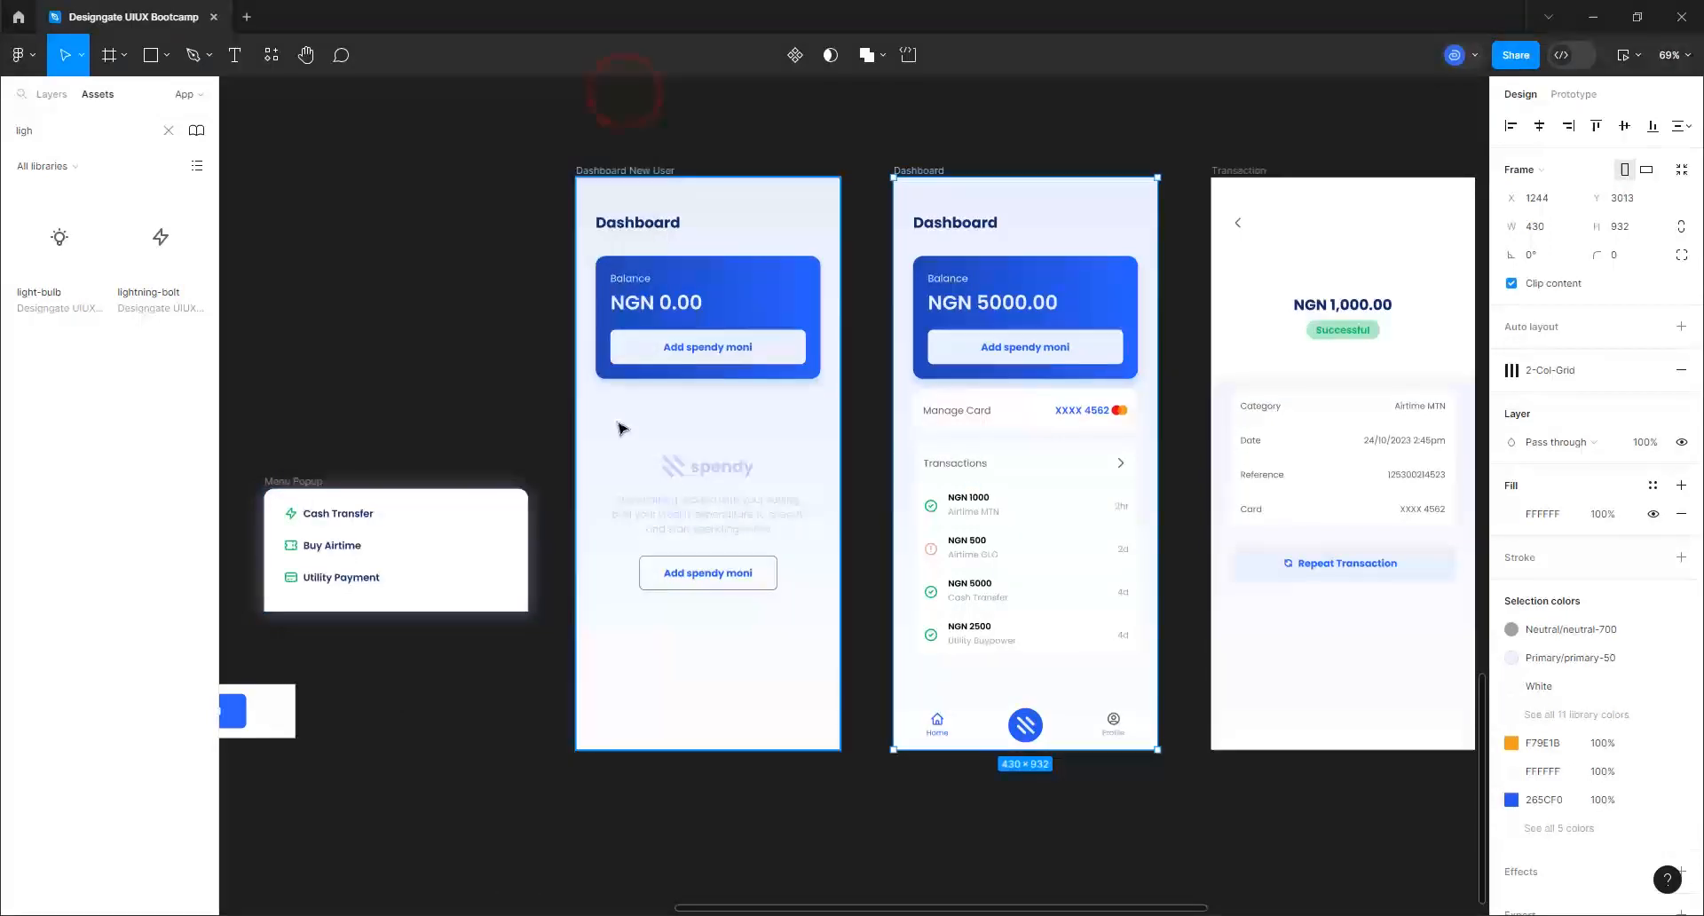
# Add a text on the blank iPhone 14 & 15 Pro Max - 2 frame announcing an N5000.00 transfer to an account number and requesting the pin for confirmation
pyautogui.scroll(-5, 621, 430)
pyautogui.scroll(6, 1444, 449)
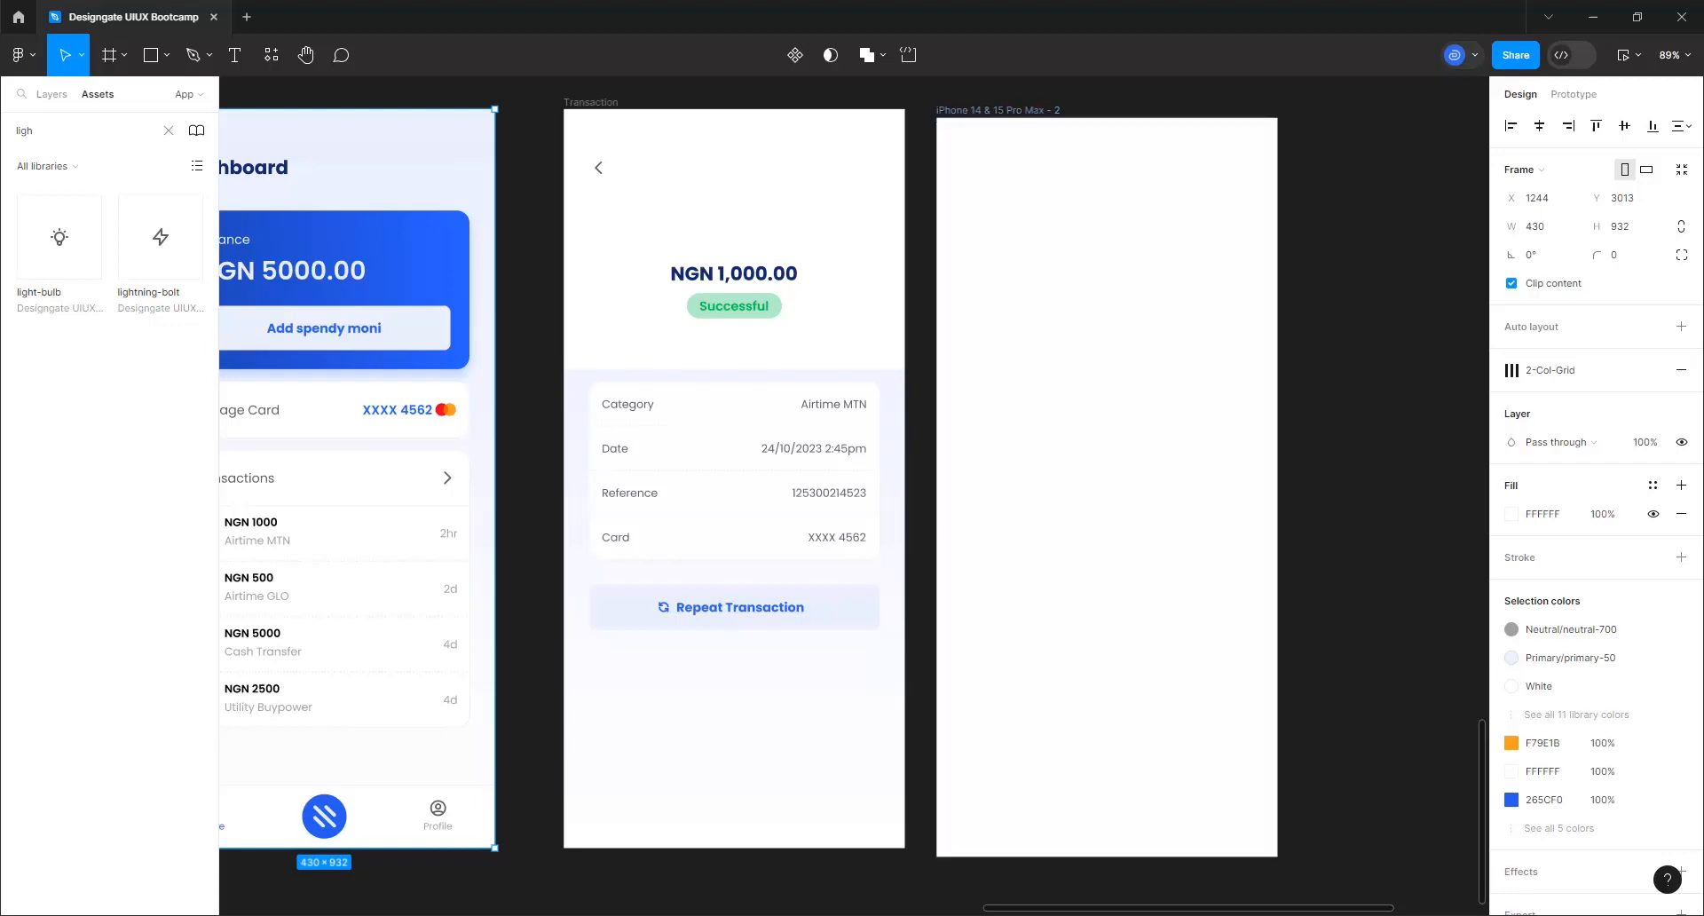
pyautogui.click(237, 55)
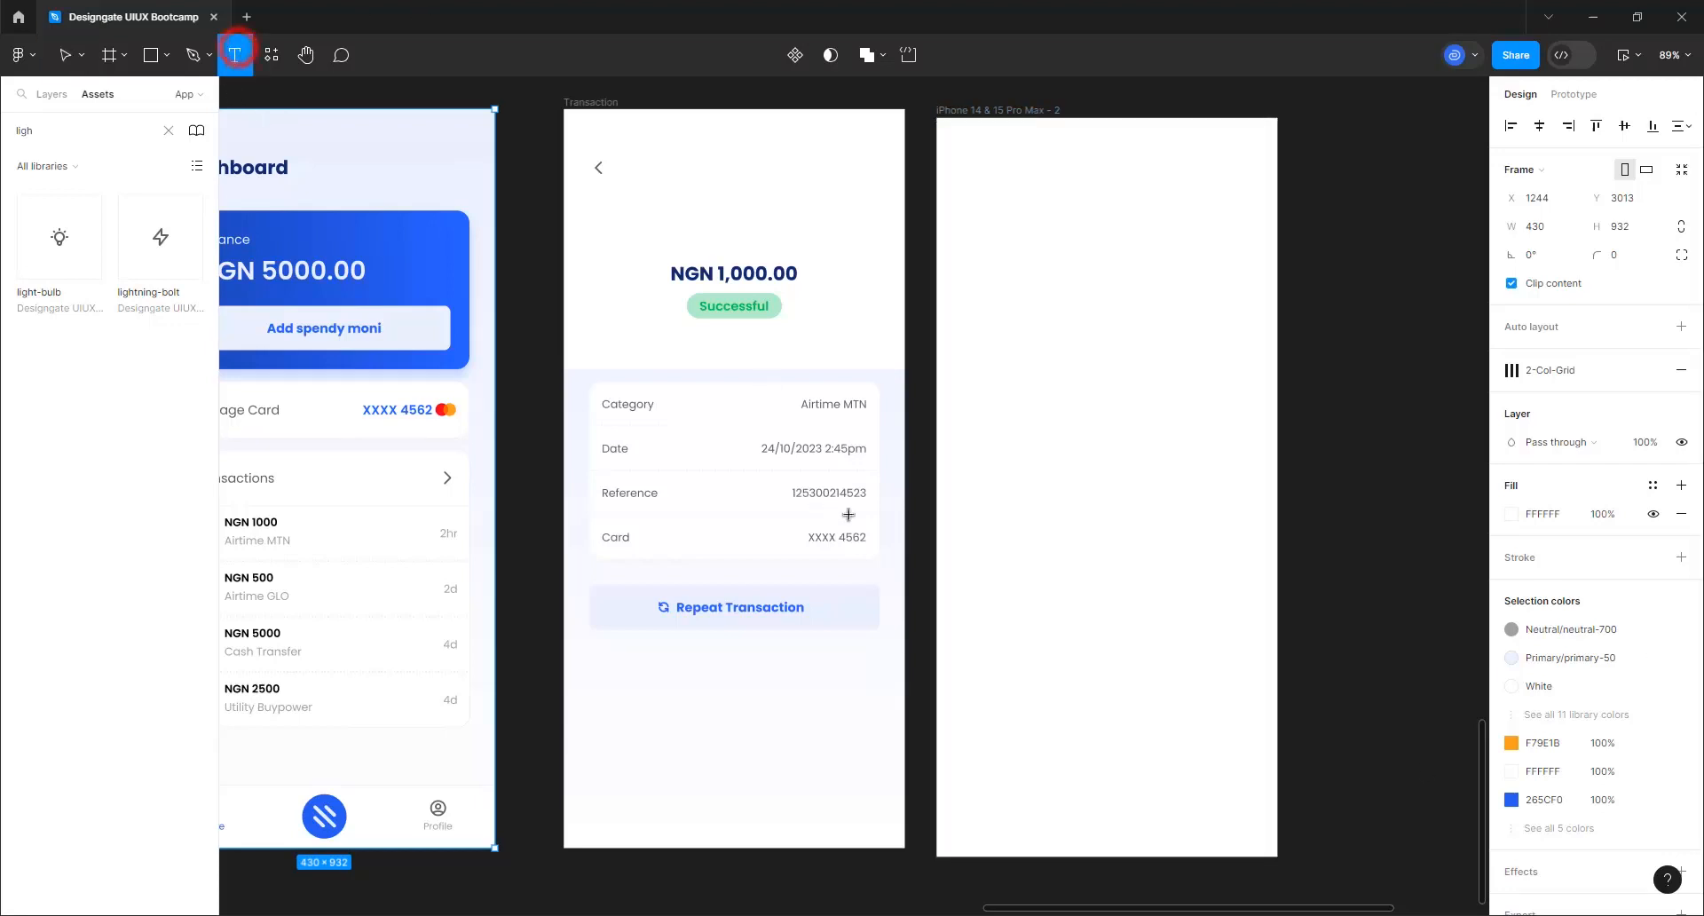
pyautogui.click(1019, 302)
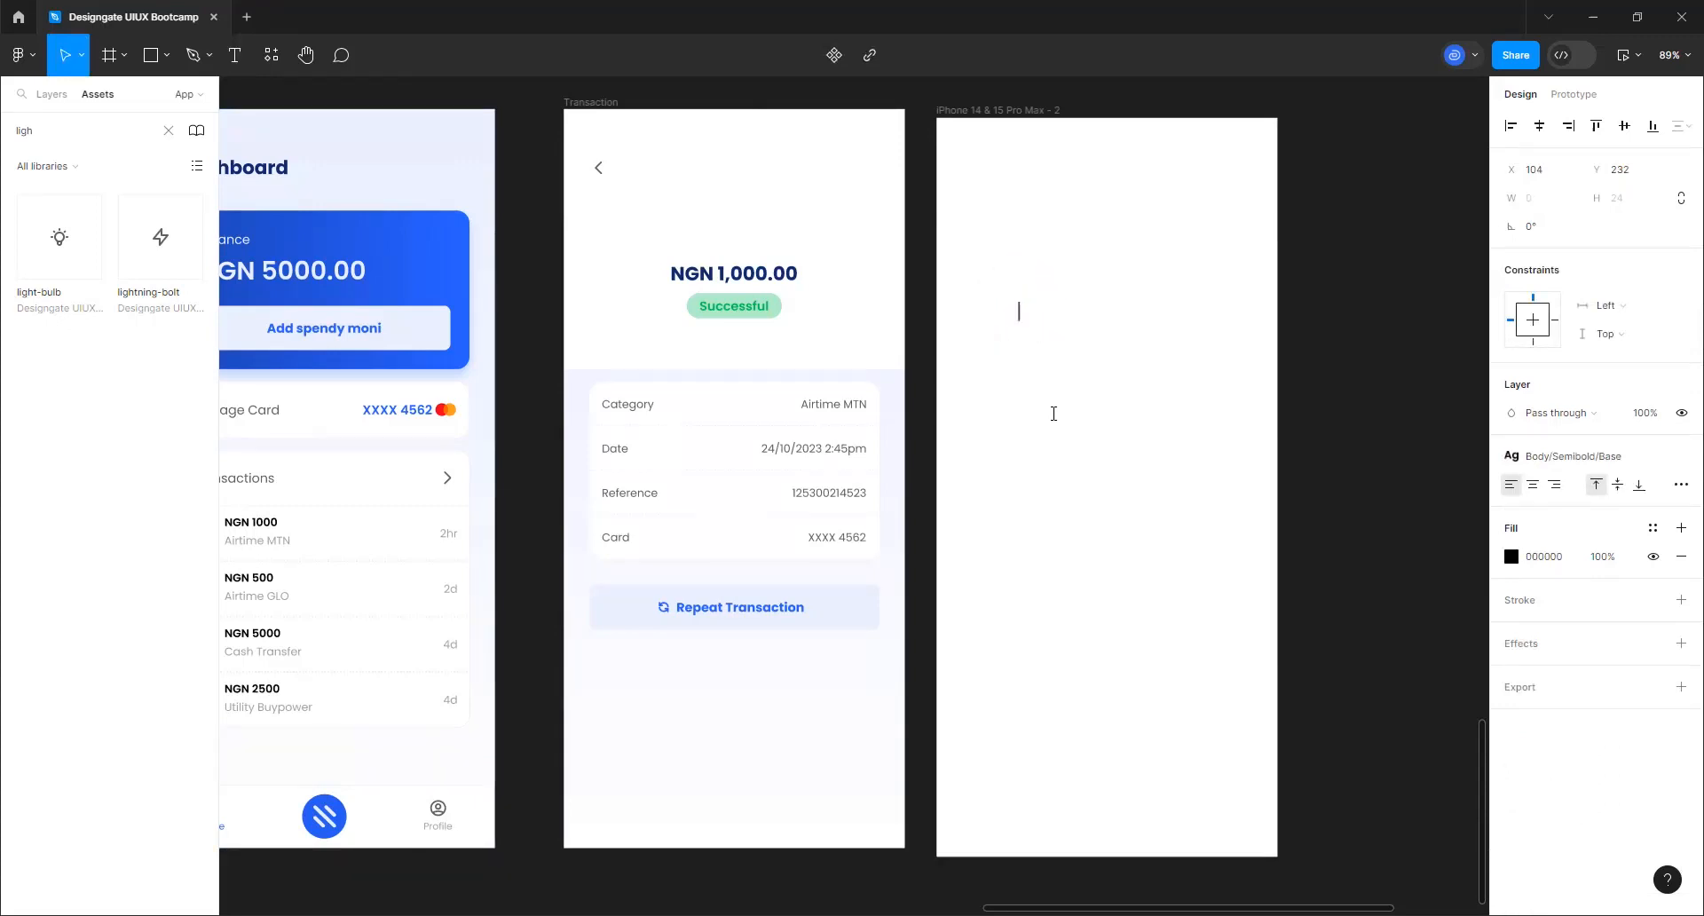
pyautogui.write('You are about to send N5000.00')
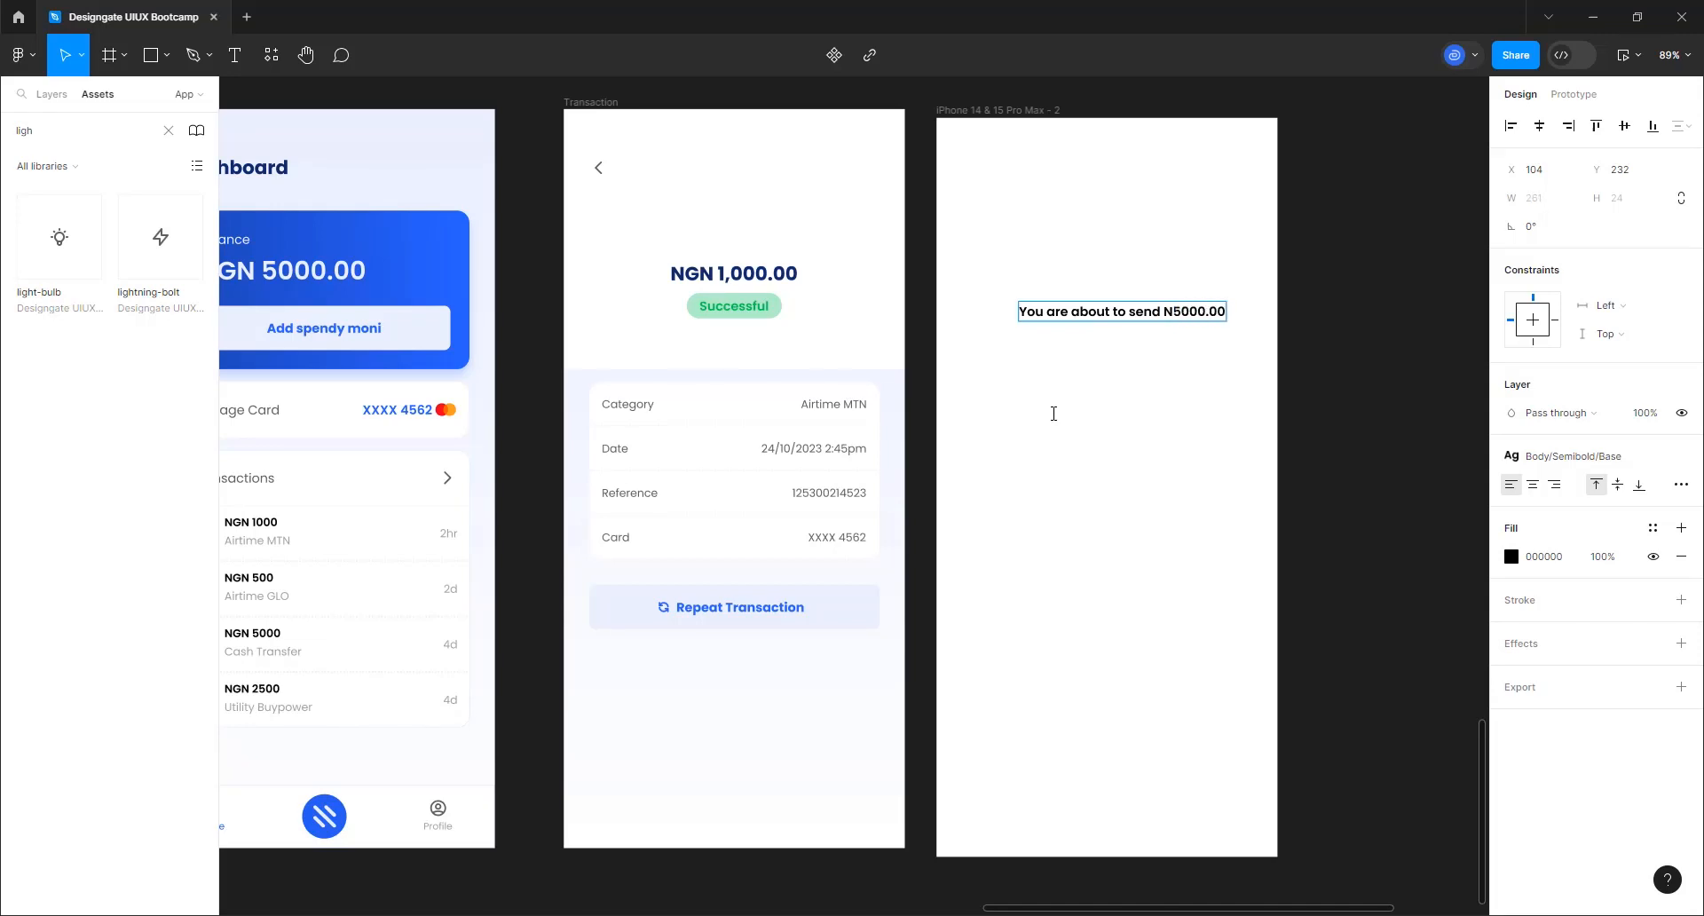
pyautogui.write(' from yo')
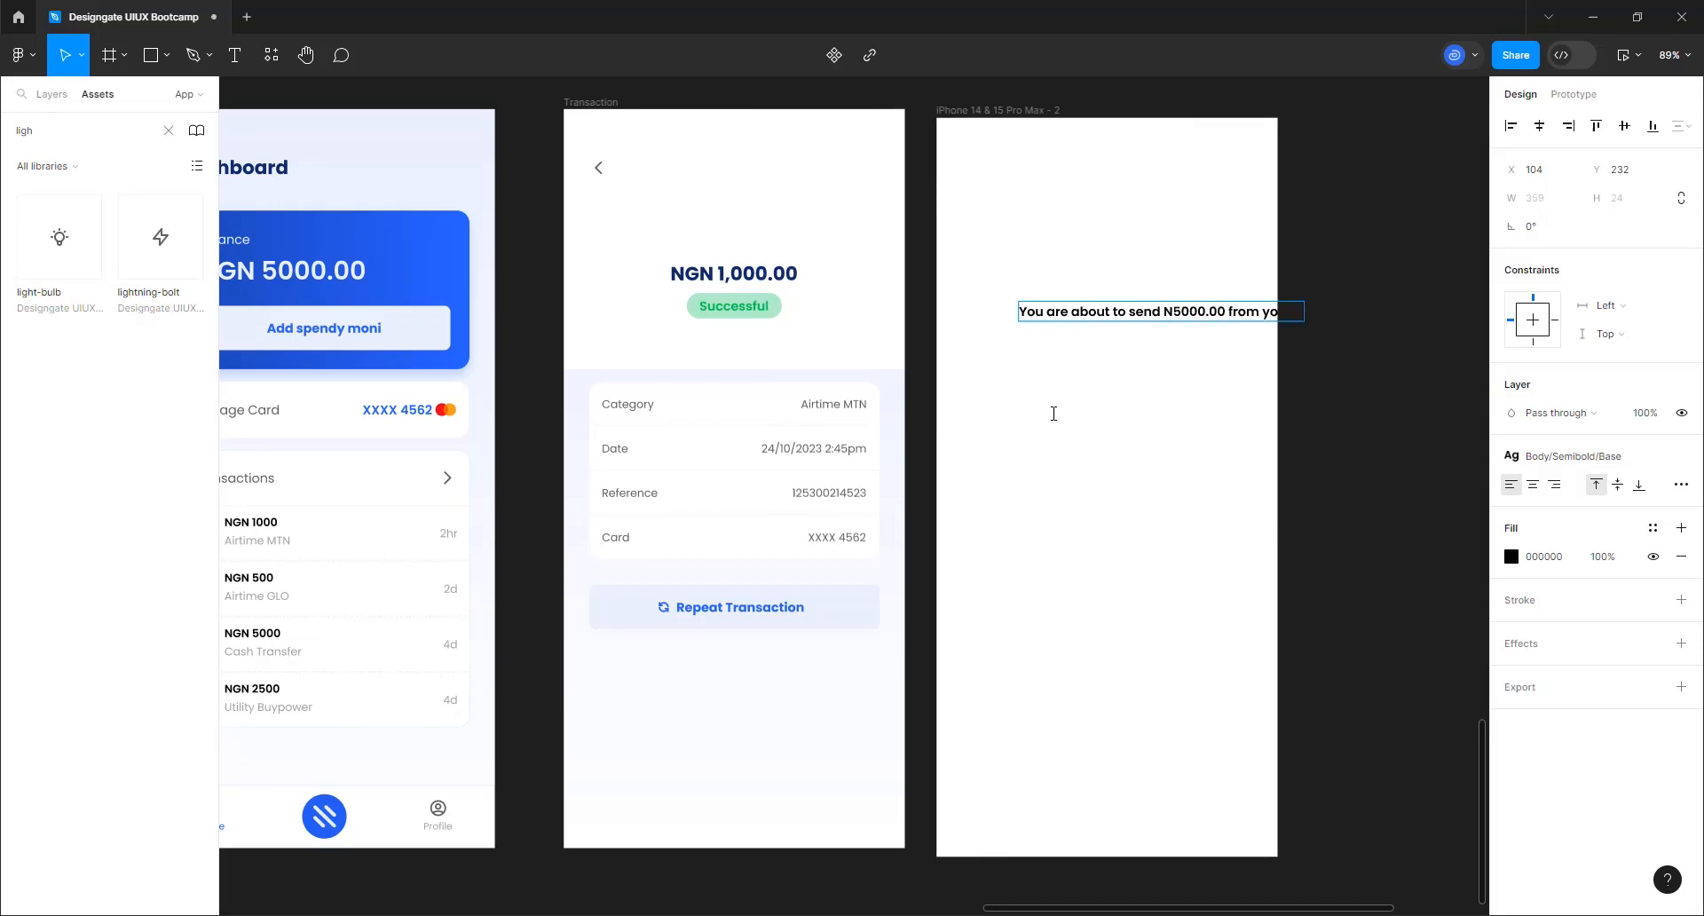
pyautogui.write('ur account')
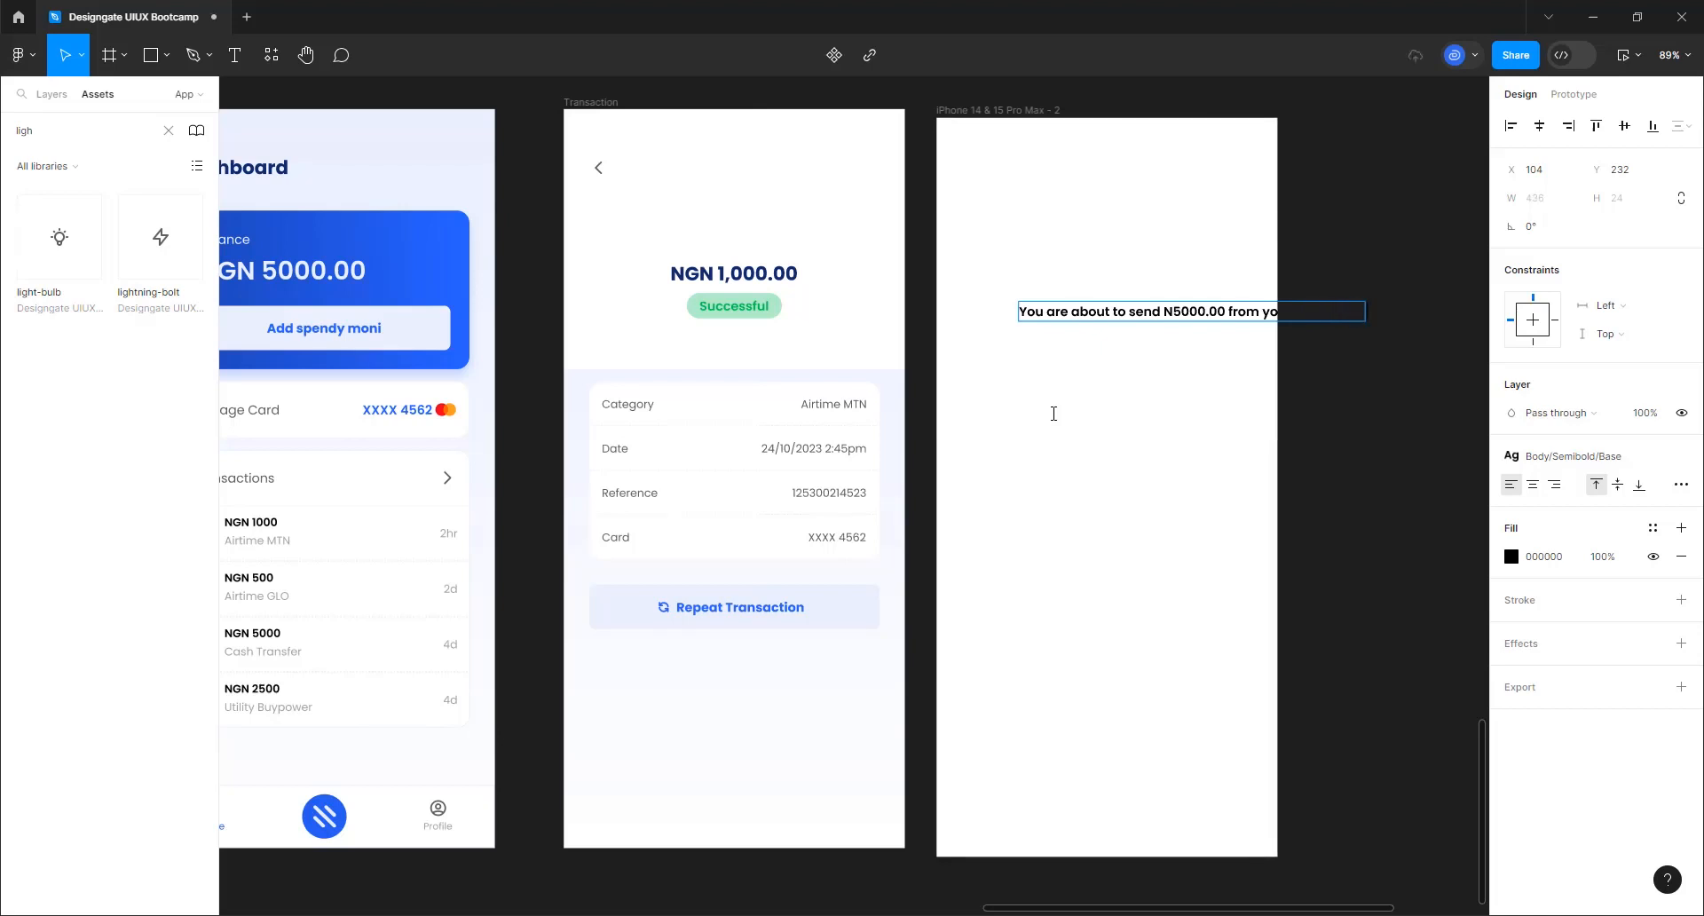
pyautogui.write(' to this ry b confirm')
pyautogui.click(1120, 416)
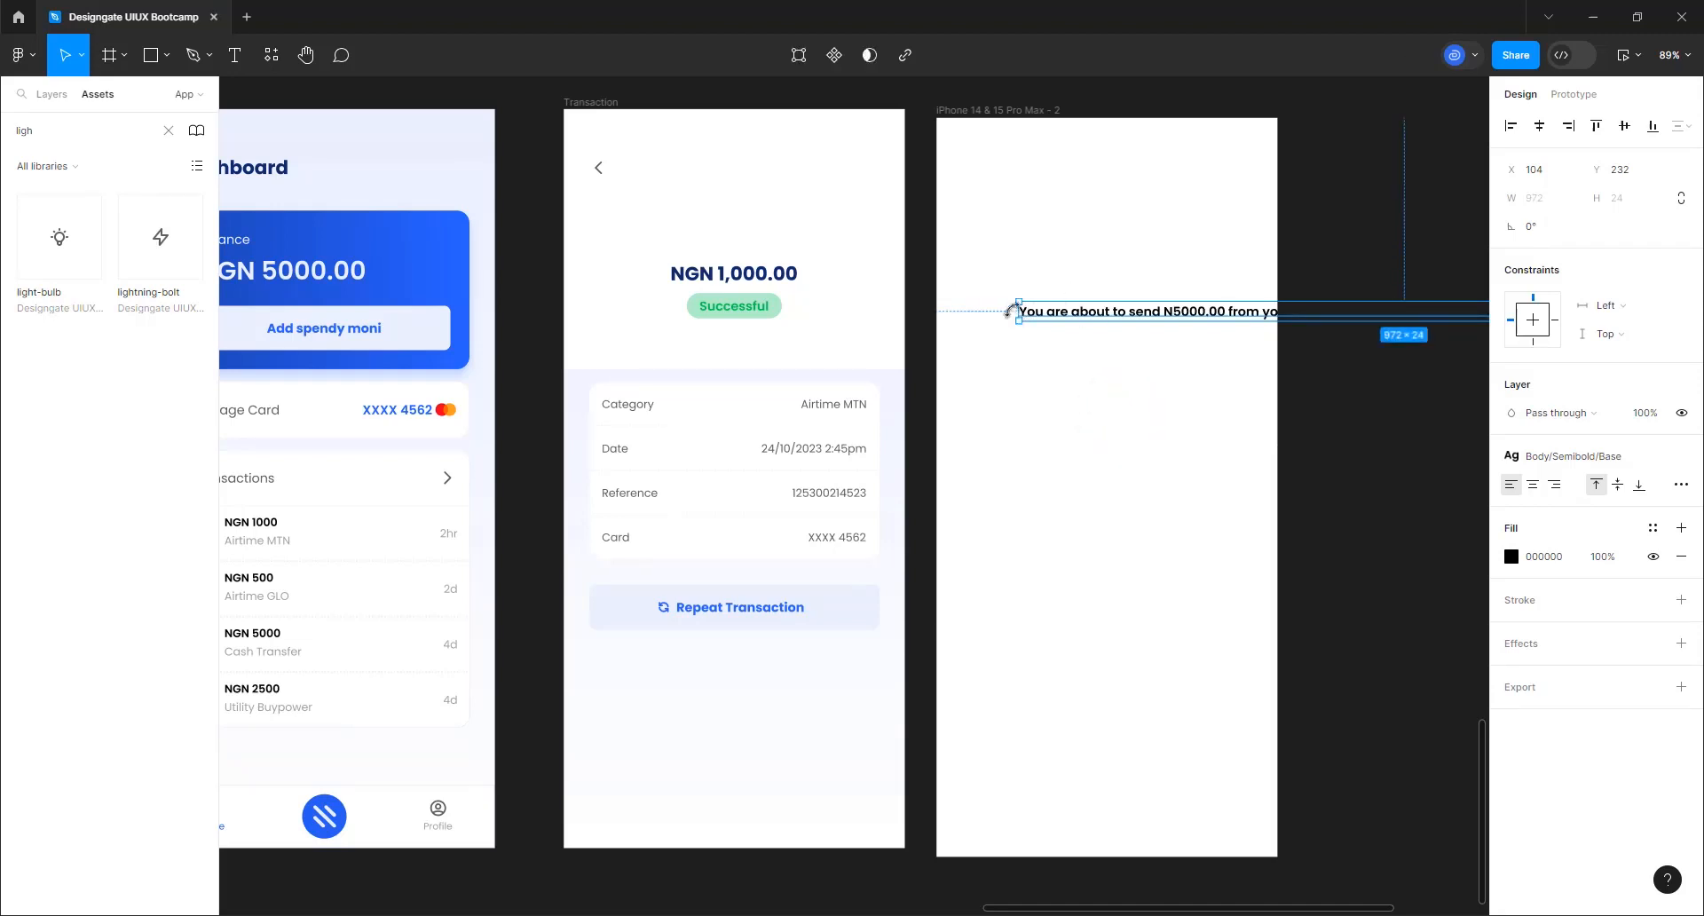
# Resize the transfer message to 304 wide at X 64, Y 242 so it wraps, and centre-align its text
pyautogui.moveTo(1016, 314)
pyautogui.mouseDown()
pyautogui.moveTo(1399, 328)
pyautogui.moveTo(966, 383)
pyautogui.moveTo(1015, 329)
pyautogui.mouseUp()
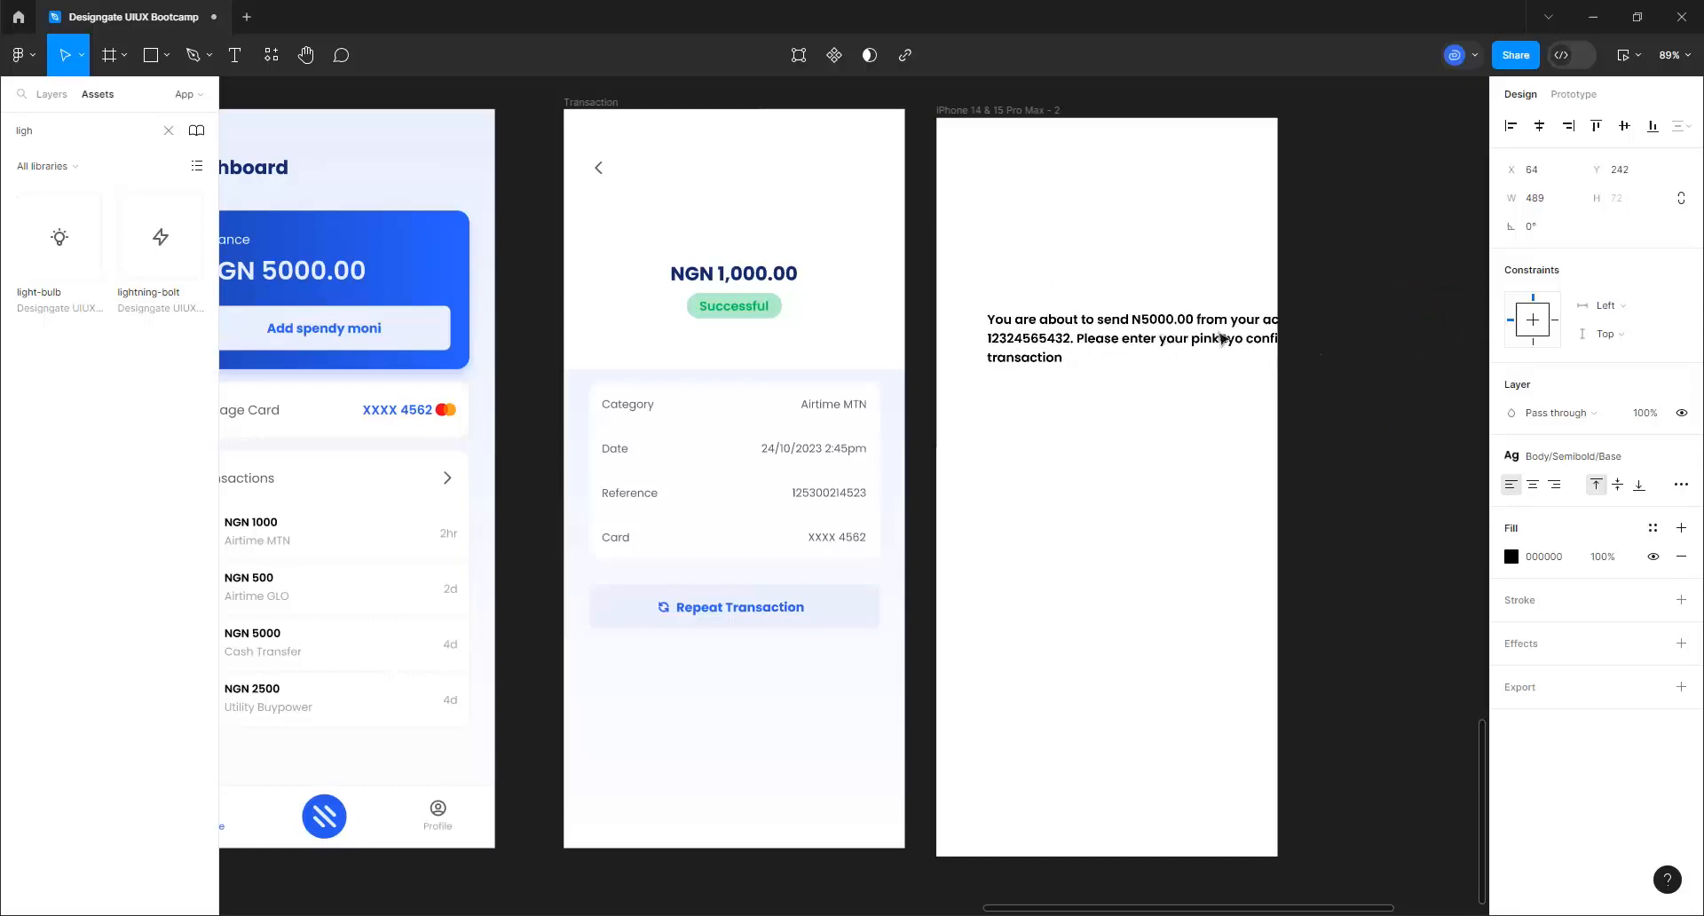
pyautogui.moveTo(1383, 330); pyautogui.dragTo(1229, 361)
pyautogui.click(1534, 487)
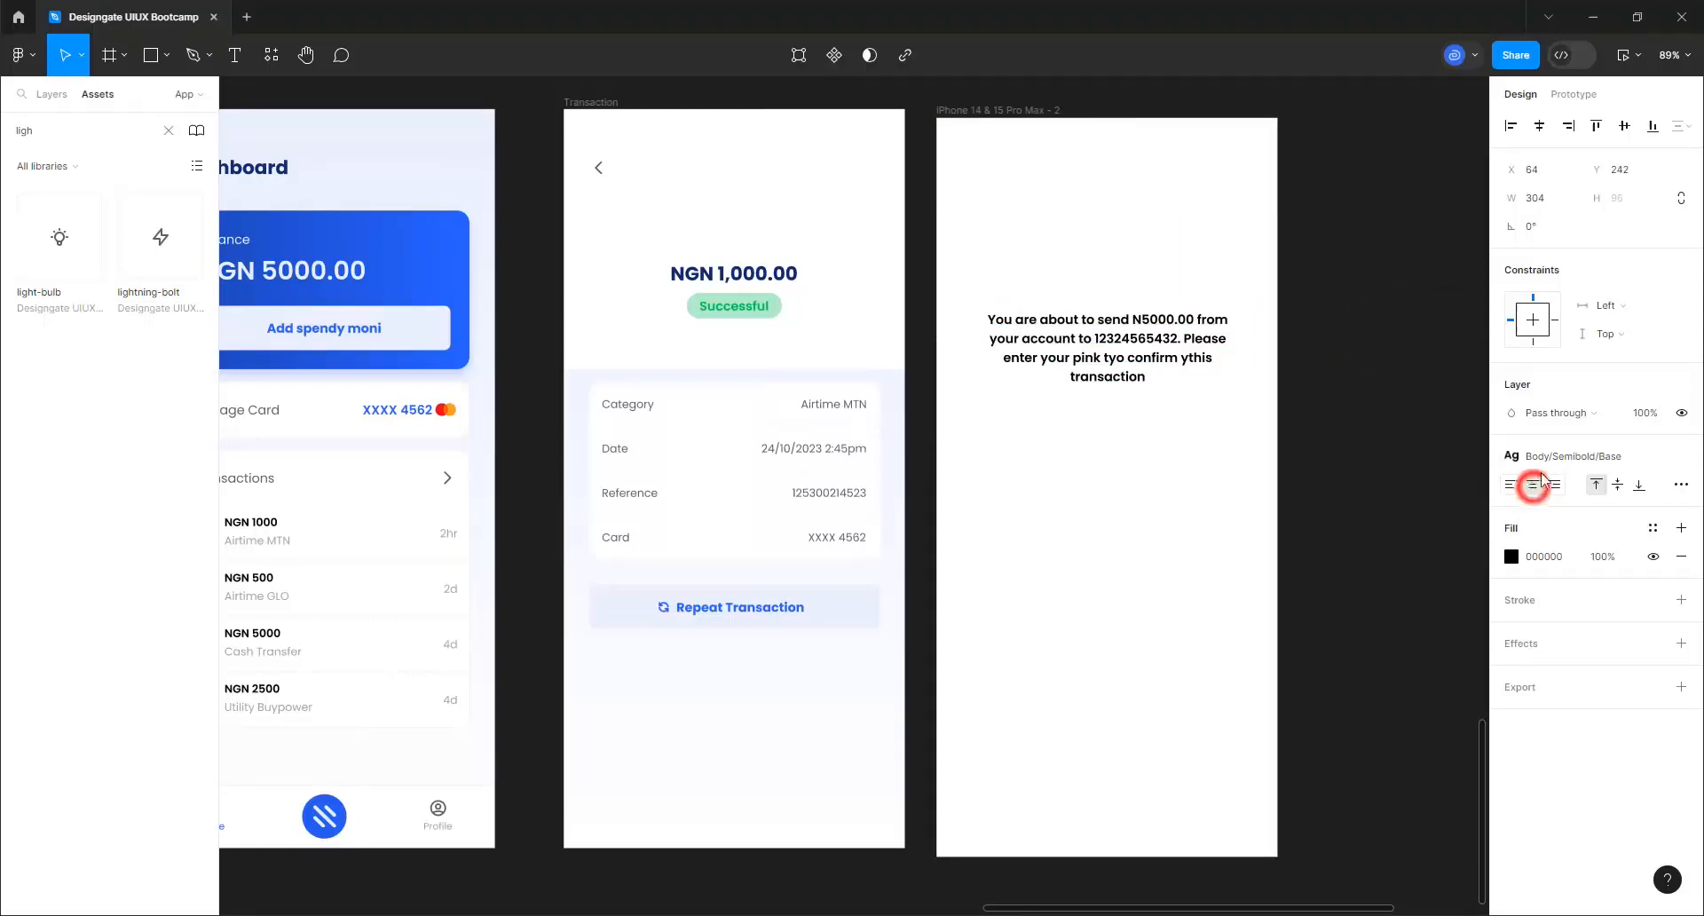
# Apply the Body/Regular/Base text style to the transfer message
pyautogui.click(1555, 456)
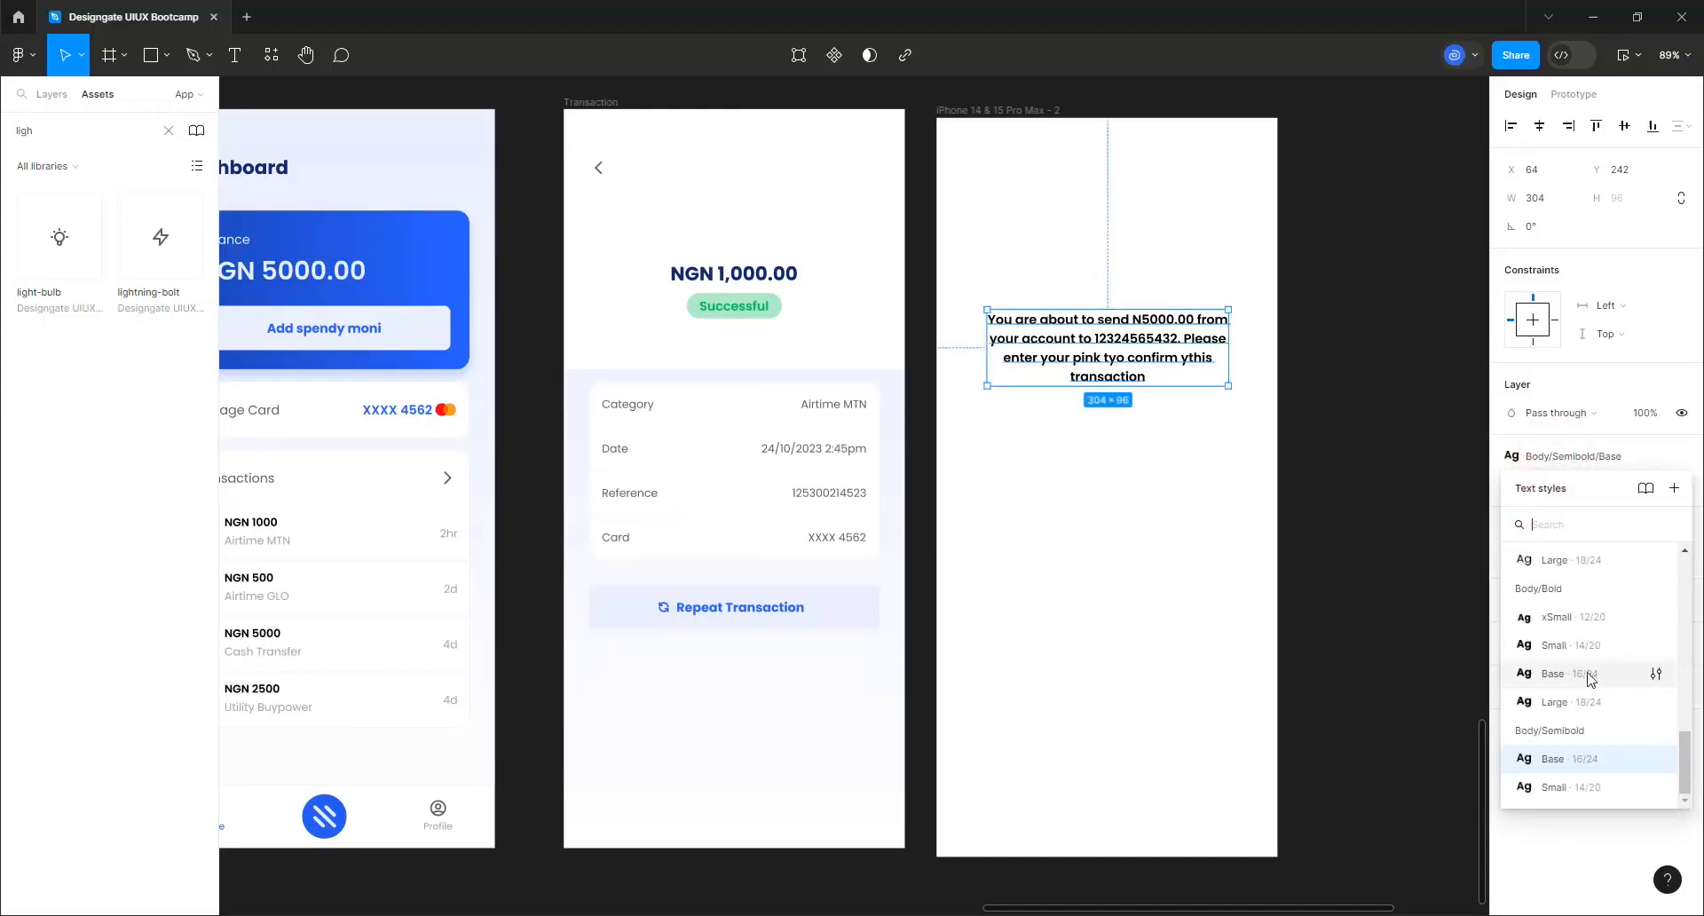
pyautogui.scroll(4, 1576, 673)
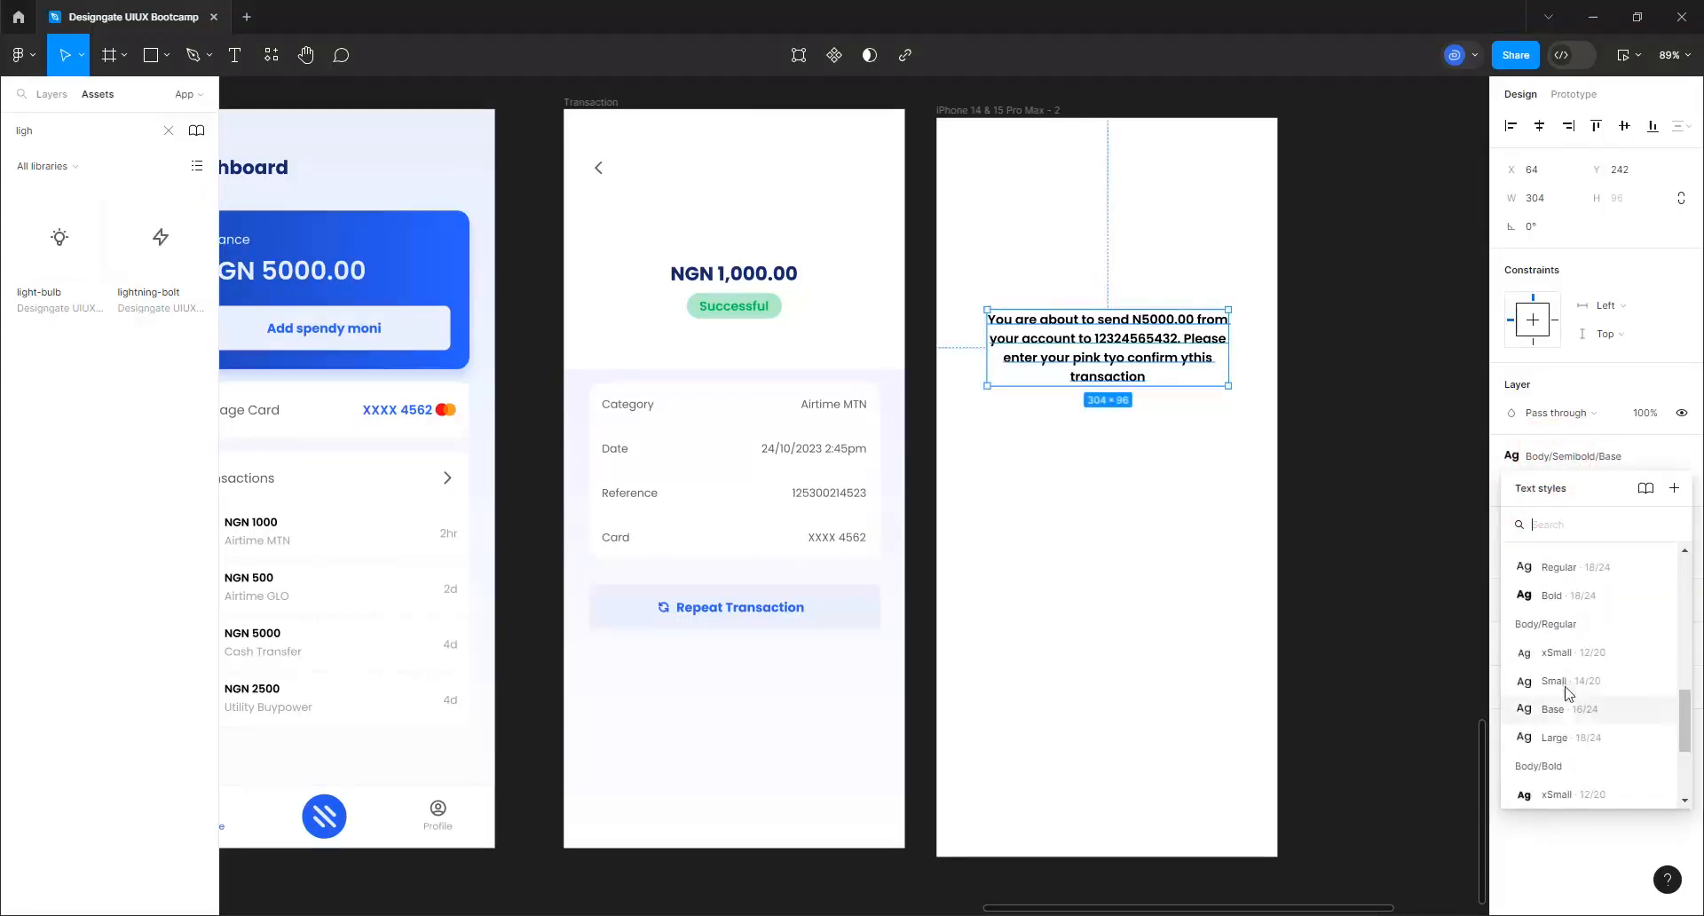
pyautogui.click(1564, 711)
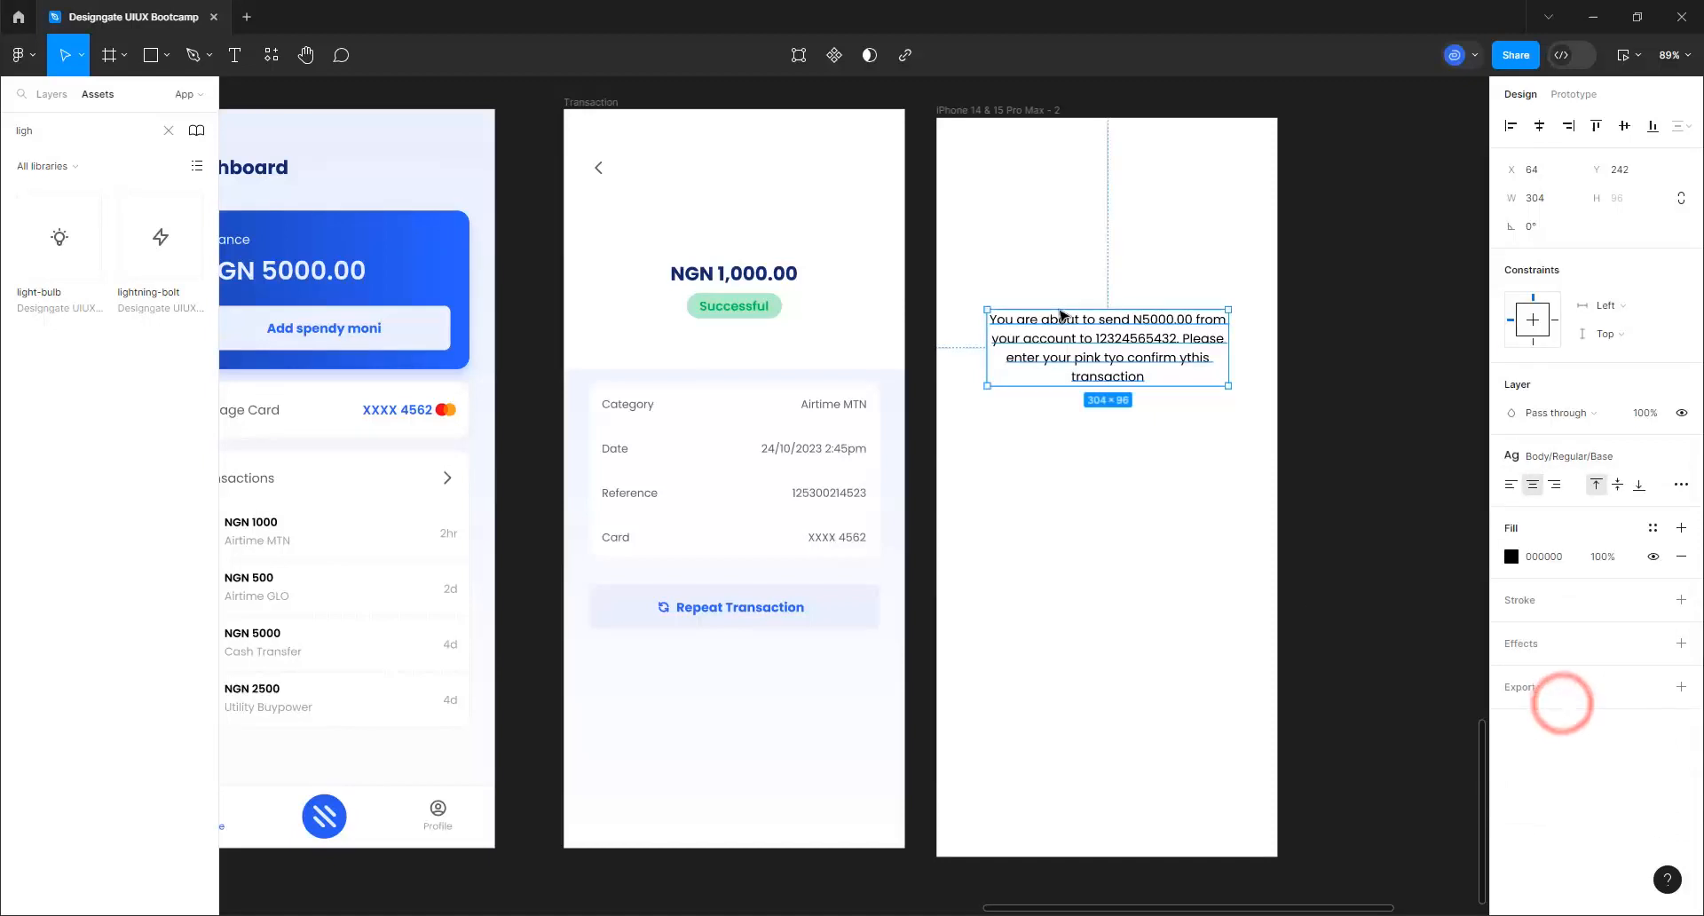
# Correct the misspelled "ythis" to "this" in the transfer message
pyautogui.scroll(3, 1342, 430)
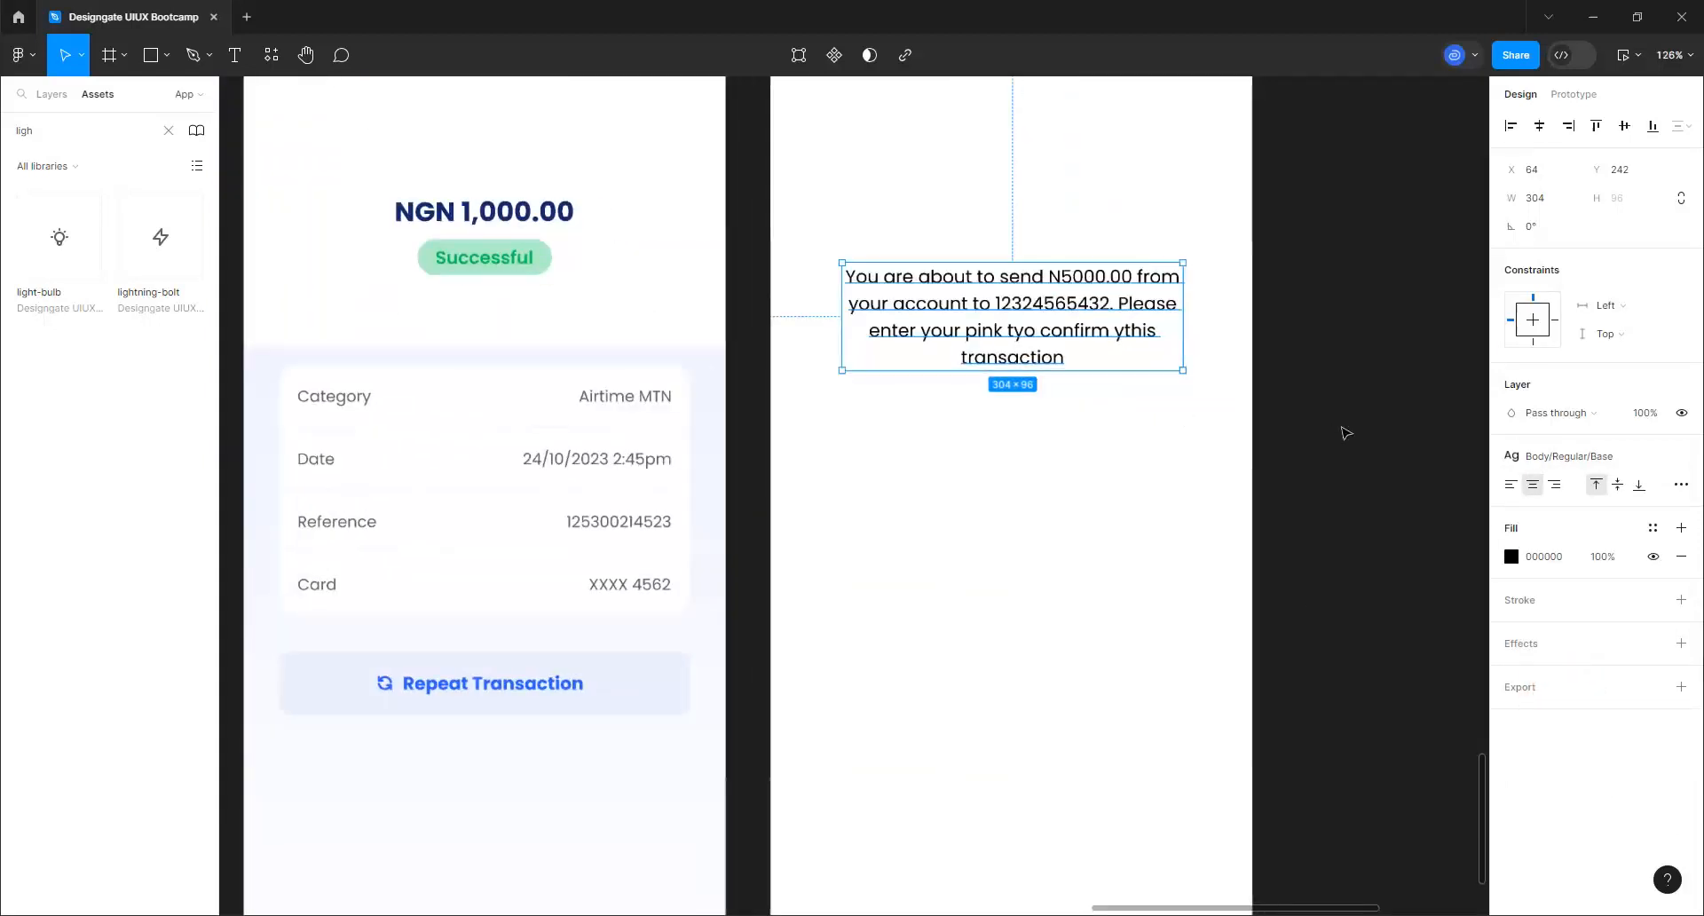
pyautogui.doubleClick(1120, 340)
pyautogui.click(1121, 339)
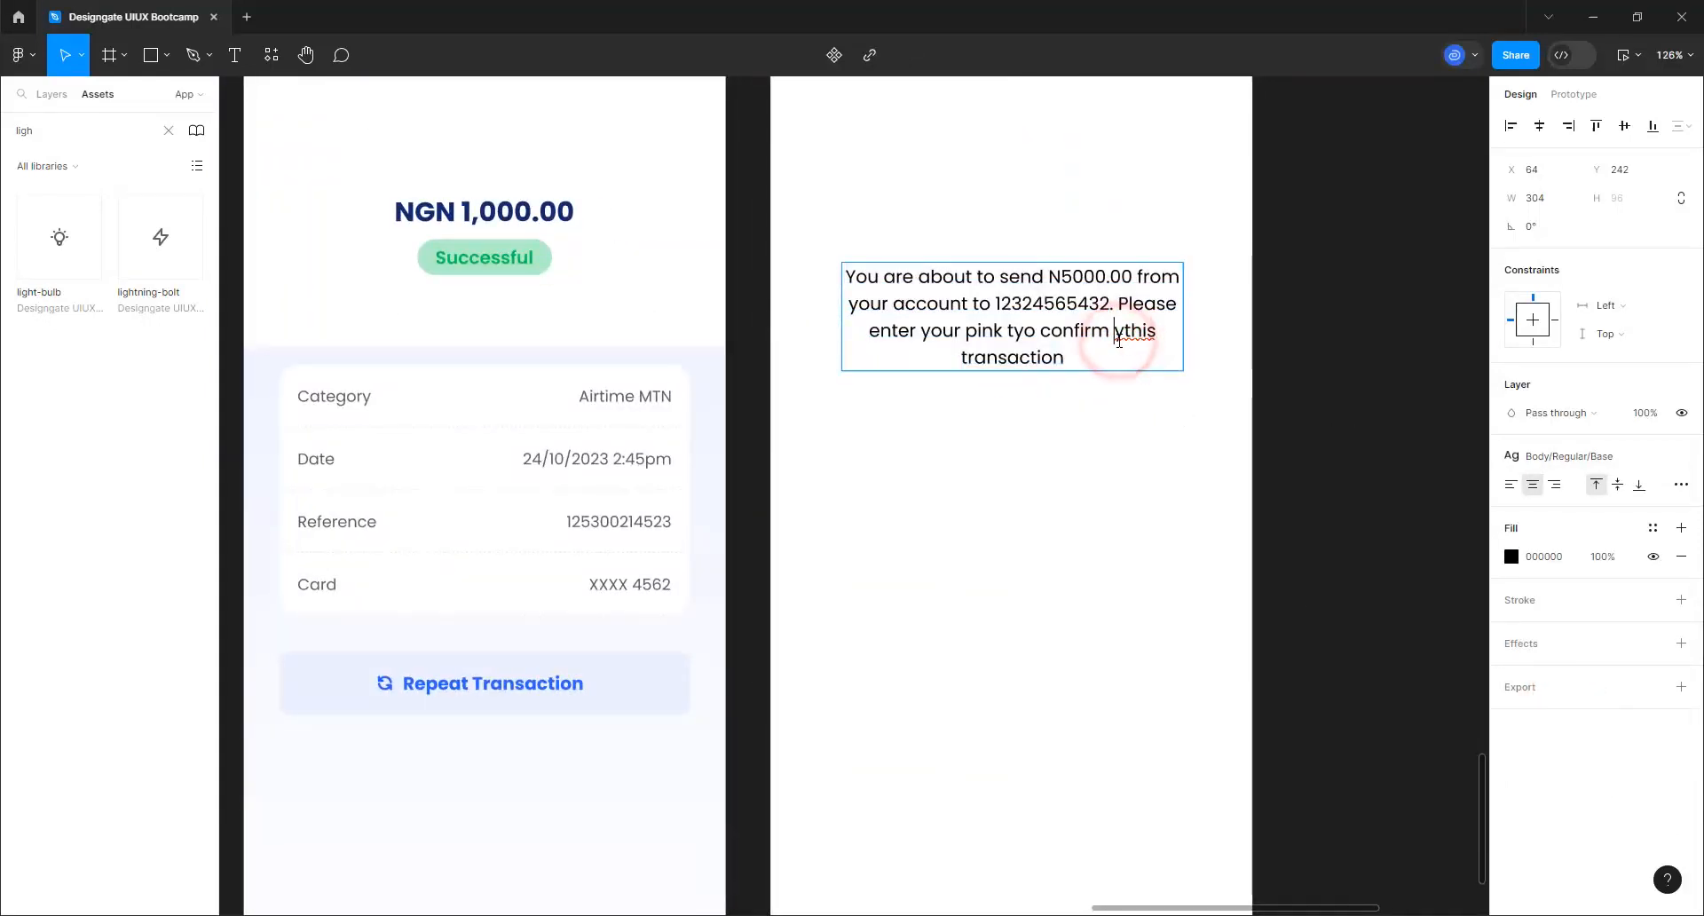
pyautogui.press('BackSpace')
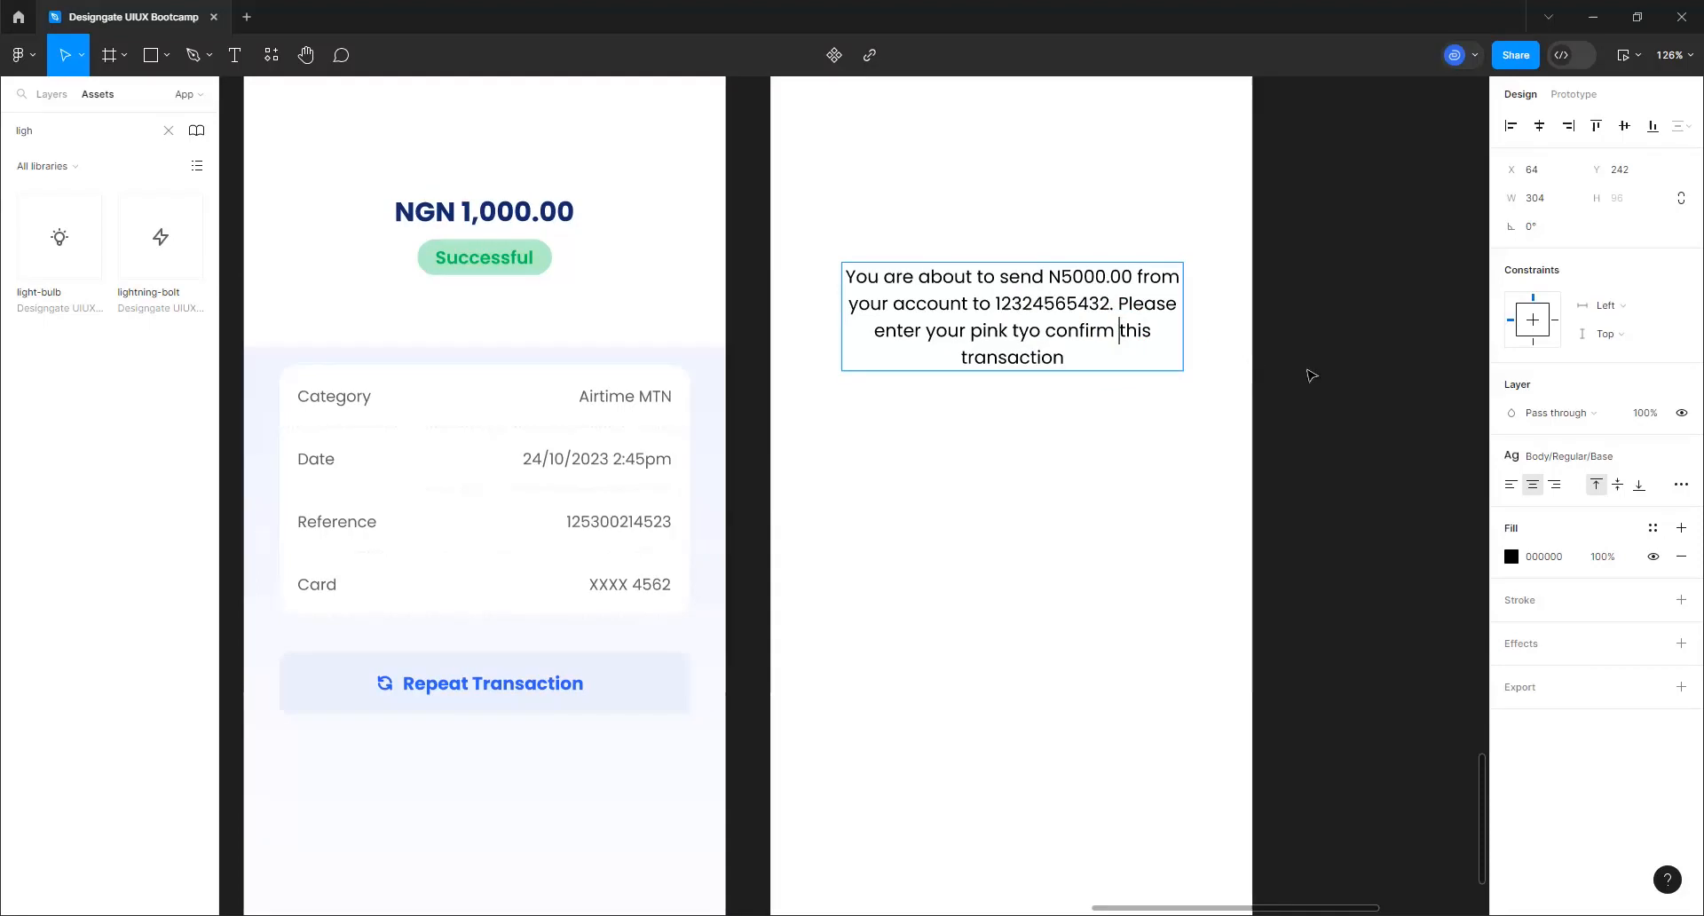
pyautogui.click(1261, 371)
# Add an "Enter Pin" label below the transfer message and centre it under the message at X 182, Y 380
pyautogui.click(236, 55)
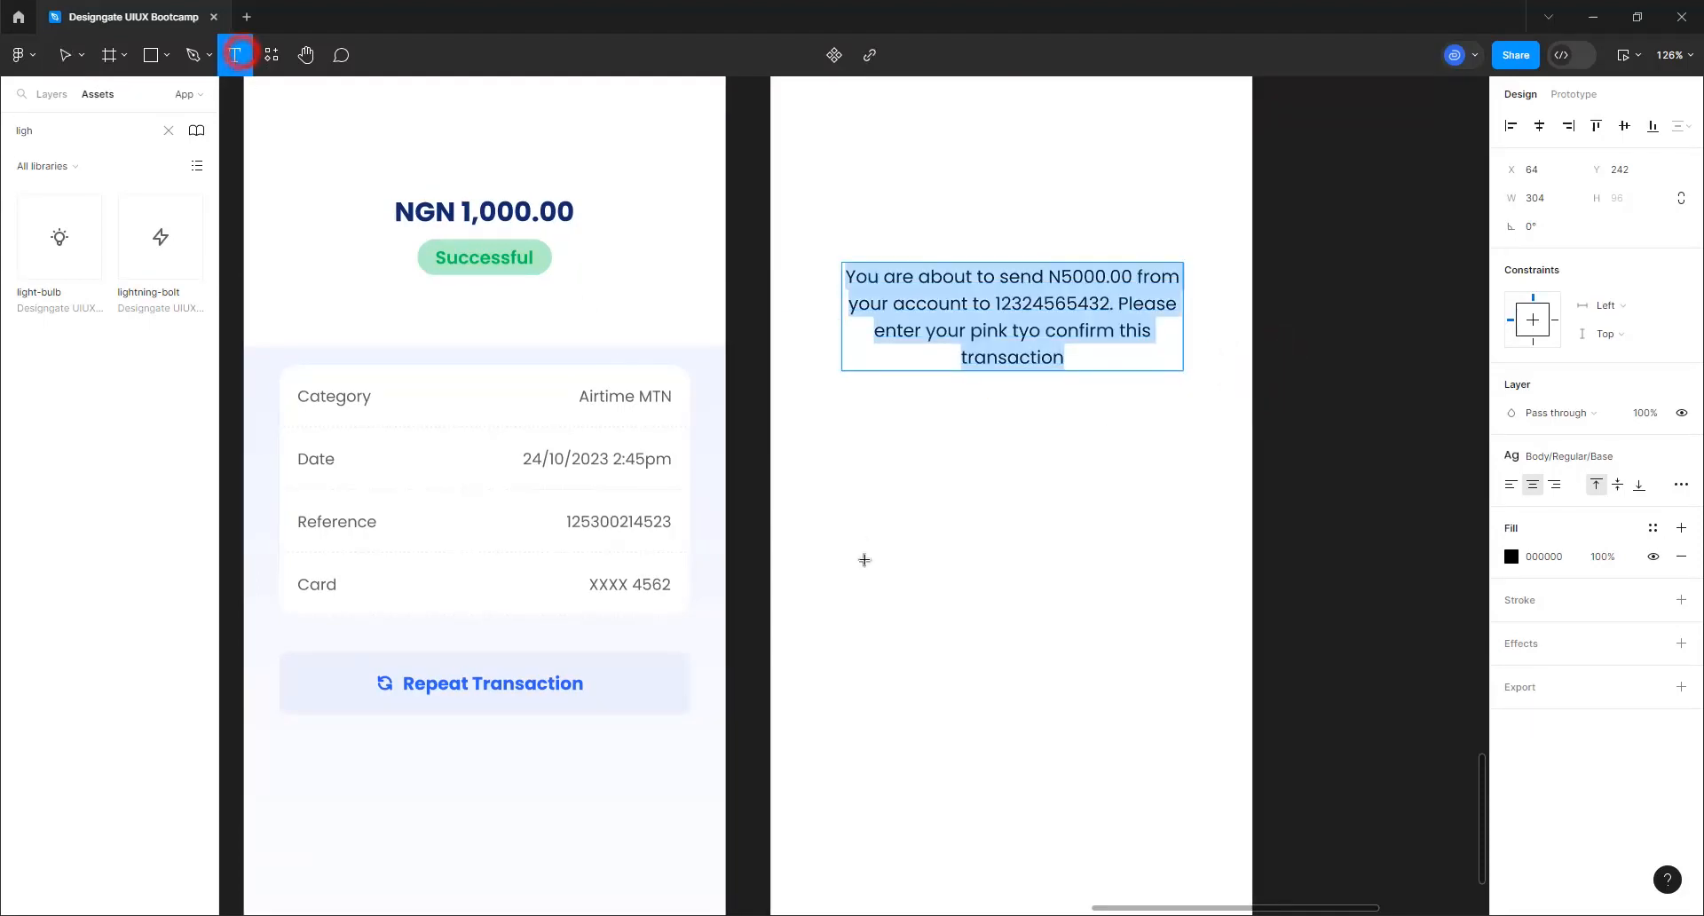
pyautogui.click(1004, 456)
pyautogui.write('E')
pyautogui.press('Escape')
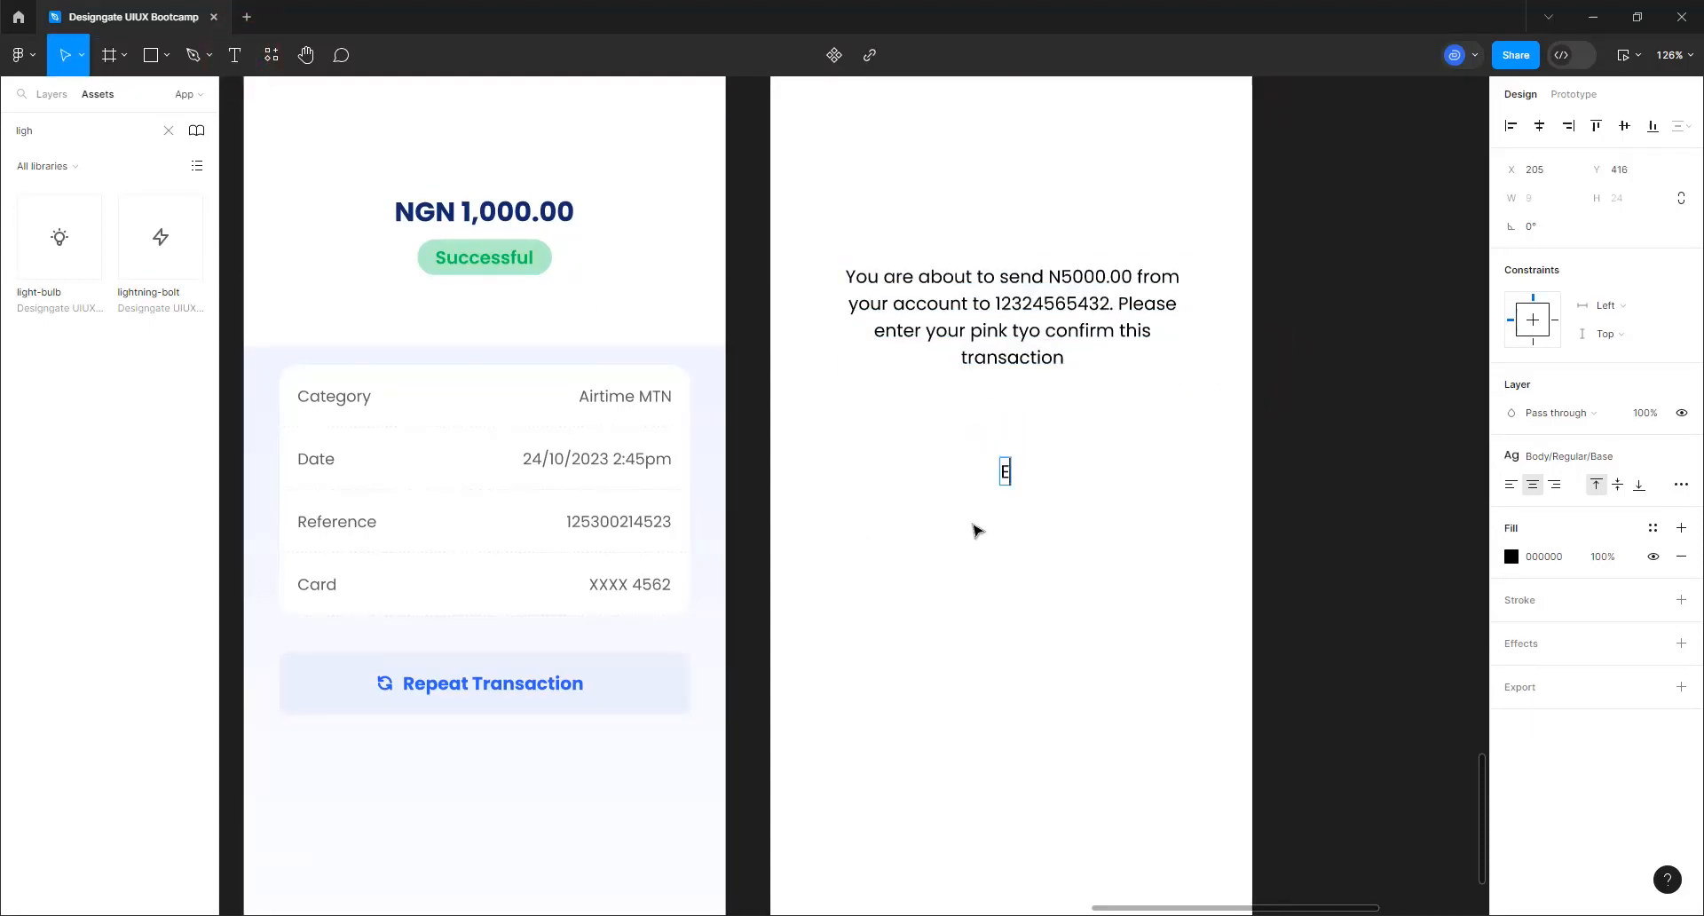
pyautogui.write('nter P')
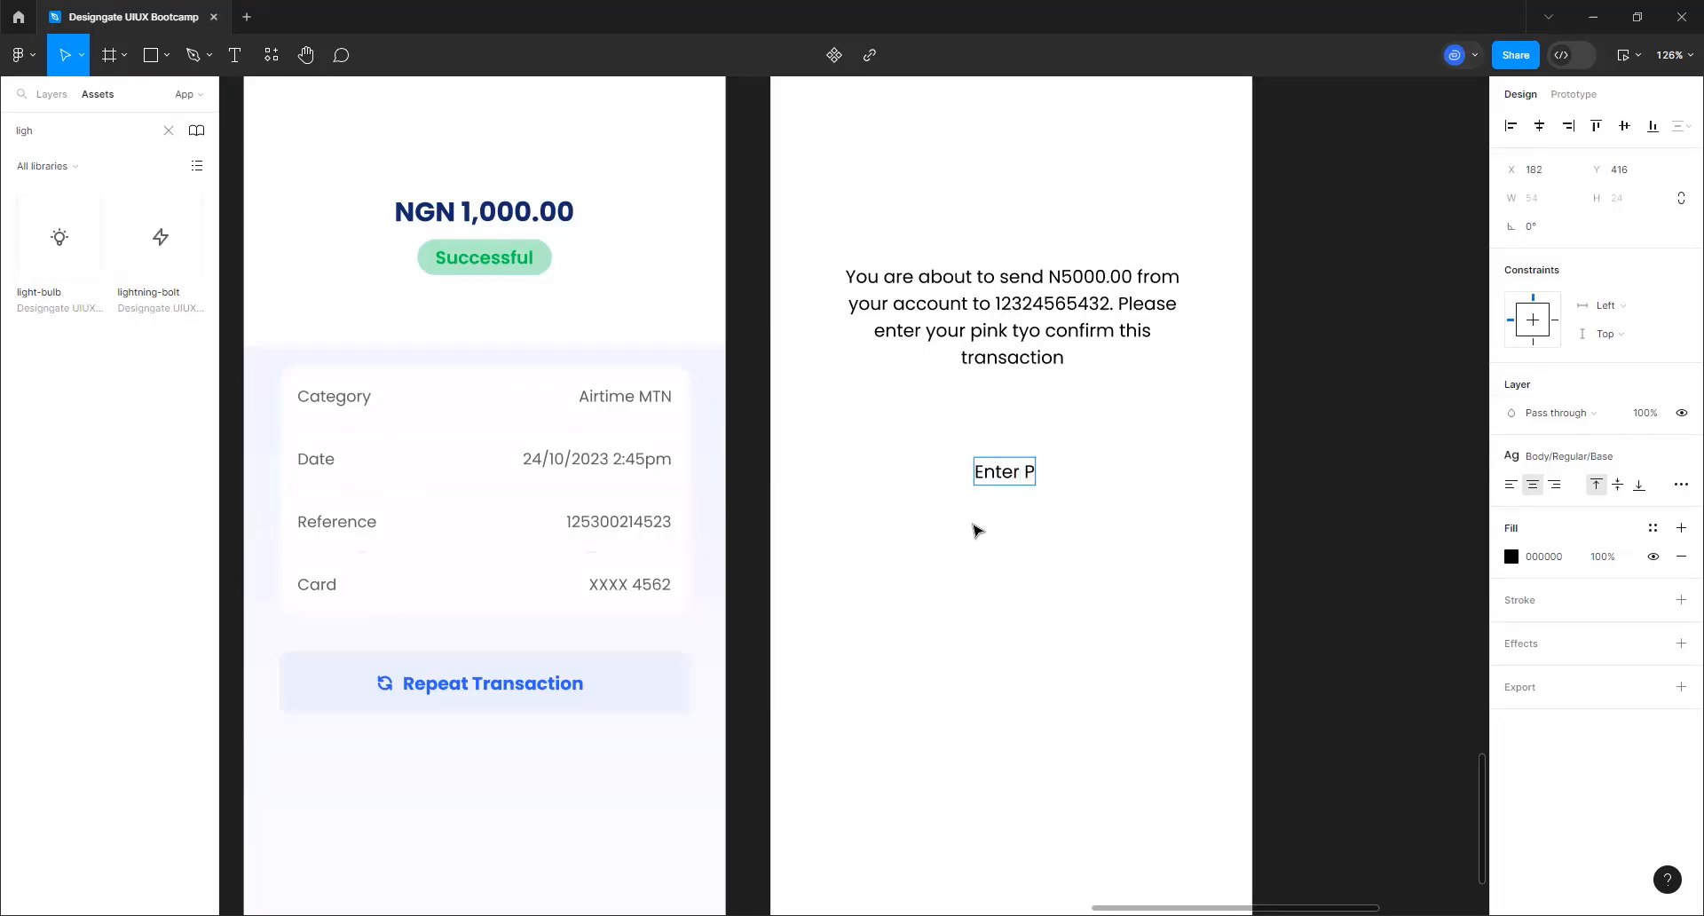
pyautogui.write('in')
pyautogui.click(1147, 609)
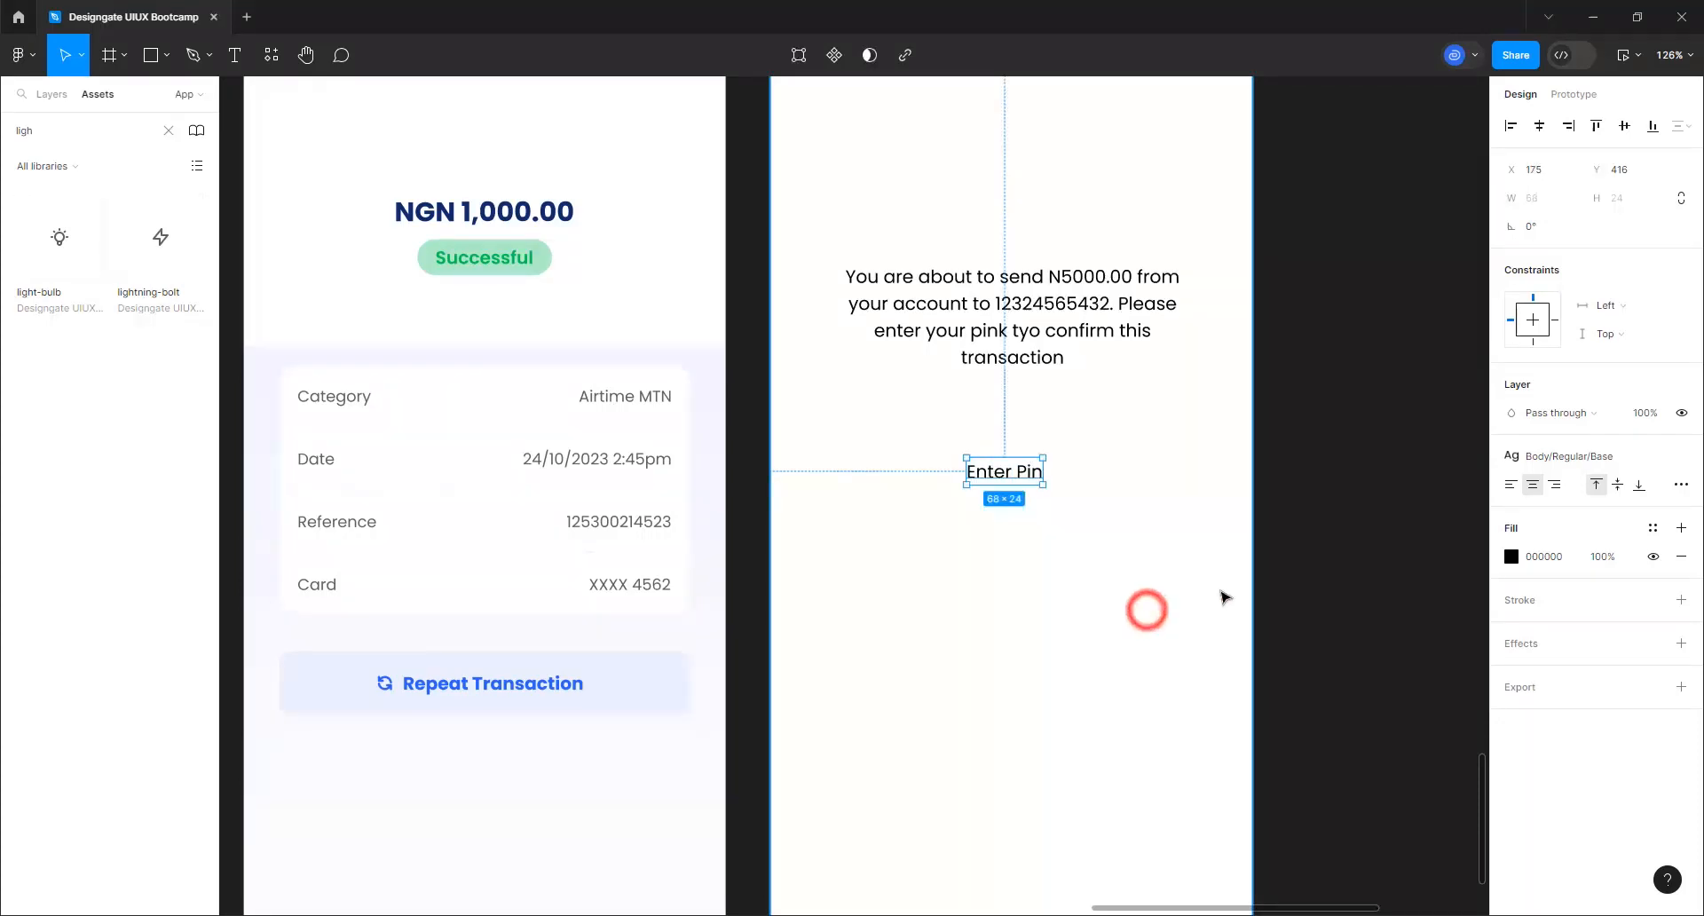
pyautogui.scroll(5, 1225, 597)
pyautogui.scroll(1, 1184, 488)
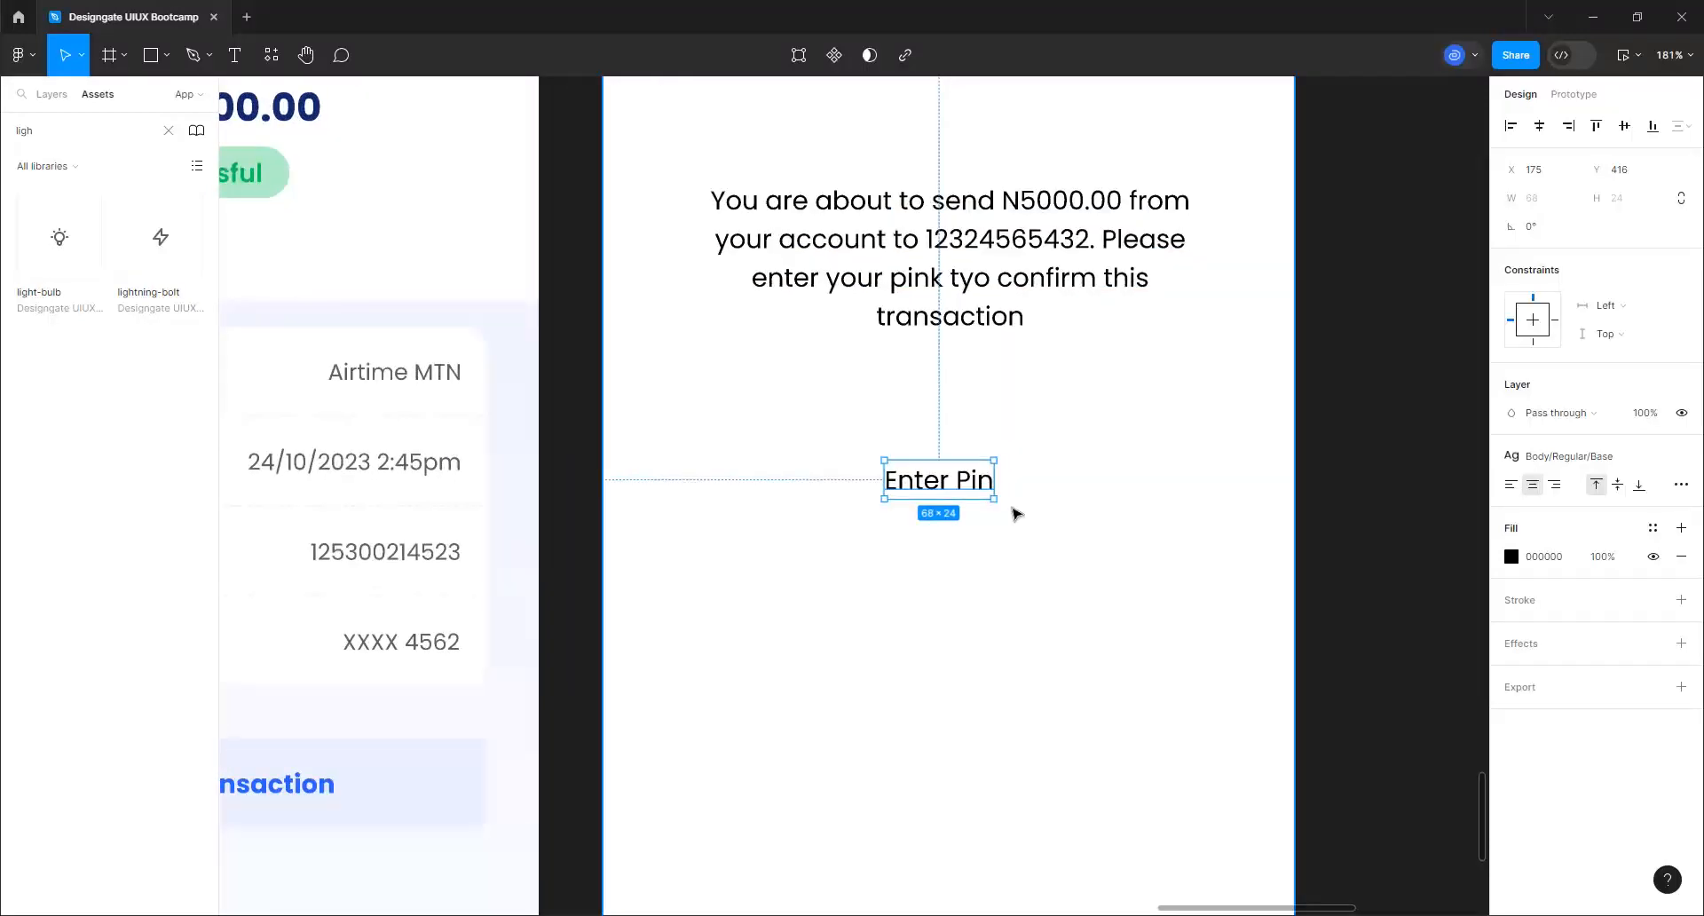
pyautogui.moveTo(910, 488); pyautogui.dragTo(923, 435)
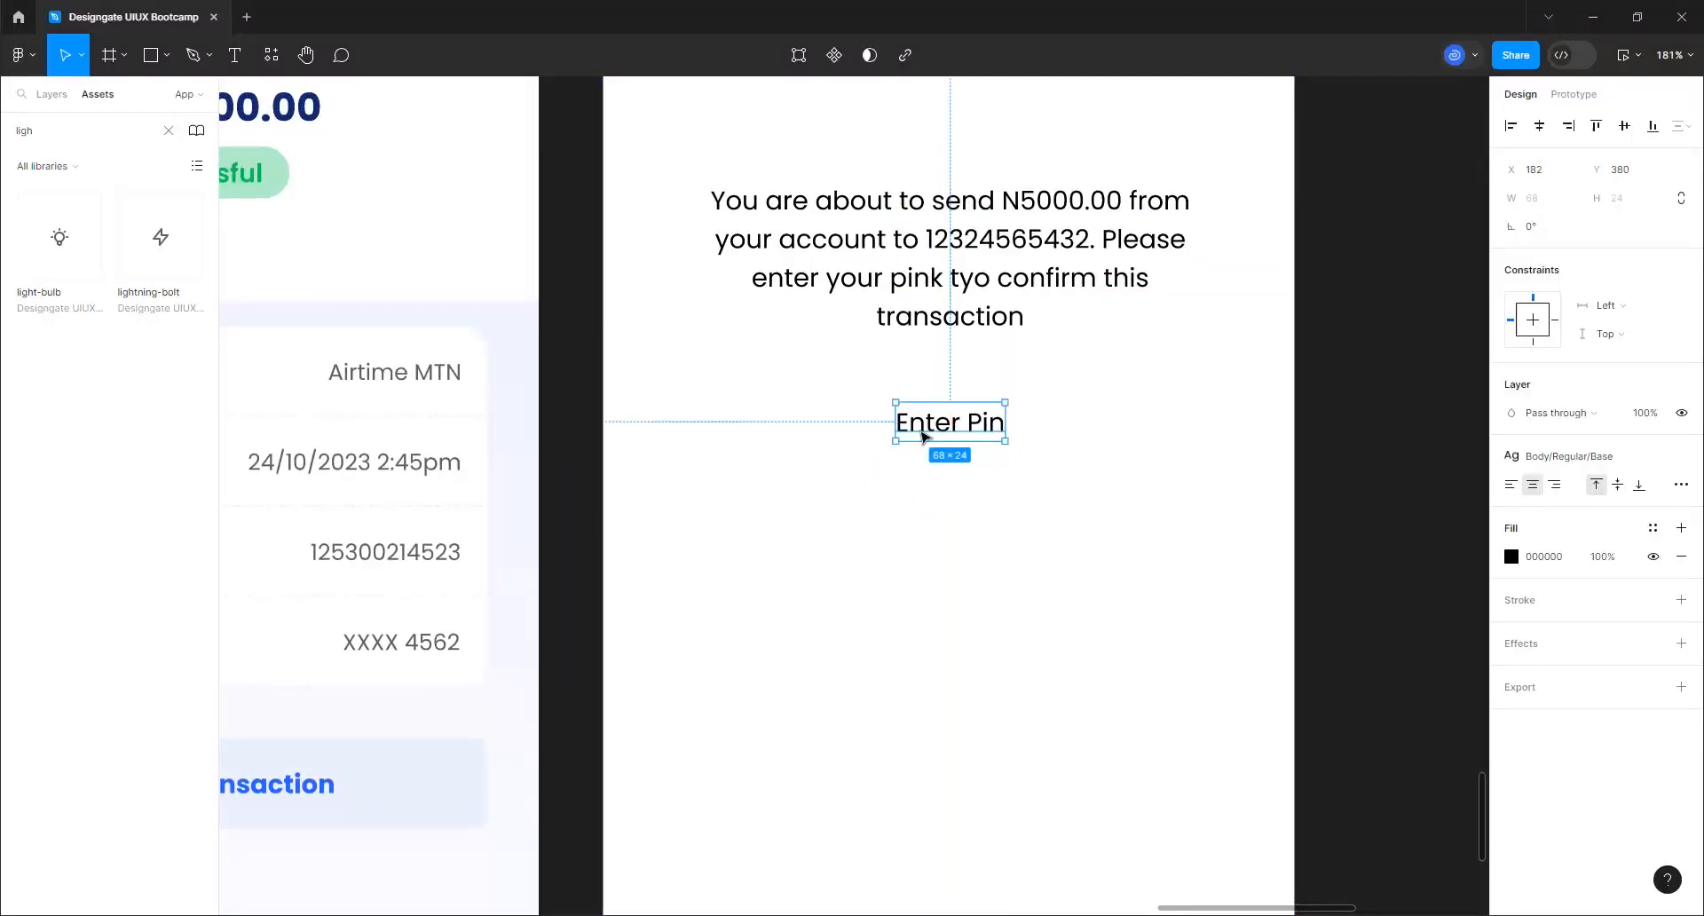
# Draw a circle about 59 px across below the "Enter Pin" label and resize it to 32 × 32
pyautogui.click(166, 59)
pyautogui.click(137, 162)
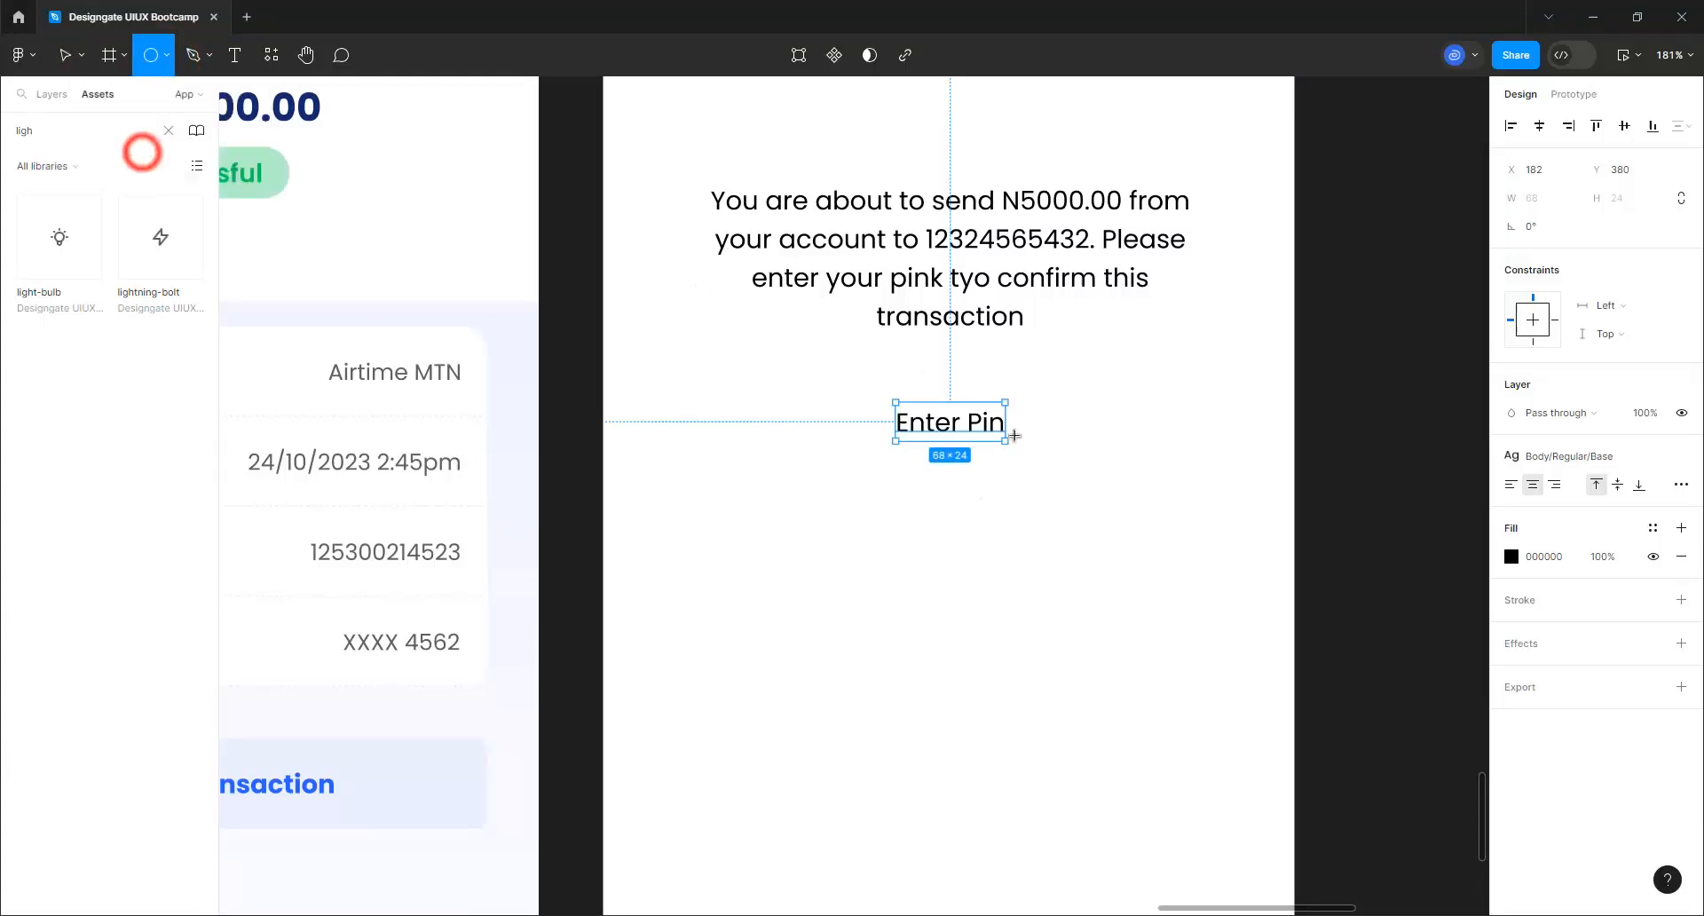
pyautogui.moveTo(723, 513); pyautogui.dragTo(816, 606)
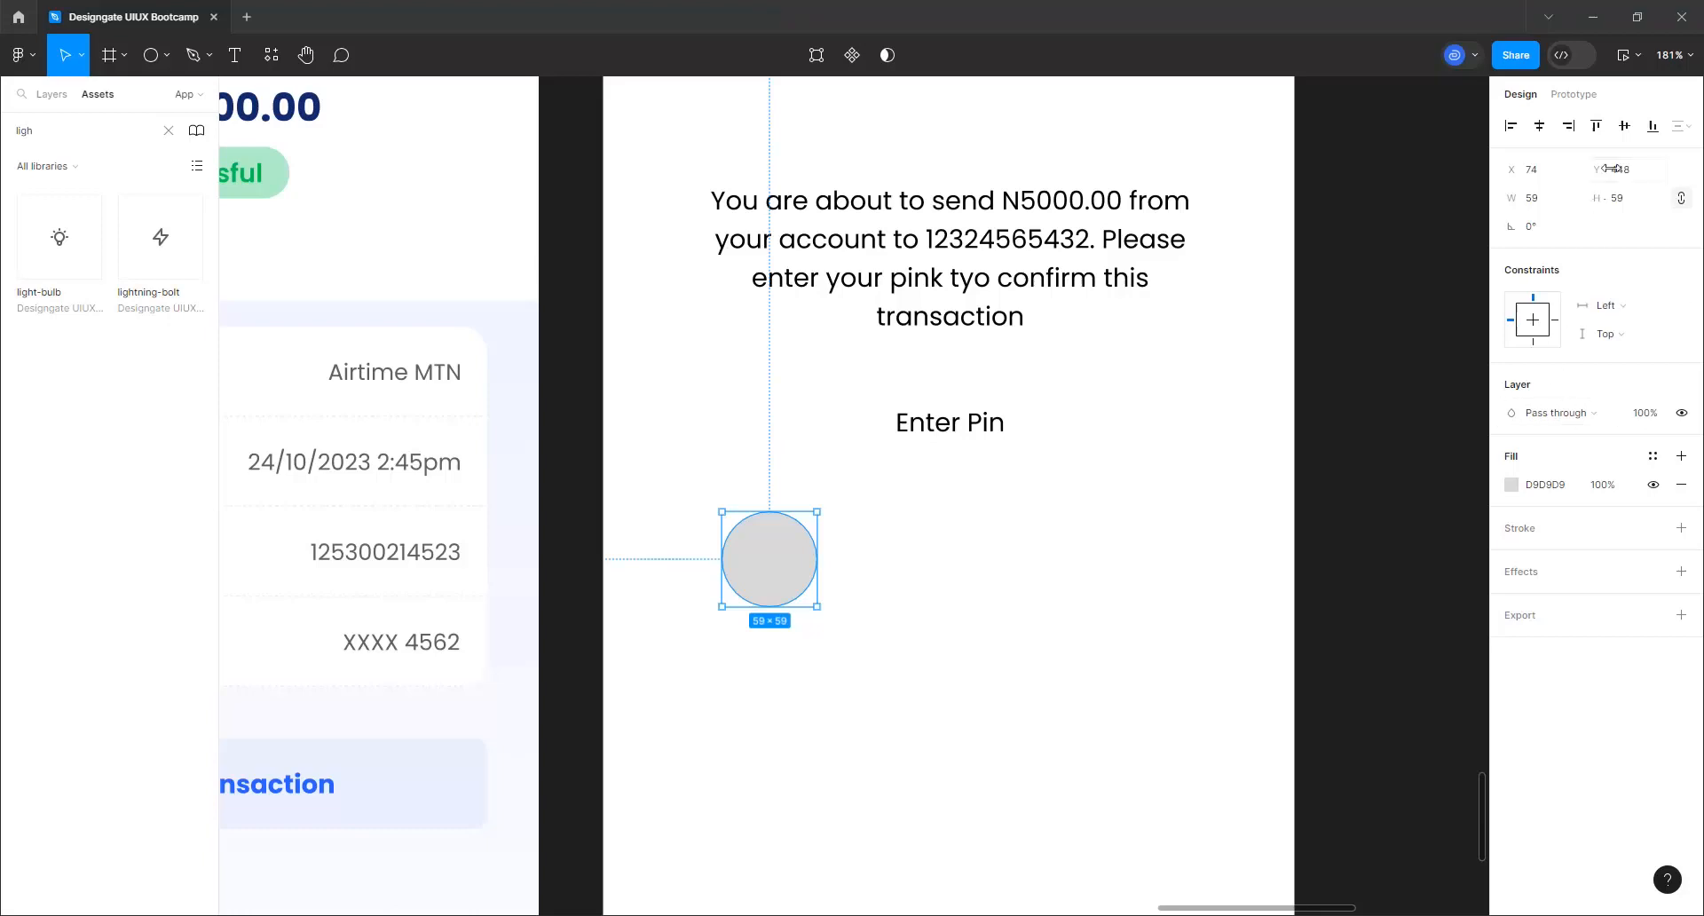
pyautogui.click(1616, 199)
pyautogui.write('32')
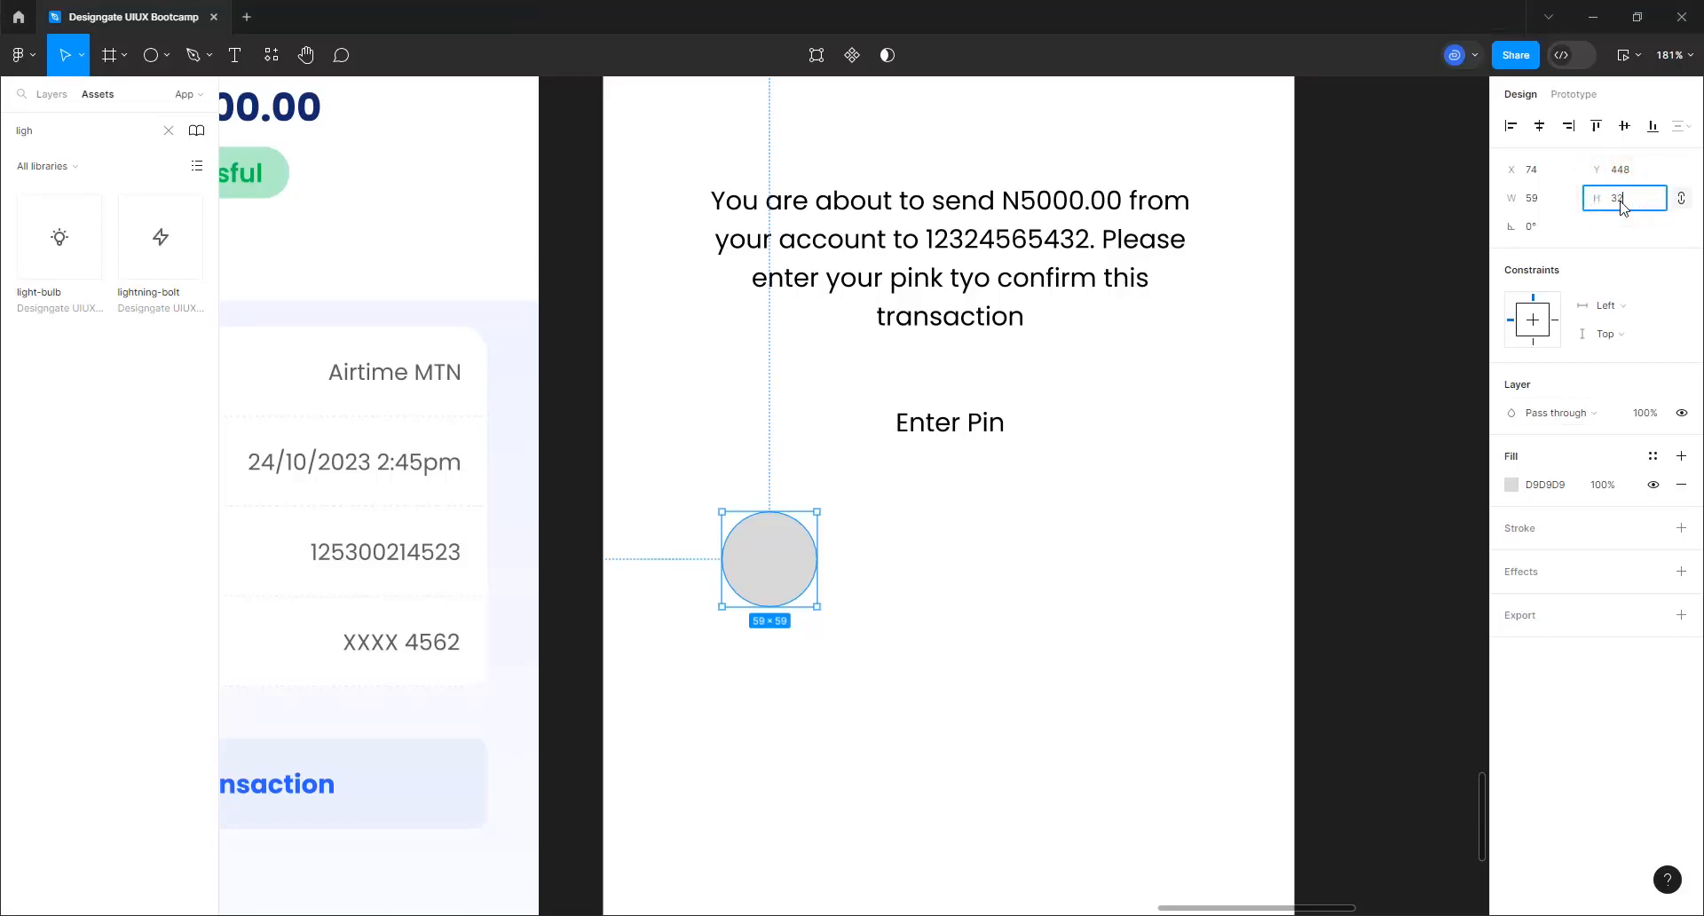
pyautogui.press('Return')
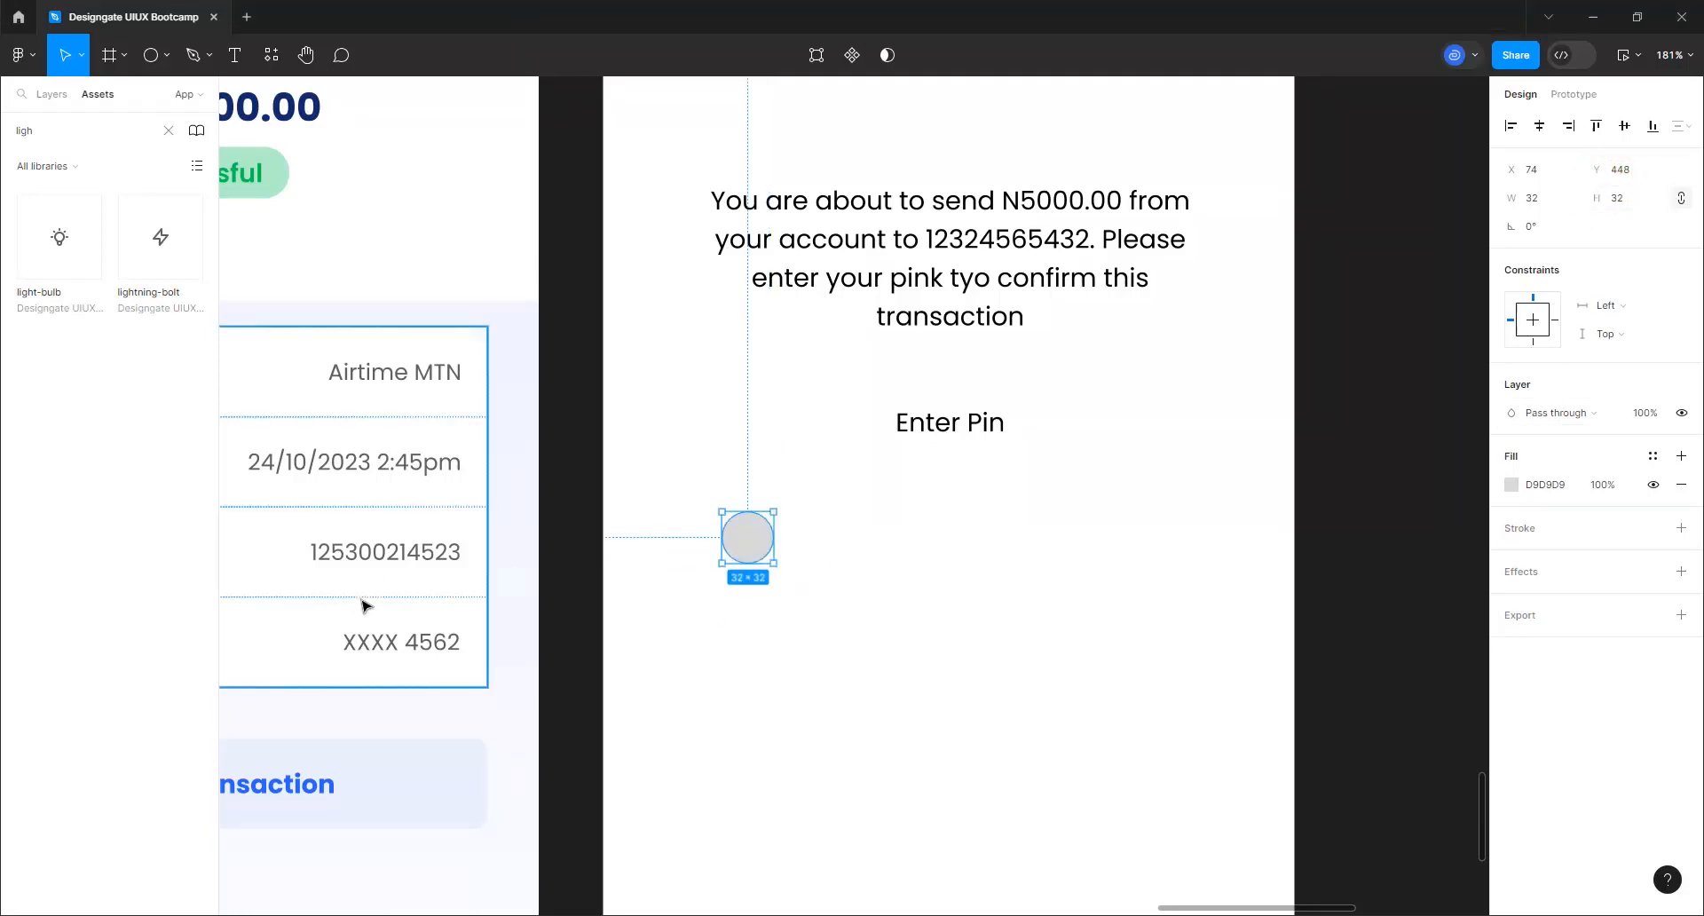
# Duplicate the circle into a horizontal row of four, spaced 11 apart
pyautogui.moveTo(742, 559); pyautogui.dragTo(813, 559)
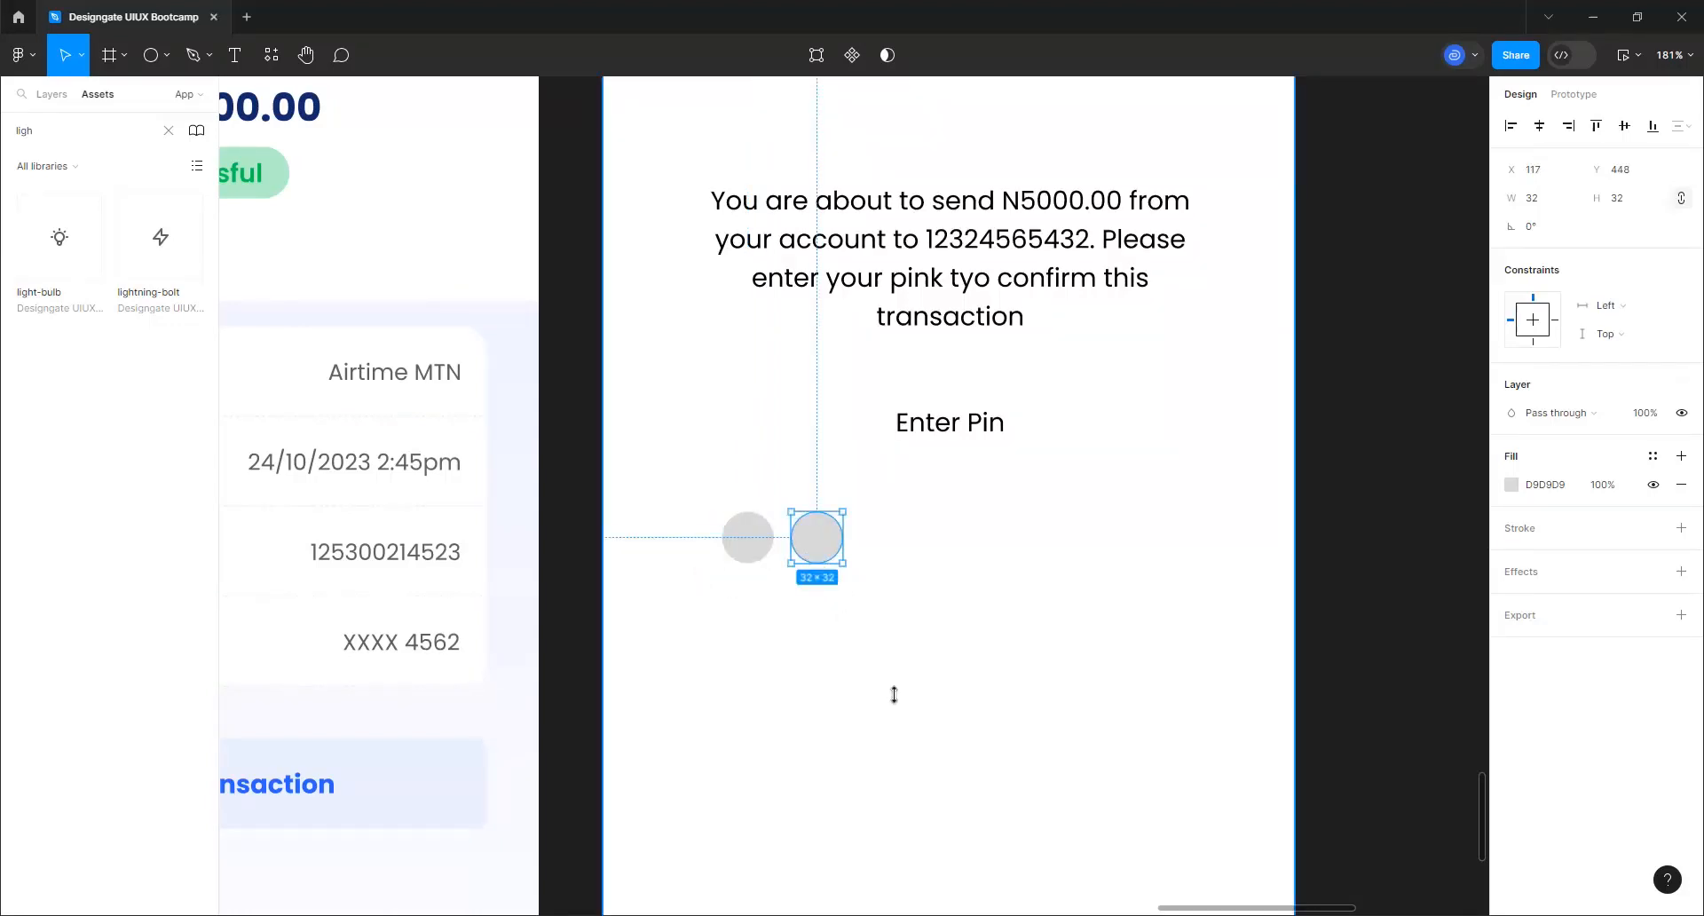
pyautogui.hotkey('ctrl', 'd')
pyautogui.hotkey('ctrl', 'd')
# Select all four pin circles and wrap them in a horizontal auto layout frame
pyautogui.keyDown('shift'); pyautogui.click(864, 547); pyautogui.keyUp('shift')
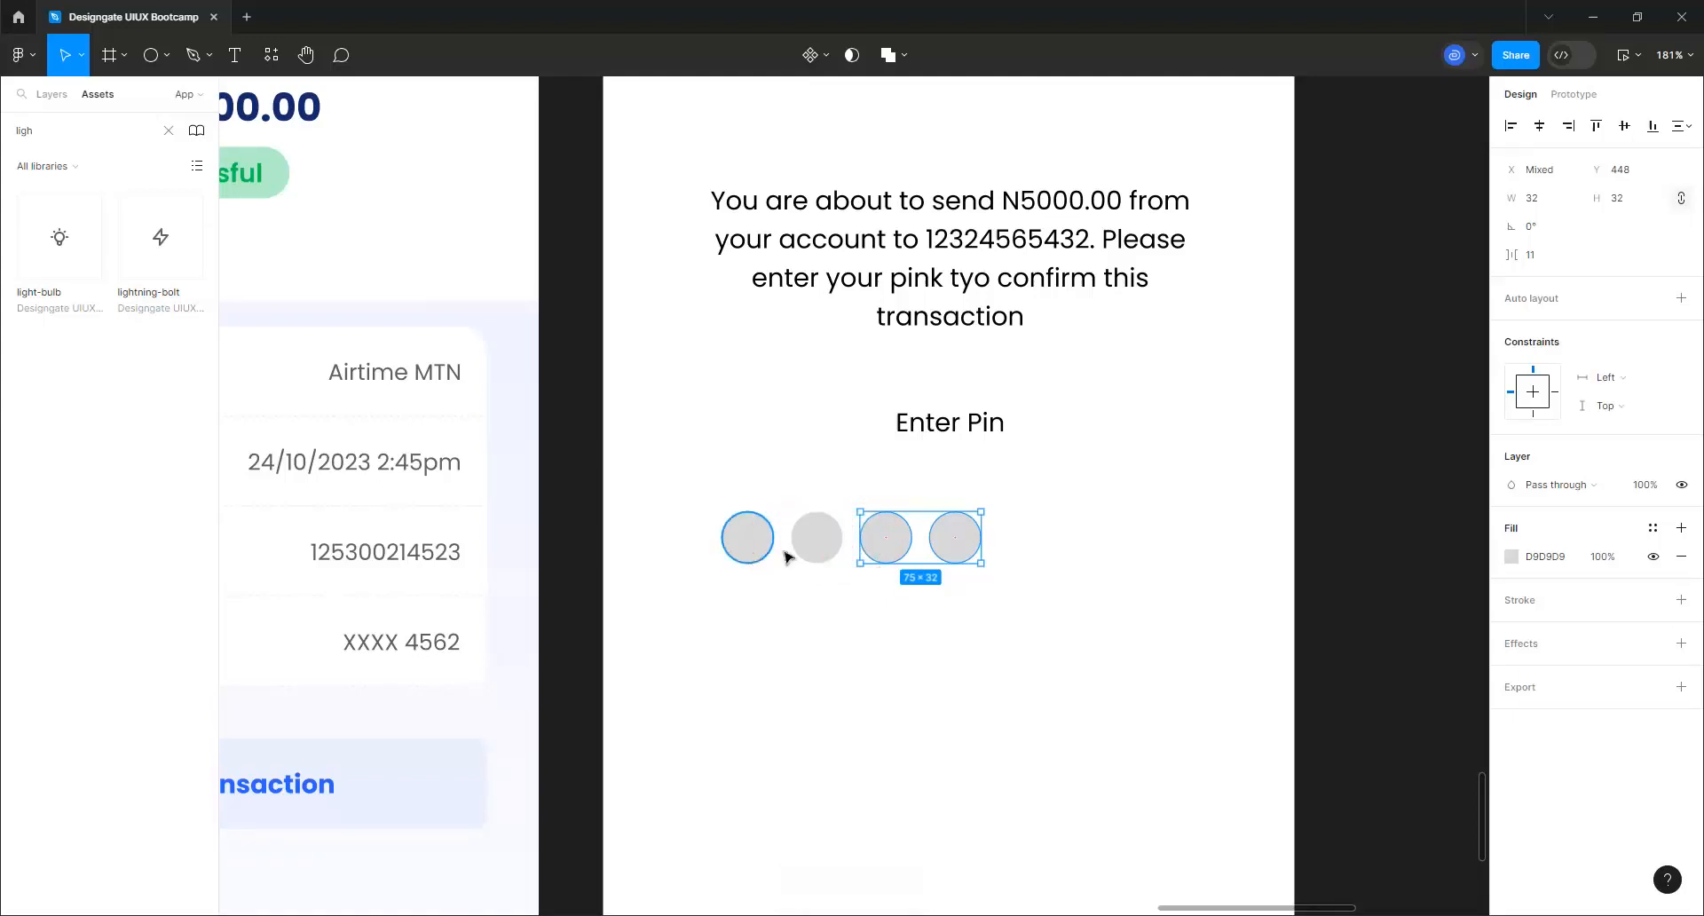
pyautogui.keyDown('shift'); pyautogui.click(815, 538); pyautogui.keyUp('shift')
pyautogui.keyDown('shift'); pyautogui.click(746, 536); pyautogui.keyUp('shift')
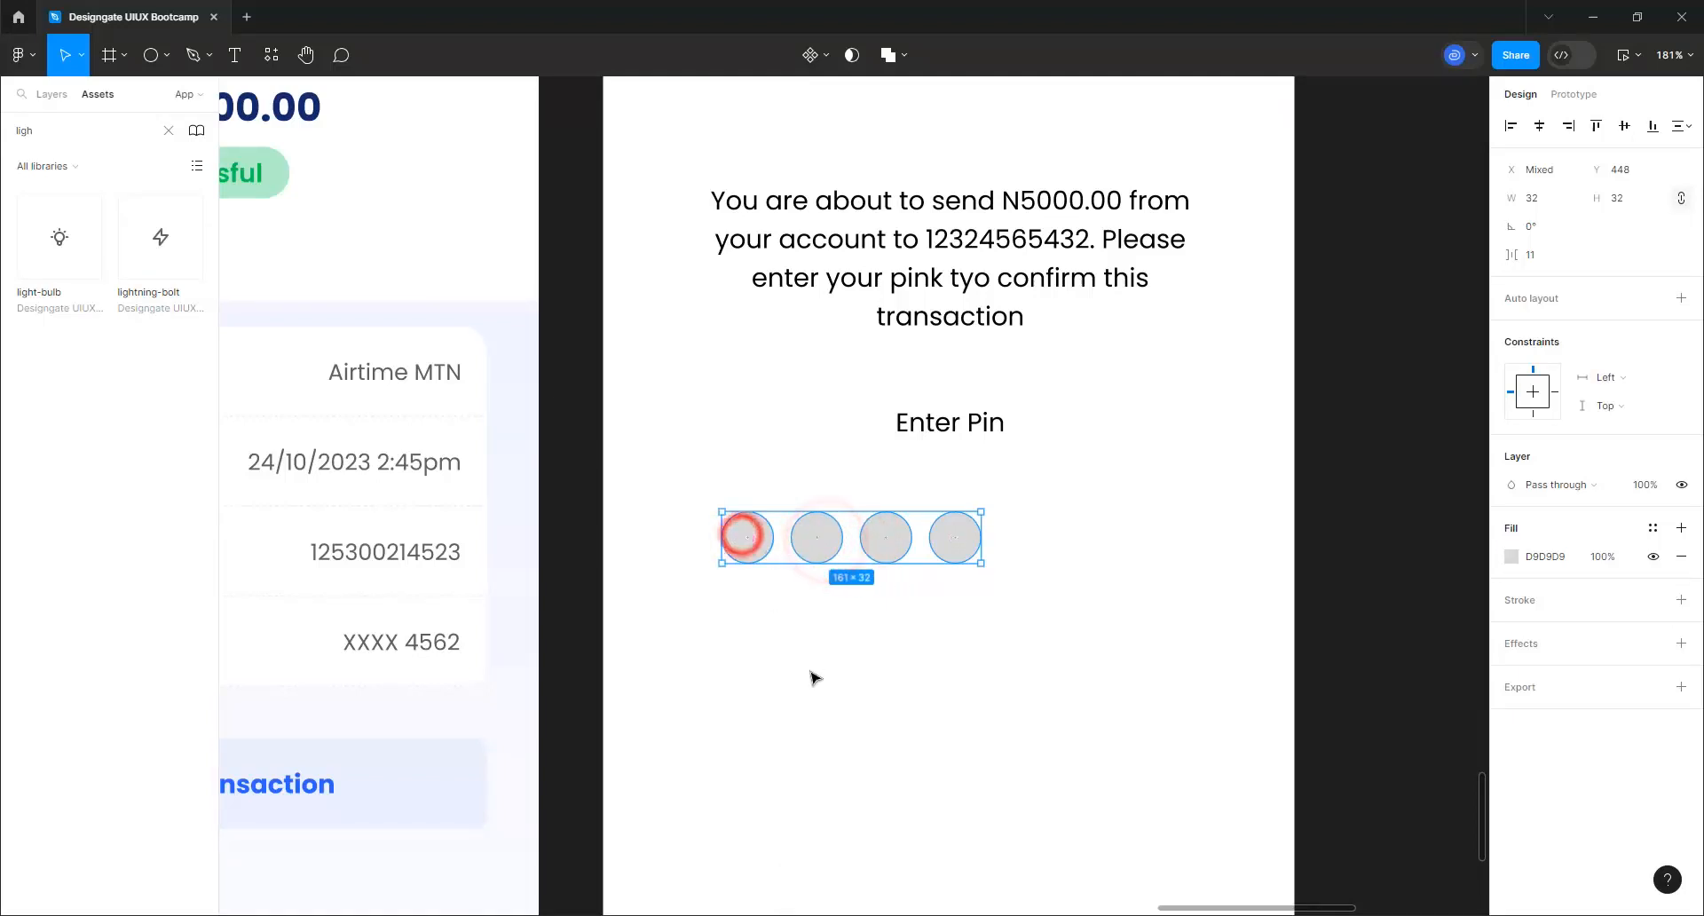
pyautogui.hotkey('shift', 'a')
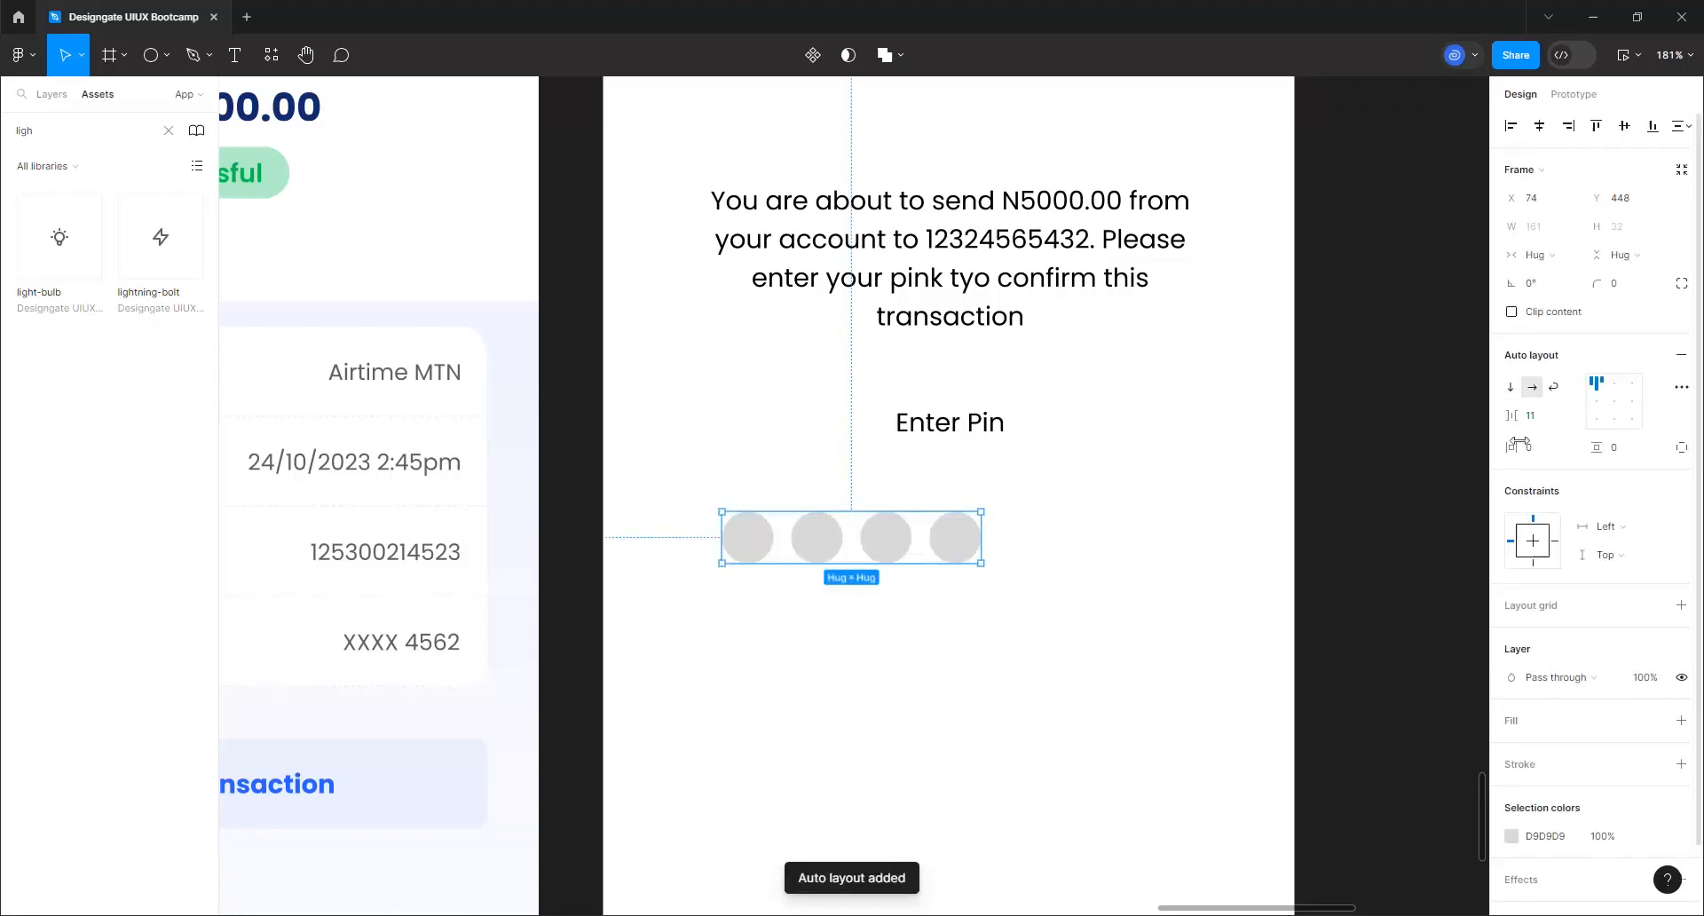
# Set the pin circles' auto layout gap to 16, horizontal padding to 32 and vertical padding to 16
pyautogui.click(1542, 422)
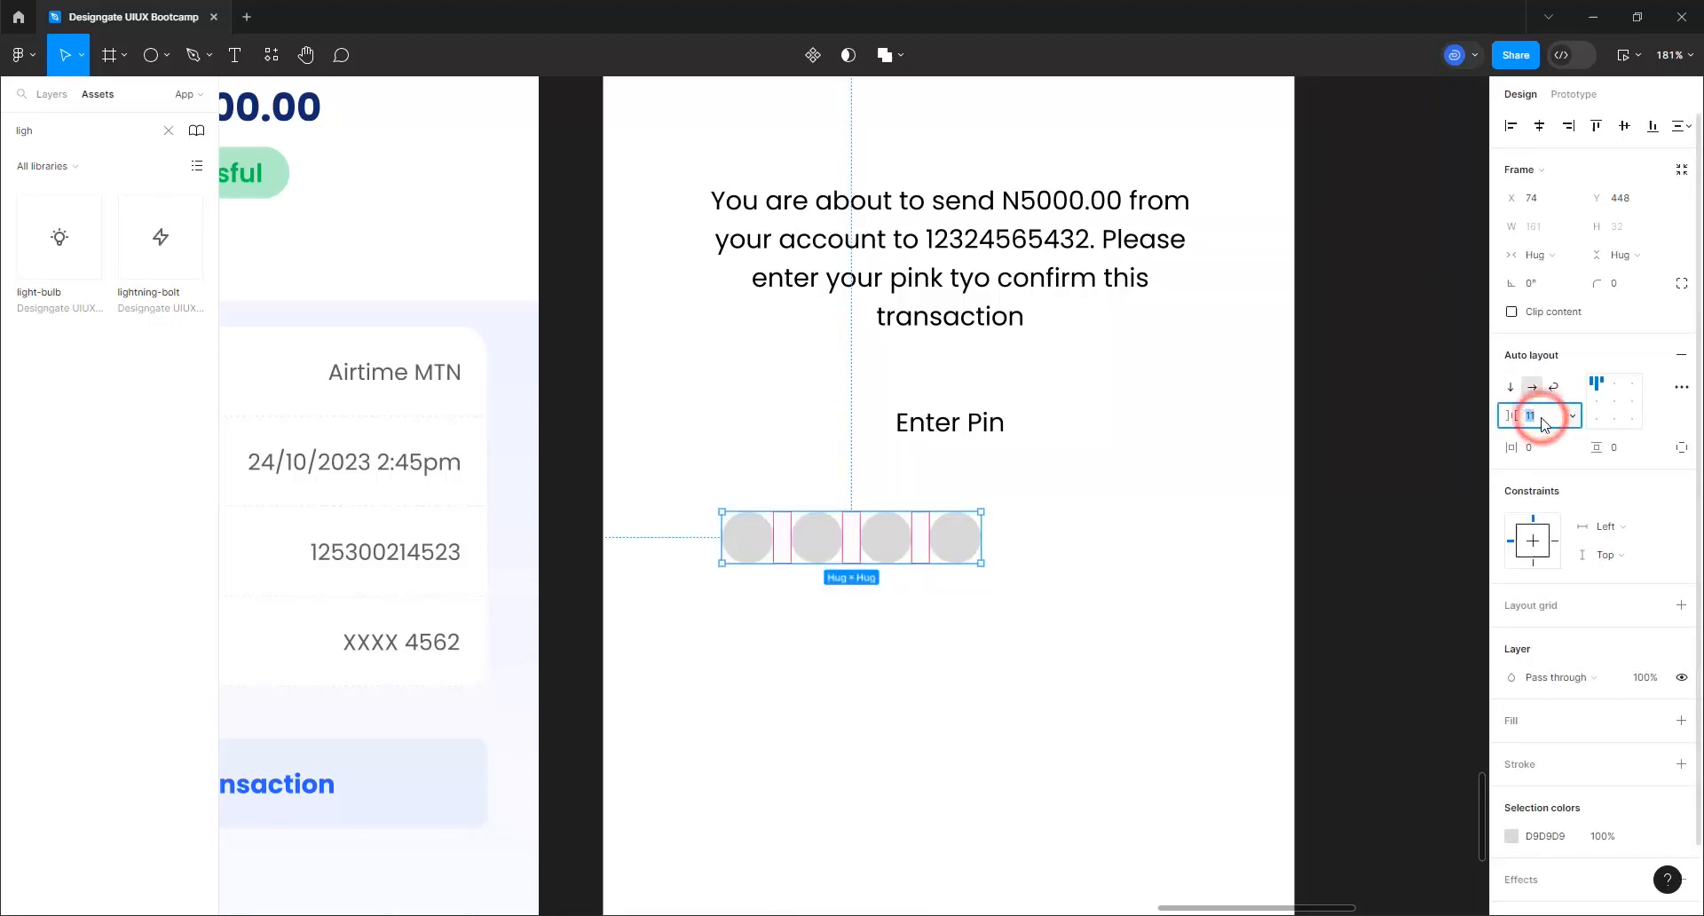
pyautogui.write('16')
pyautogui.press('Return')
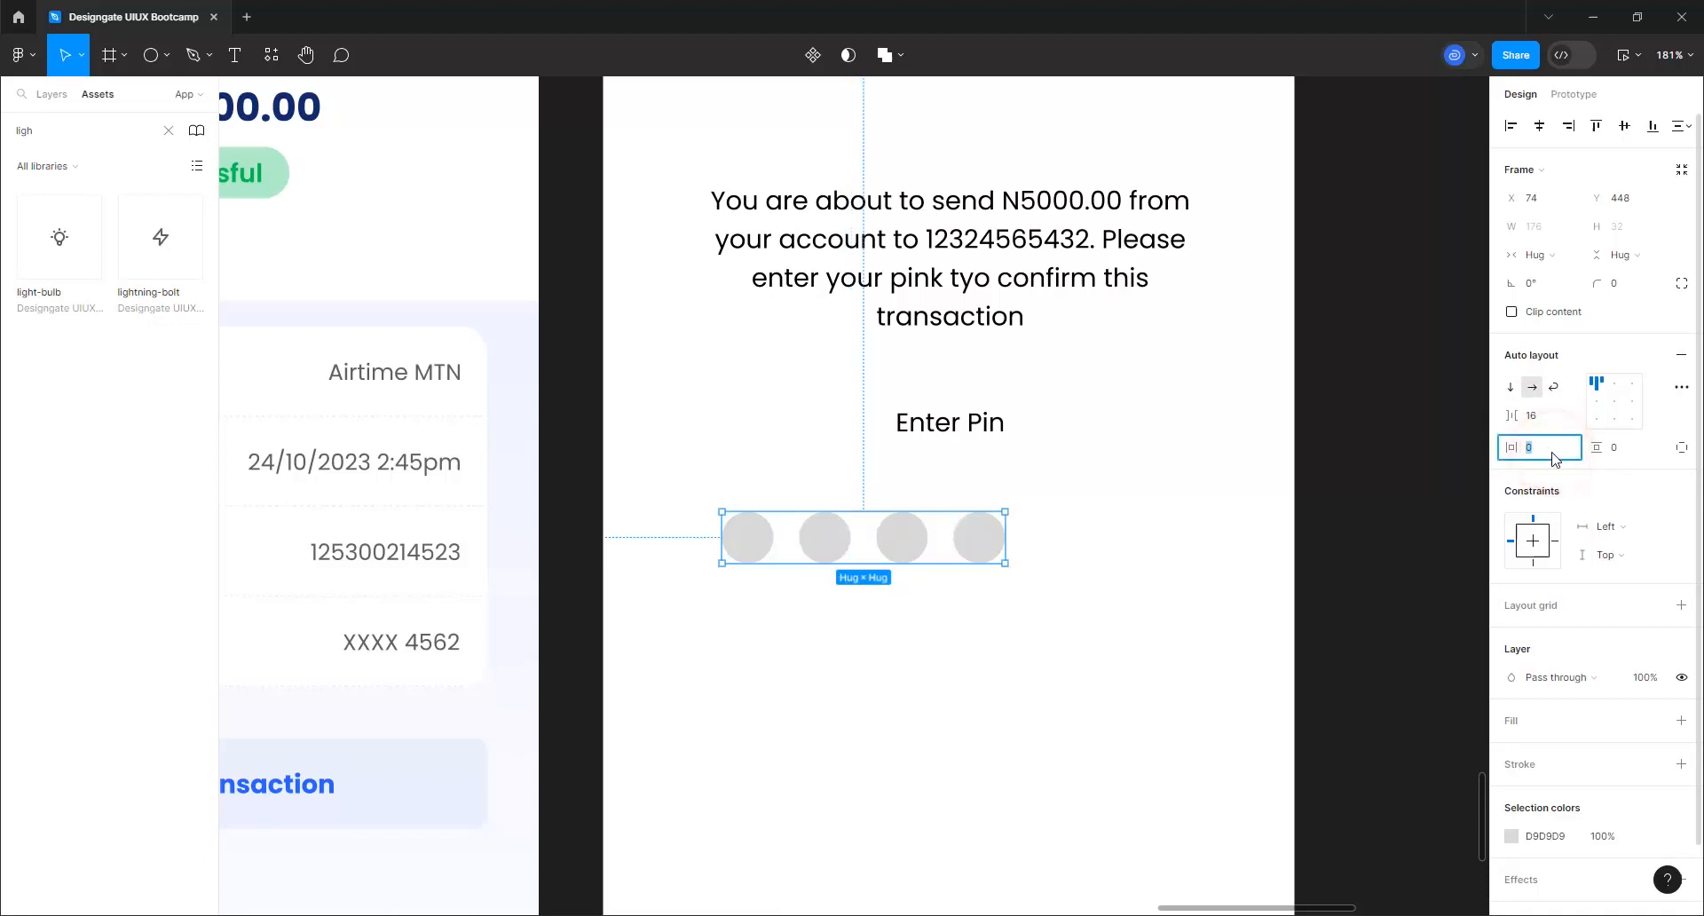
pyautogui.press('Return')
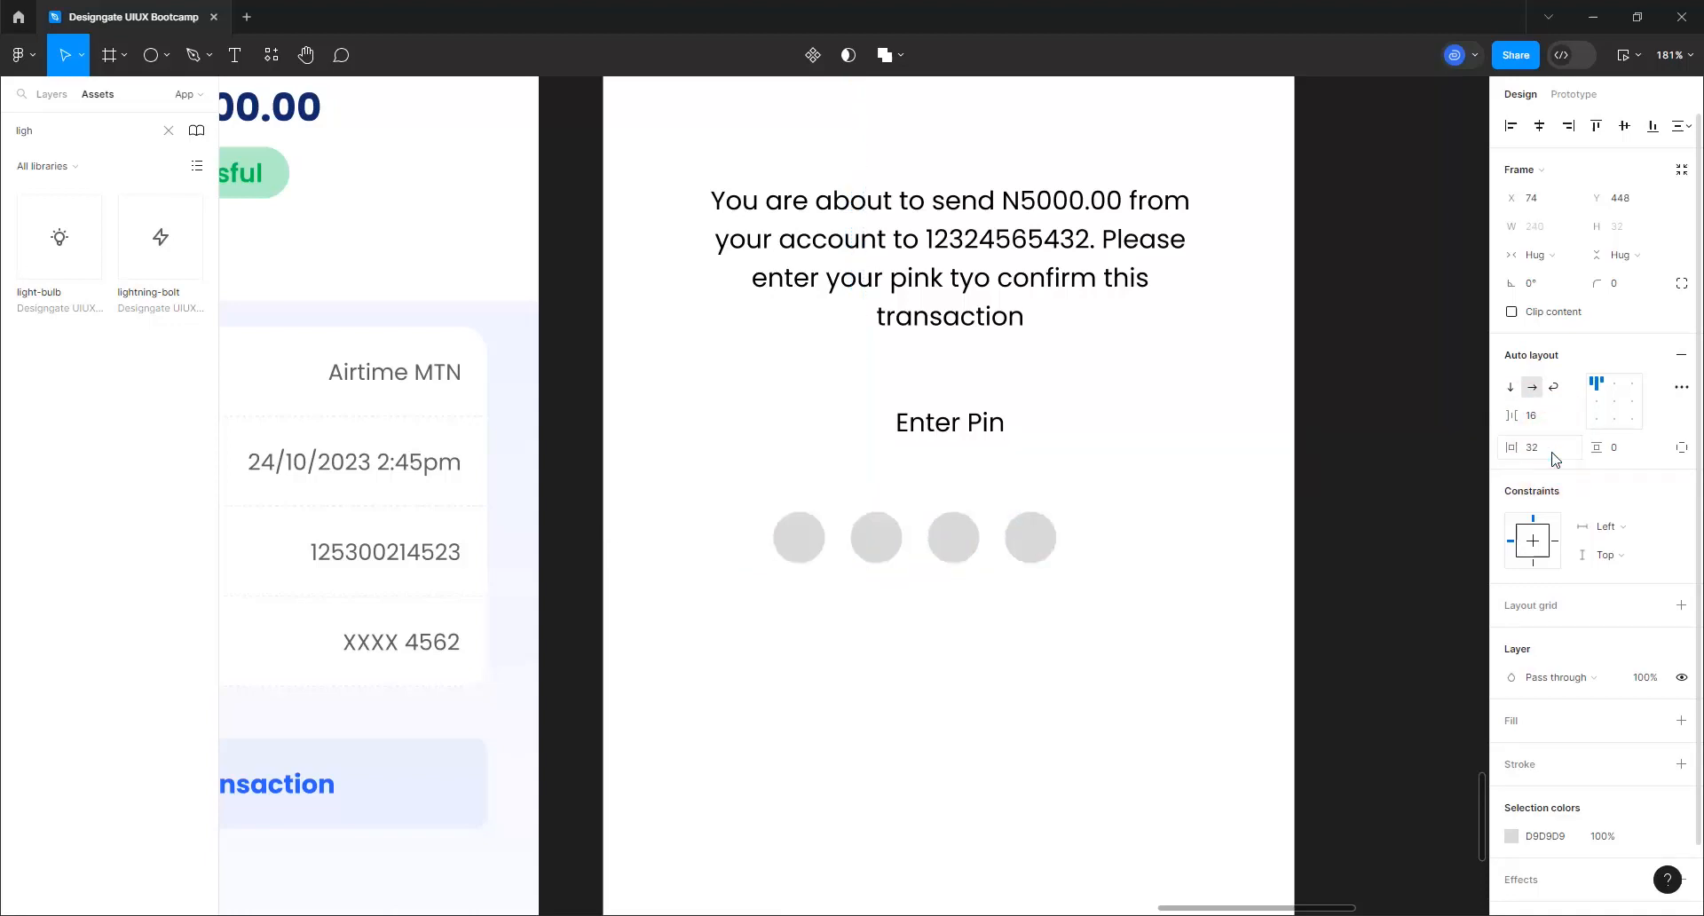
pyautogui.click(1628, 448)
pyautogui.write('16')
pyautogui.press('Return')
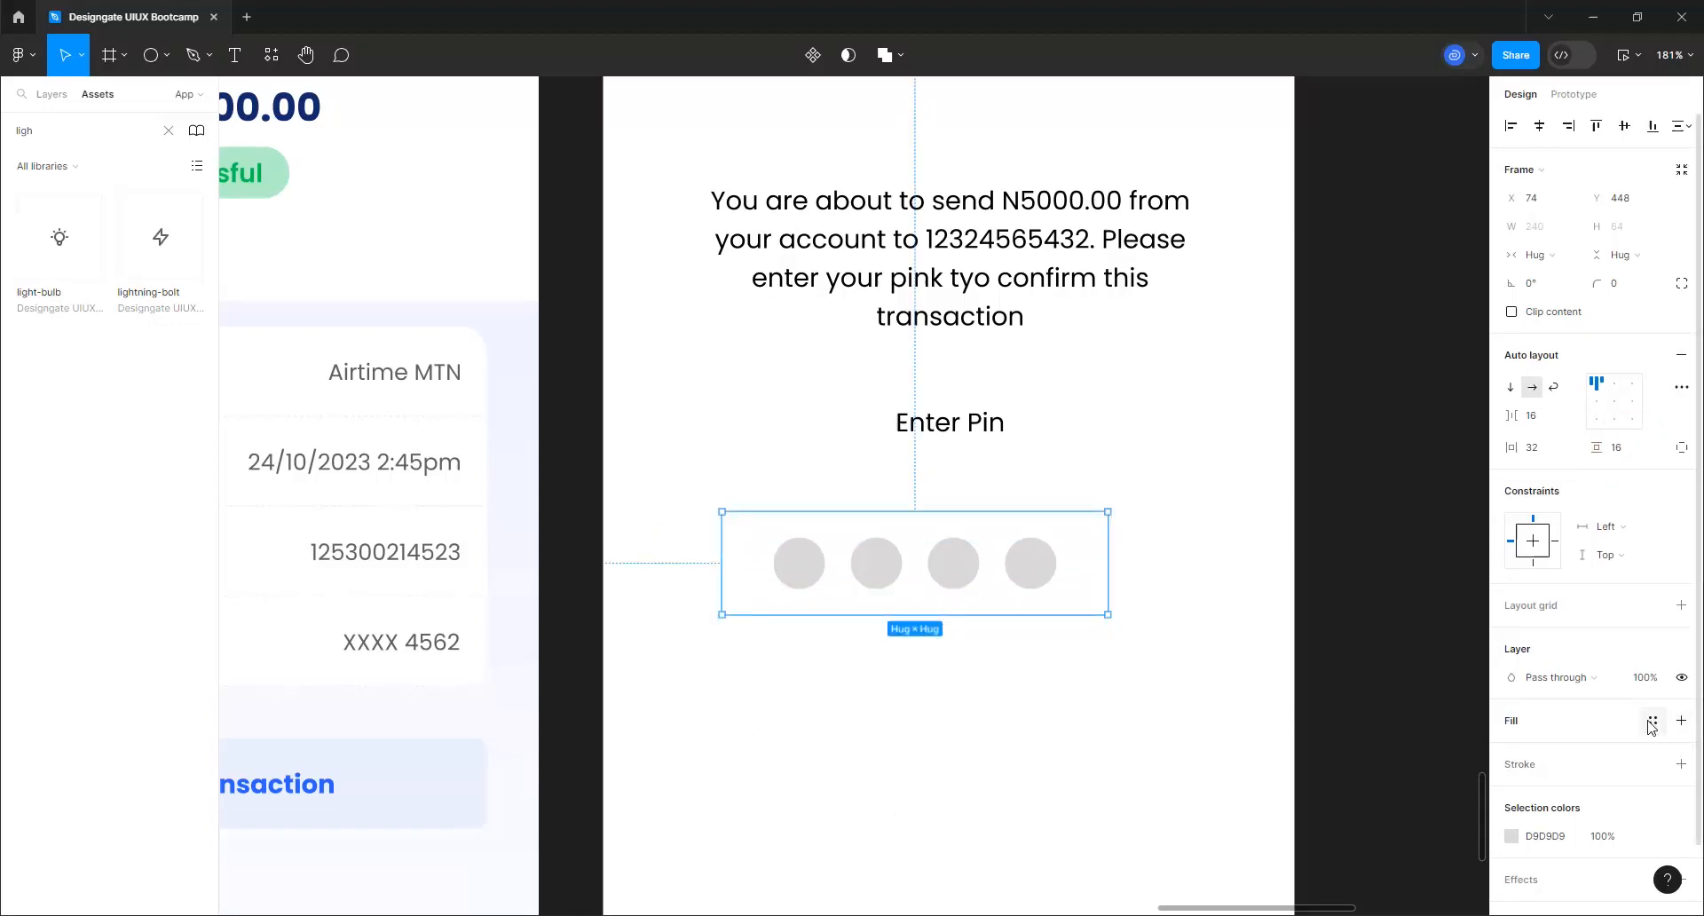
# Fill the pin frame with the primary-50 colour style and its four circles with White
pyautogui.click(1651, 721)
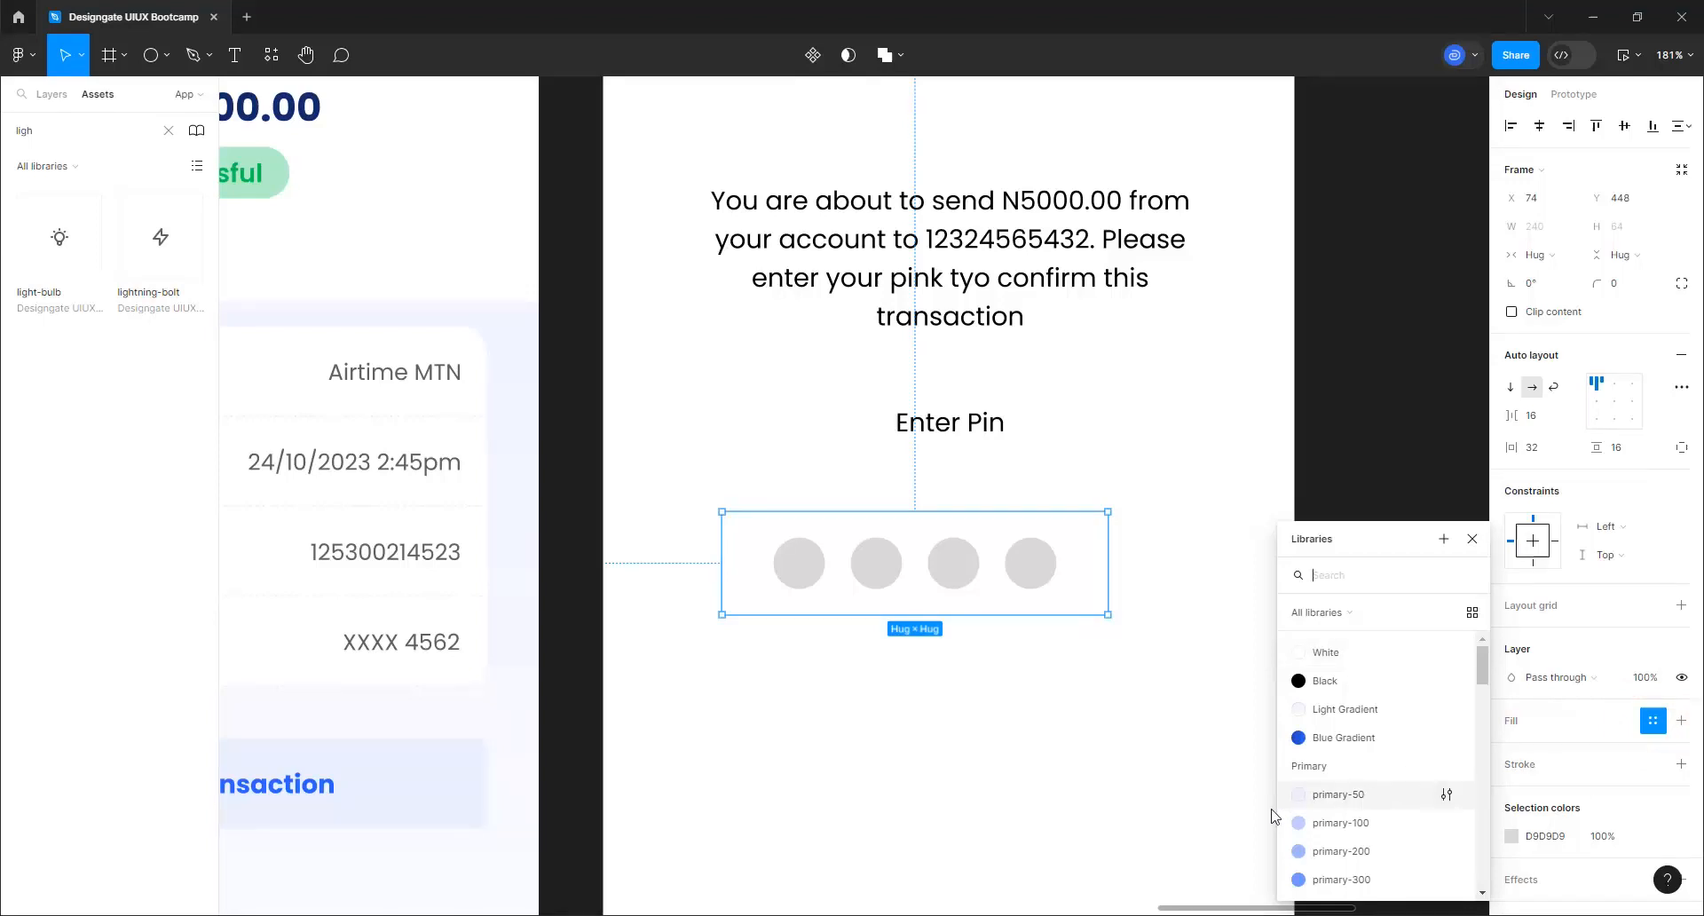
pyautogui.click(1315, 797)
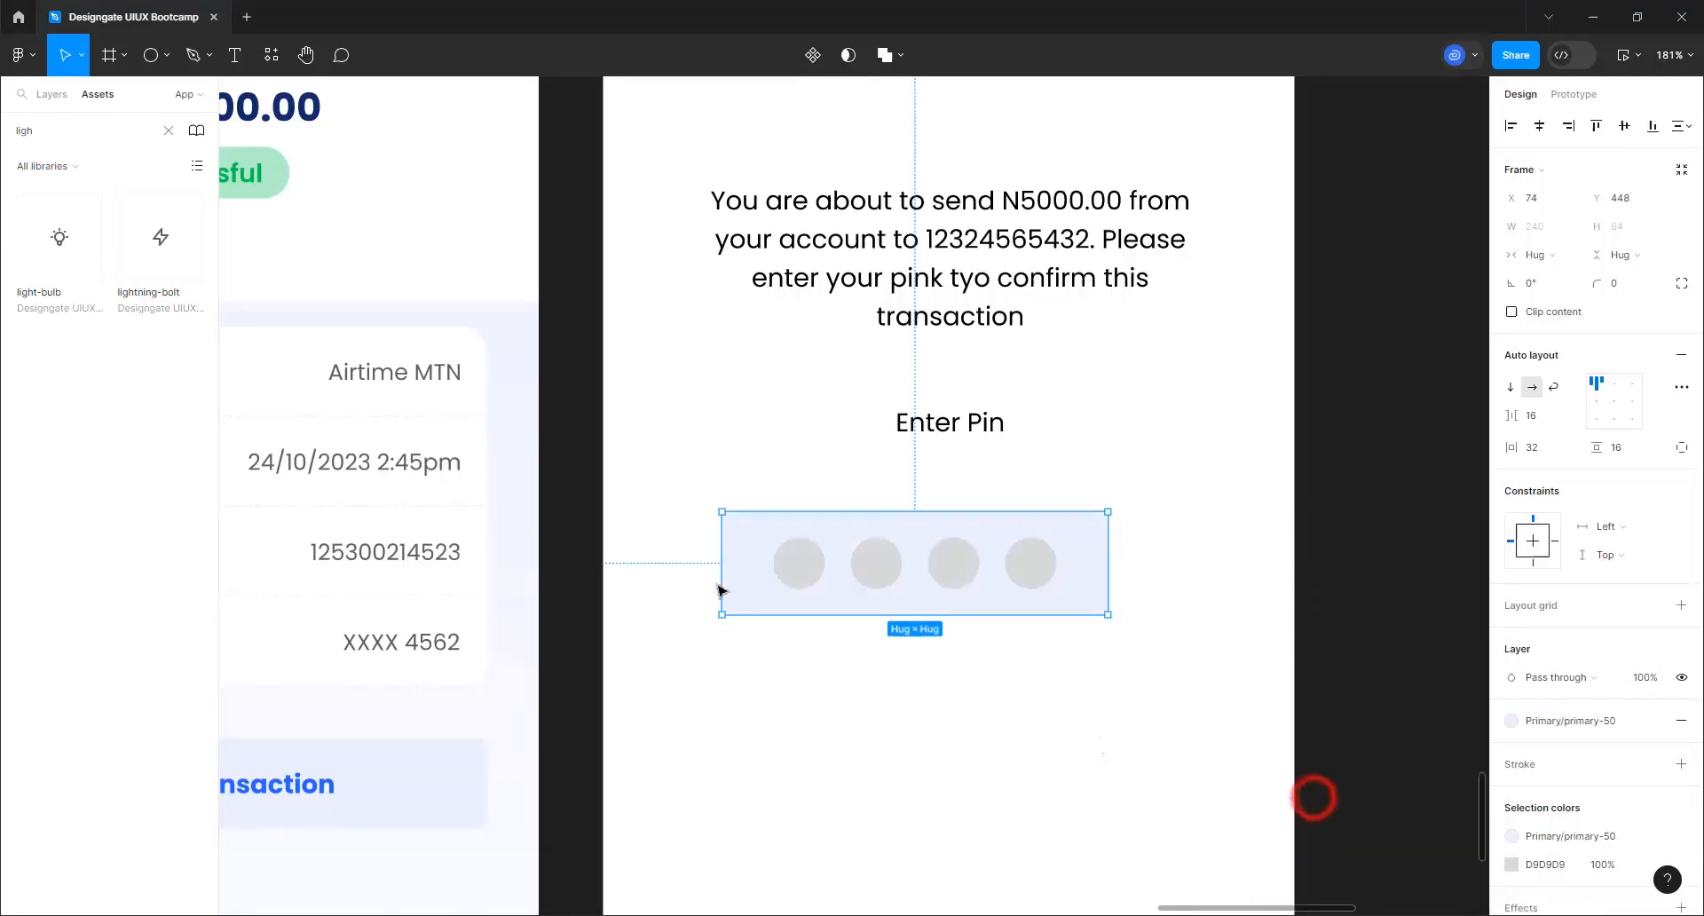
pyautogui.click(808, 562)
pyautogui.keyDown('shift'); pyautogui.click(876, 565); pyautogui.keyUp('shift')
pyautogui.keyDown('shift'); pyautogui.click(953, 565); pyautogui.keyUp('shift')
pyautogui.keyDown('shift'); pyautogui.click(1035, 566); pyautogui.keyUp('shift')
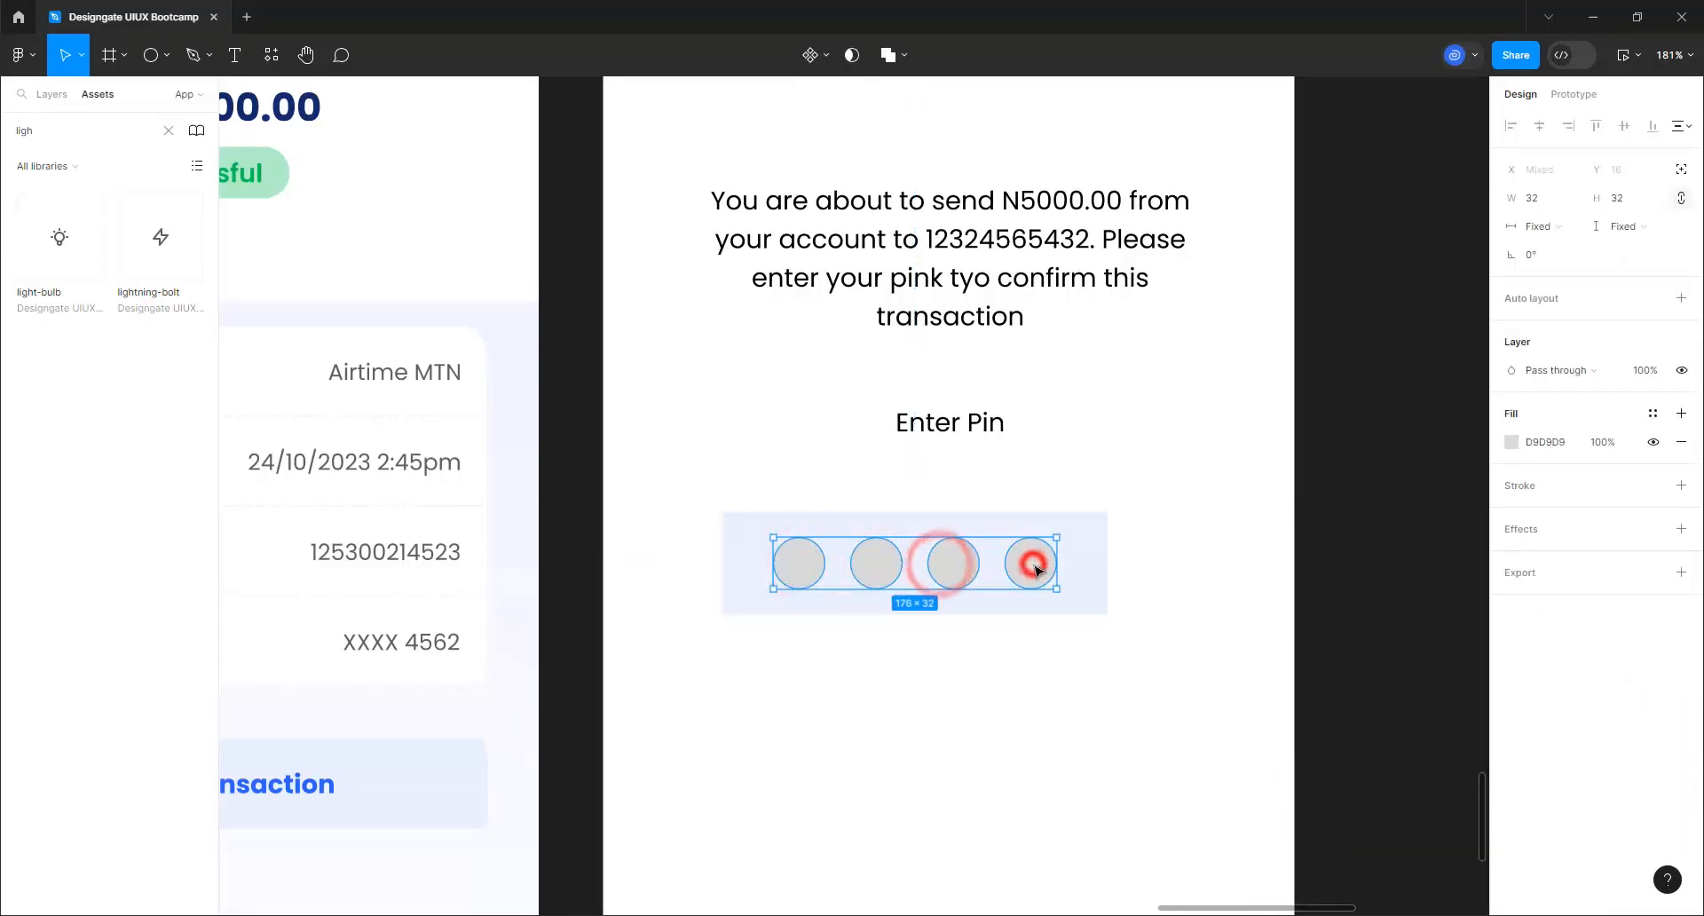
pyautogui.click(1654, 415)
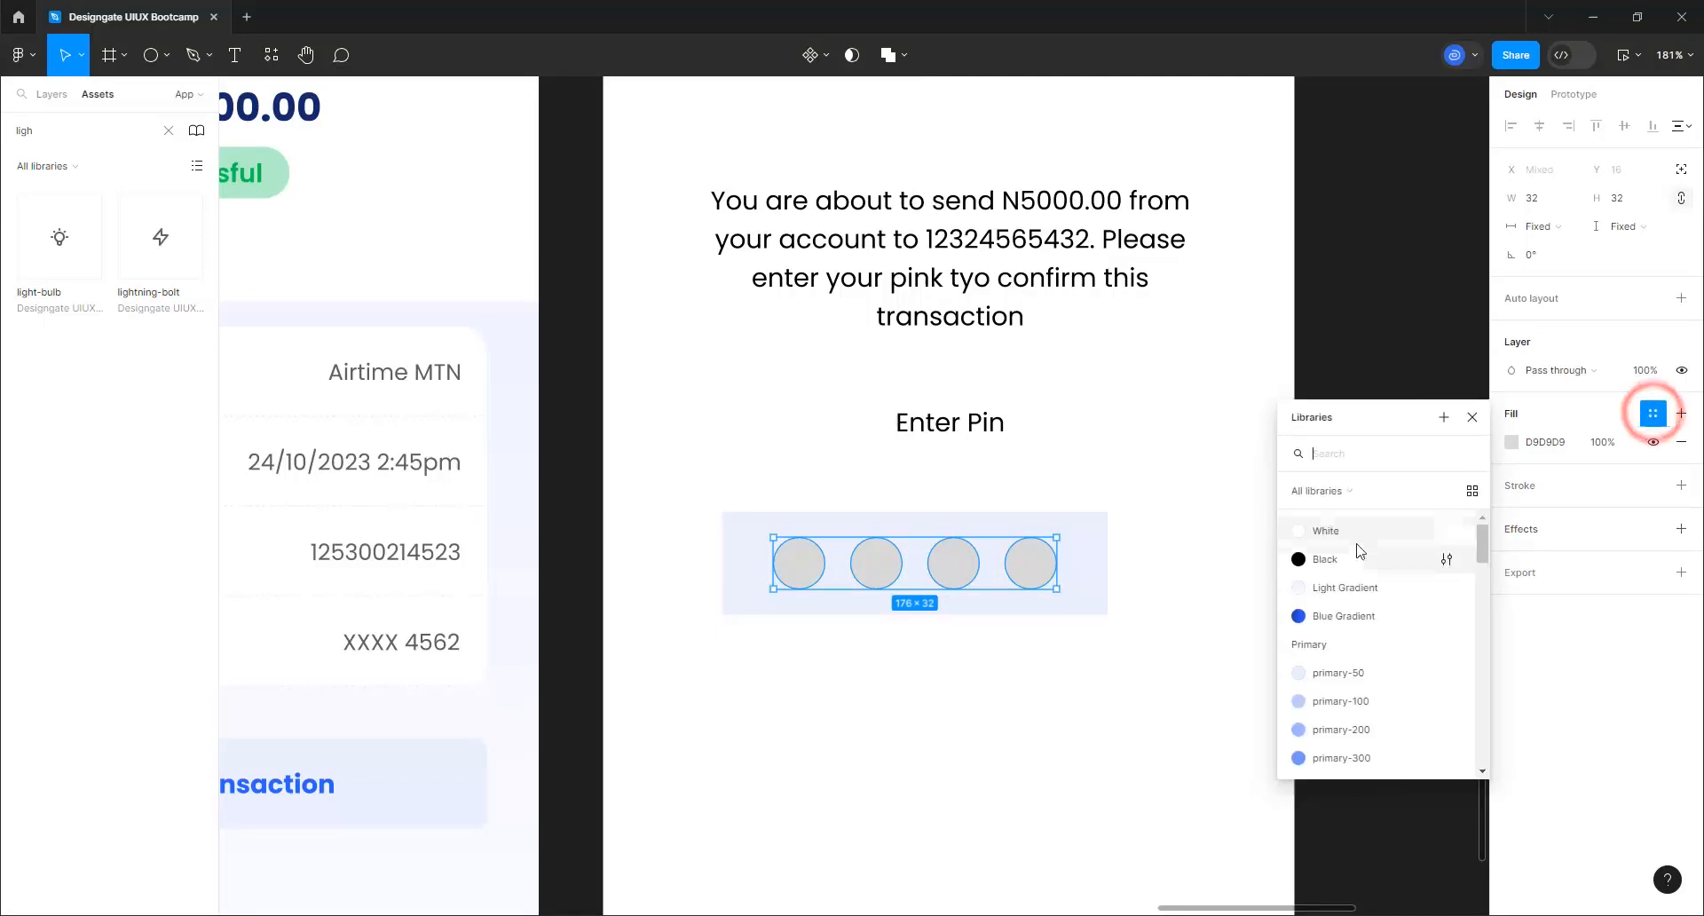
pyautogui.click(1345, 516)
# Set the pin frame's corner radius to 100 and move the frame up closer beneath the "Enter Pin" label
pyautogui.click(1092, 550)
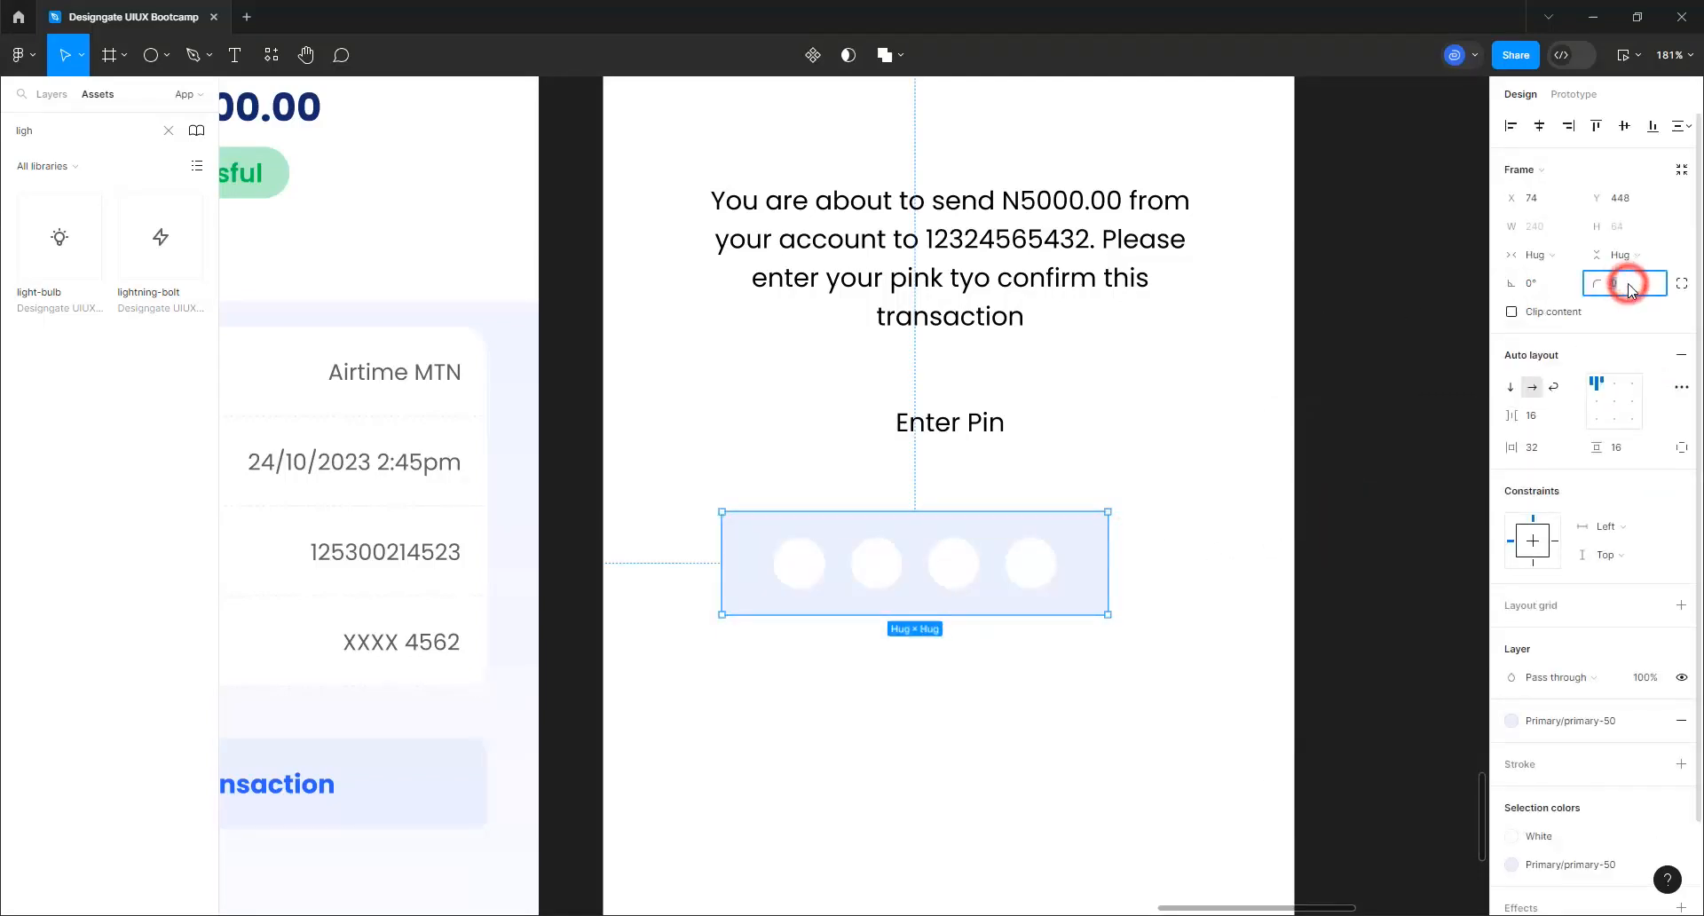
pyautogui.write('100')
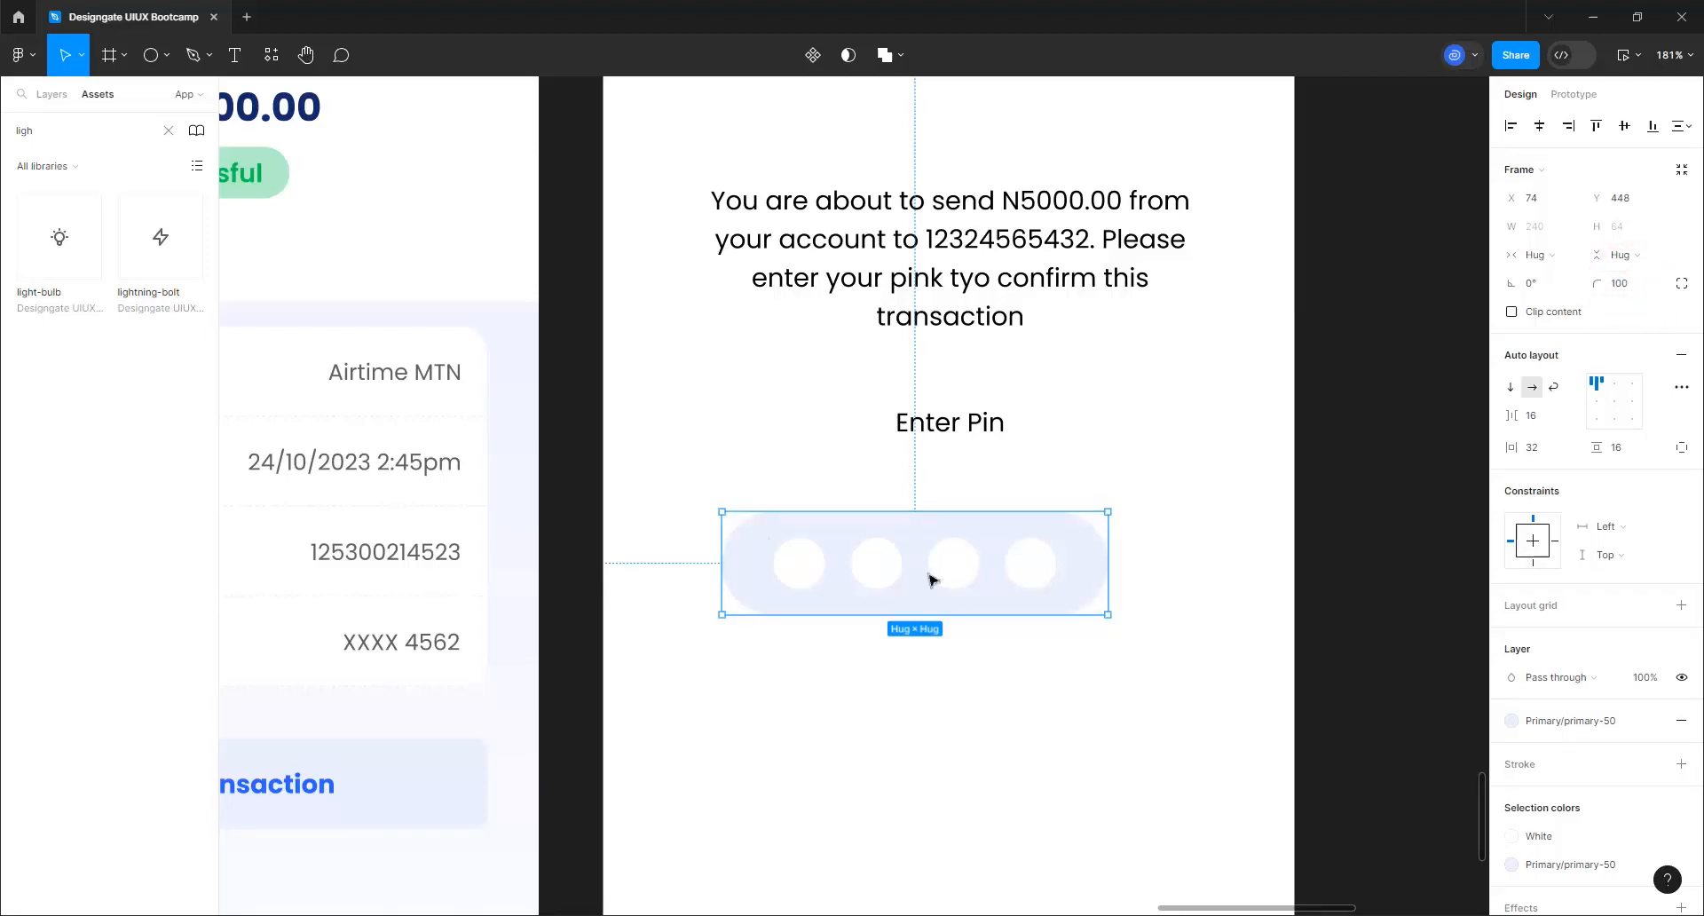
pyautogui.press('Return')
pyautogui.moveTo(899, 566); pyautogui.dragTo(945, 525)
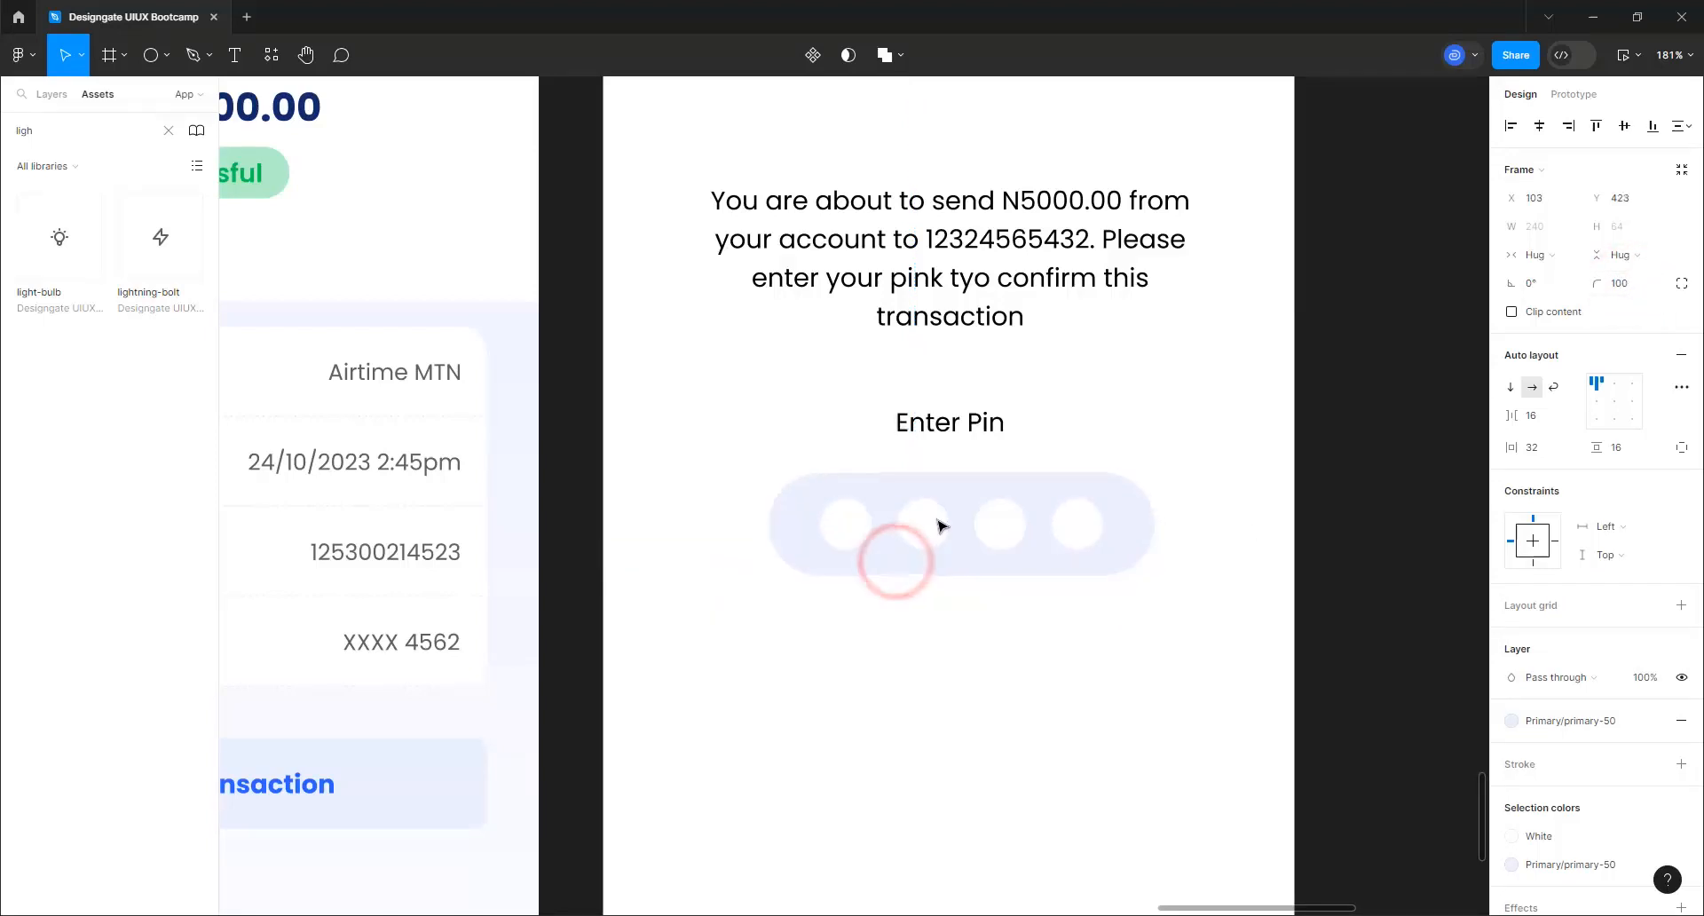
# Apply the primary-900 colour style to both the transfer message and the "Enter Pin" label
pyautogui.click(958, 298)
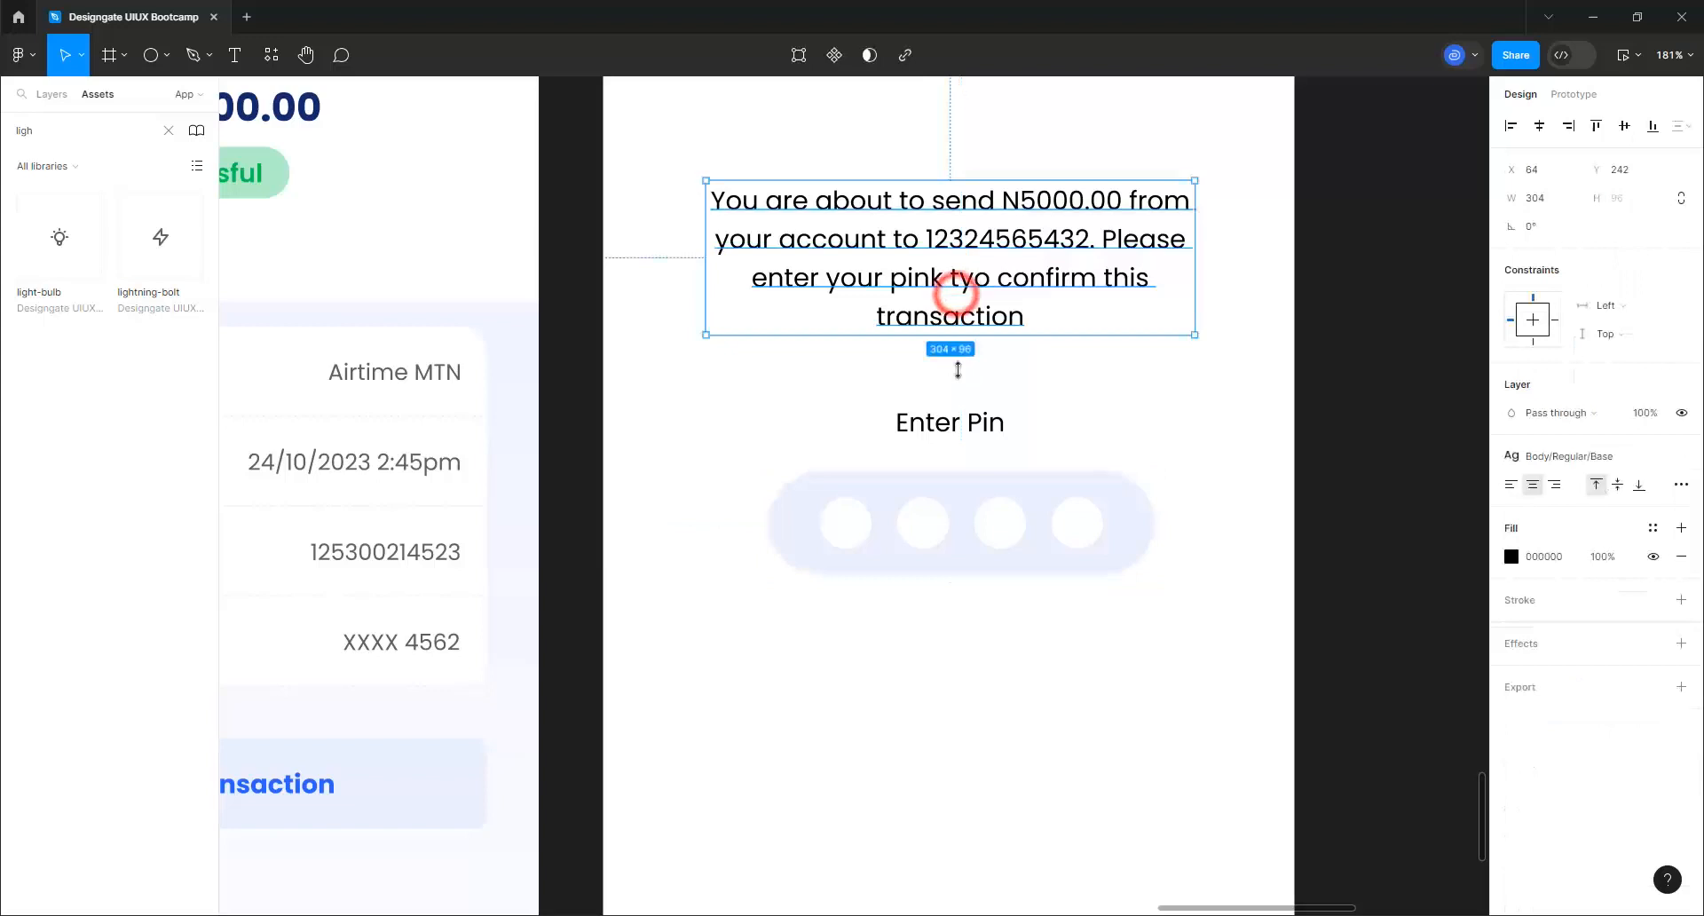
pyautogui.keyDown('shift'); pyautogui.click(963, 419); pyautogui.keyUp('shift')
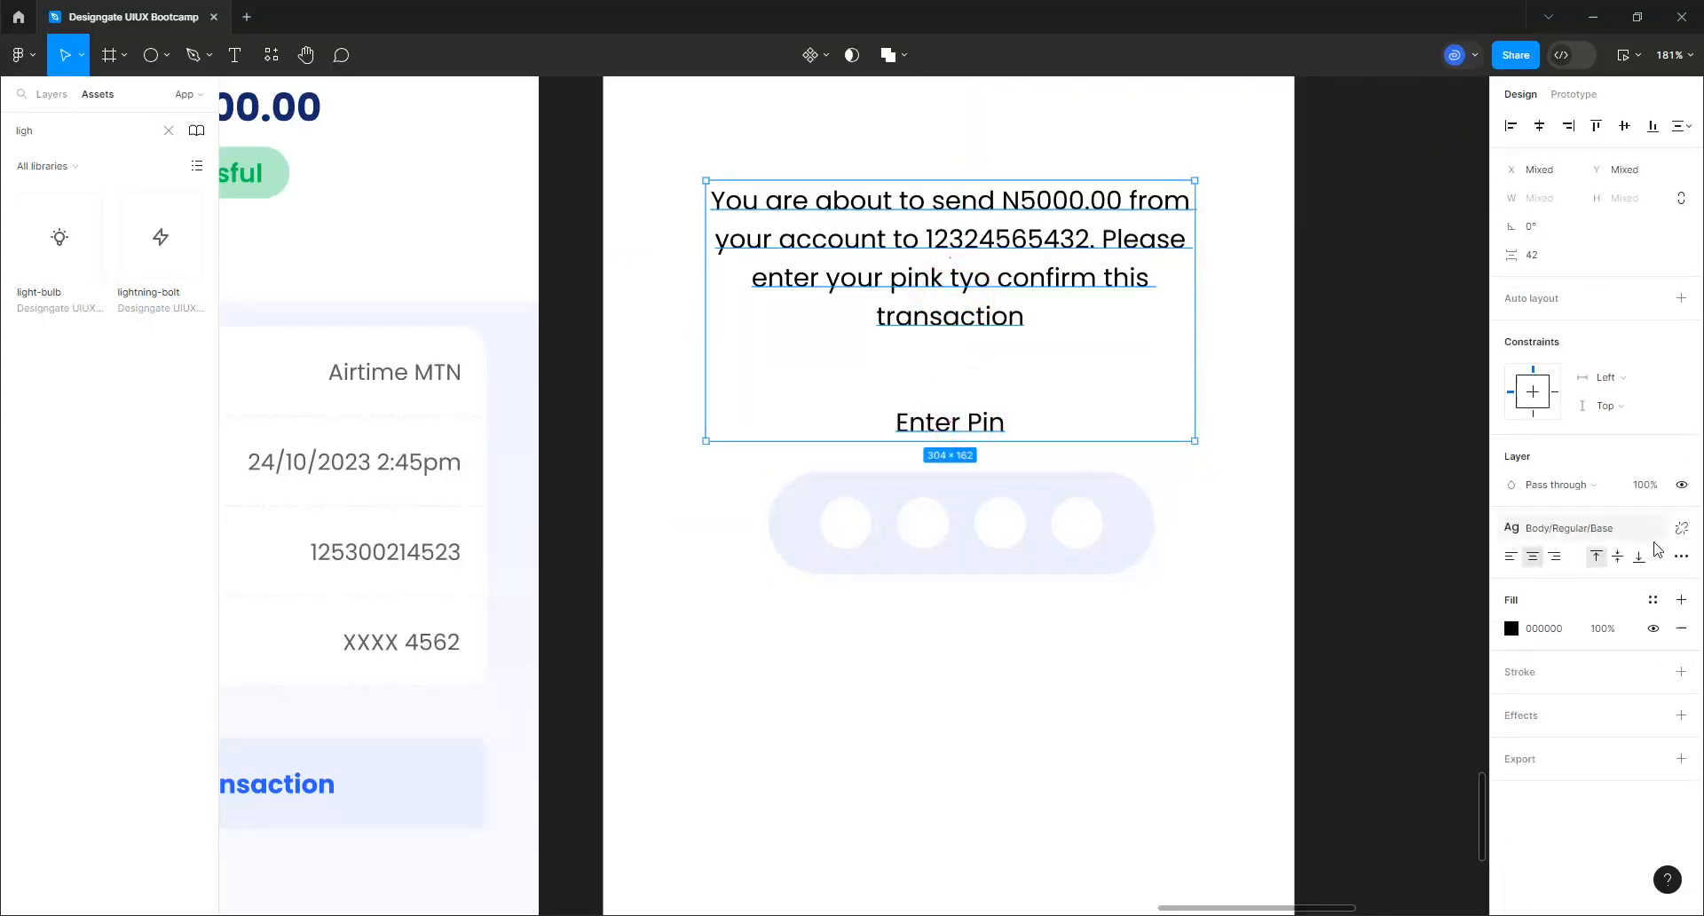
pyautogui.click(1644, 601)
pyautogui.scroll(-6, 1385, 693)
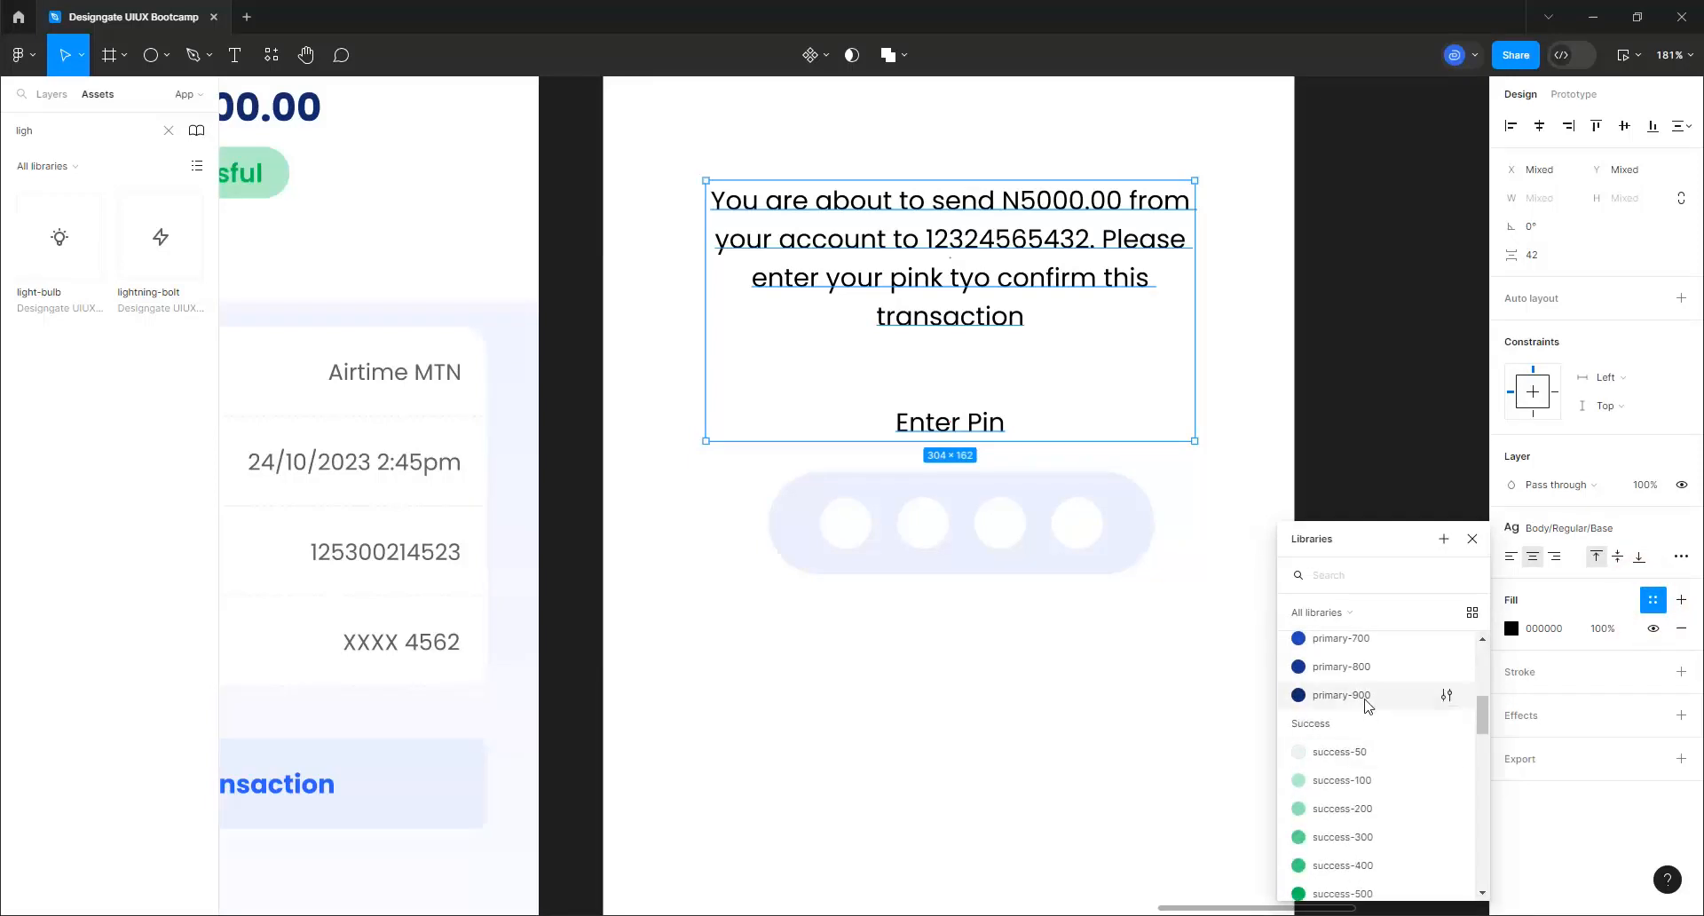
pyautogui.click(1340, 695)
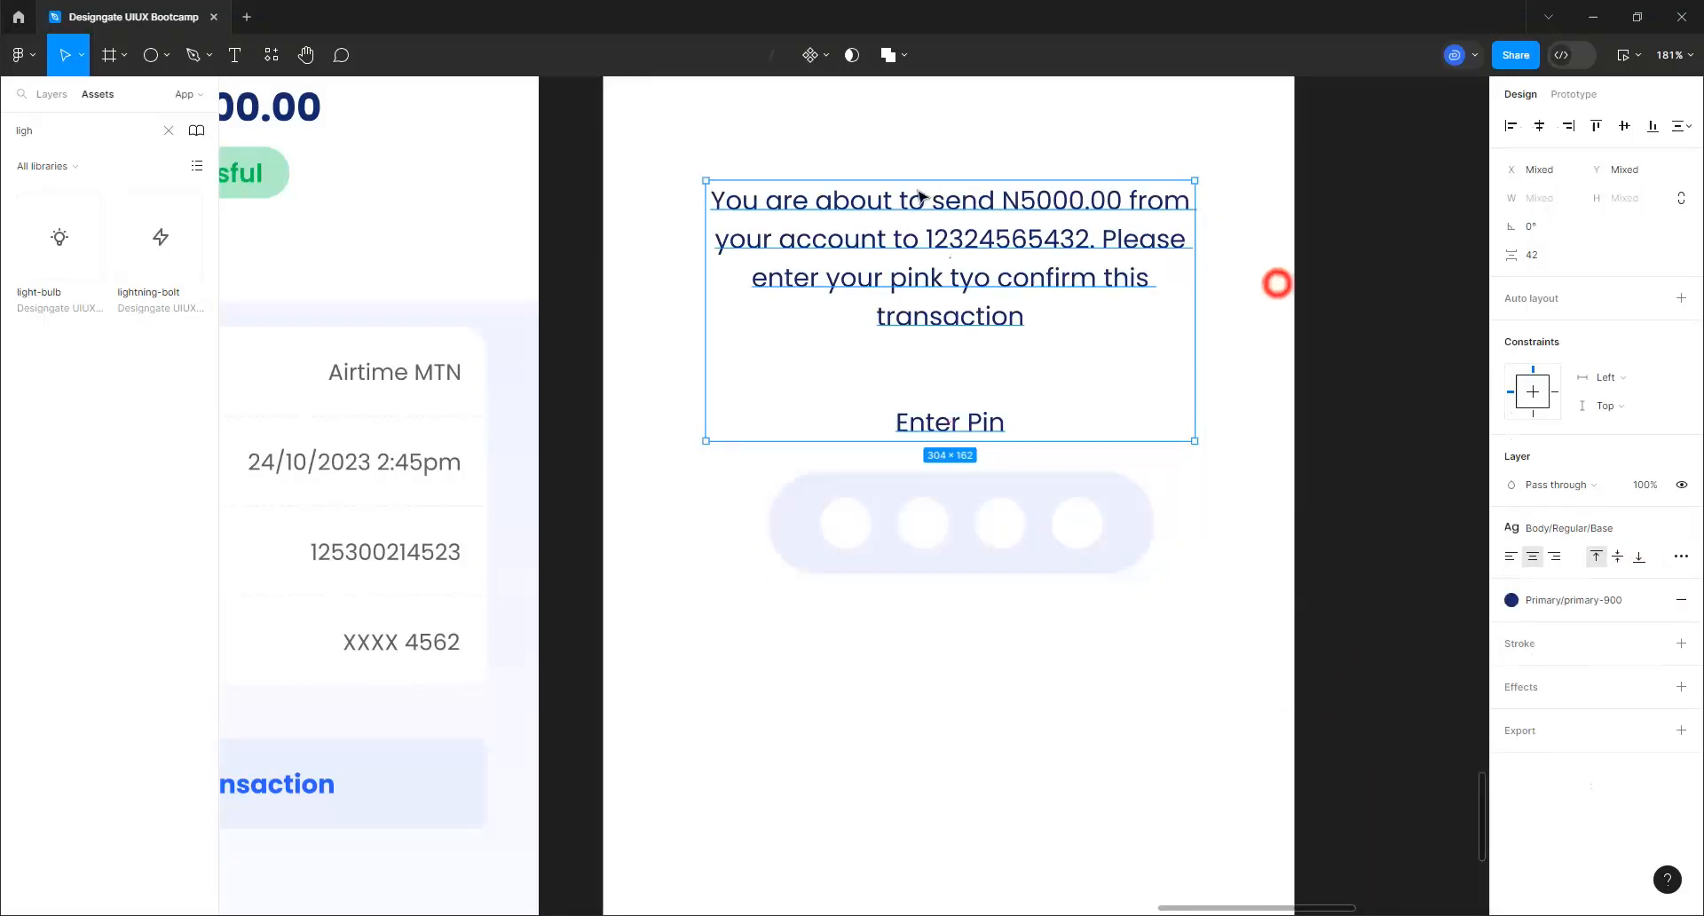
pyautogui.click(1276, 283)
# Apply the Body/Bold/Base text style to the amount N5000.00 in the transfer message
pyautogui.doubleClick(1009, 199)
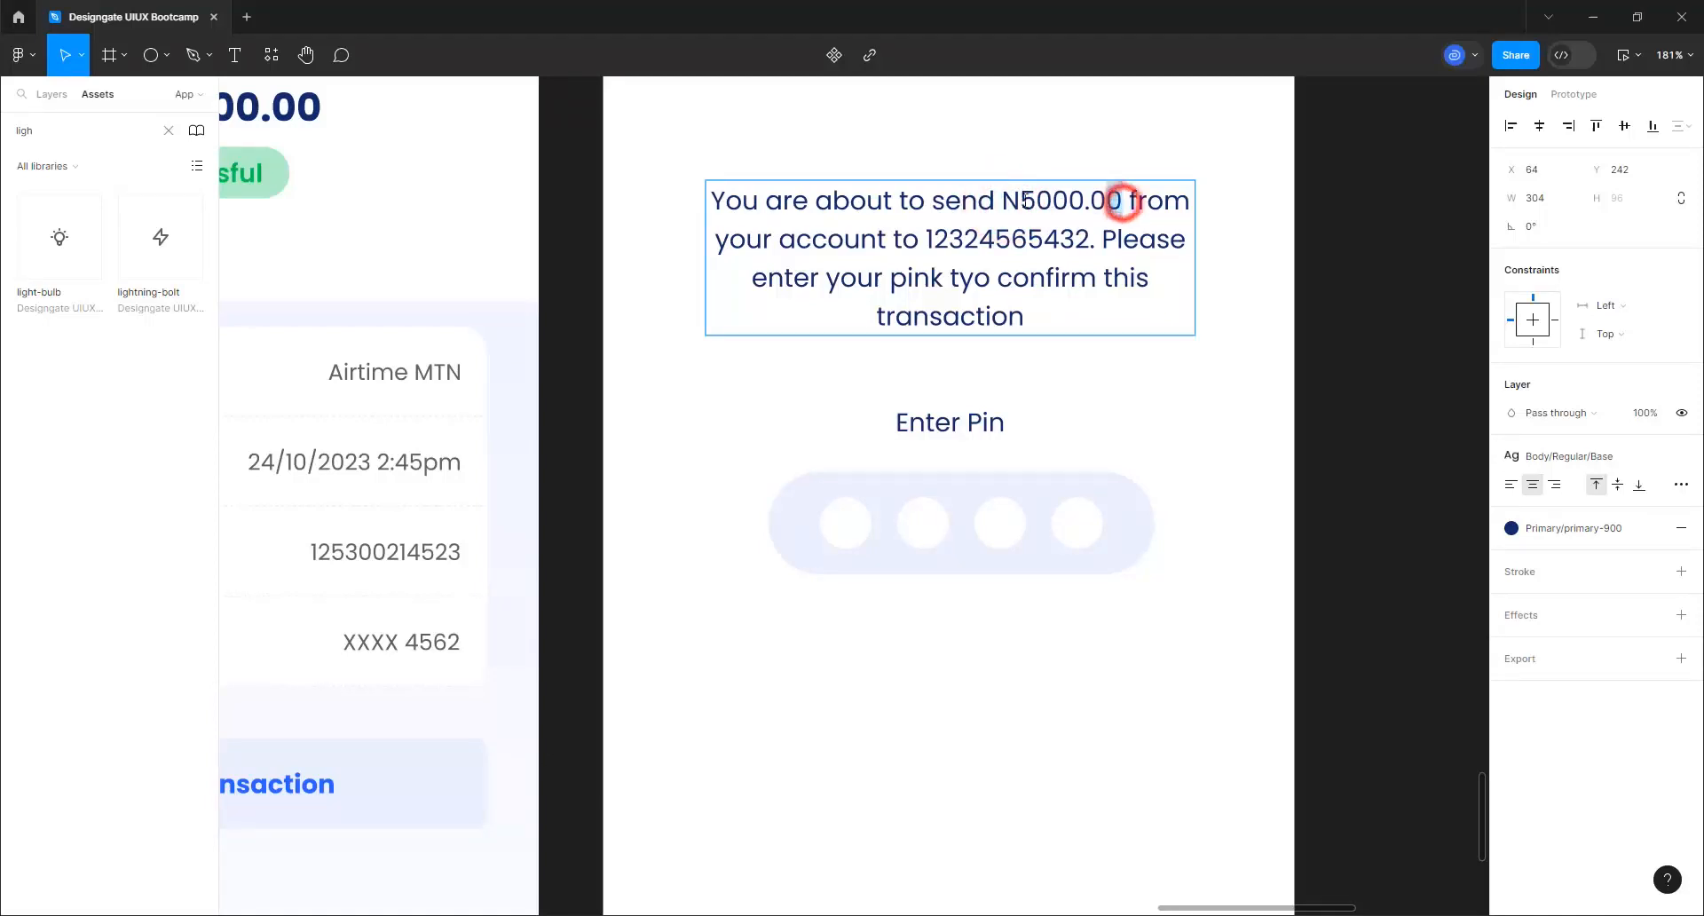
pyautogui.moveTo(1025, 199); pyautogui.dragTo(1013, 200)
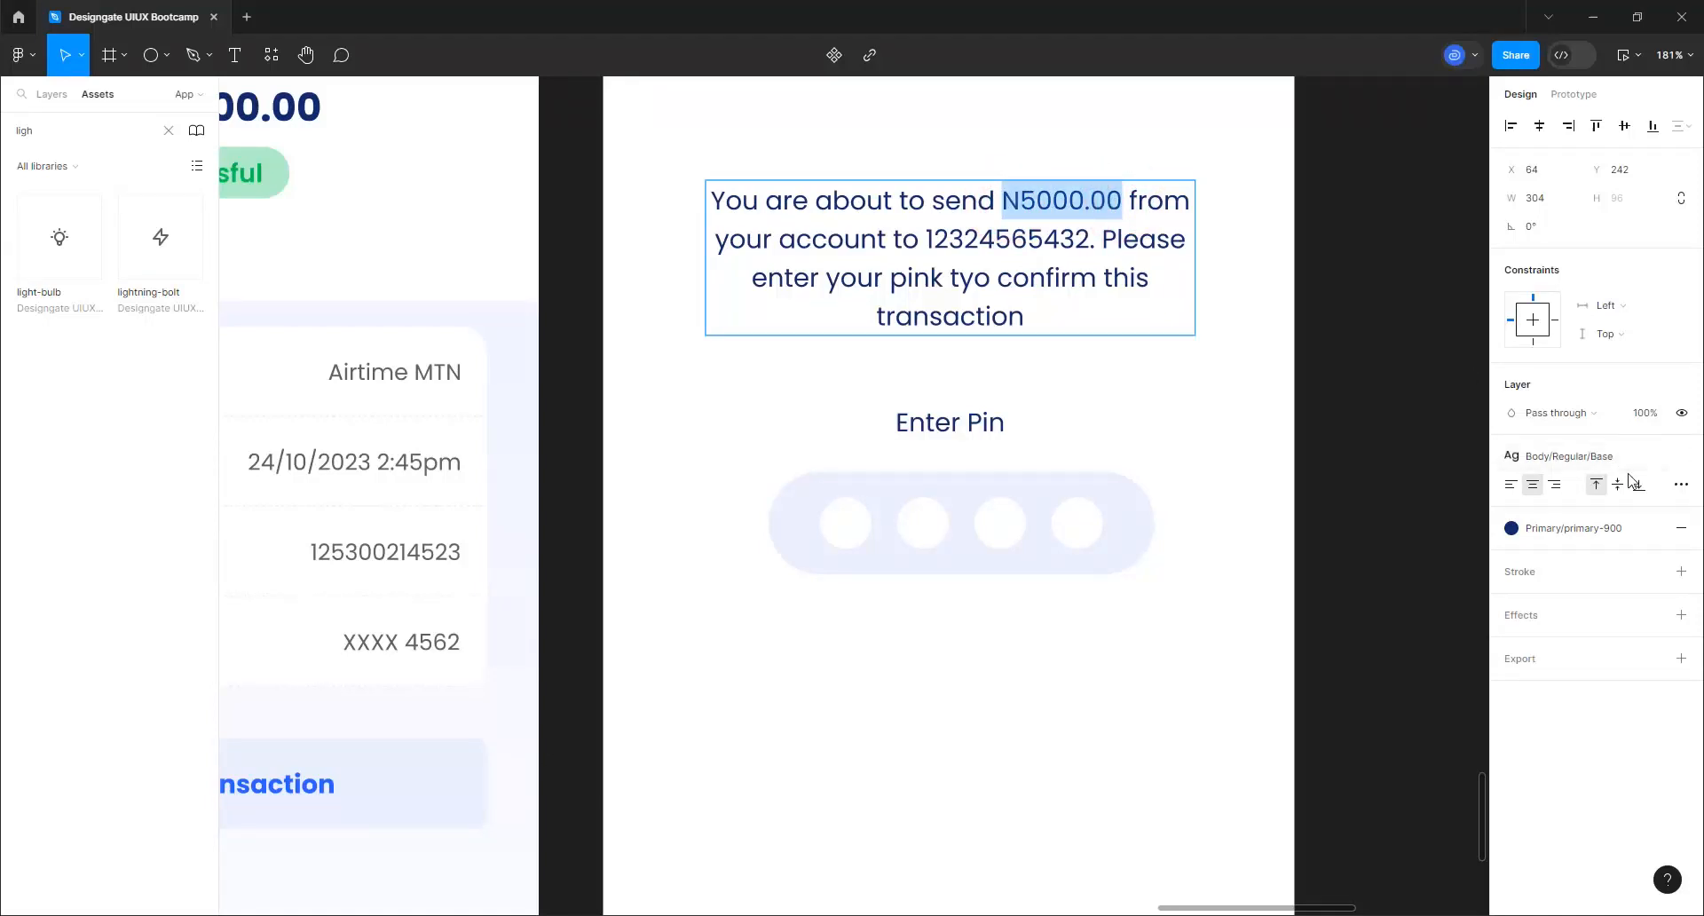
pyautogui.click(1598, 453)
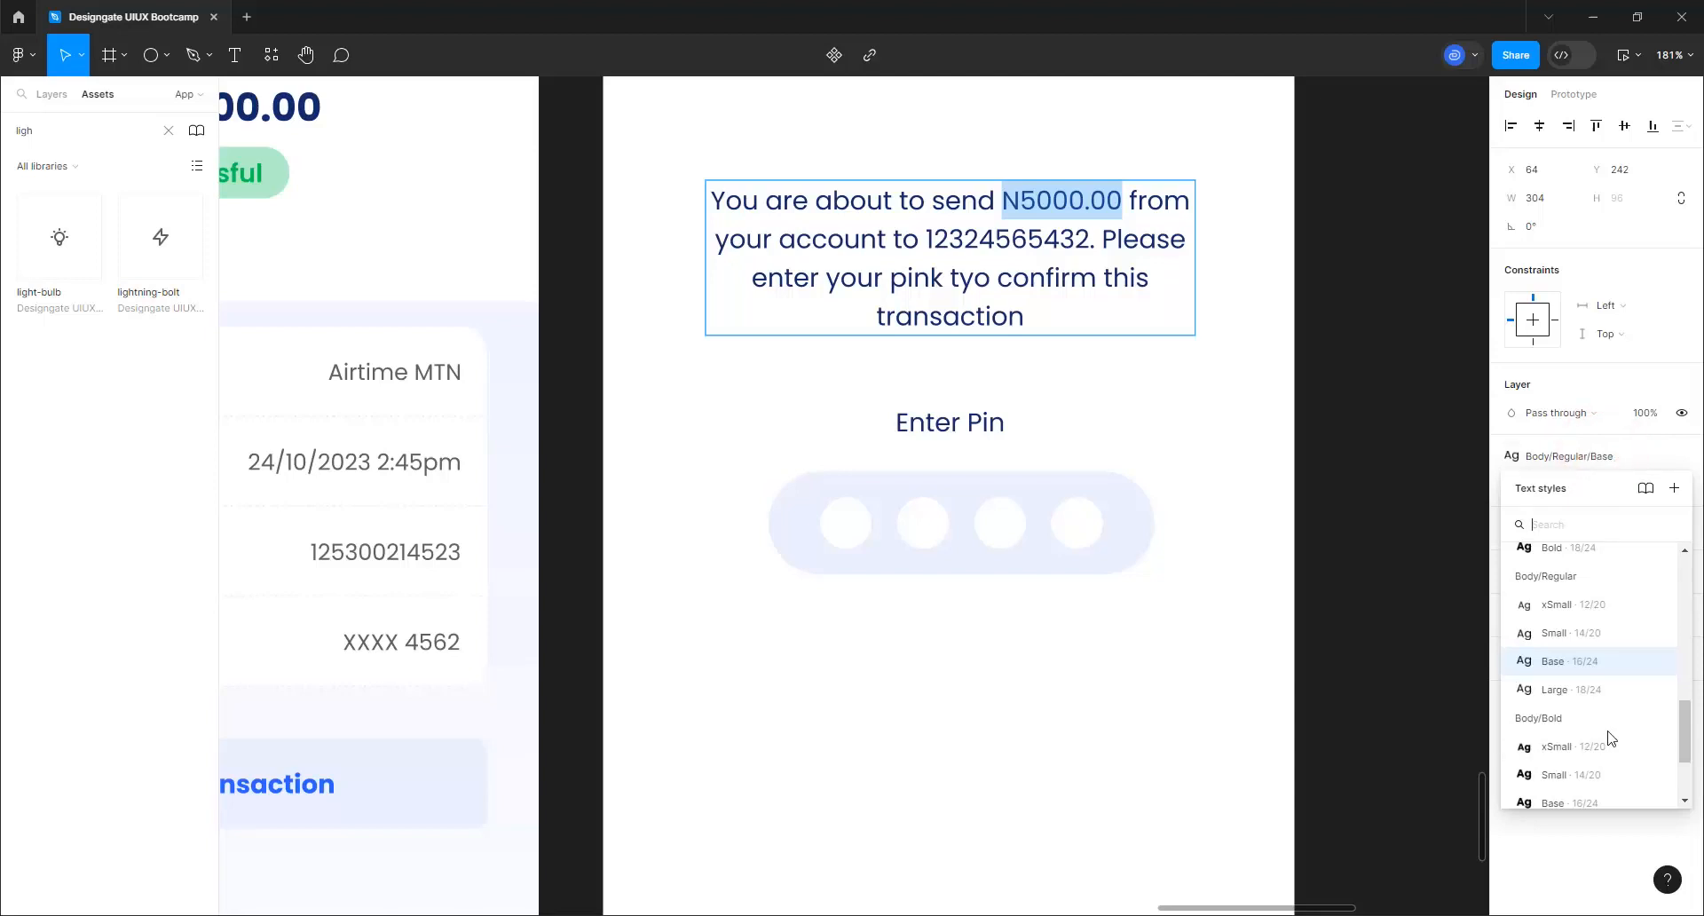
pyautogui.scroll(-3, 1611, 739)
pyautogui.click(1560, 672)
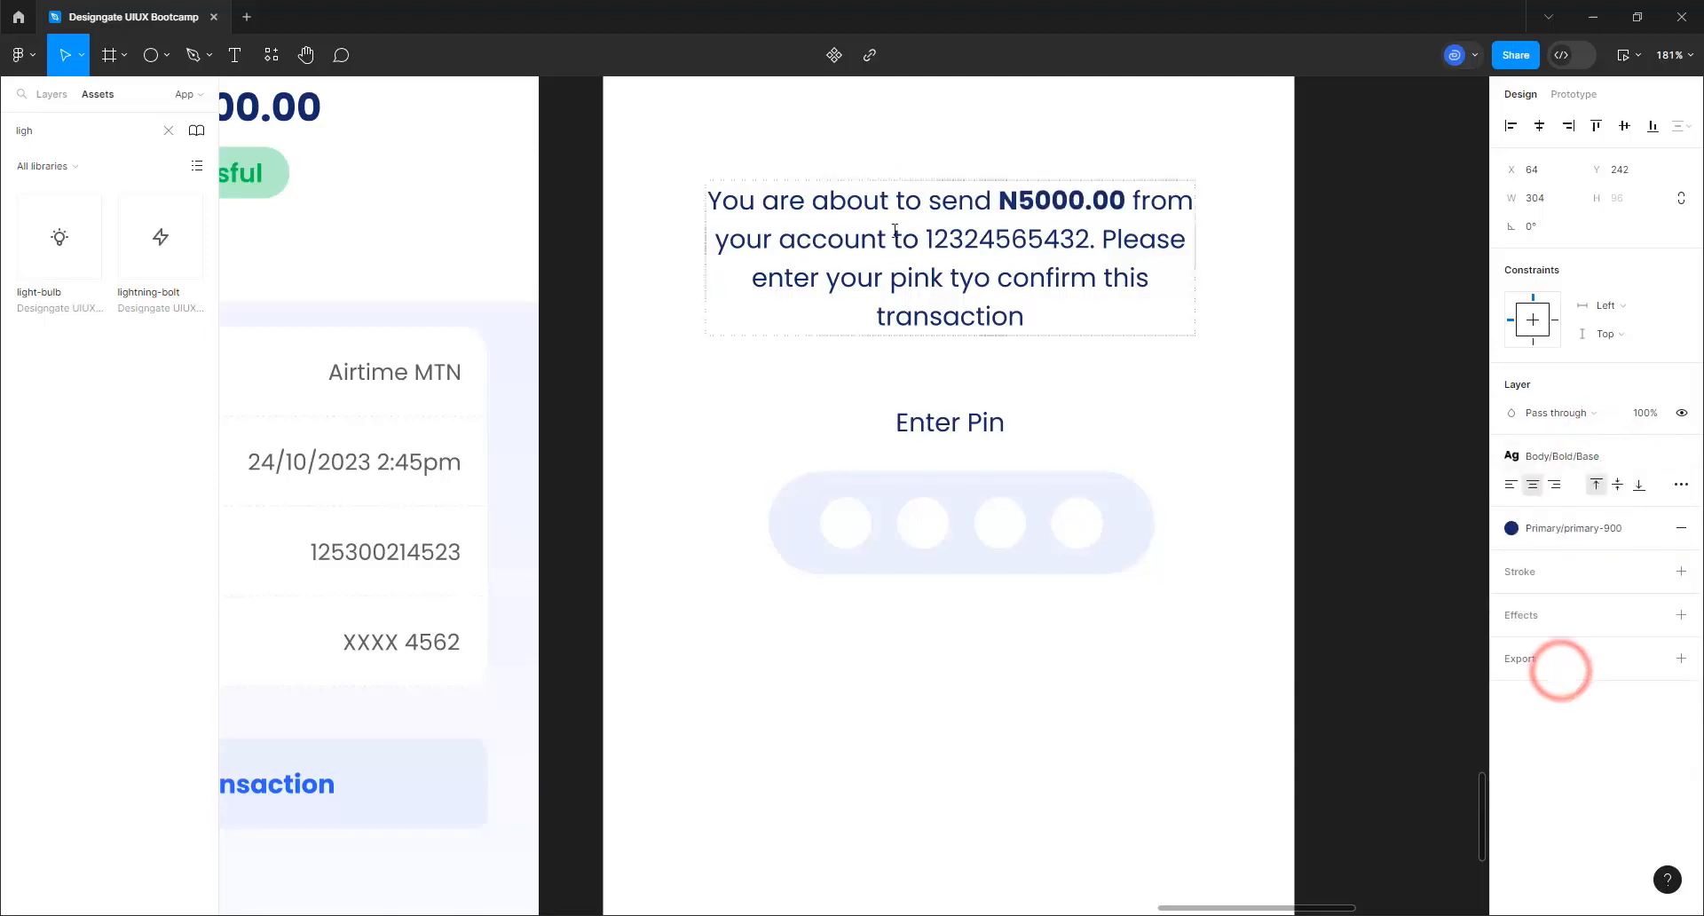
# Apply the Body/Bold/Base text style to the account number in the transfer message
pyautogui.click(919, 242)
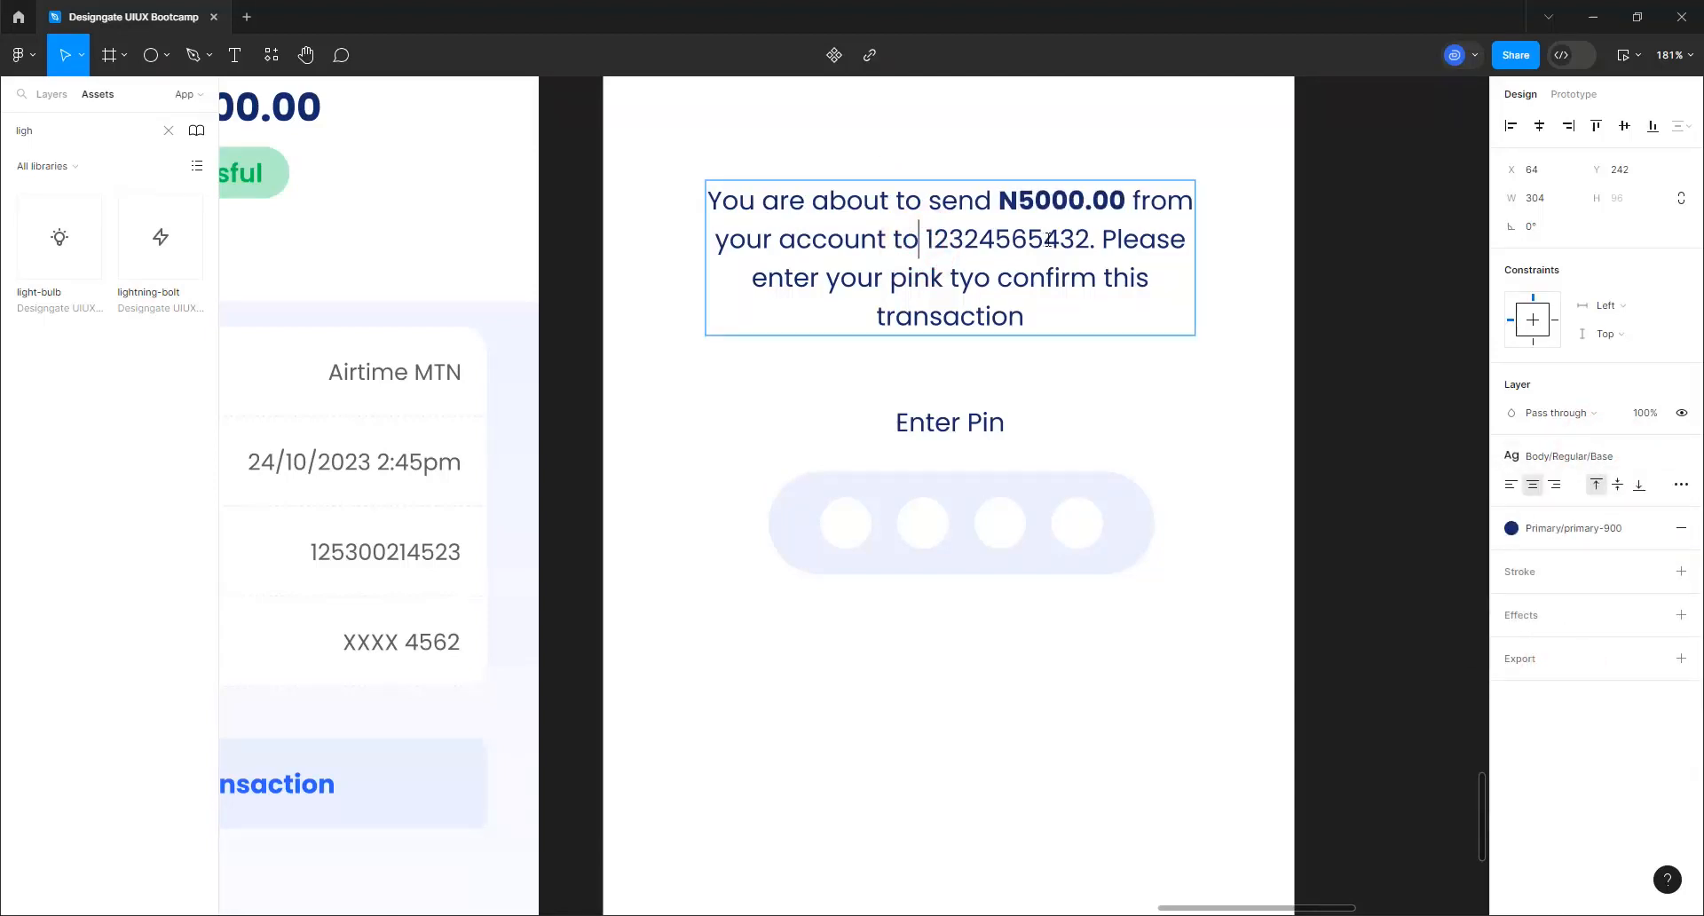
pyautogui.moveTo(1094, 229); pyautogui.dragTo(926, 244)
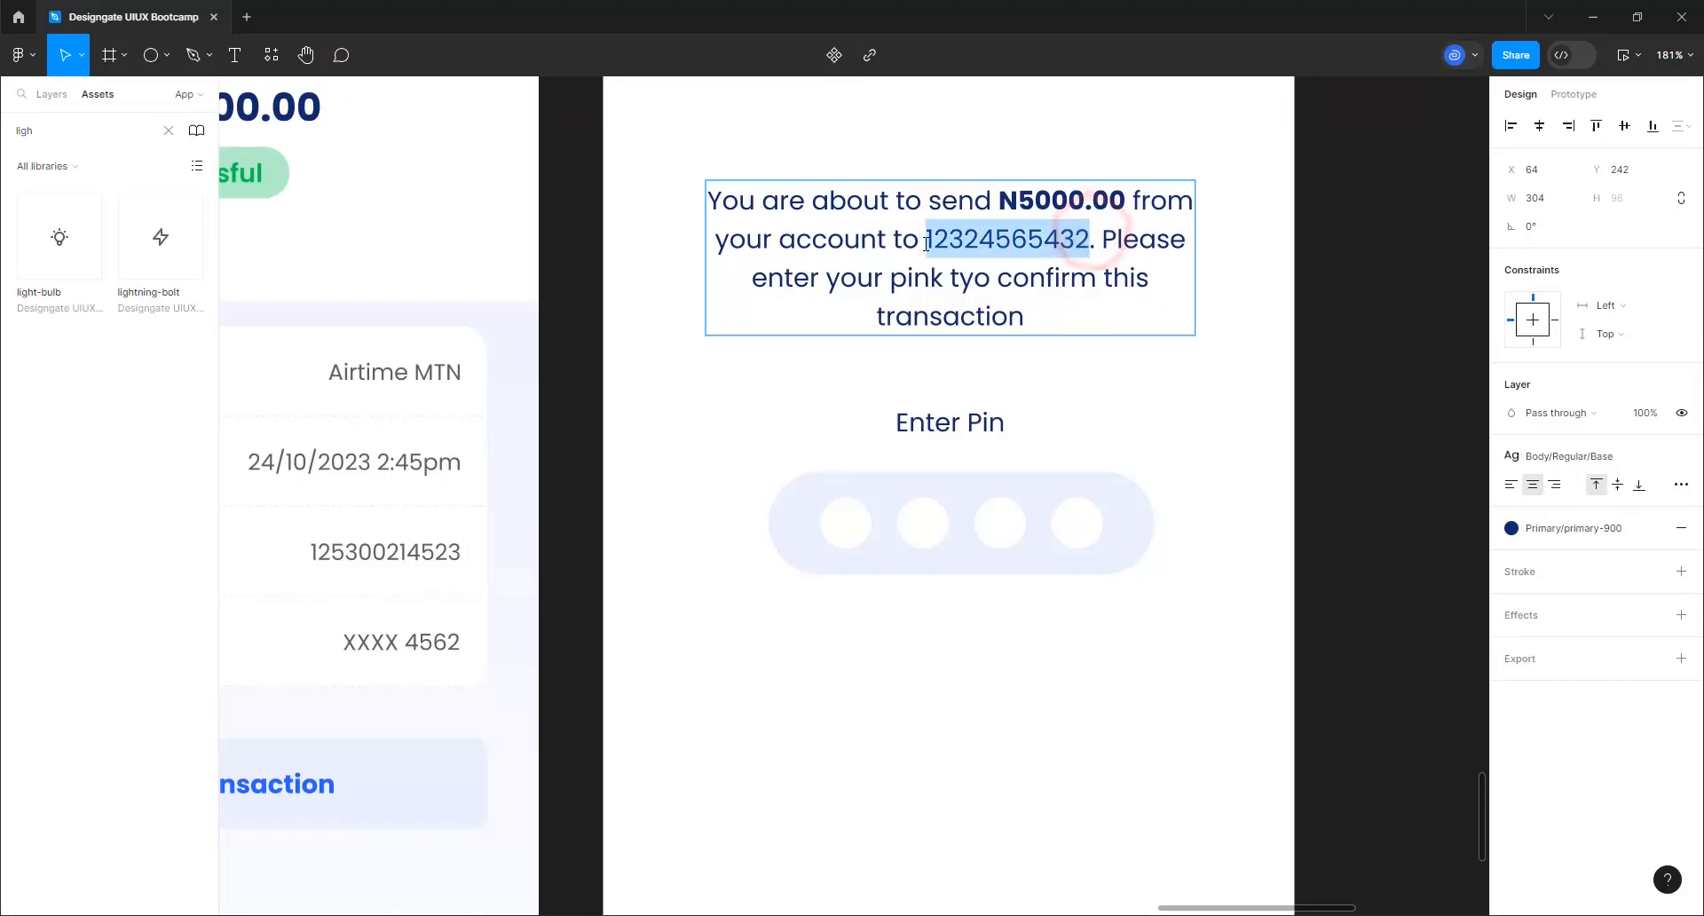
pyautogui.click(1590, 456)
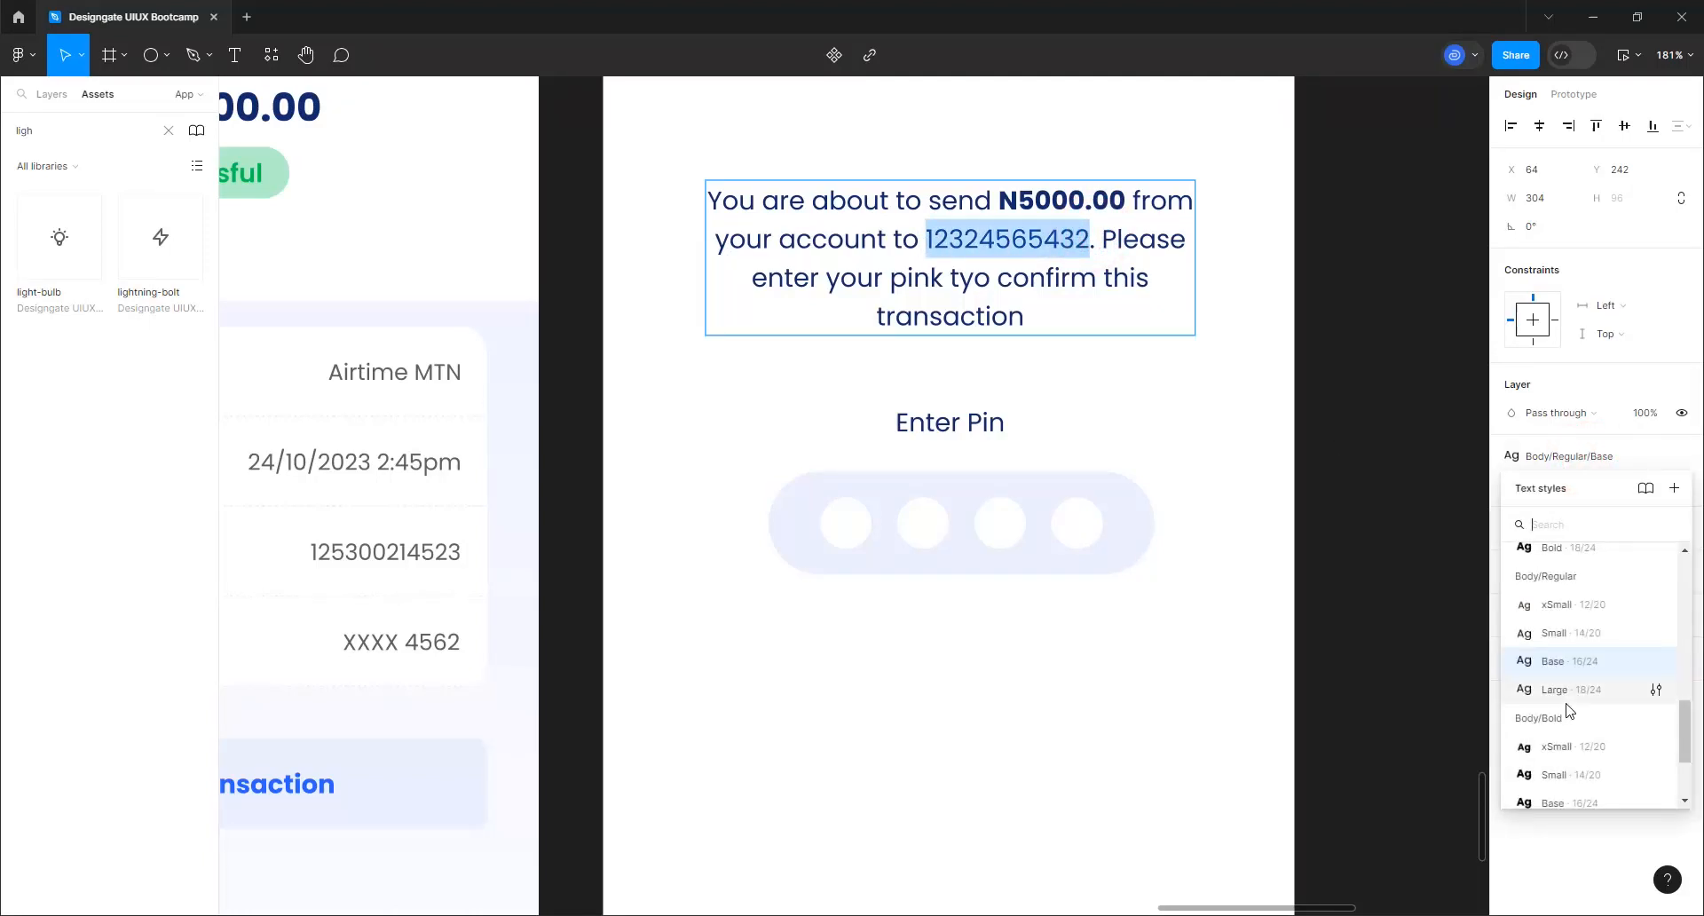
pyautogui.scroll(-2, 1558, 684)
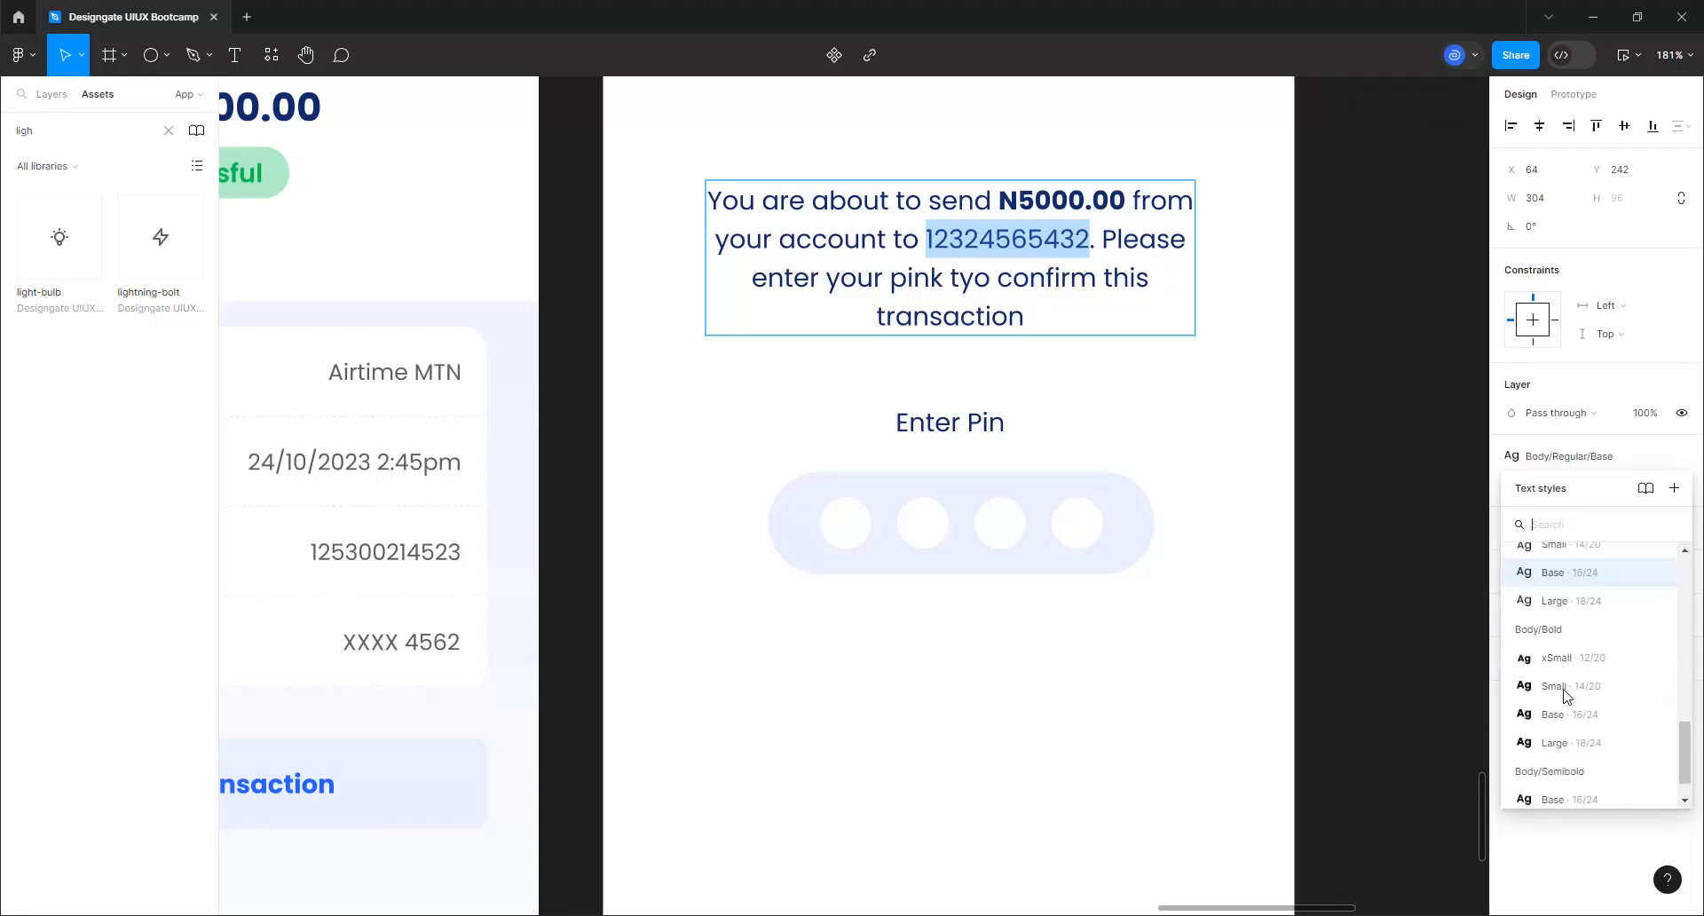
pyautogui.click(1563, 717)
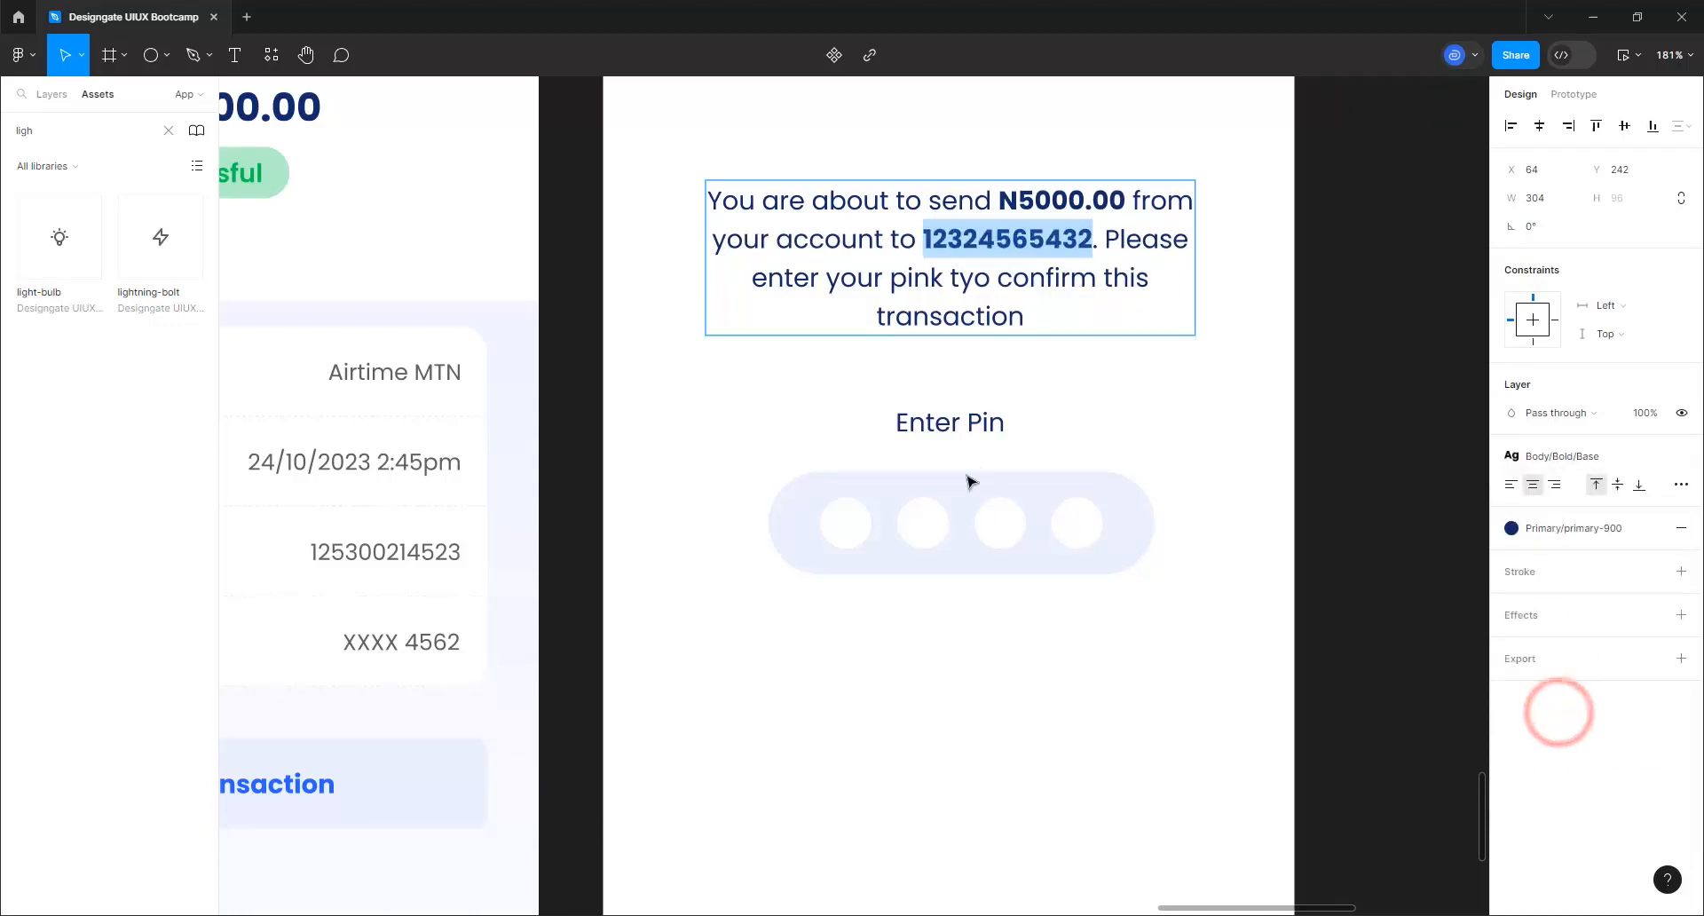
# Apply the Body/Semibold/Base text style to the "Enter Pin" label and move it slightly down towards the pin field
pyautogui.click(998, 409)
pyautogui.click(1086, 403)
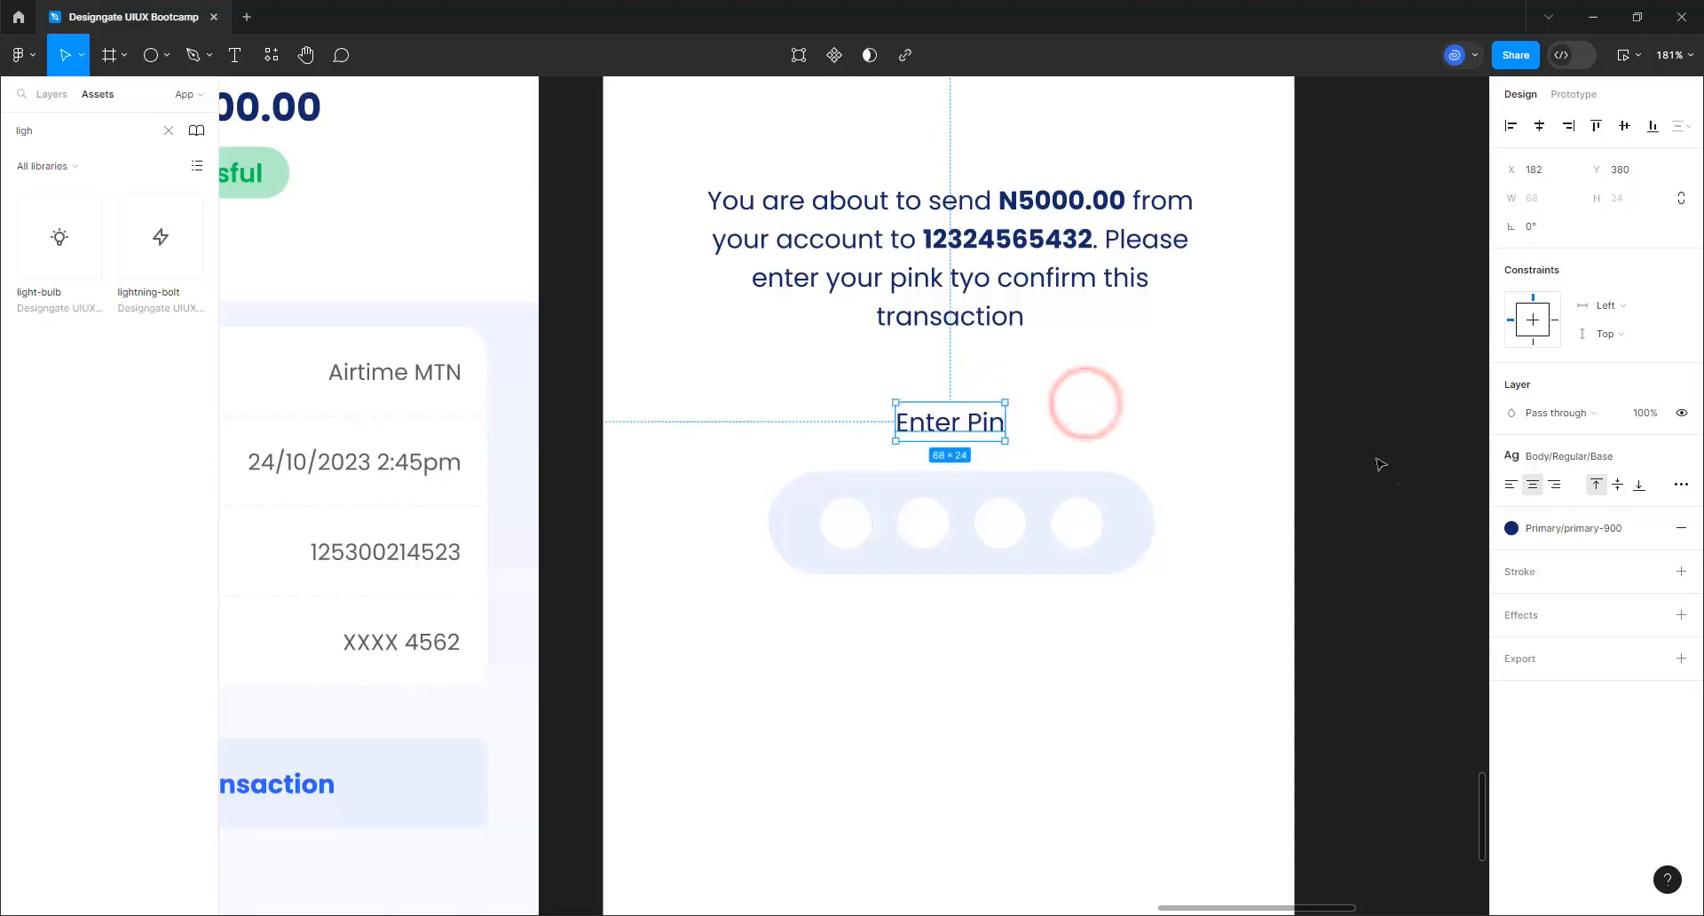
pyautogui.click(1587, 456)
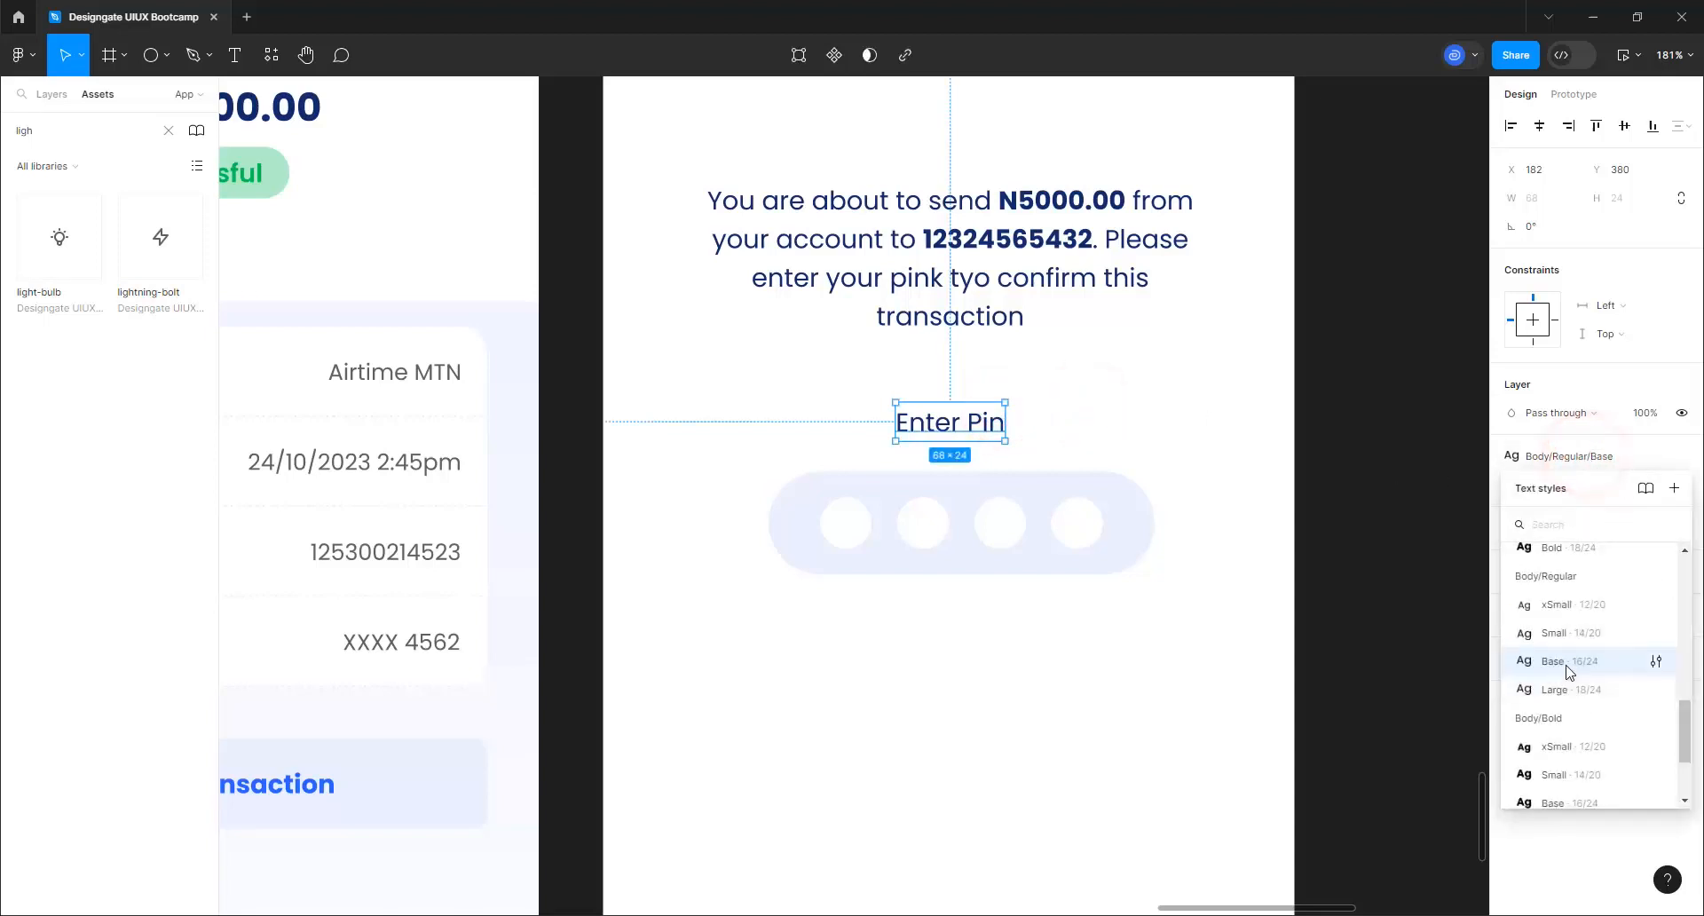
pyautogui.scroll(-2, 1519, 665)
pyautogui.scroll(-1, 1568, 667)
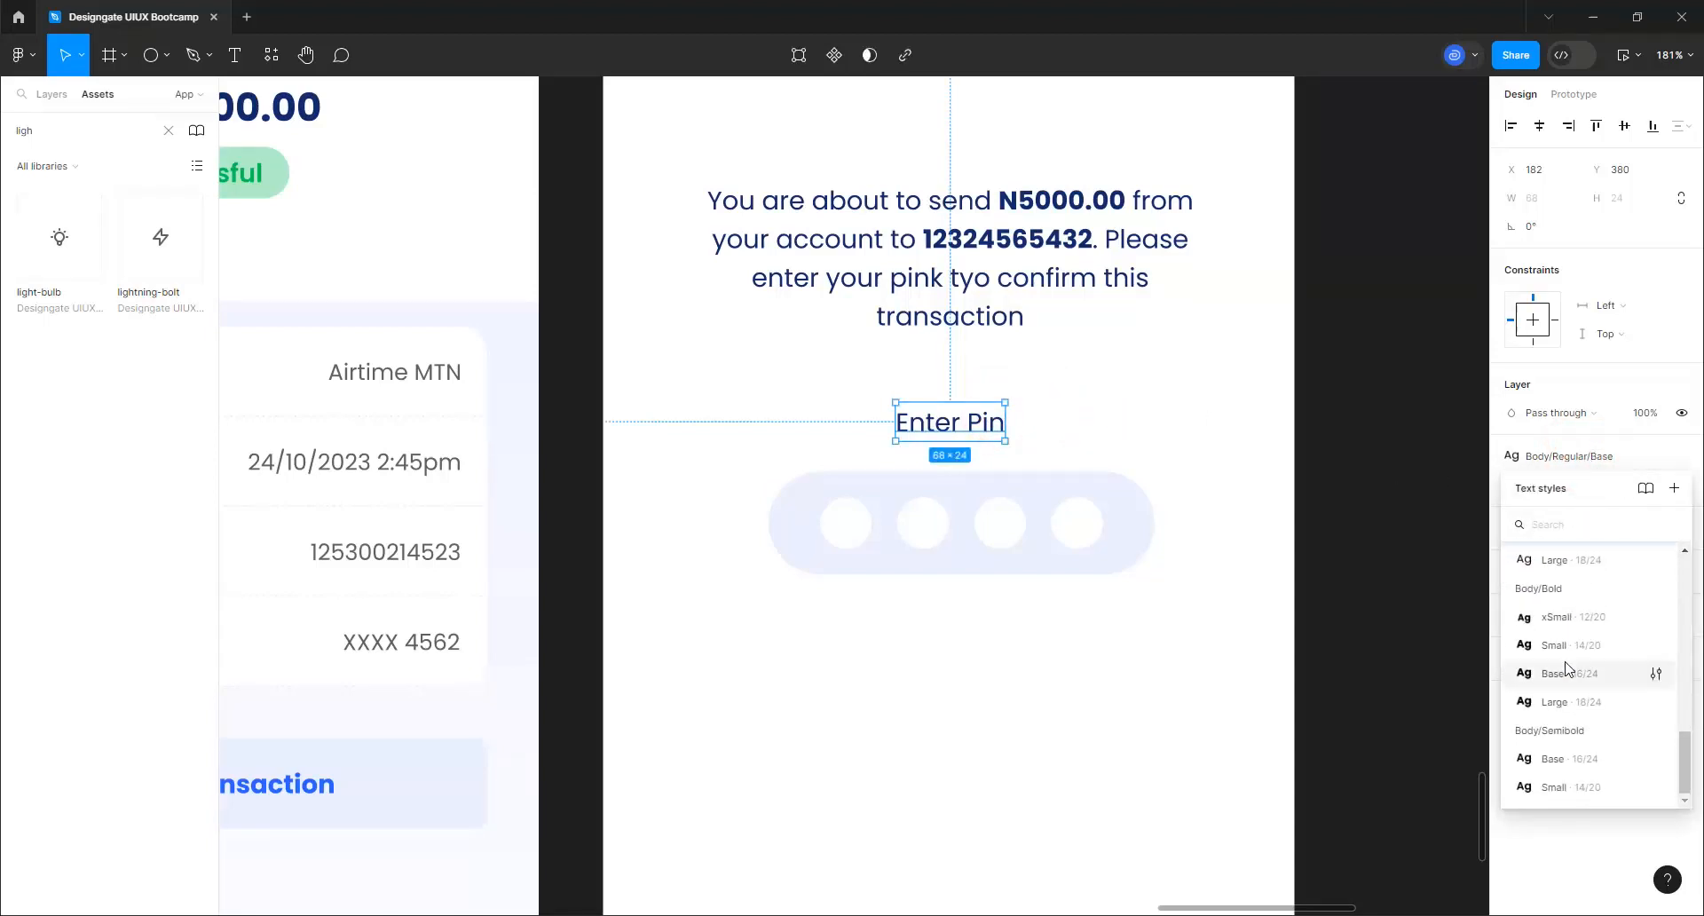
pyautogui.click(1563, 759)
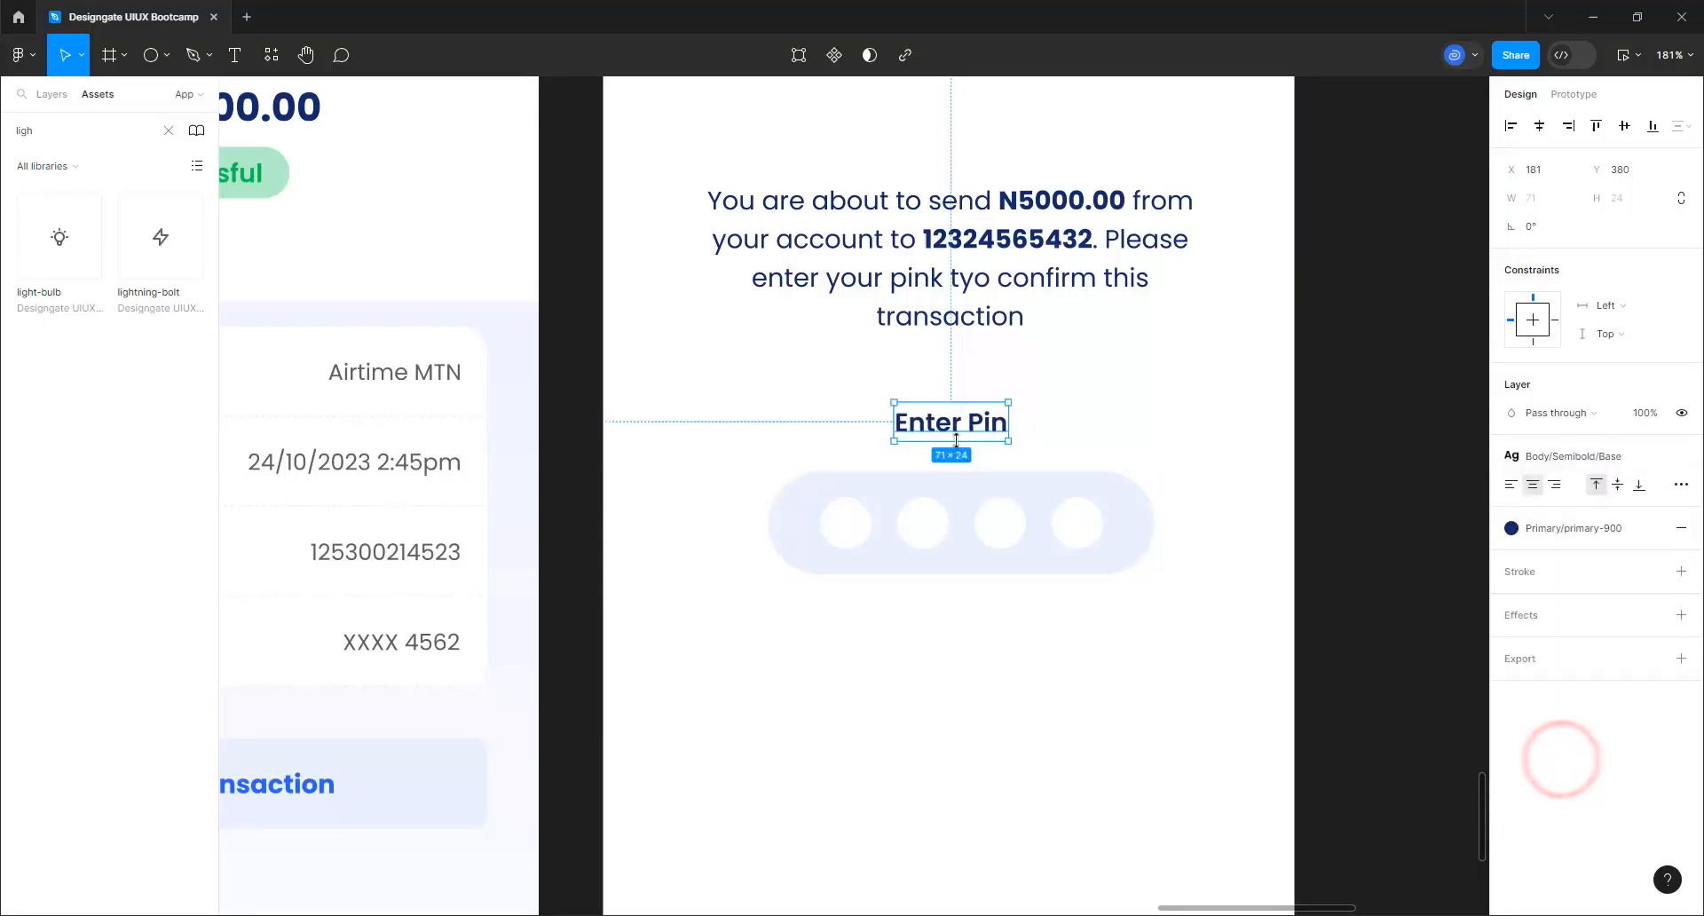
pyautogui.moveTo(958, 429); pyautogui.dragTo(967, 445)
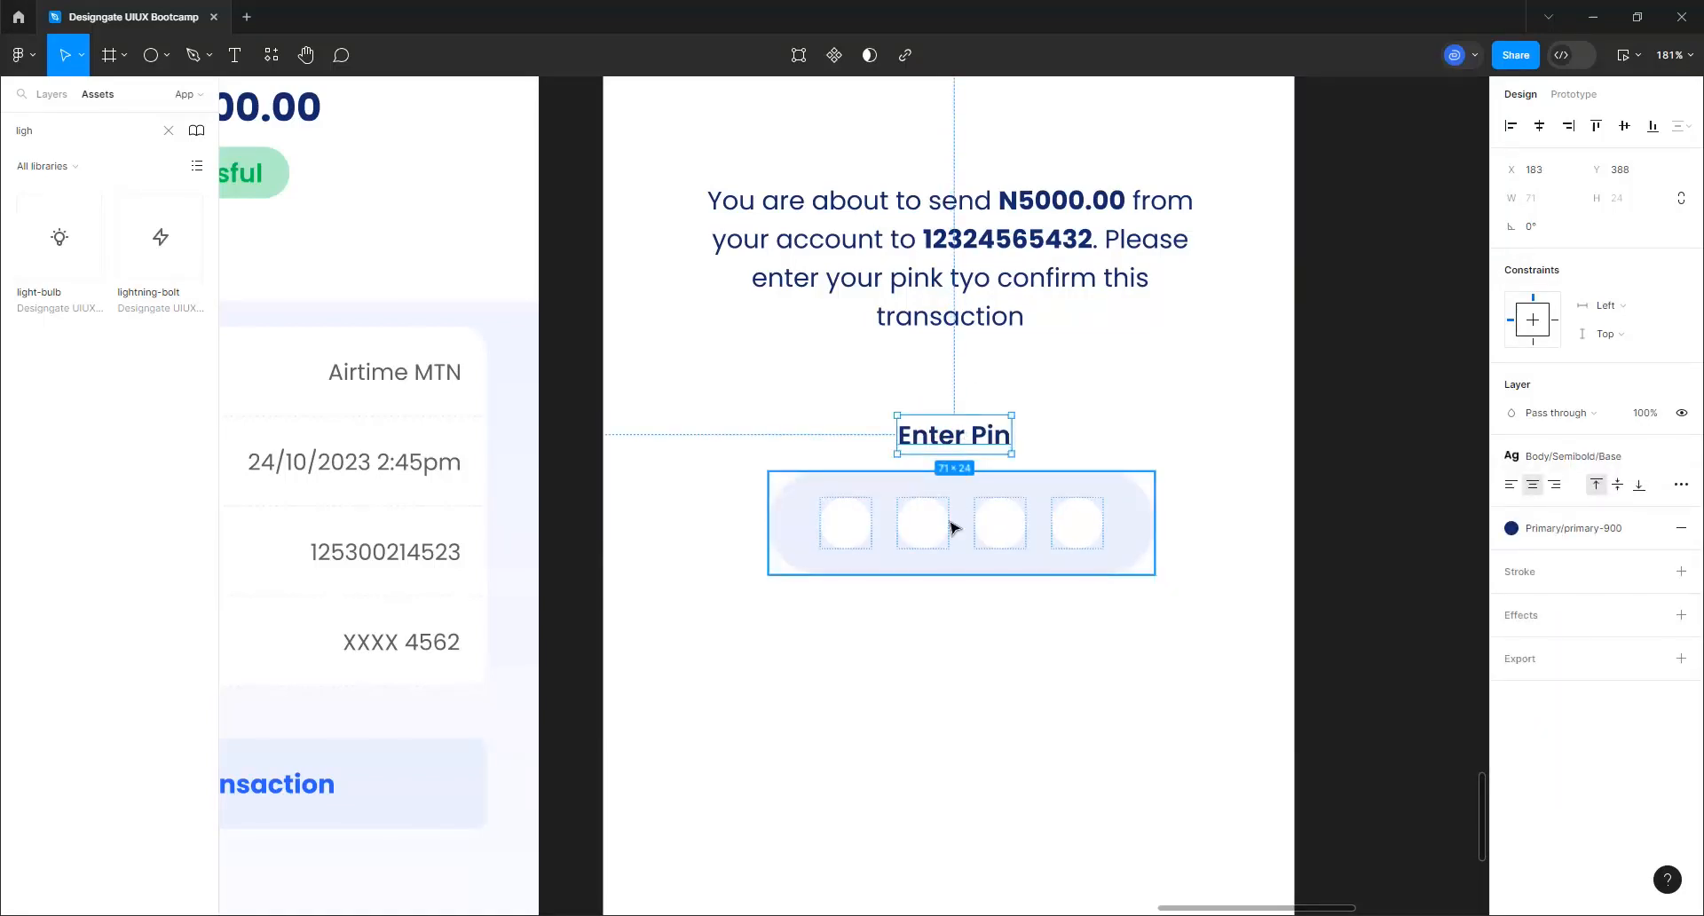
# Duplicate the "Enter Pin" label and place the copy below the pin field
pyautogui.hotkey('ctrl', 'd')
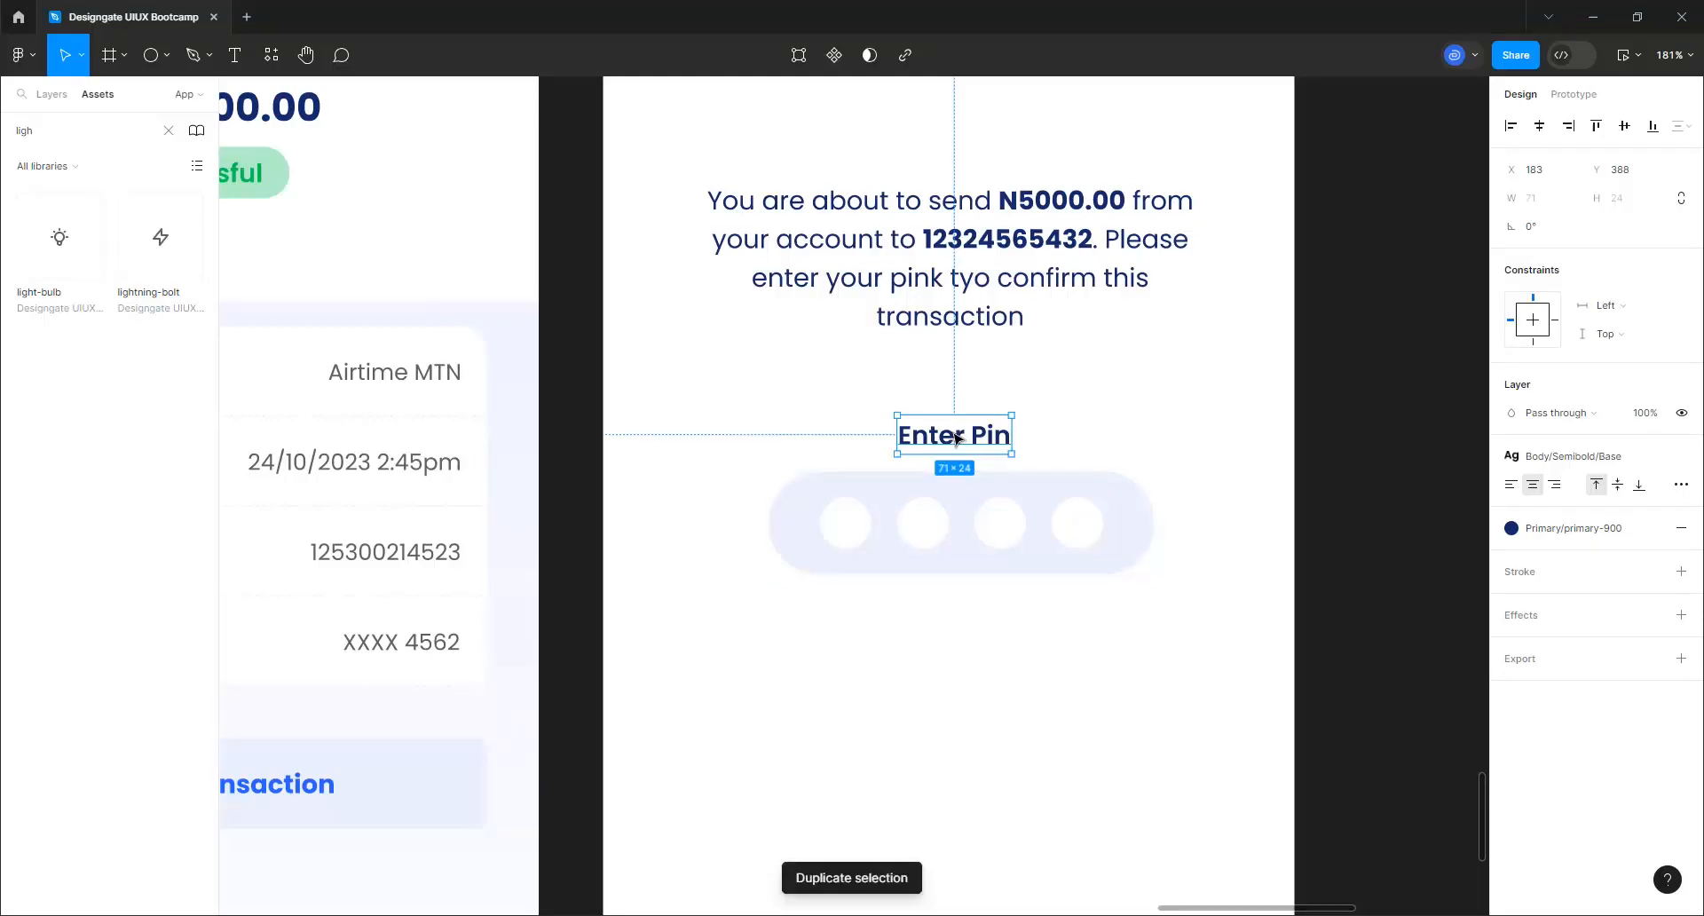
pyautogui.moveTo(958, 438); pyautogui.dragTo(964, 684)
pyautogui.click(964, 414)
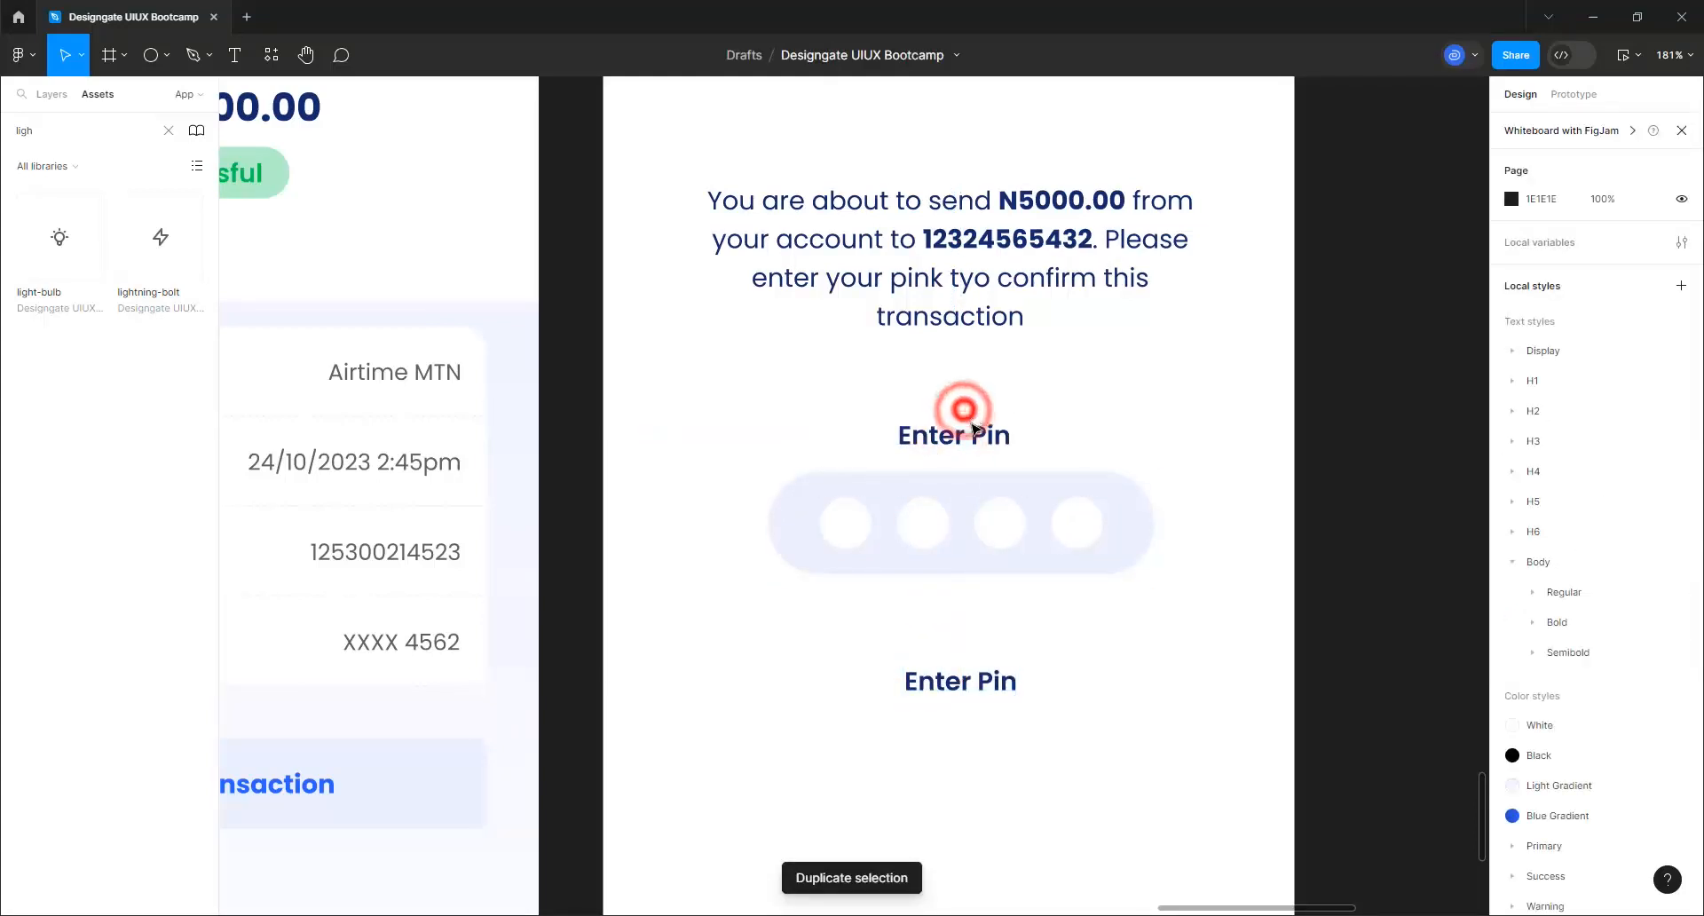
# Wrap the upper "Enter Pin" label and the pin field in a vertical auto layout frame with a gap of 8
pyautogui.click(962, 424)
pyautogui.keyDown('shift'); pyautogui.click(974, 511); pyautogui.keyUp('shift')
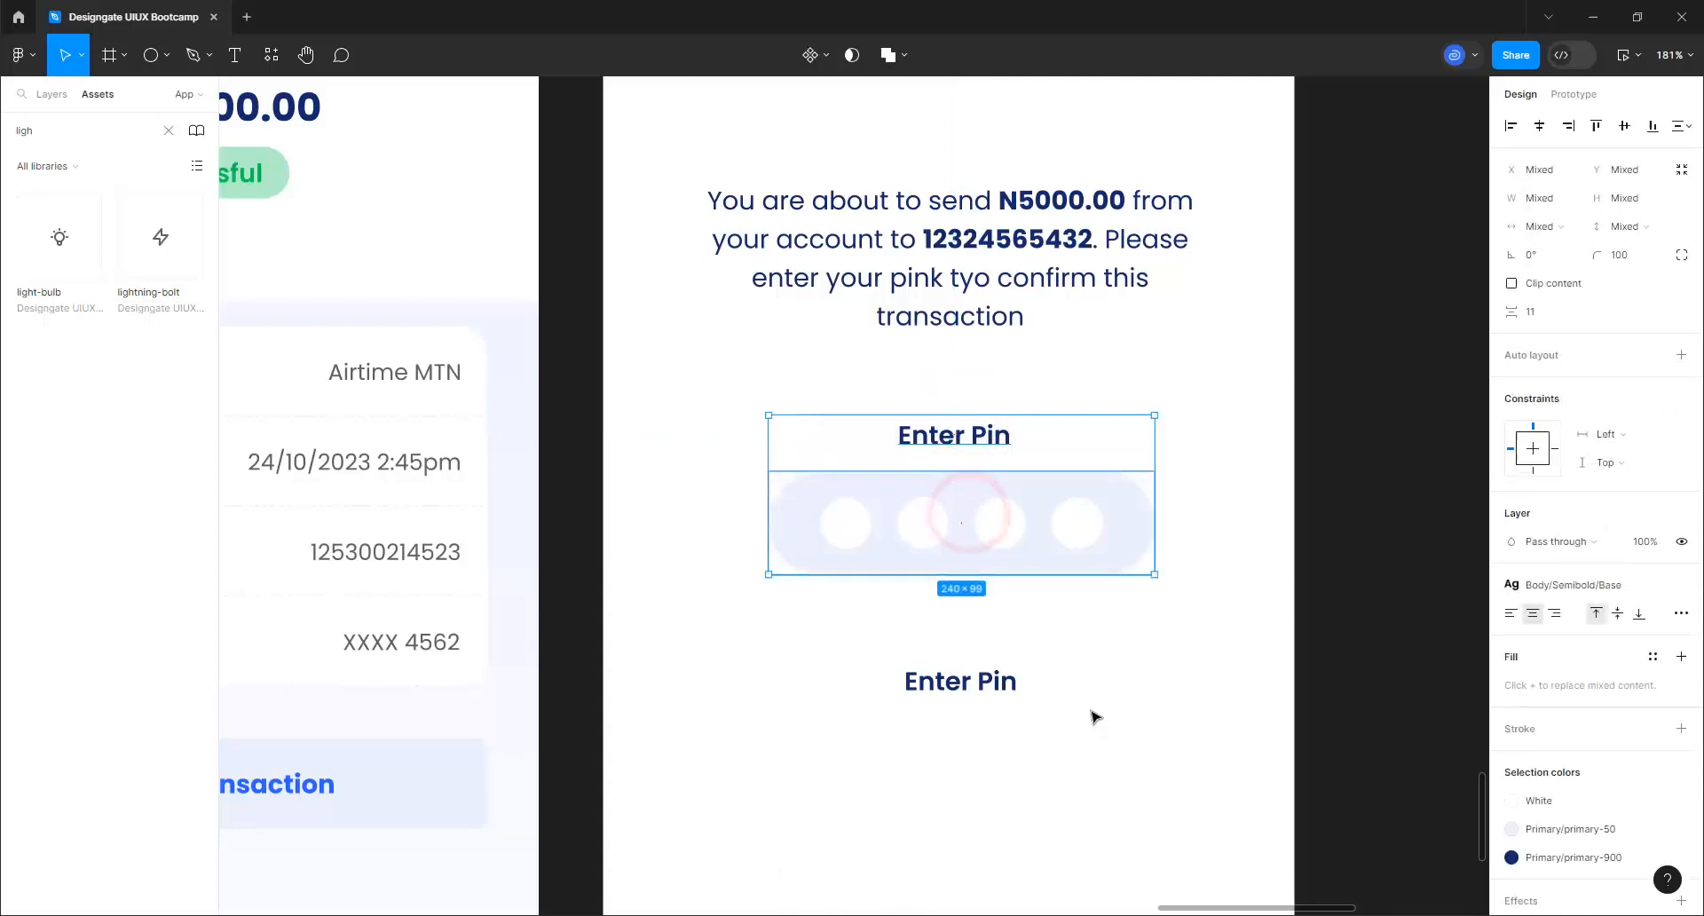
pyautogui.hotkey('shift', 'a')
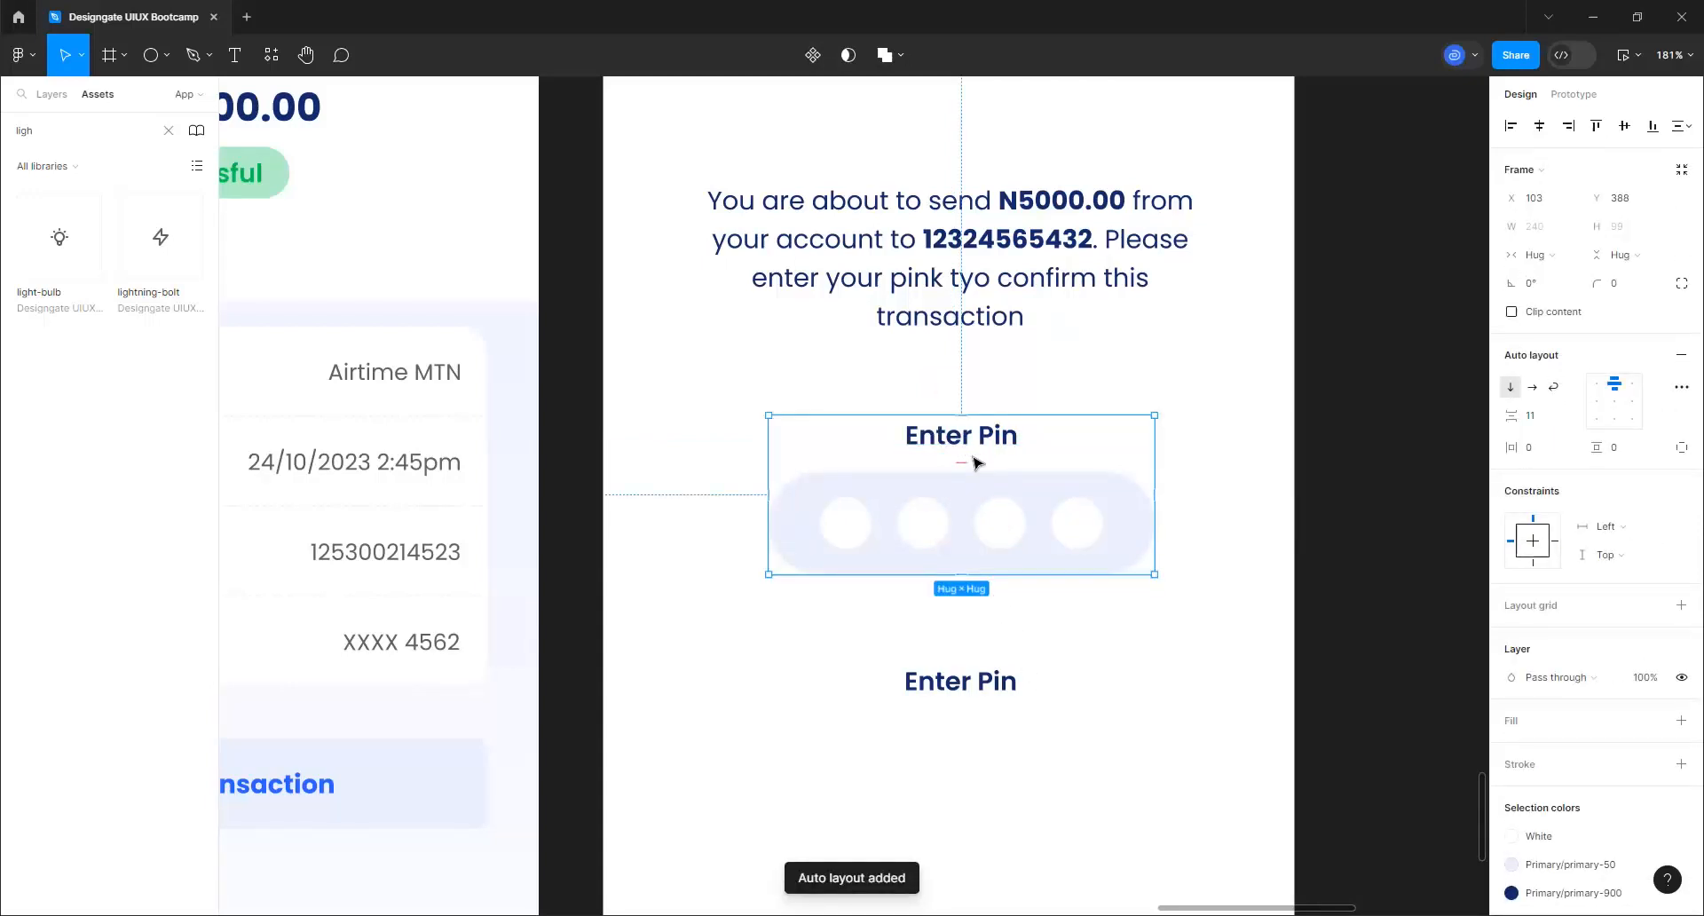
pyautogui.click(1542, 424)
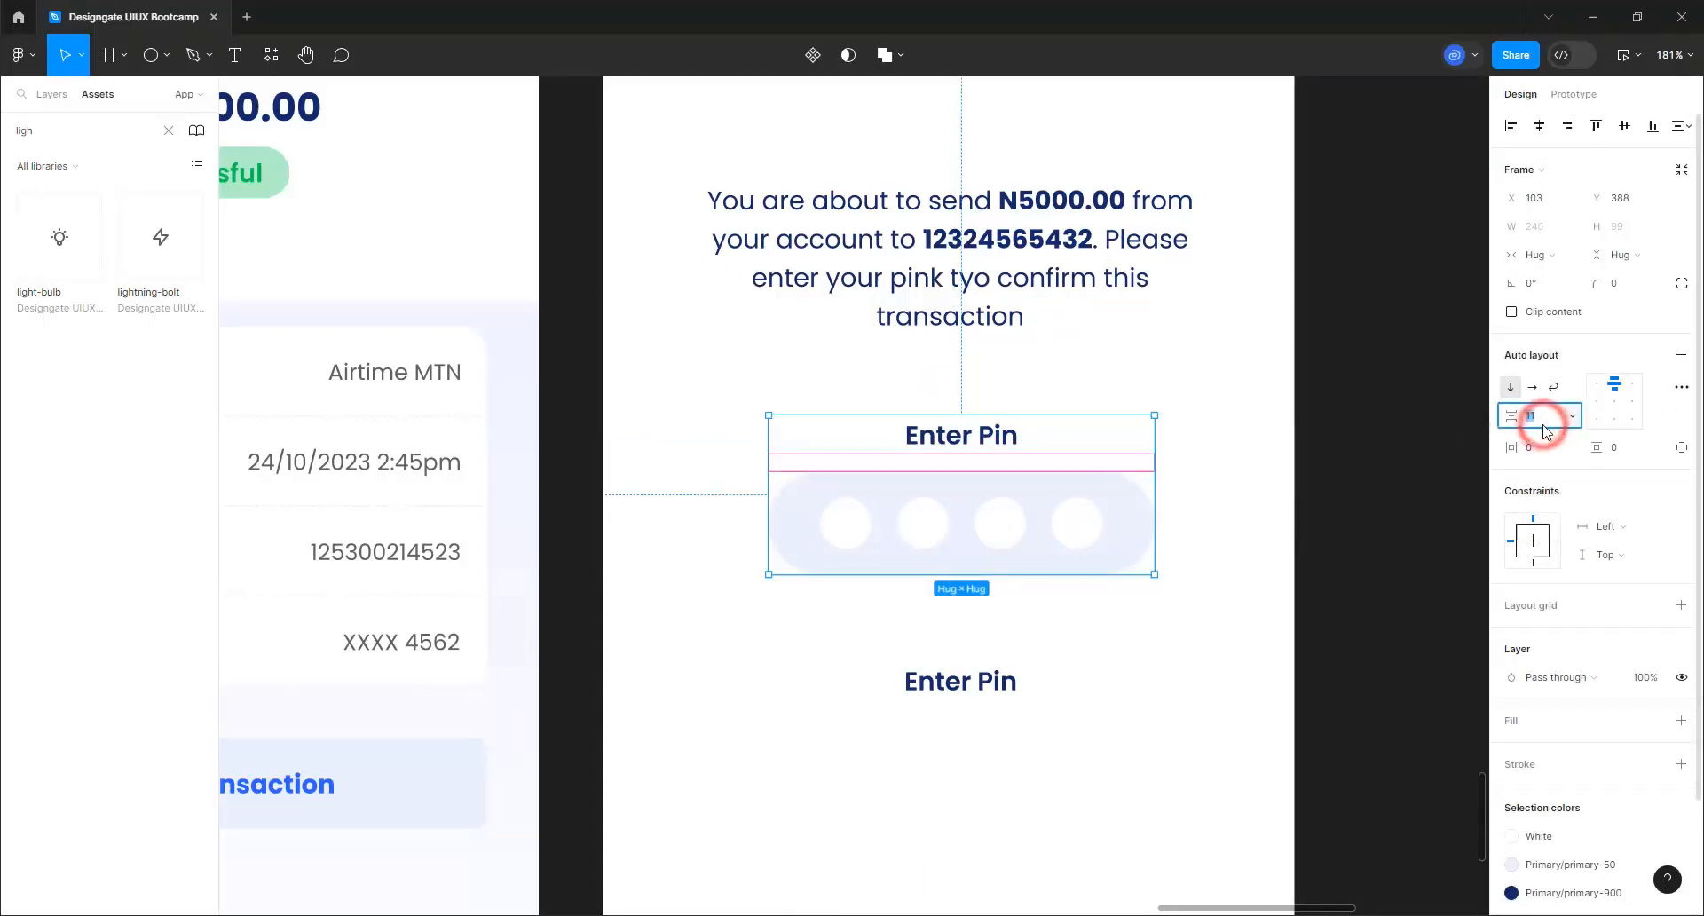
pyautogui.write('8')
pyautogui.press('Return')
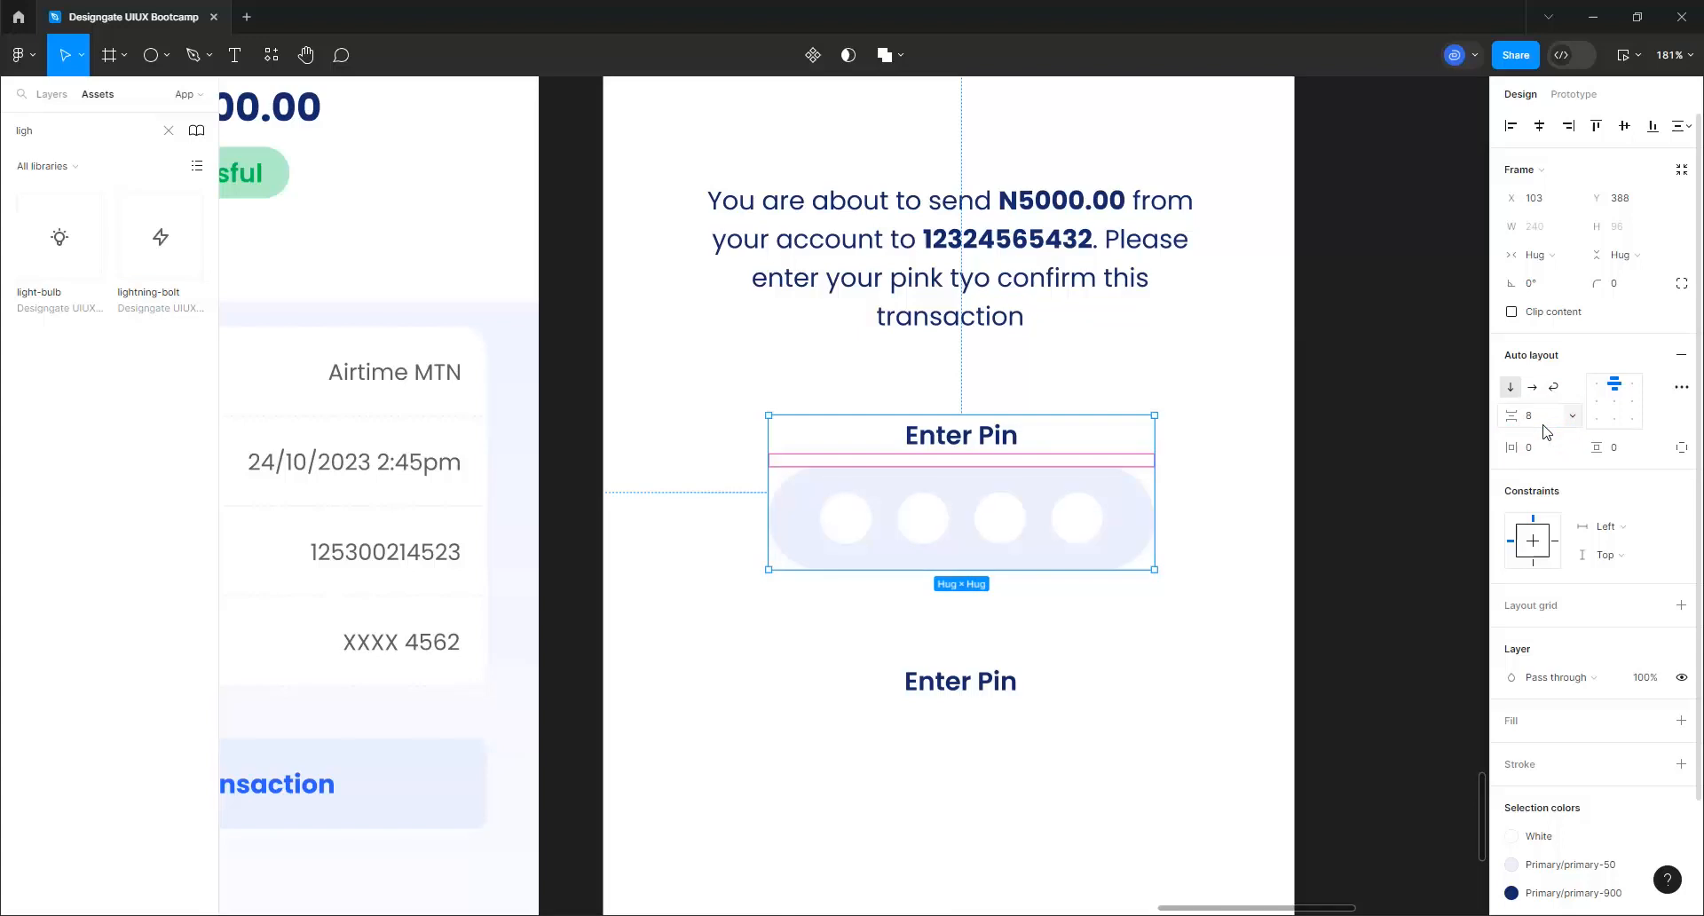
pyautogui.click(1098, 669)
# Change the text of the label below the pin field to "Cancel"
pyautogui.doubleClick(967, 679)
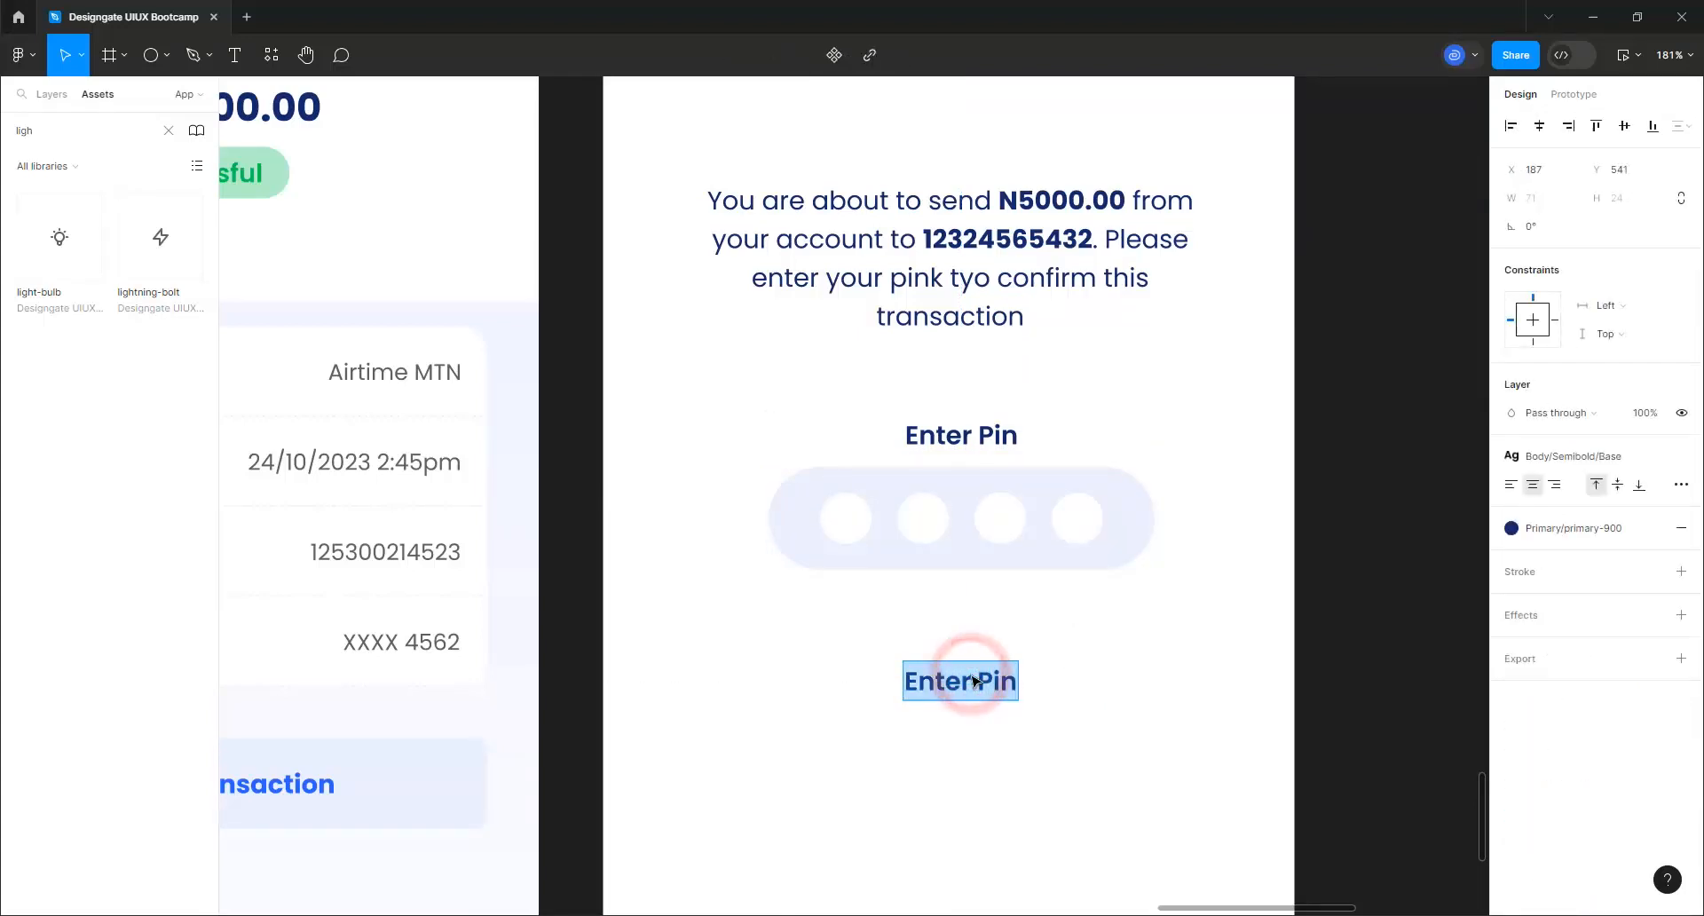
pyautogui.write('Cancel')
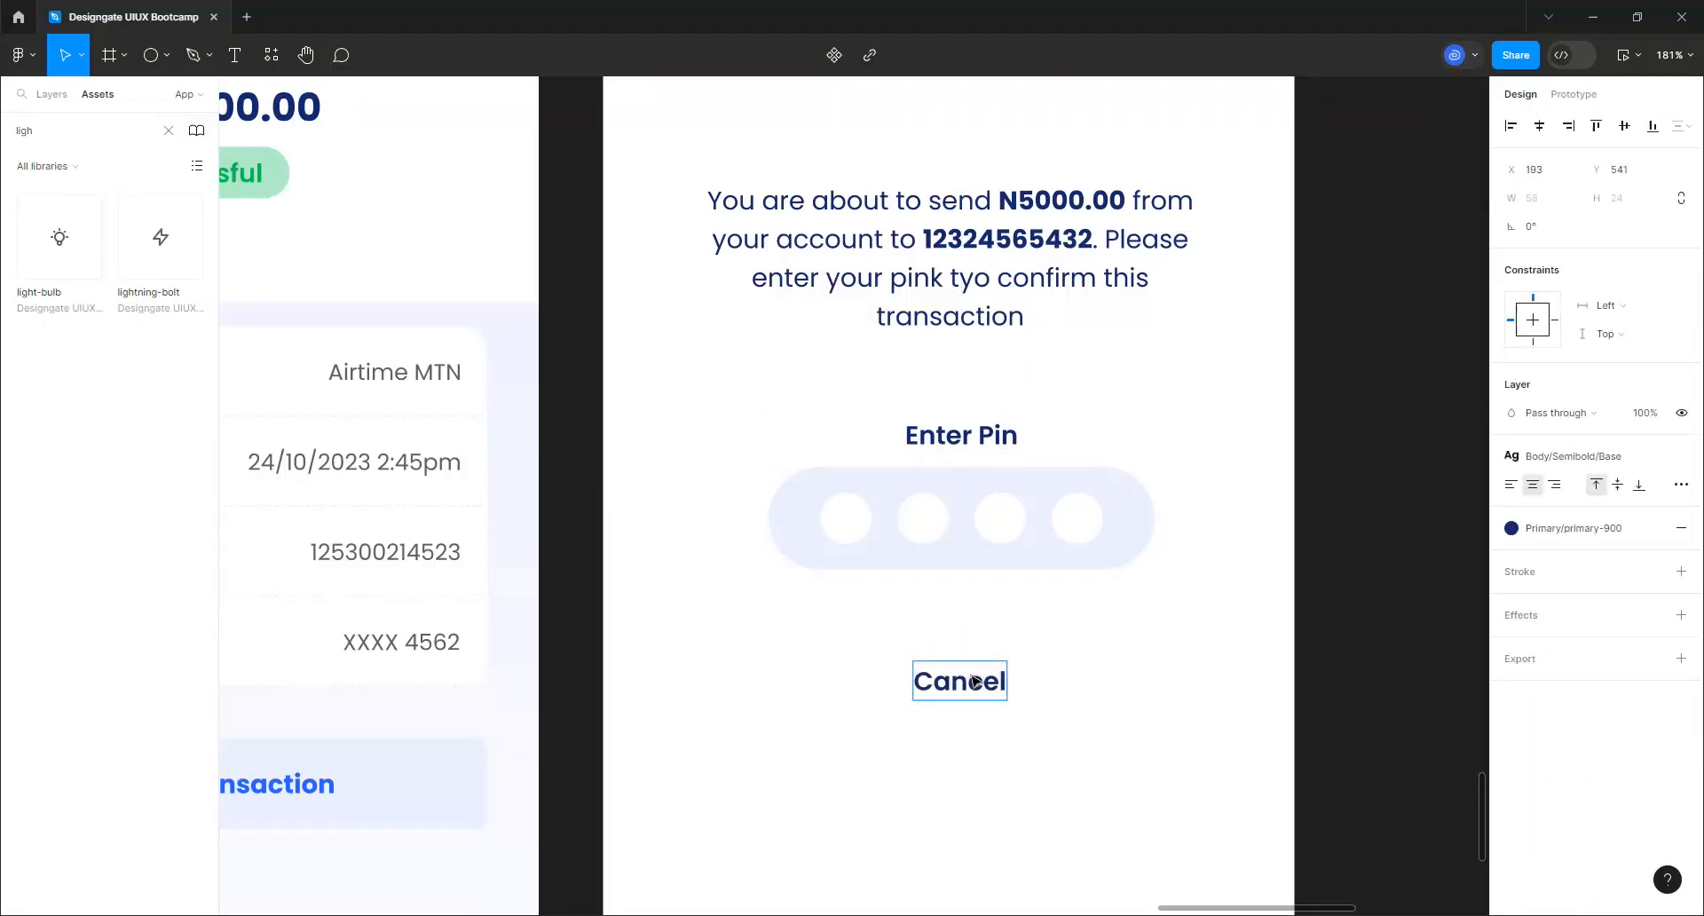
pyautogui.click(1088, 724)
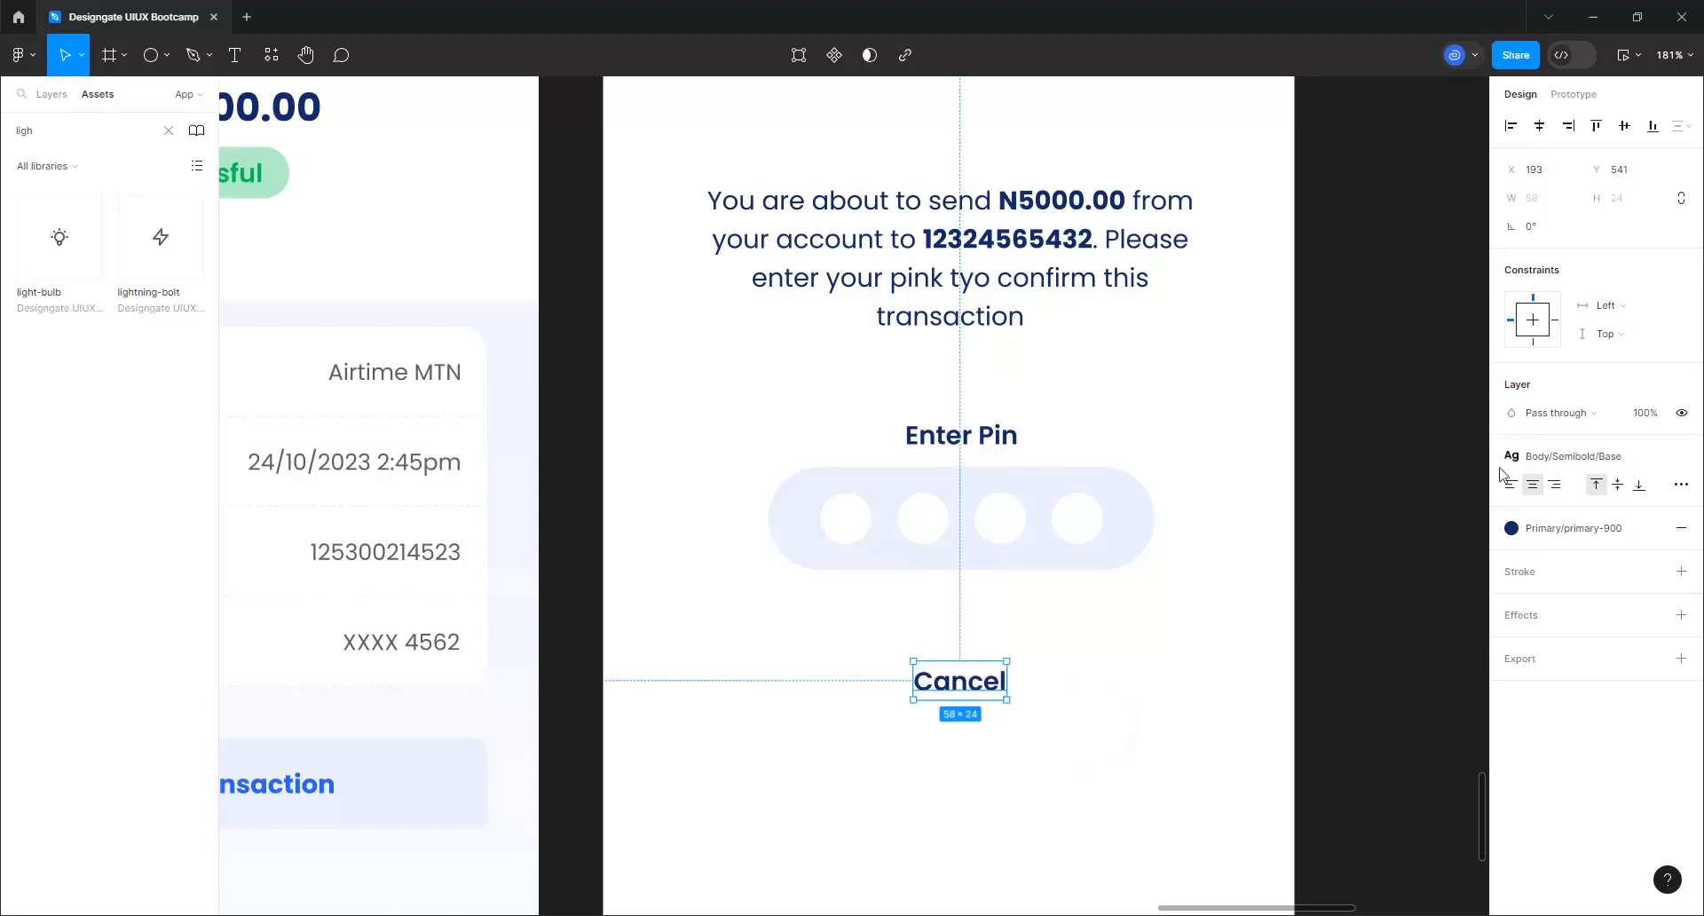
# Apply the Body/Regular/Base text style and the primary-500 colour to the Cancel text
pyautogui.click(1588, 458)
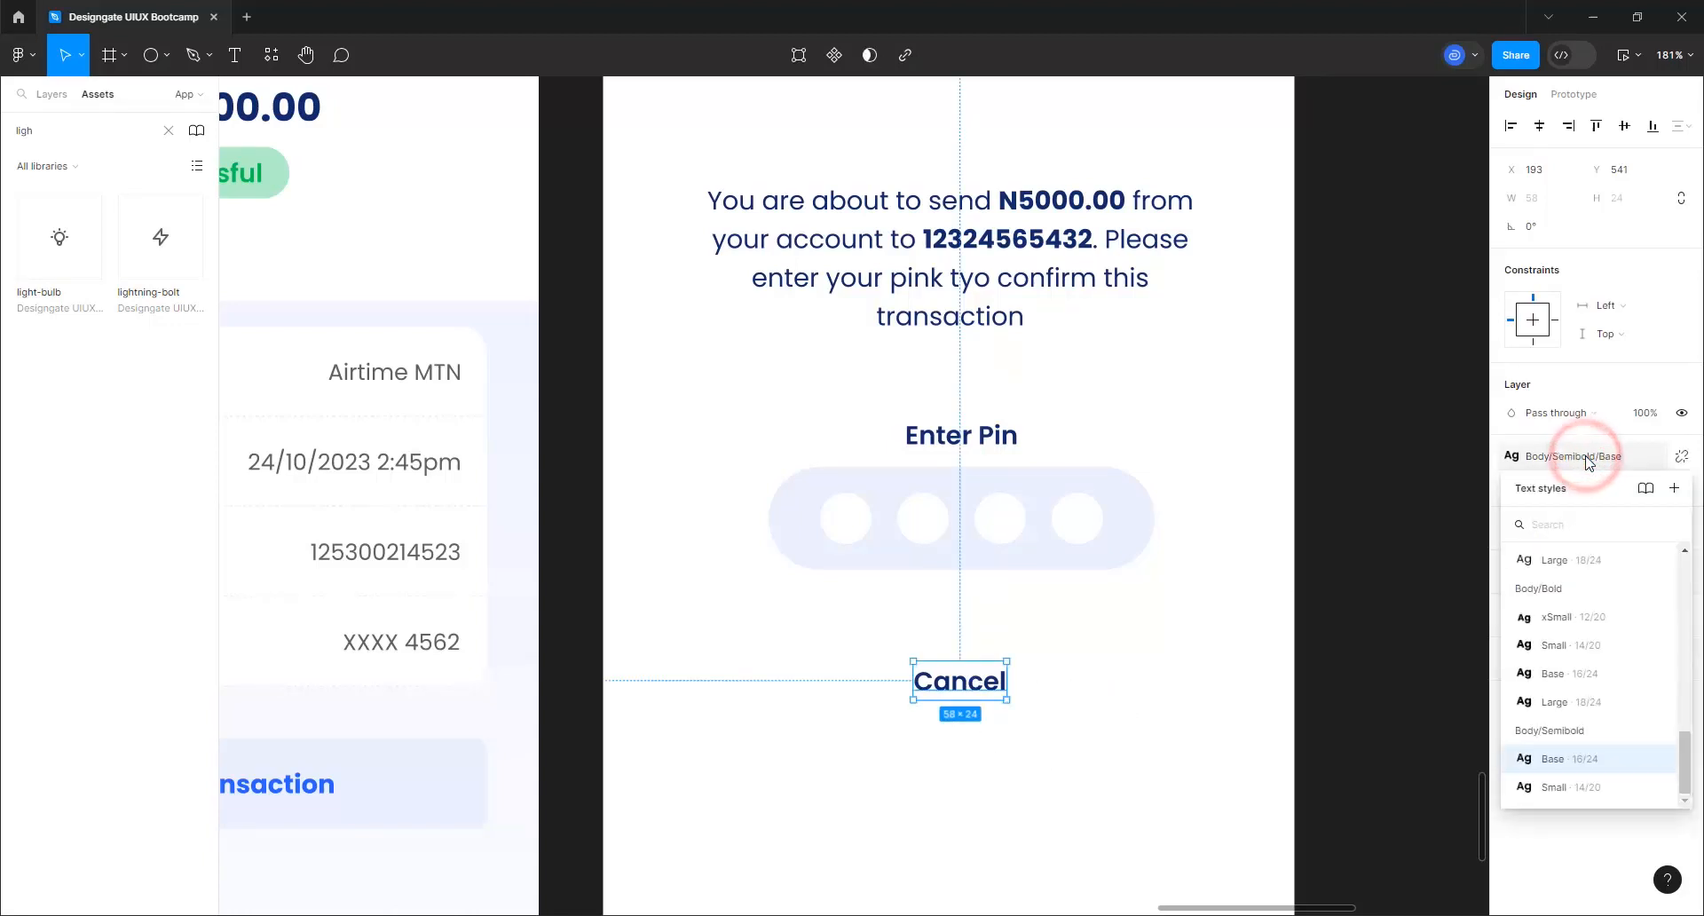
pyautogui.scroll(2, 1553, 675)
pyautogui.click(1547, 626)
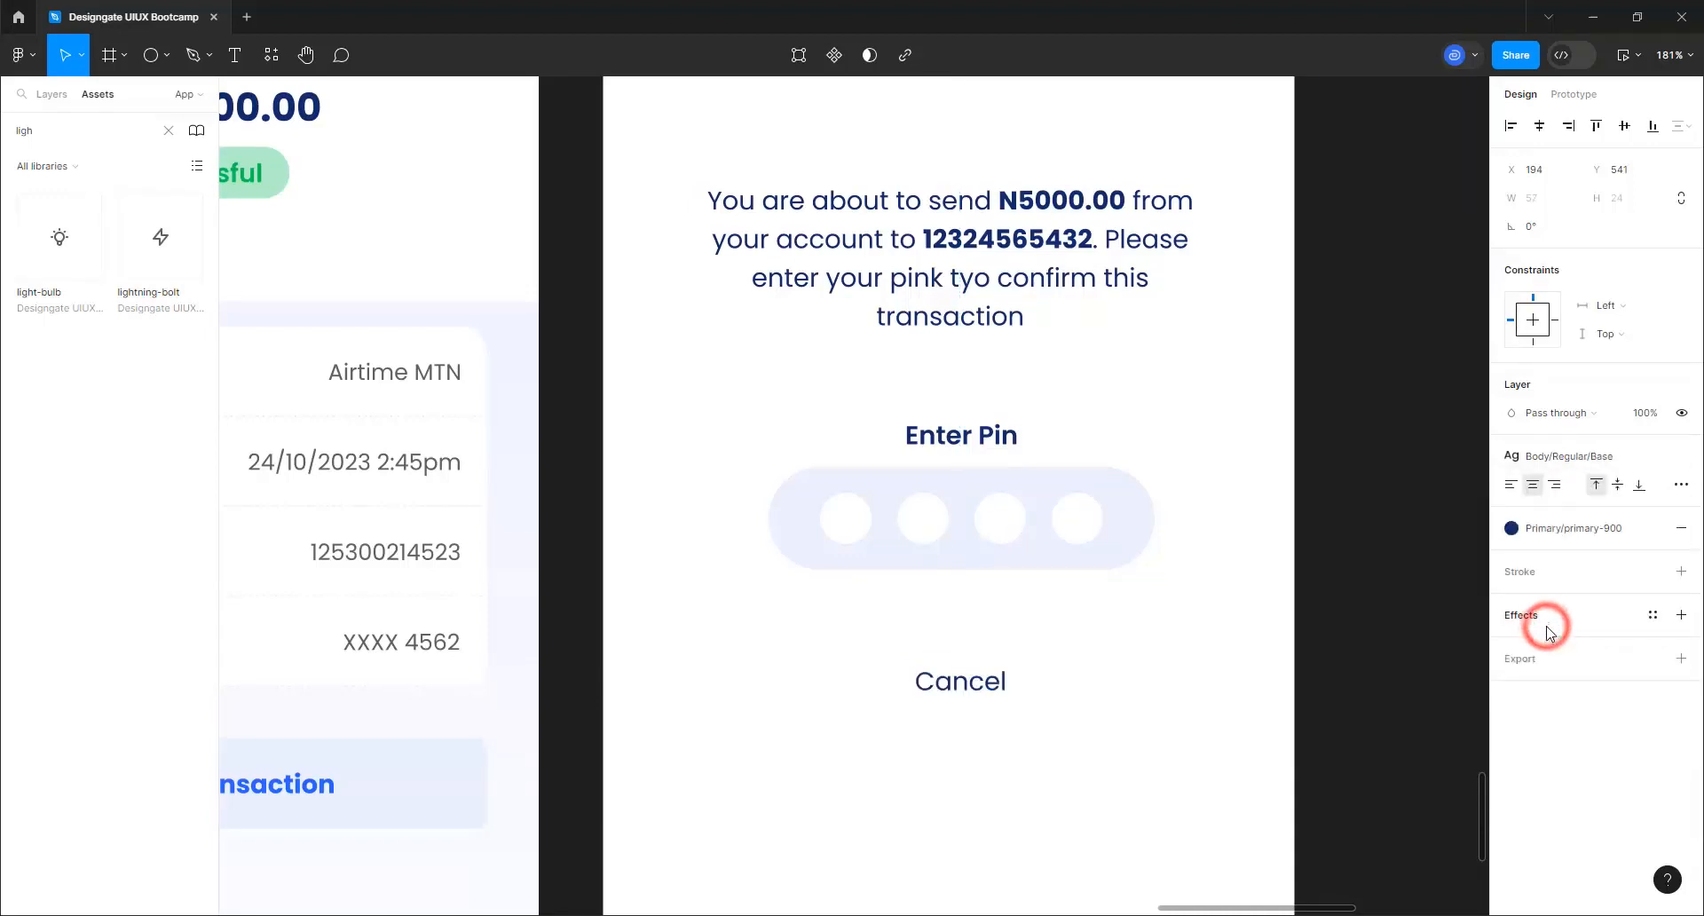
pyautogui.click(1588, 533)
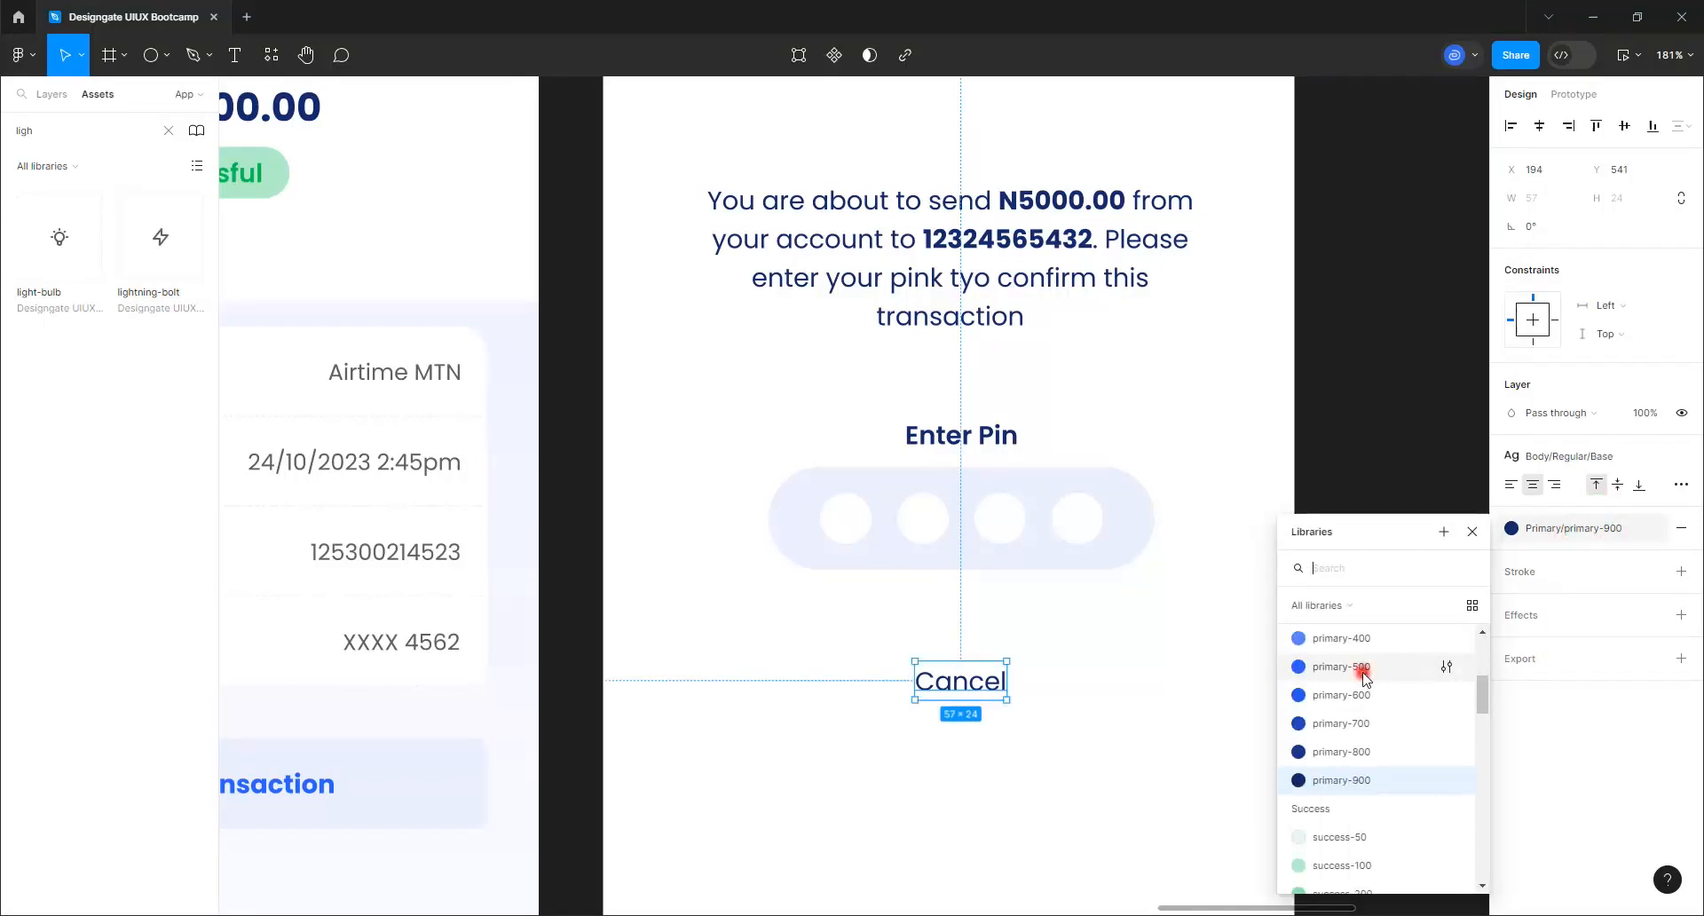
pyautogui.click(1364, 676)
pyautogui.click(1082, 655)
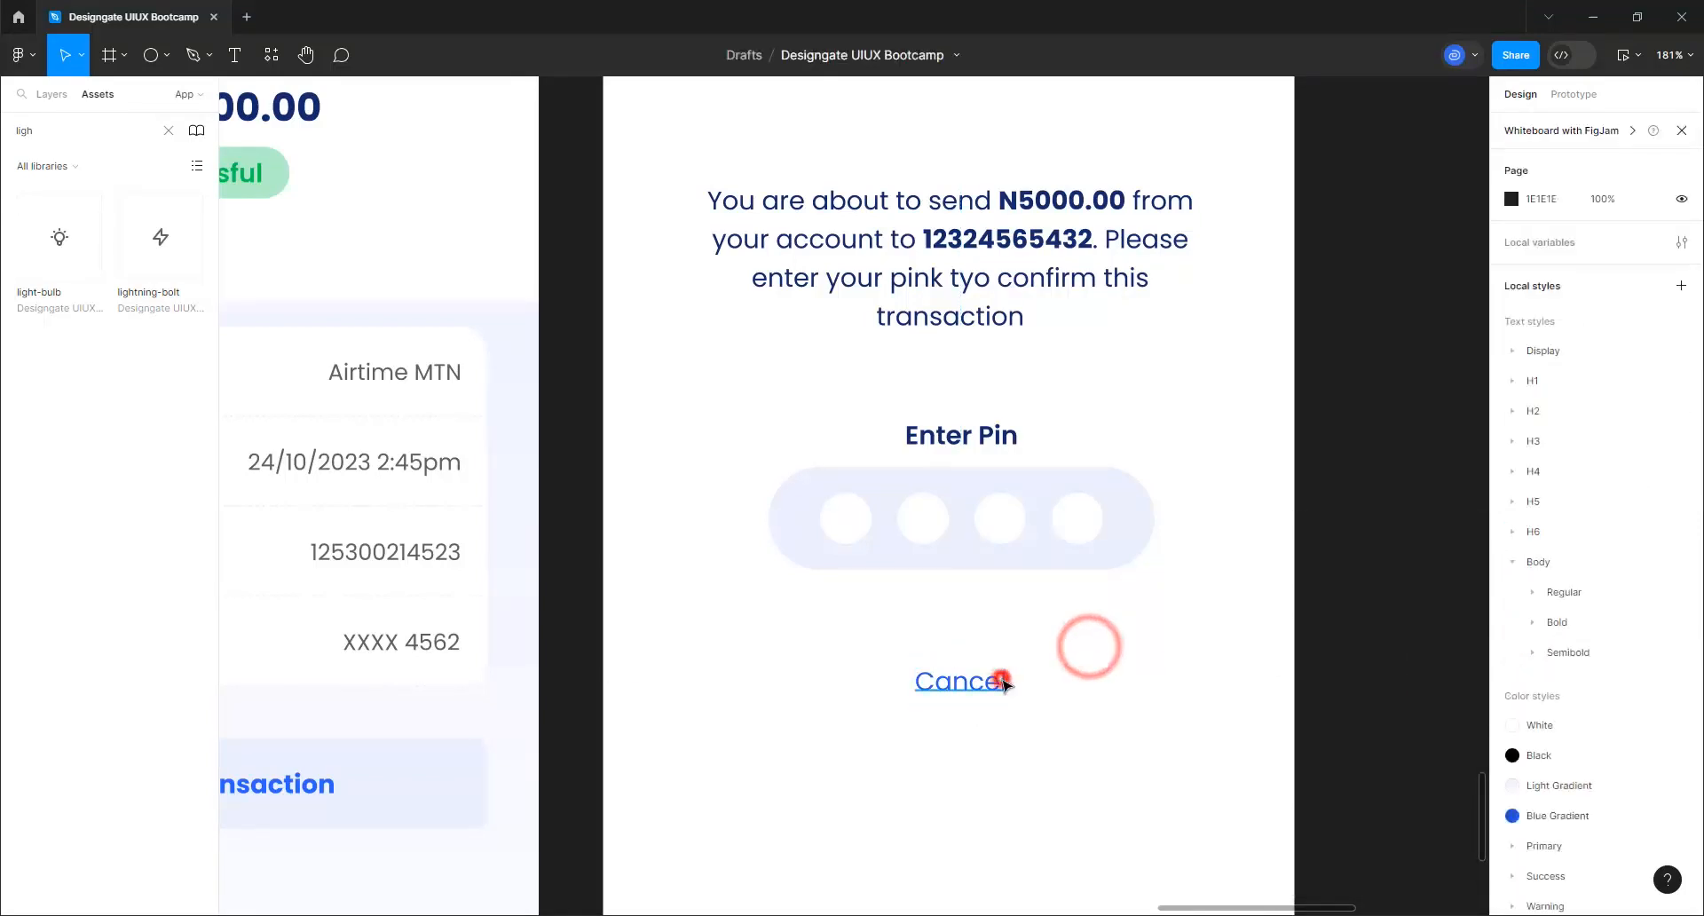
# Wrap the Cancel text in an auto layout frame and set the frame's height to 48
pyautogui.click(997, 673)
pyautogui.hotkey('shift', 'a')
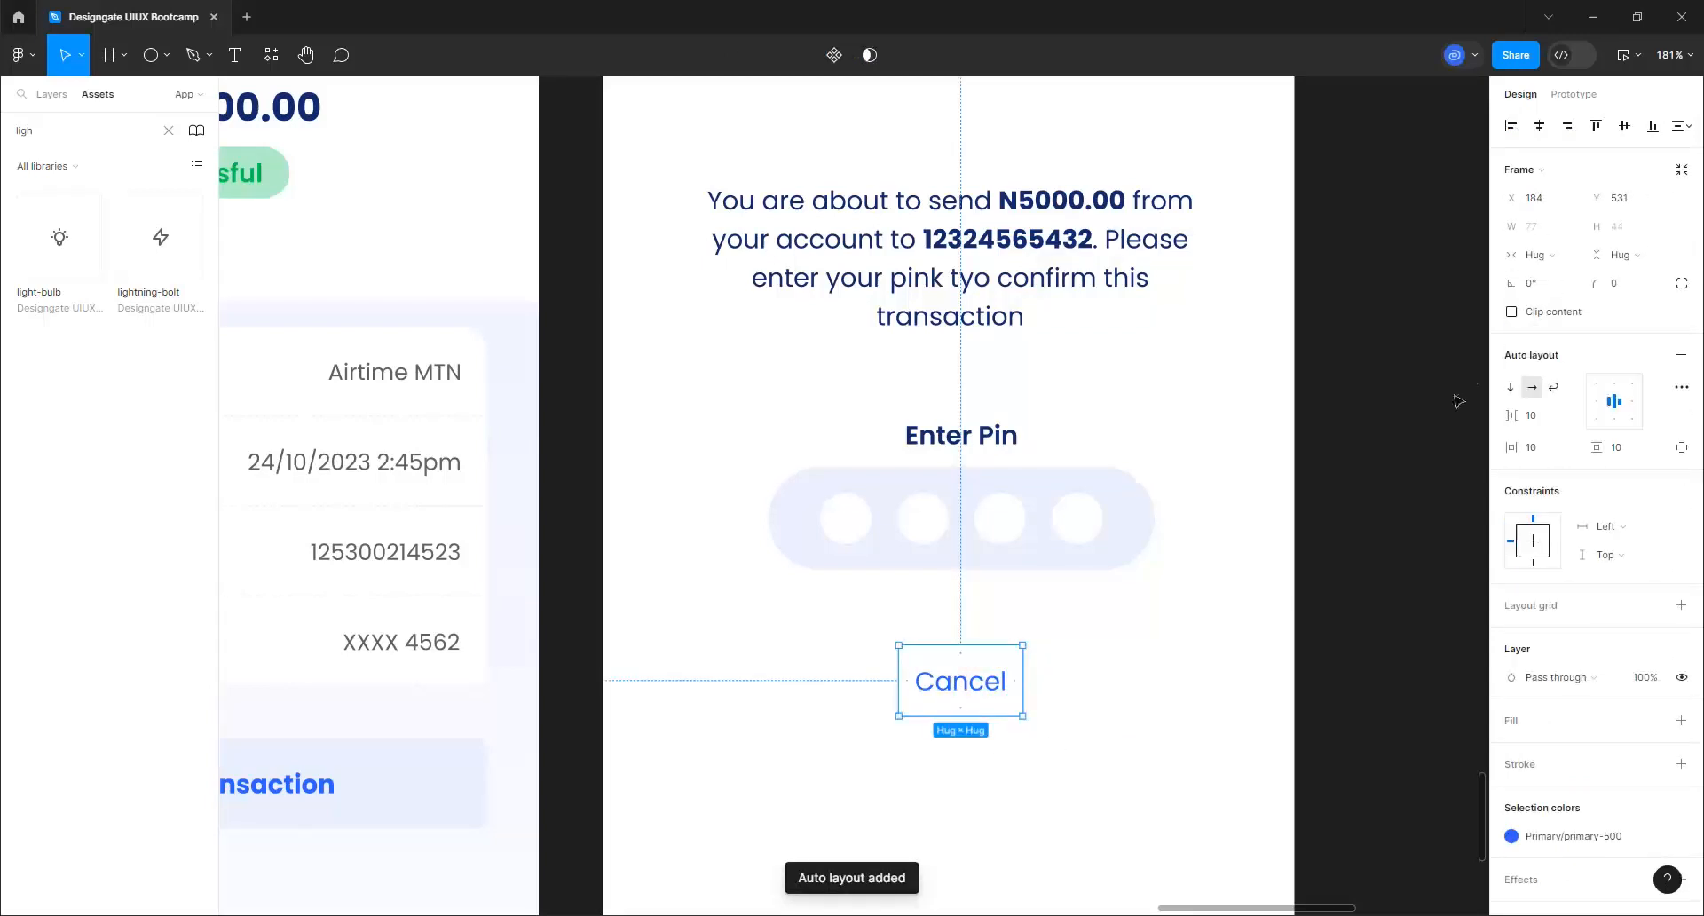
pyautogui.click(1622, 232)
pyautogui.write('4')
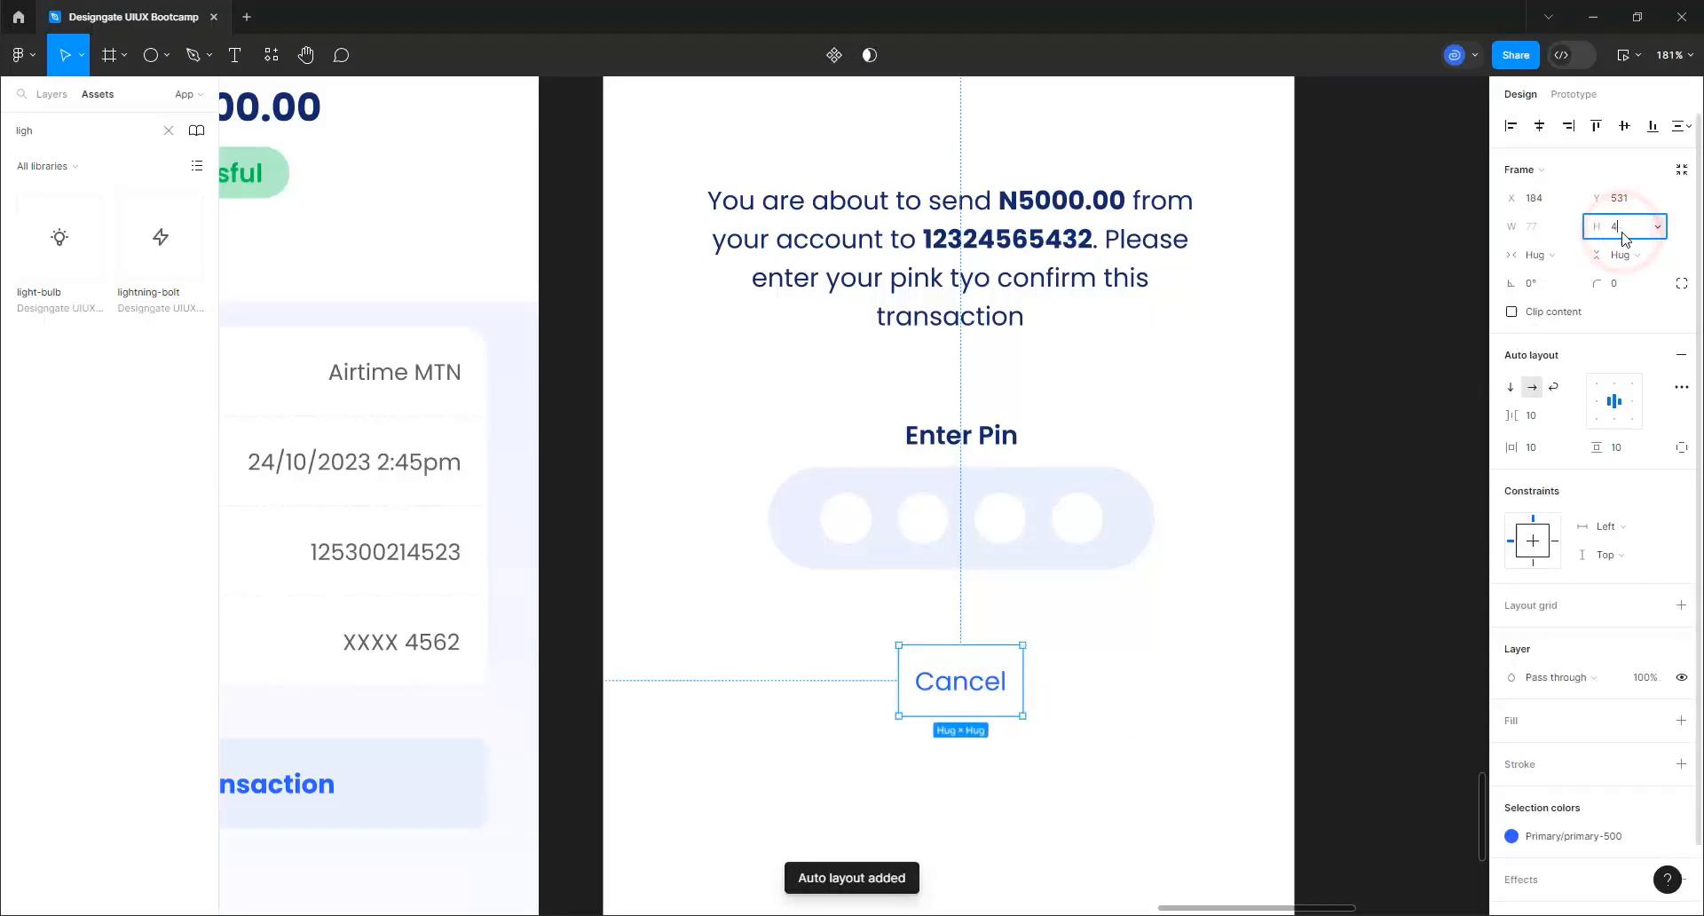
pyautogui.write('8')
pyautogui.press('Return')
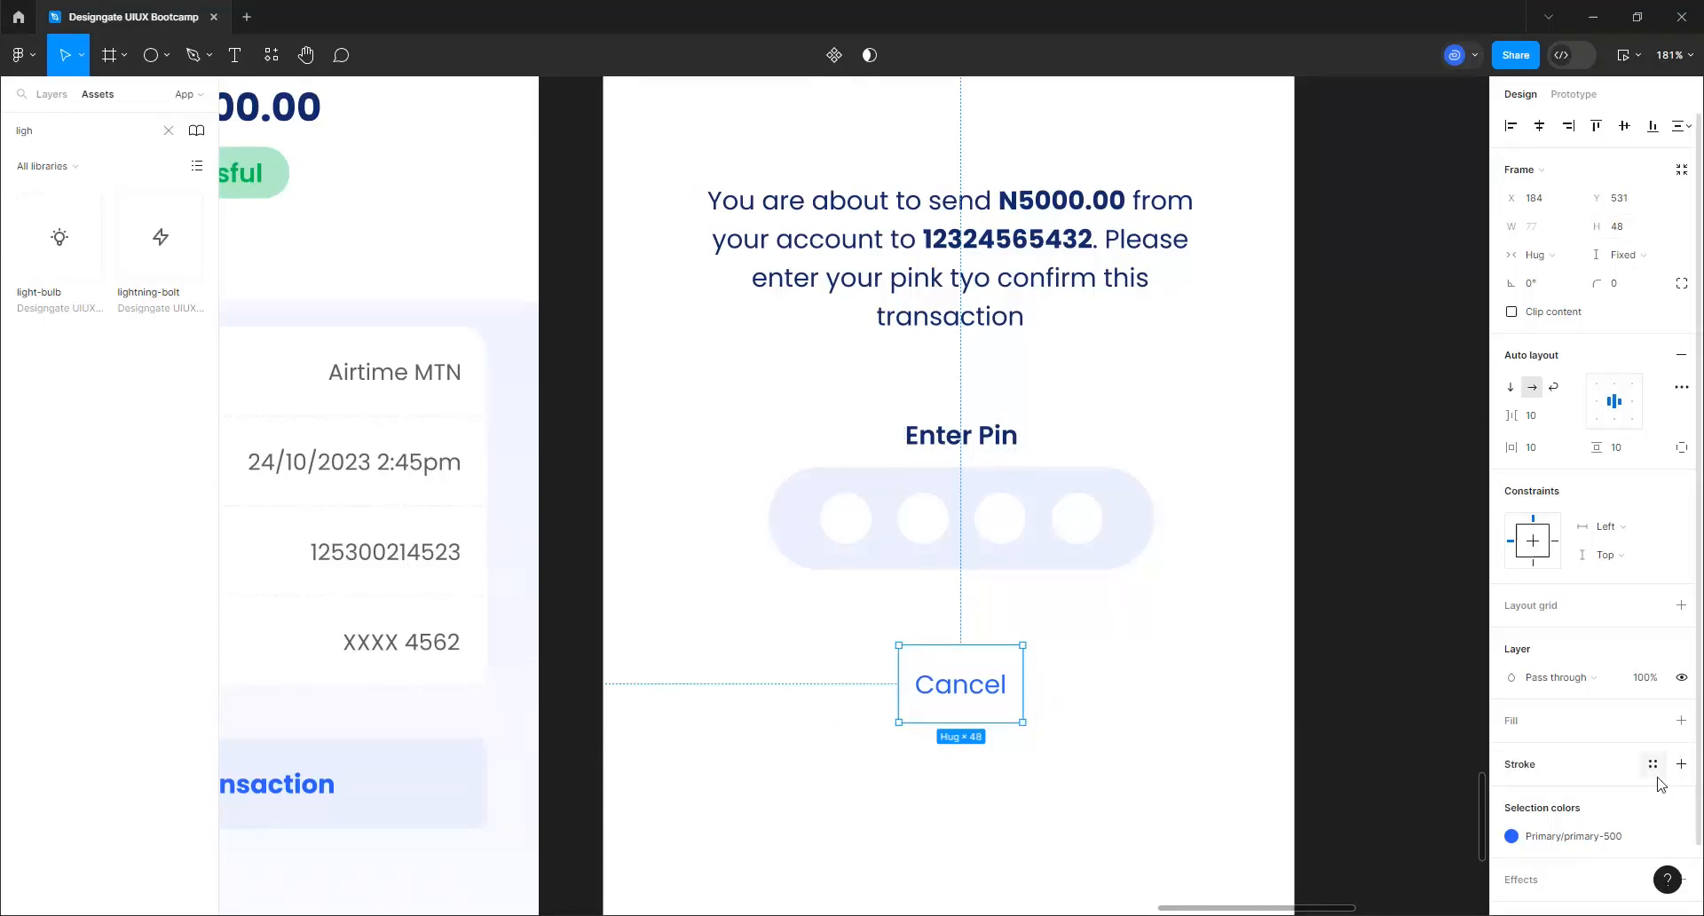
# Add a primary-50 stroke to the Cancel frame and restrict it to the top side
pyautogui.click(1661, 773)
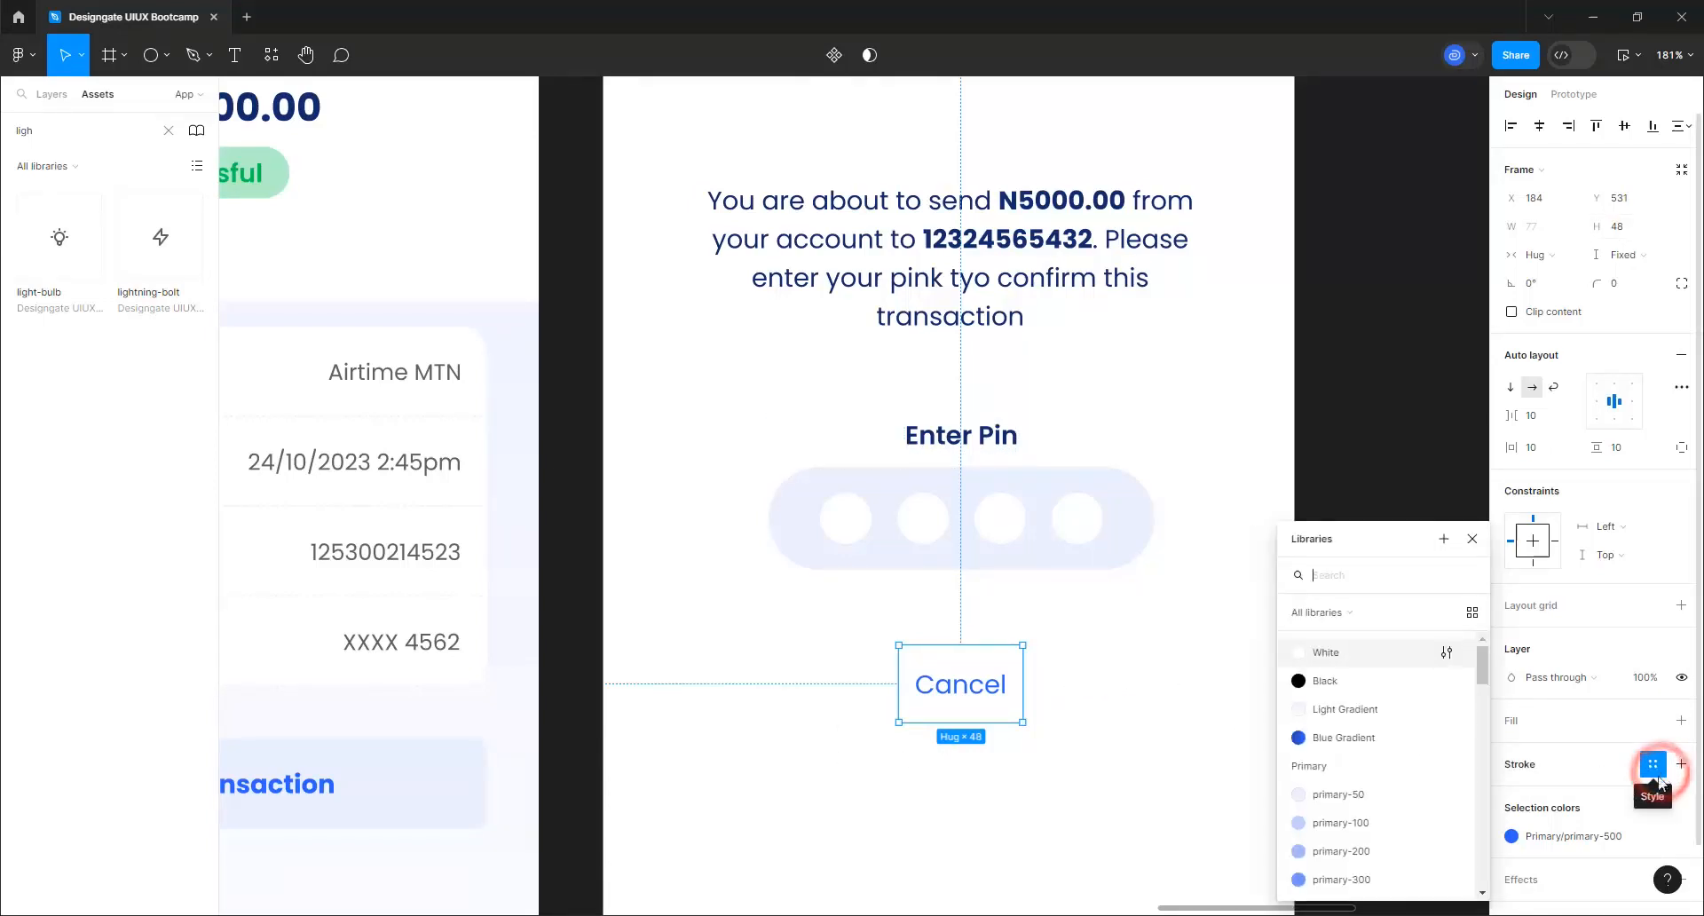
pyautogui.click(1340, 797)
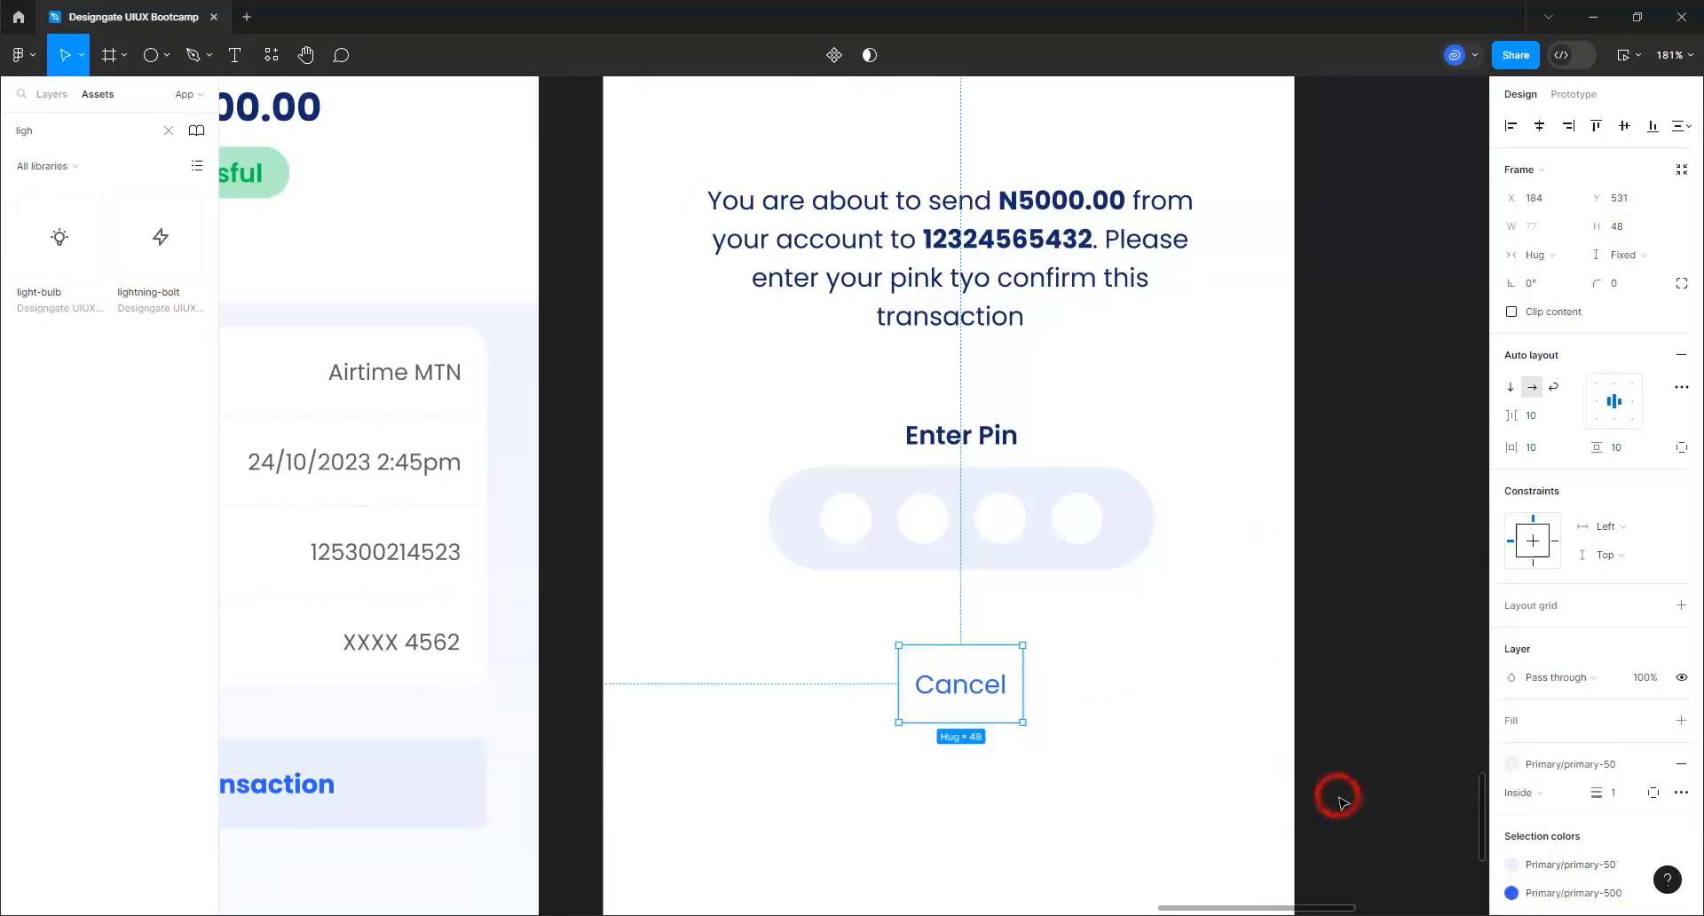
pyautogui.click(1651, 793)
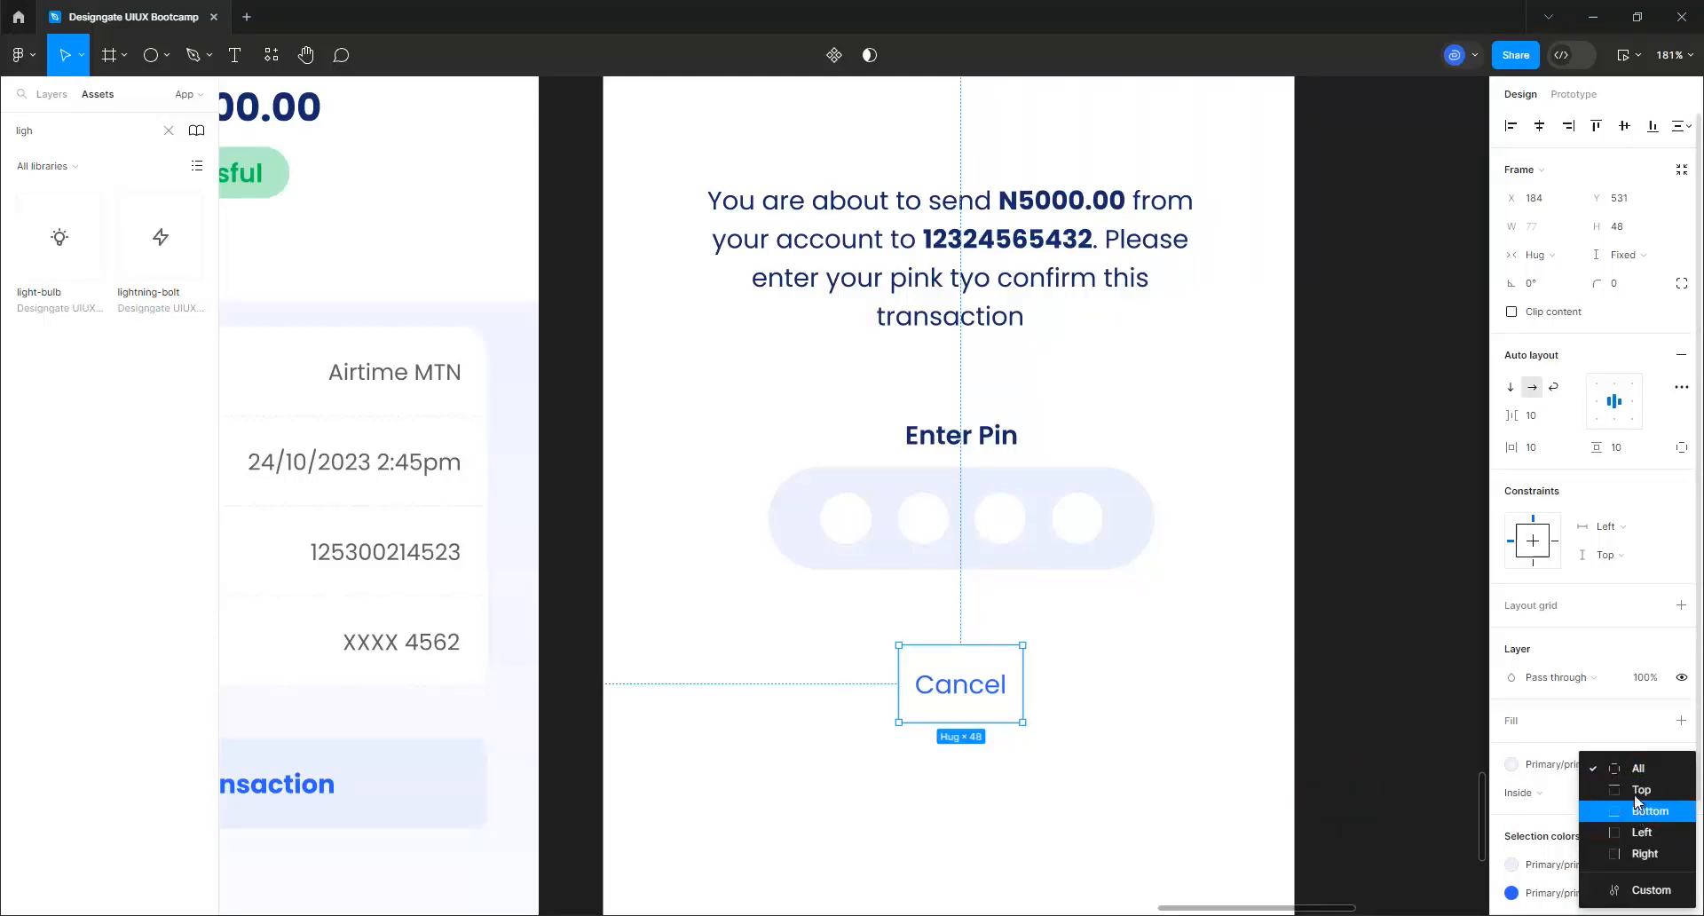
pyautogui.click(1638, 793)
pyautogui.click(1114, 714)
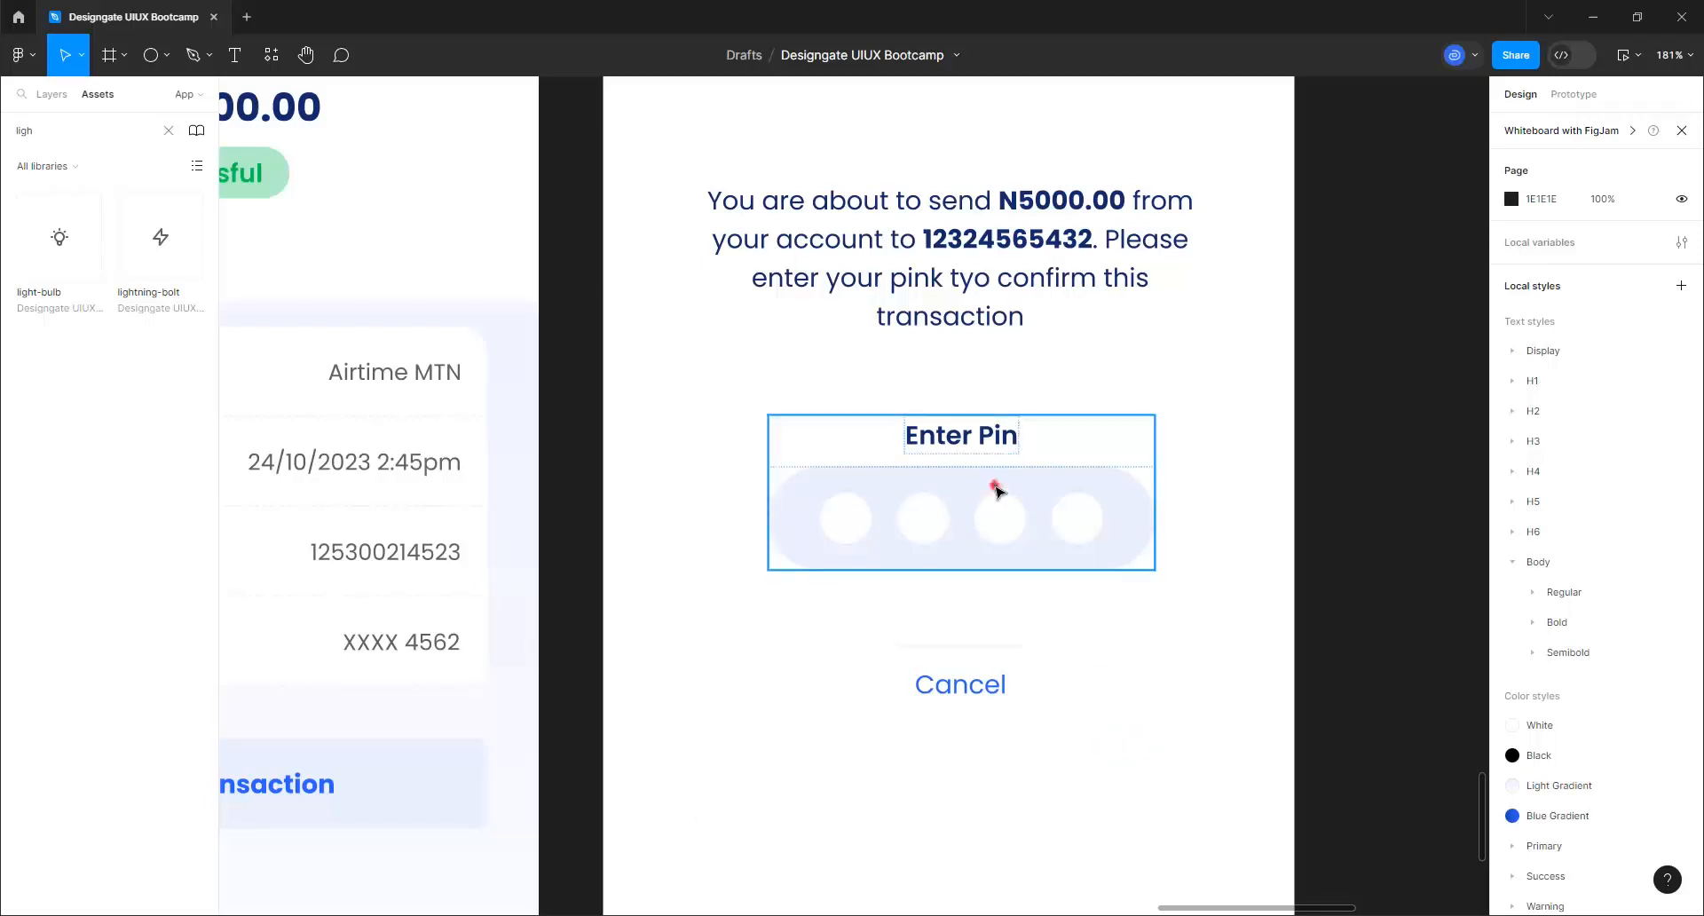
# Wrap the transfer message and the Enter Pin group together in a vertical auto layout frame
pyautogui.click(994, 485)
pyautogui.keyDown('shift'); pyautogui.click(983, 276); pyautogui.keyUp('shift')
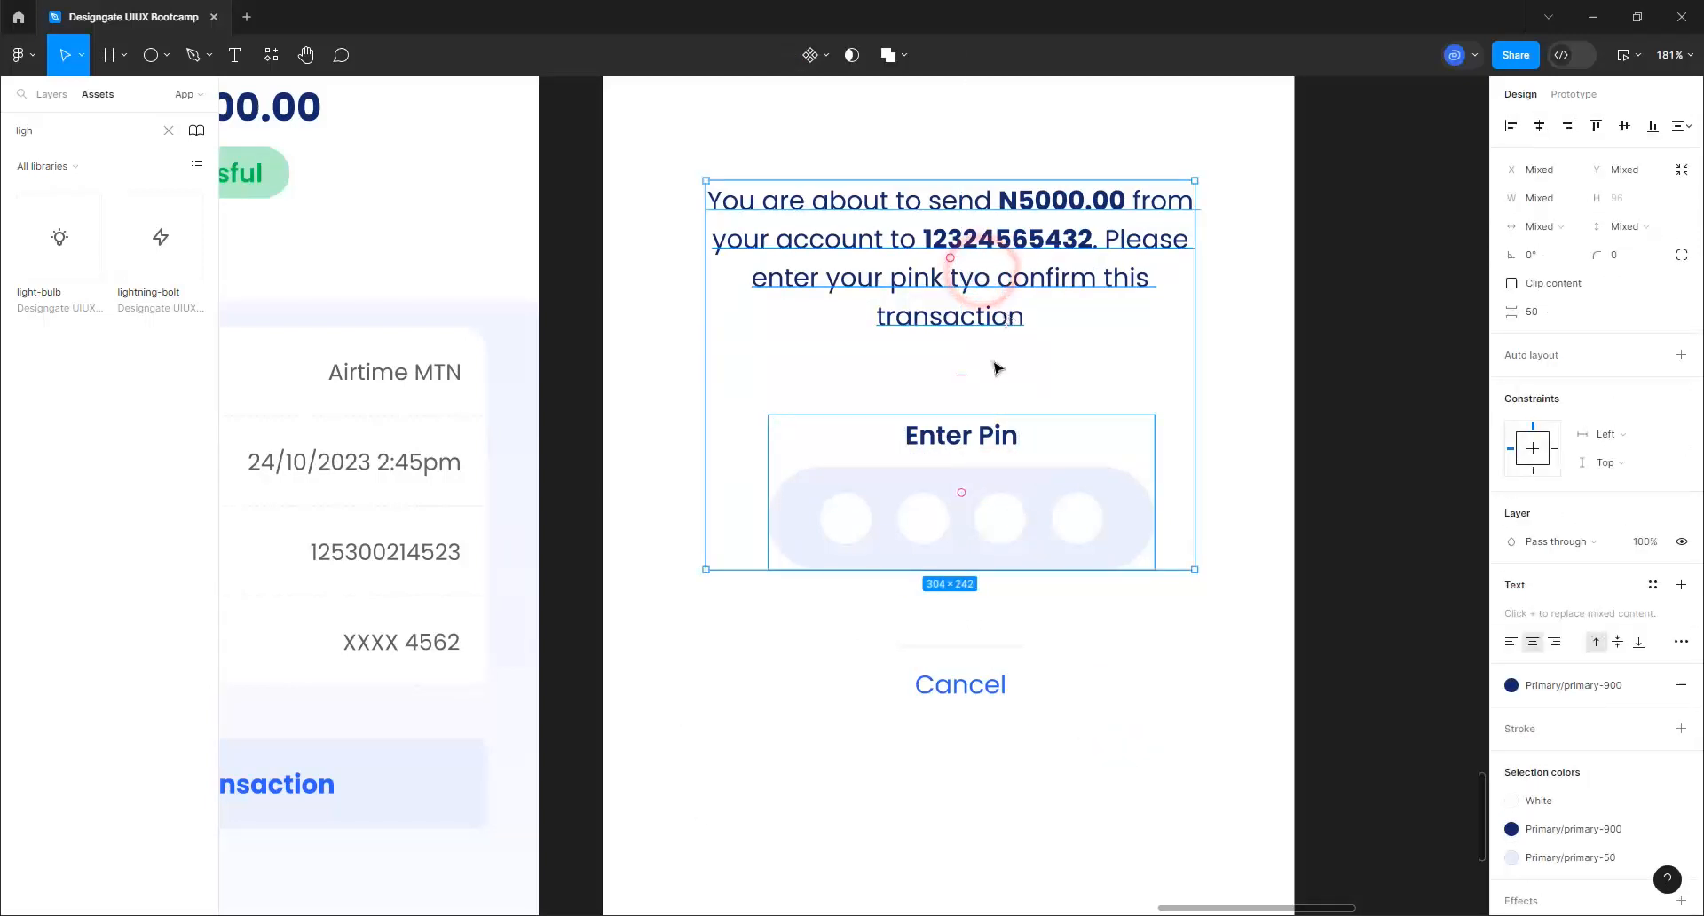
pyautogui.hotkey('shift', 'a')
pyautogui.doubleClick(945, 264)
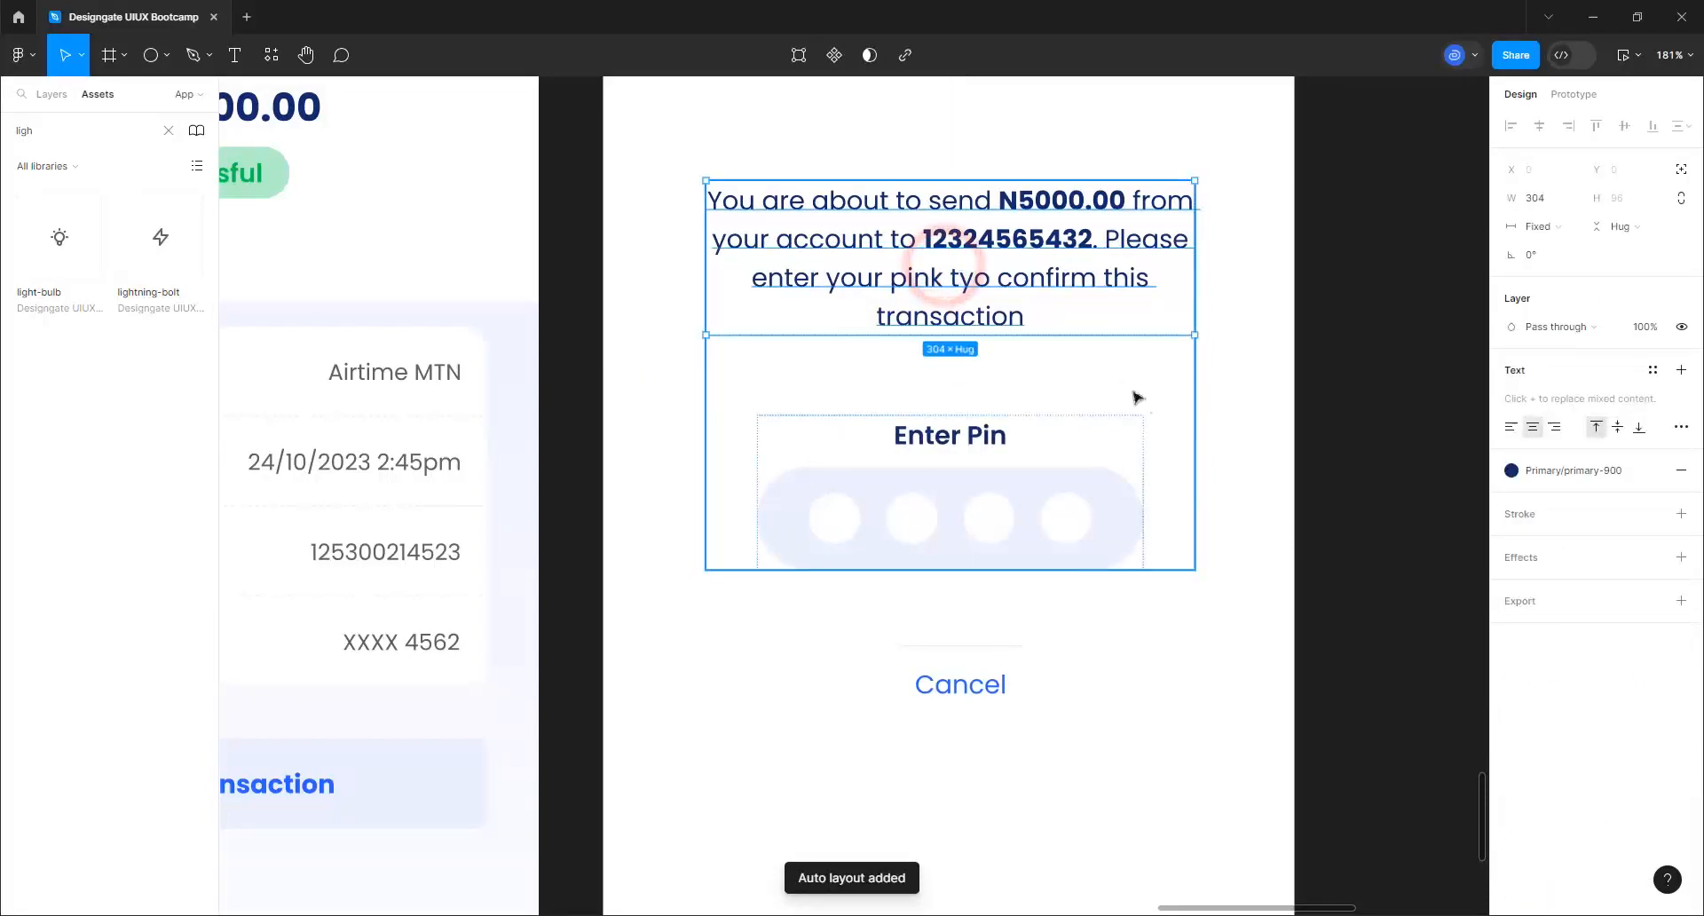
pyautogui.click(1172, 404)
# Set the Enter Pin group's width to fill its container
pyautogui.click(1077, 471)
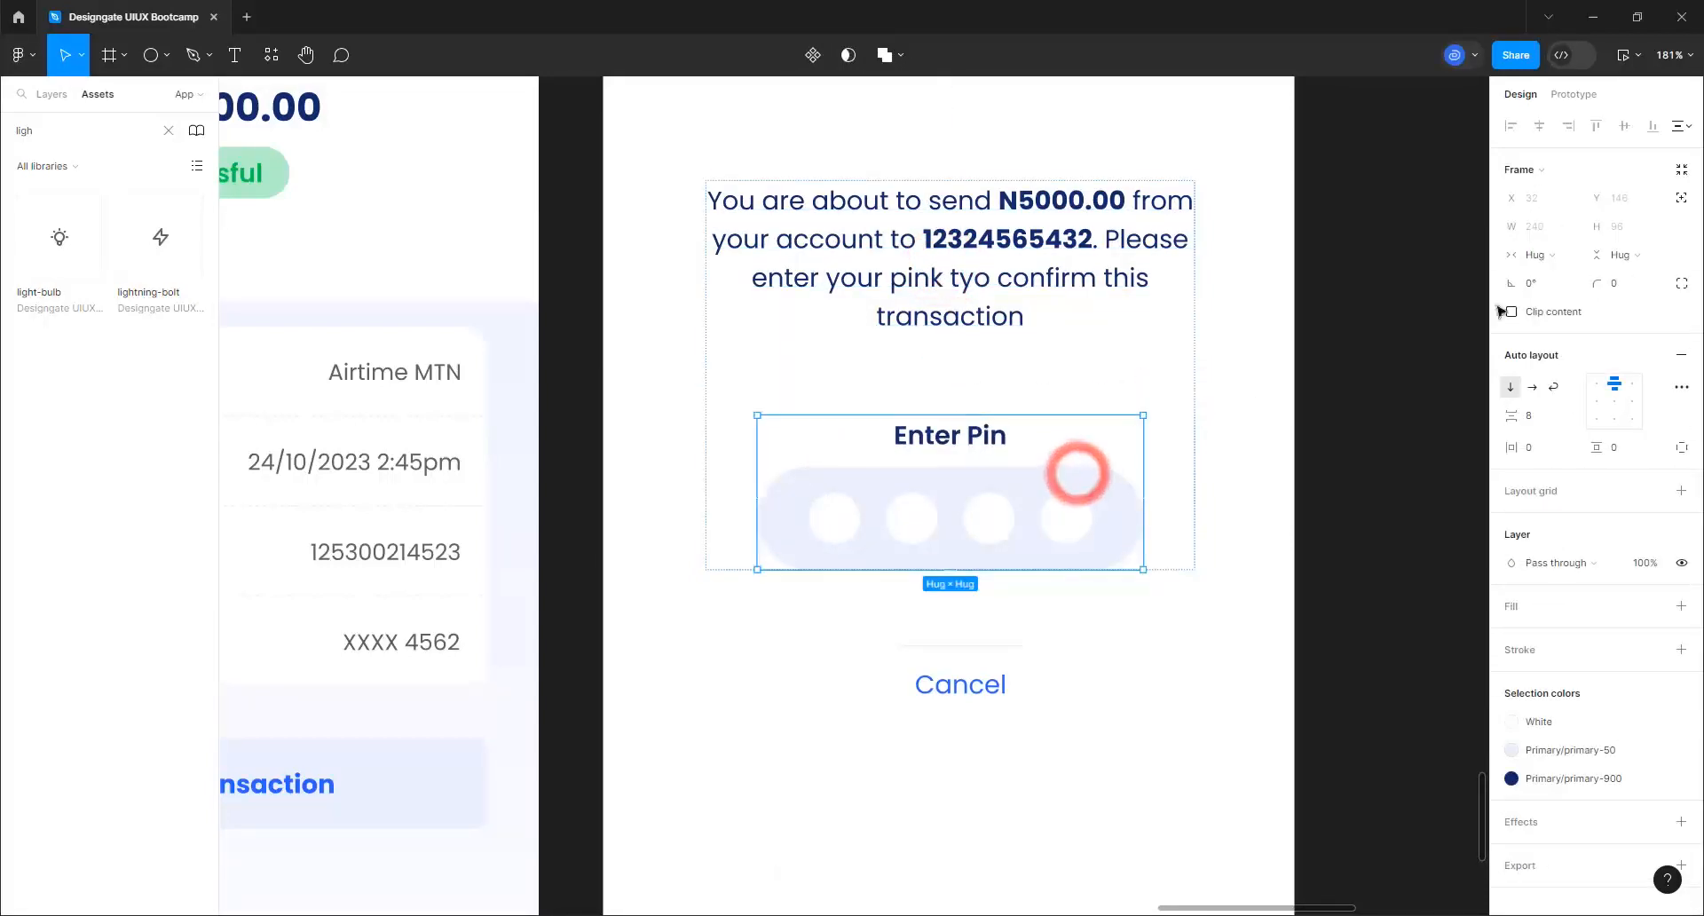
pyautogui.click(1535, 255)
pyautogui.click(1551, 278)
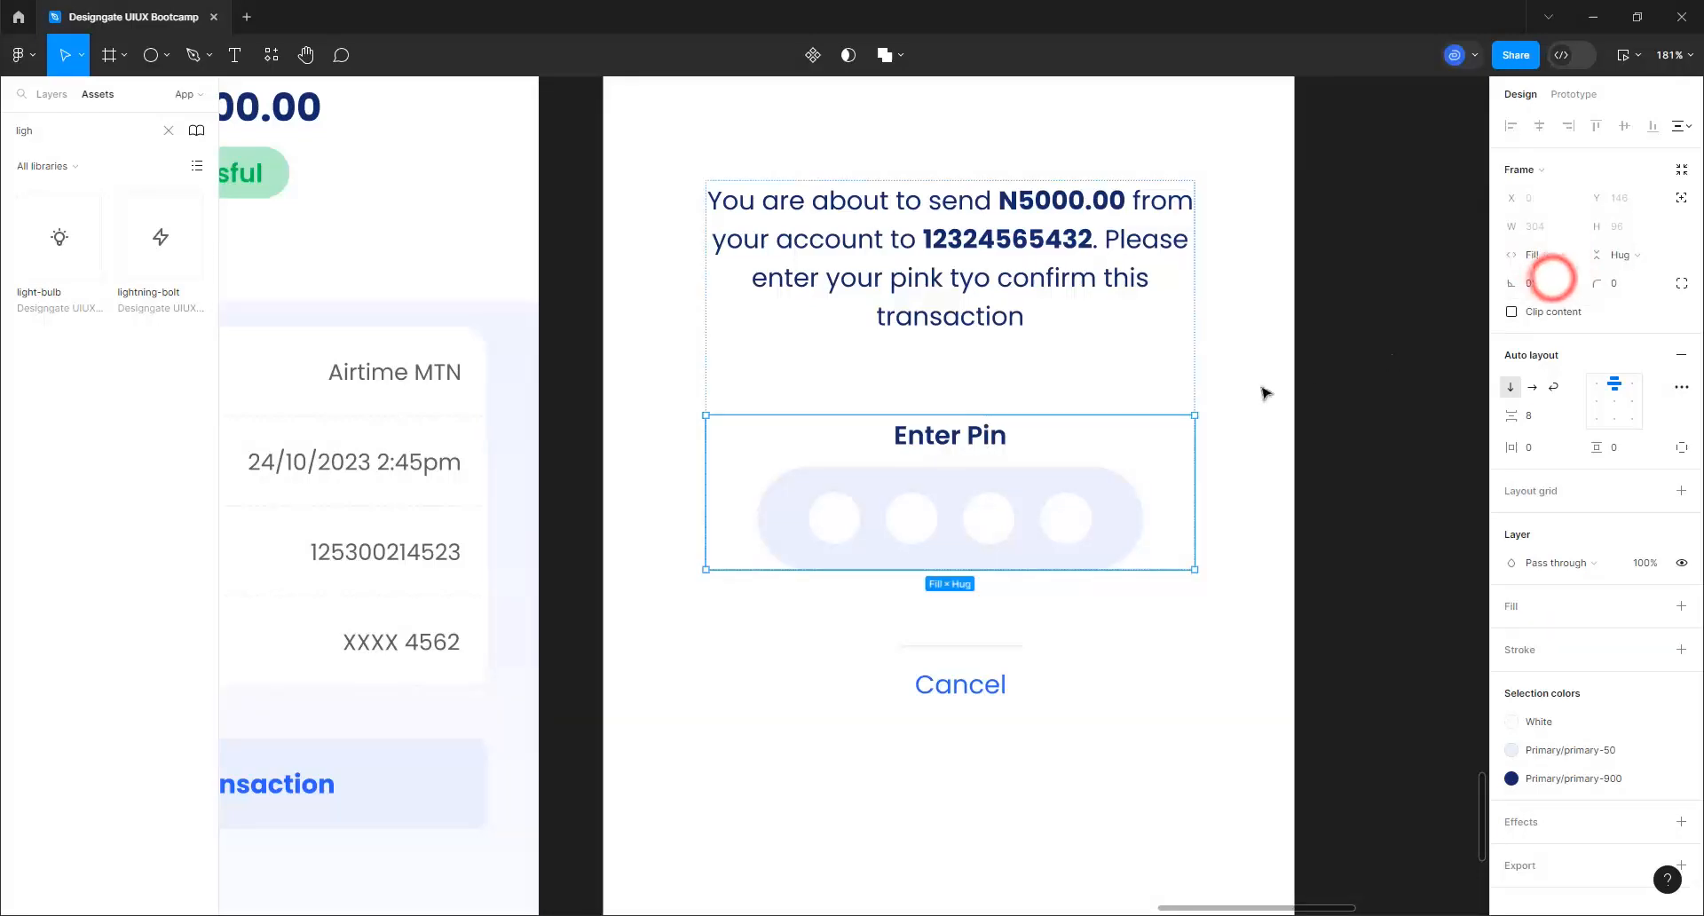
pyautogui.click(1246, 384)
# Set the message and pin frame's horizontal padding, vertical padding and item gap to 32 each
pyautogui.click(1073, 358)
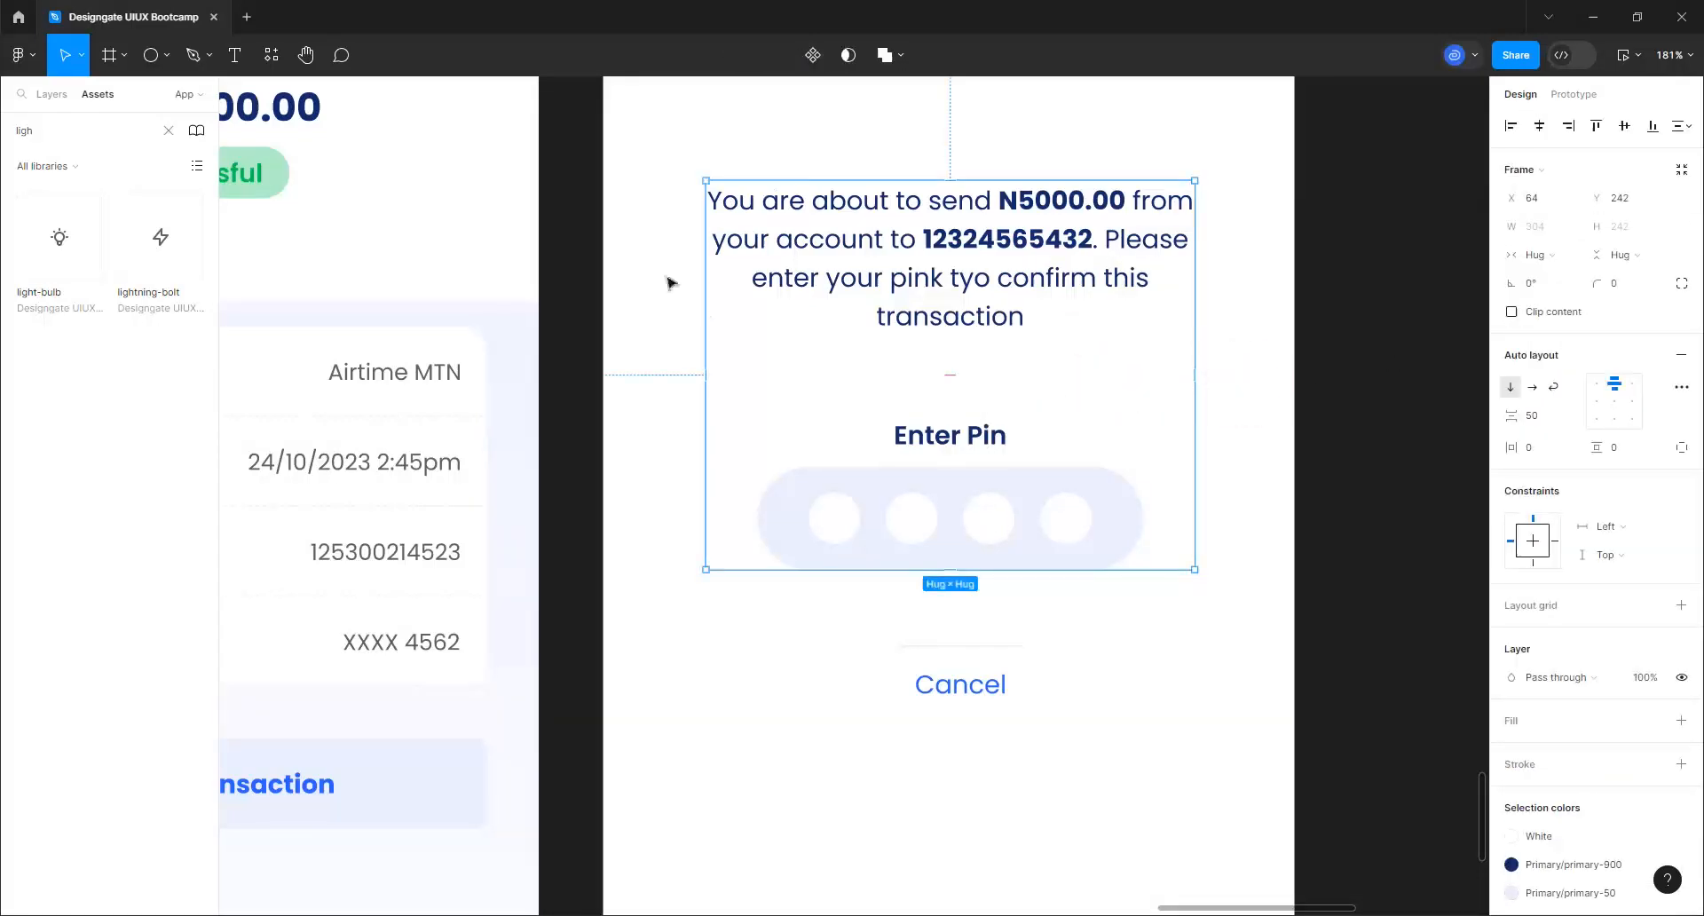
pyautogui.click(1538, 454)
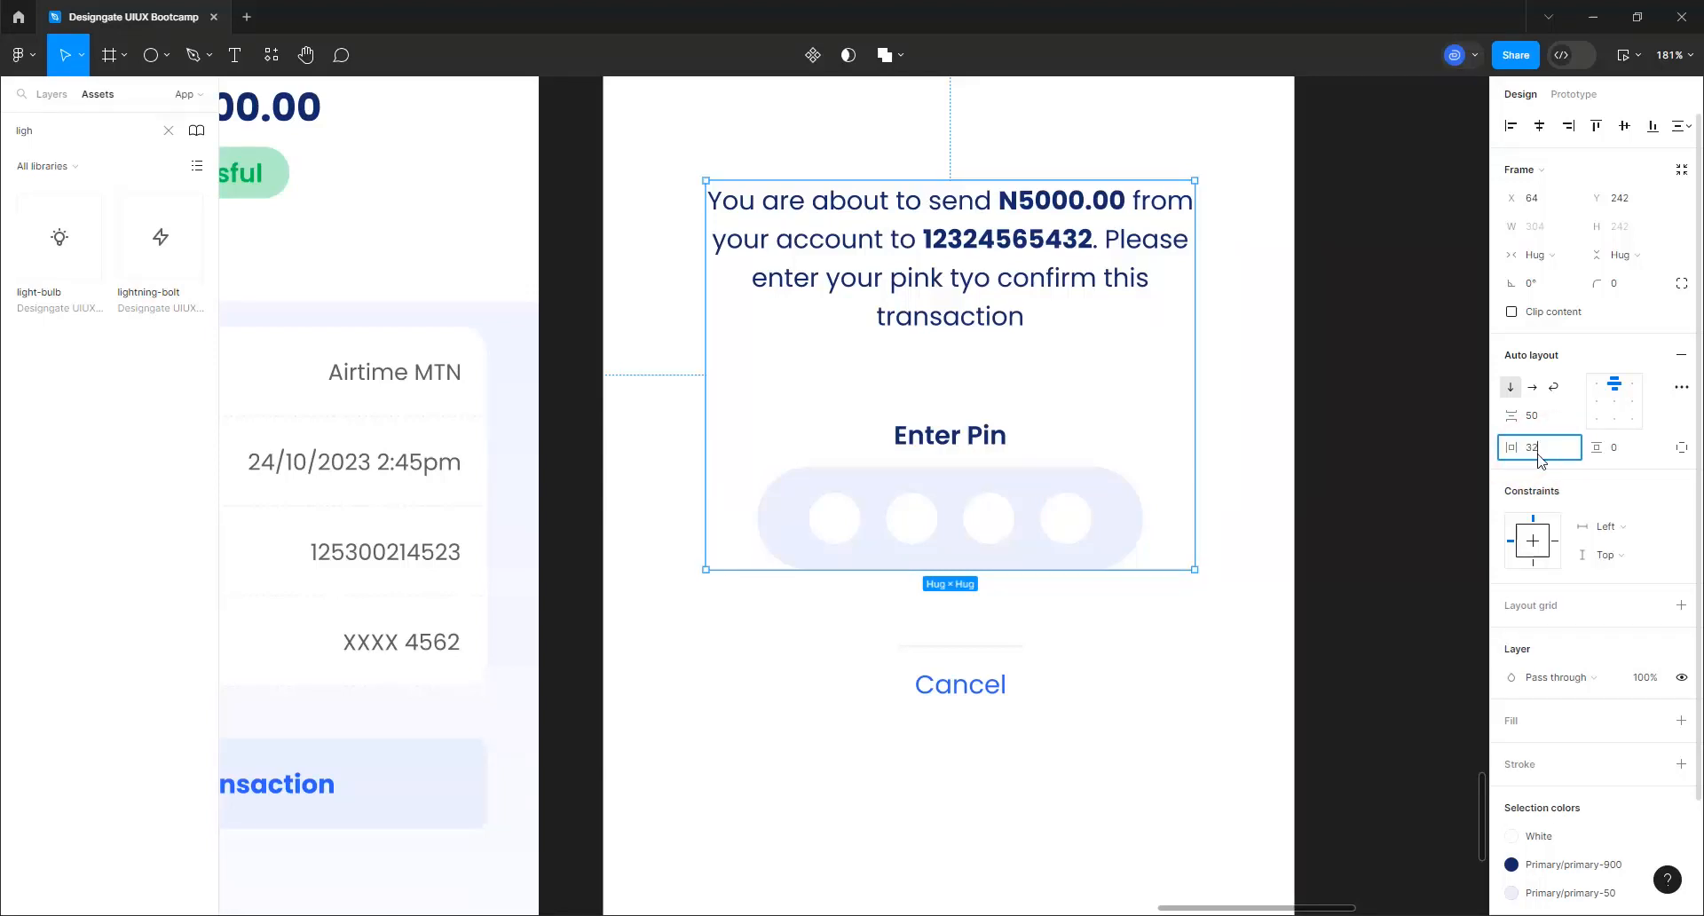
pyautogui.press('Return')
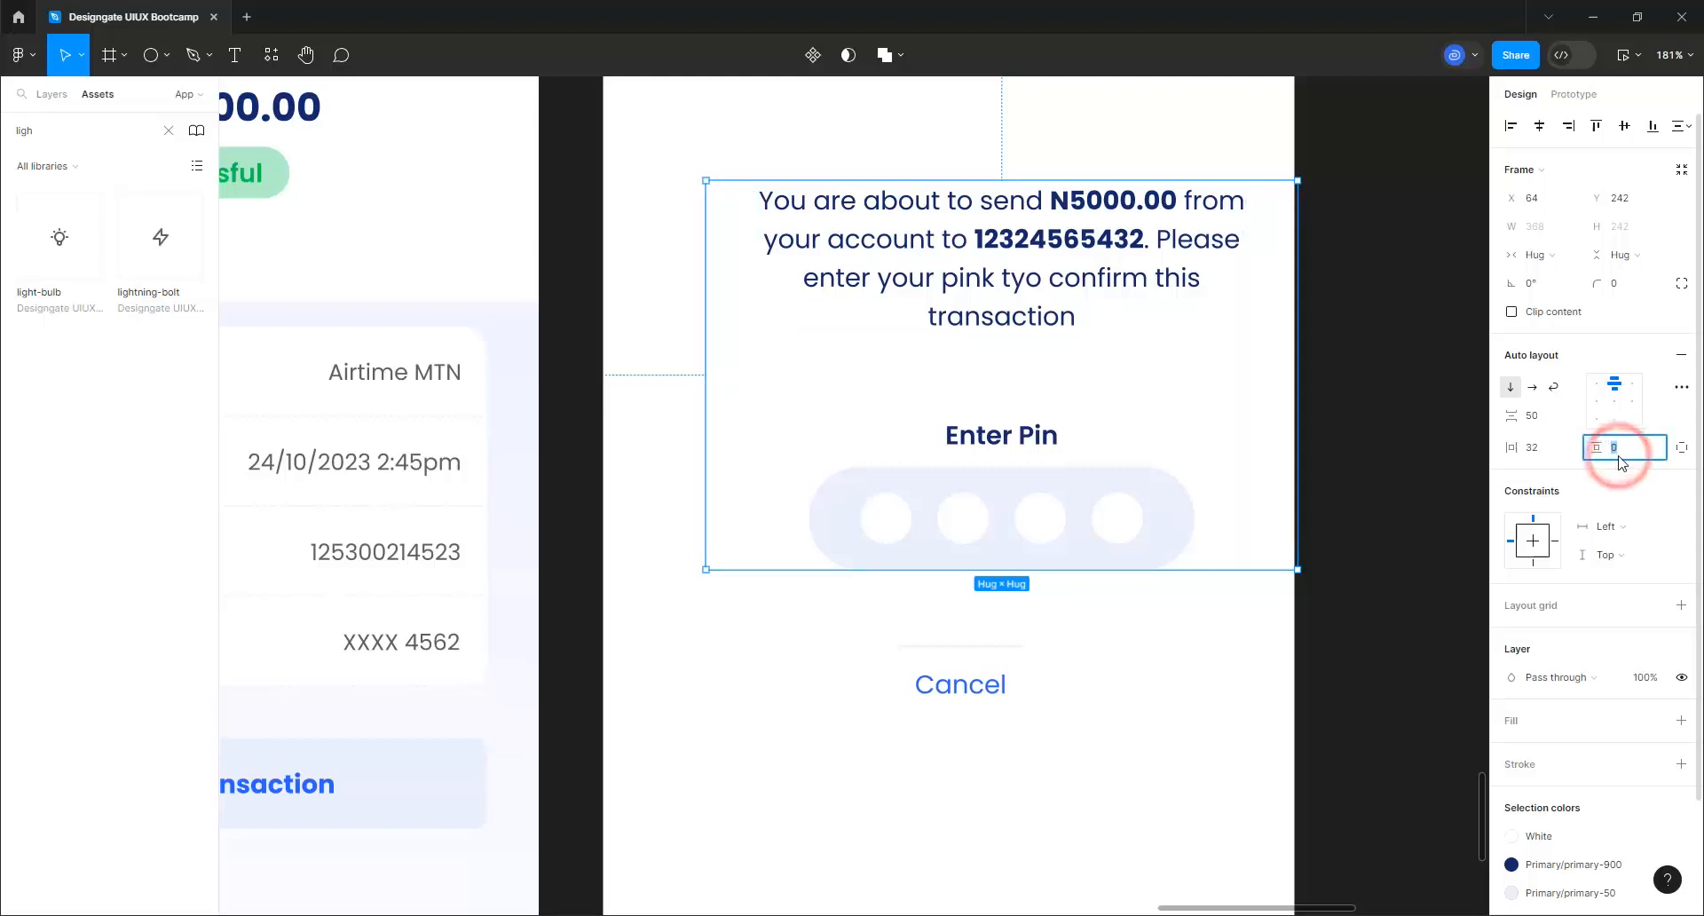
pyautogui.write('32')
pyautogui.press('Return')
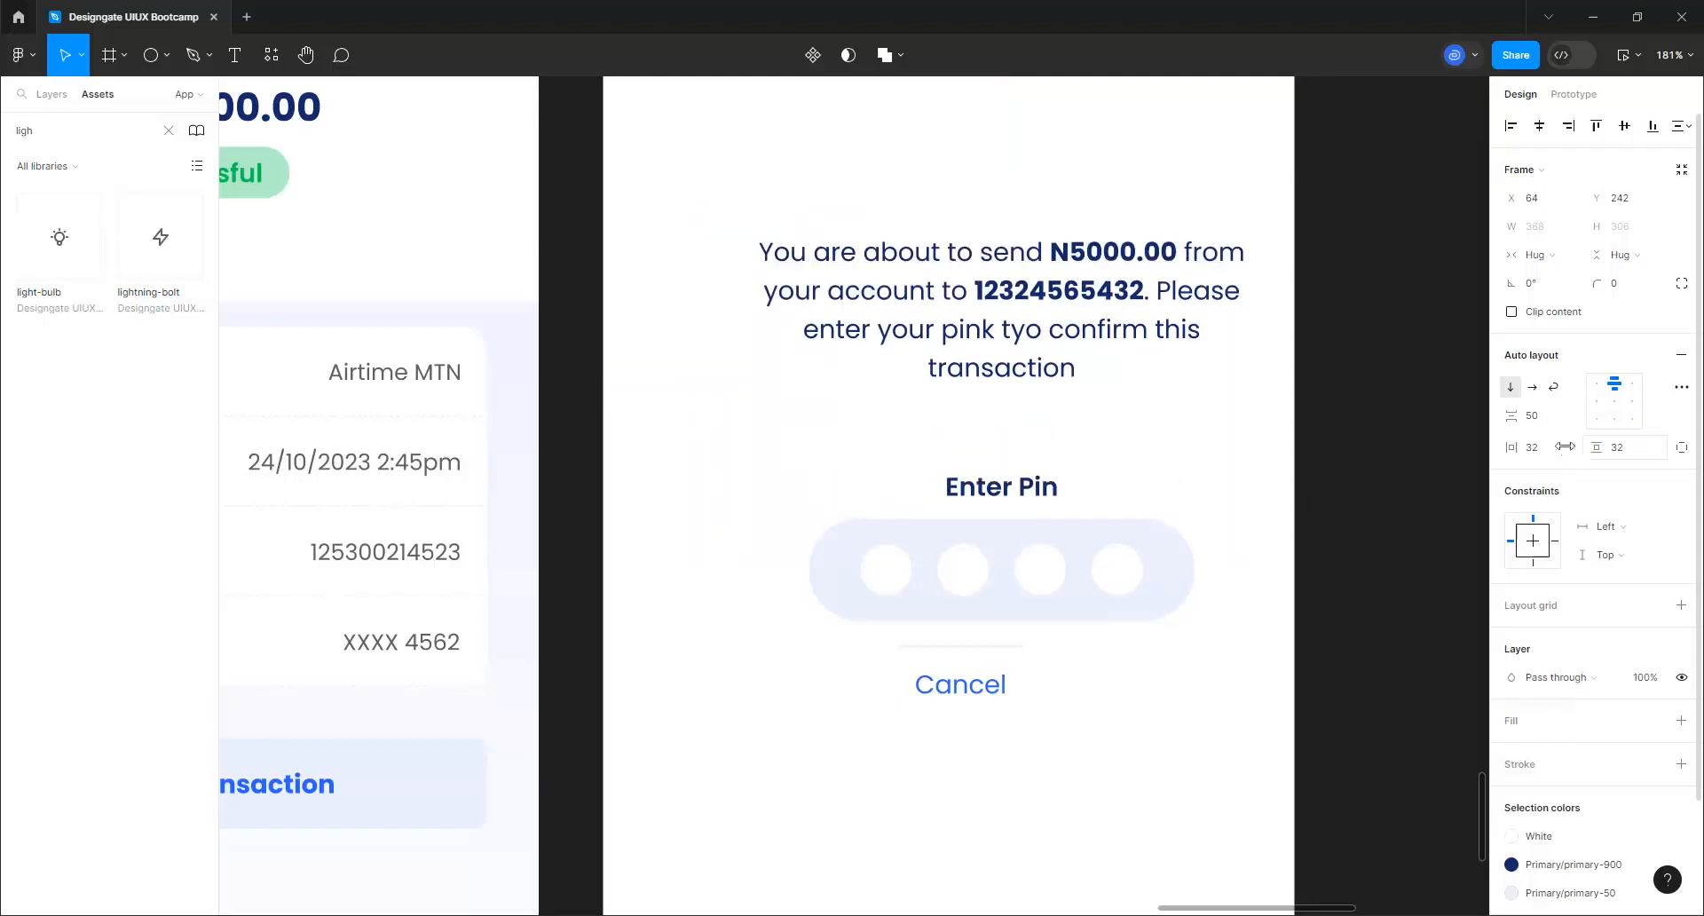
pyautogui.click(1534, 415)
pyautogui.write('32')
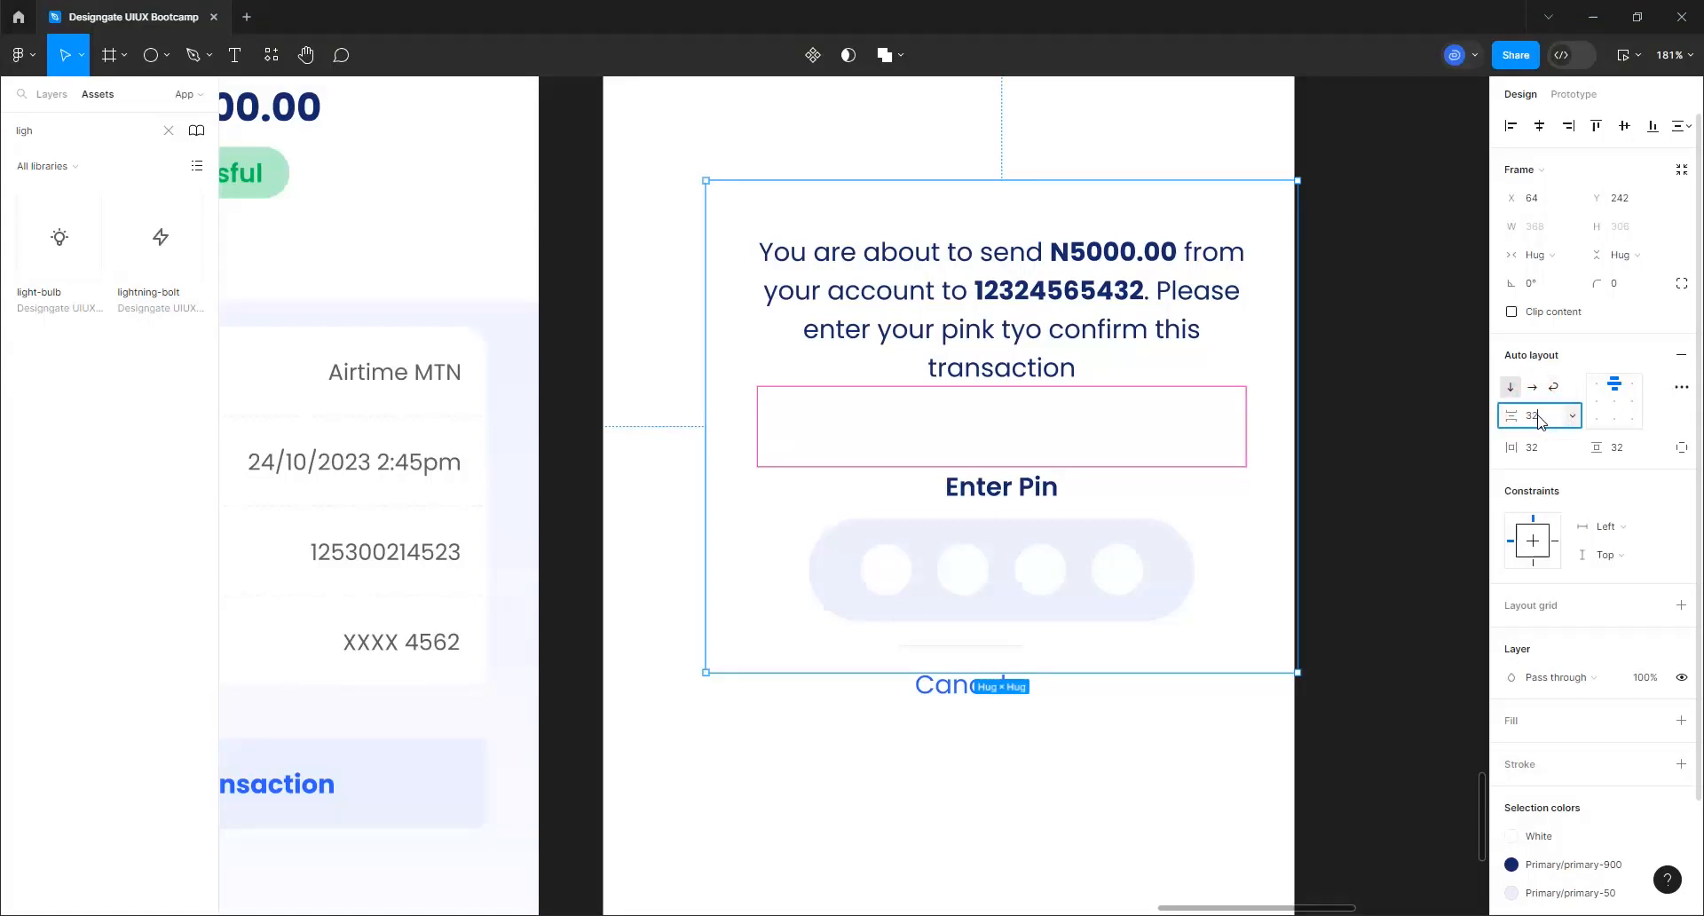
pyautogui.press('Return')
# Move the message and pin frame to about X 31, Y 248 and combine it with the Cancel frame in an auto layout
pyautogui.moveTo(899, 304); pyautogui.dragTo(846, 313)
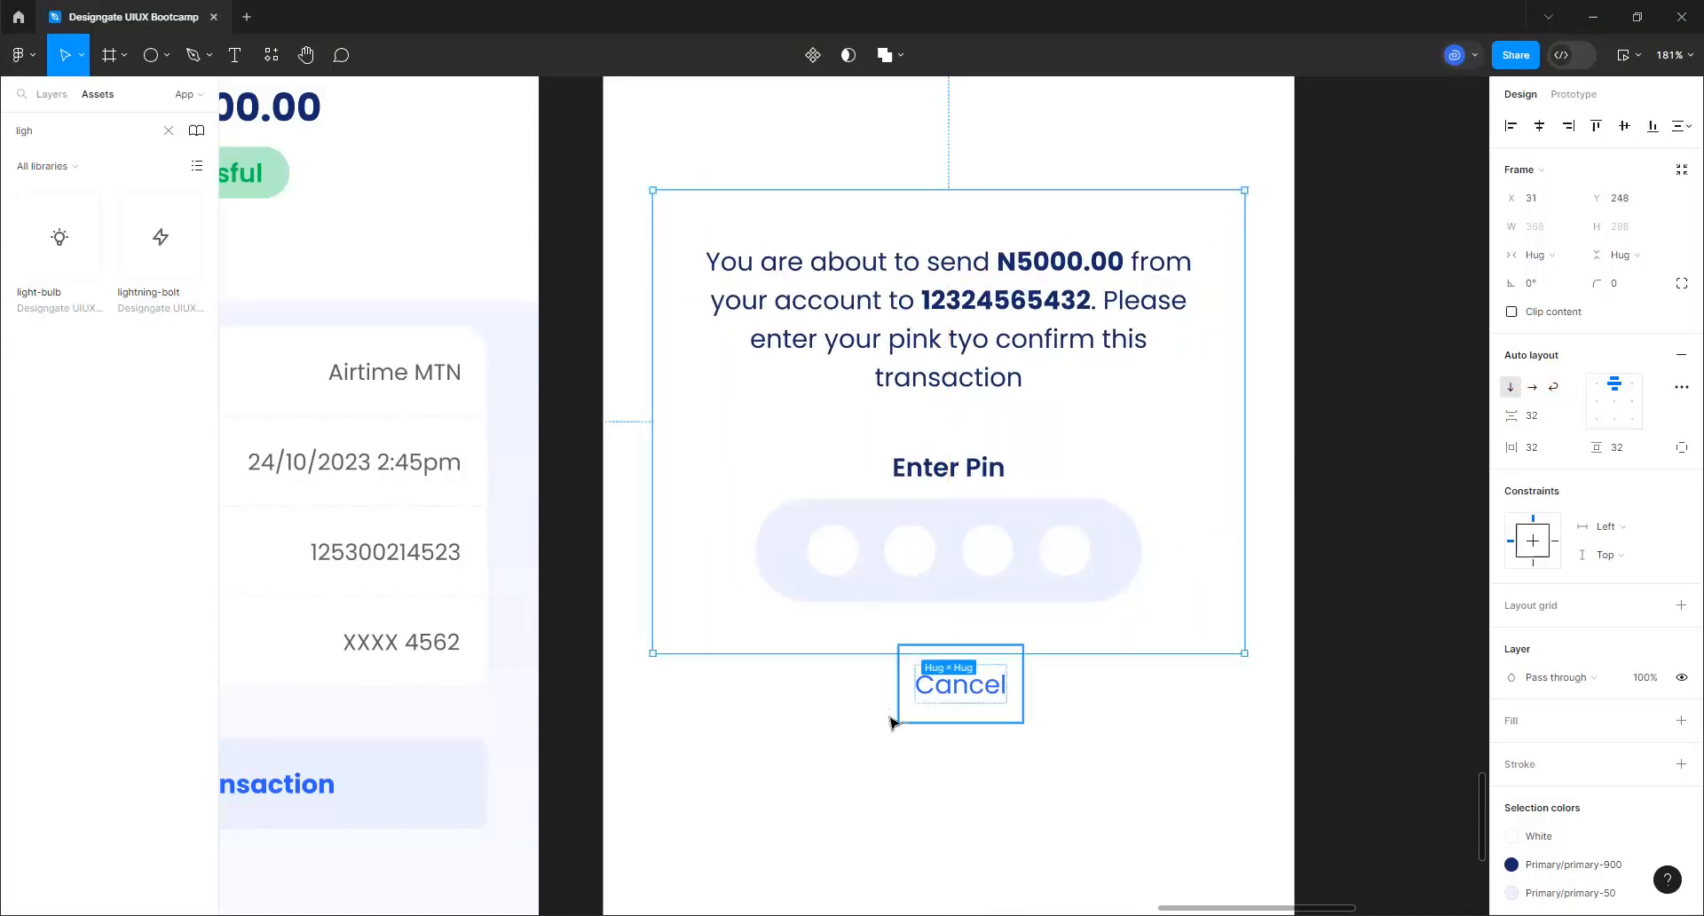
pyautogui.keyDown('shift'); pyautogui.click(964, 712); pyautogui.keyUp('shift')
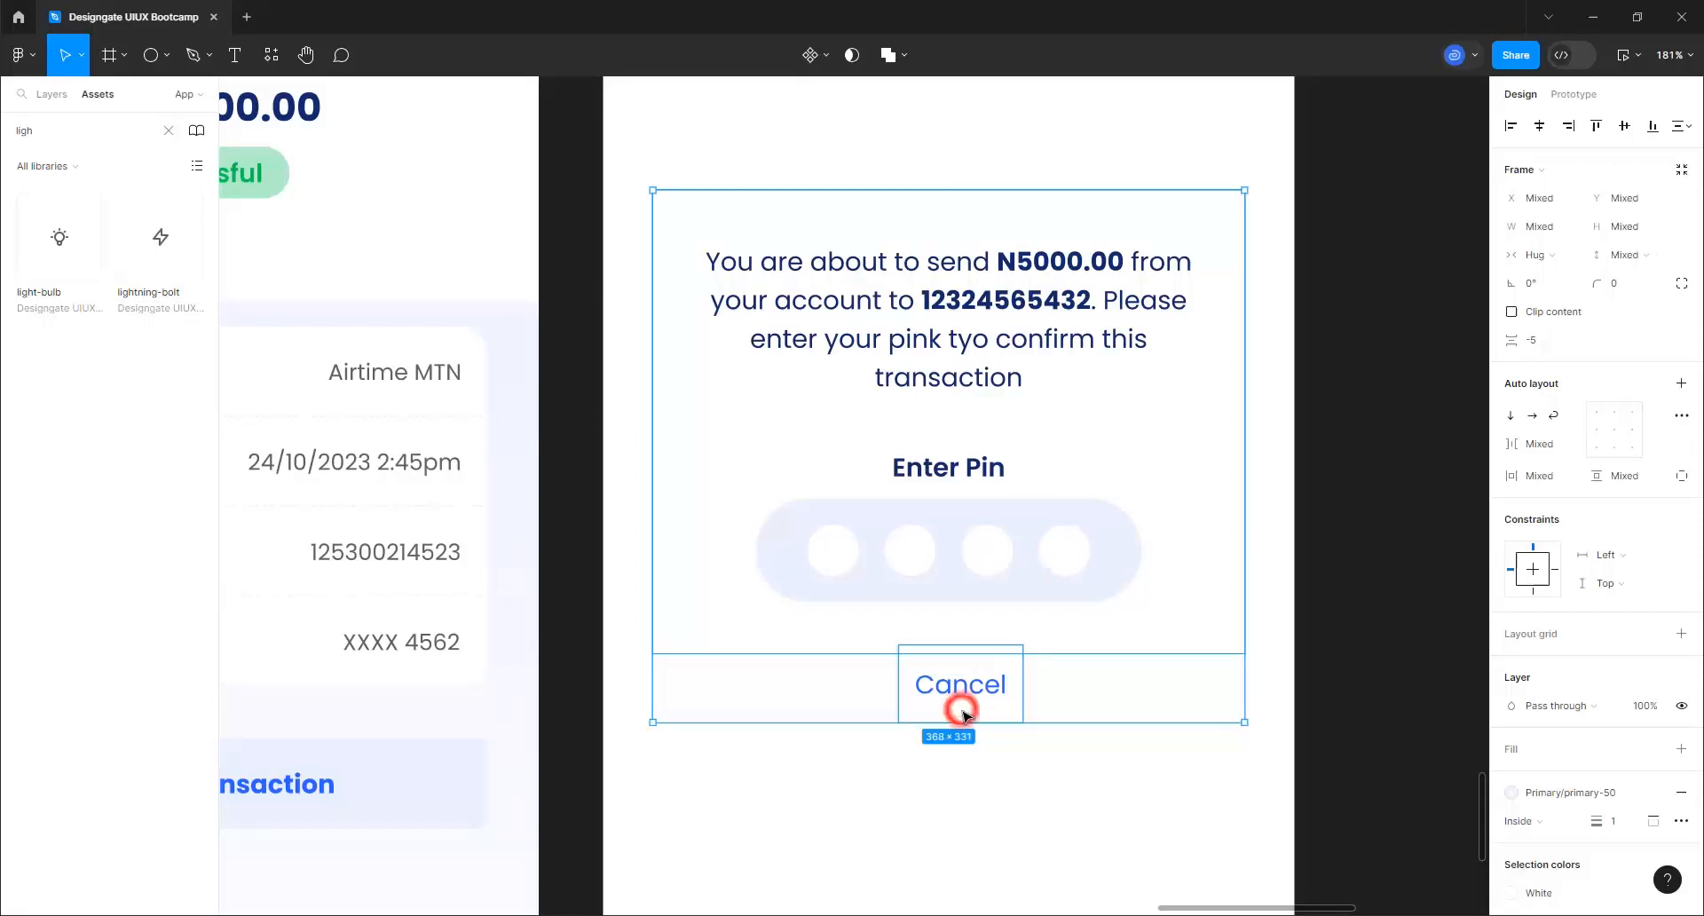
pyautogui.hotkey('shift', 'a')
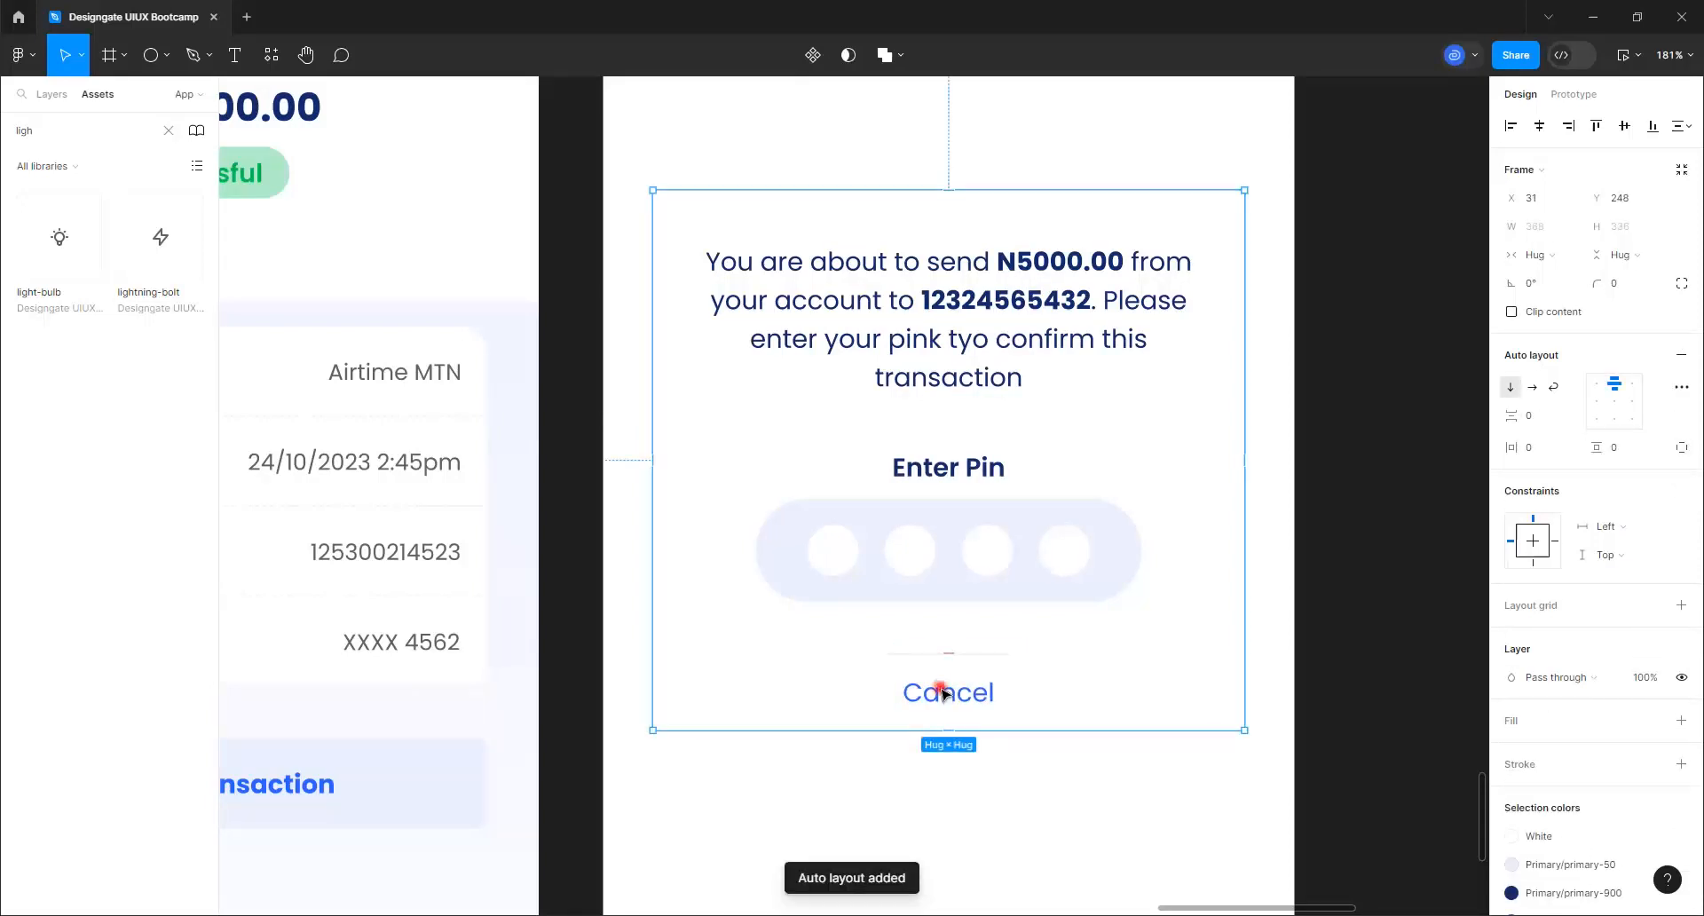
# Set the Cancel frame's width to fill the container so it spans the whole card
pyautogui.doubleClick(943, 693)
pyautogui.click(1569, 254)
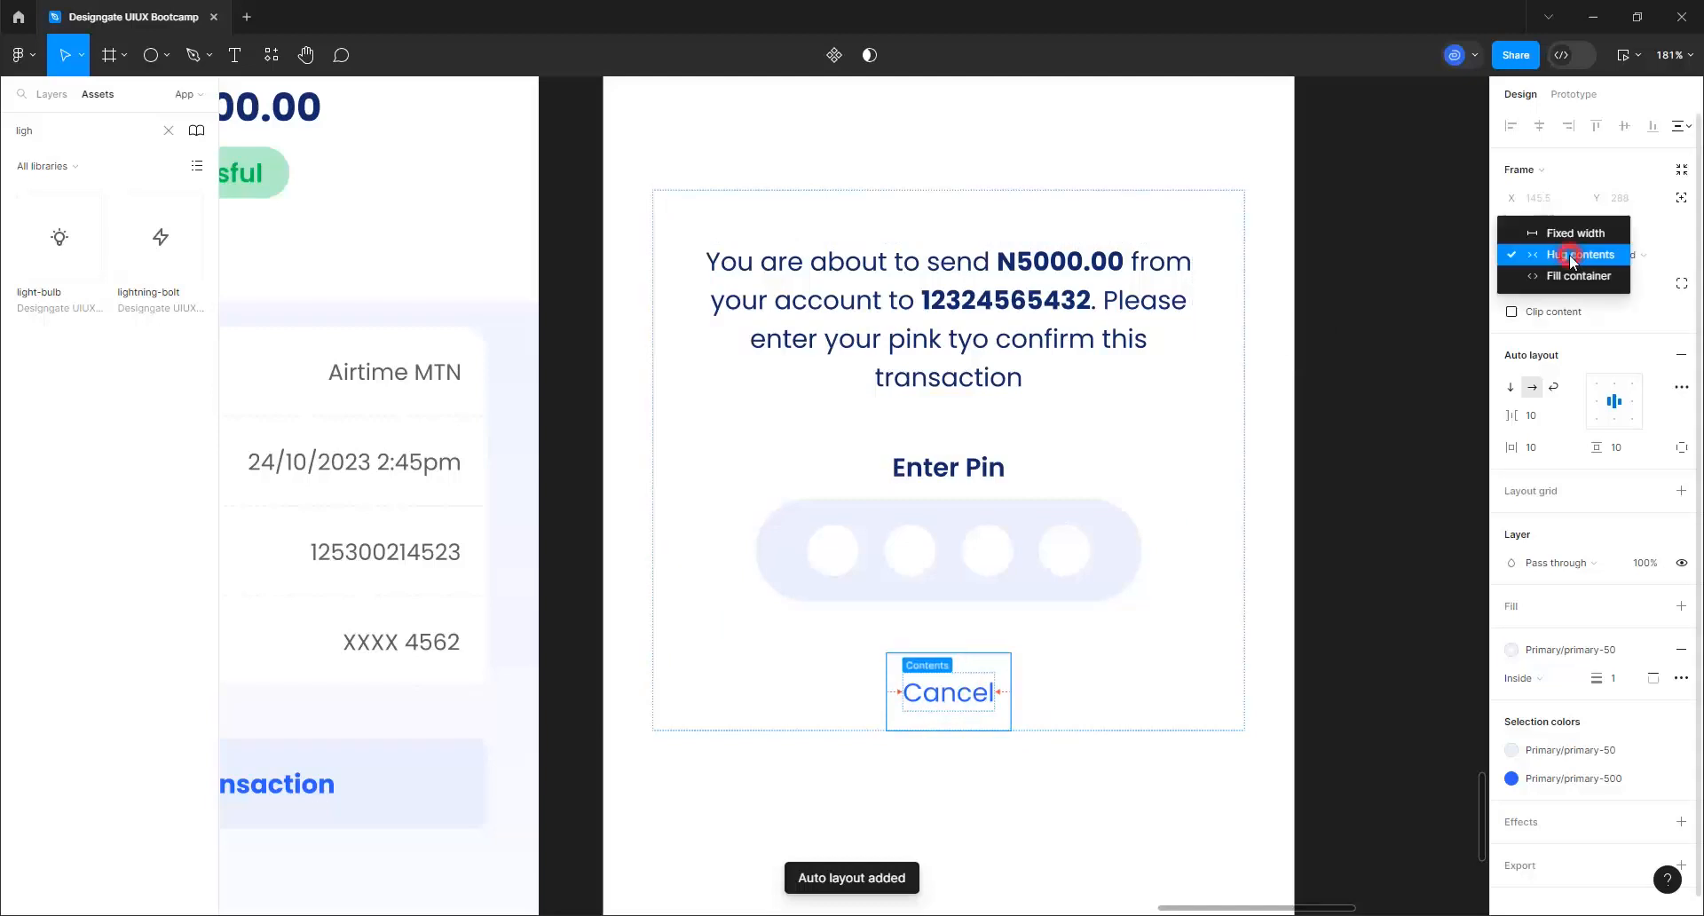
pyautogui.click(1564, 276)
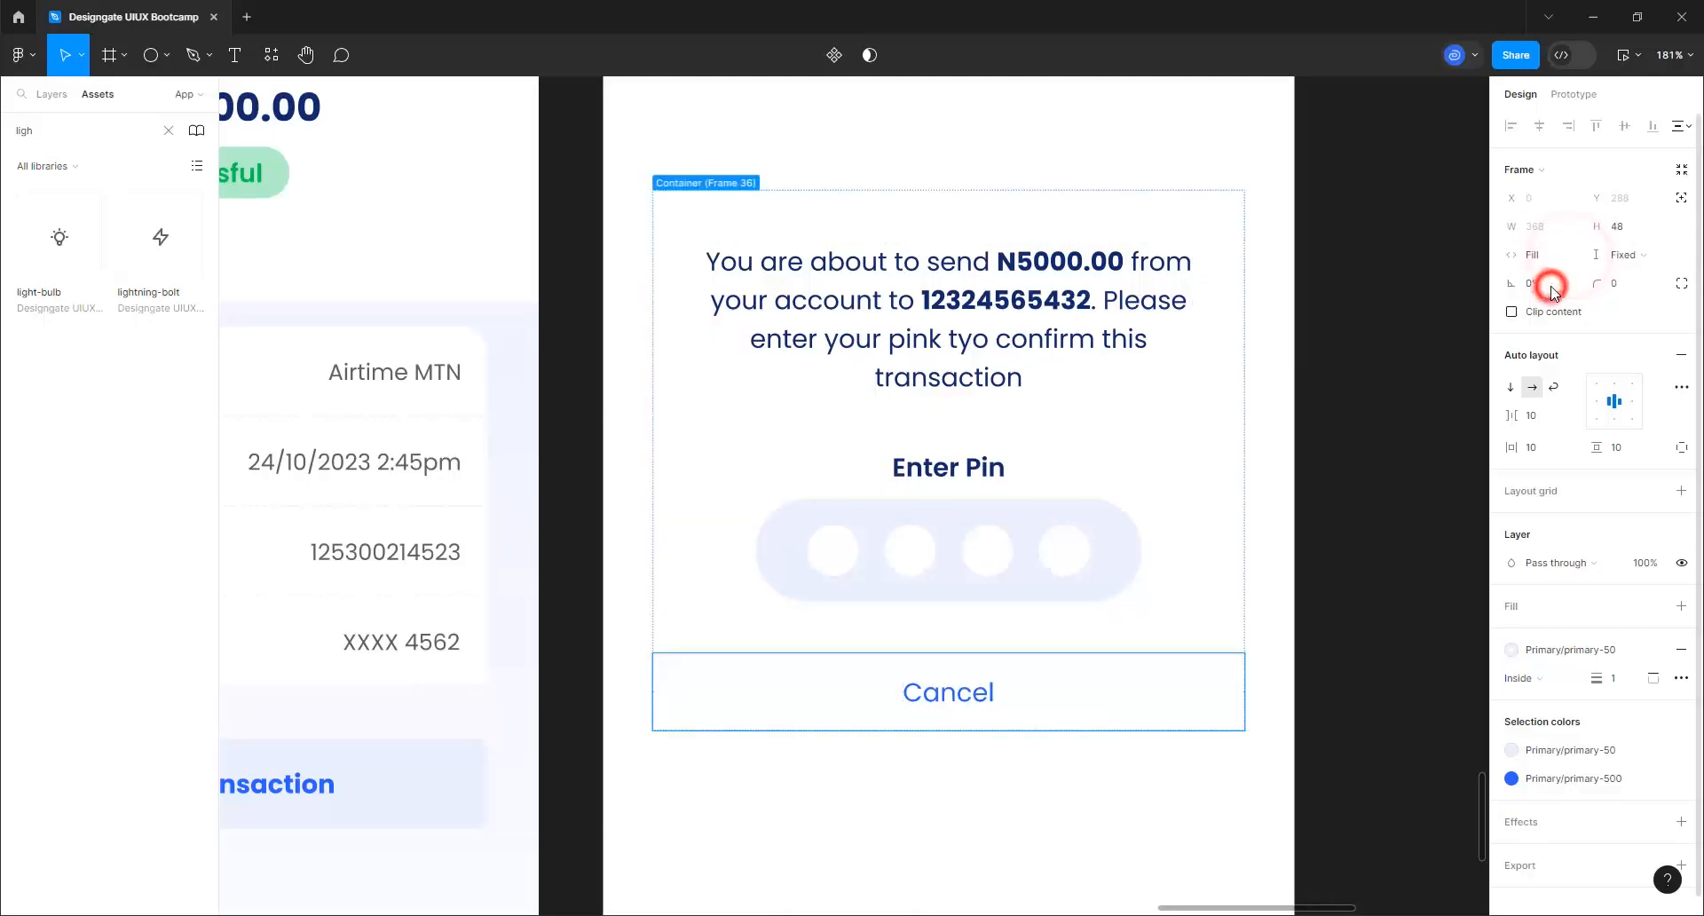
pyautogui.click(1205, 805)
# Turn on clip content for the whole confirmation card, with a corner radius of 16 and the White fill style
pyautogui.click(1232, 600)
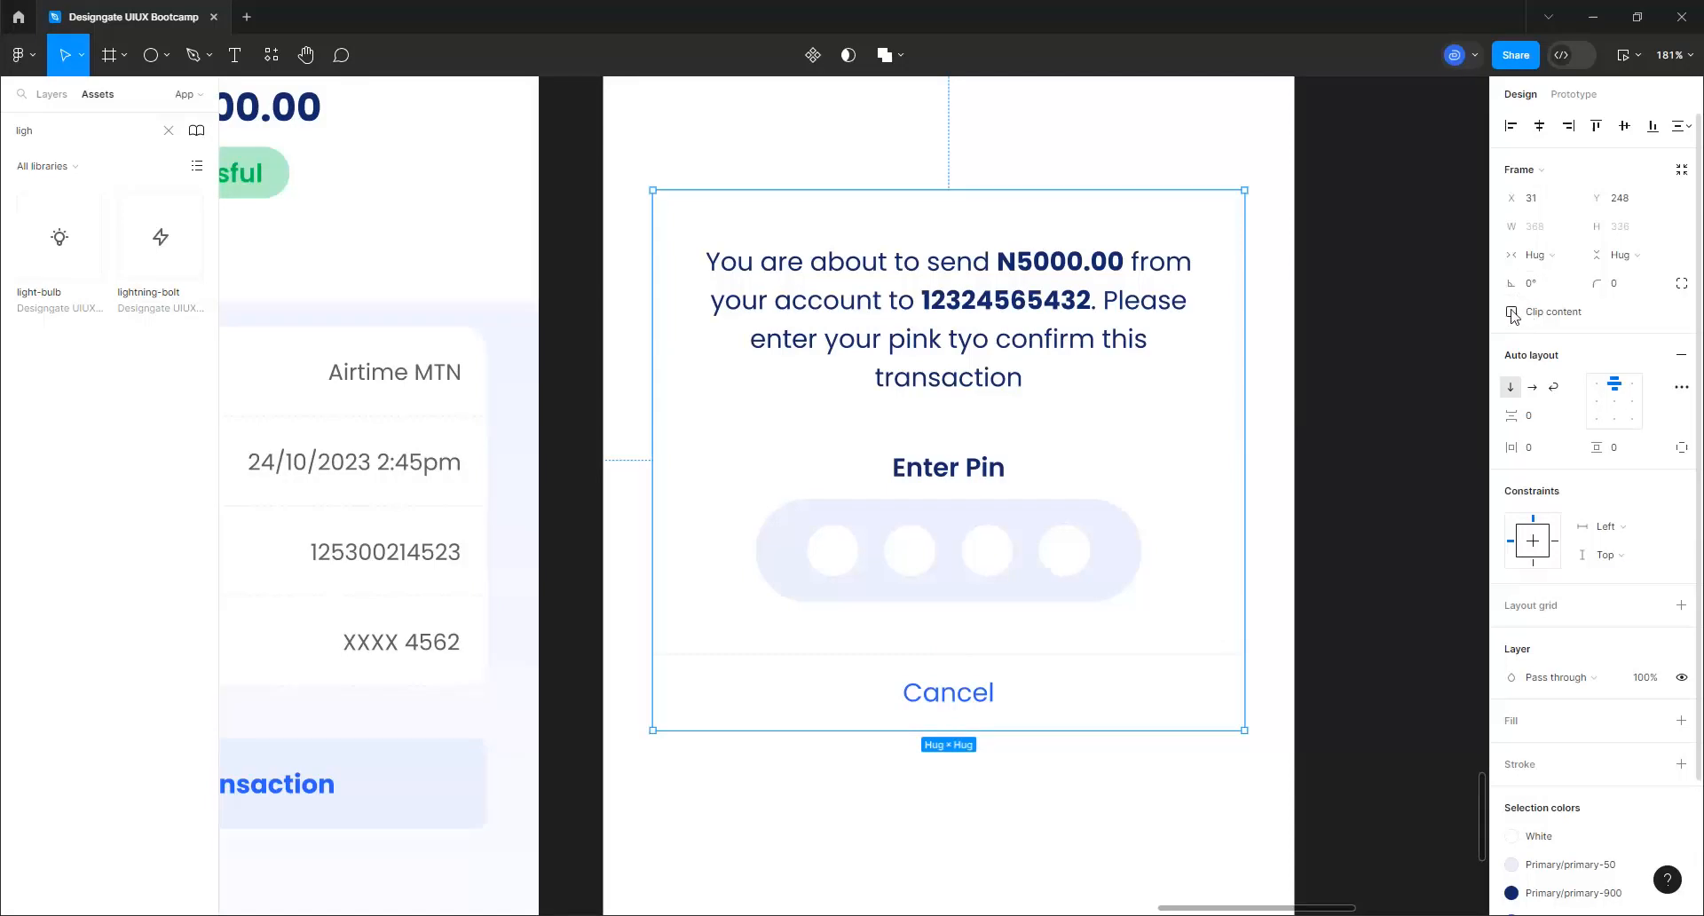
pyautogui.click(1620, 280)
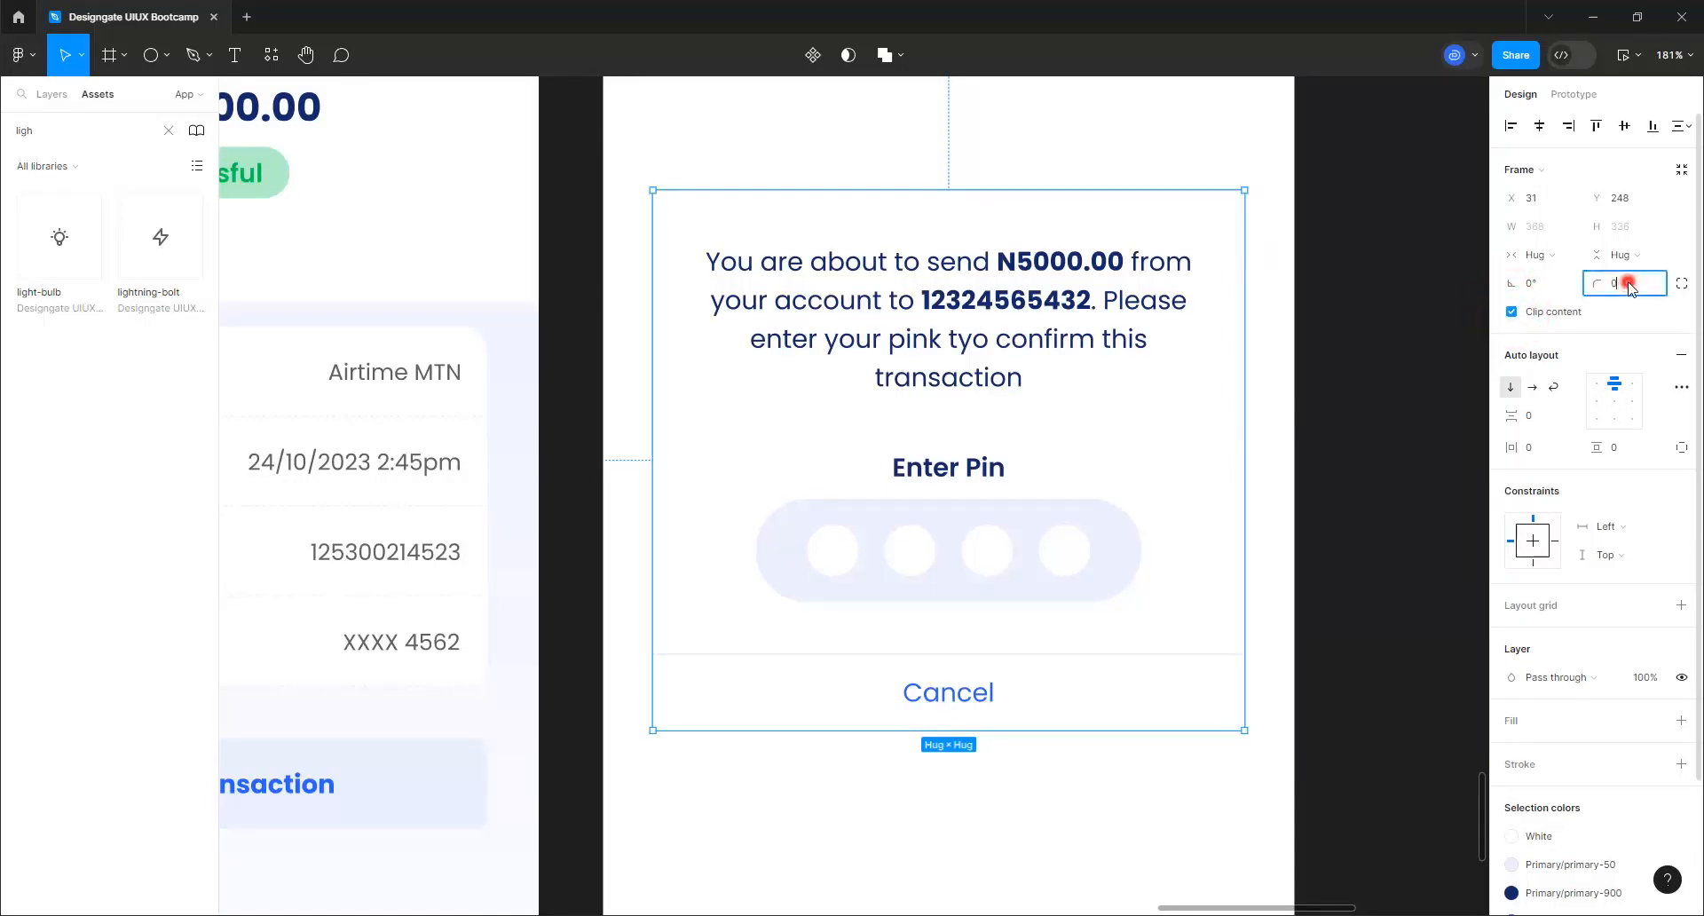
pyautogui.write('16')
pyautogui.press('Return')
pyautogui.click(1651, 722)
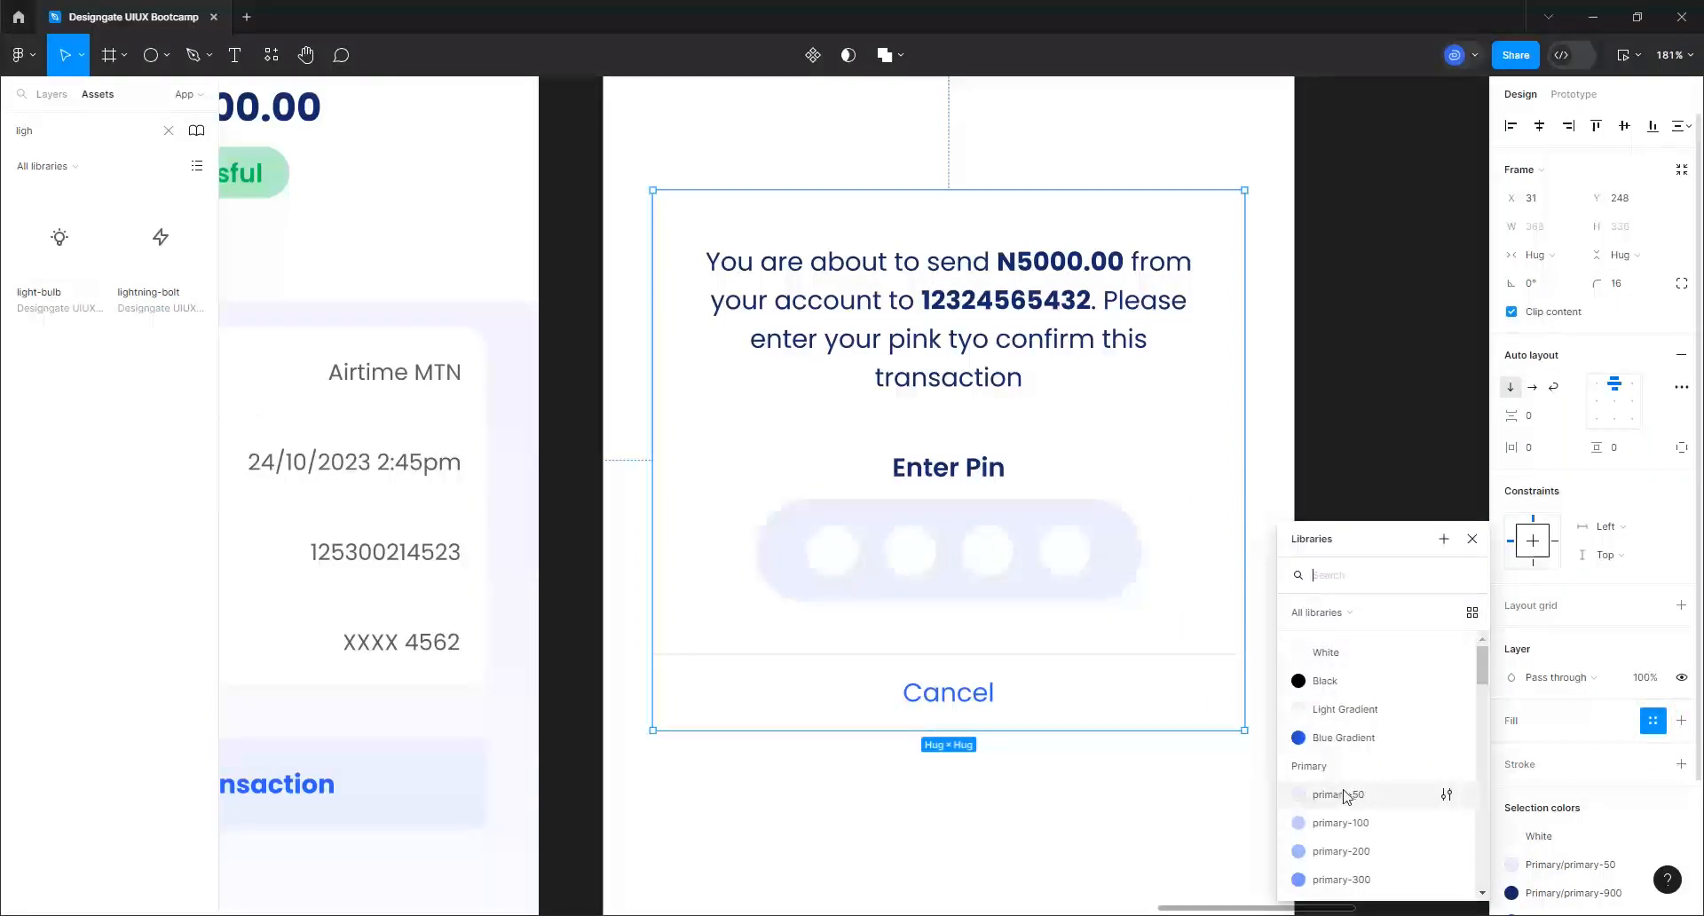
pyautogui.click(1331, 652)
# Move the confirmation card from the blank iPhone frame onto the Dashboard screen, at about X 15, Y 219
pyautogui.scroll(-10, 1234, 546)
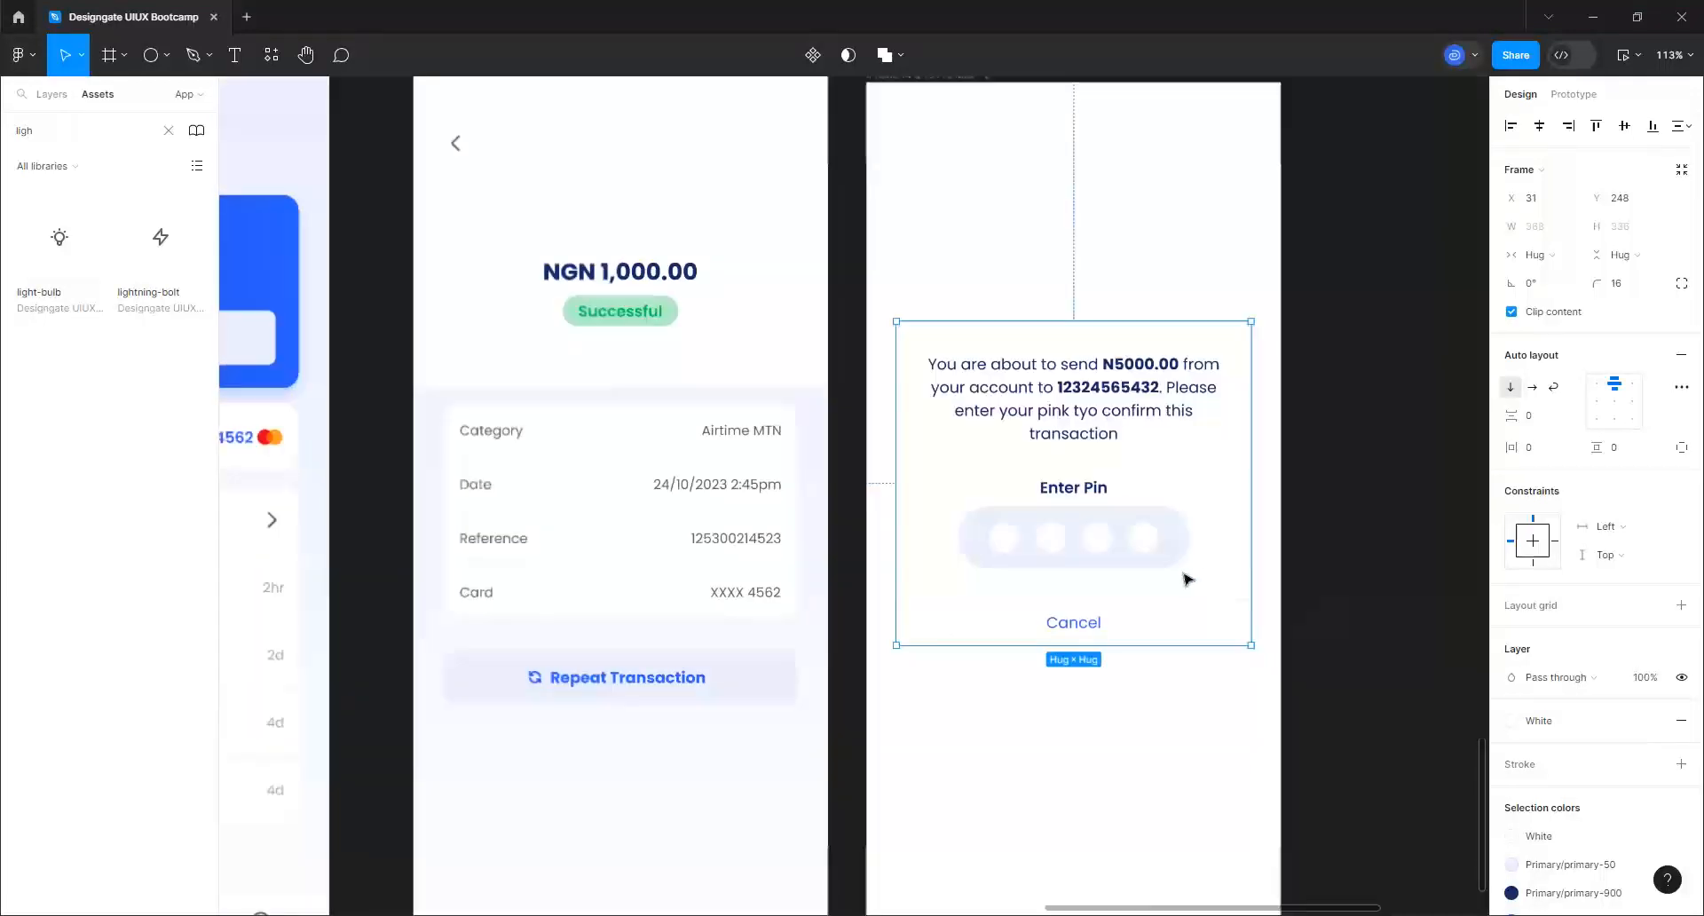
pyautogui.scroll(1, 1075, 520)
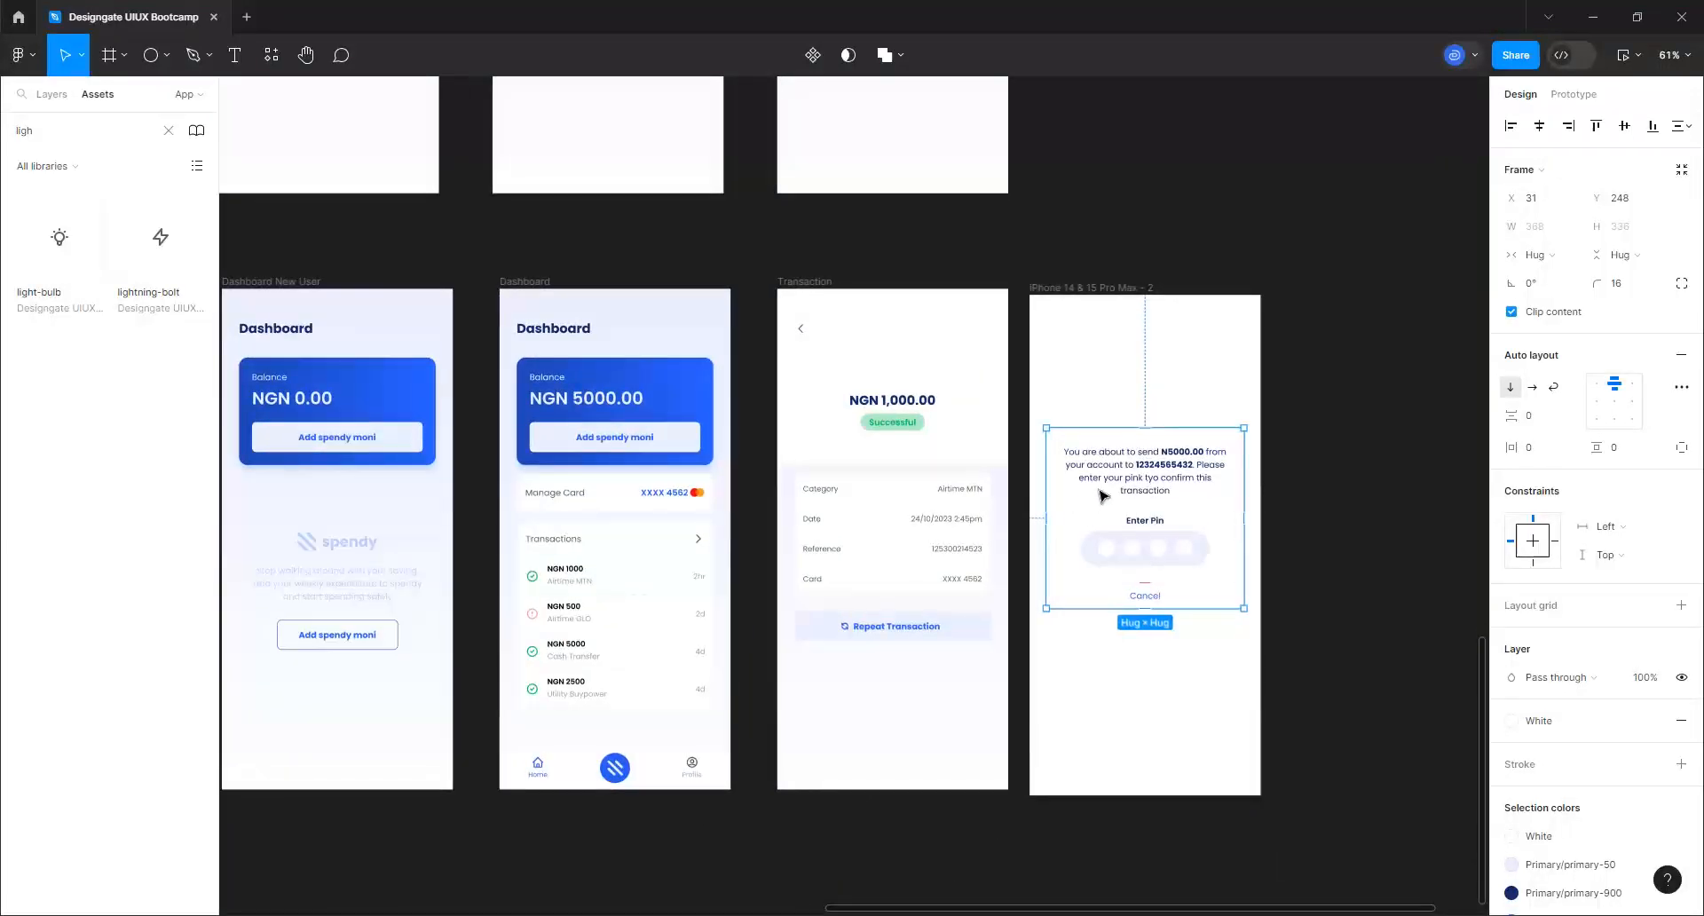
pyautogui.moveTo(1101, 494); pyautogui.dragTo(563, 476)
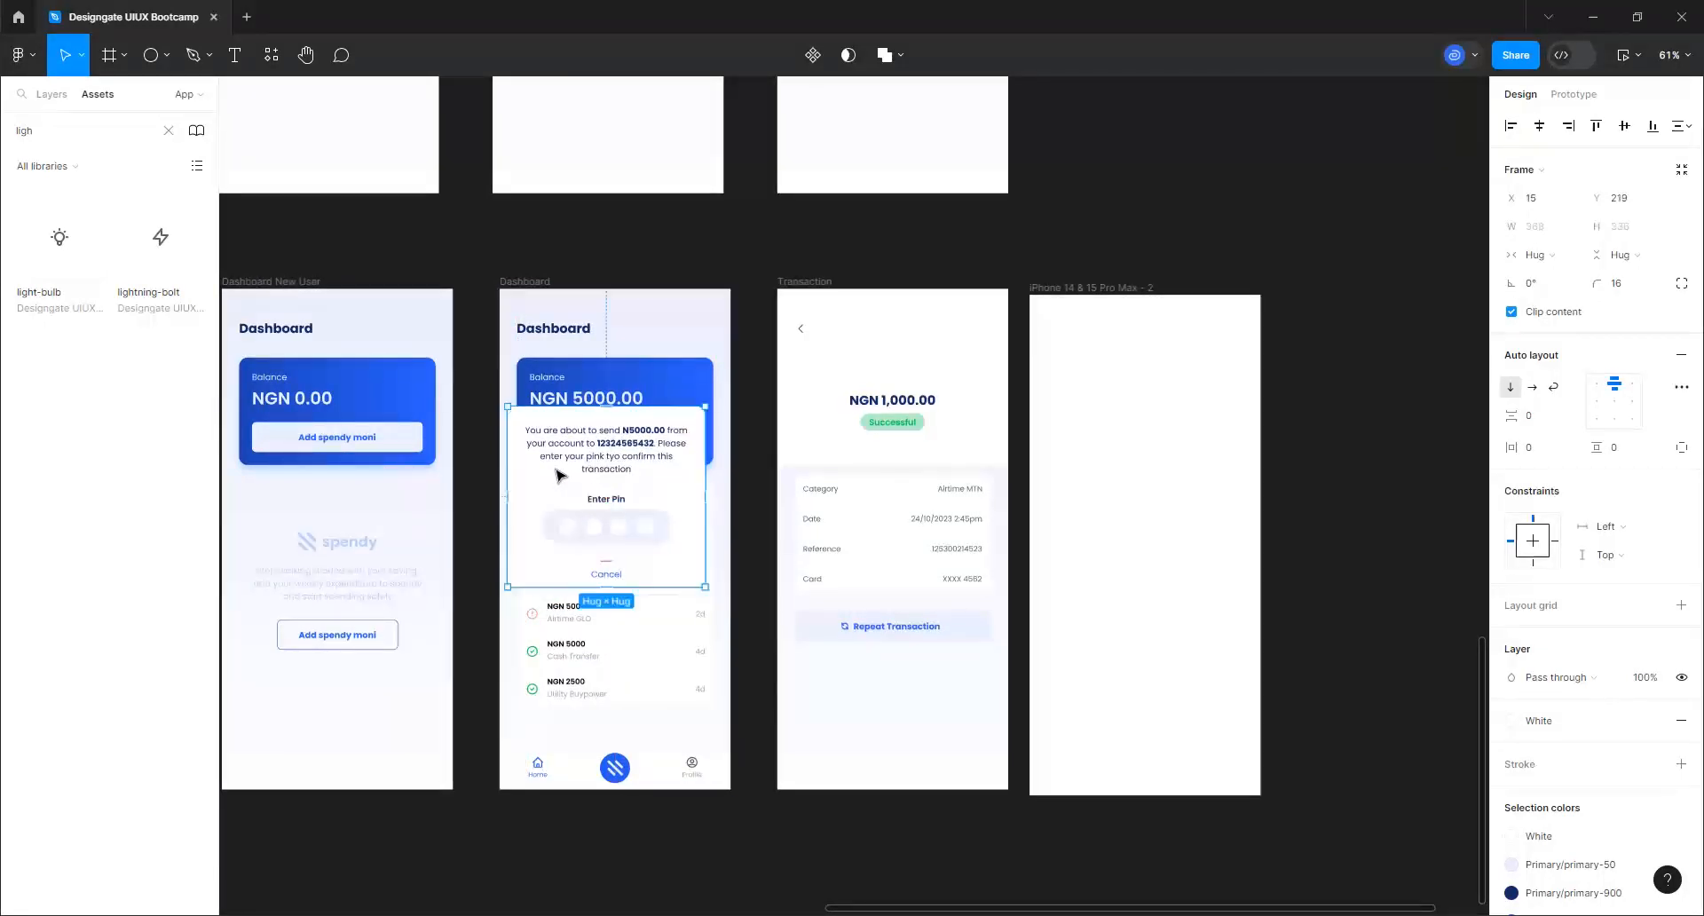
pyautogui.scroll(5, 569, 484)
pyautogui.scroll(2, 658, 636)
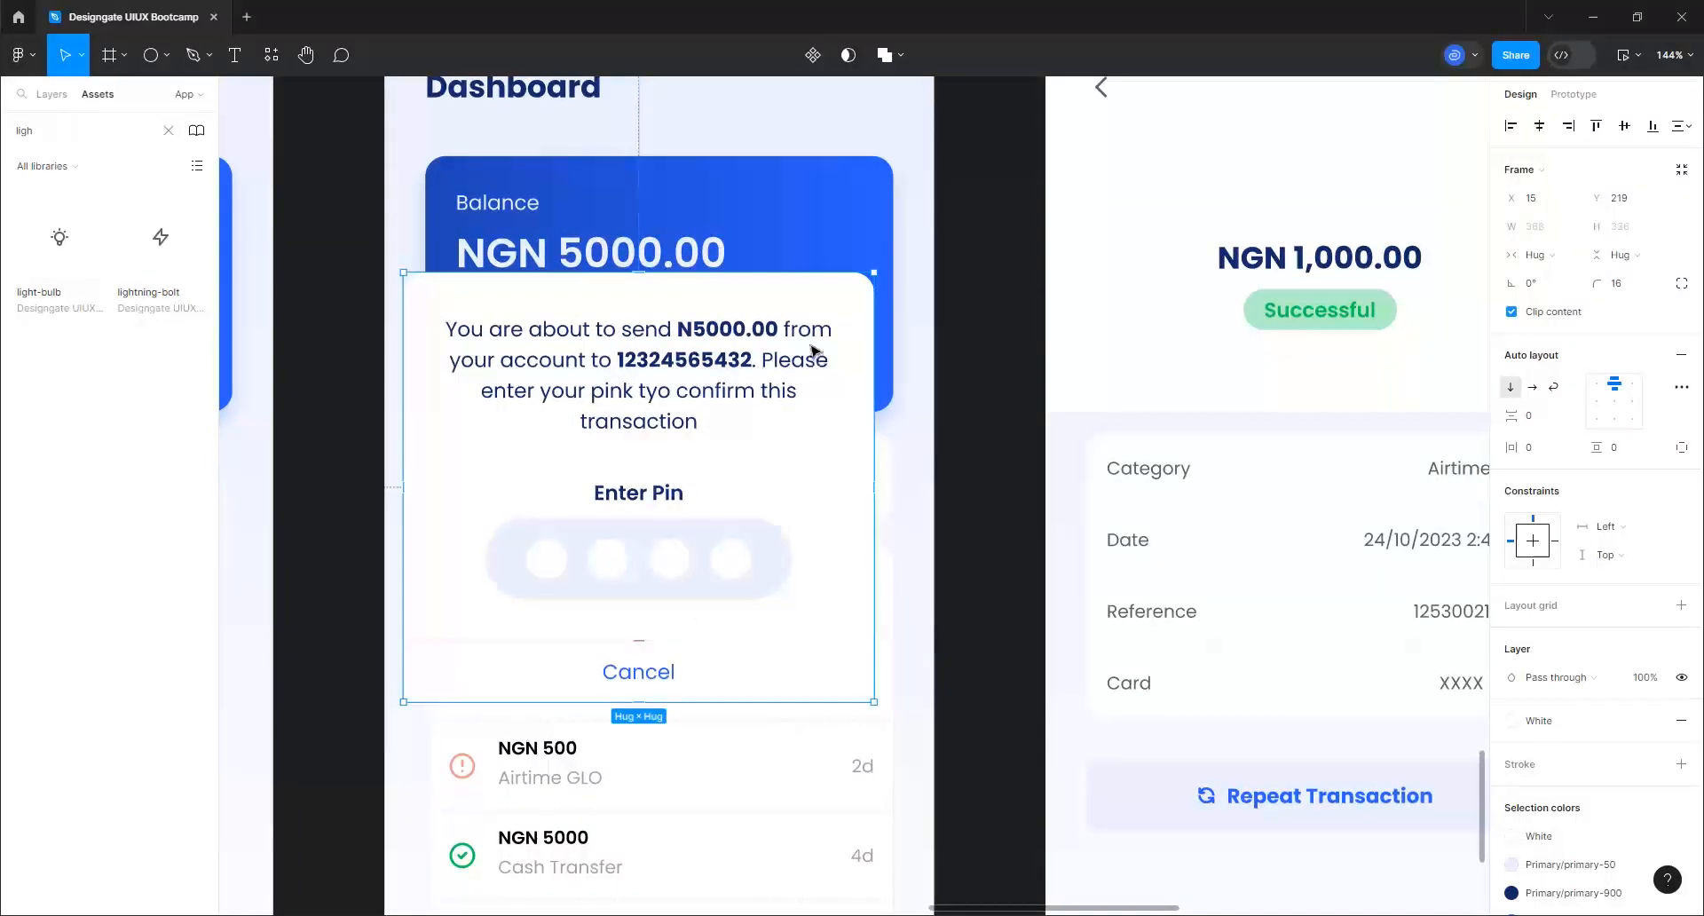
# Set the confirmation card's width to 390 and center it horizontally on the Dashboard screen
pyautogui.click(1541, 129)
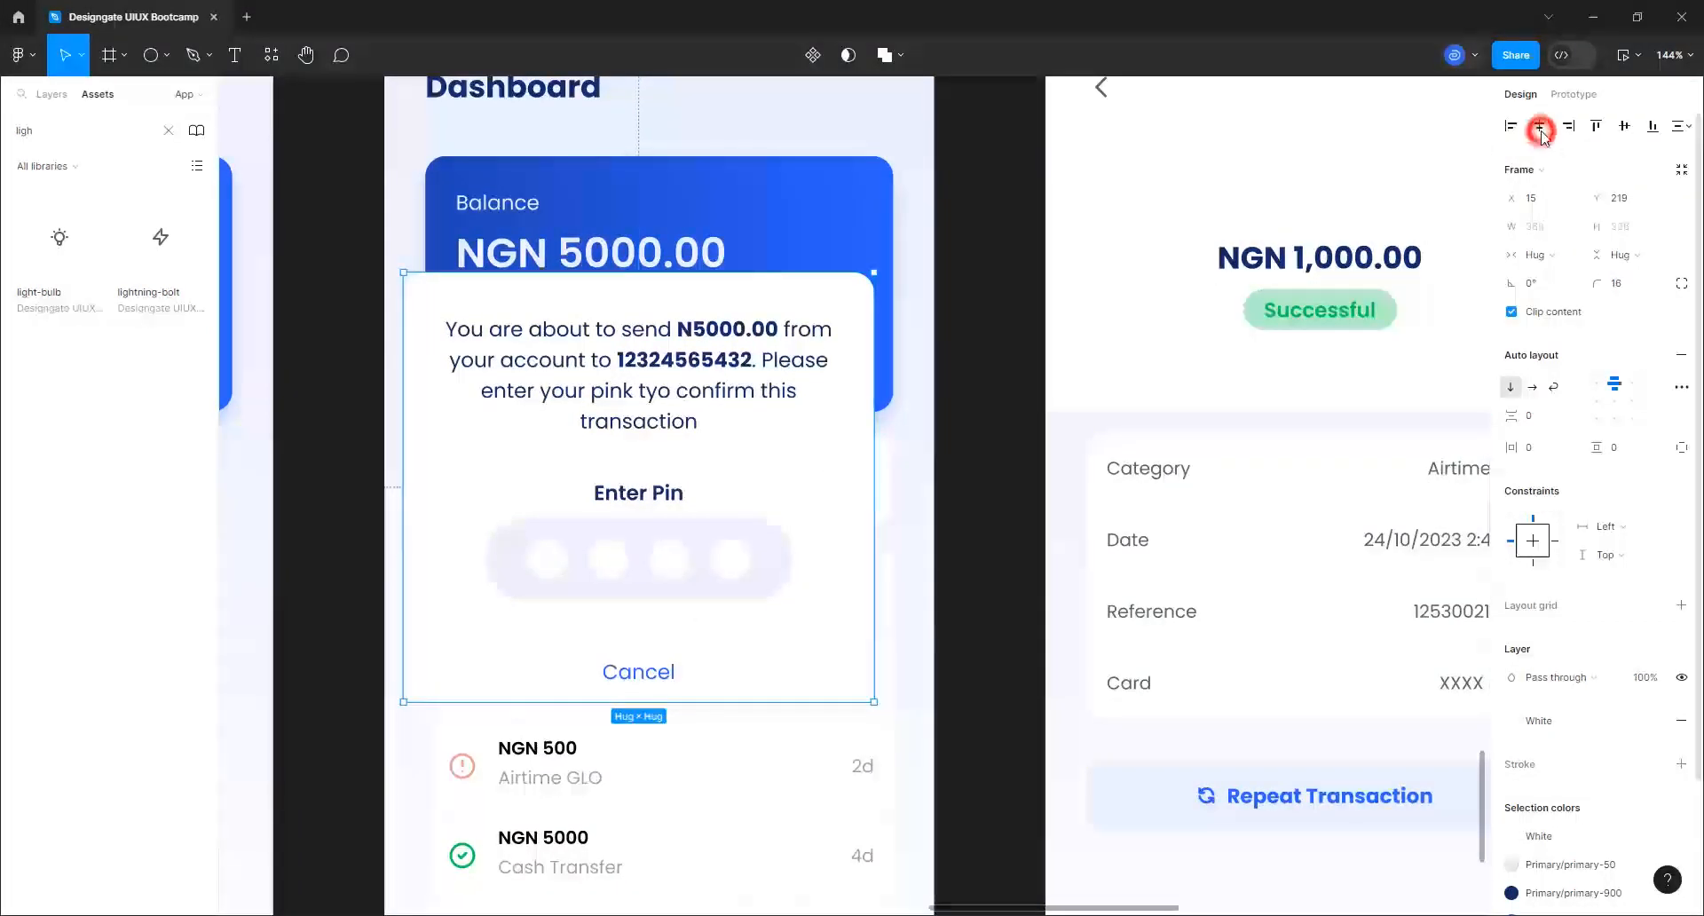
pyautogui.scroll(5, 924, 259)
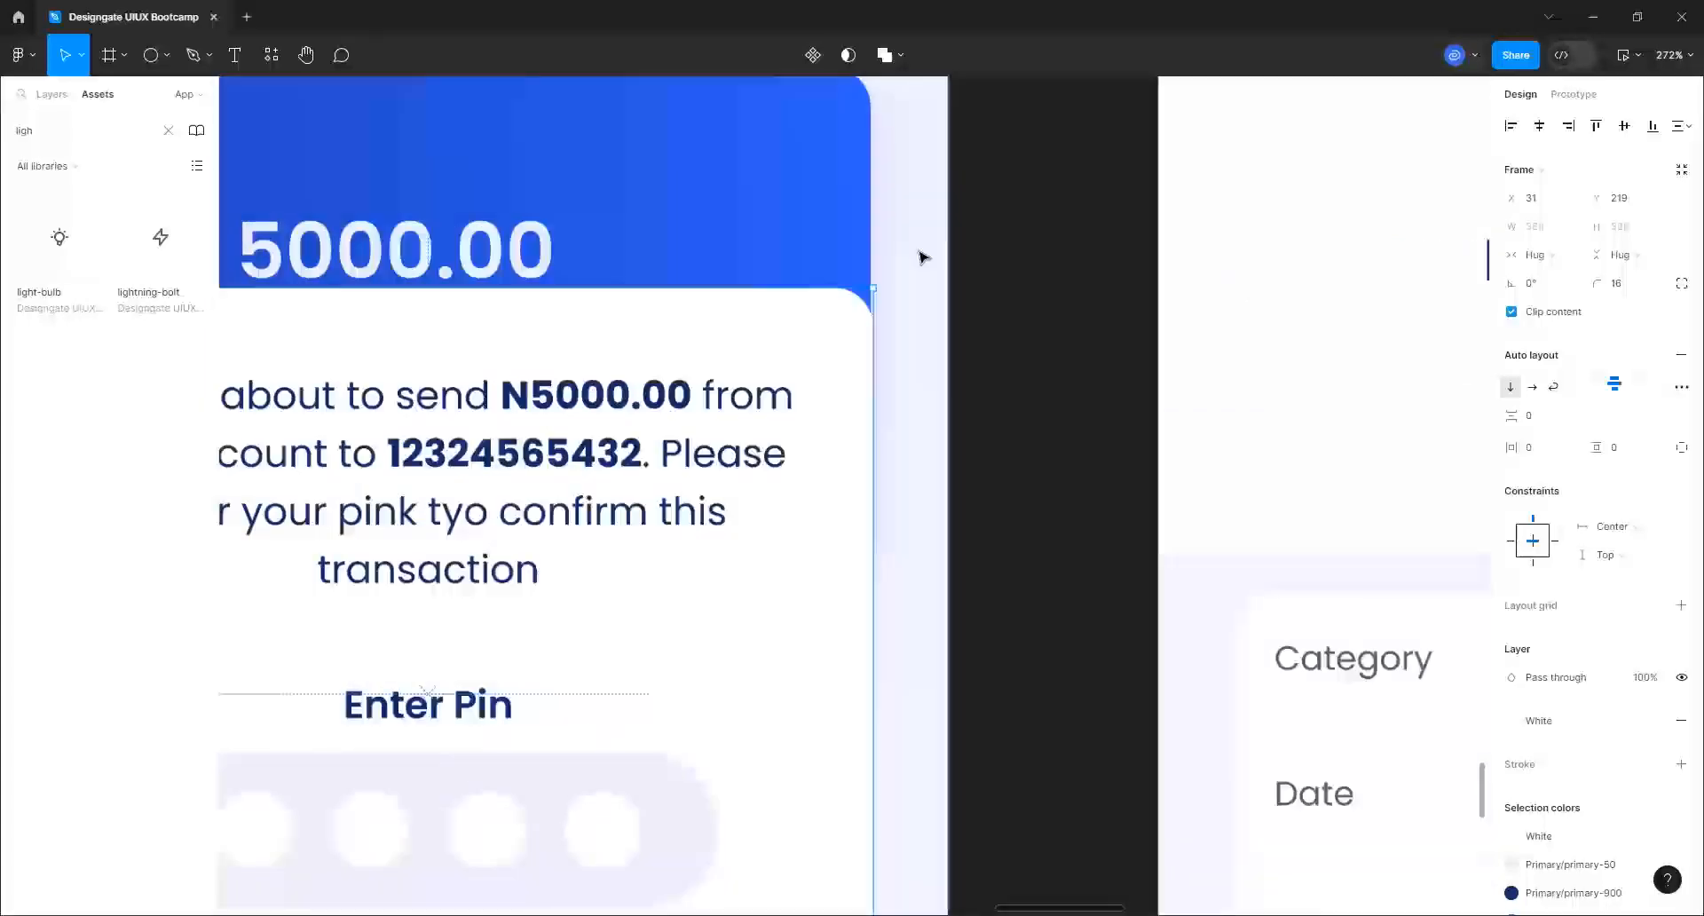
pyautogui.scroll(-6, 932, 330)
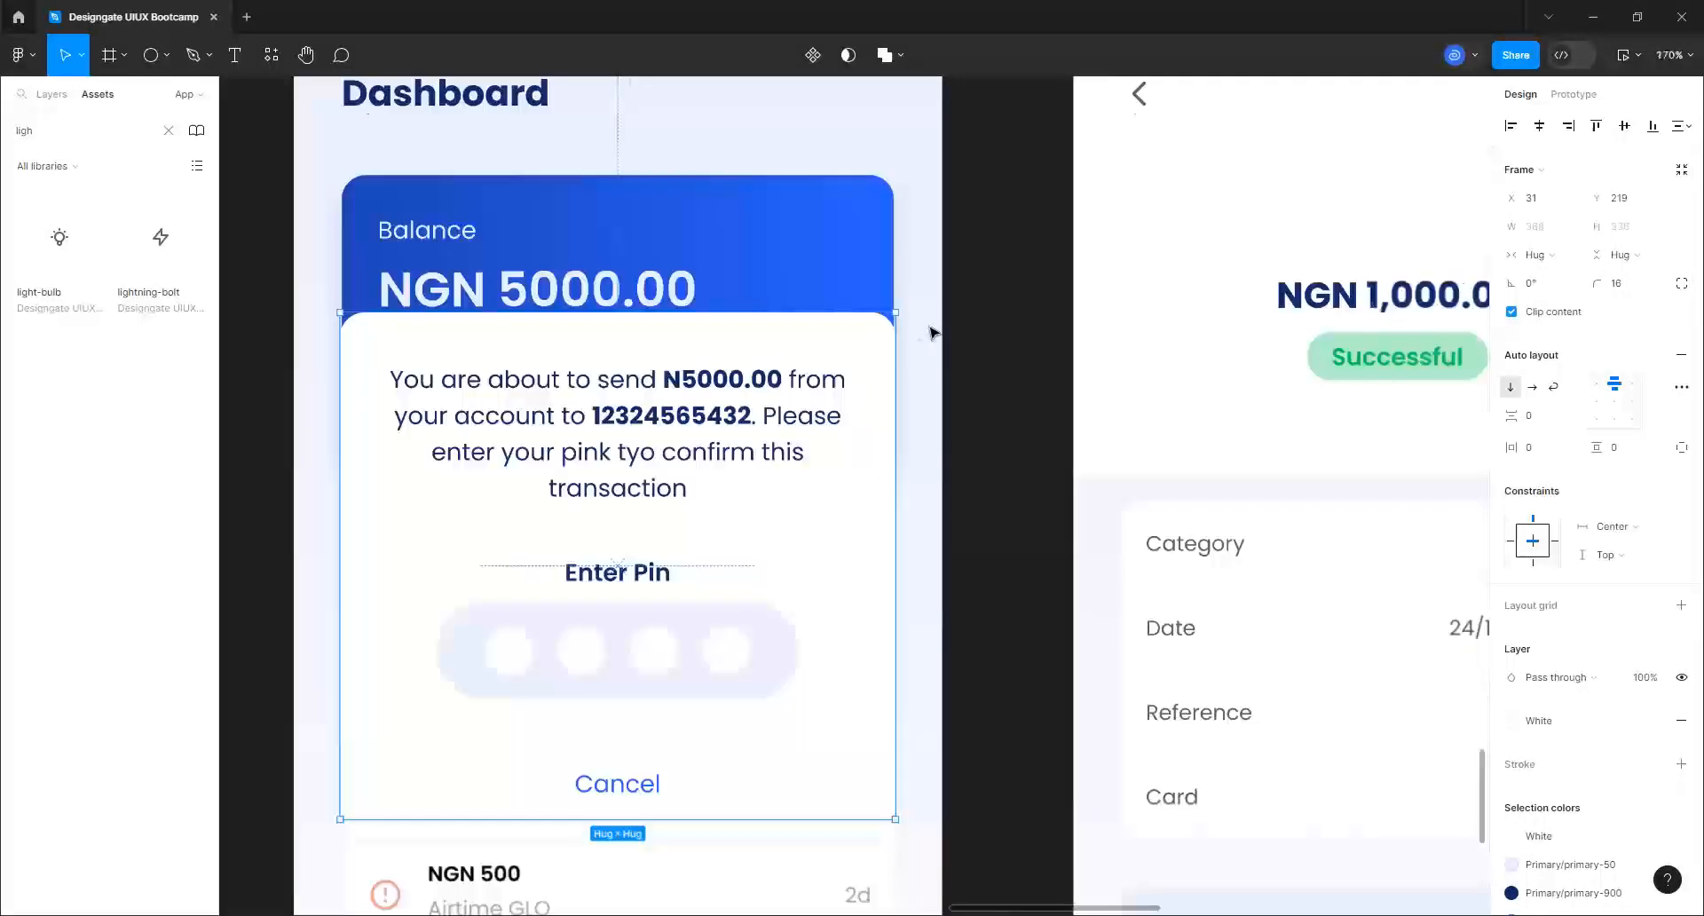
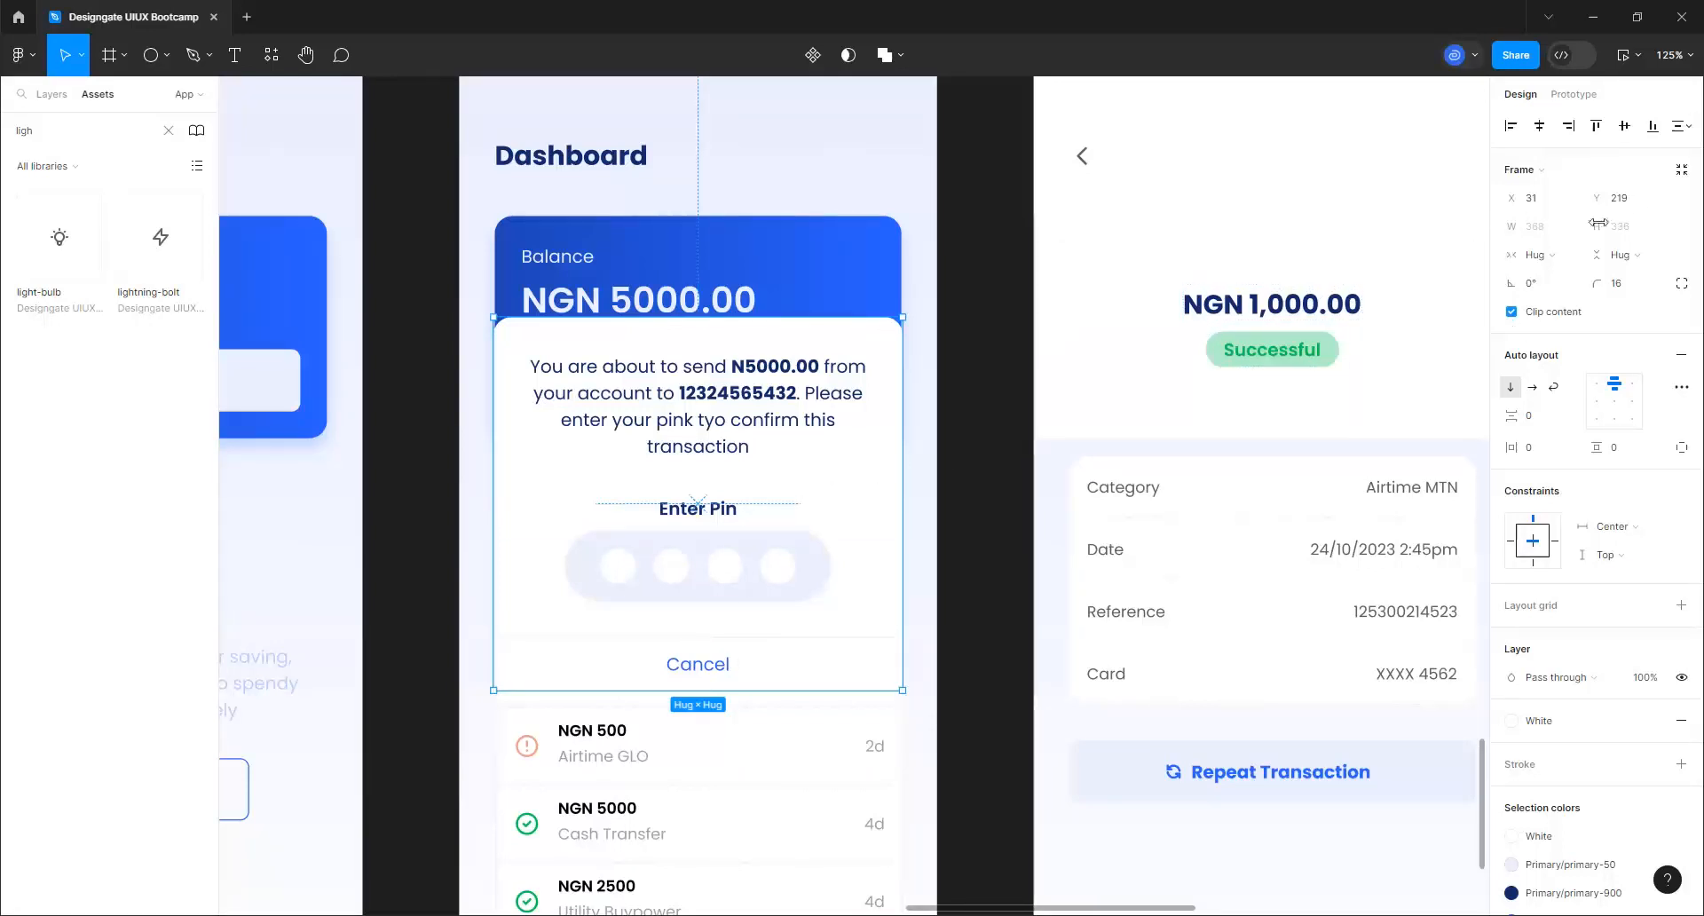
pyautogui.click(1536, 227)
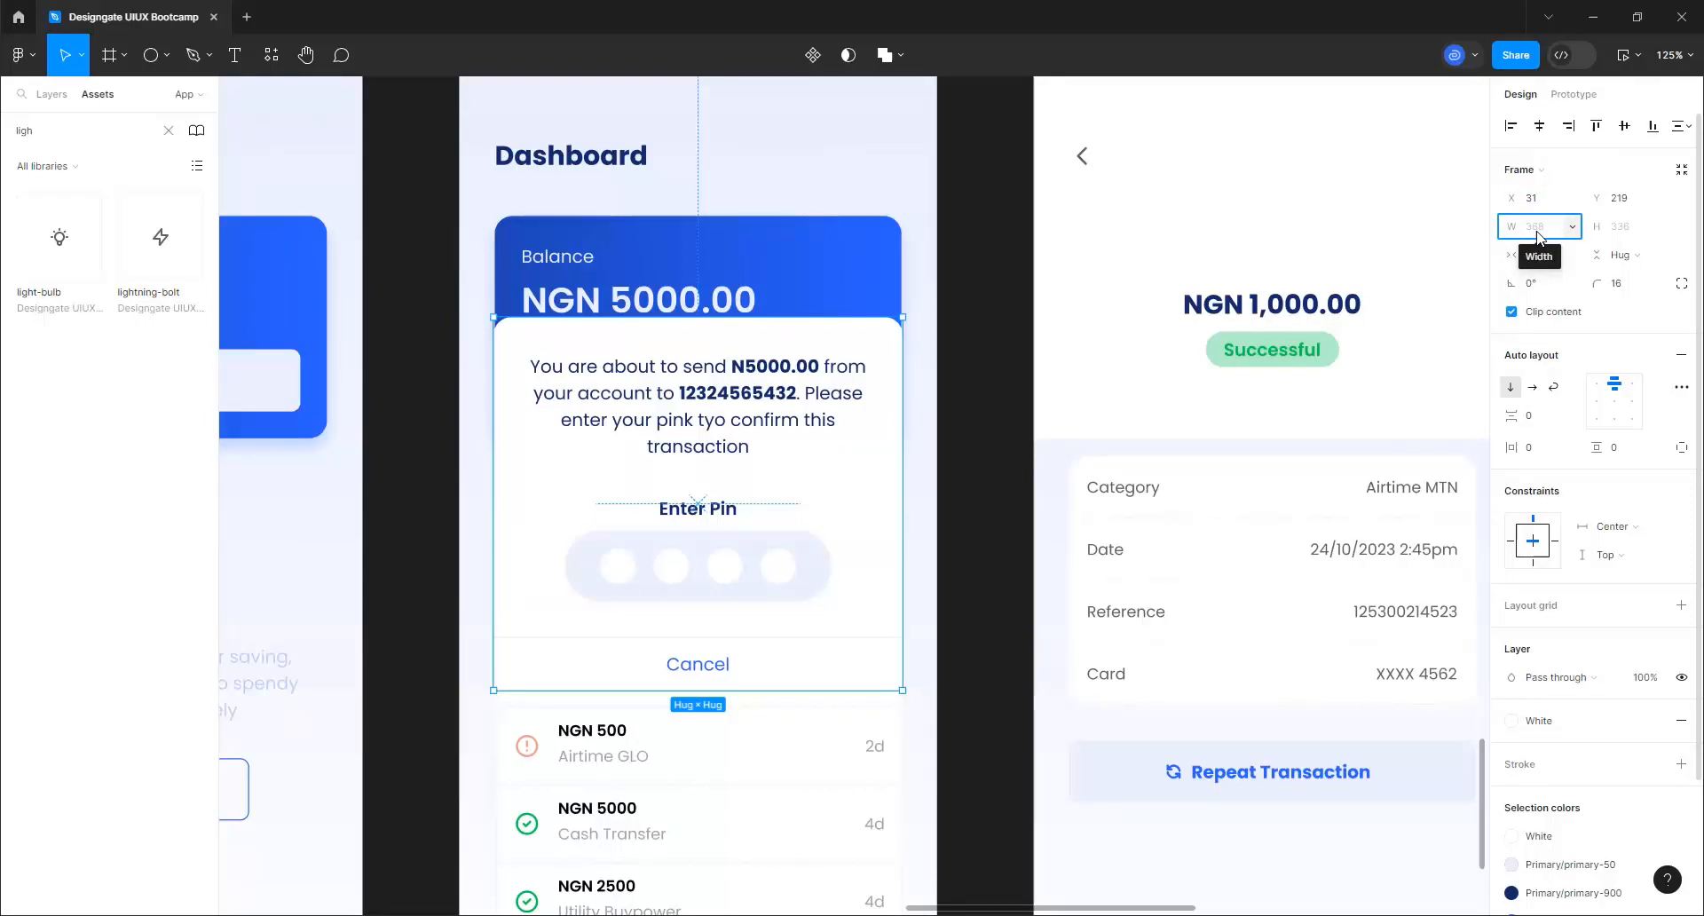
pyautogui.write('390')
pyautogui.press('Return')
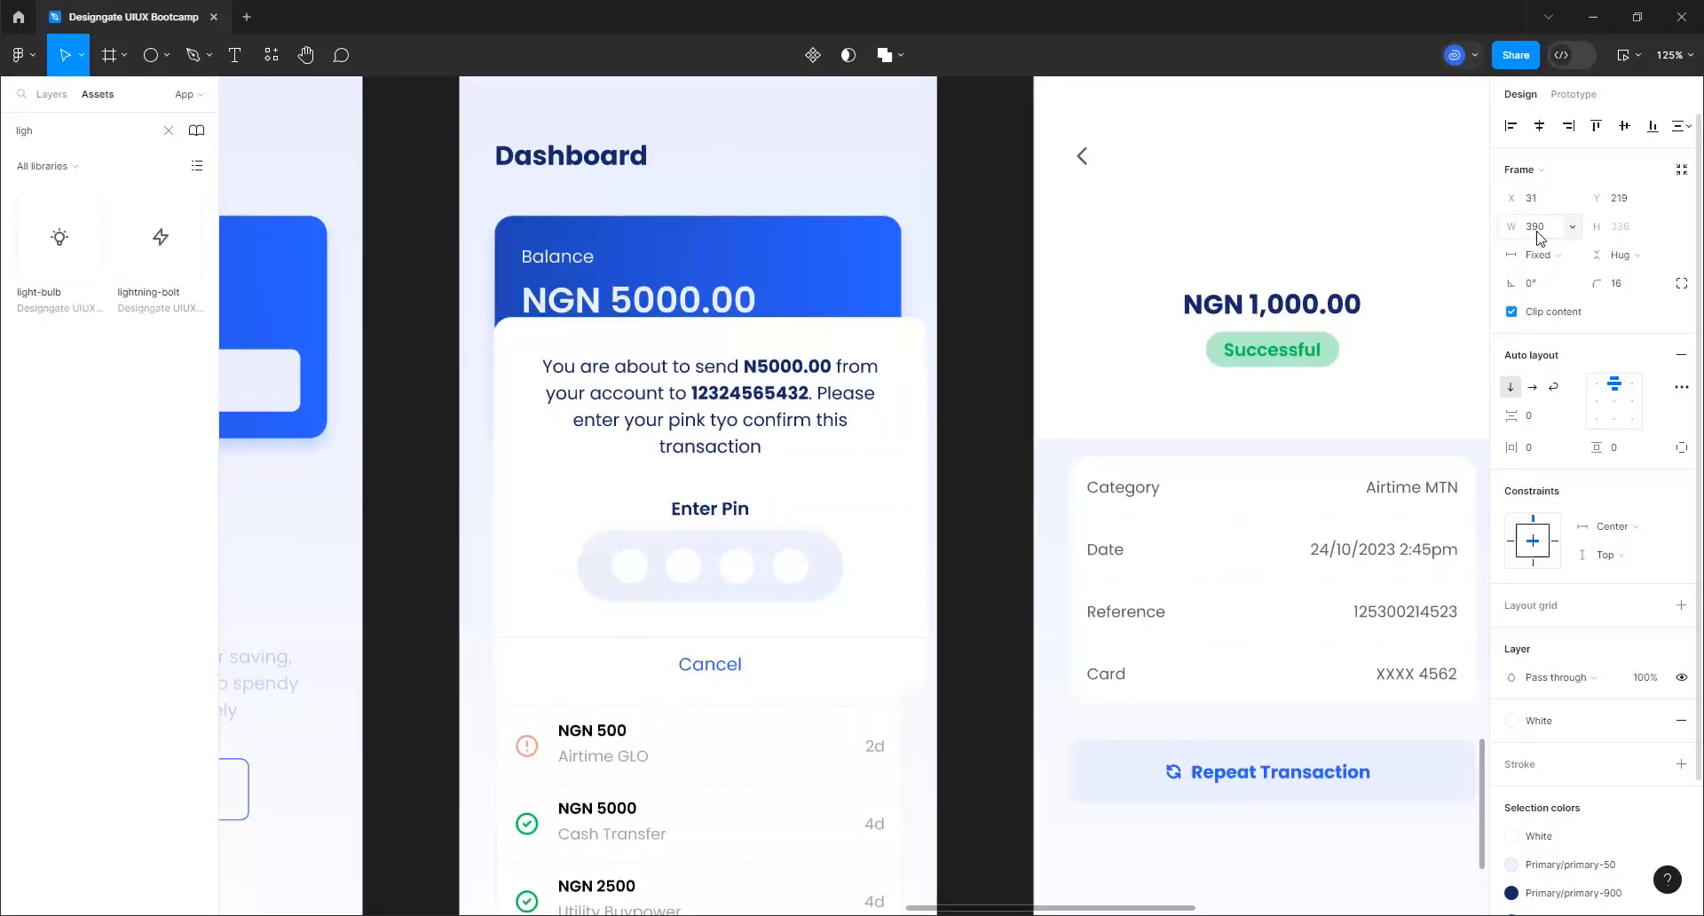
pyautogui.click(1539, 126)
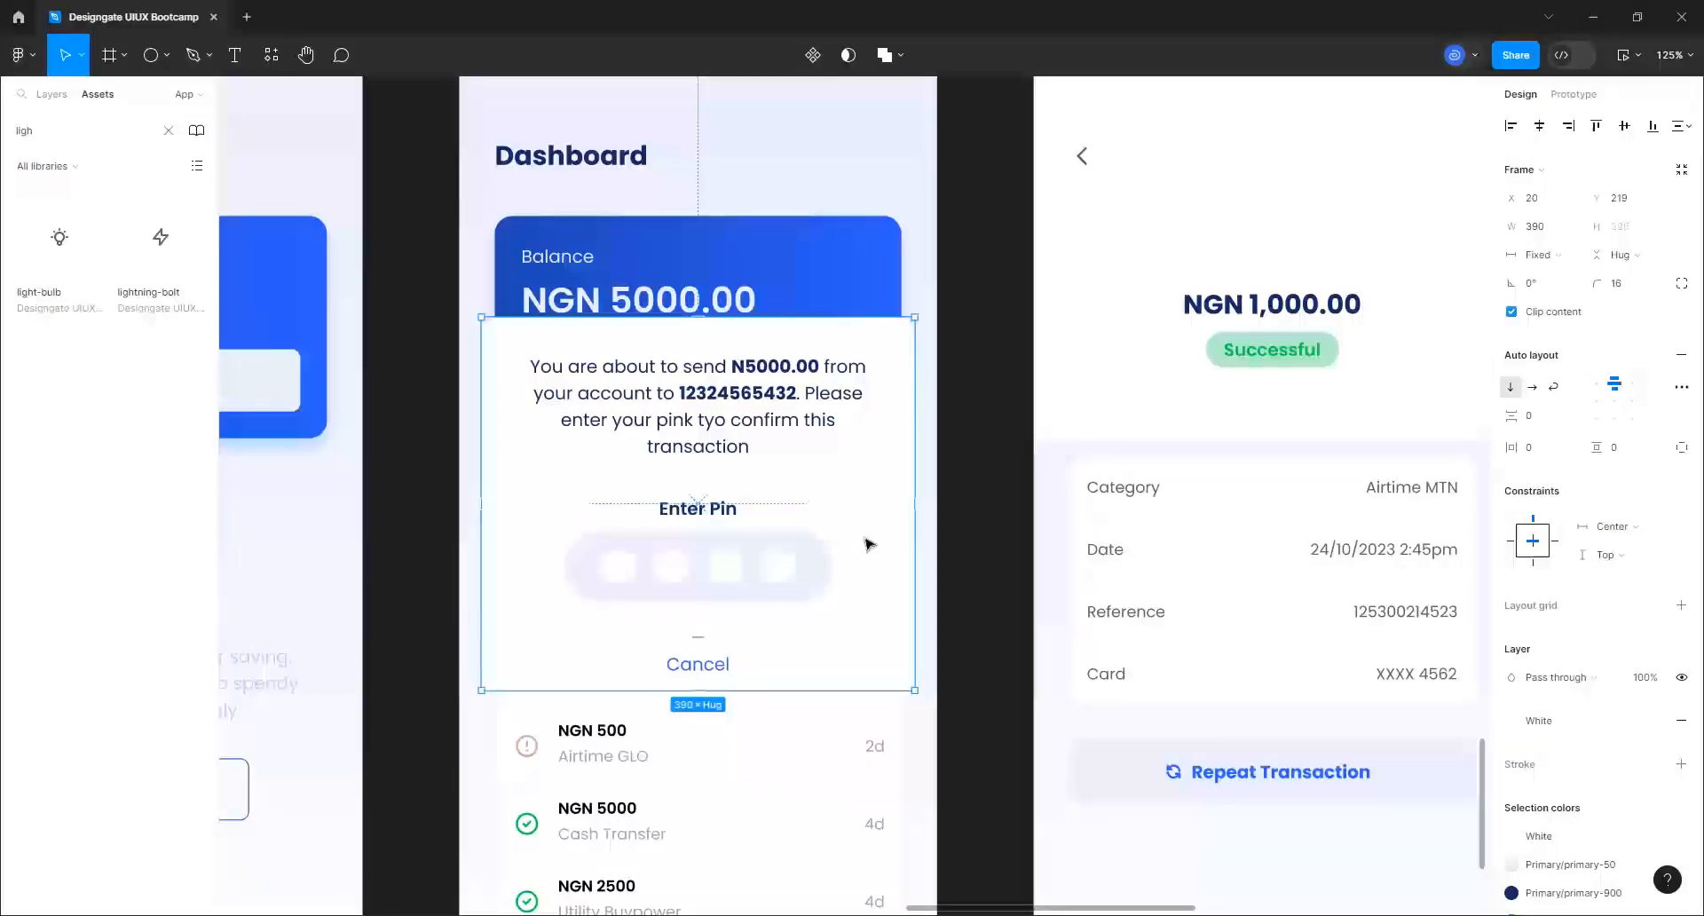
# Move the confirmation card off the Dashboard onto the empty canvas beside the component cards, at about X -185, Y 3080
pyautogui.scroll(-6, 1114, 575)
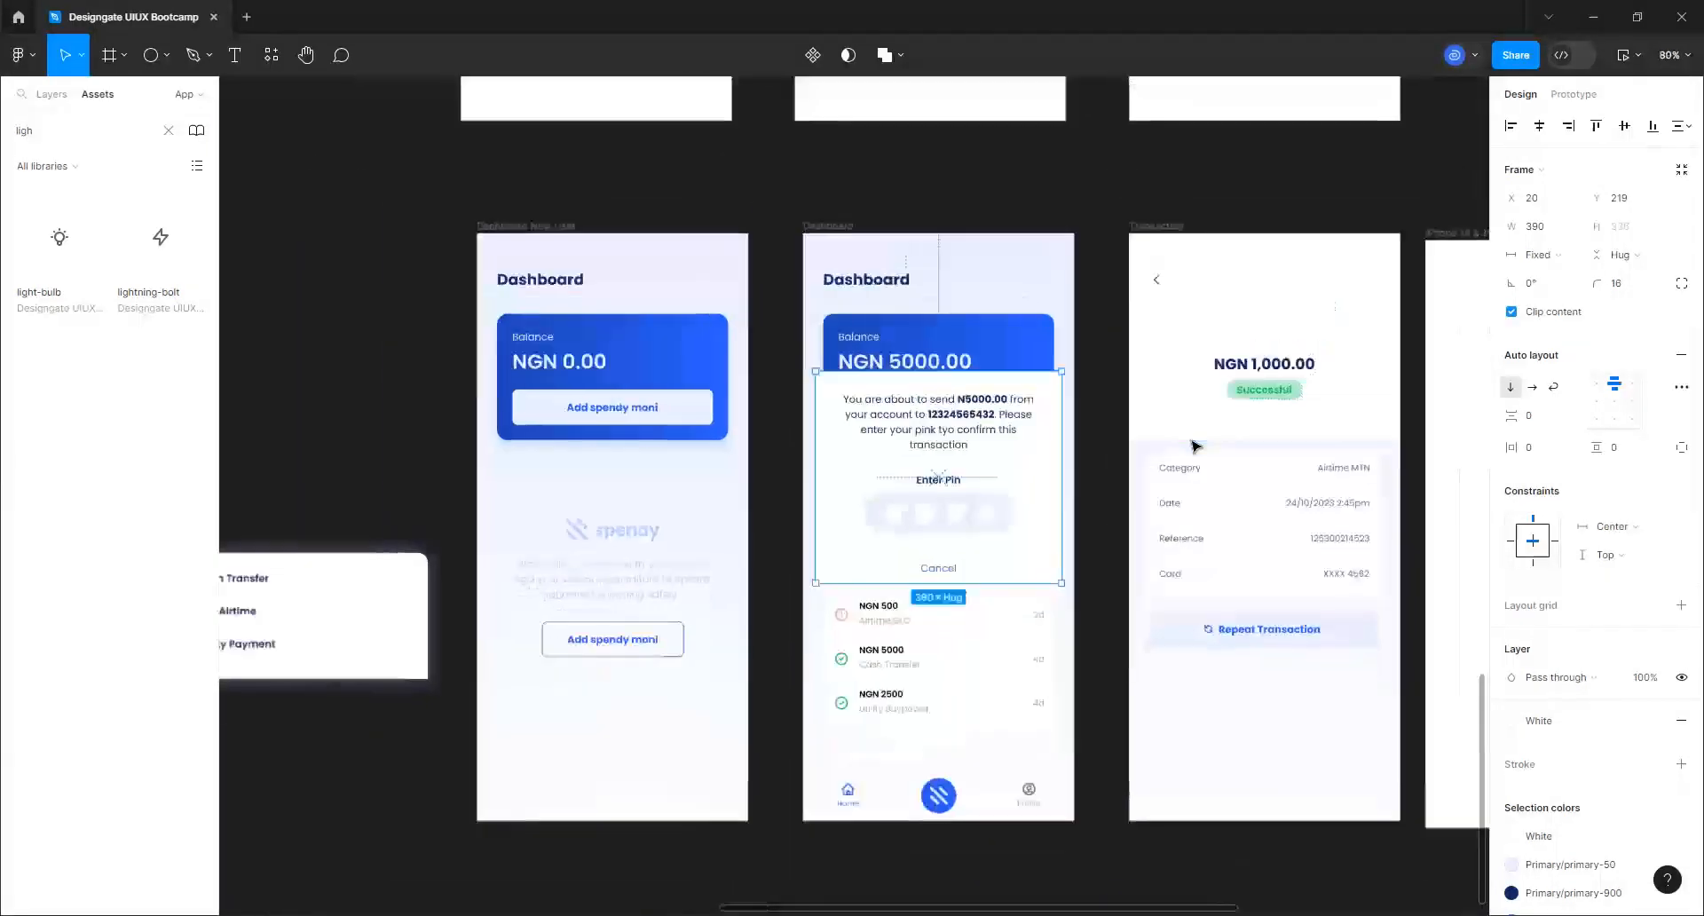
pyautogui.scroll(-2, 1180, 455)
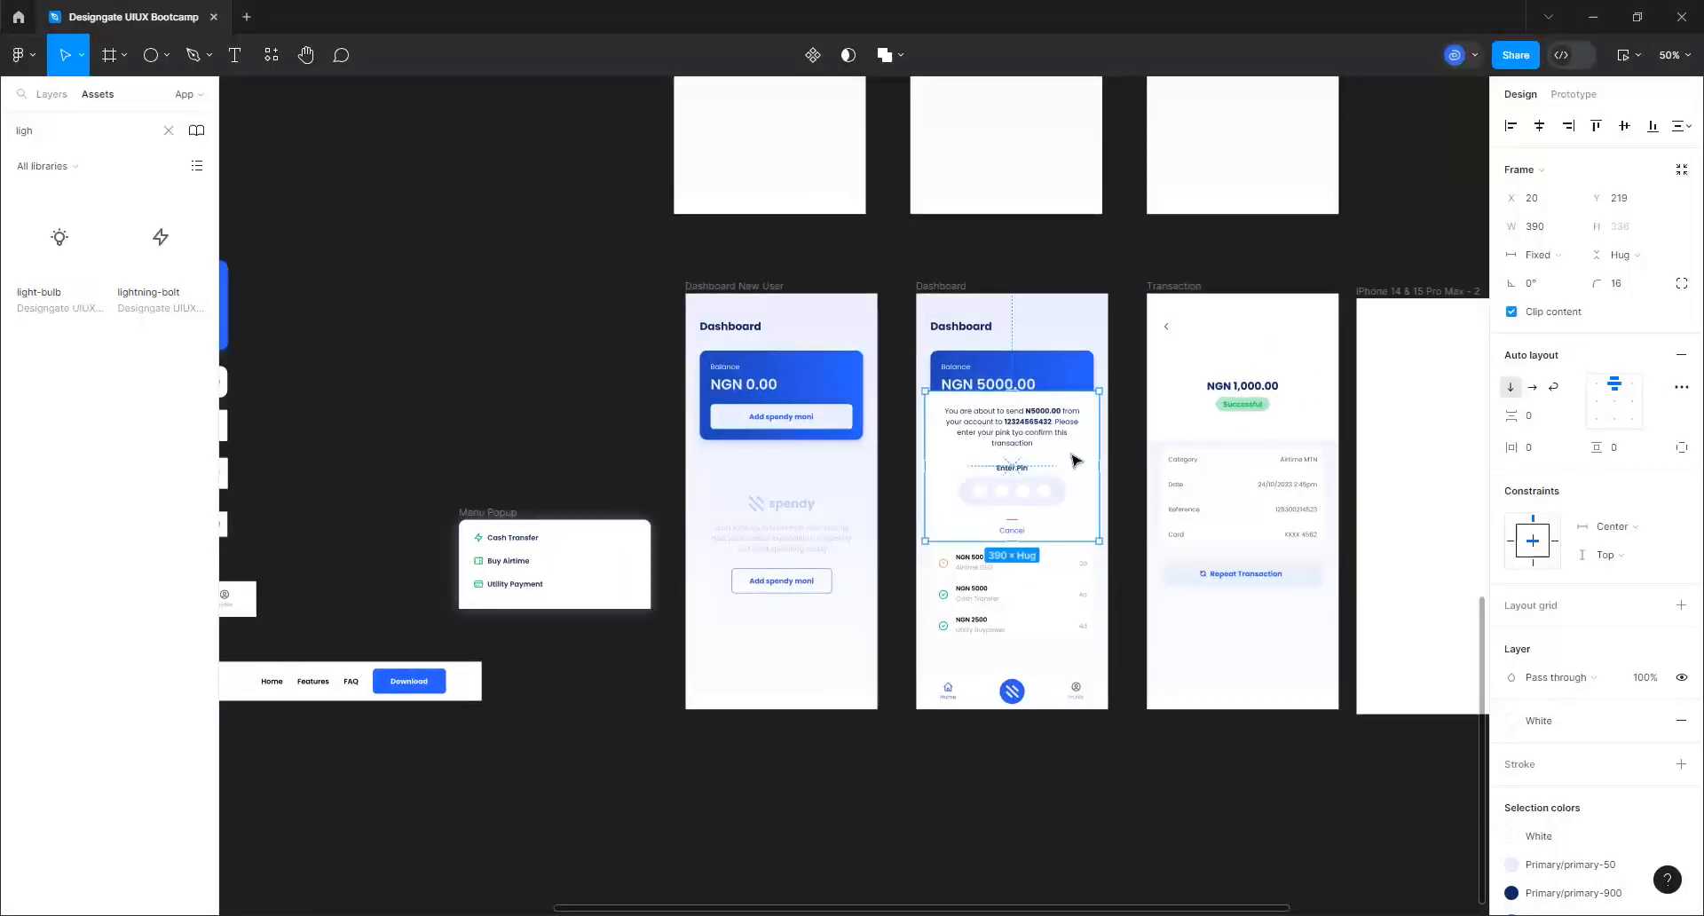
pyautogui.scroll(-1, 1175, 512)
pyautogui.moveTo(1011, 449); pyautogui.dragTo(442, 357)
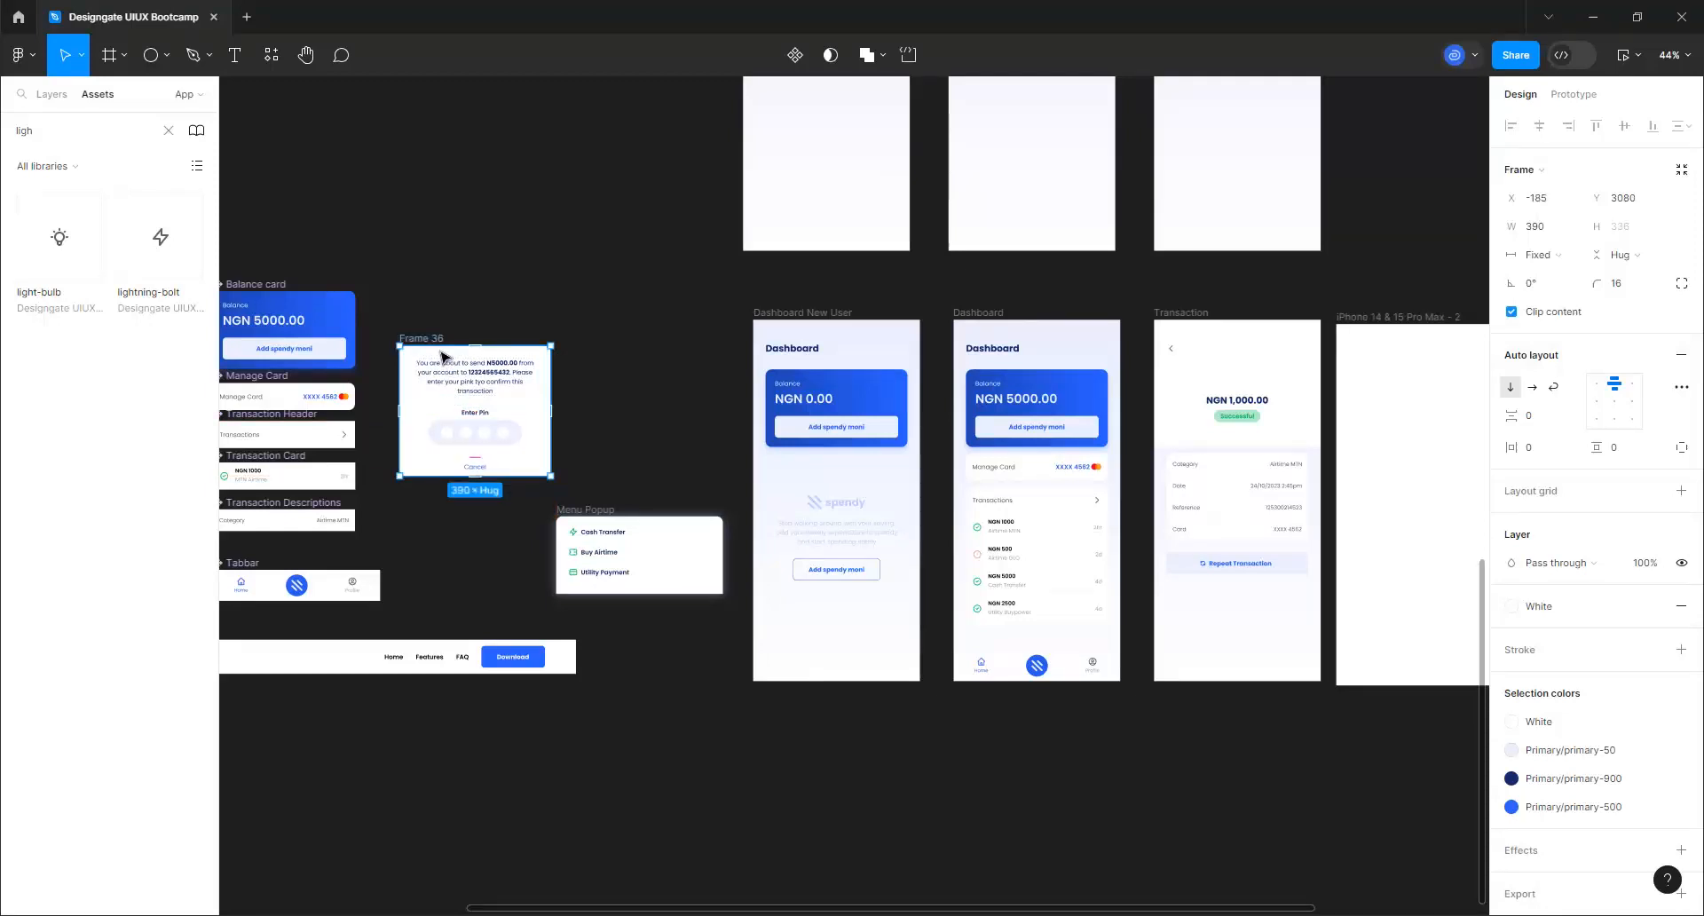
# Rename the confirmation card's frame as Confirmation Popup and move the Menu Popup frame directly below it
pyautogui.doubleClick(435, 340)
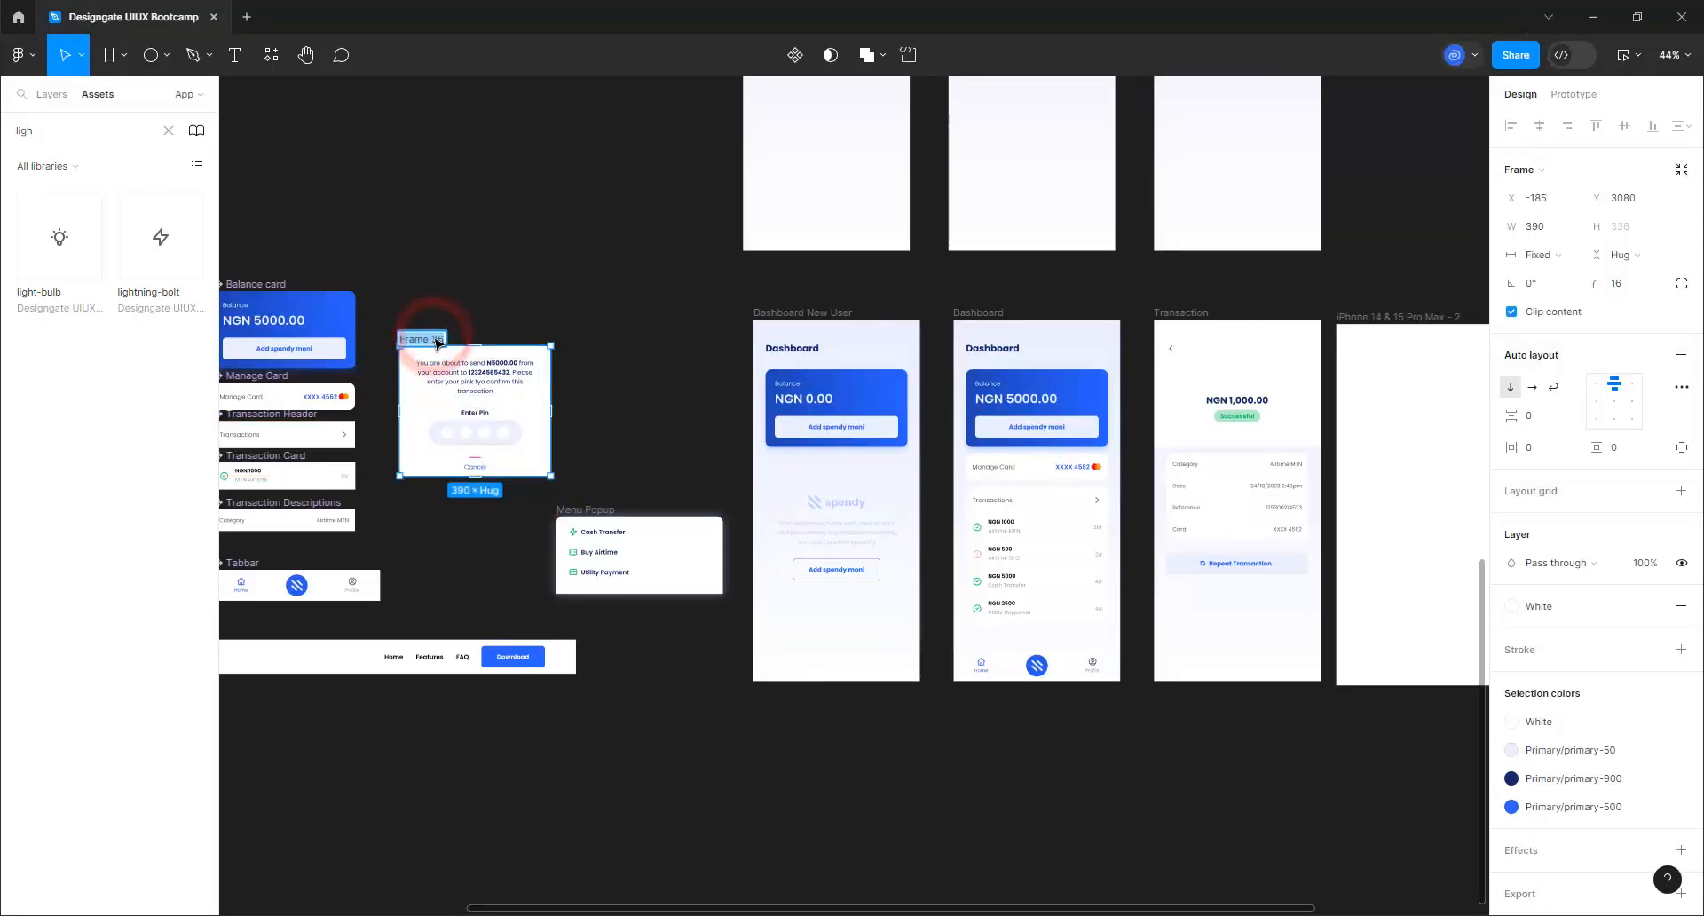
pyautogui.write('Confirmatio')
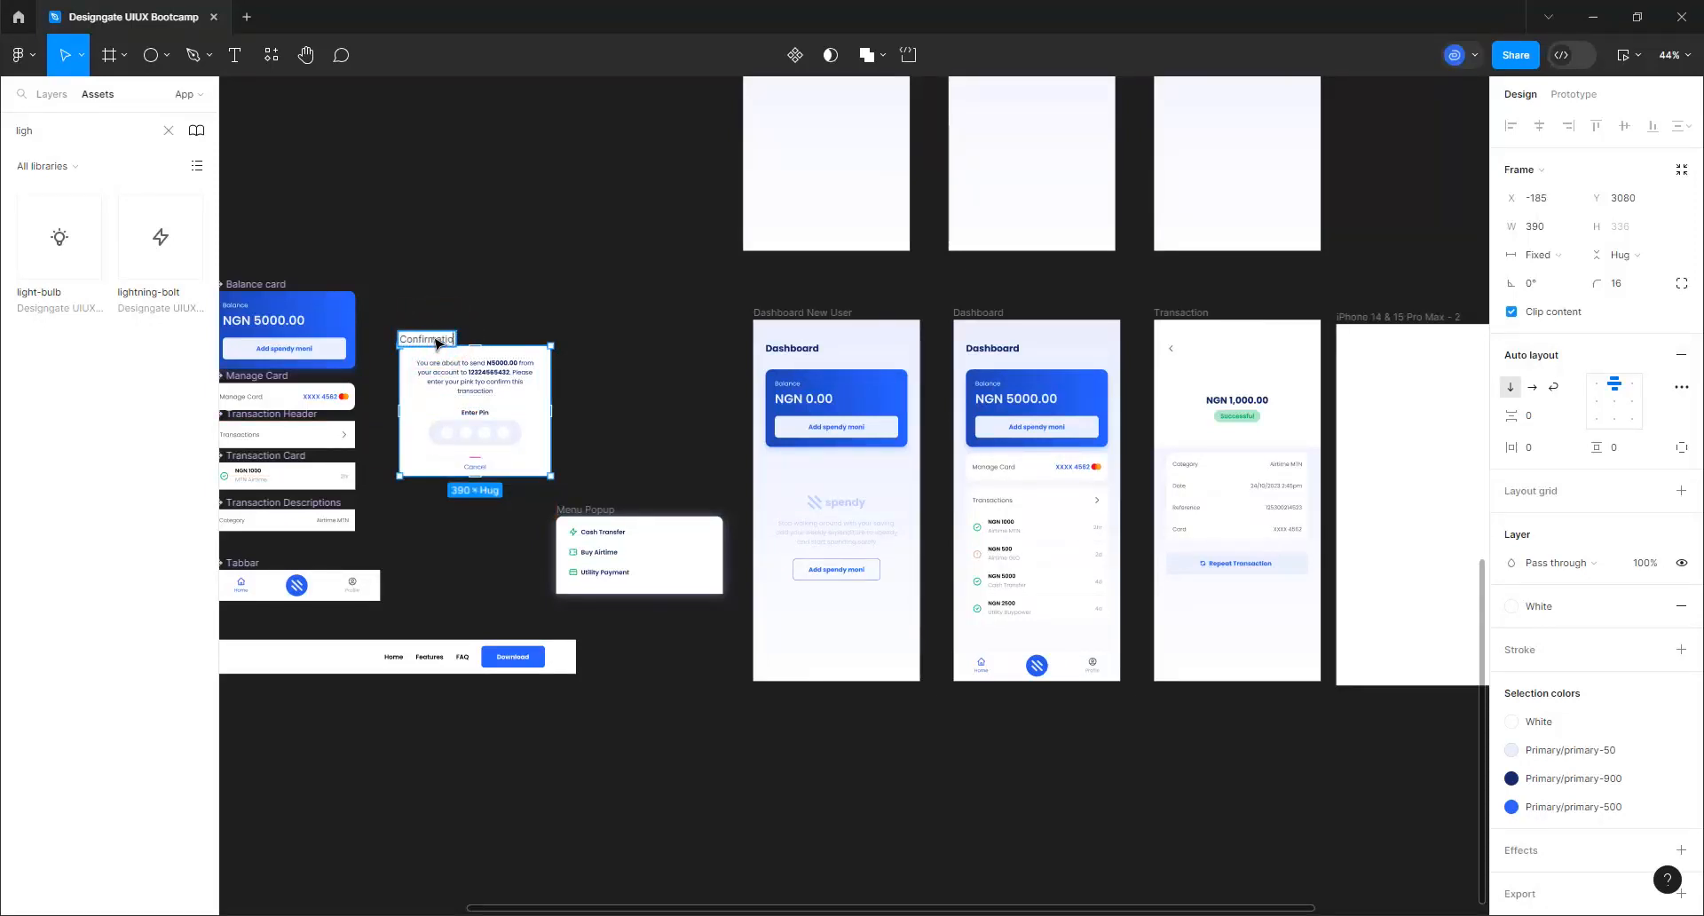
pyautogui.write('n Popup')
pyautogui.press('Return')
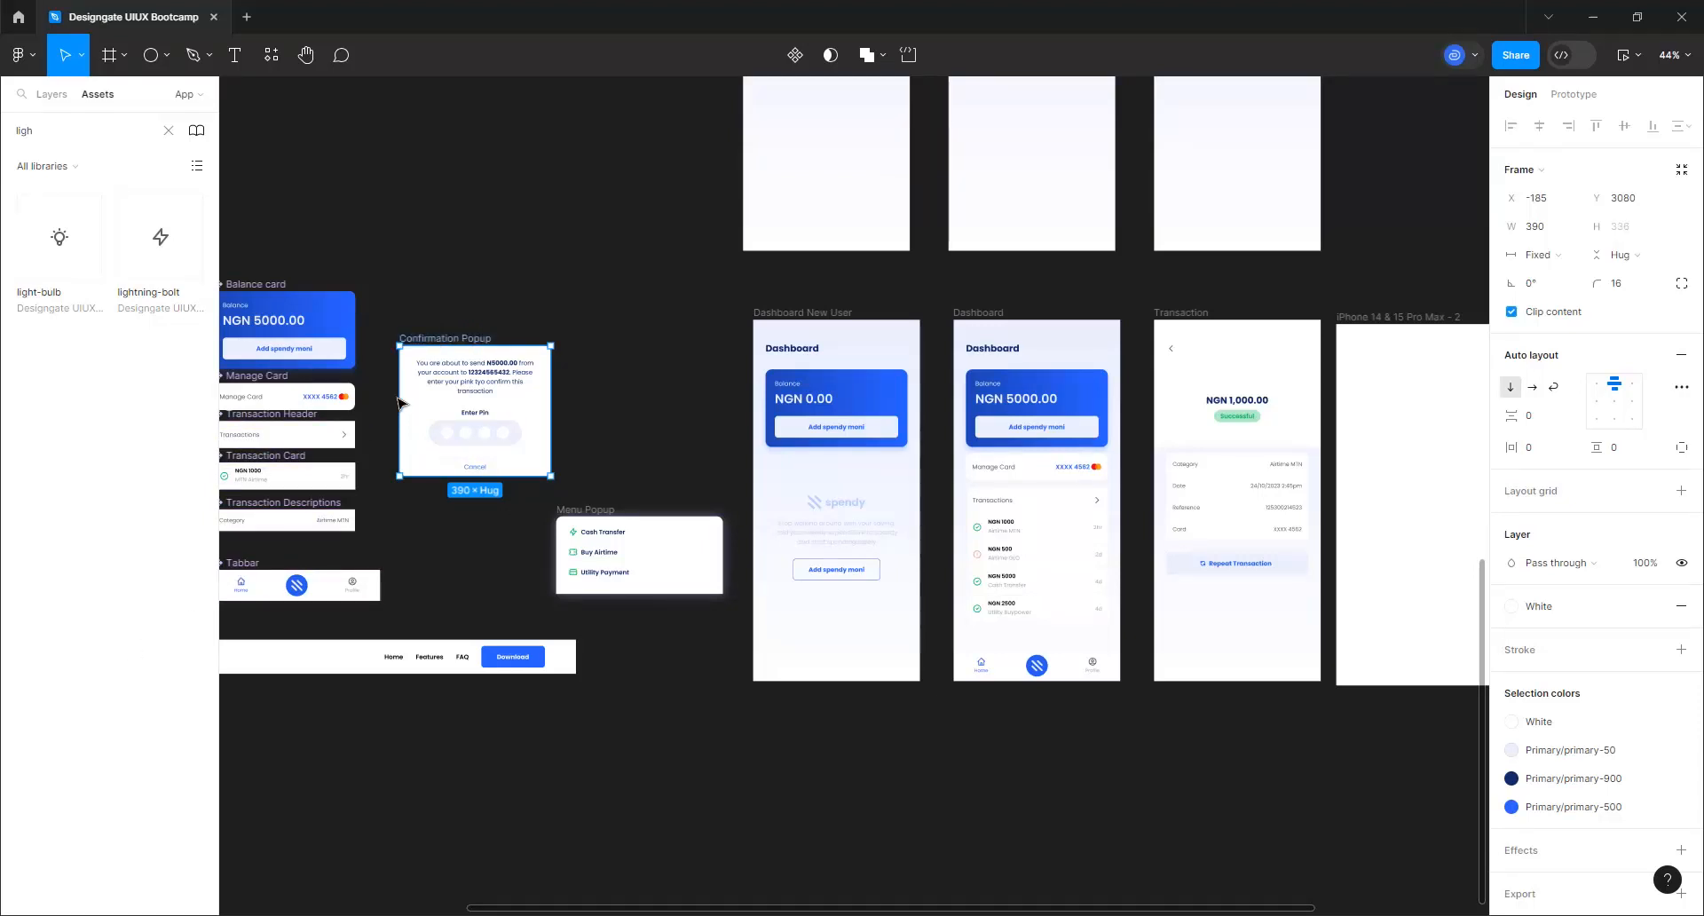
pyautogui.moveTo(604, 512); pyautogui.dragTo(460, 530)
# Prototype the Profile item of the Tabbar component so that clicking it opens Confirmation Popup as an overlay
pyautogui.click(459, 338)
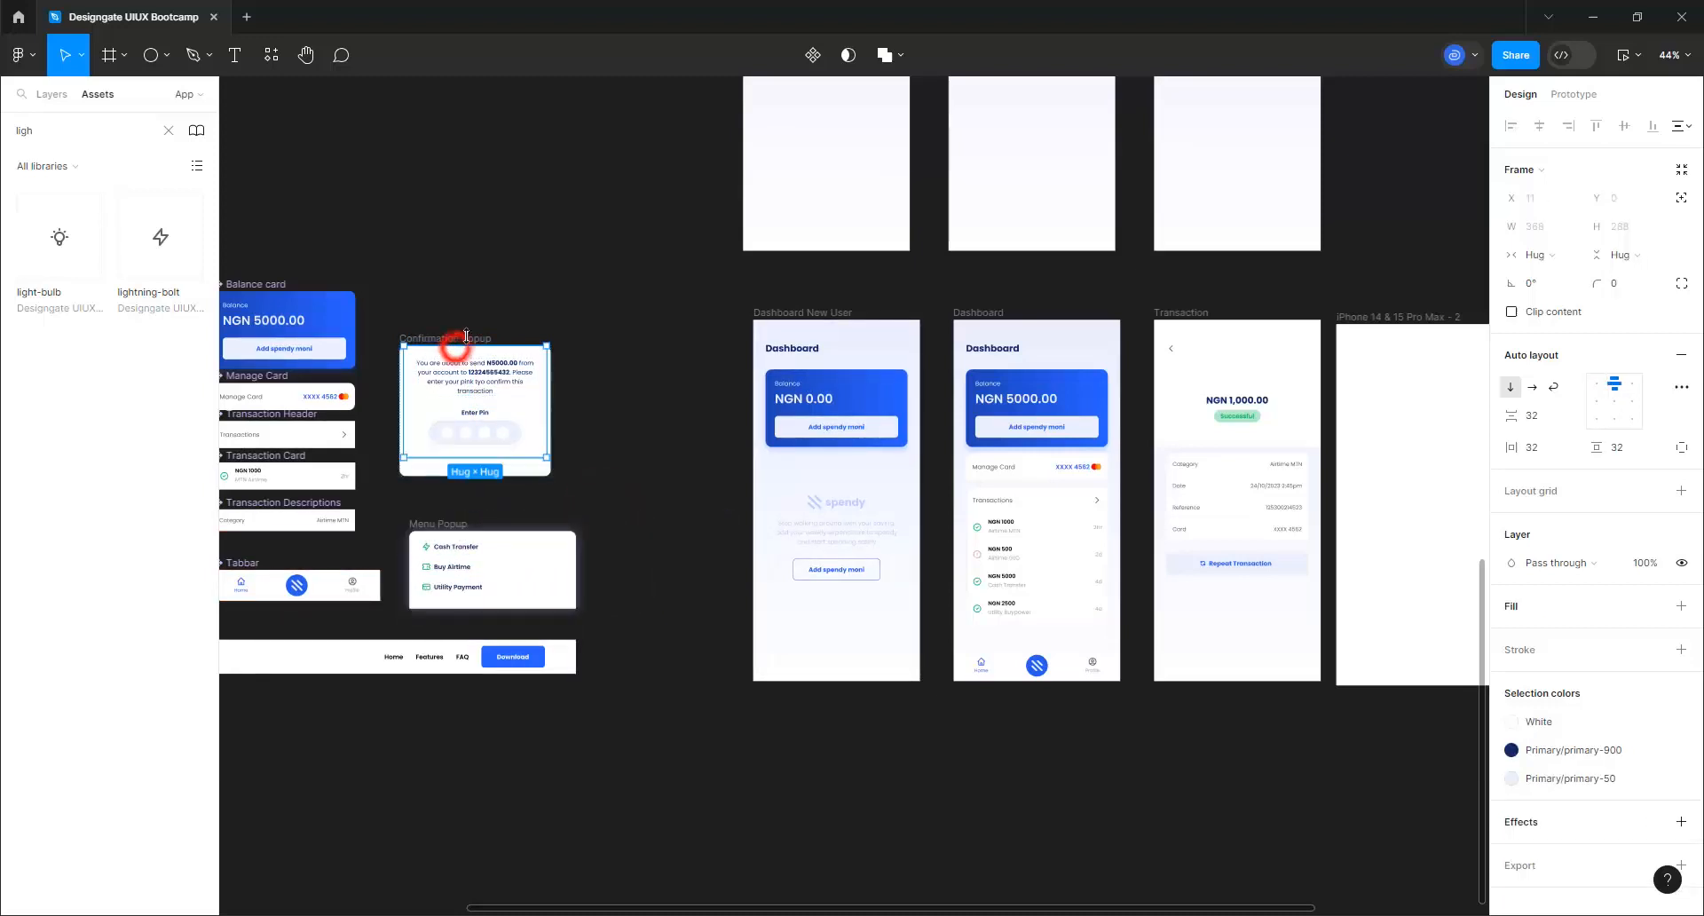
pyautogui.click(1572, 95)
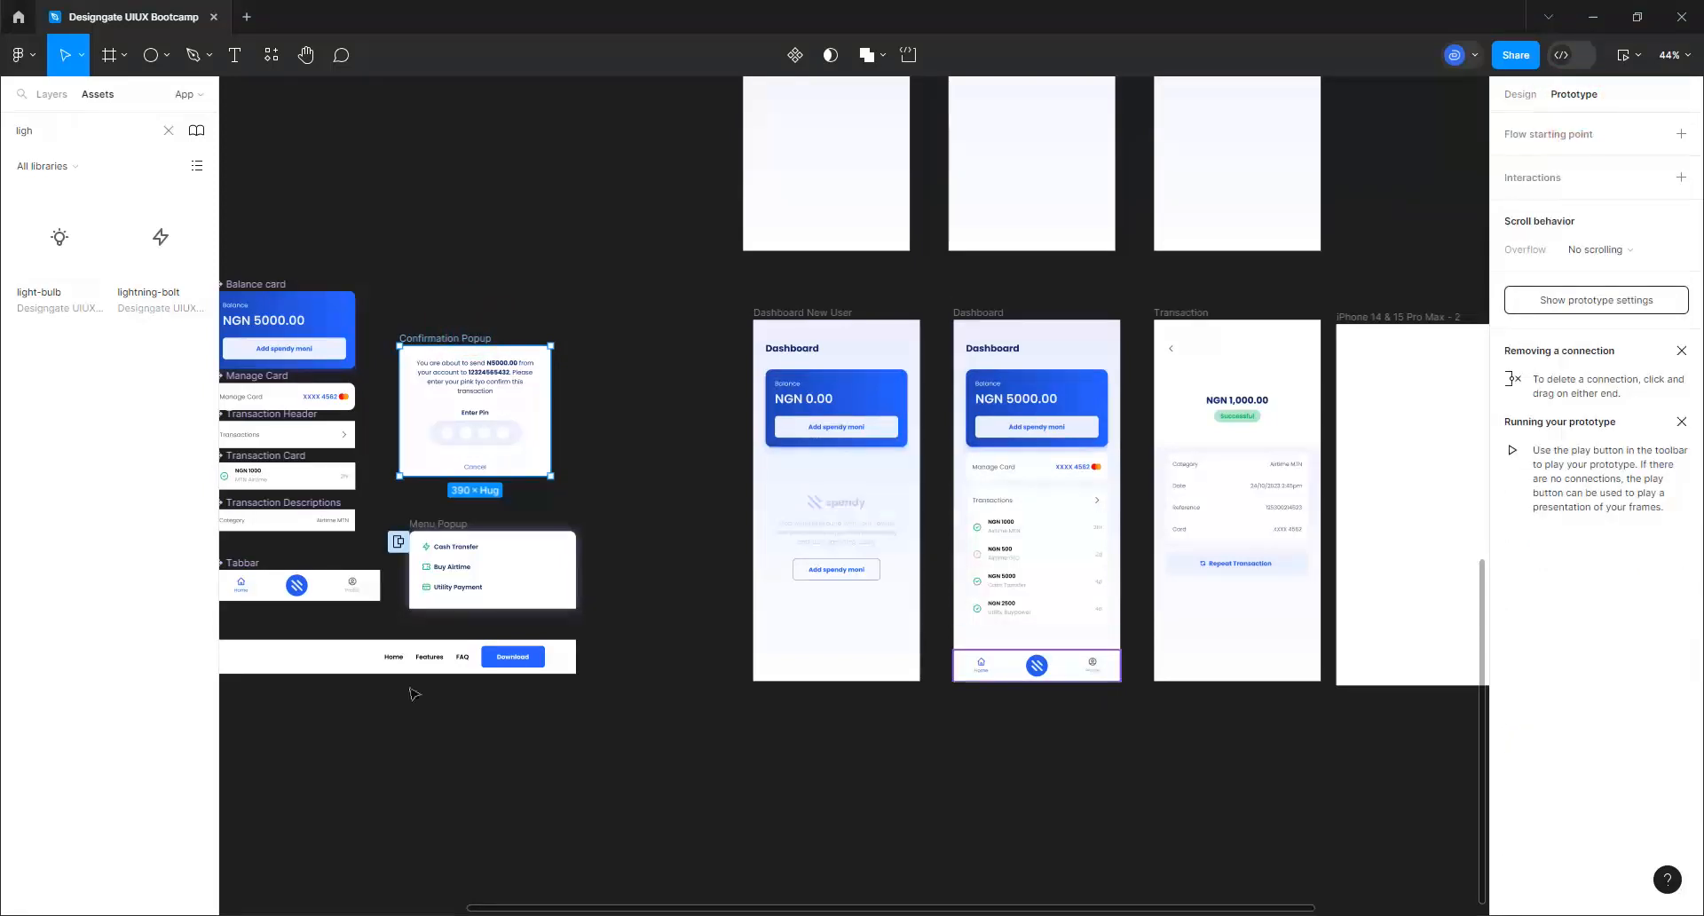
pyautogui.click(349, 587)
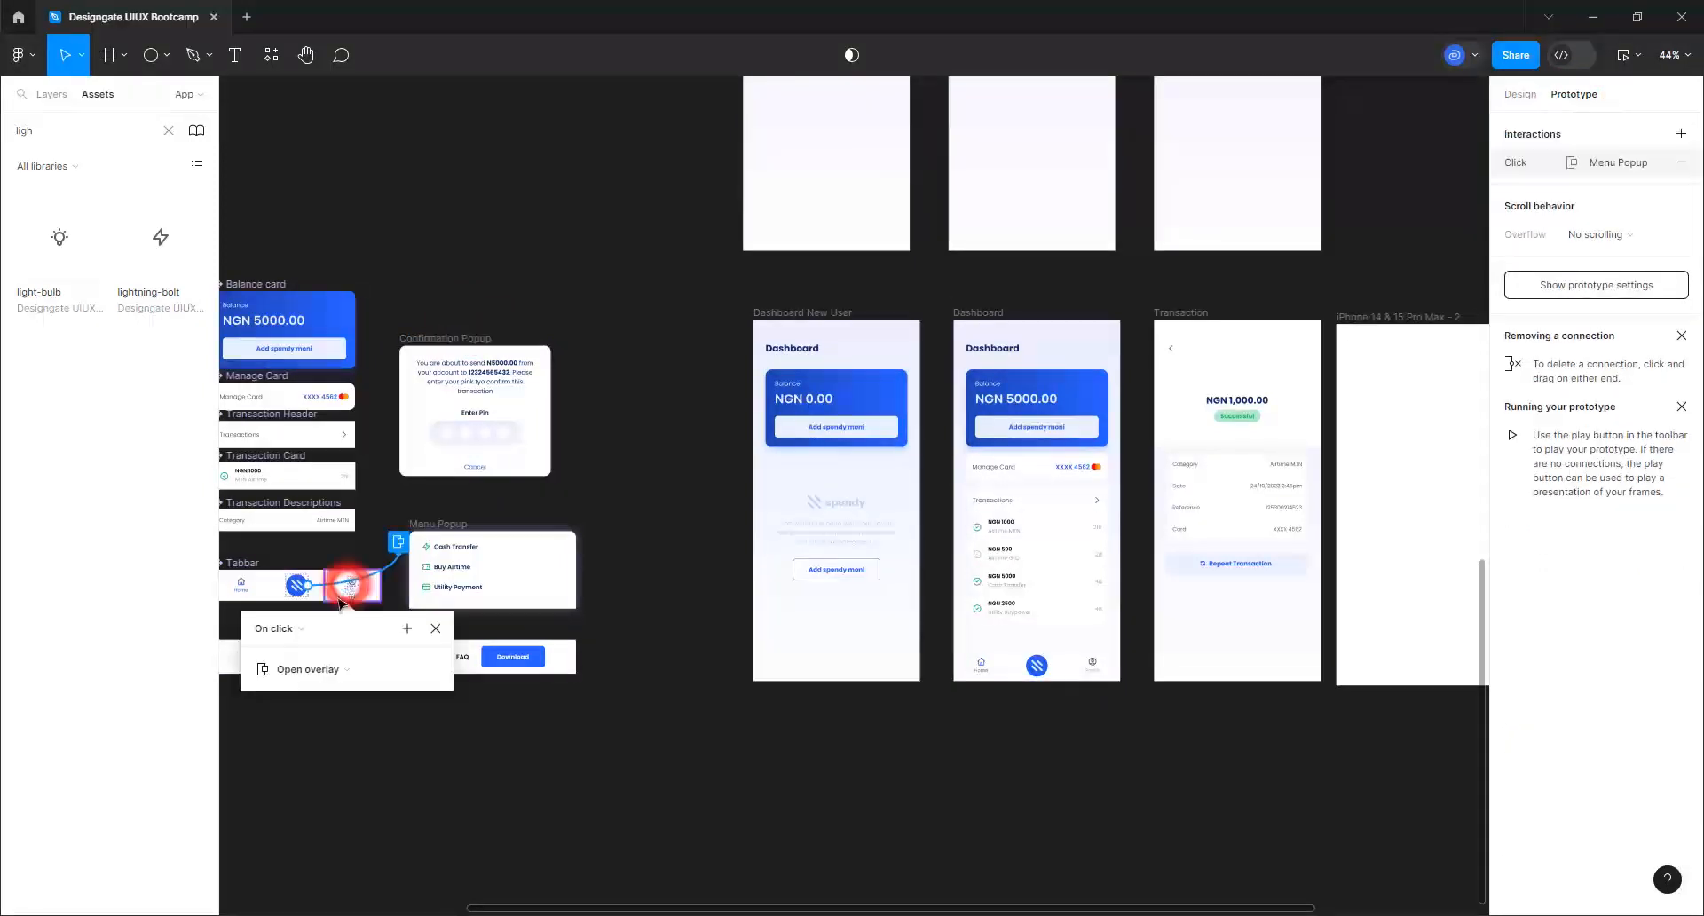
pyautogui.scroll(5, 332, 599)
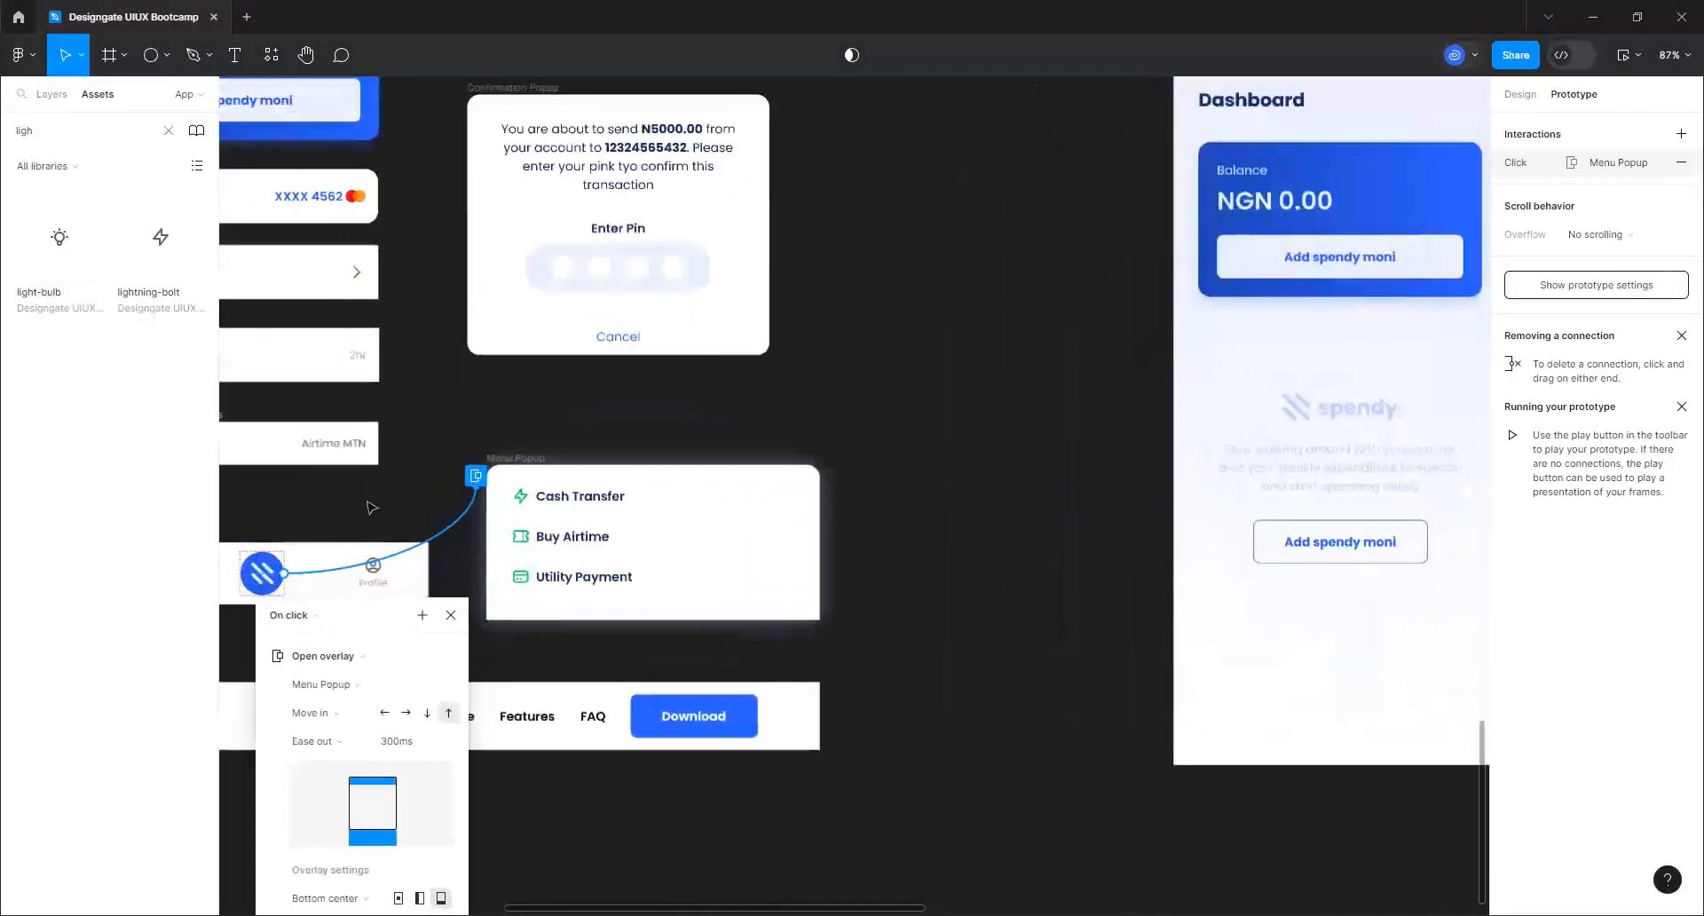
pyautogui.click(367, 502)
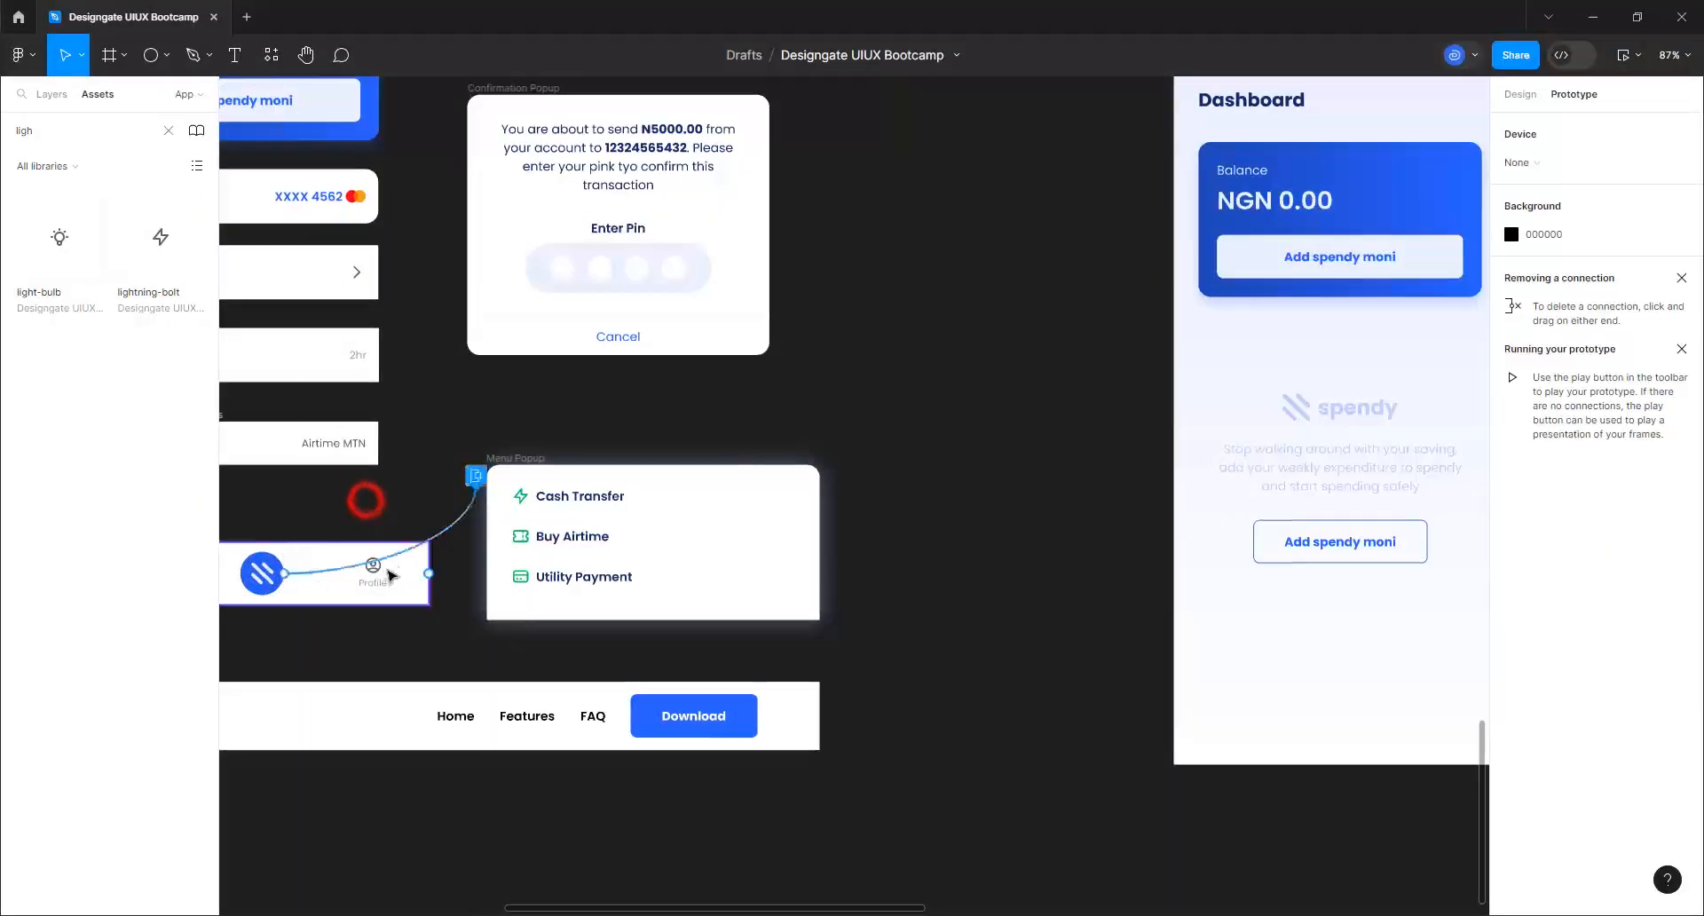
pyautogui.click(378, 568)
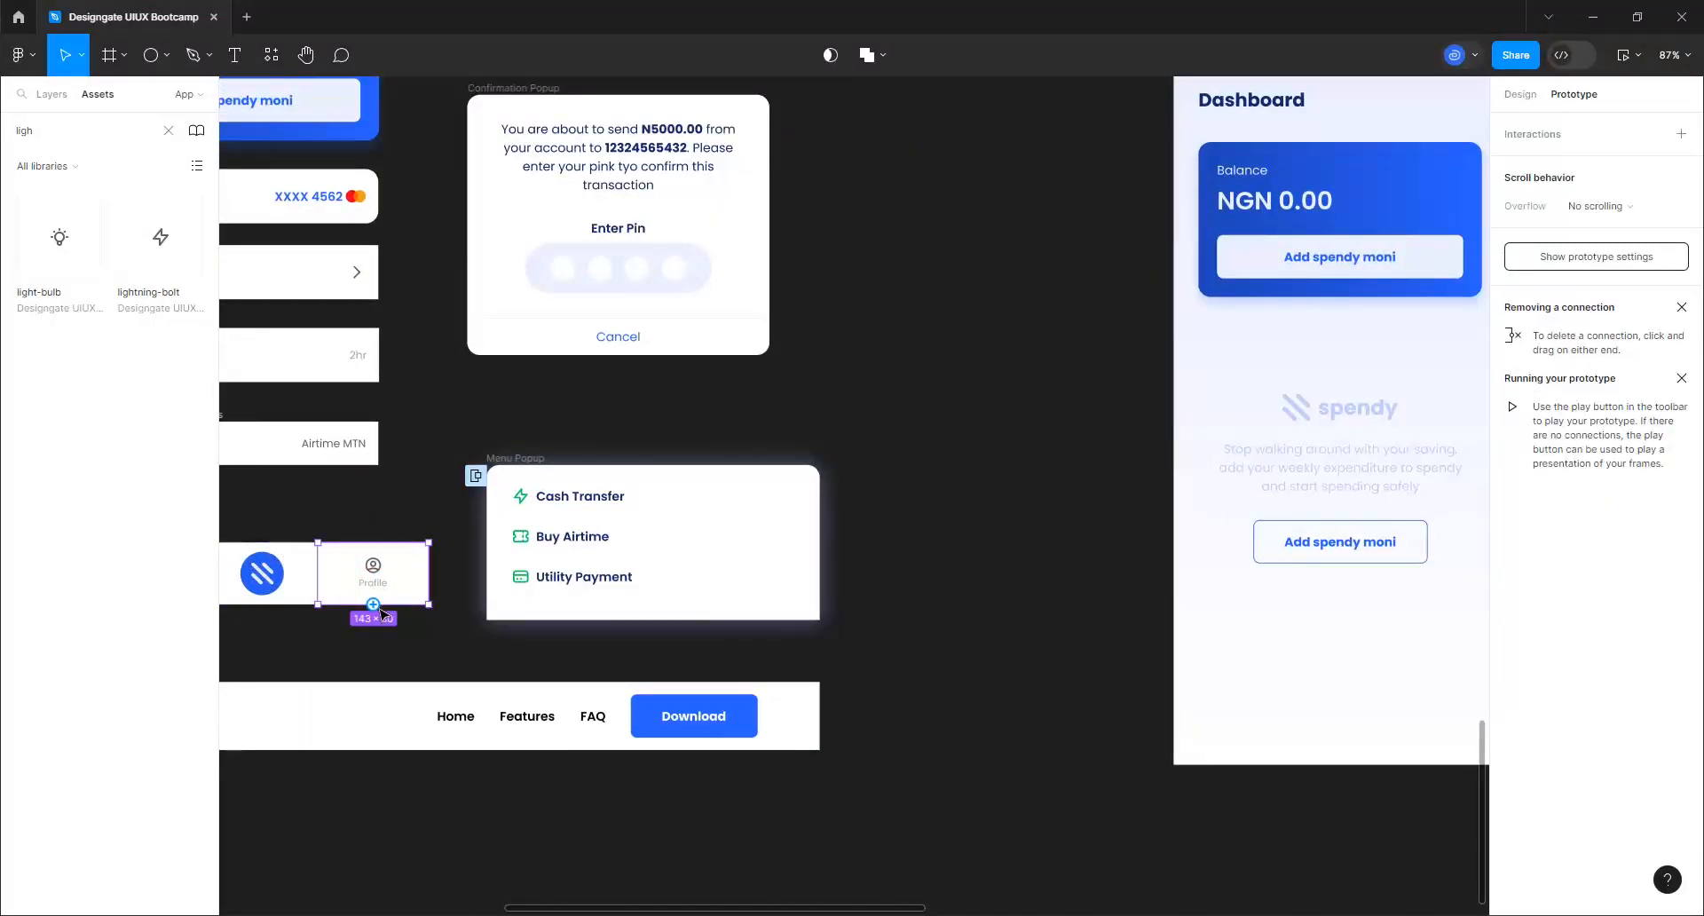
pyautogui.moveTo(373, 603); pyautogui.dragTo(611, 270)
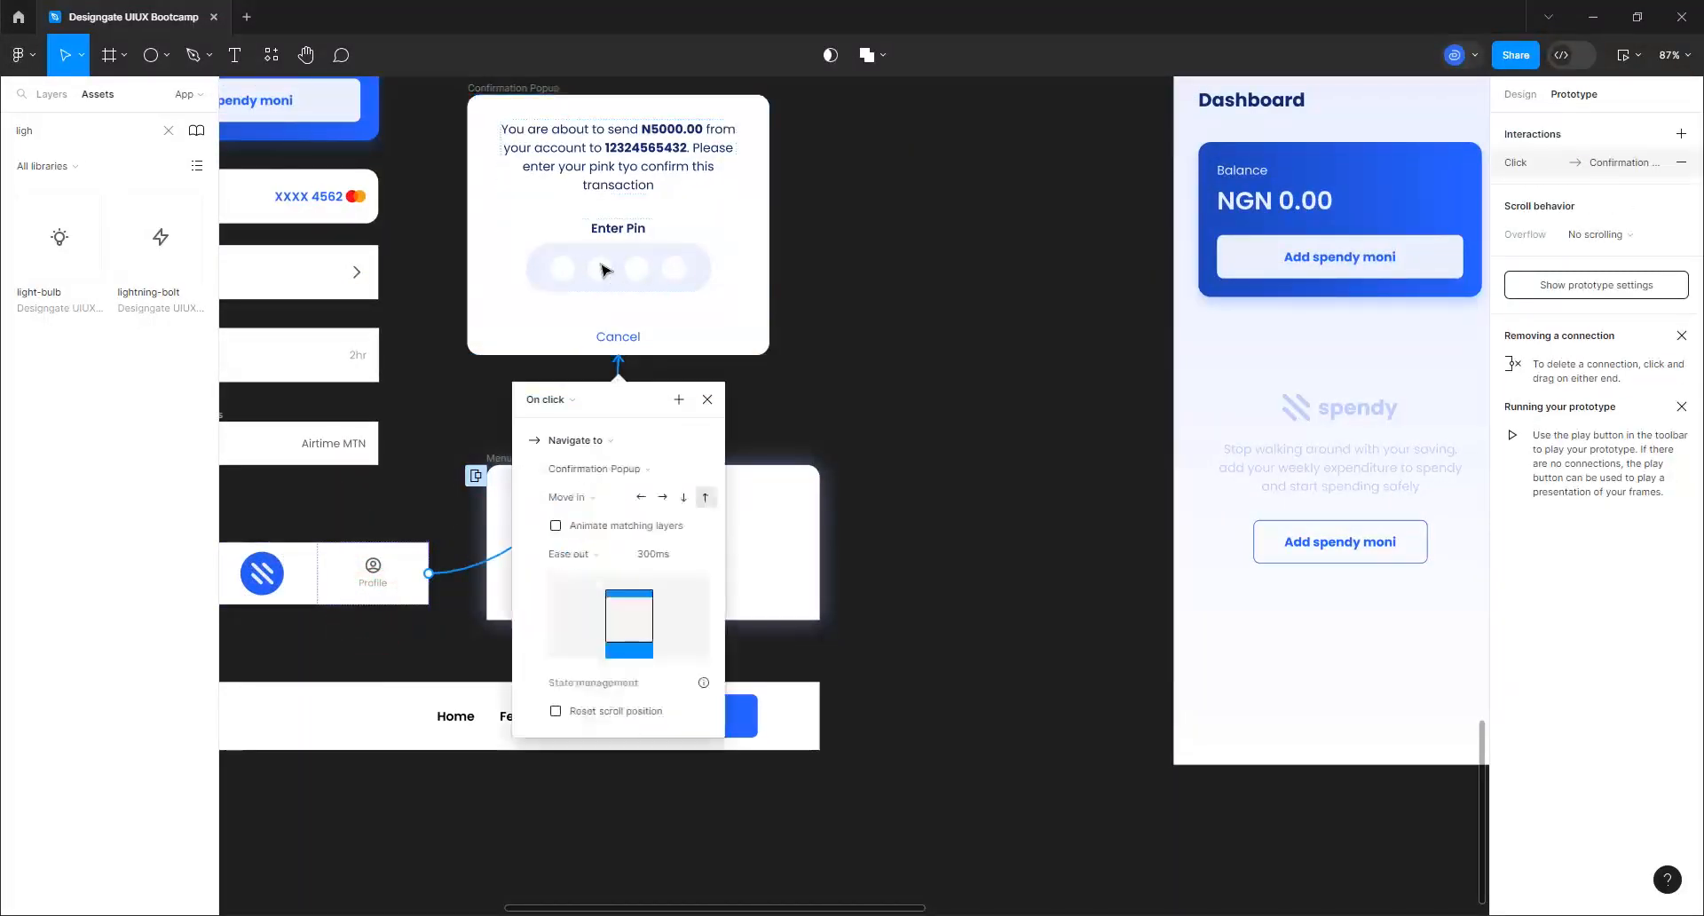
pyautogui.click(585, 443)
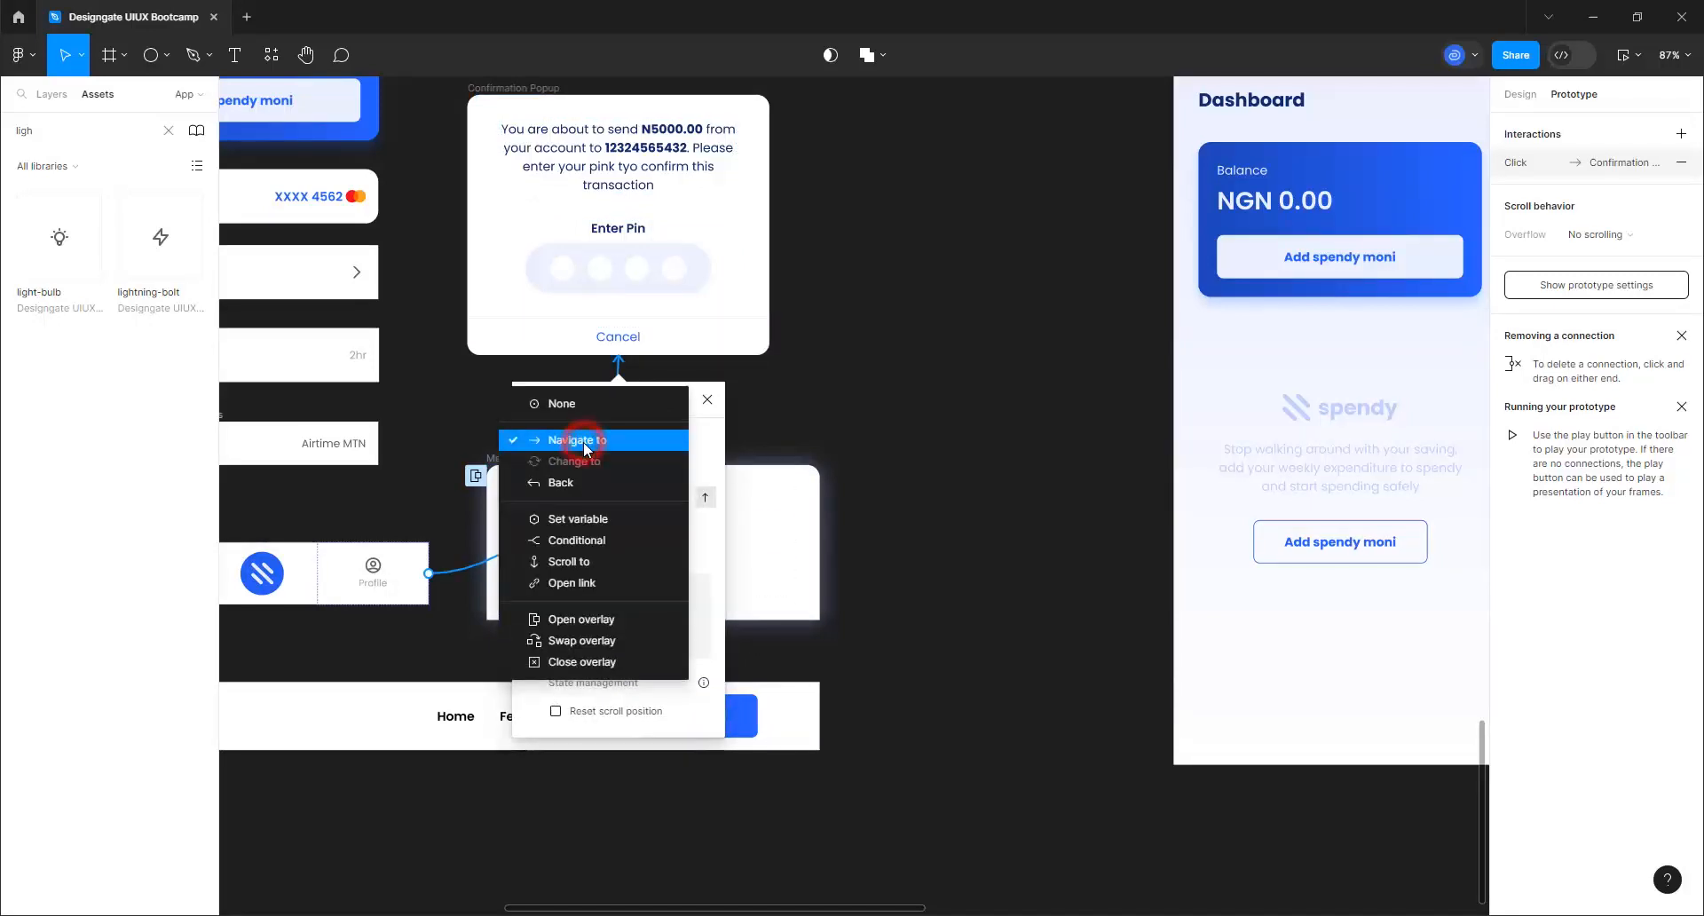
pyautogui.click(604, 621)
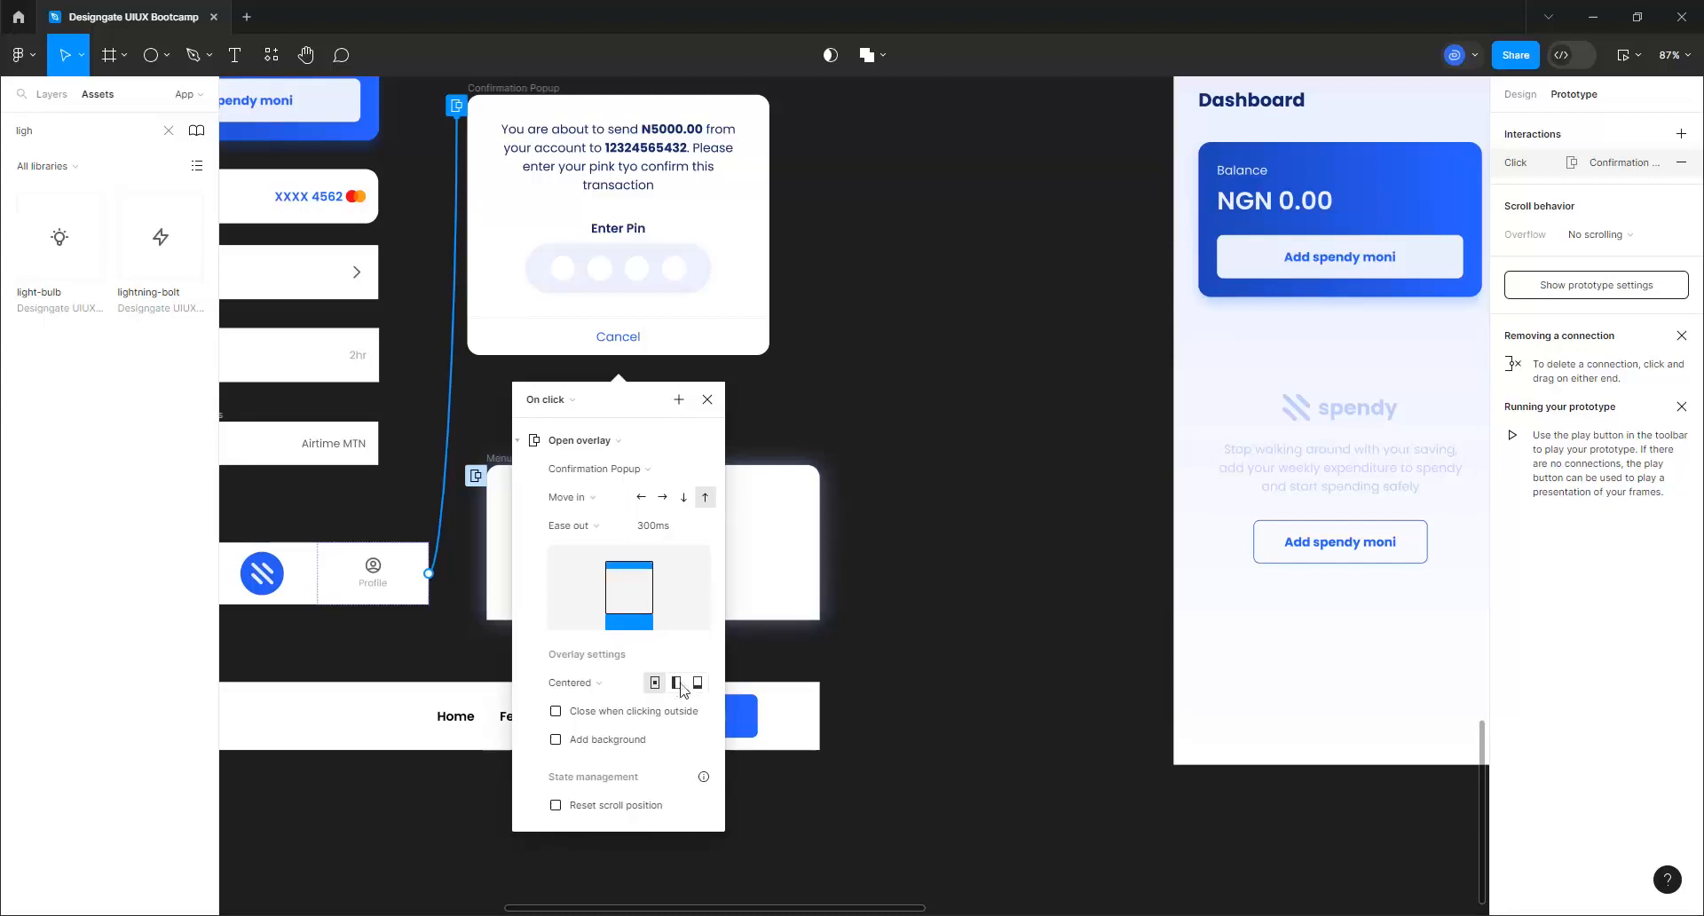
# Give the Confirmation Popup overlay a 25% black background, closing when clicking outside, and a downward Move in animation
pyautogui.click(595, 749)
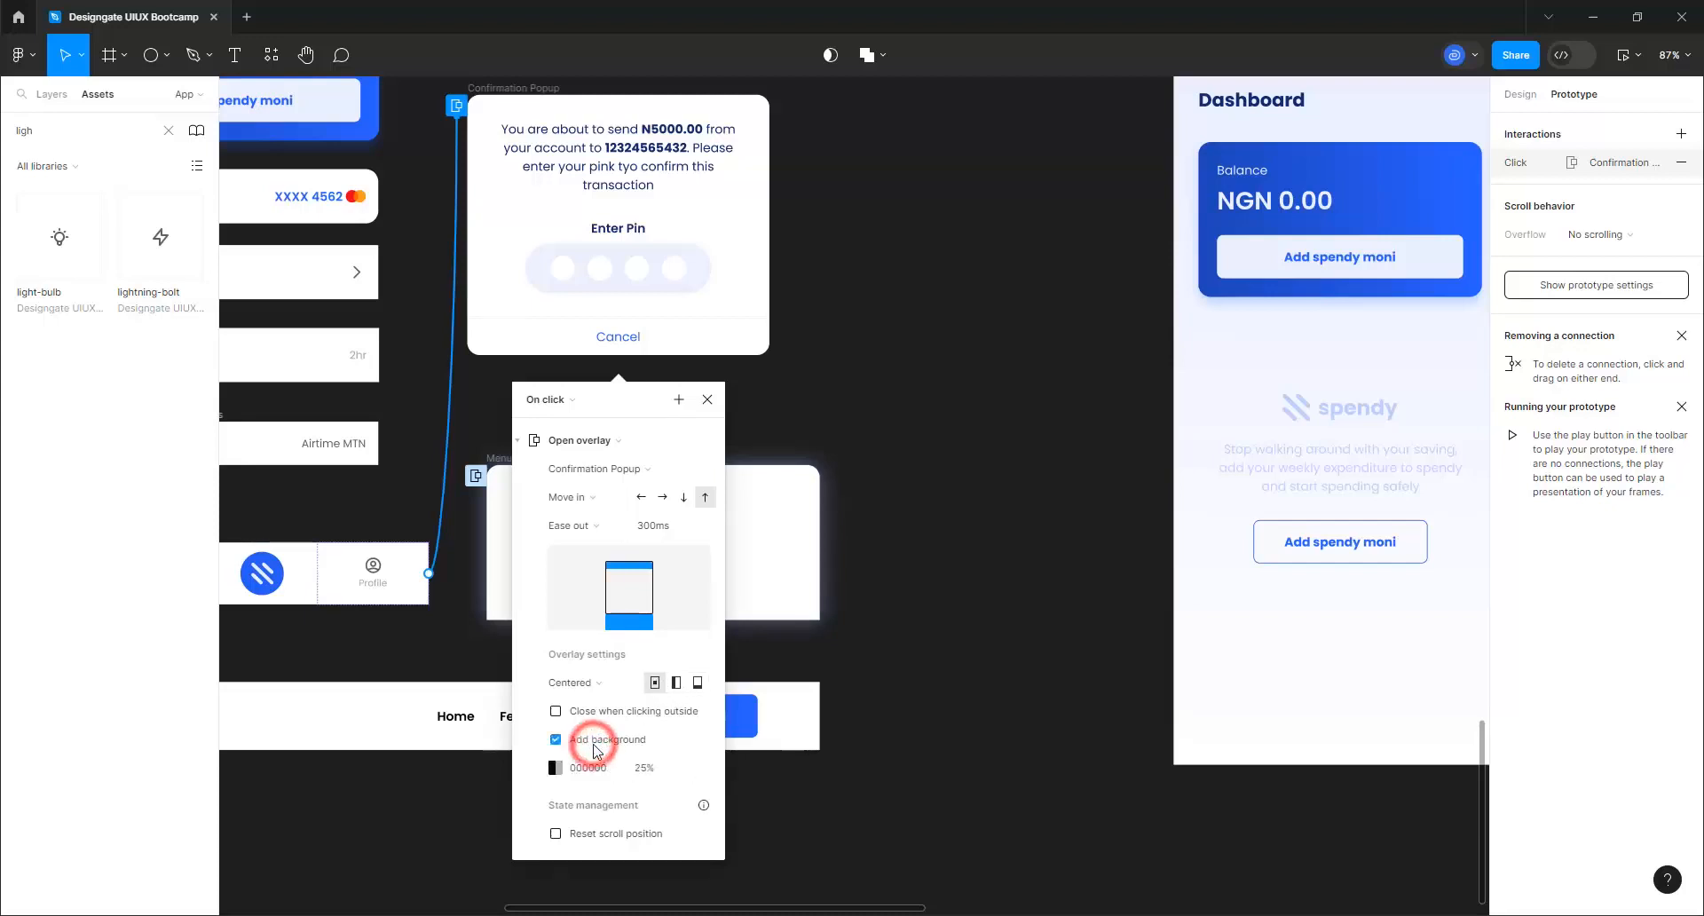
pyautogui.click(556, 711)
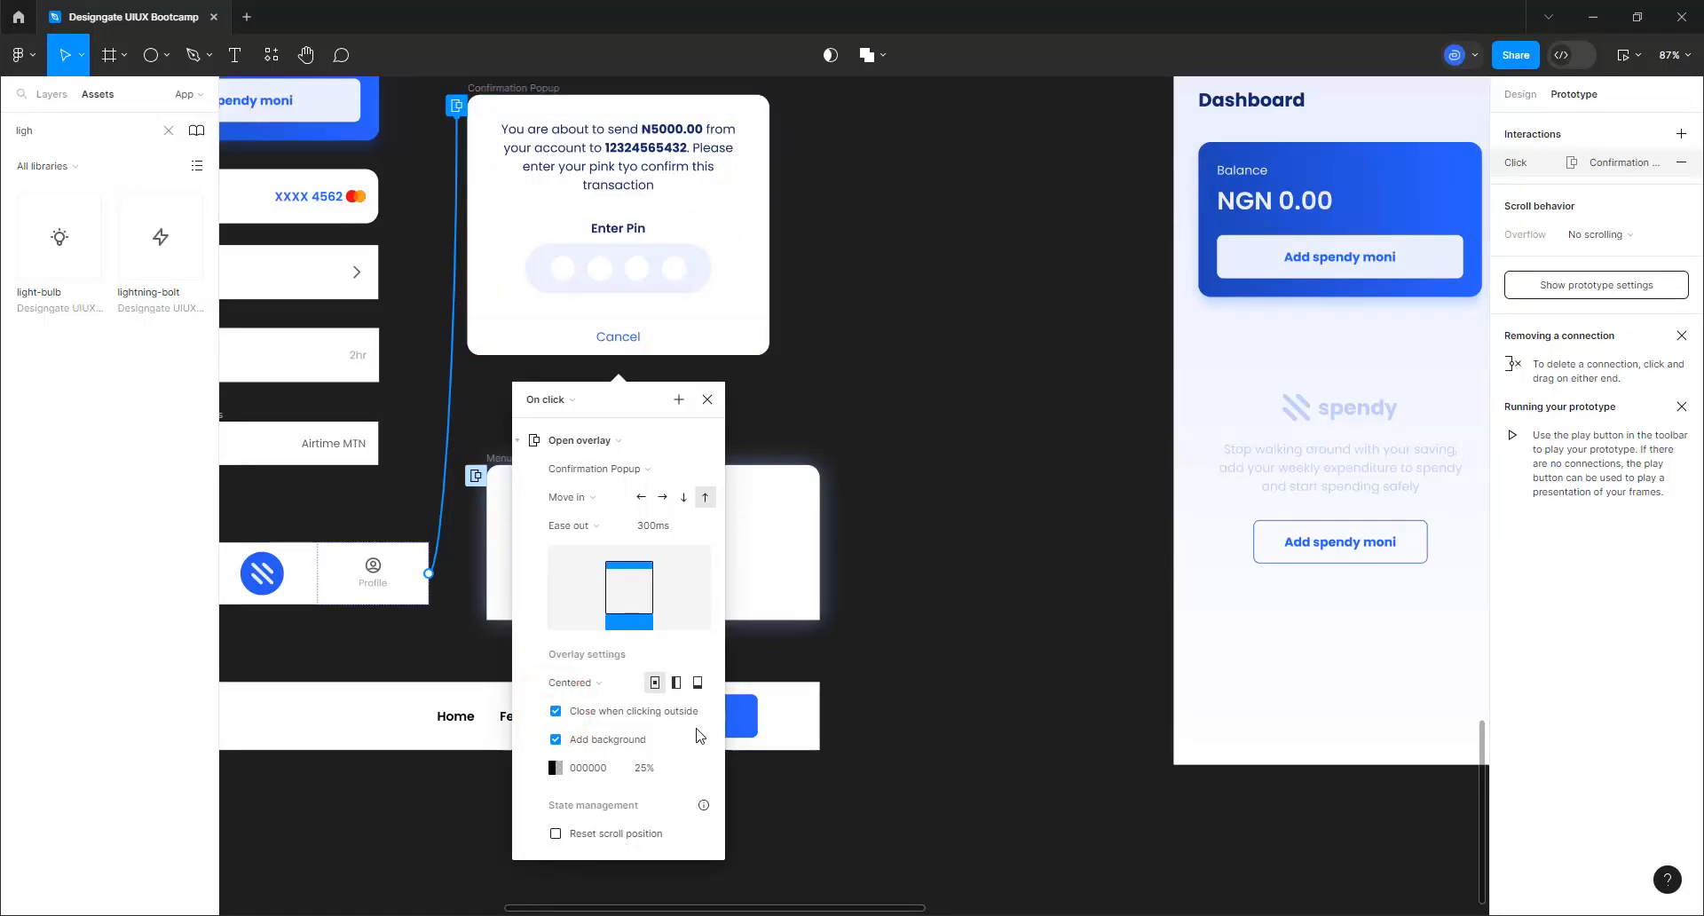
pyautogui.click(682, 500)
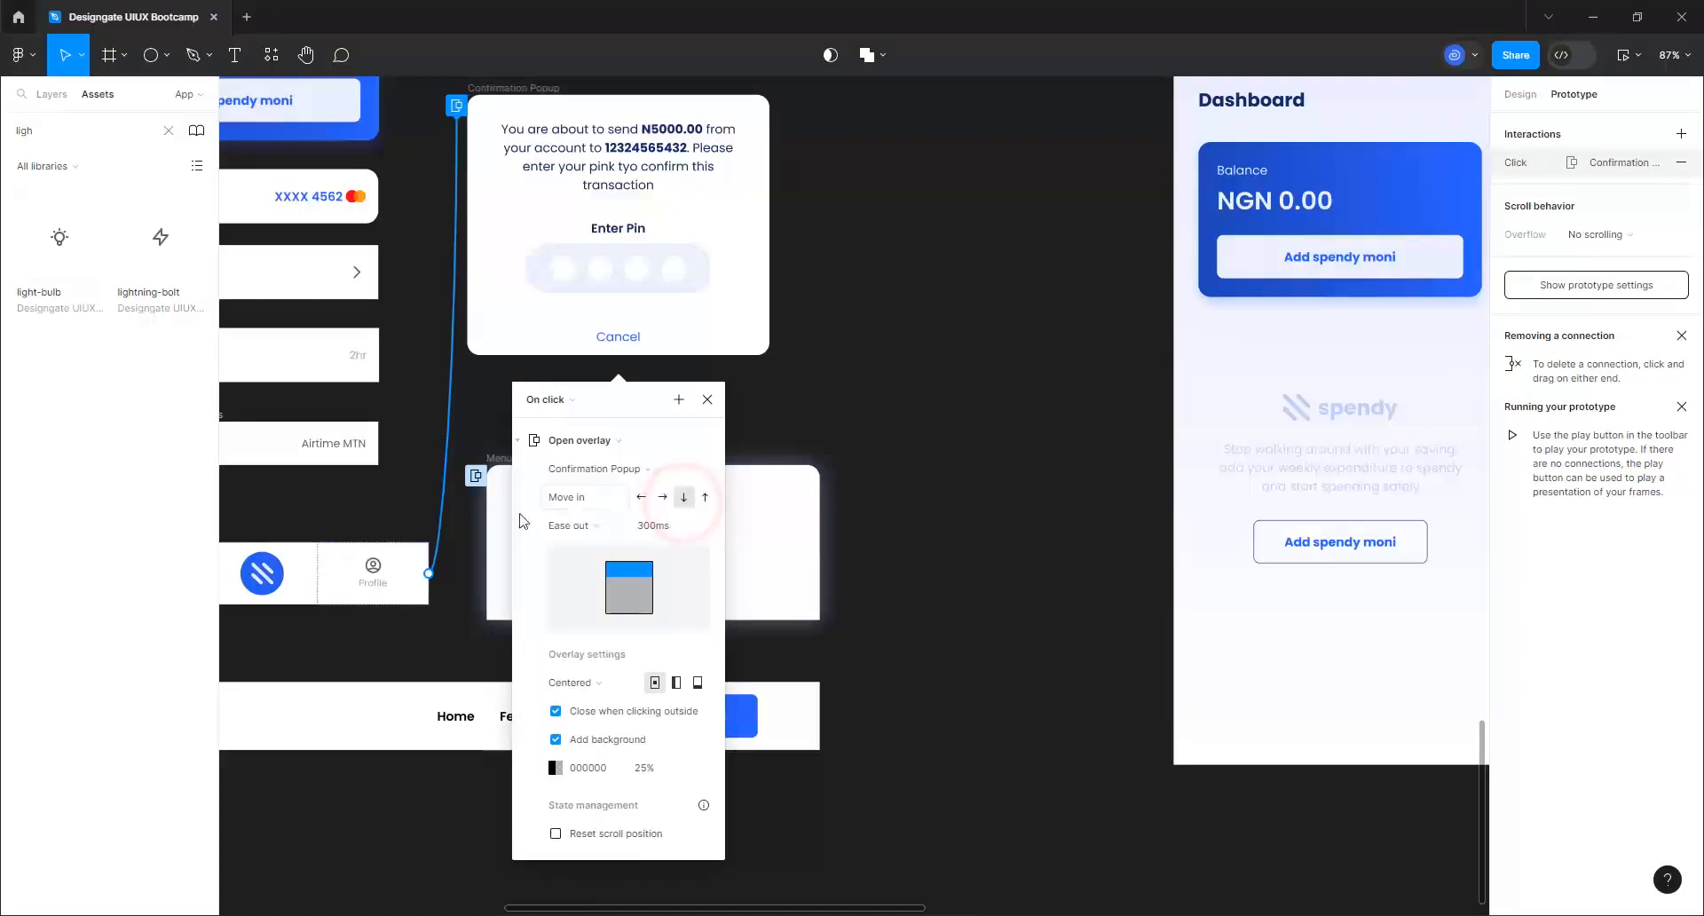
# Preview the Dashboard prototype and test opening the confirmation overlay from Profile and closing it by clicking outside
pyautogui.scroll(-5, 919, 402)
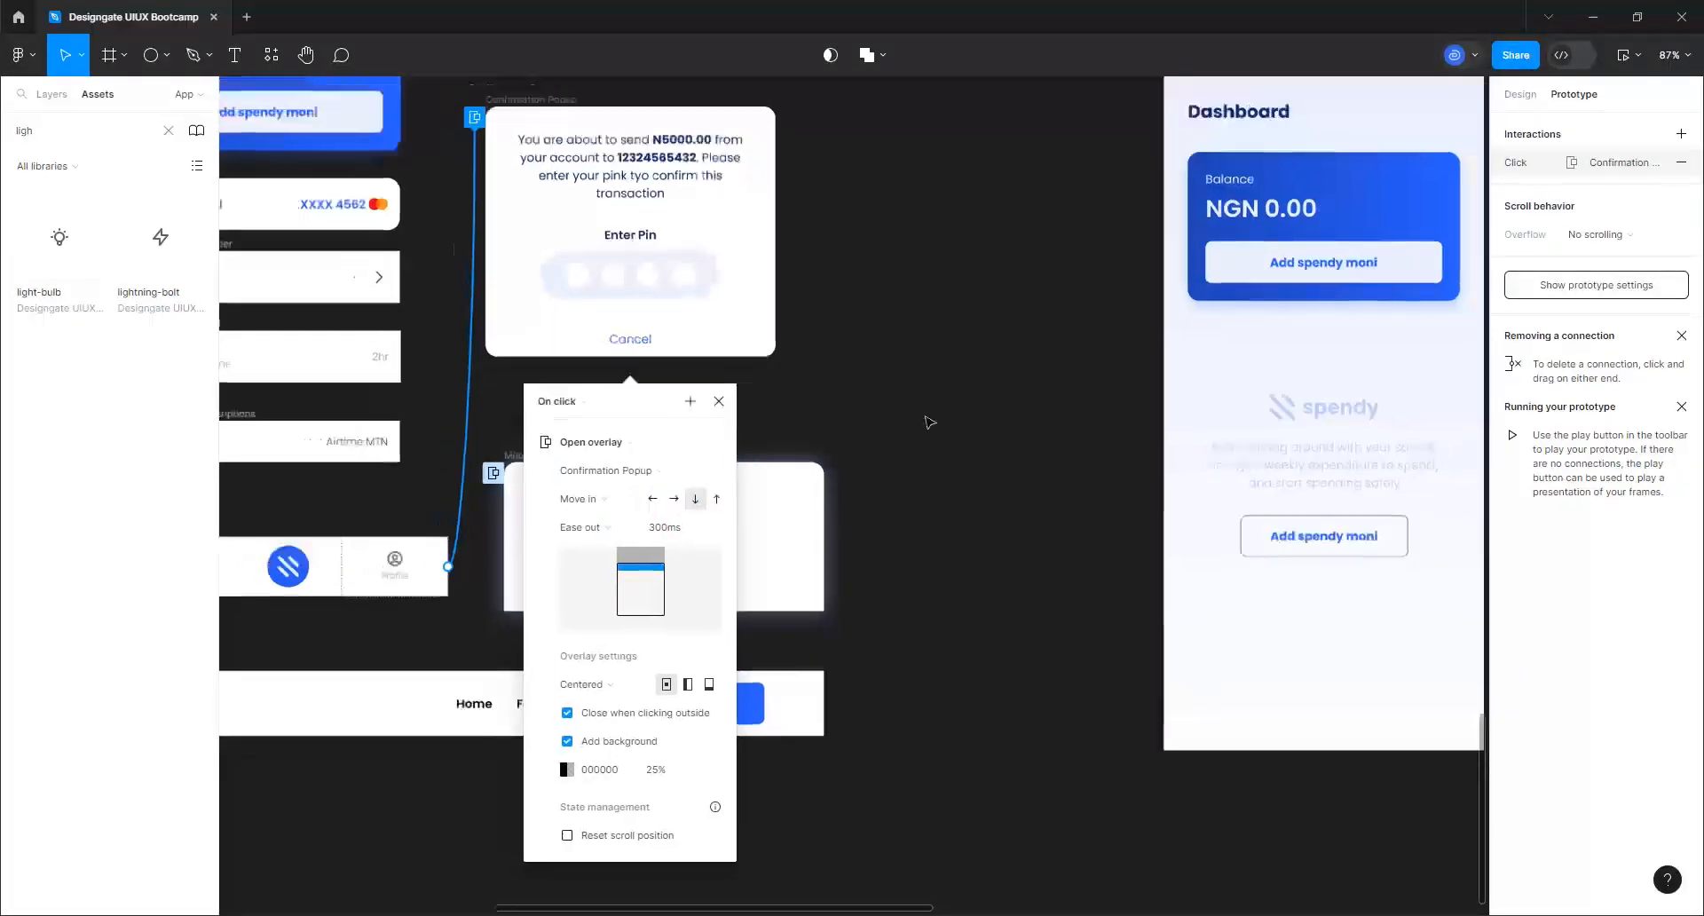
pyautogui.scroll(-4, 854, 470)
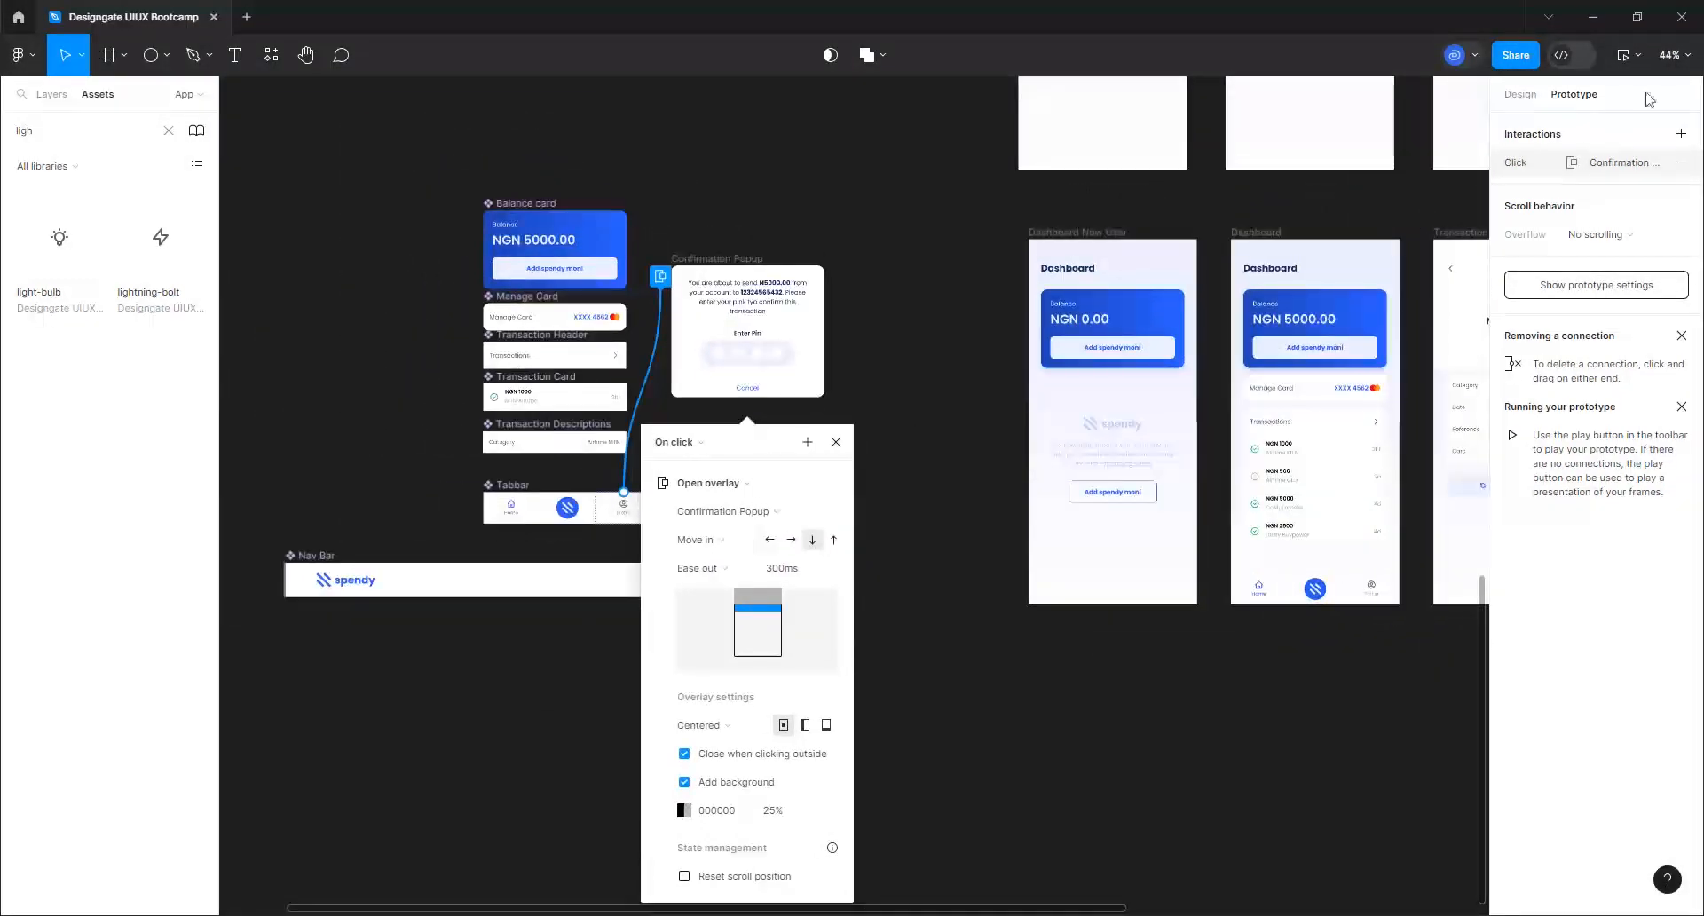
pyautogui.click(1636, 57)
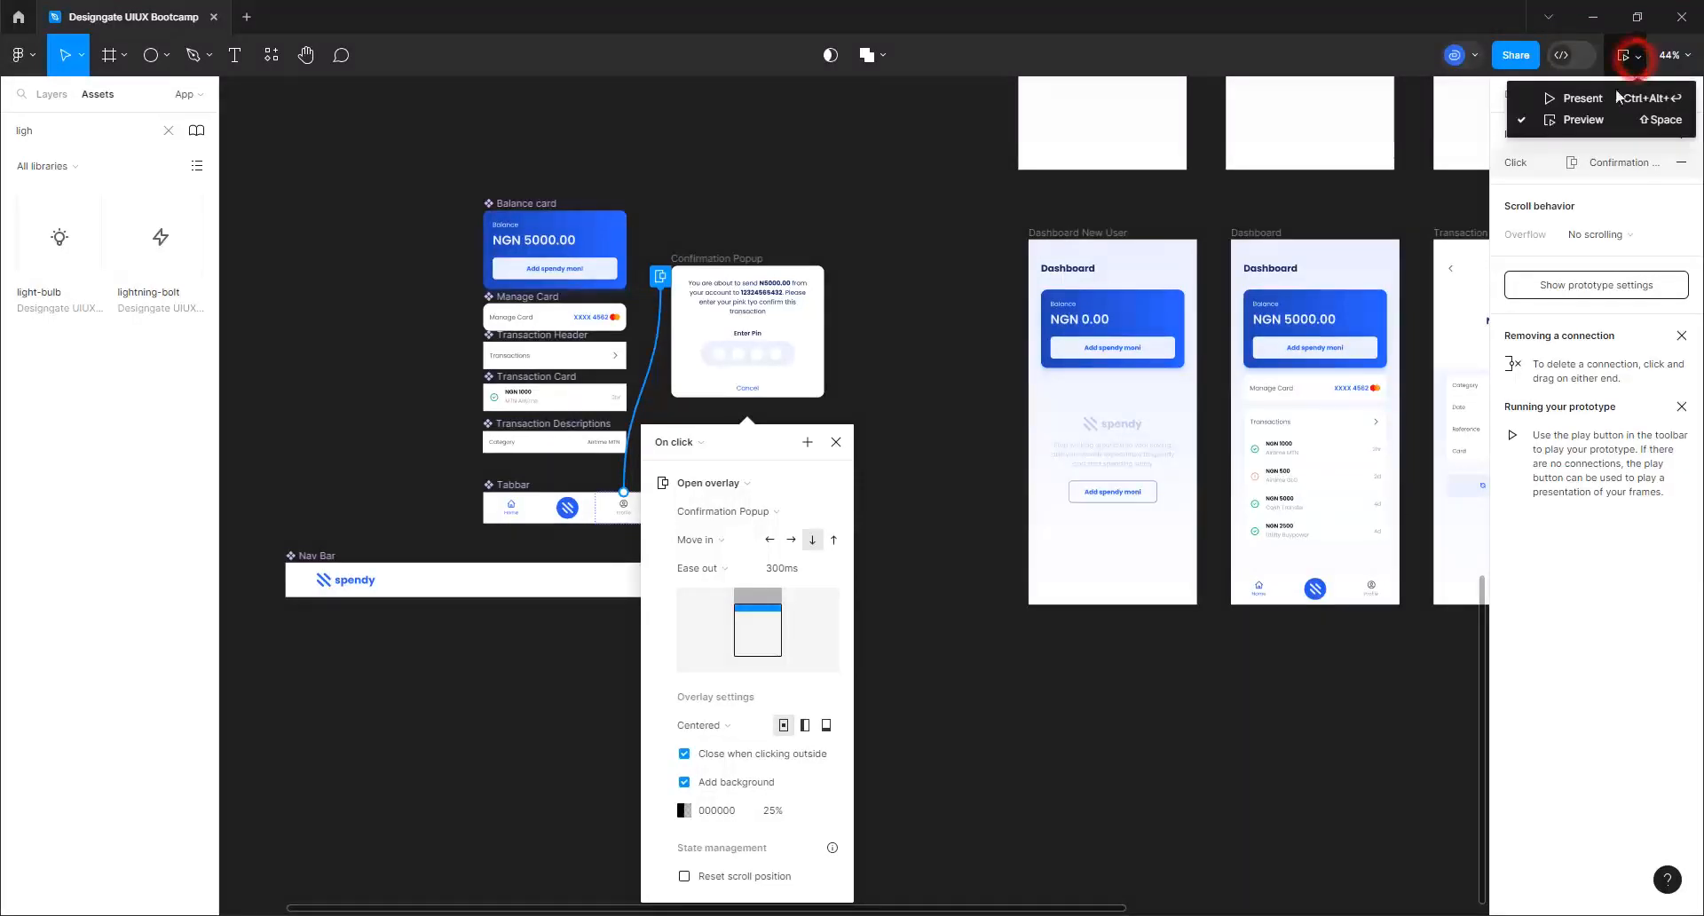
pyautogui.click(1576, 124)
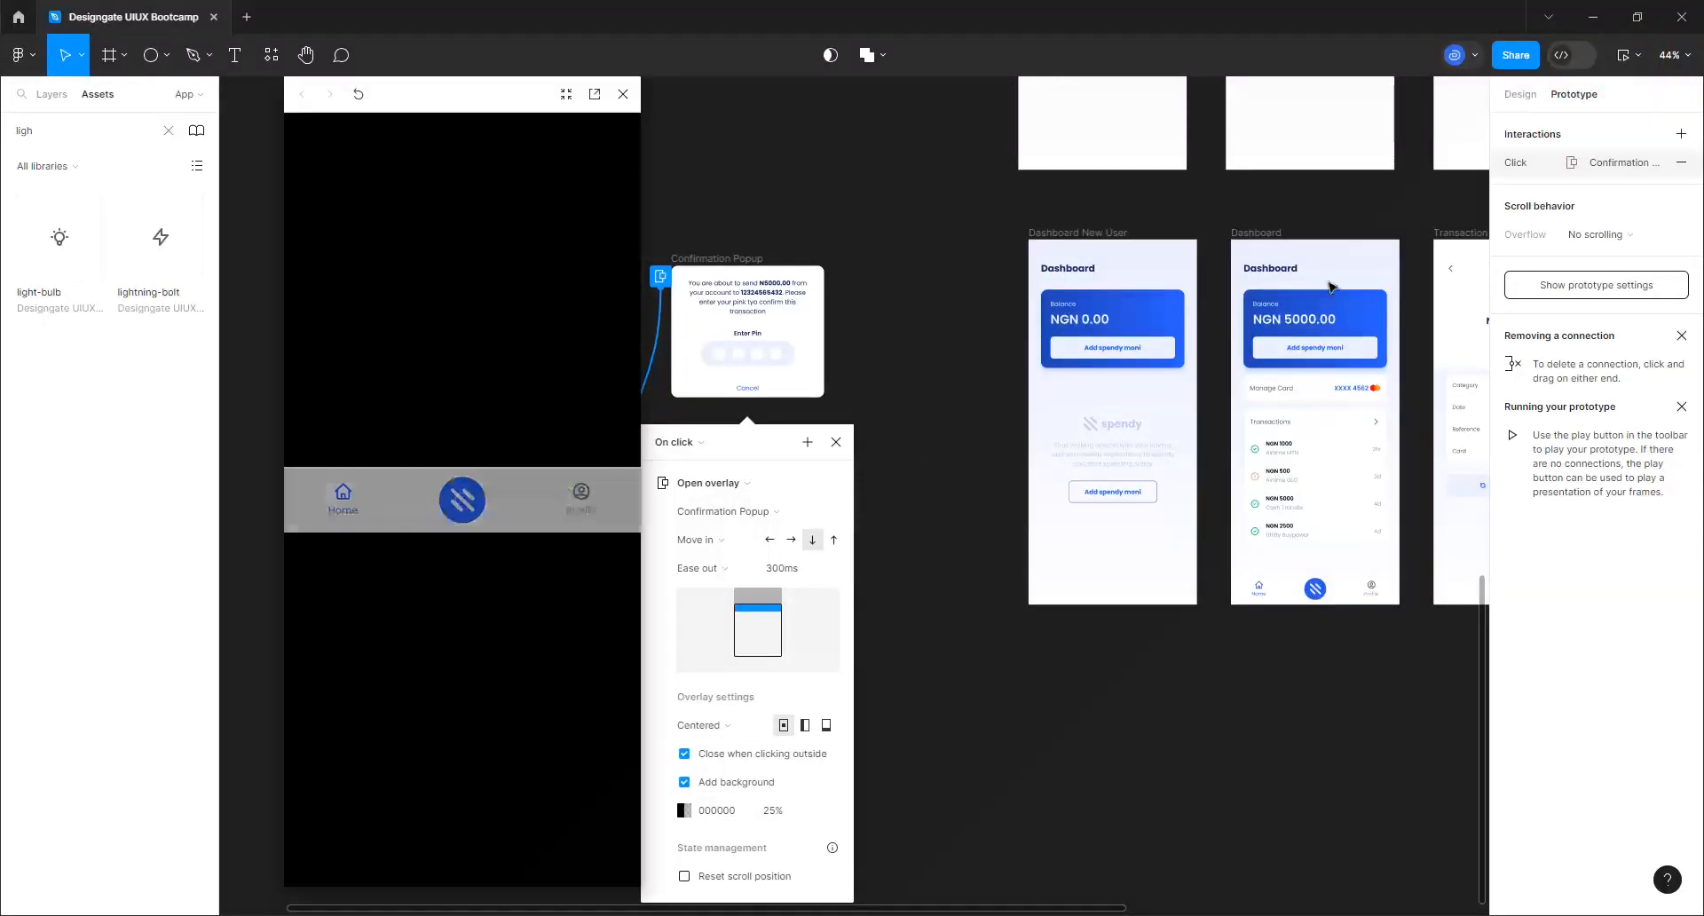
pyautogui.click(1260, 234)
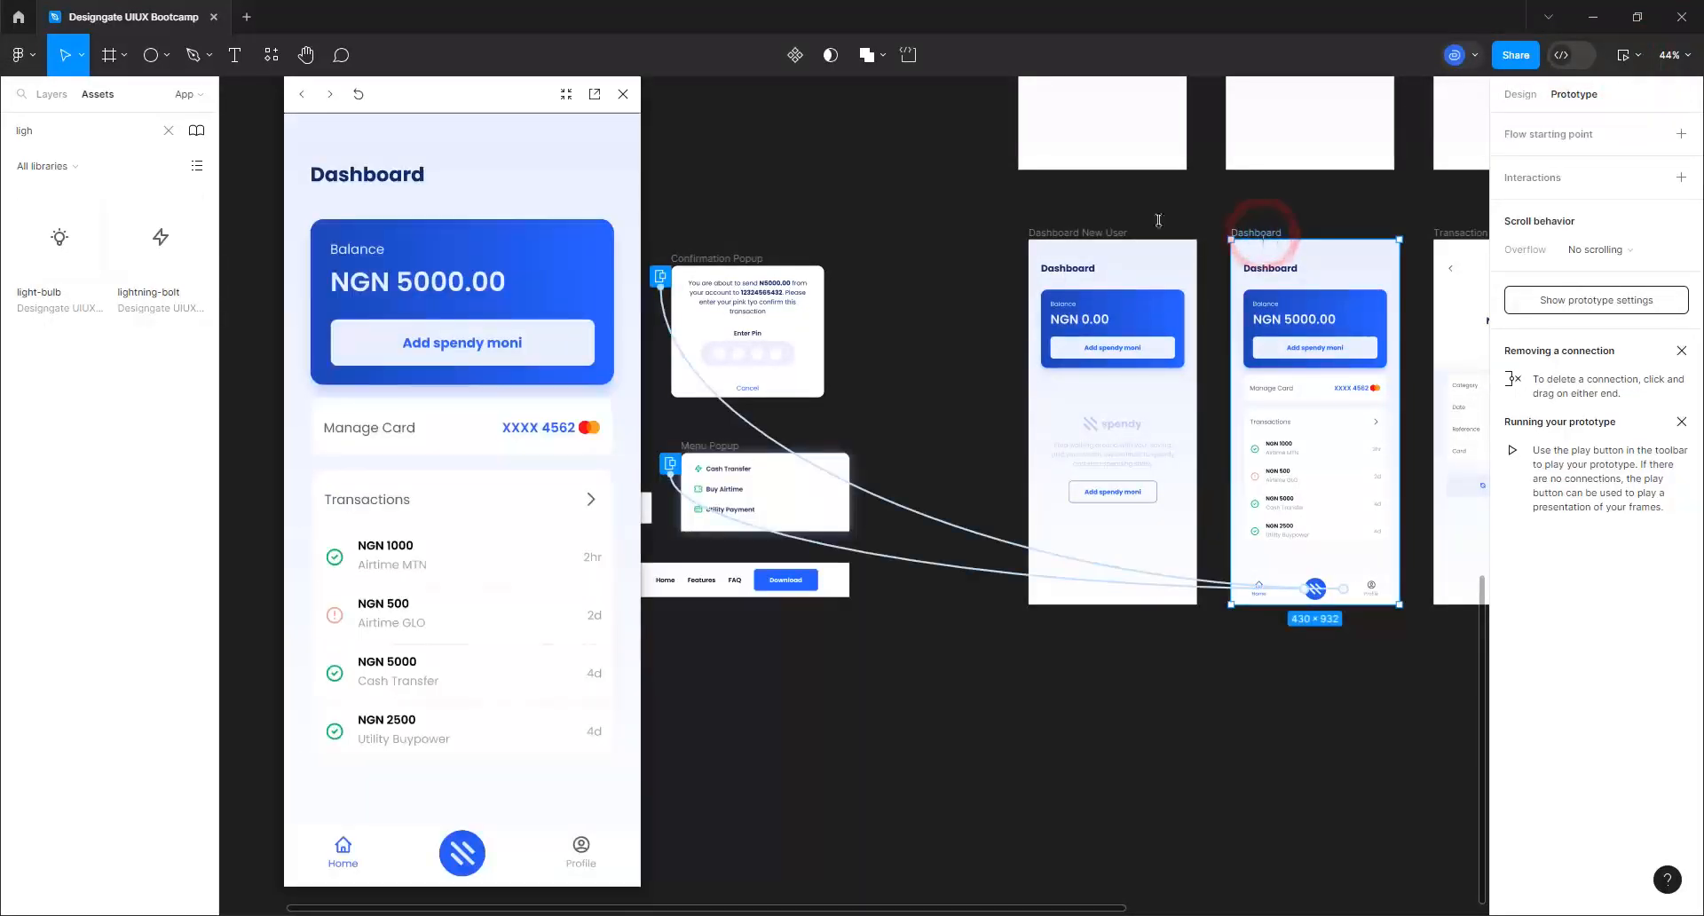
pyautogui.click(581, 848)
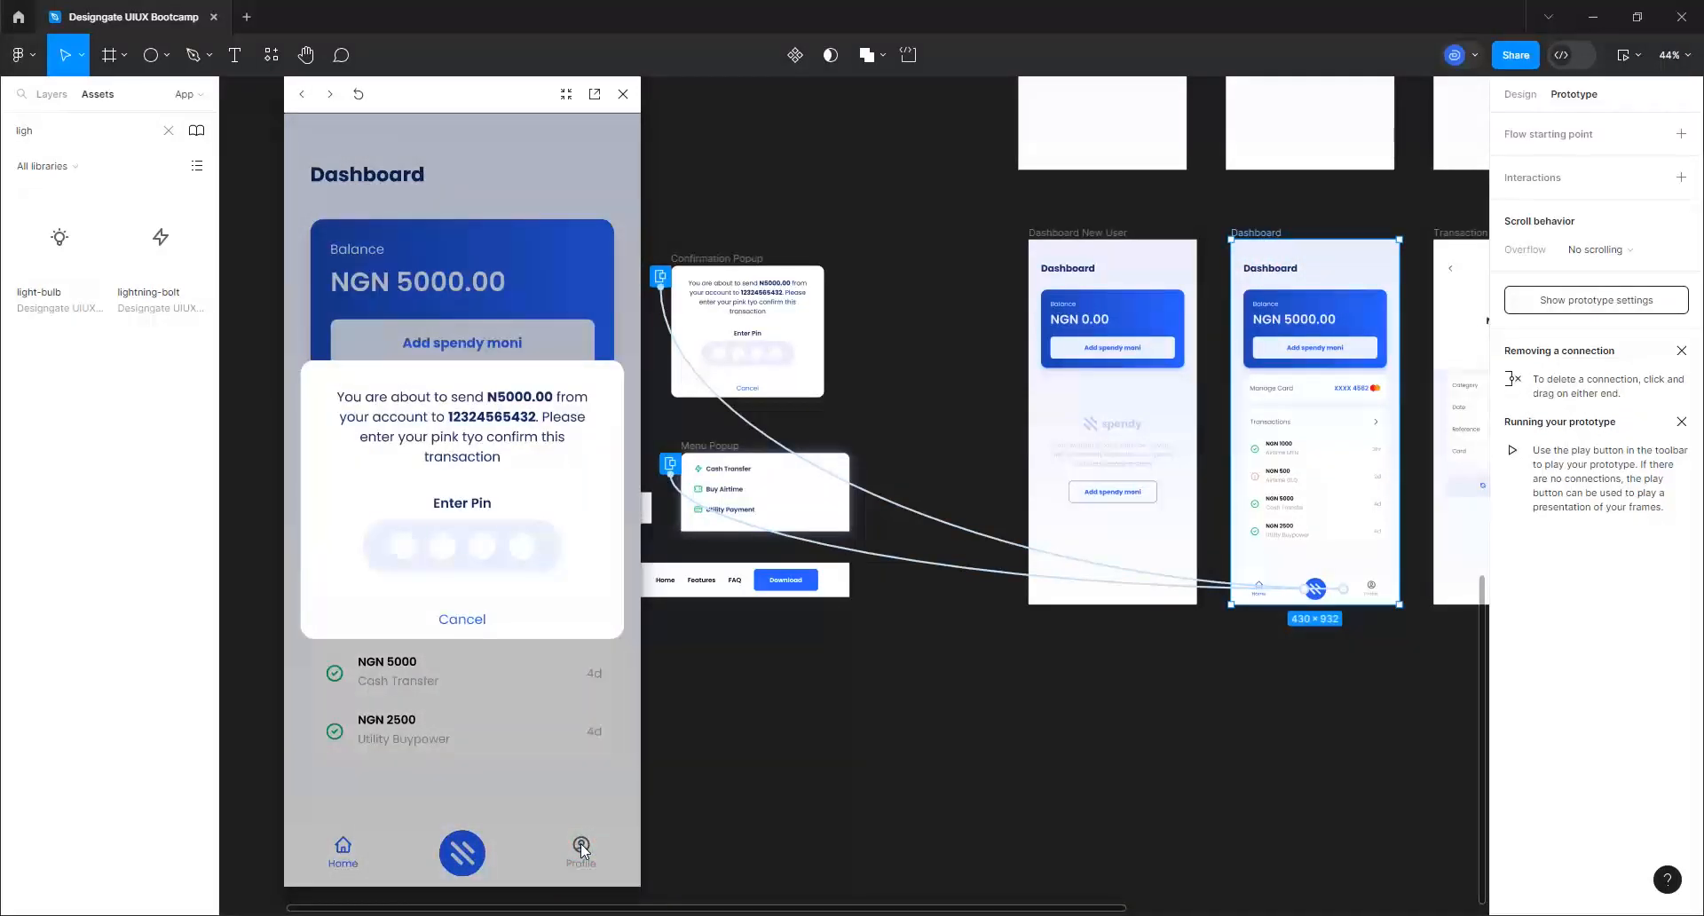
pyautogui.click(515, 765)
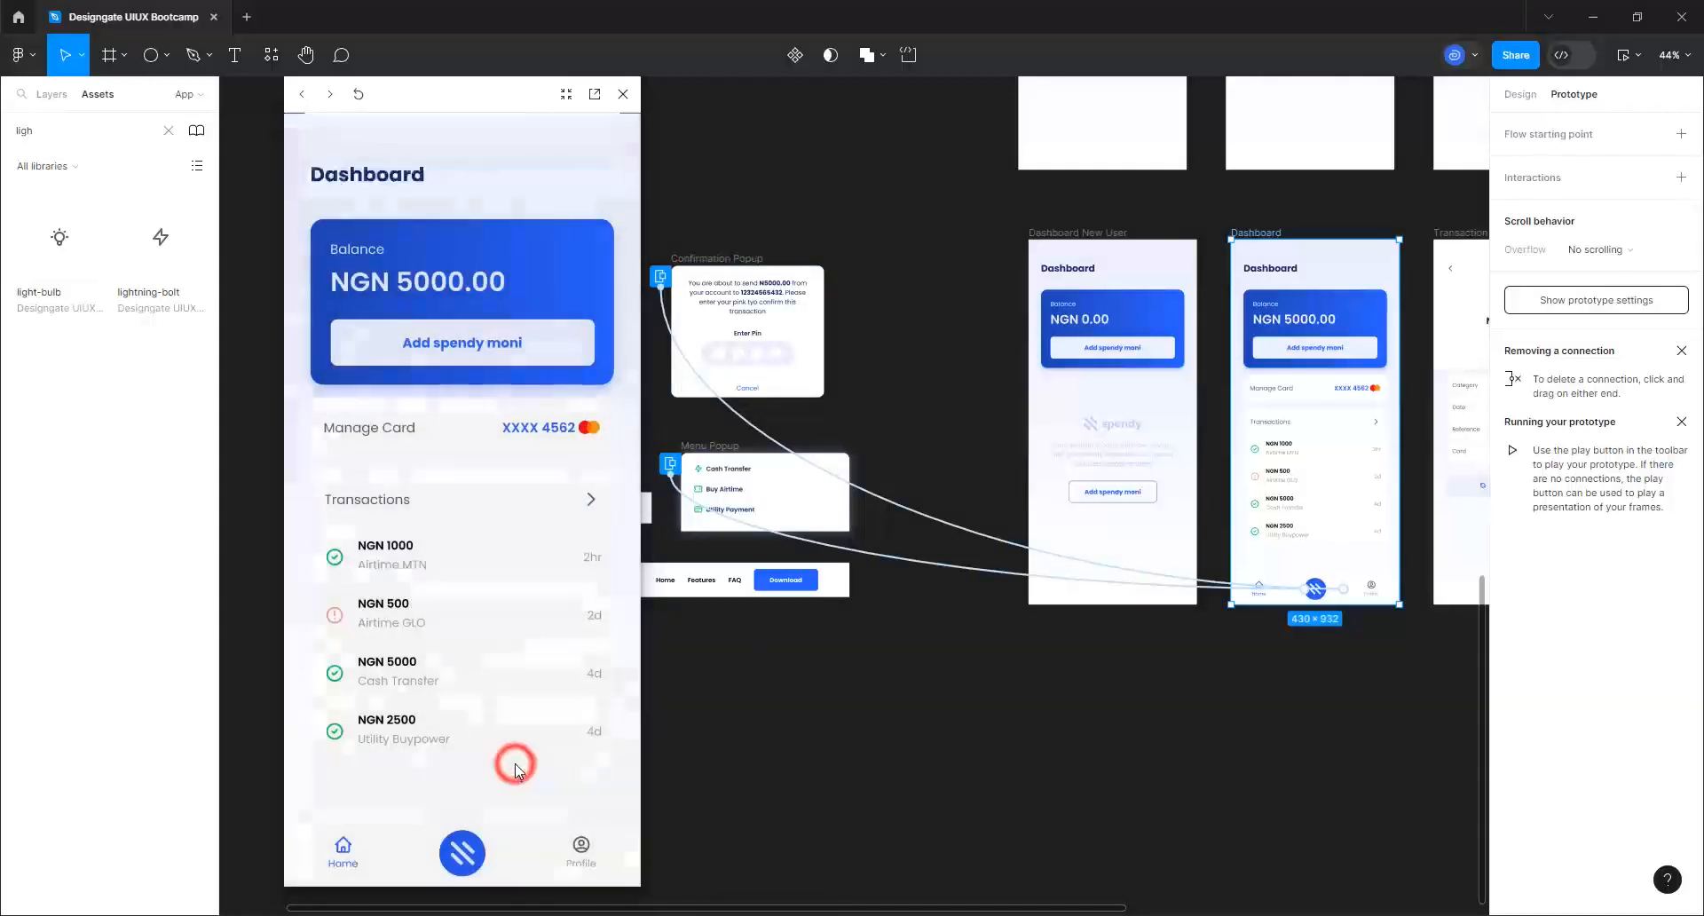
pyautogui.click(581, 854)
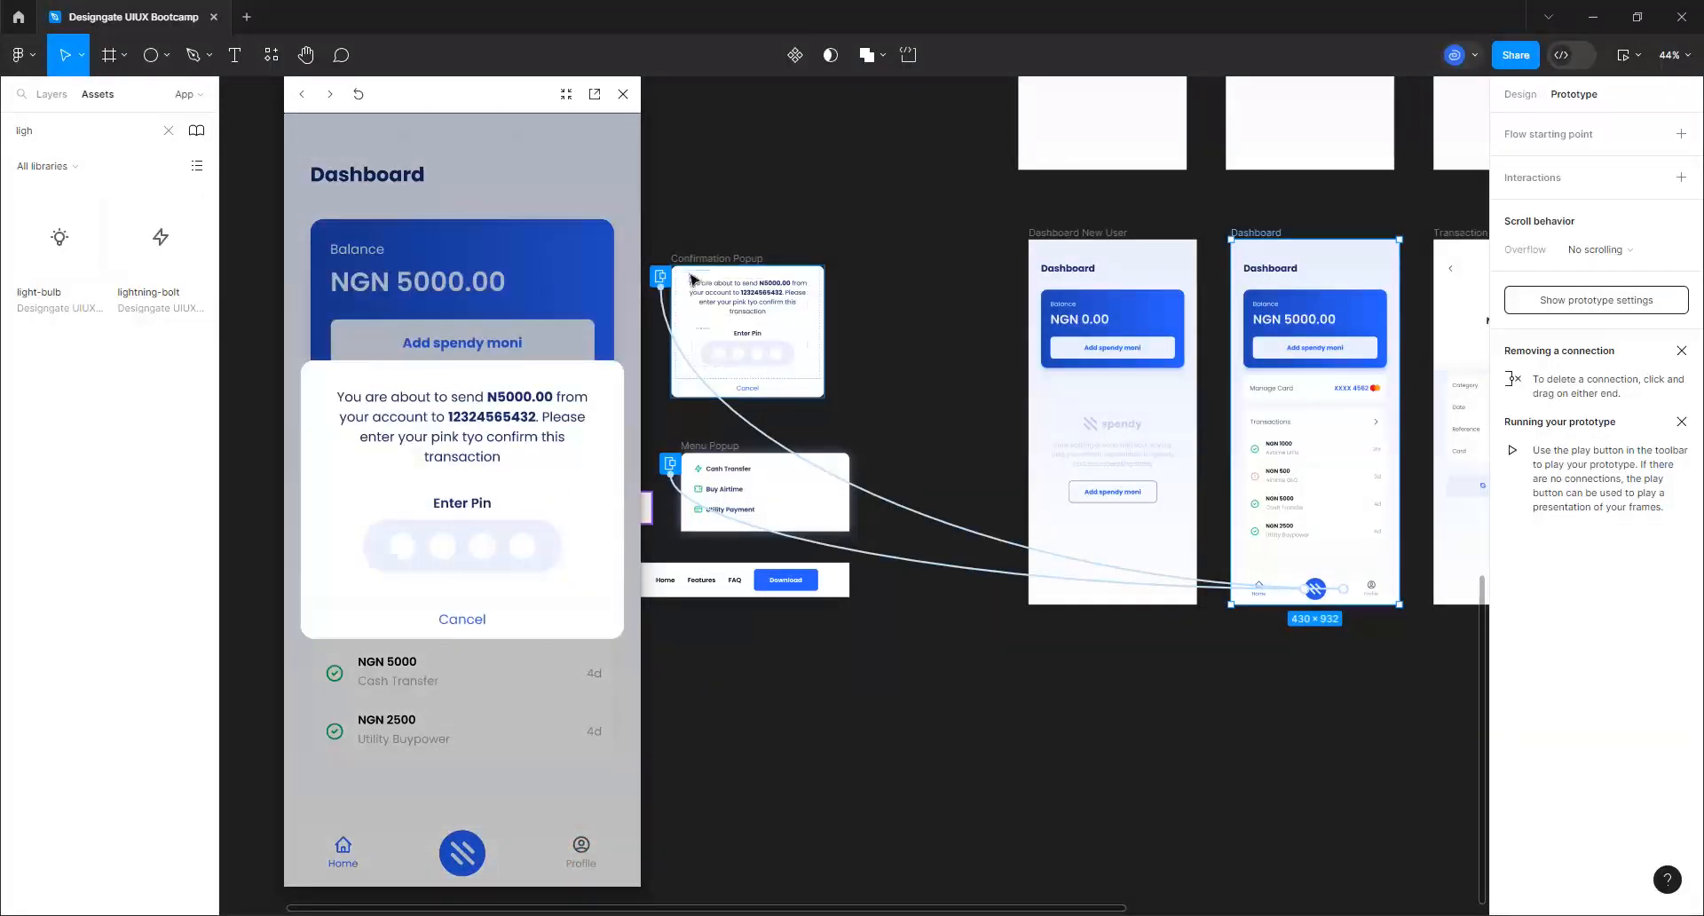
# Change the Move in direction of the Dashboard's Profile-to-Confirmation Popup overlay to upward
pyautogui.click(659, 293)
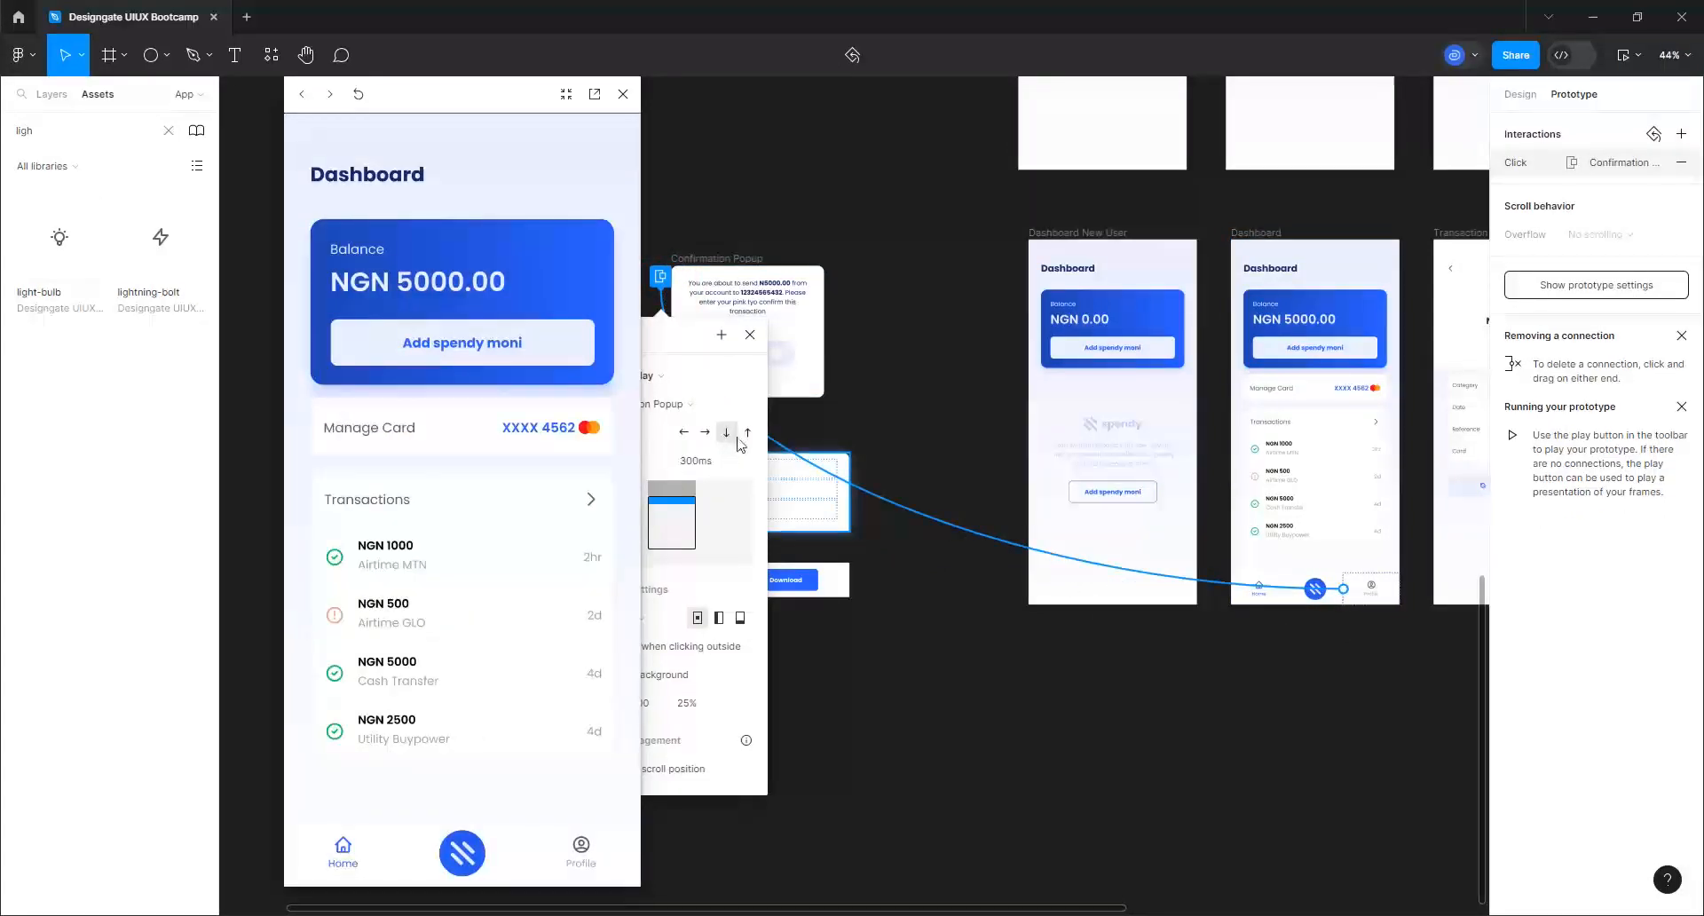
pyautogui.click(748, 433)
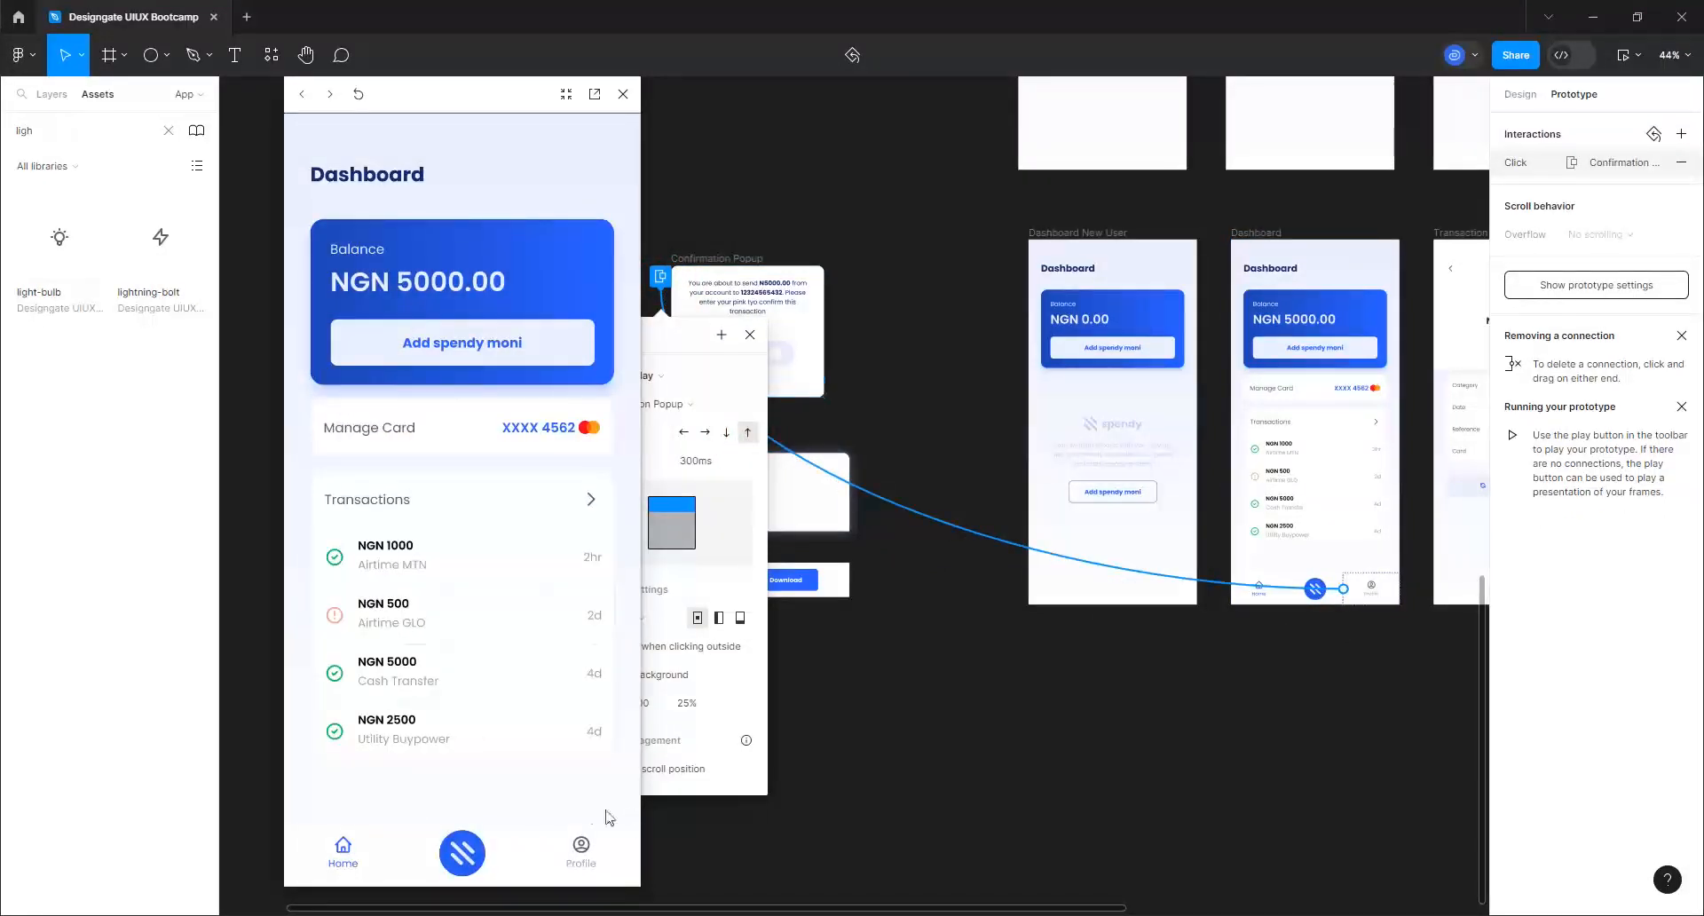
# Test the confirmation overlay from Profile and the menu overlay from the central tab bar icon in the Dashboard preview
pyautogui.click(568, 863)
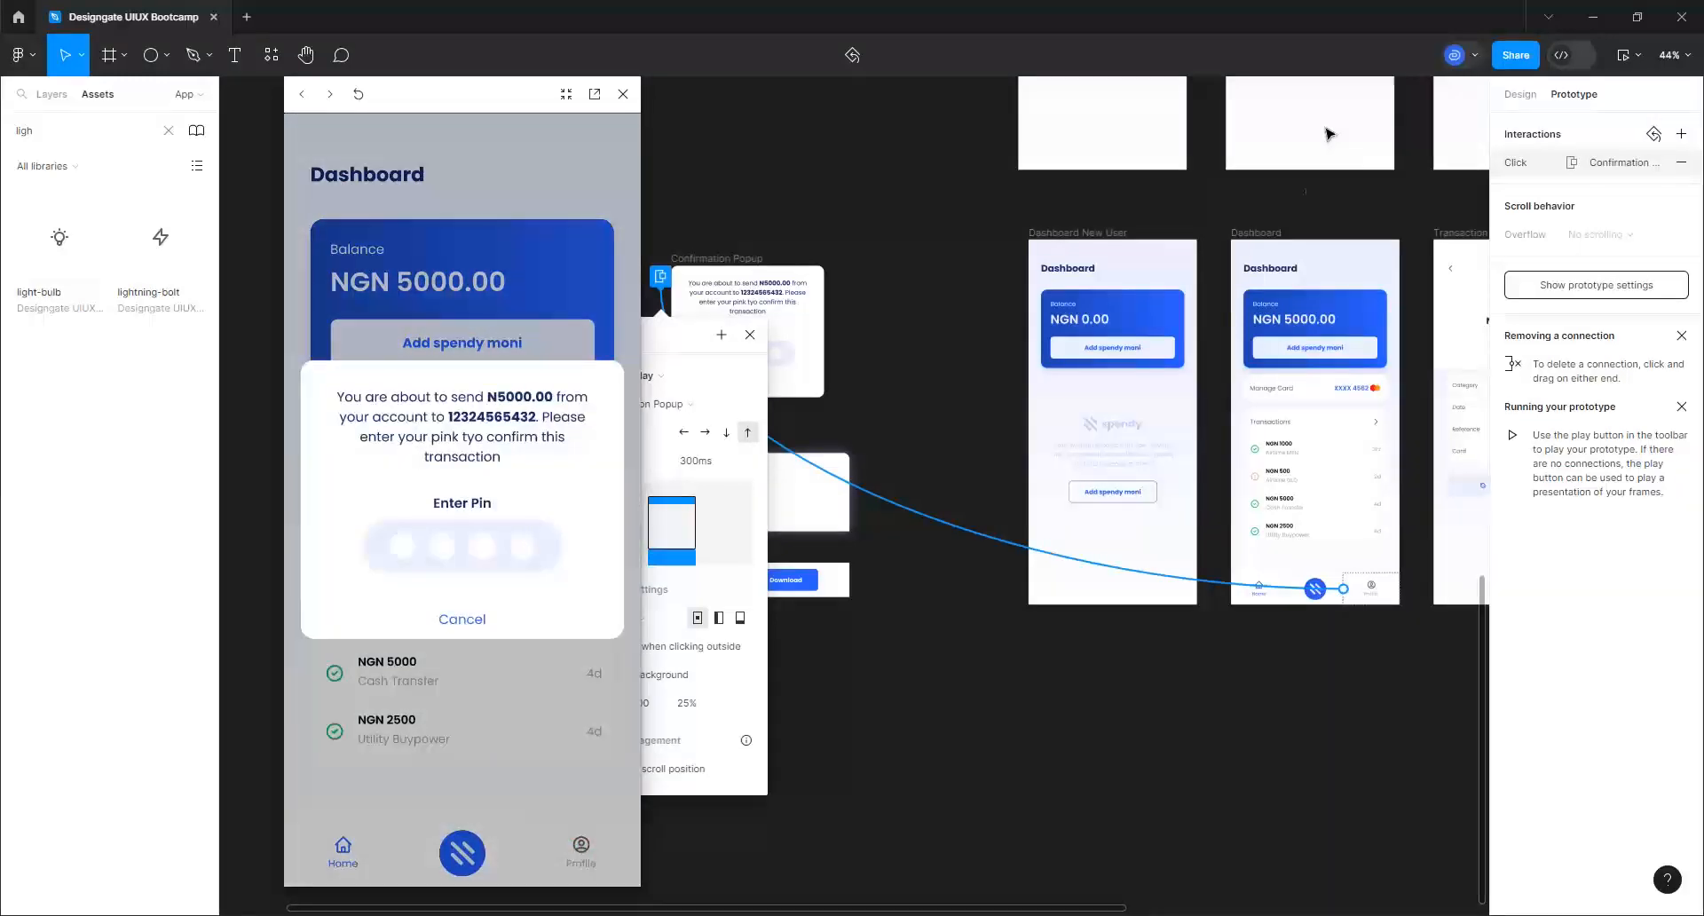
pyautogui.click(1267, 236)
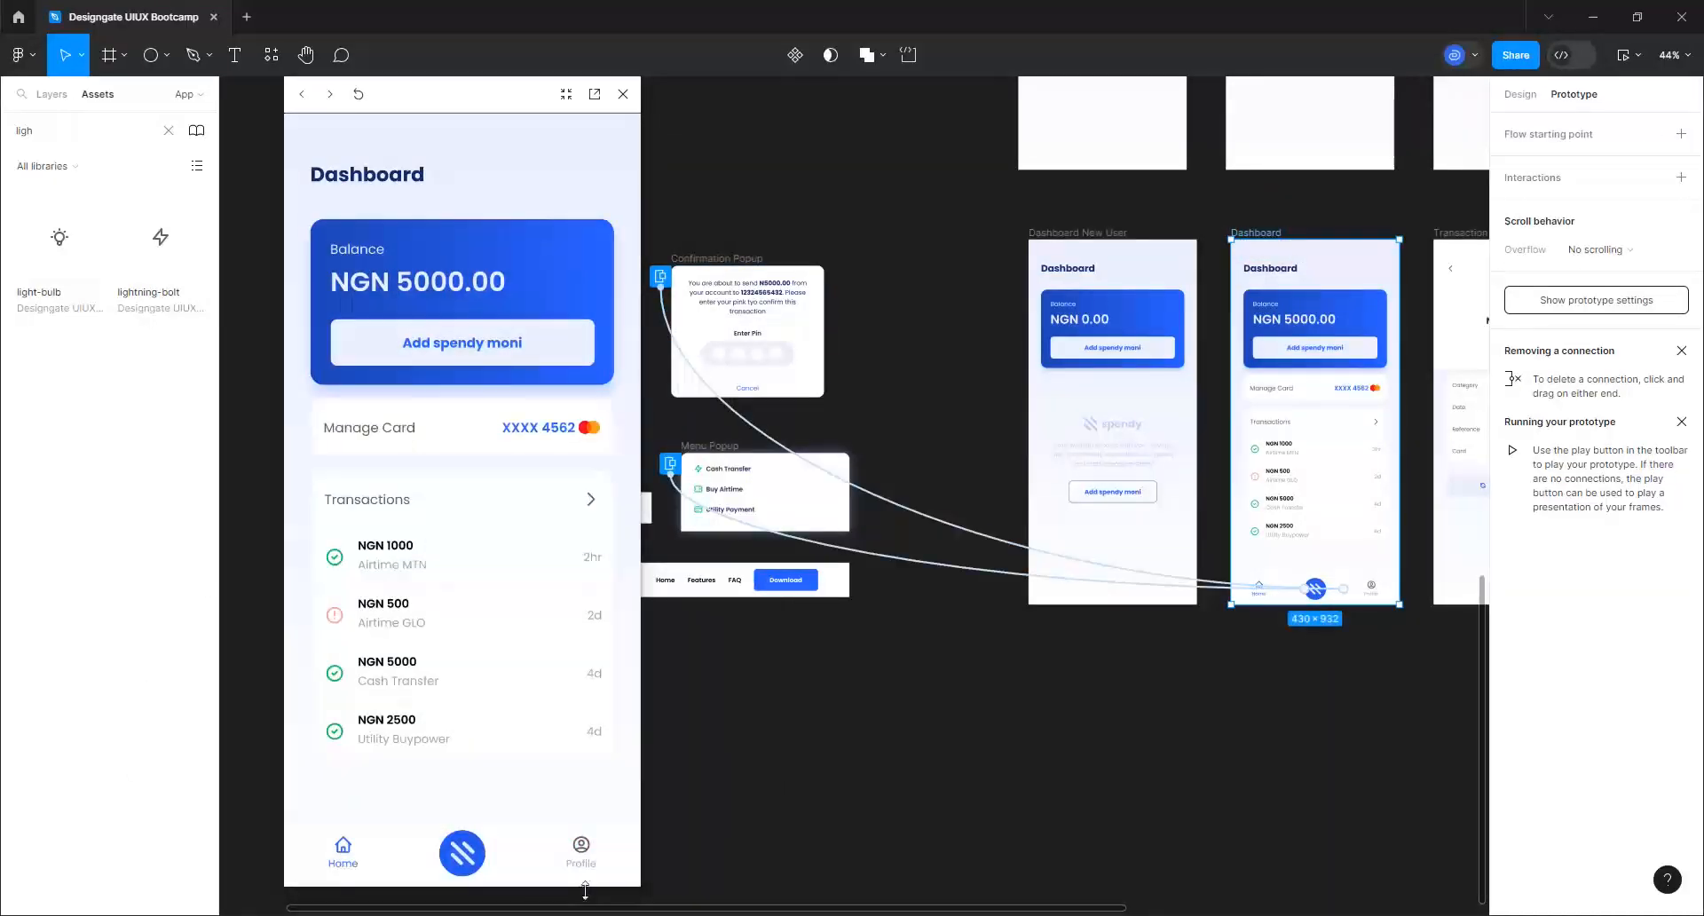
pyautogui.click(577, 855)
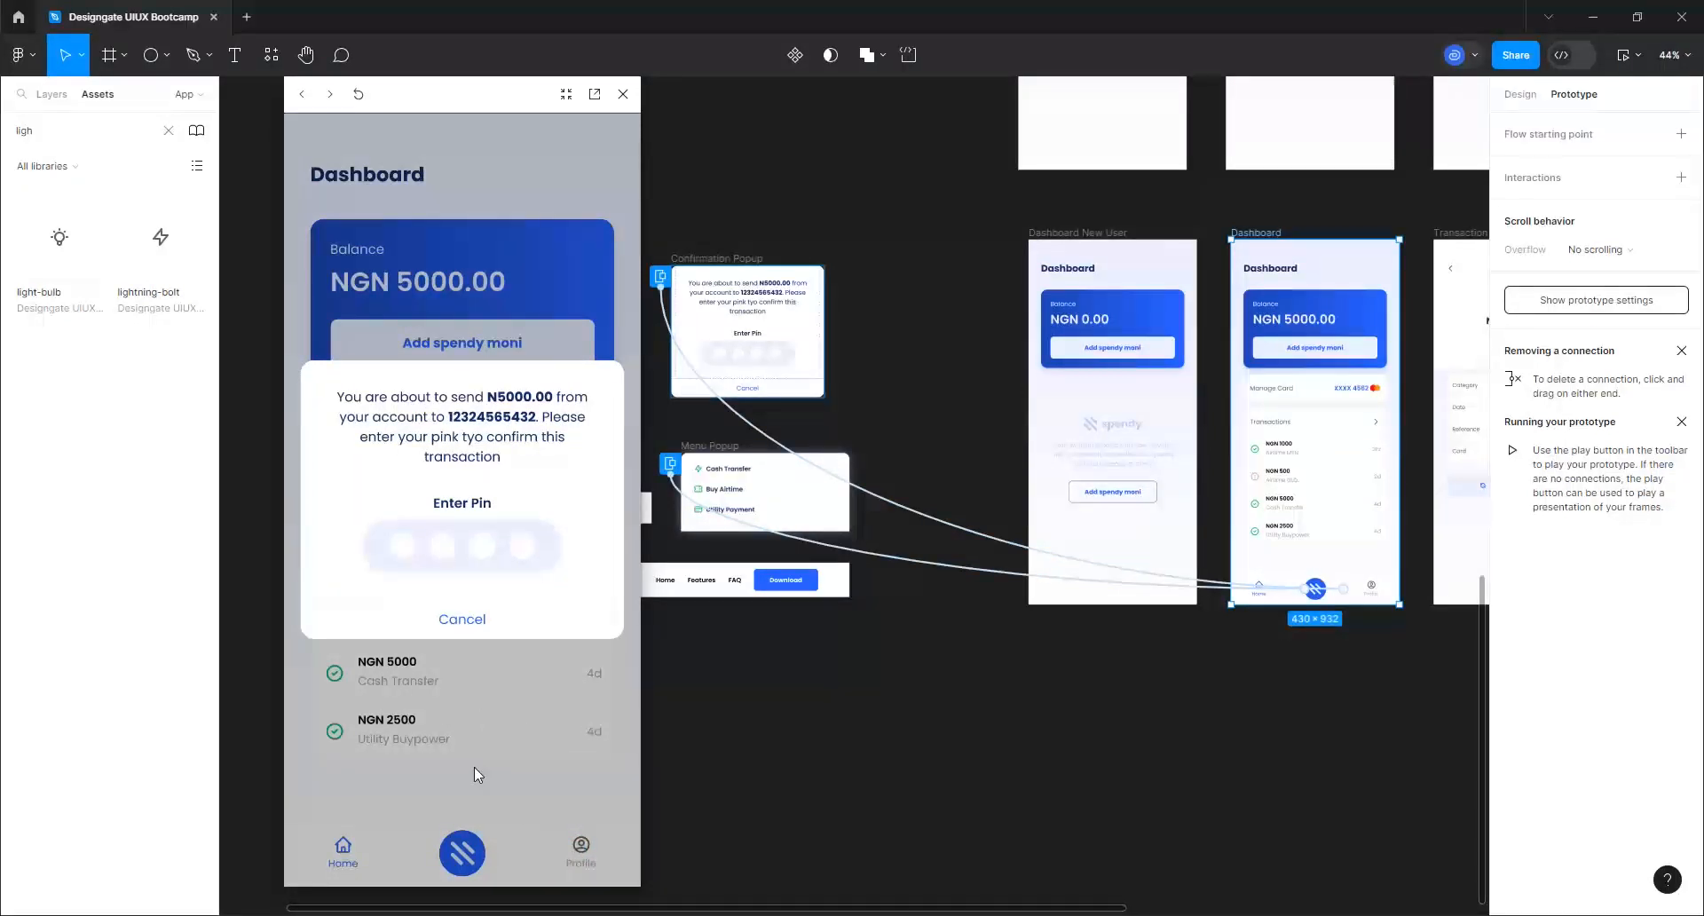
pyautogui.click(503, 753)
pyautogui.click(456, 842)
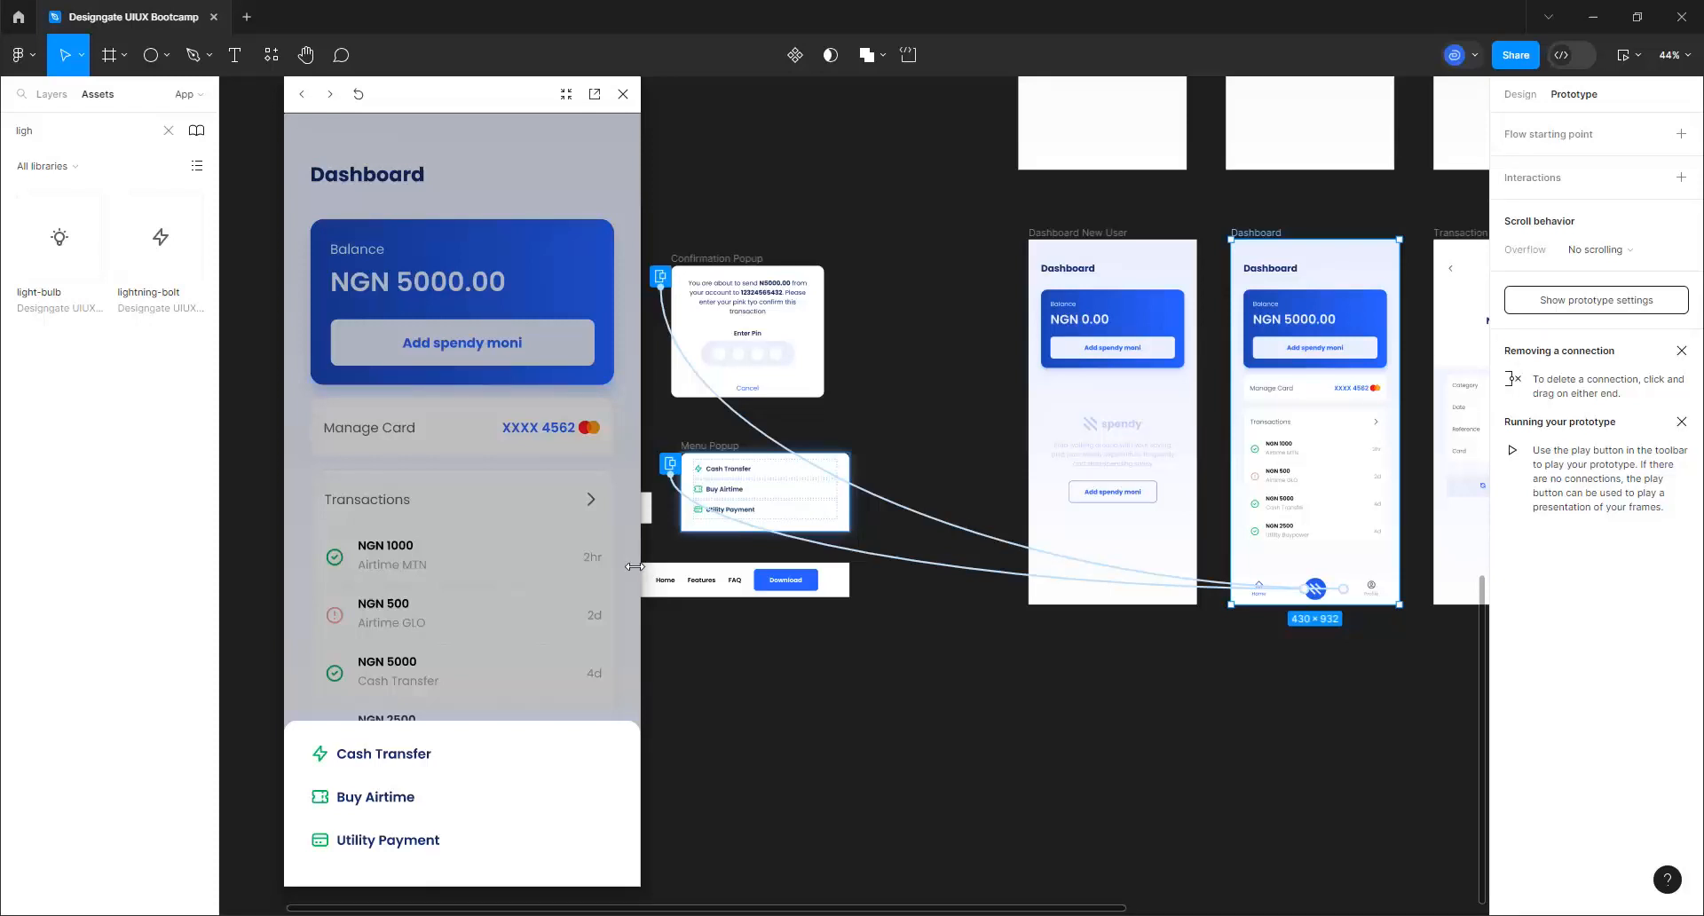
pyautogui.click(625, 96)
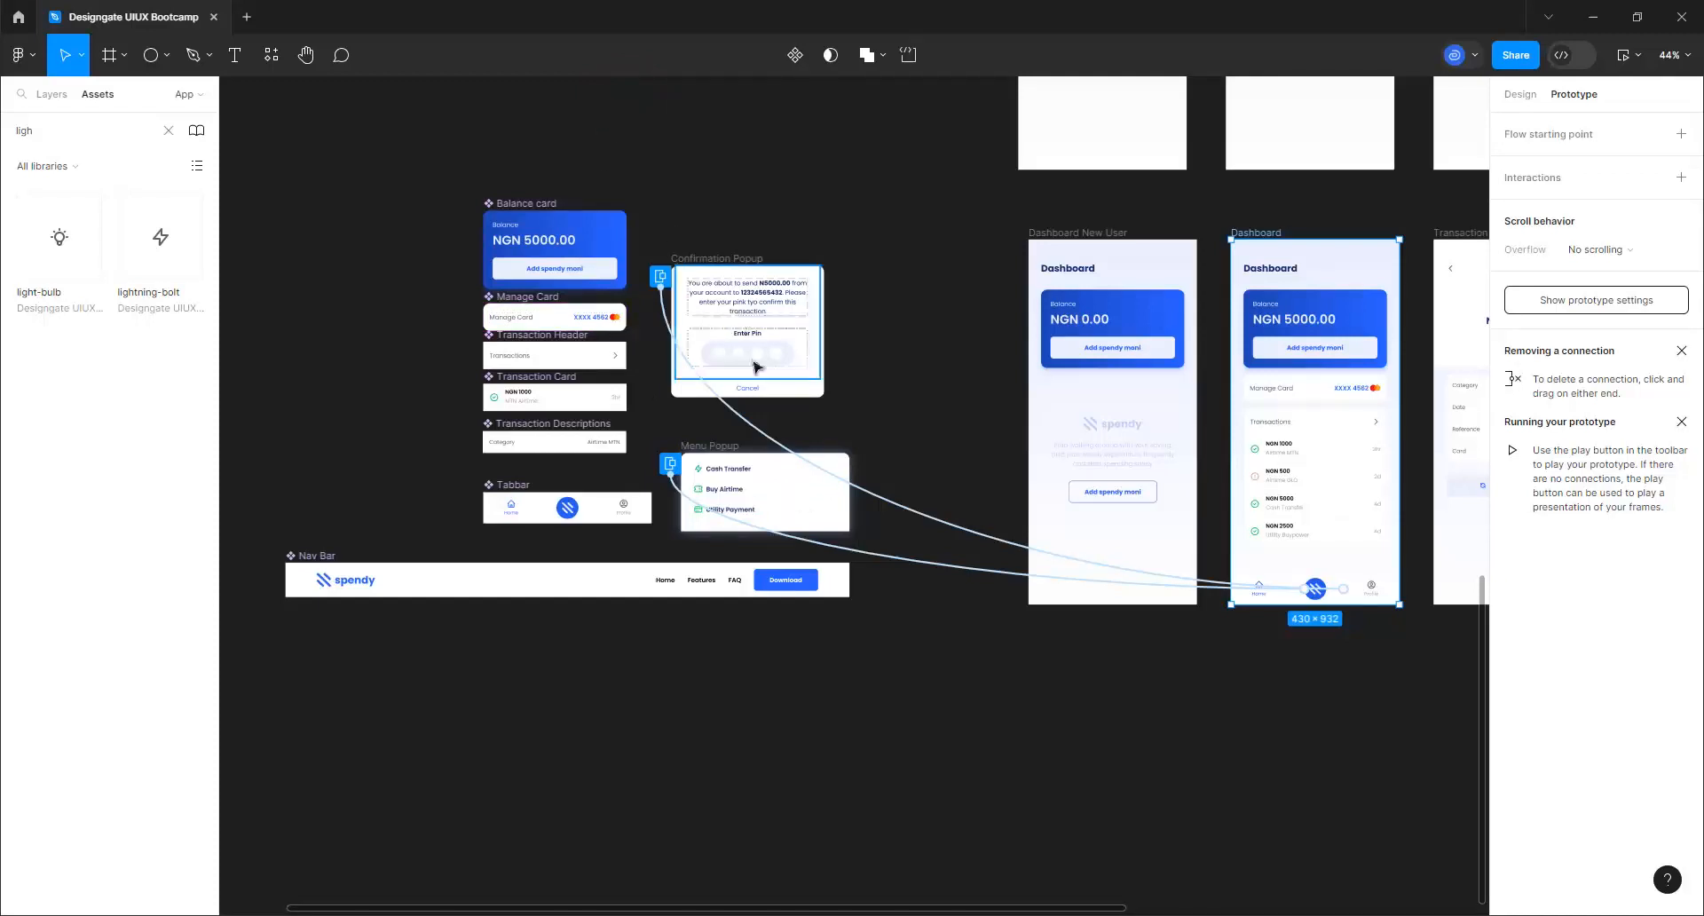
# Delete the Confirmation Popup overlay interactions from the Profile item on the Dashboard and in the Tabbar component
pyautogui.click(763, 435)
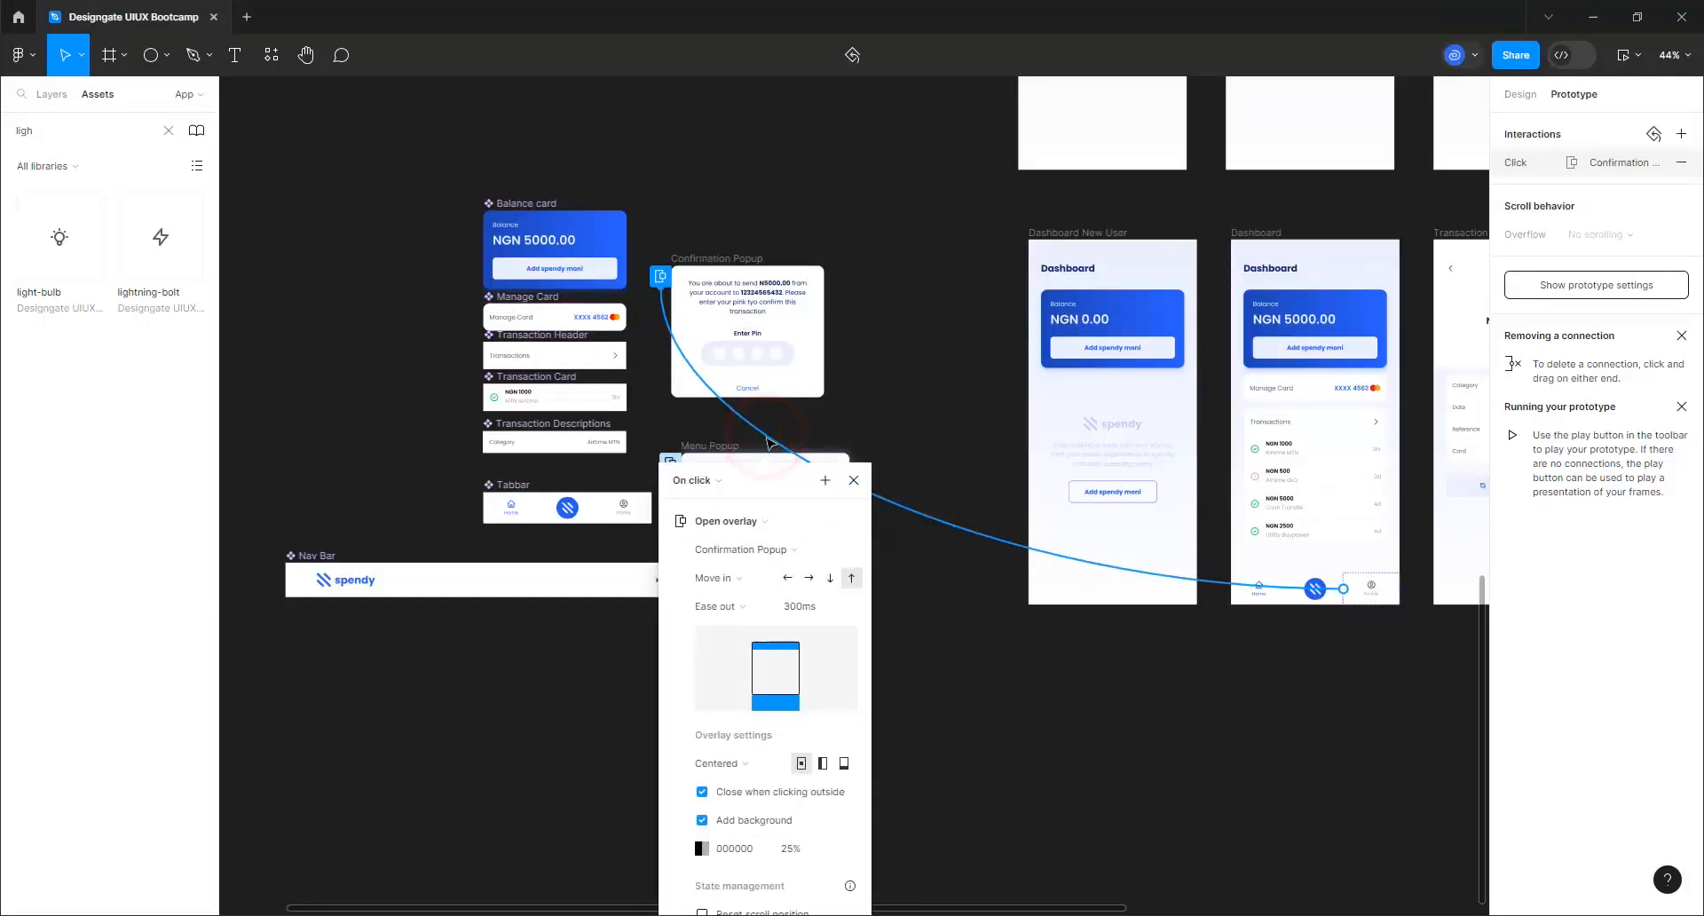
pyautogui.press('Delete')
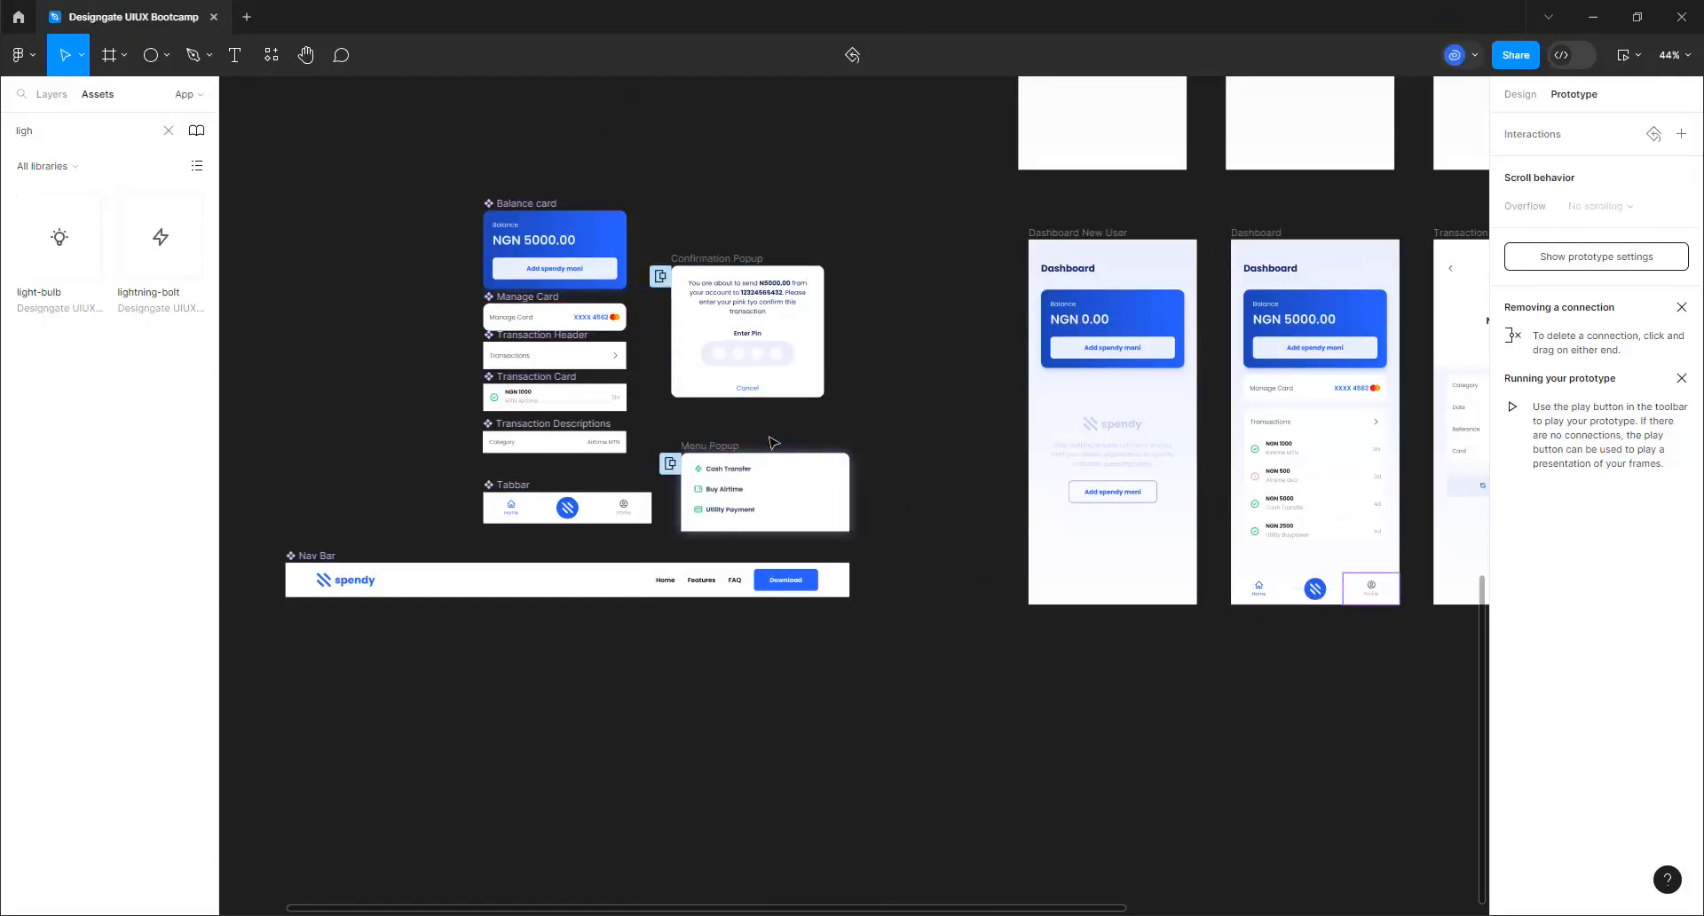
pyautogui.click(660, 277)
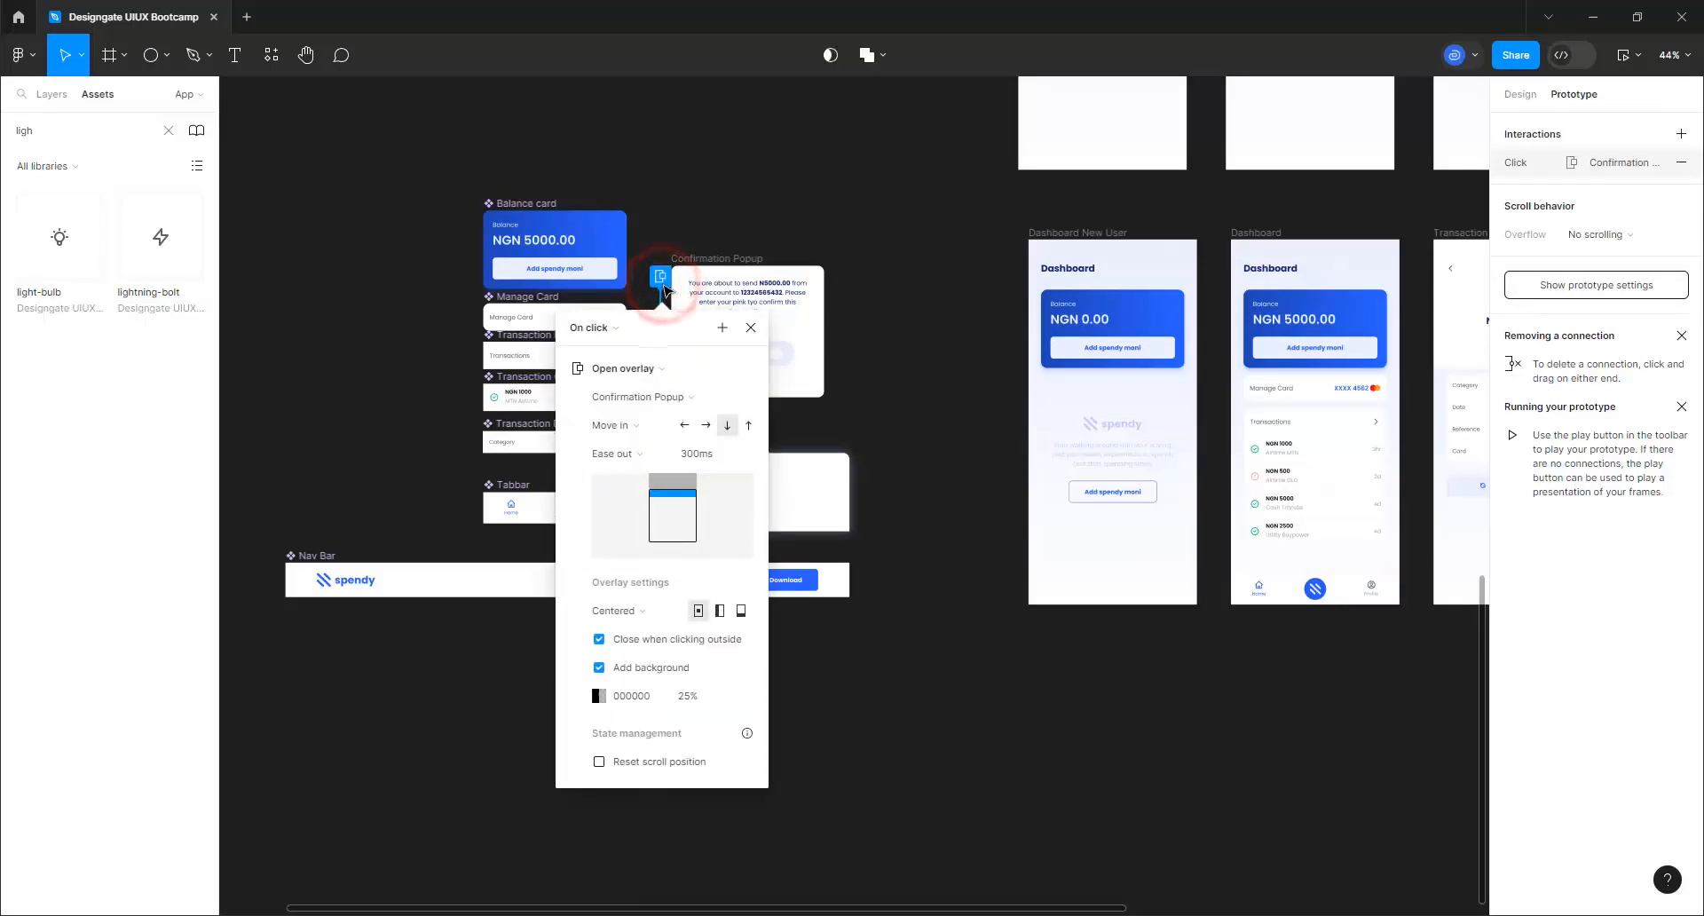
pyautogui.press('Delete')
pyautogui.click(907, 415)
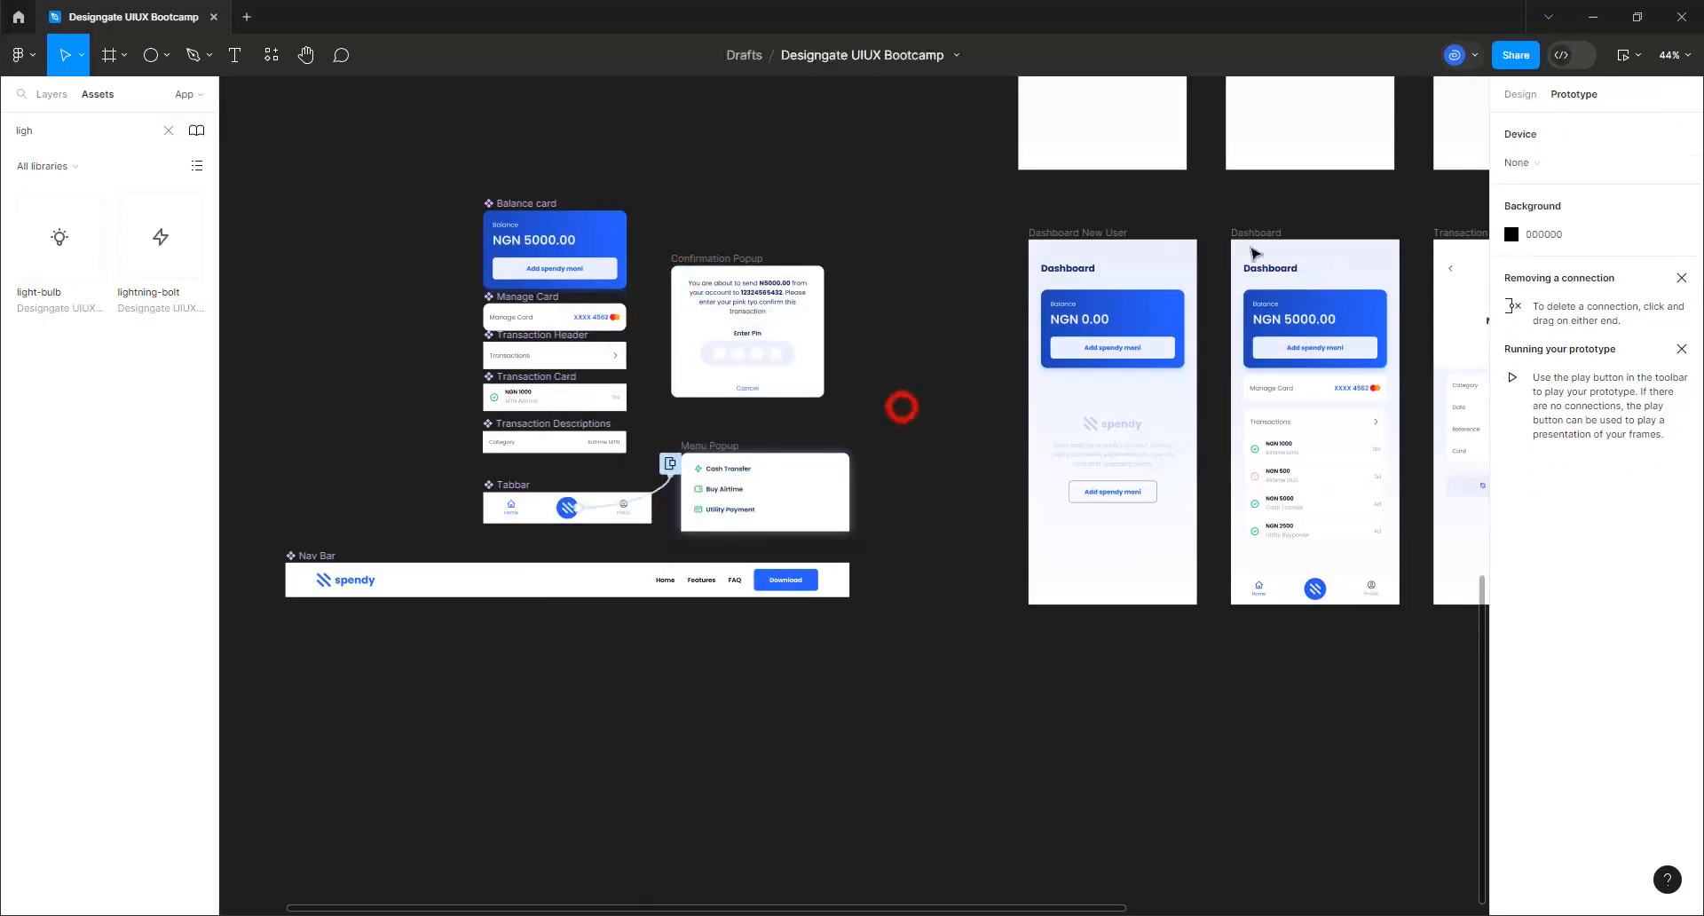
# Move the Menu Popup frame slightly left so that it is centred beneath Confirmation Popup
pyautogui.click(1520, 94)
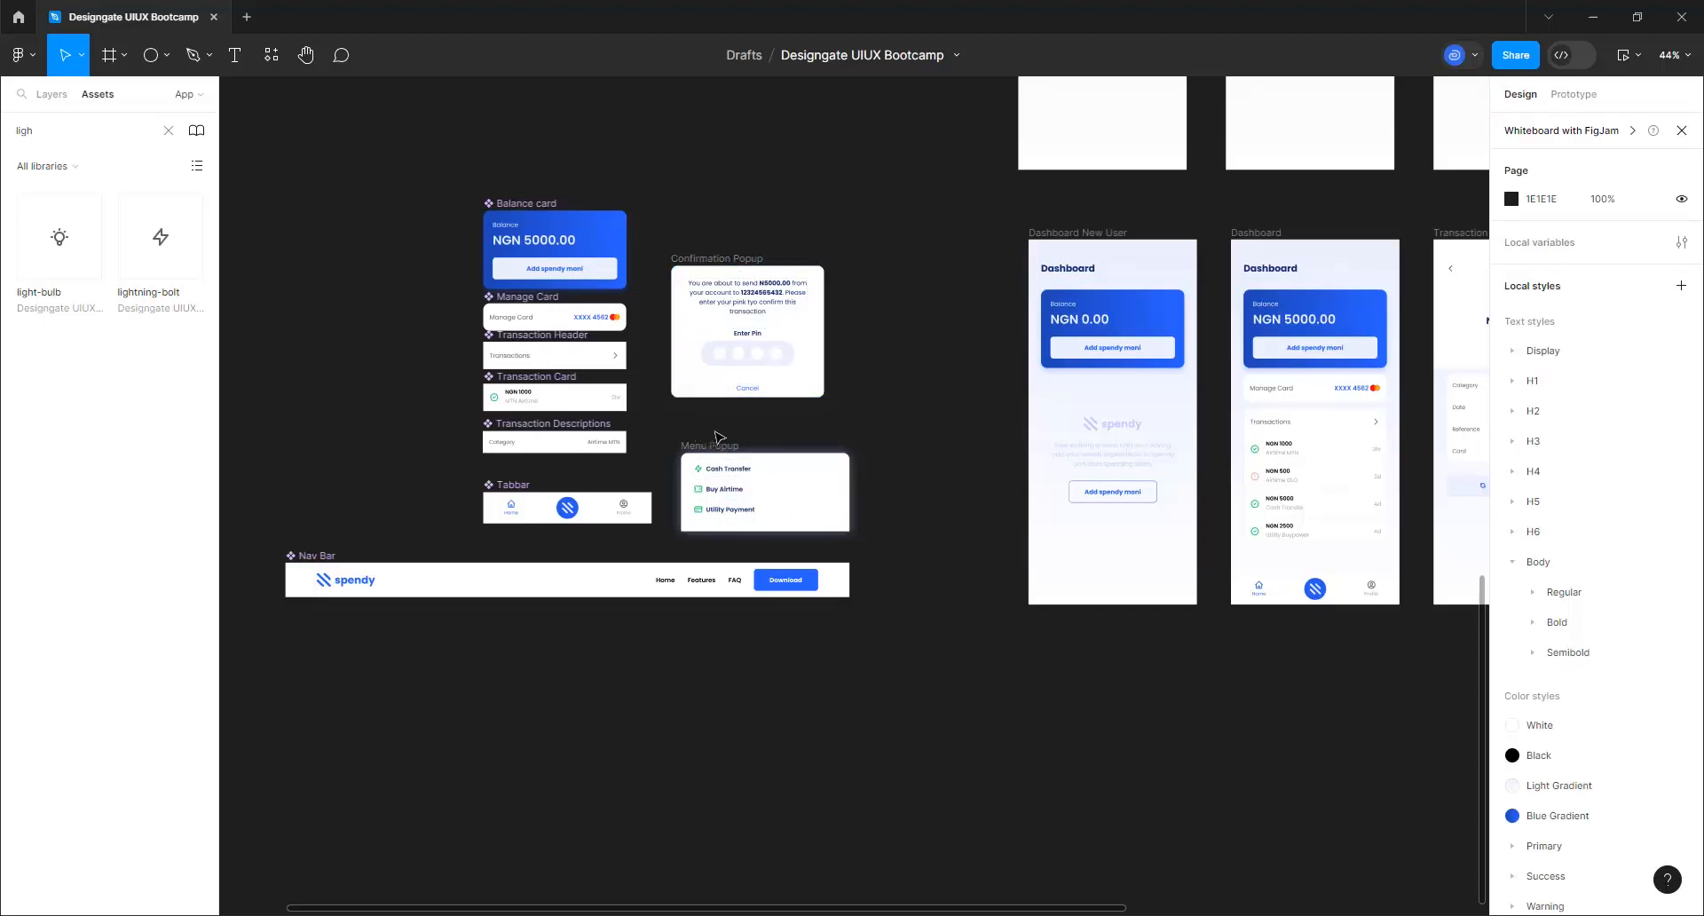
pyautogui.moveTo(721, 450); pyautogui.dragTo(704, 449)
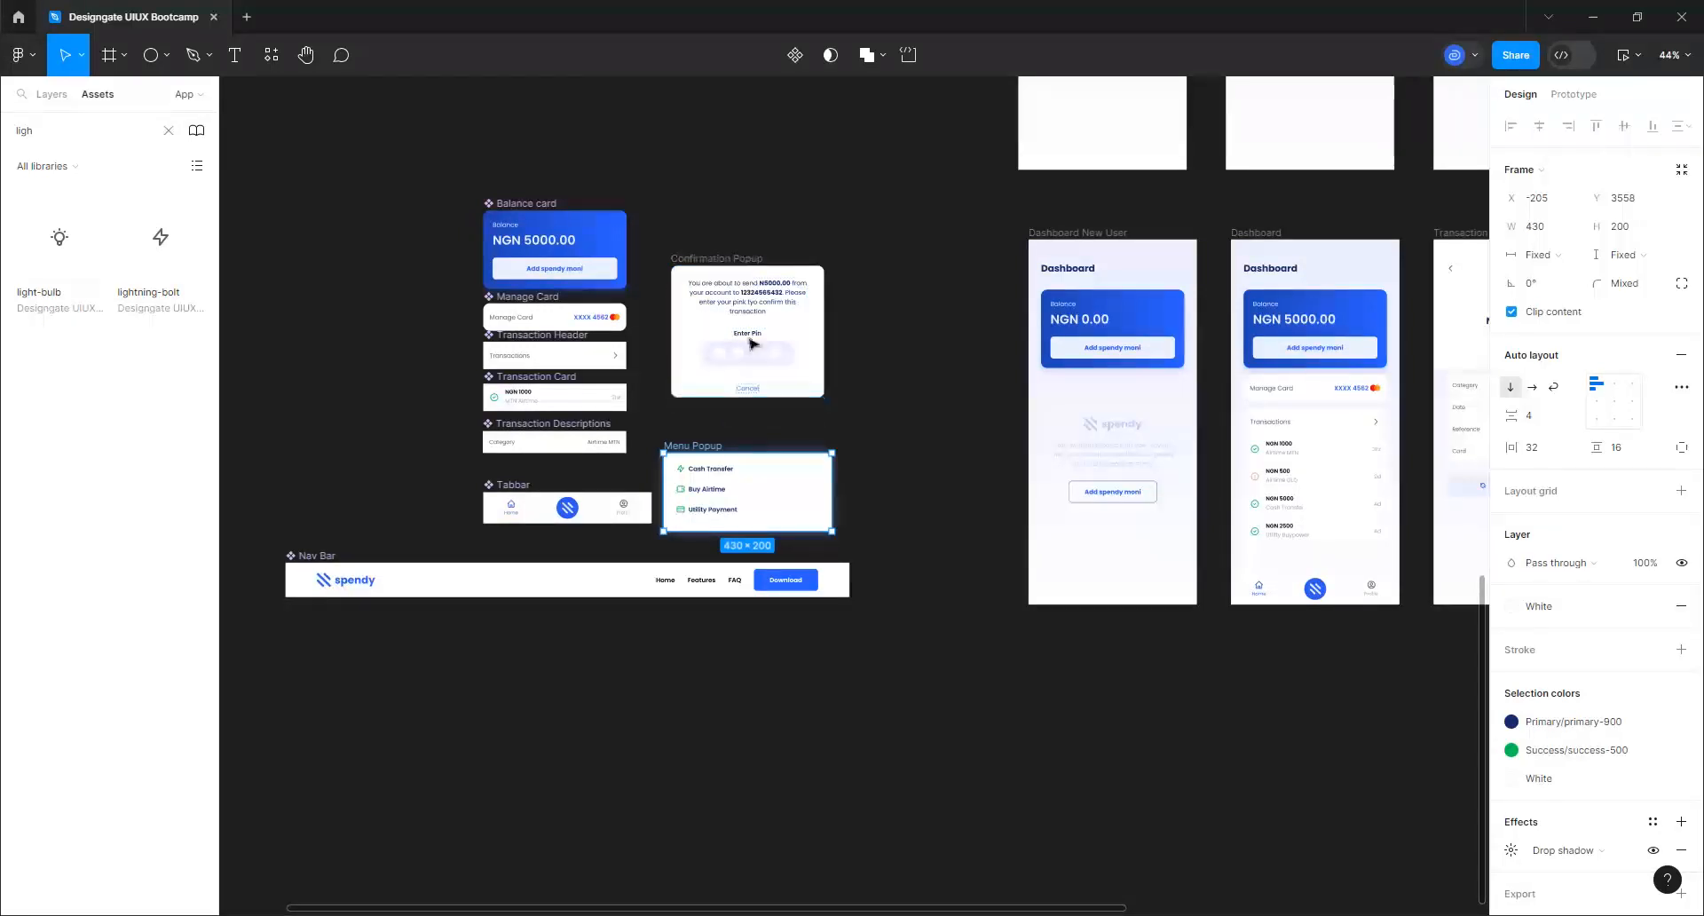
# Set the width of the Container holding the message and pin entry in Confirmation Popup to Fill container
pyautogui.scroll(5, 744, 350)
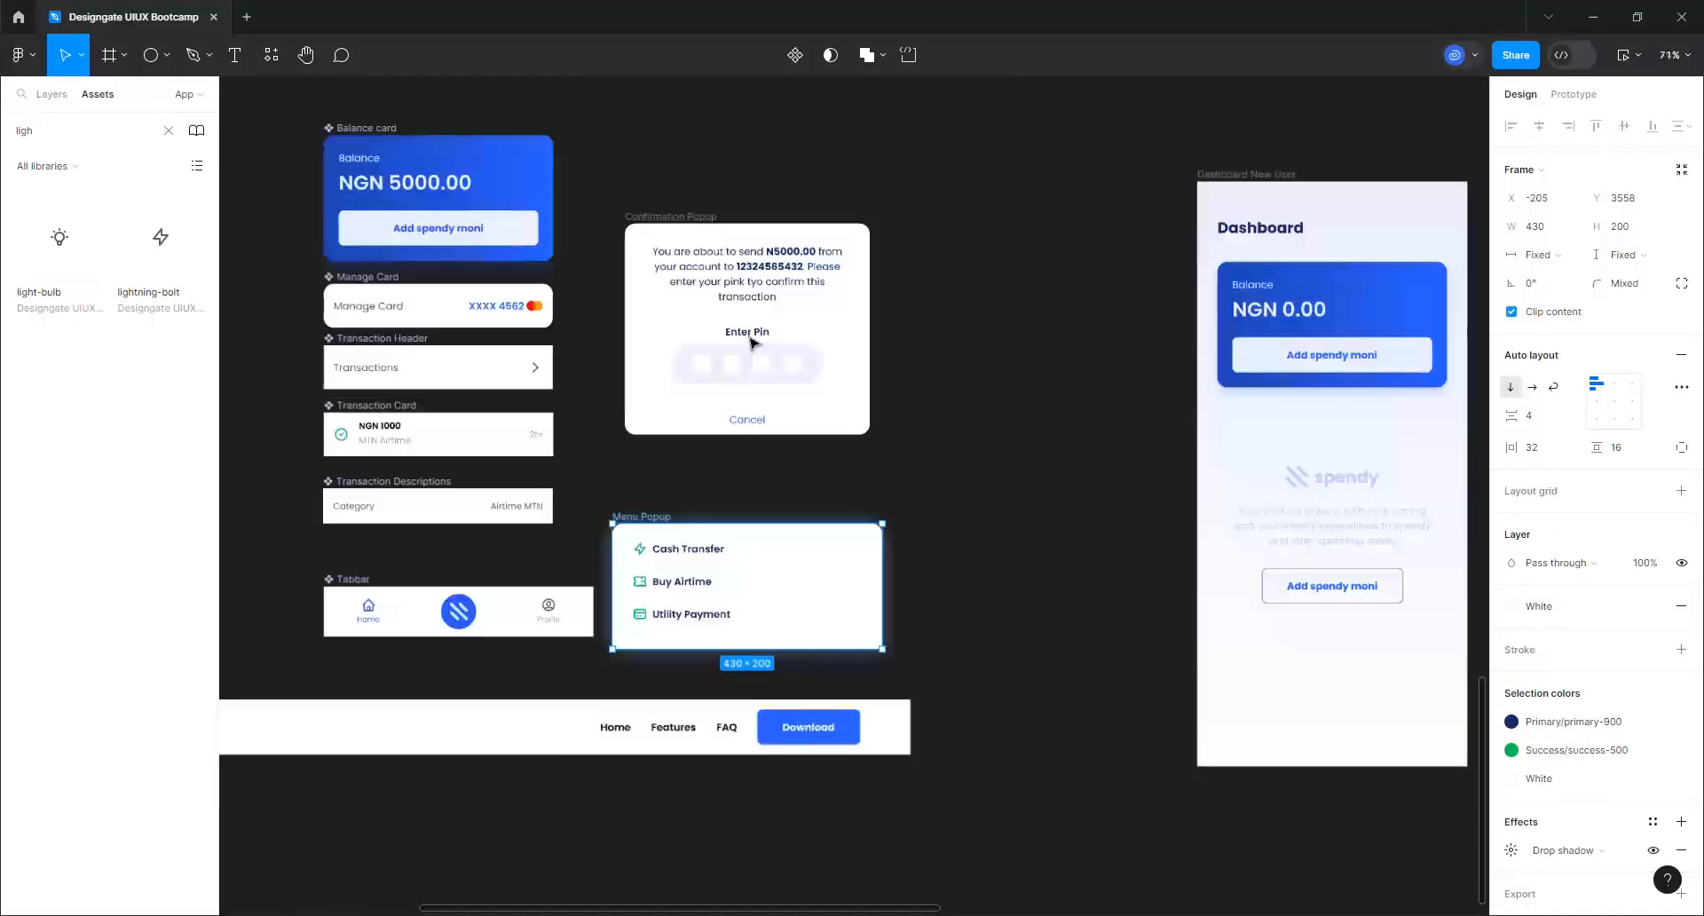
pyautogui.click(849, 323)
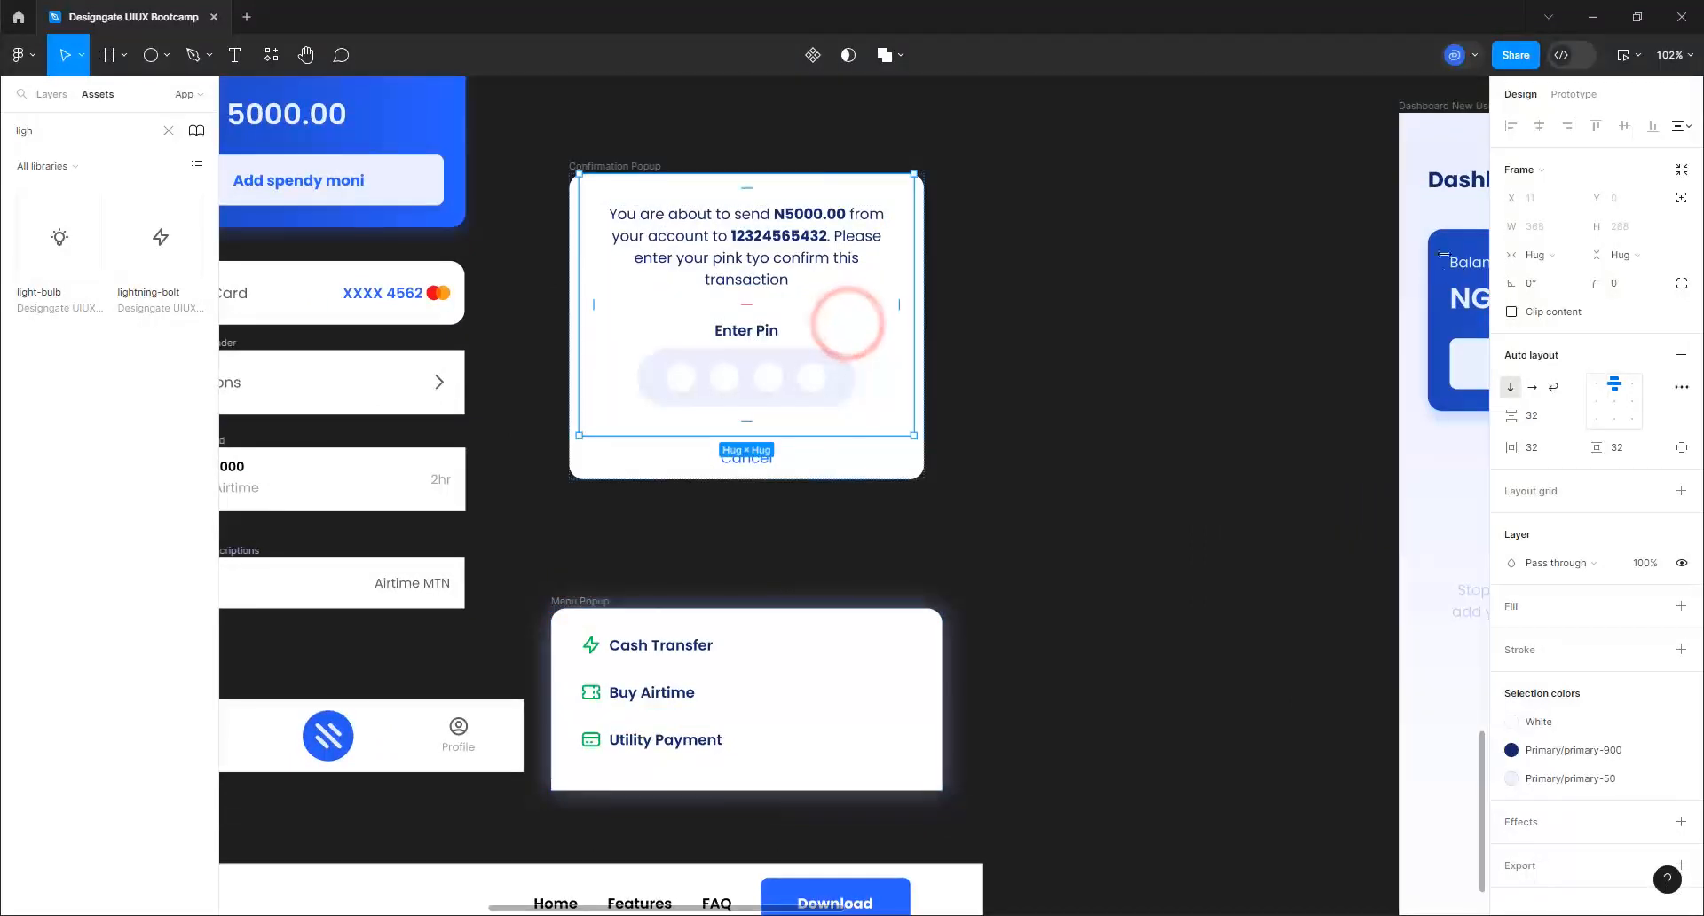
pyautogui.click(1535, 255)
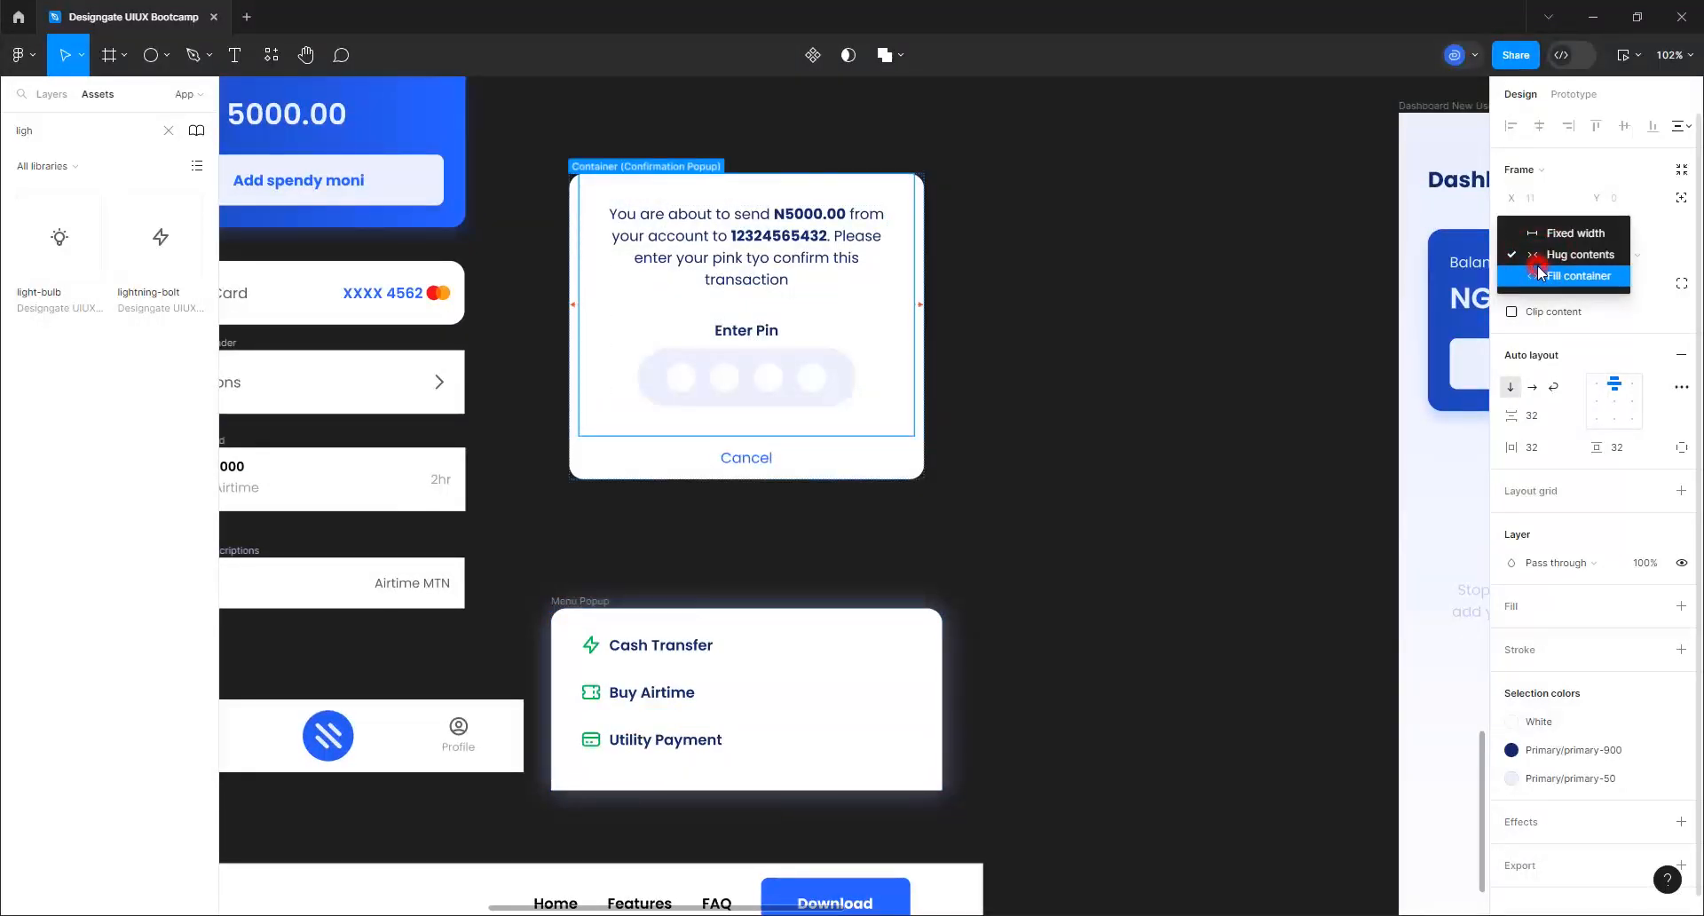
pyautogui.click(1539, 275)
pyautogui.click(1038, 410)
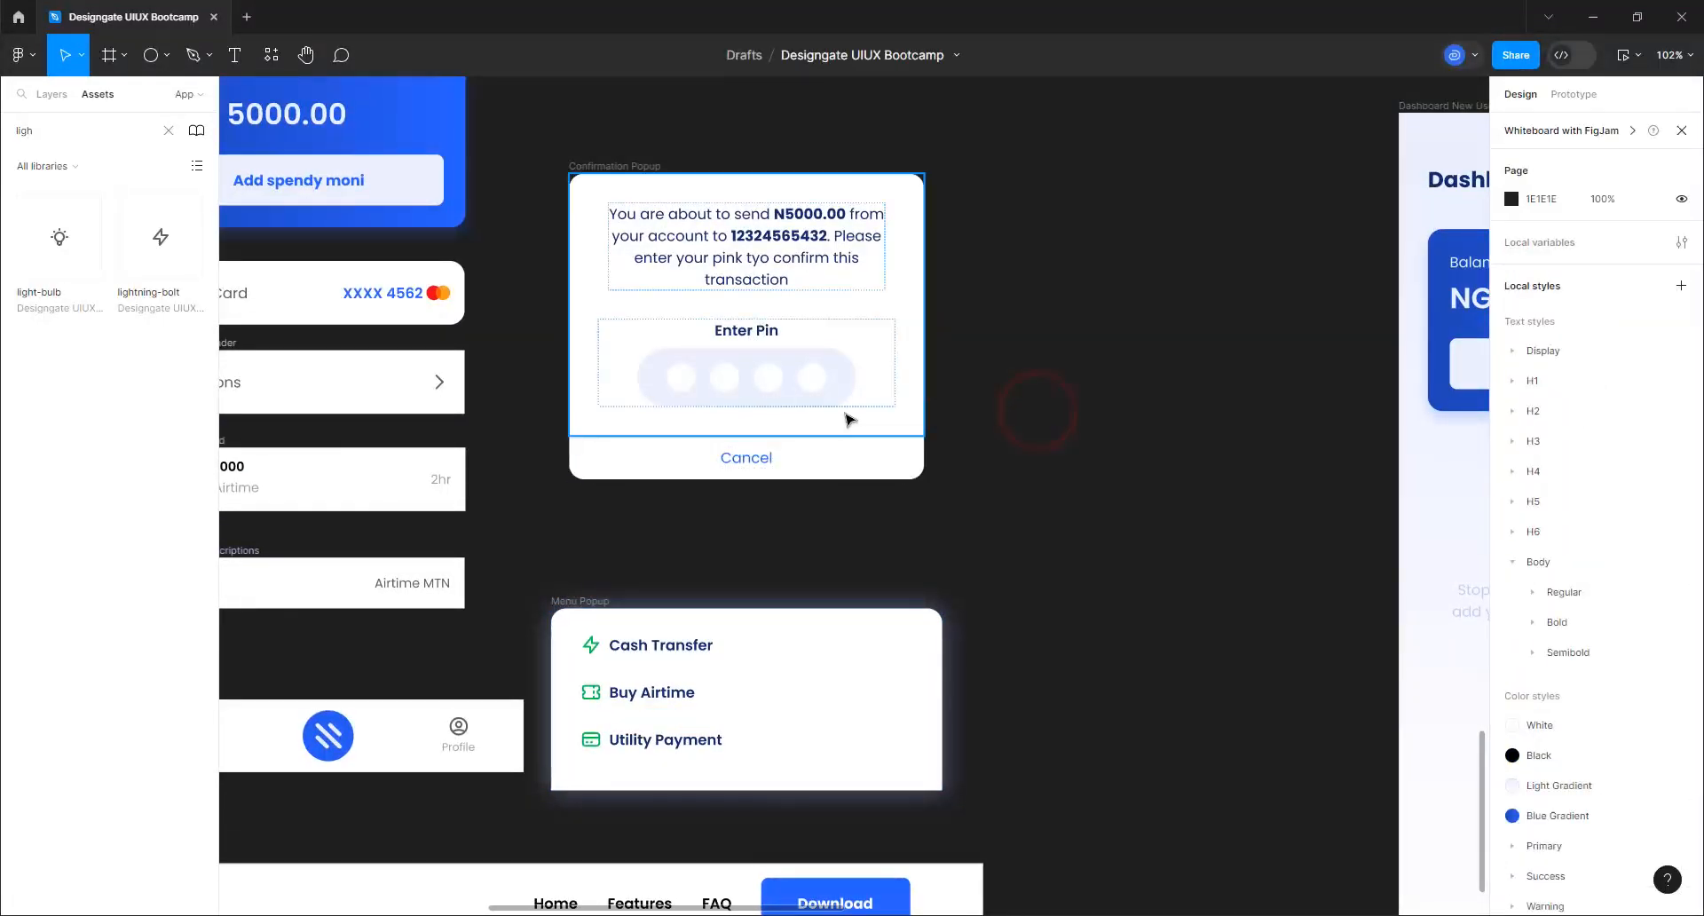